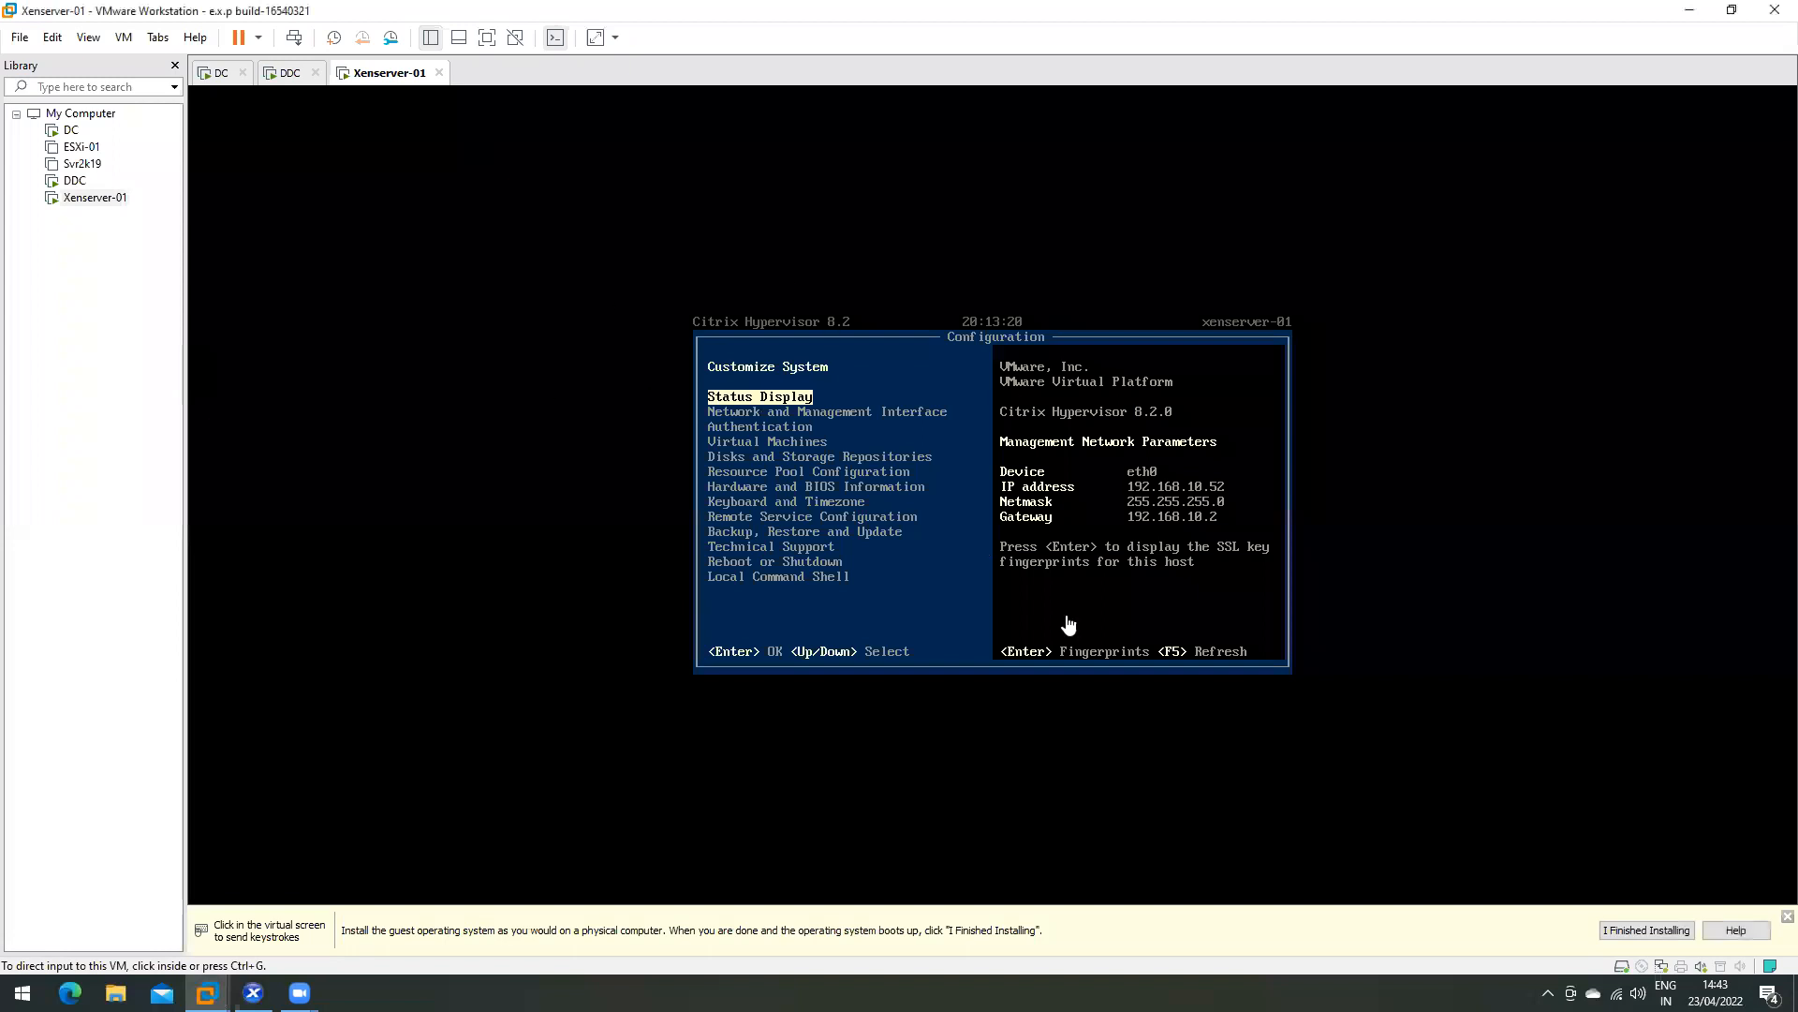
# - Browse the Citrix Hypervisor console menu and open the Network and Management Interface settings
pyautogui.click(815, 466)
pyautogui.press('Down')
pyautogui.press('Down')
pyautogui.press('Up')
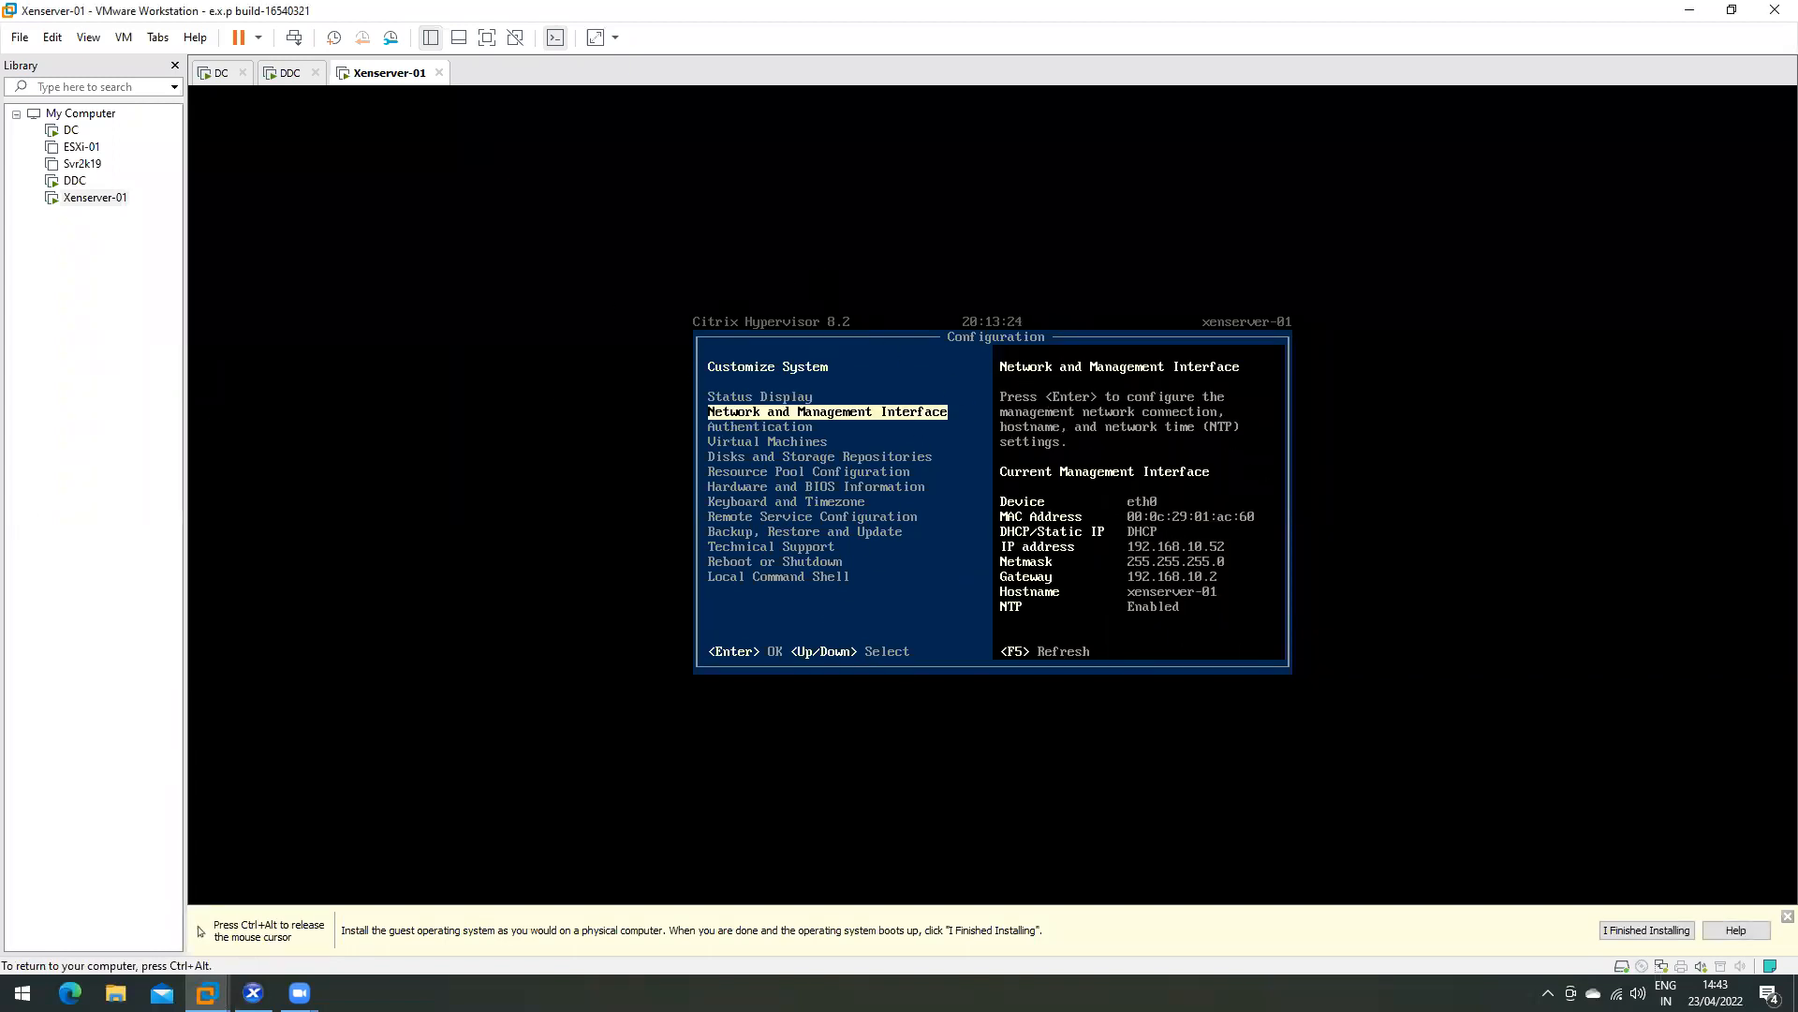
pyautogui.press('Up')
pyautogui.press('Down')
pyautogui.press('Down')
pyautogui.press('Up')
pyautogui.press('Up')
pyautogui.press('Down')
pyautogui.press('Up')
pyautogui.press('Up')
pyautogui.press('Down')
pyautogui.press('Down')
pyautogui.press('Return')
# - Leave the network settings, release input to the host, and switch to the DDC machine
pyautogui.press('Escape')
pyautogui.hotkey('ctrl', 'alt')
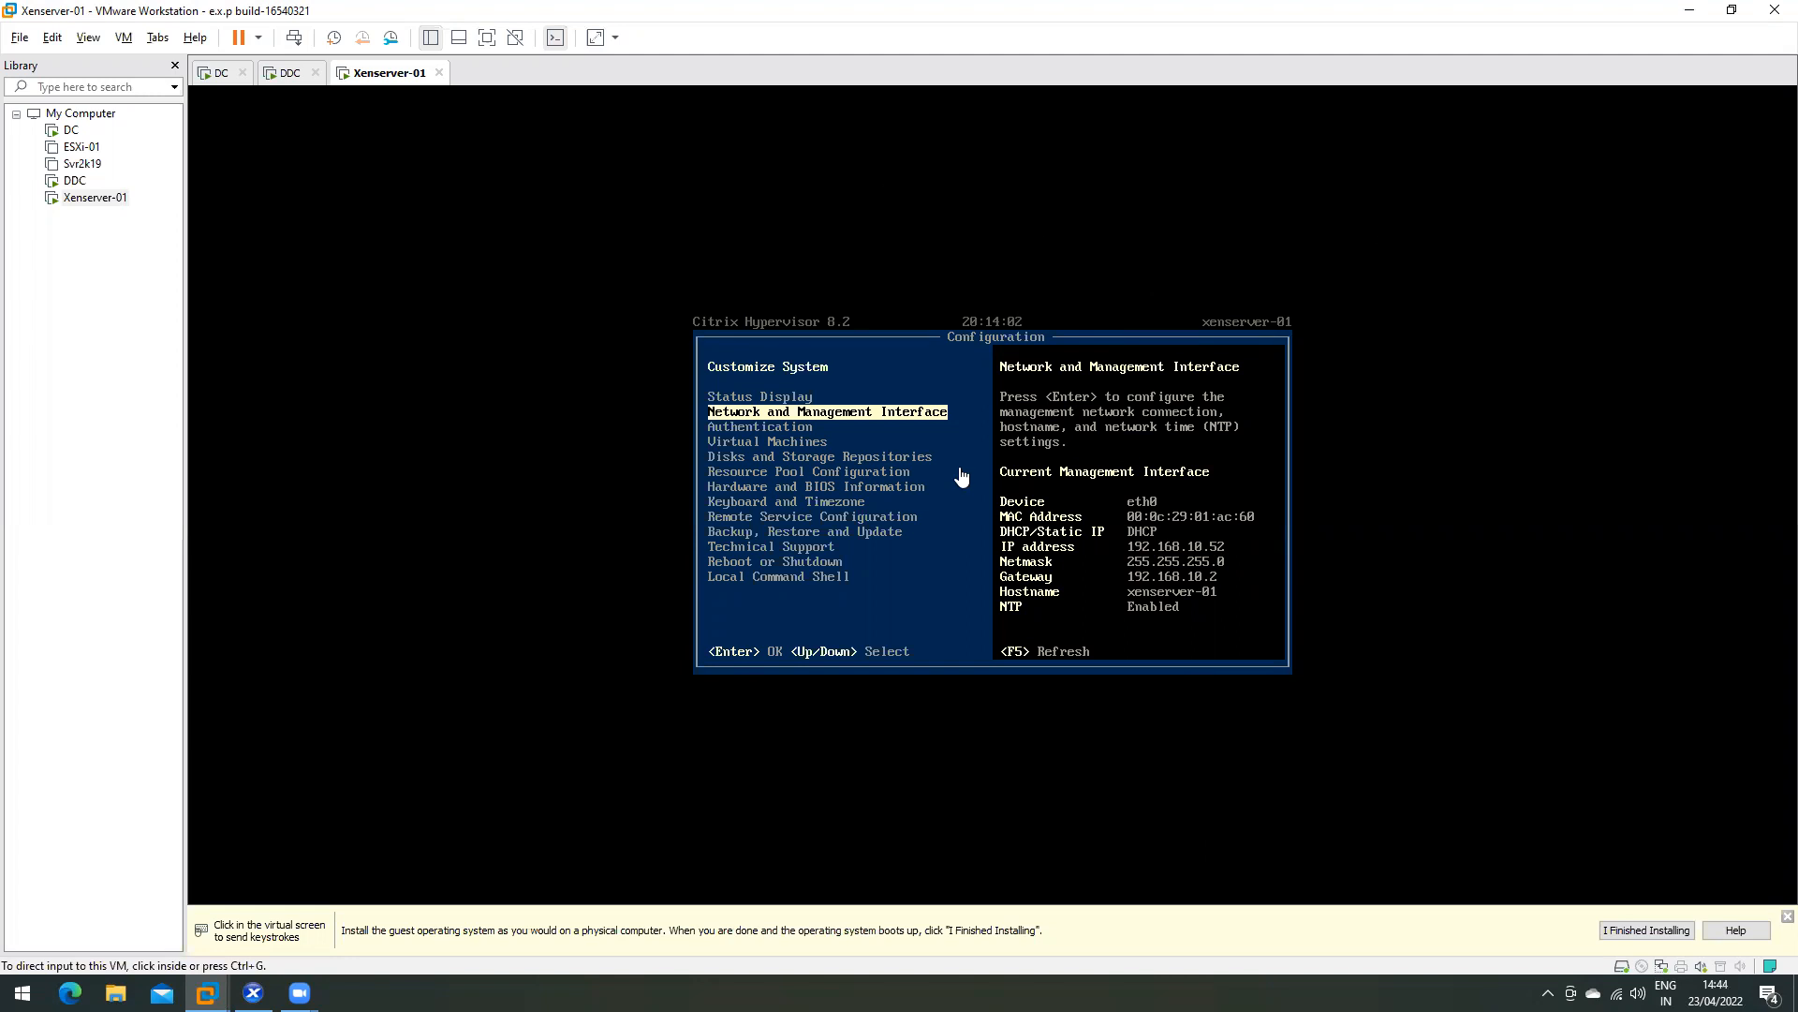
pyautogui.click(292, 74)
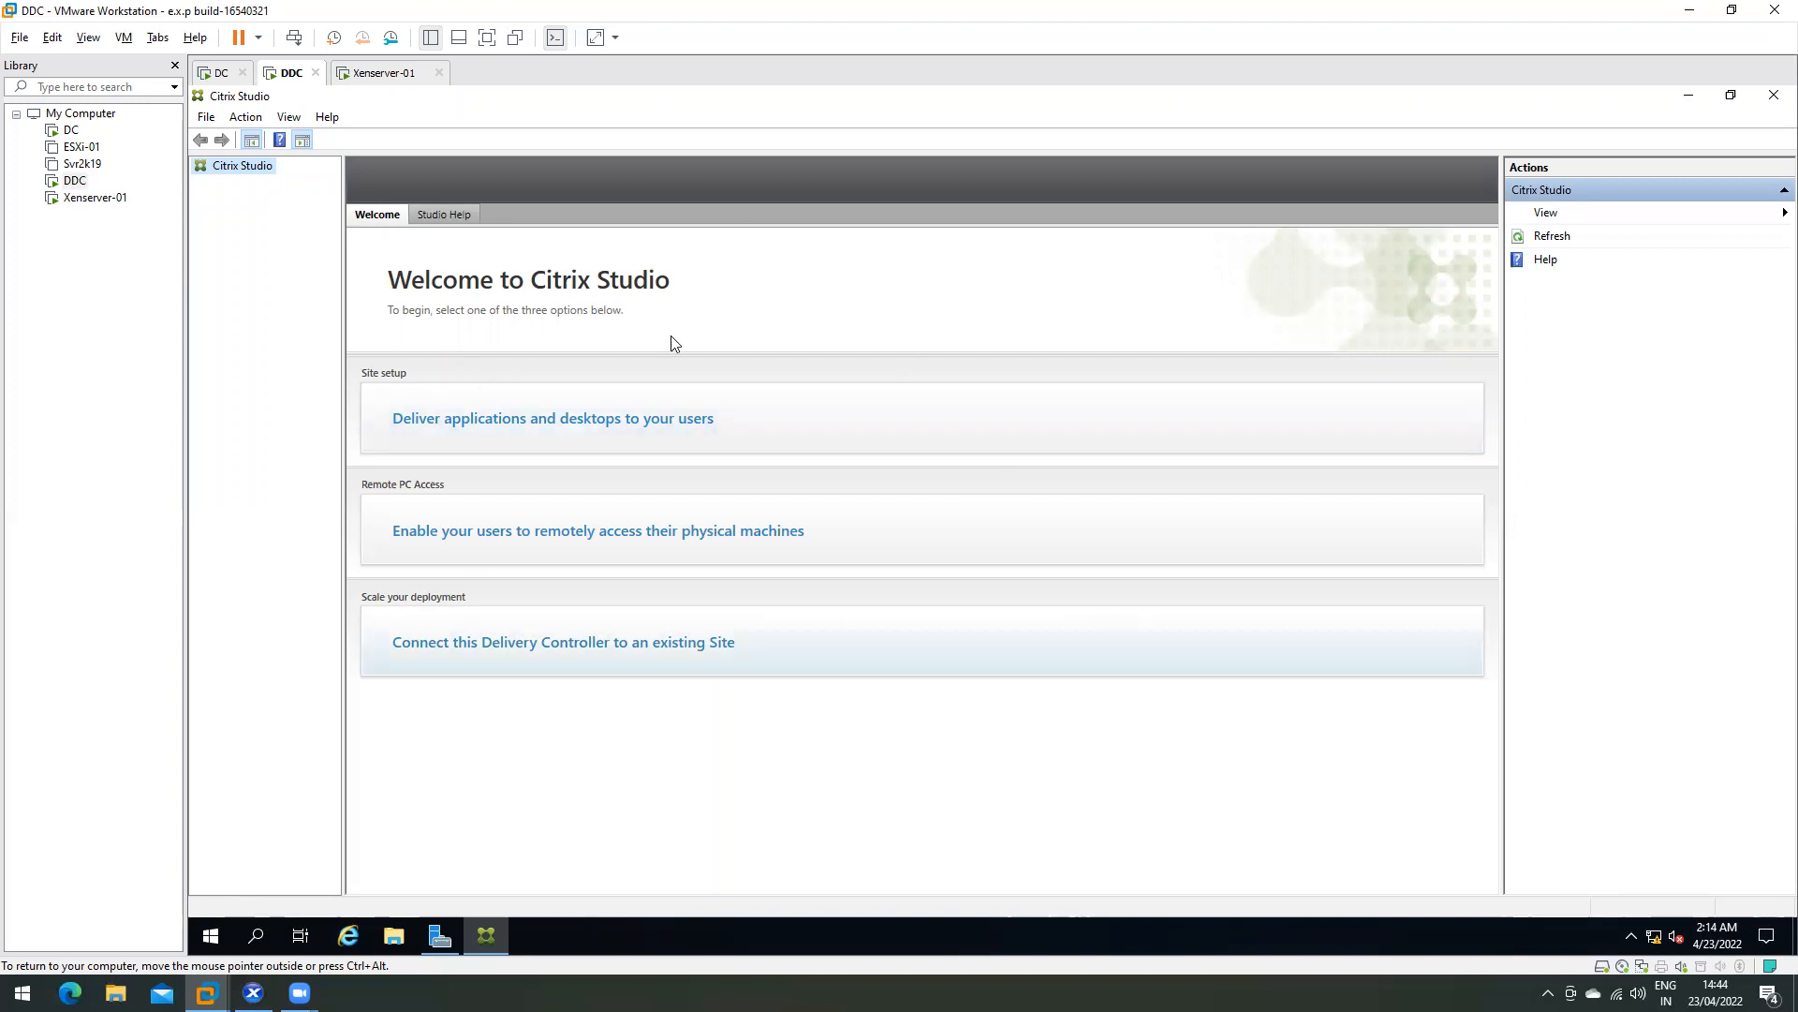
pyautogui.click(212, 937)
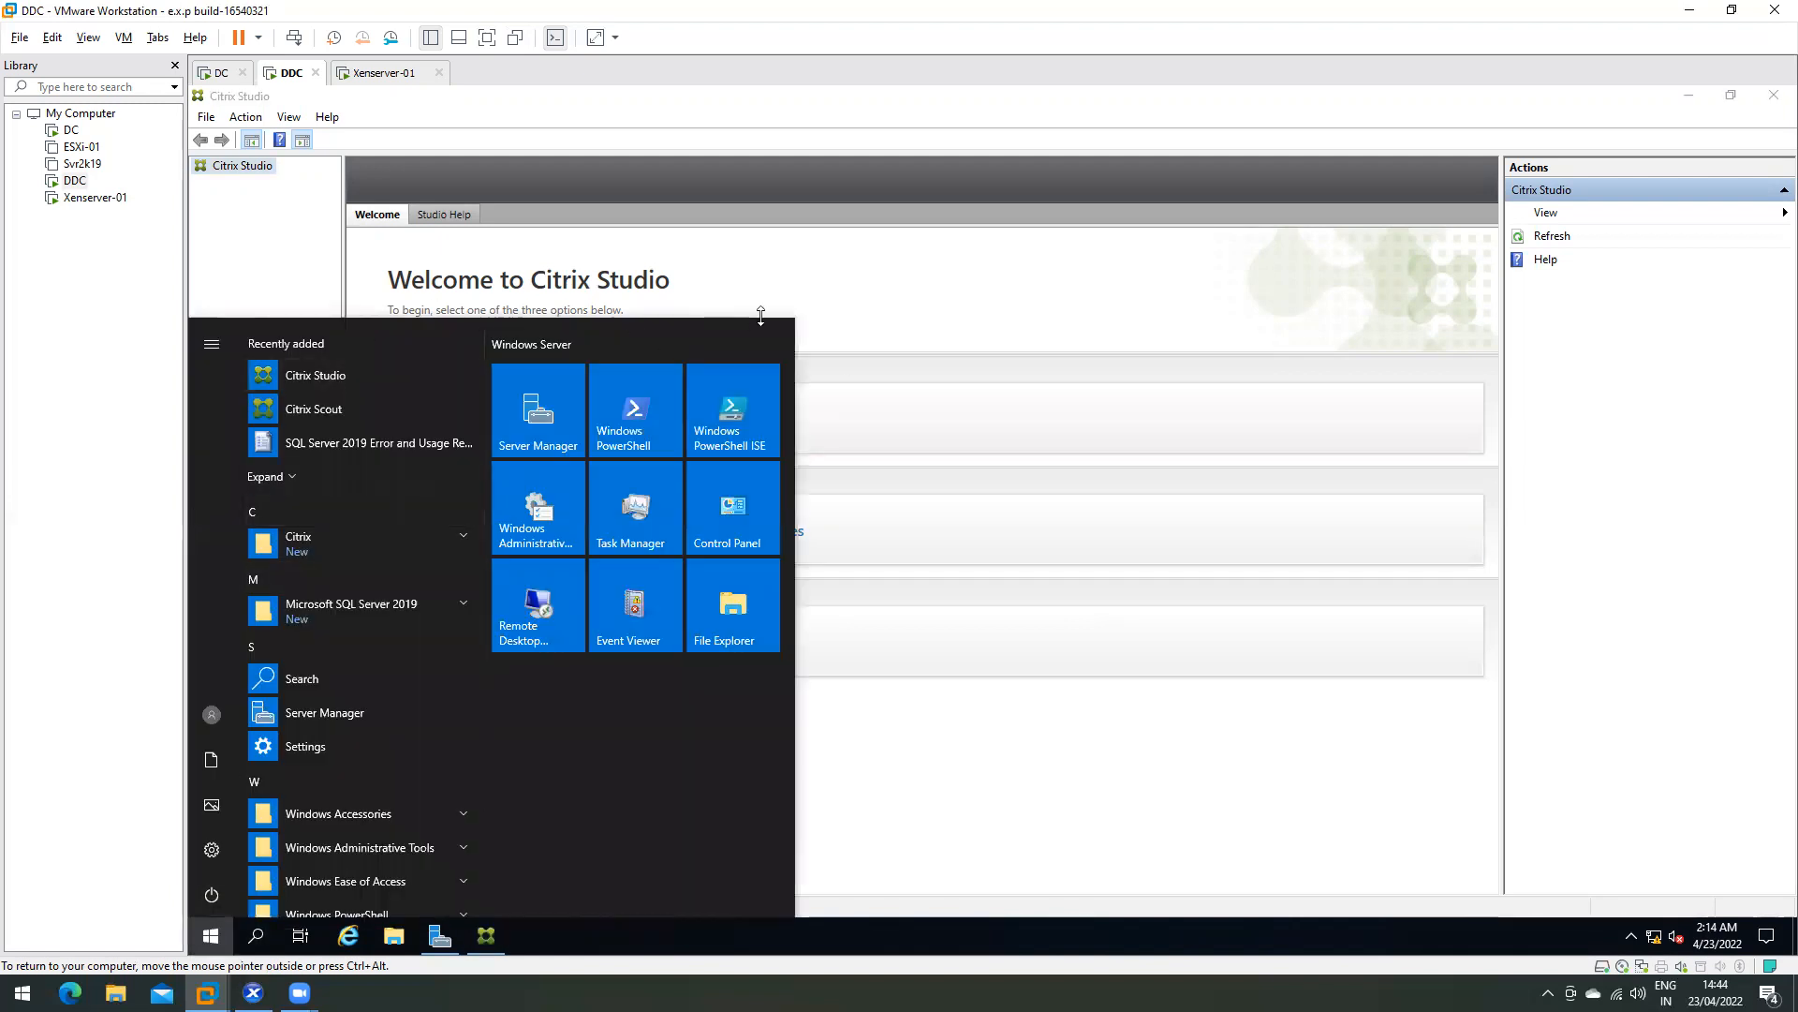
pyautogui.click(857, 285)
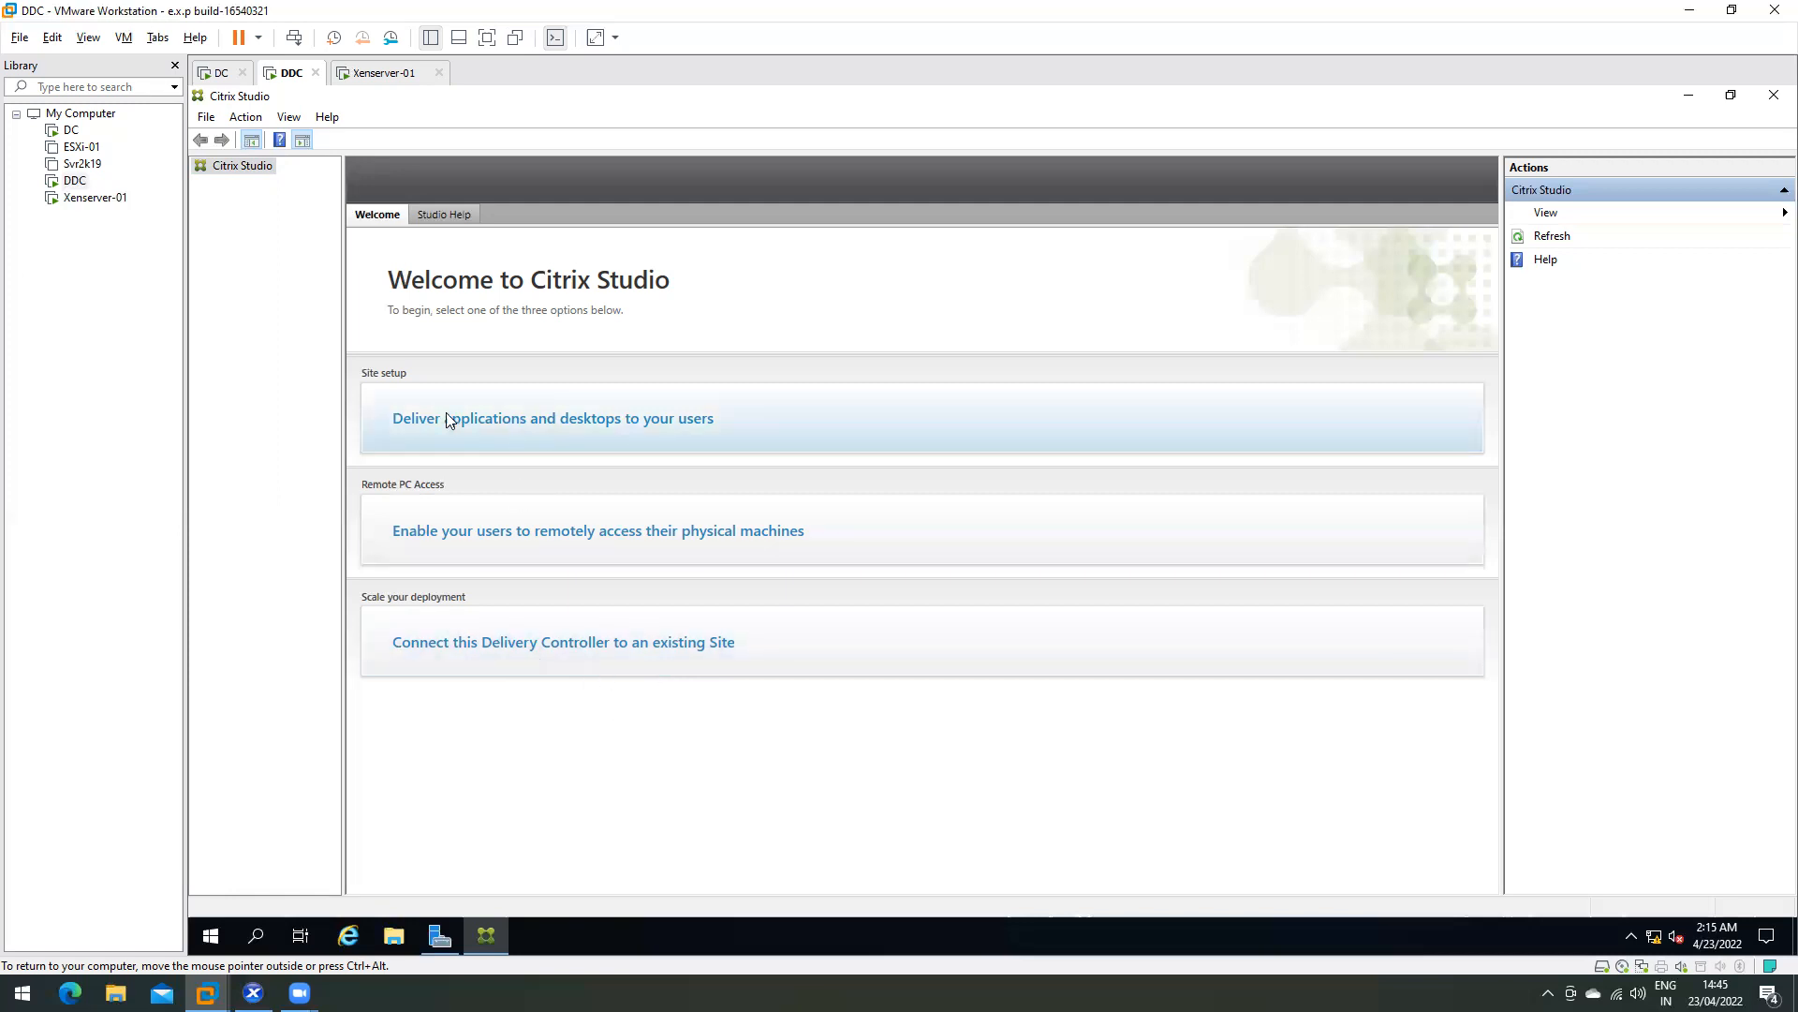
# - Choose 'Deliver applications and desktops to your users' to launch the Site Setup wizard
pyautogui.click(575, 430)
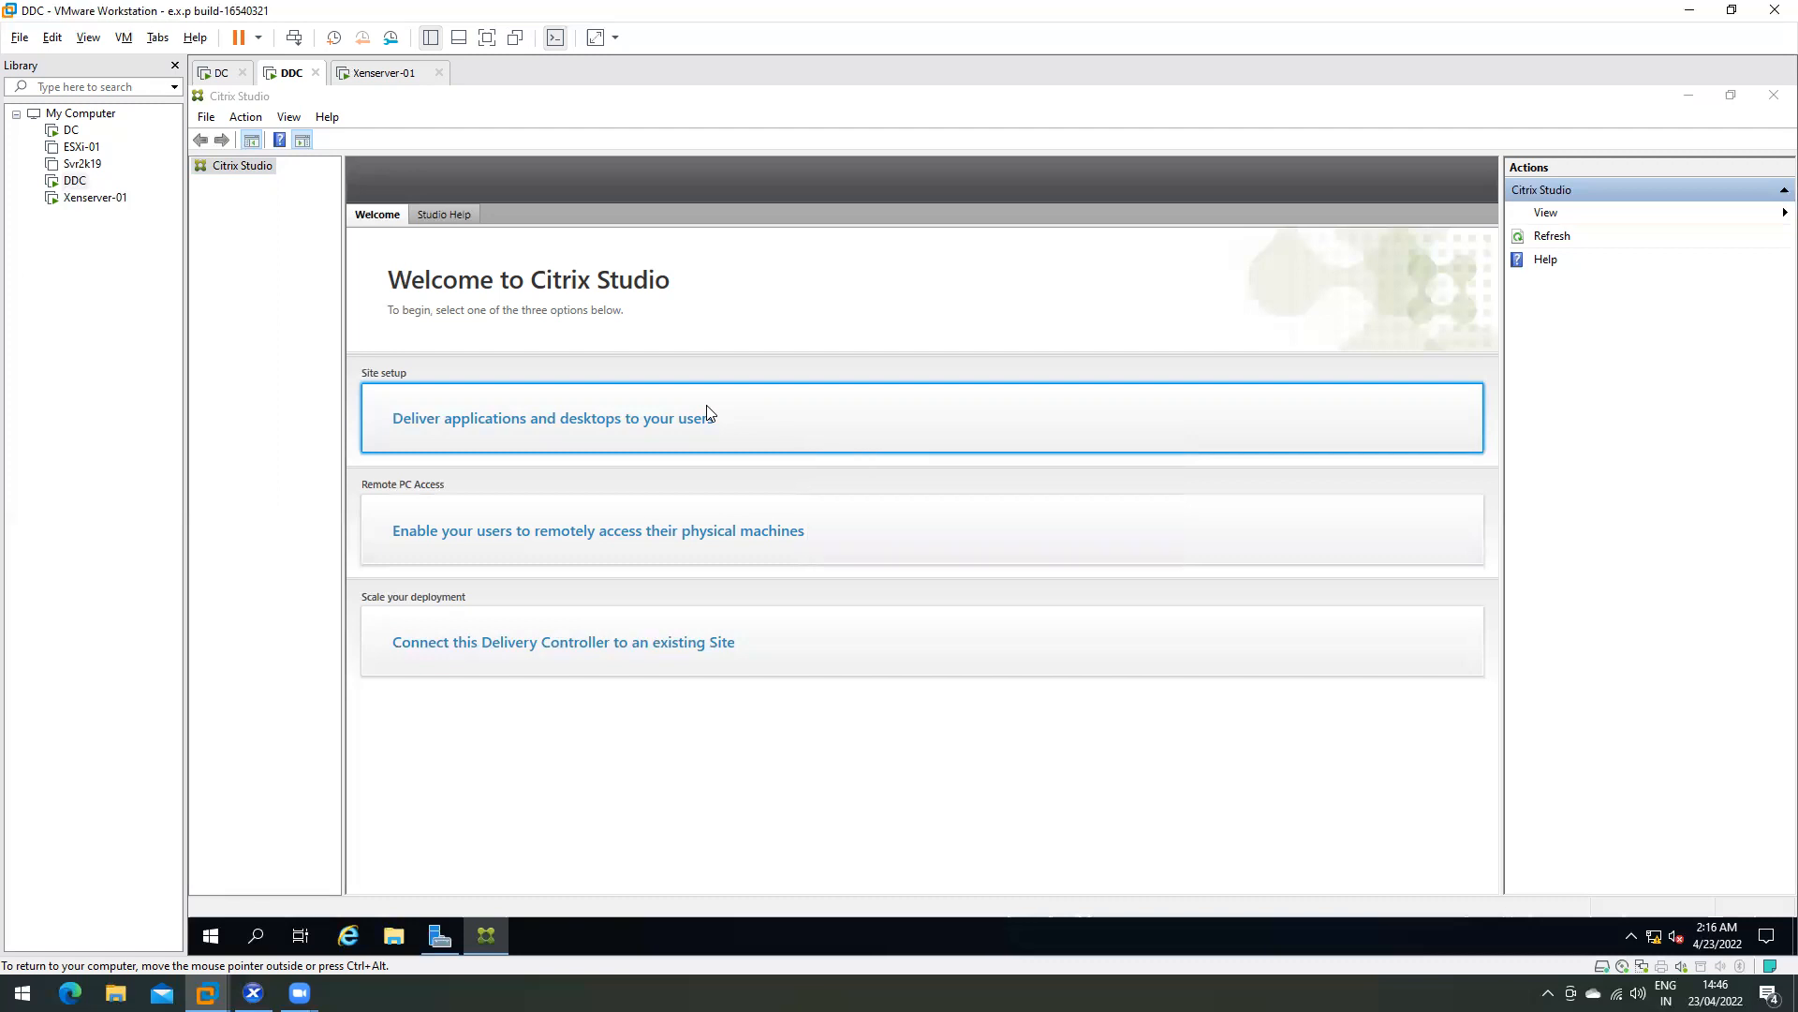
pyautogui.click(707, 413)
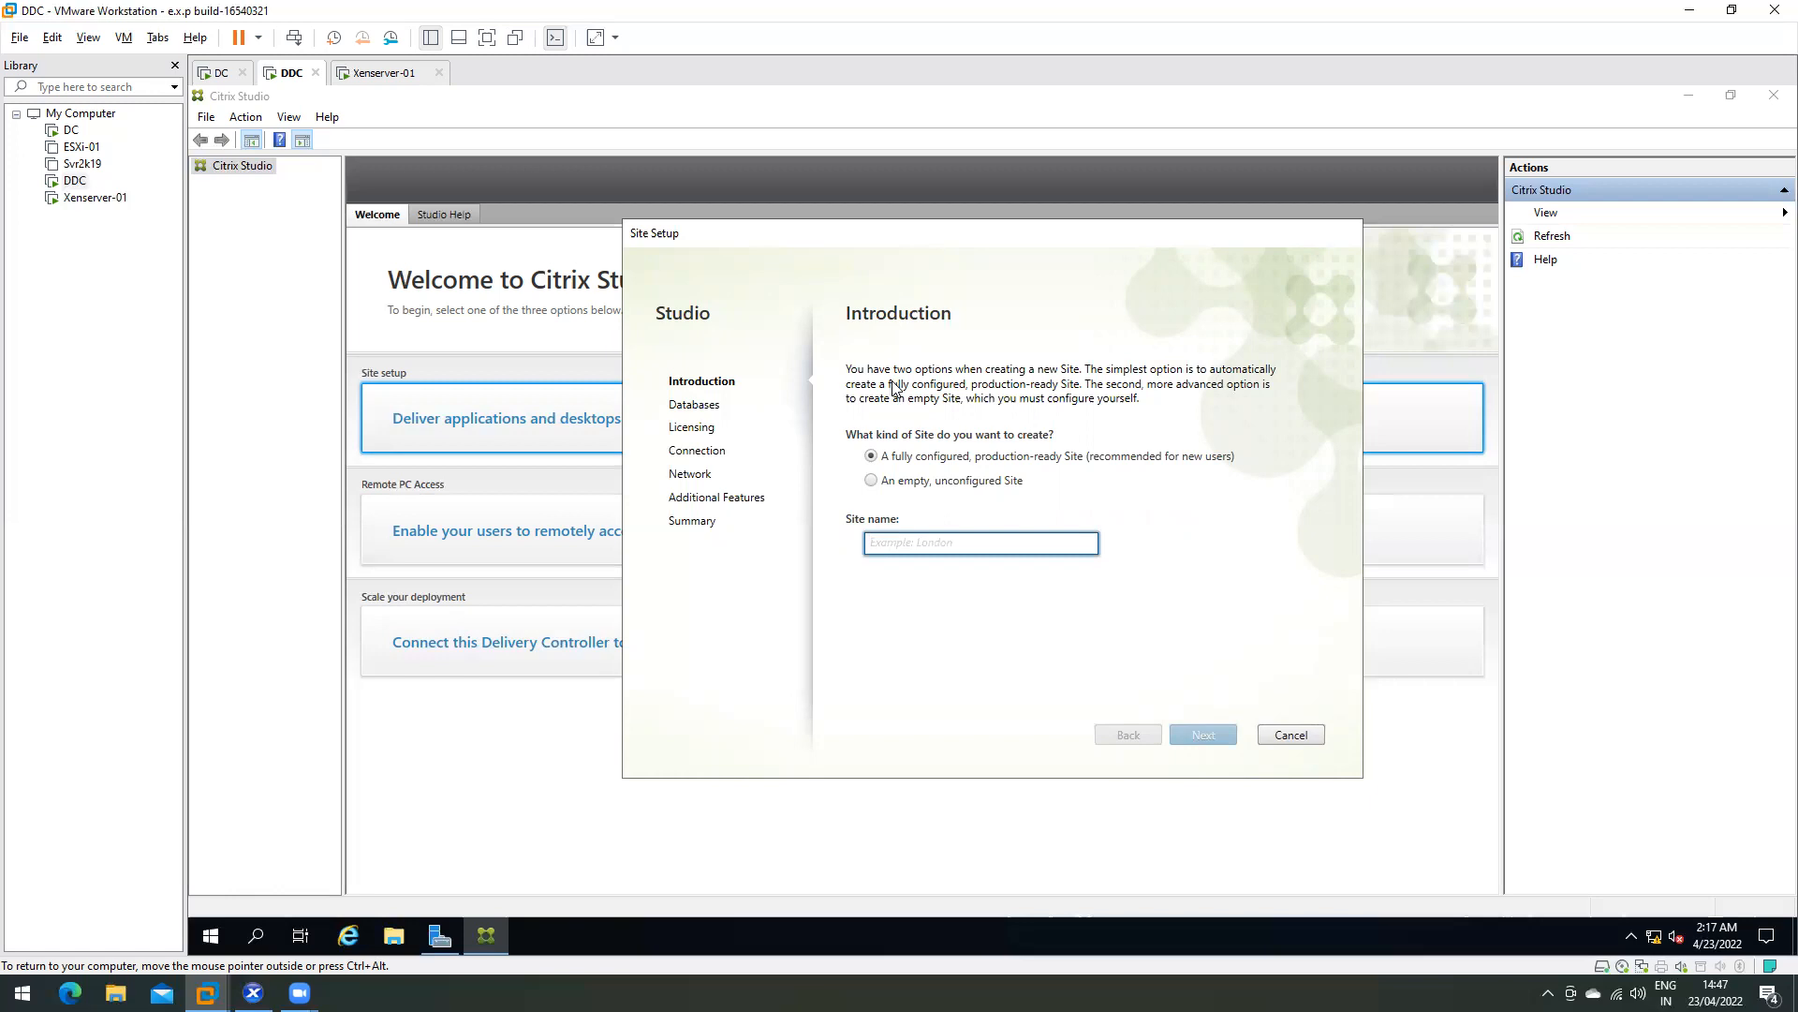
# - Enter Indore as the Site name, clearing and retyping it after a typo
pyautogui.write('Indore')
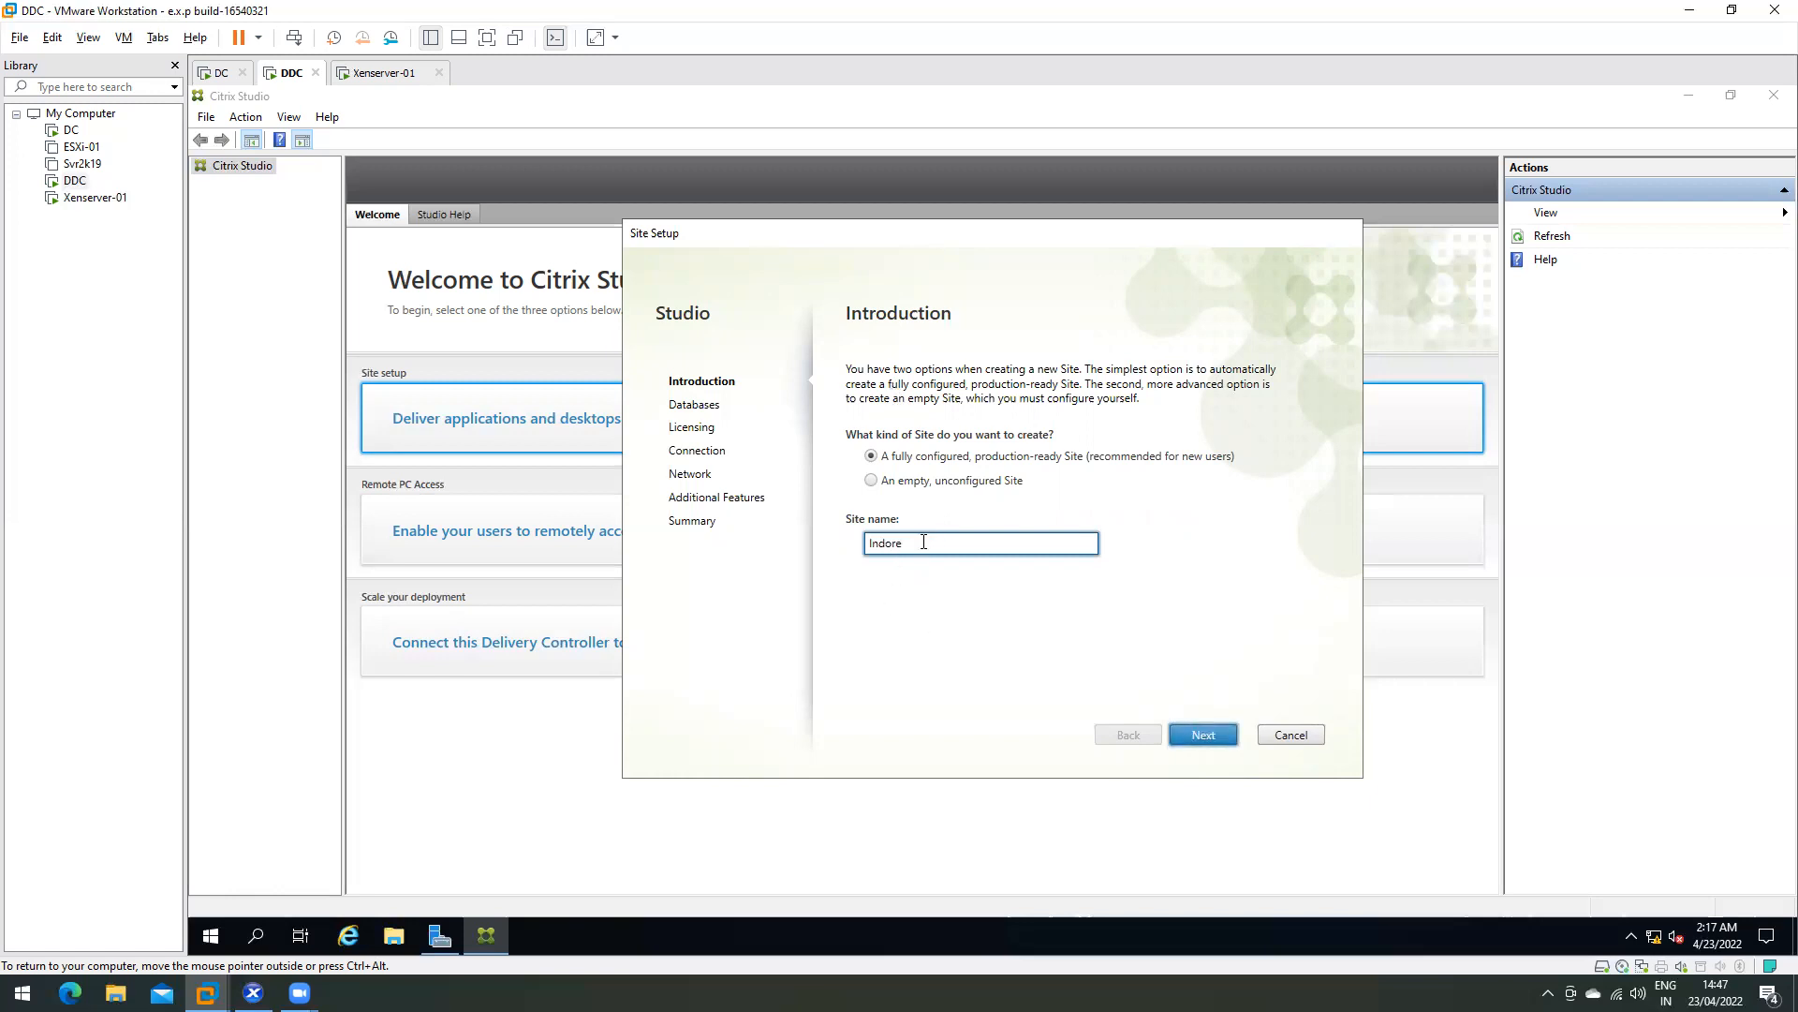
pyautogui.moveTo(930, 543); pyautogui.dragTo(868, 546)
pyautogui.press('BackSpace')
pyautogui.write('Ho')
pyautogui.press('BackSpace')
pyautogui.press('BackSpace')
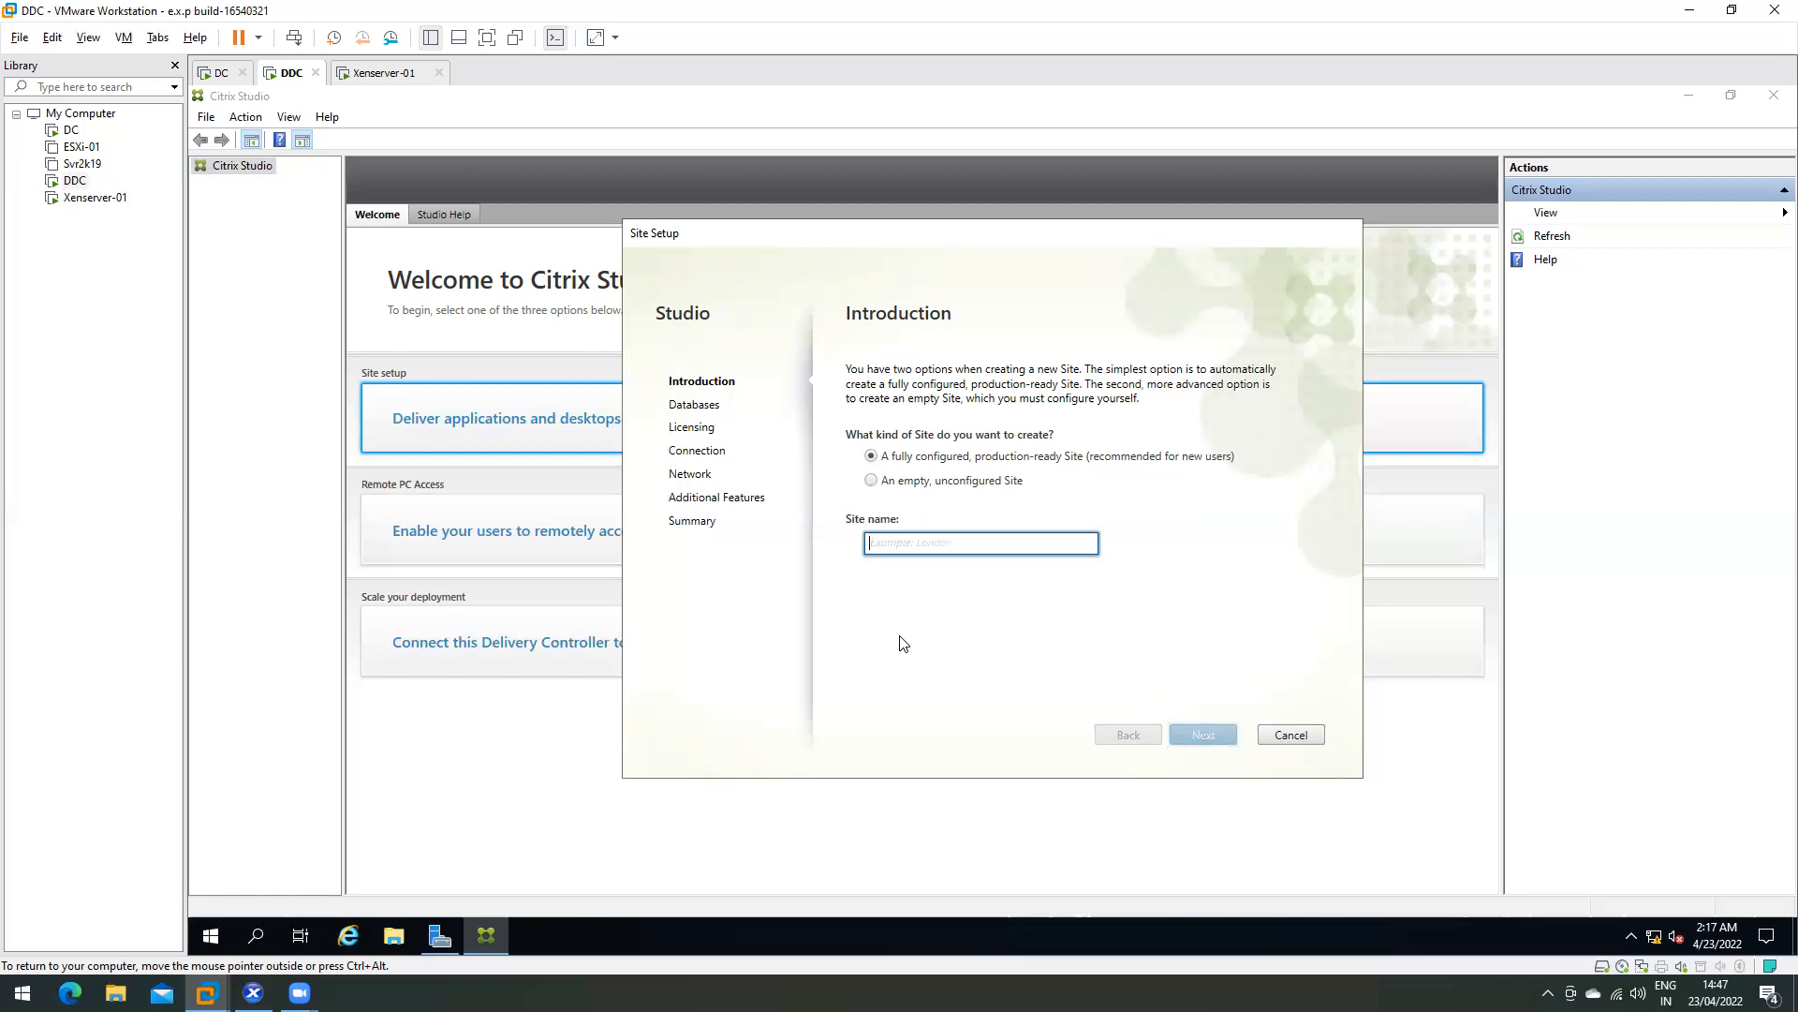
pyautogui.write('Indore')
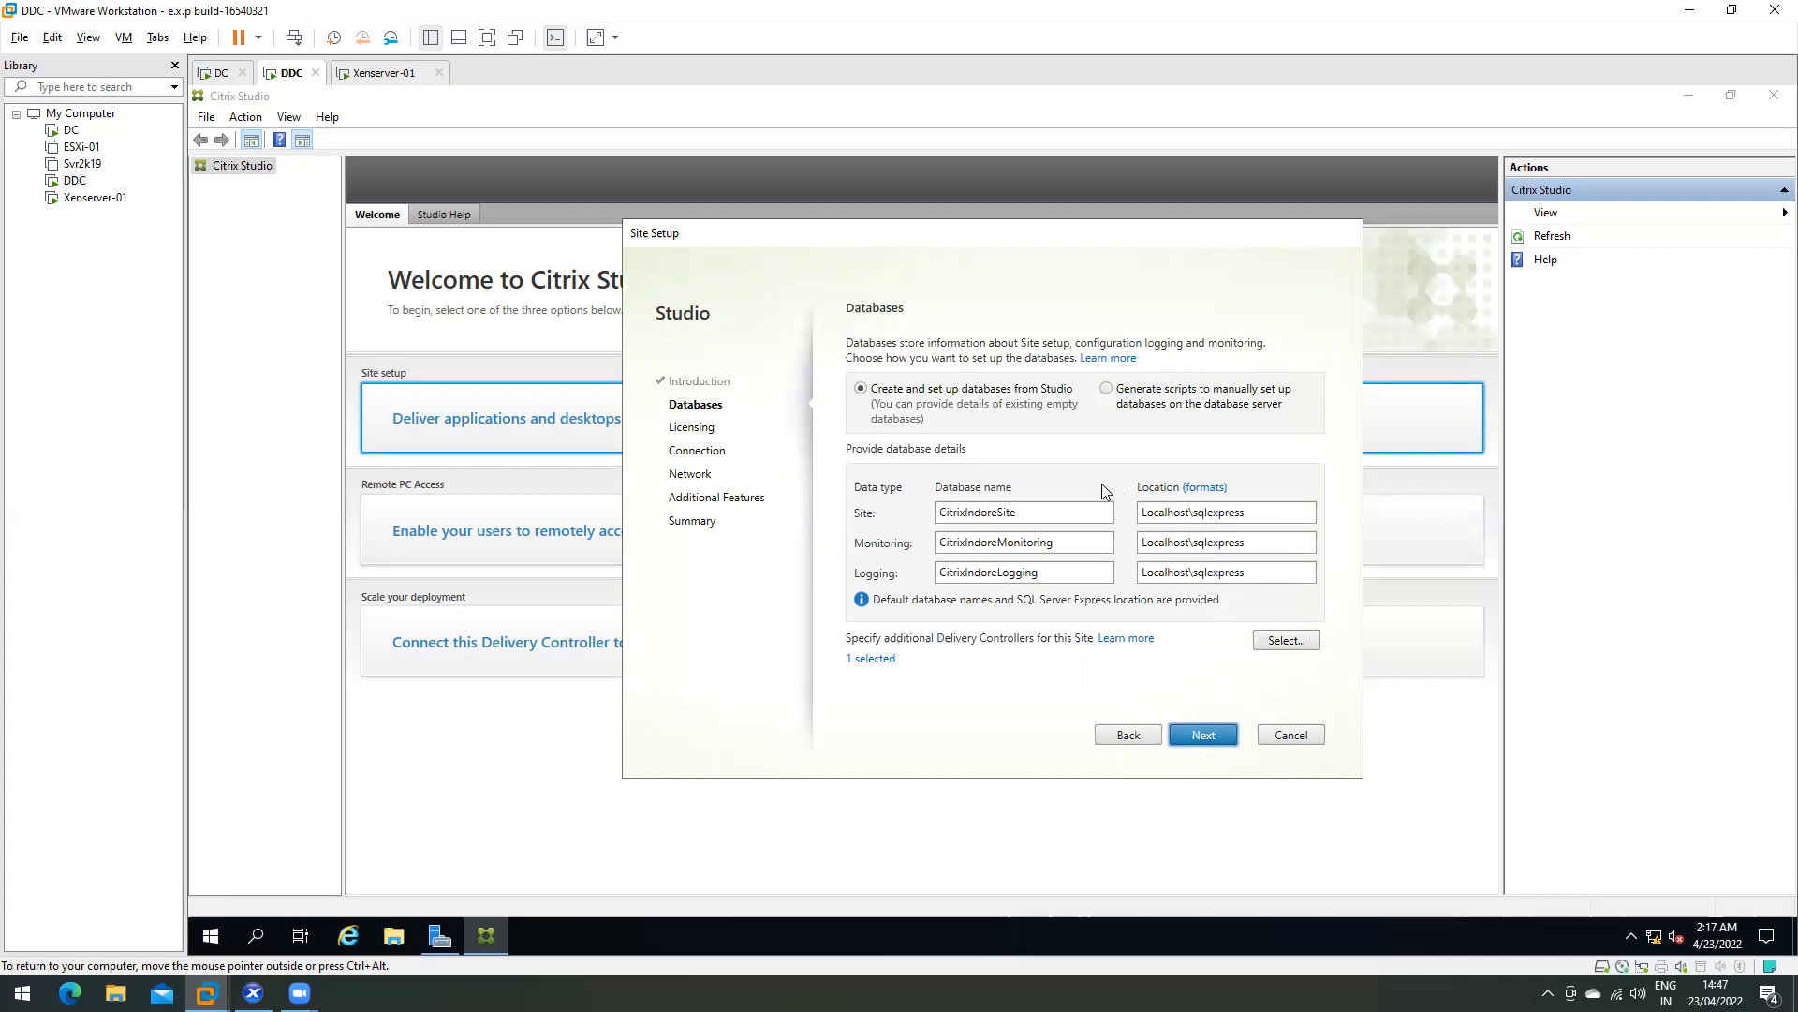
pyautogui.doubleClick(1038, 513)
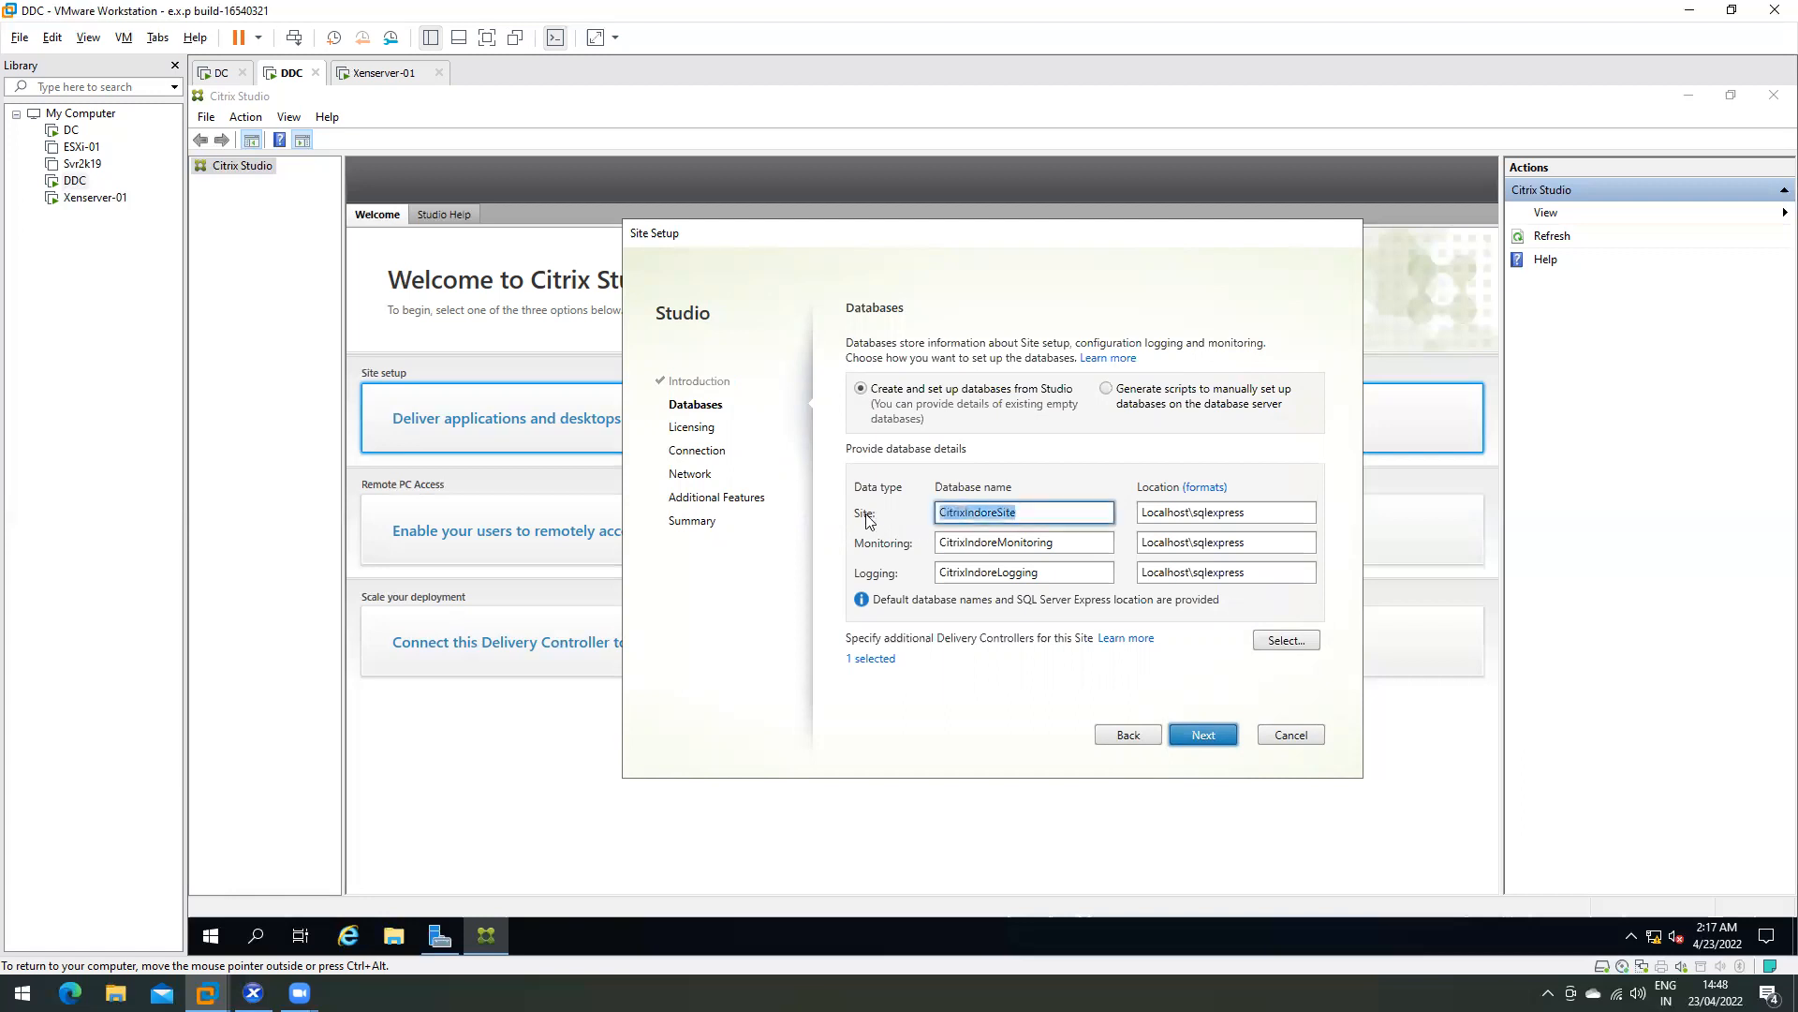
pyautogui.press('Tab')
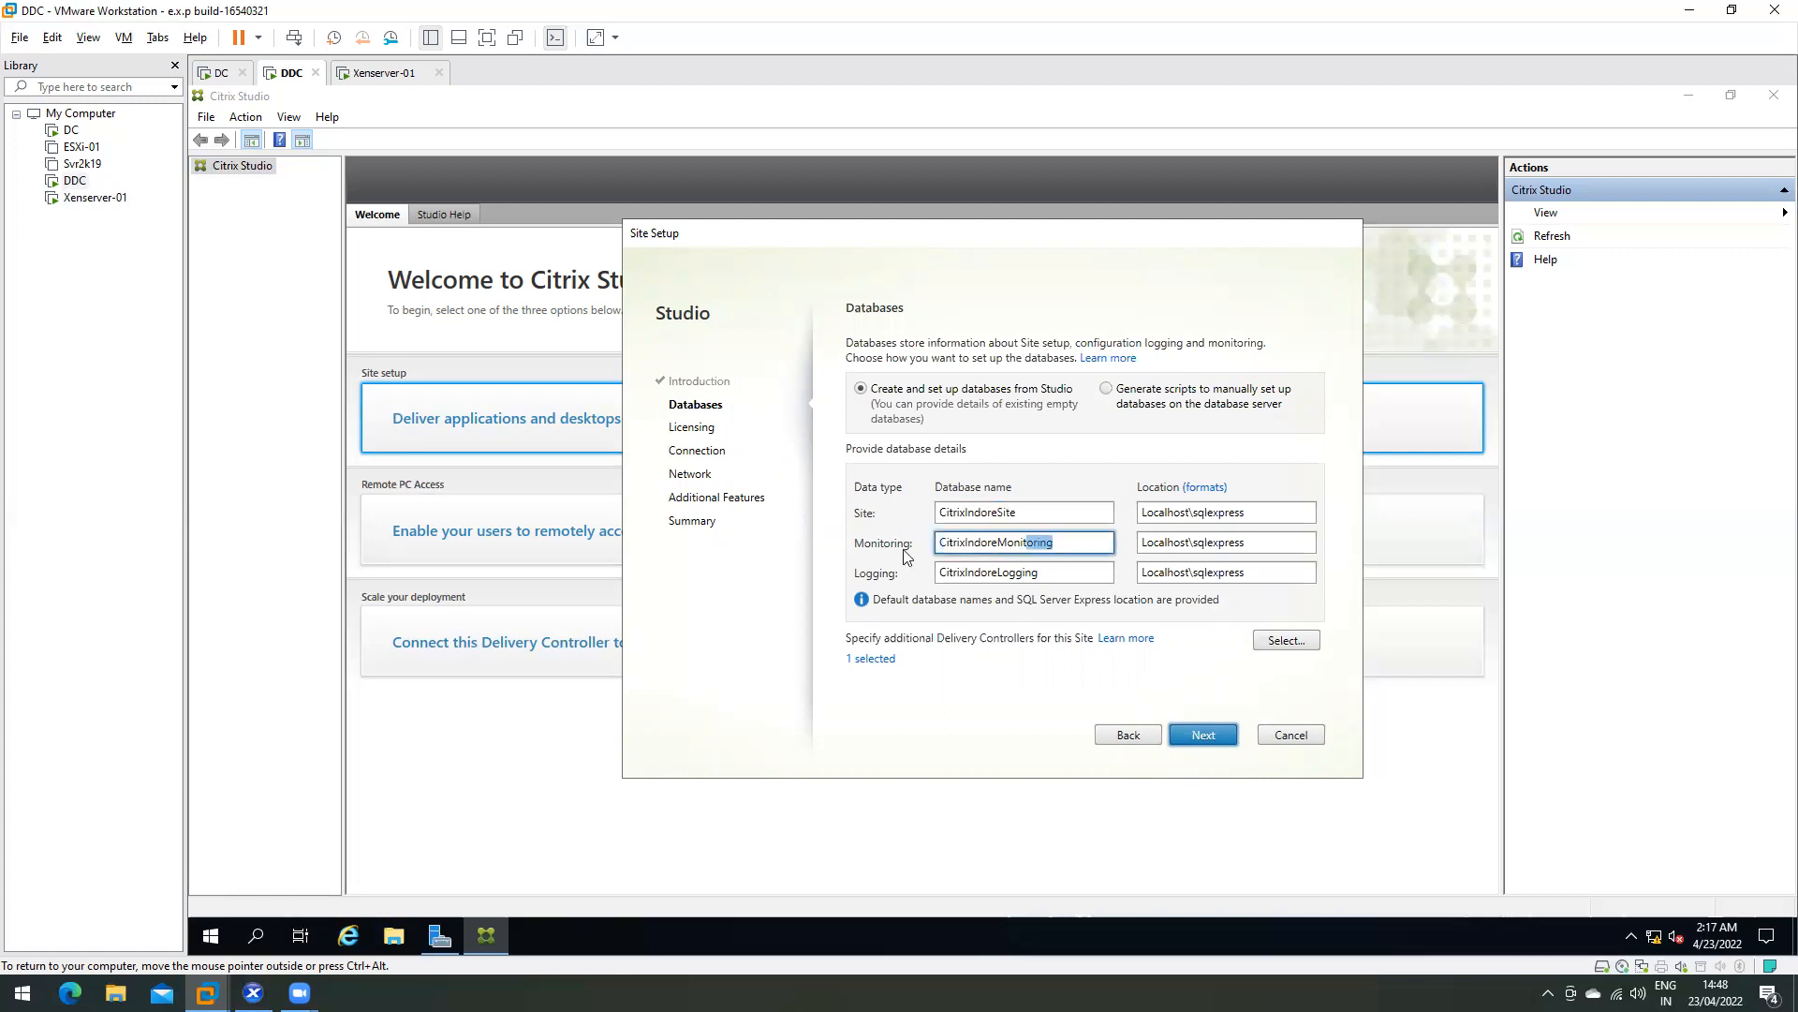
pyautogui.press('Tab')
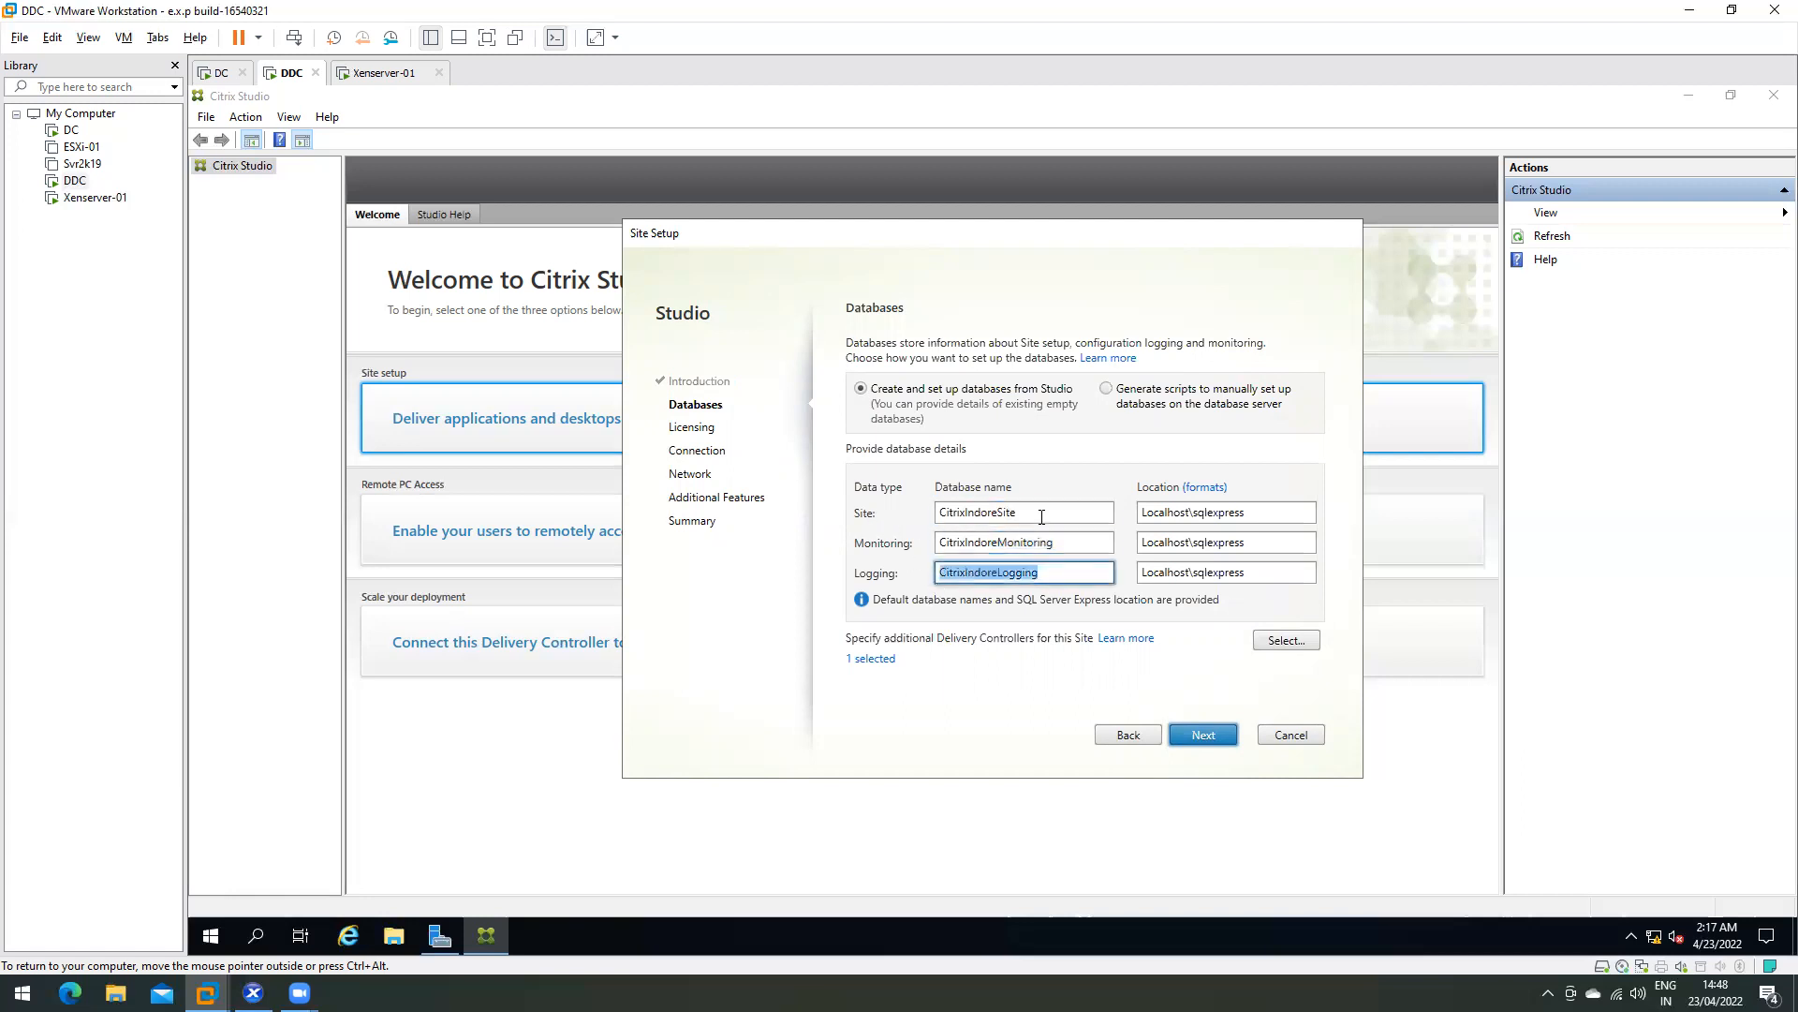
pyautogui.hotkey('alt', 's')
pyautogui.doubleClick(1068, 543)
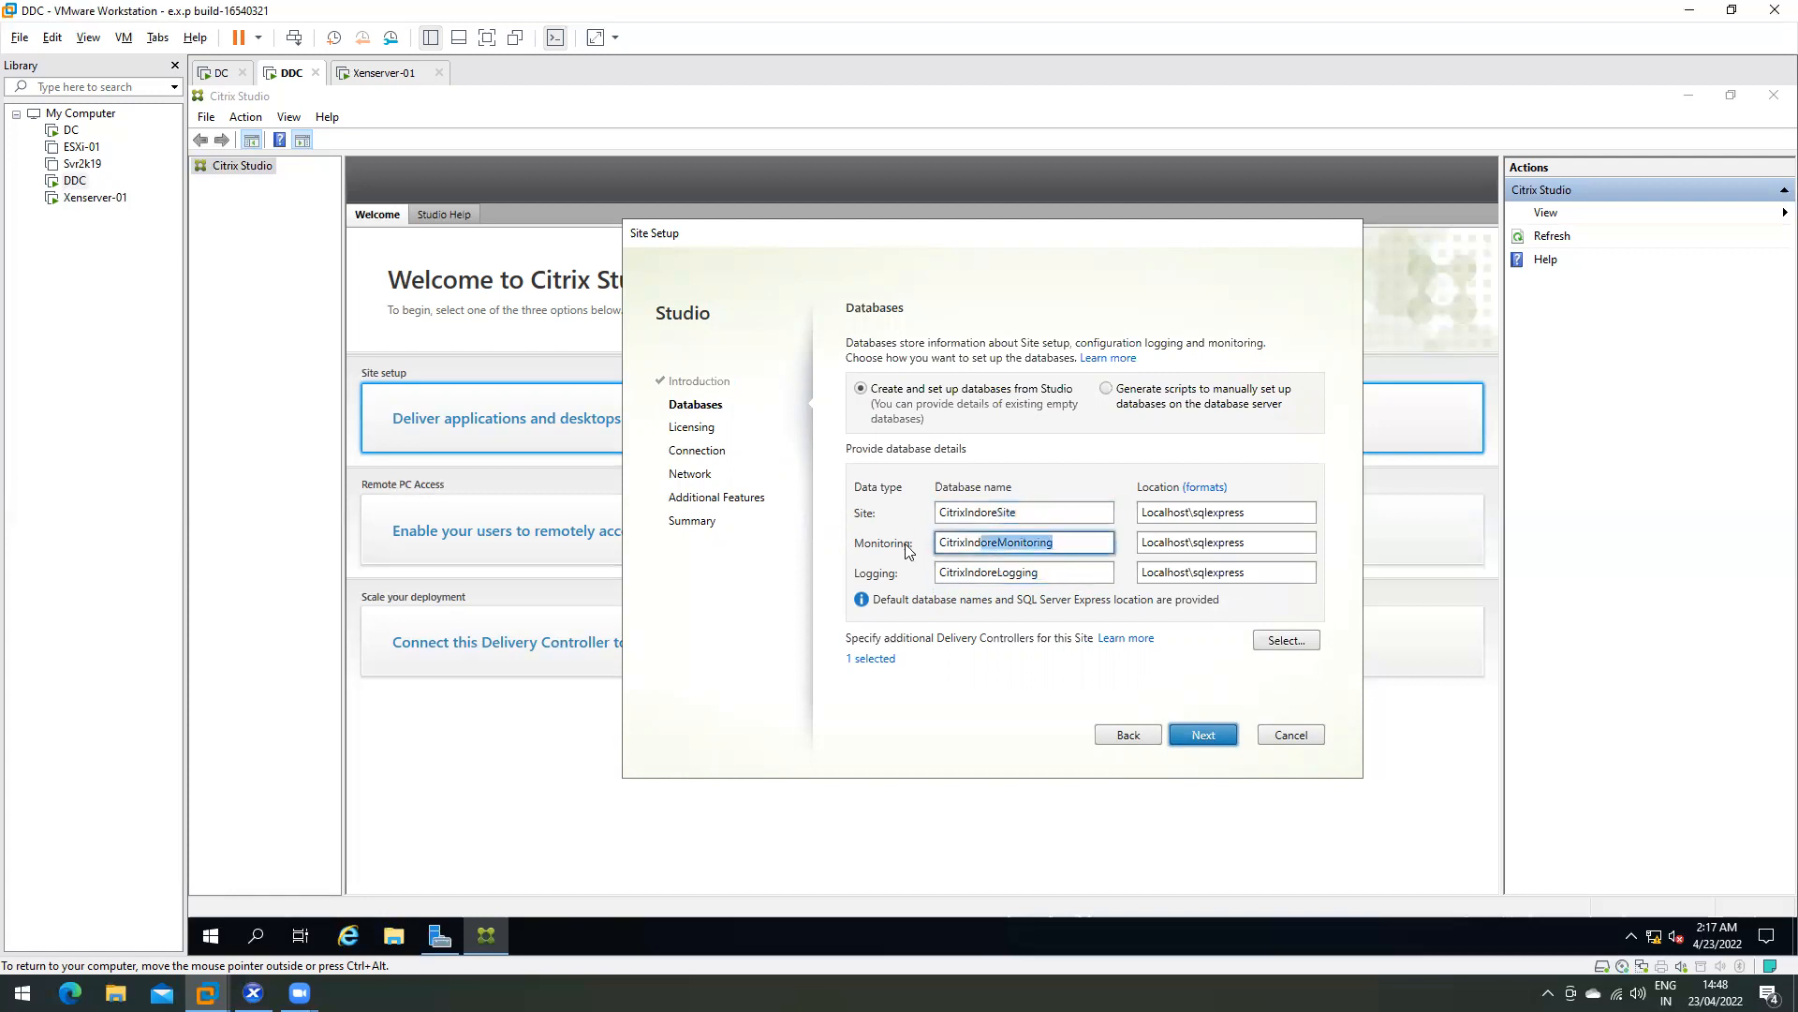
pyautogui.click(1072, 543)
pyautogui.moveTo(1072, 543); pyautogui.dragTo(909, 543)
pyautogui.moveTo(1068, 571); pyautogui.dragTo(910, 576)
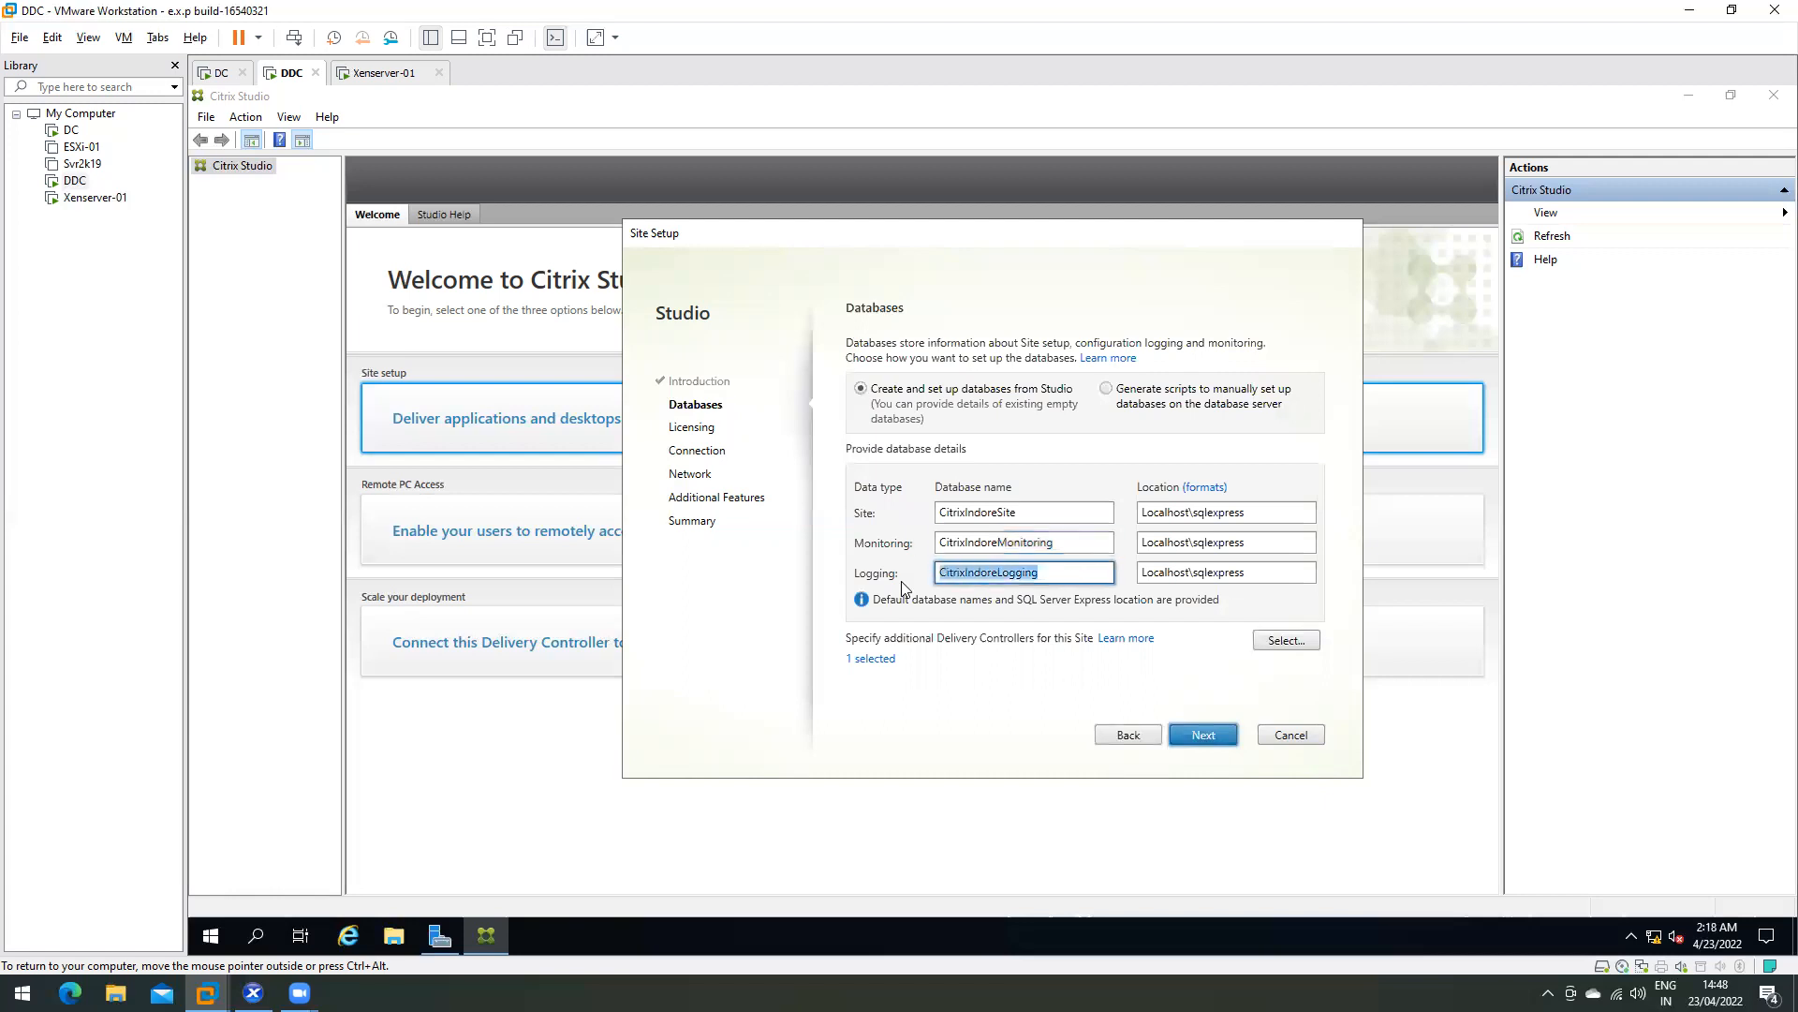
pyautogui.click(1073, 575)
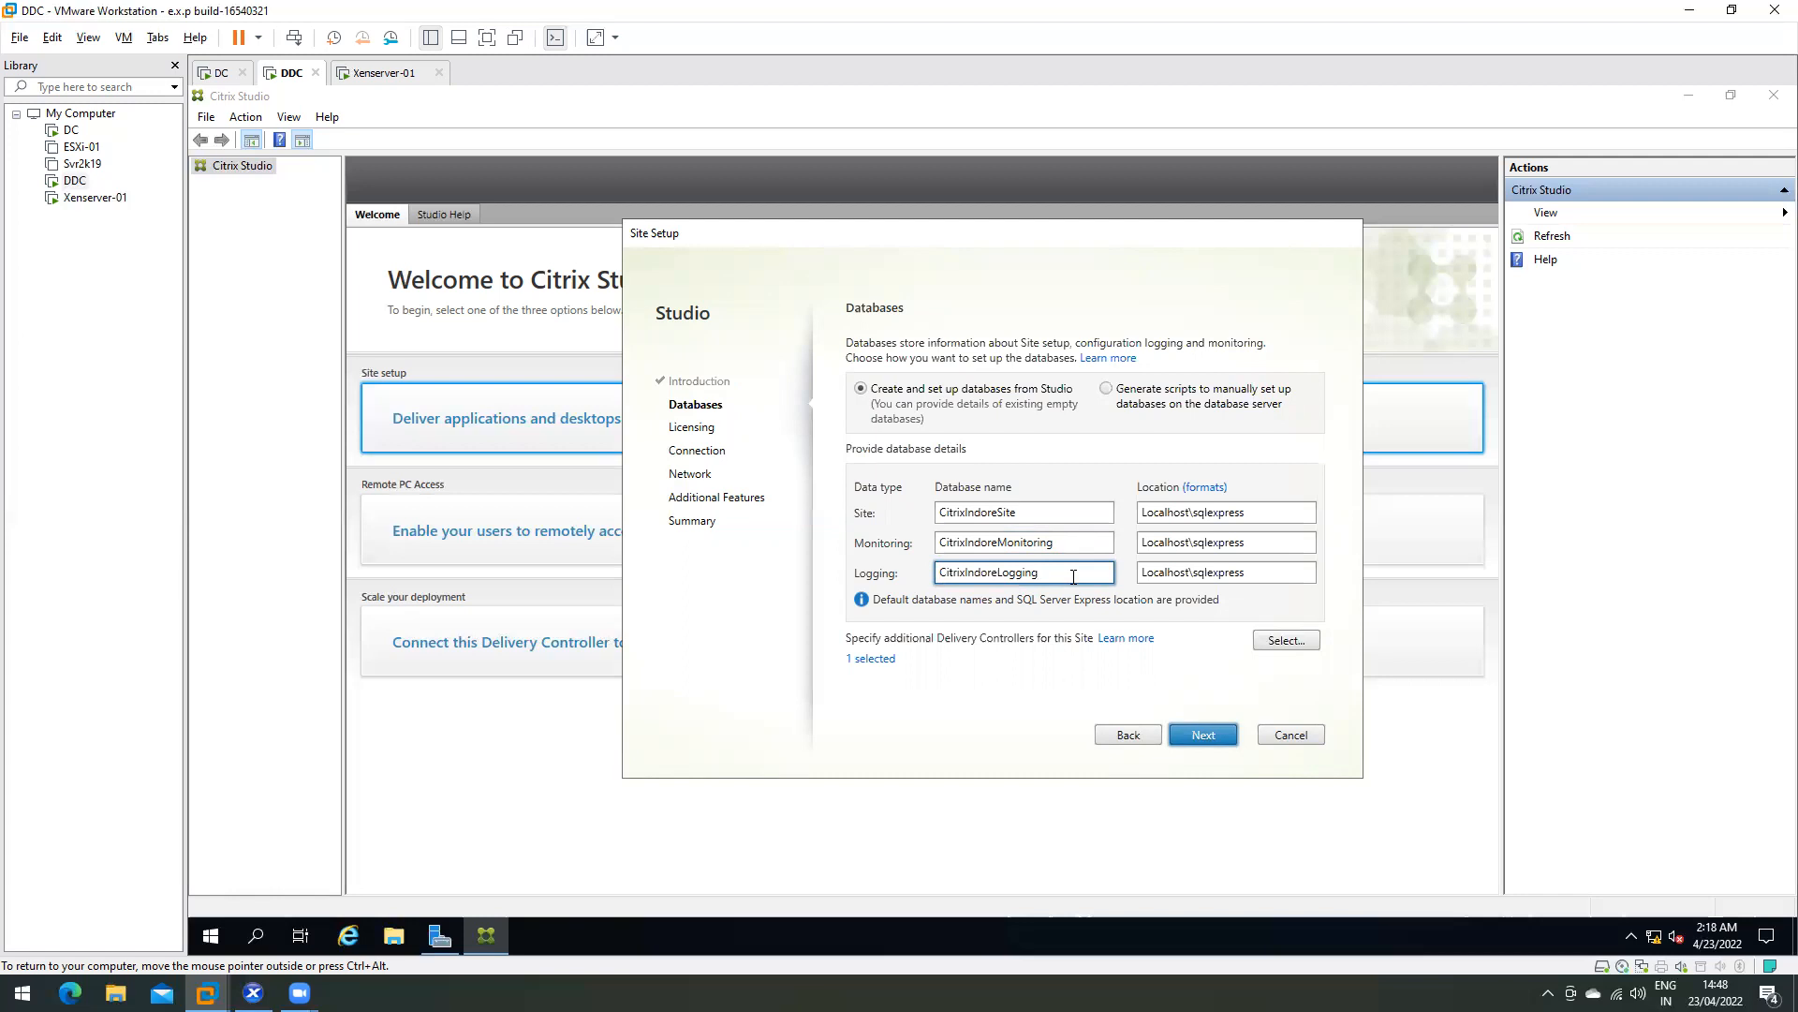
pyautogui.moveTo(1073, 573); pyautogui.dragTo(913, 583)
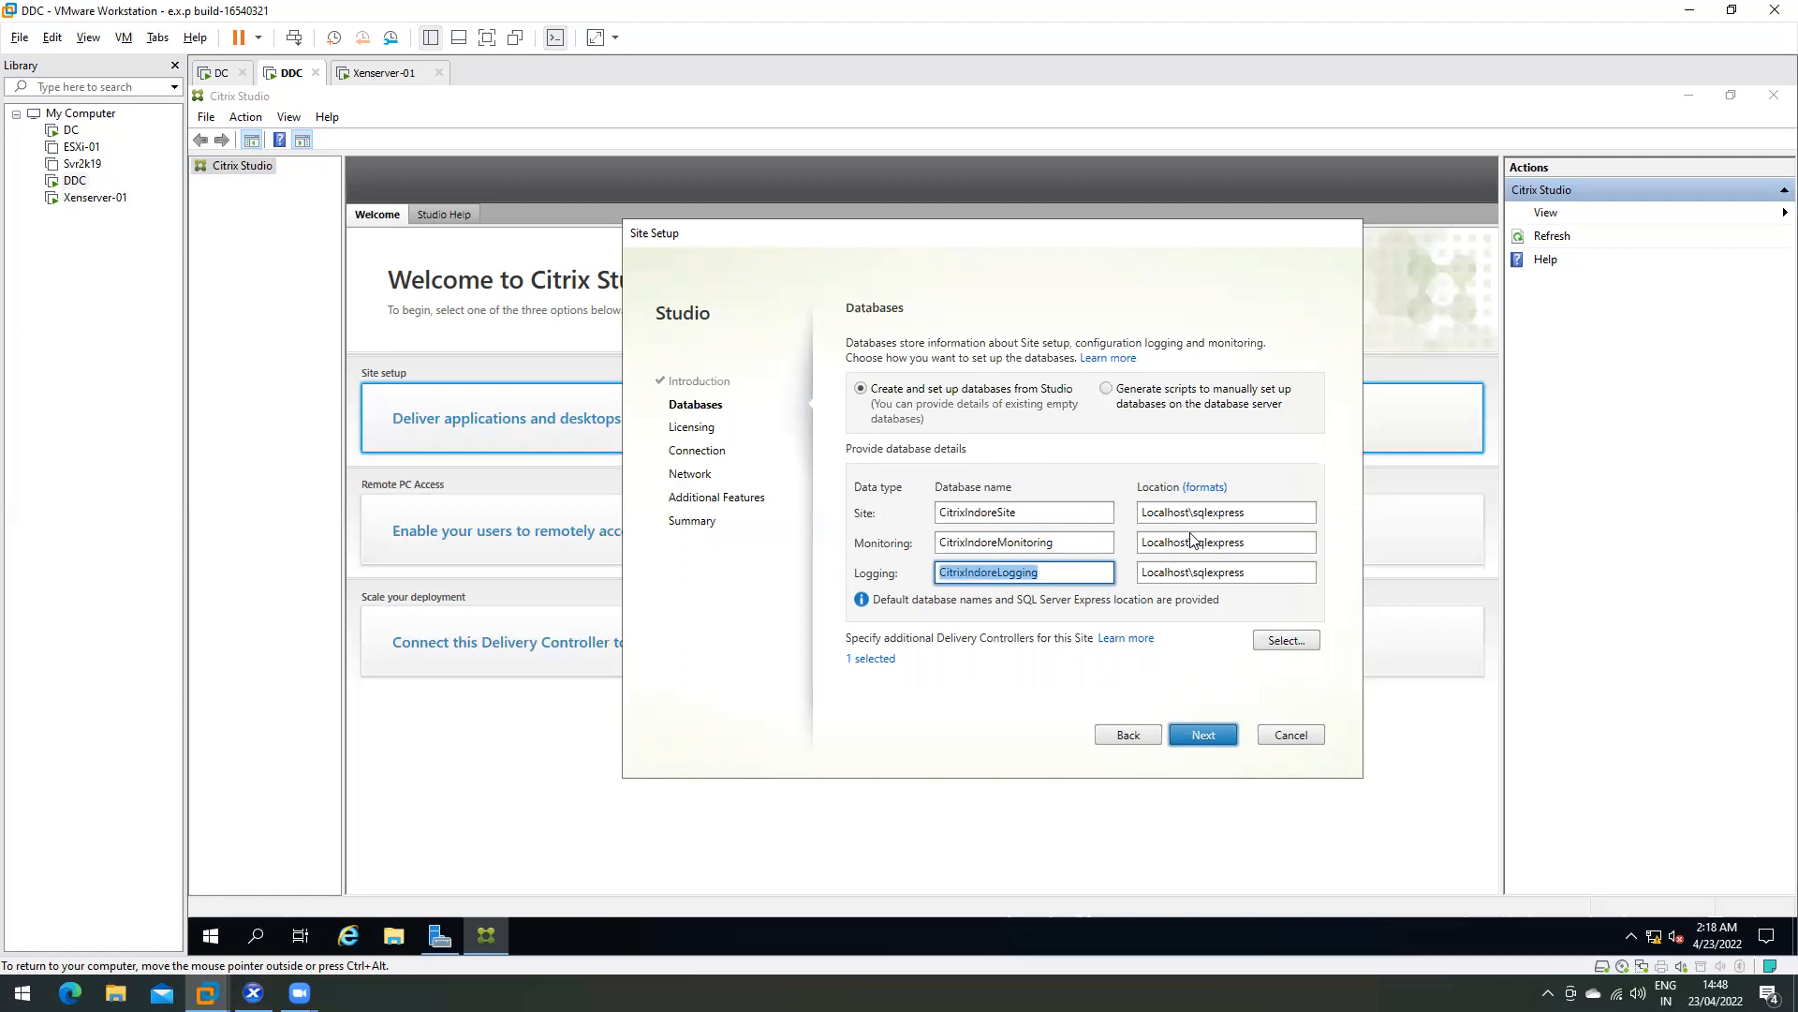
pyautogui.moveTo(1017, 512); pyautogui.dragTo(901, 498)
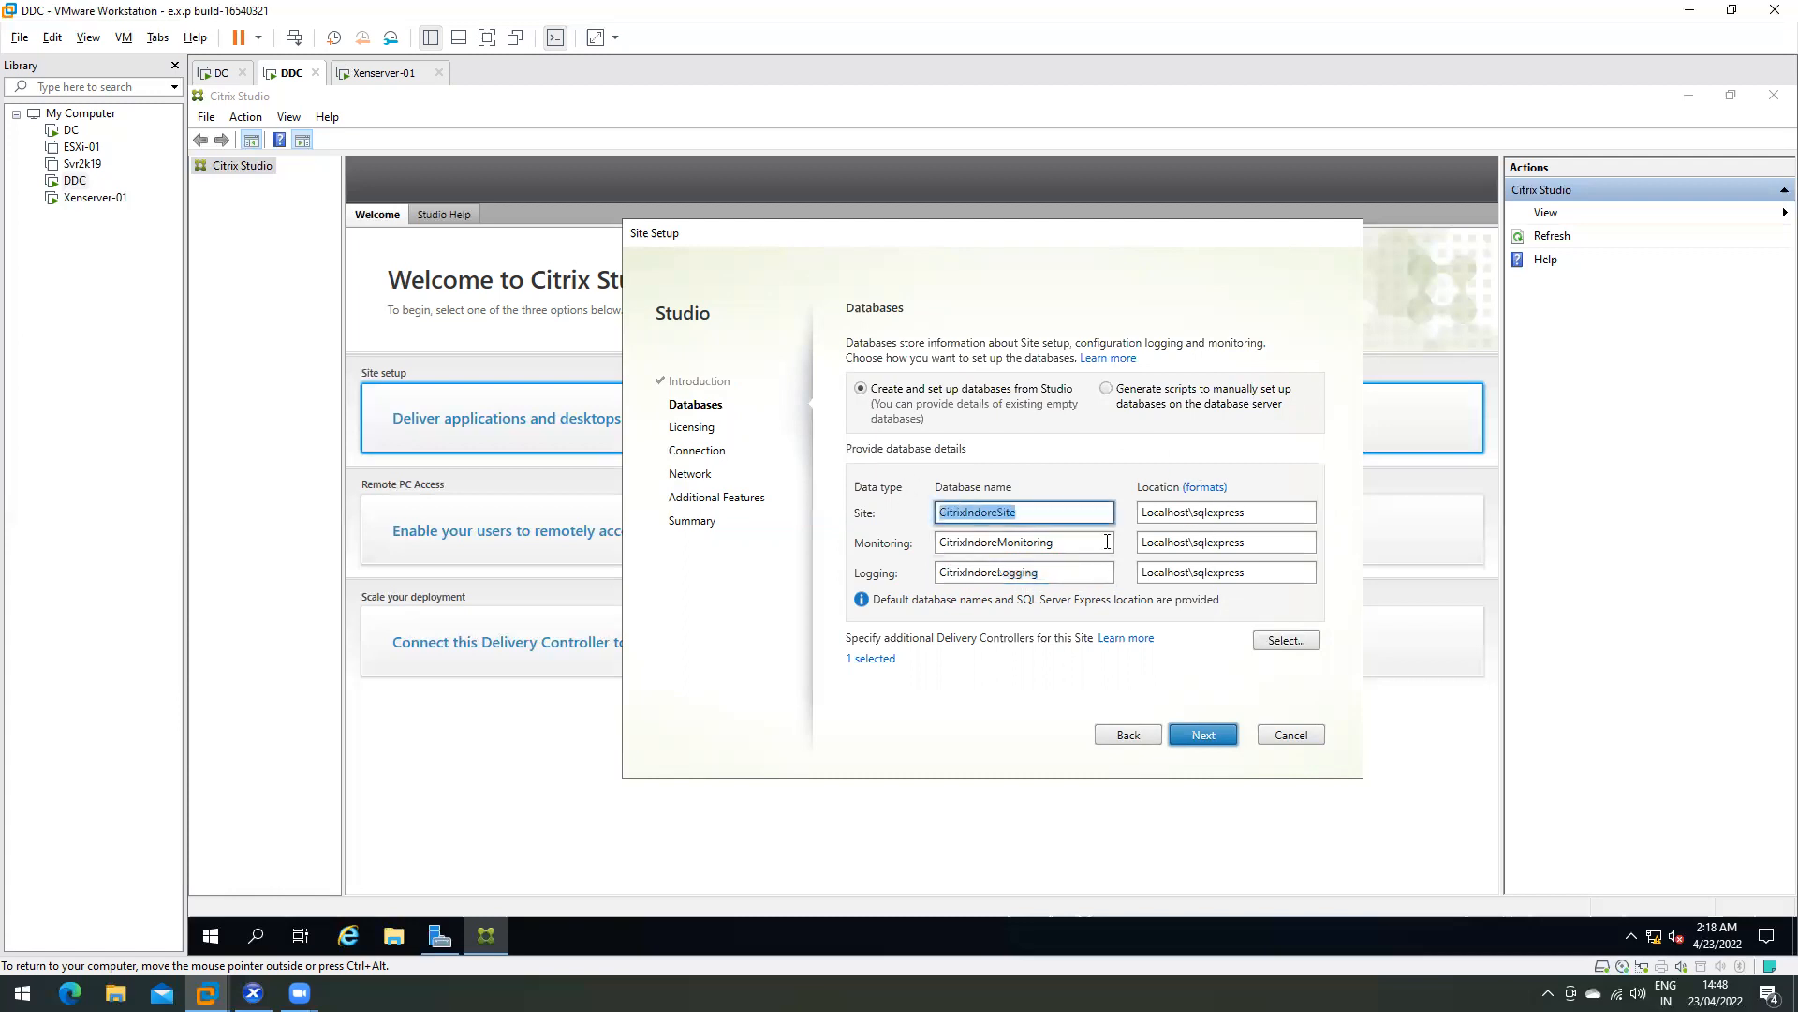
pyautogui.doubleClick(946, 543)
pyautogui.moveTo(1071, 571); pyautogui.dragTo(911, 579)
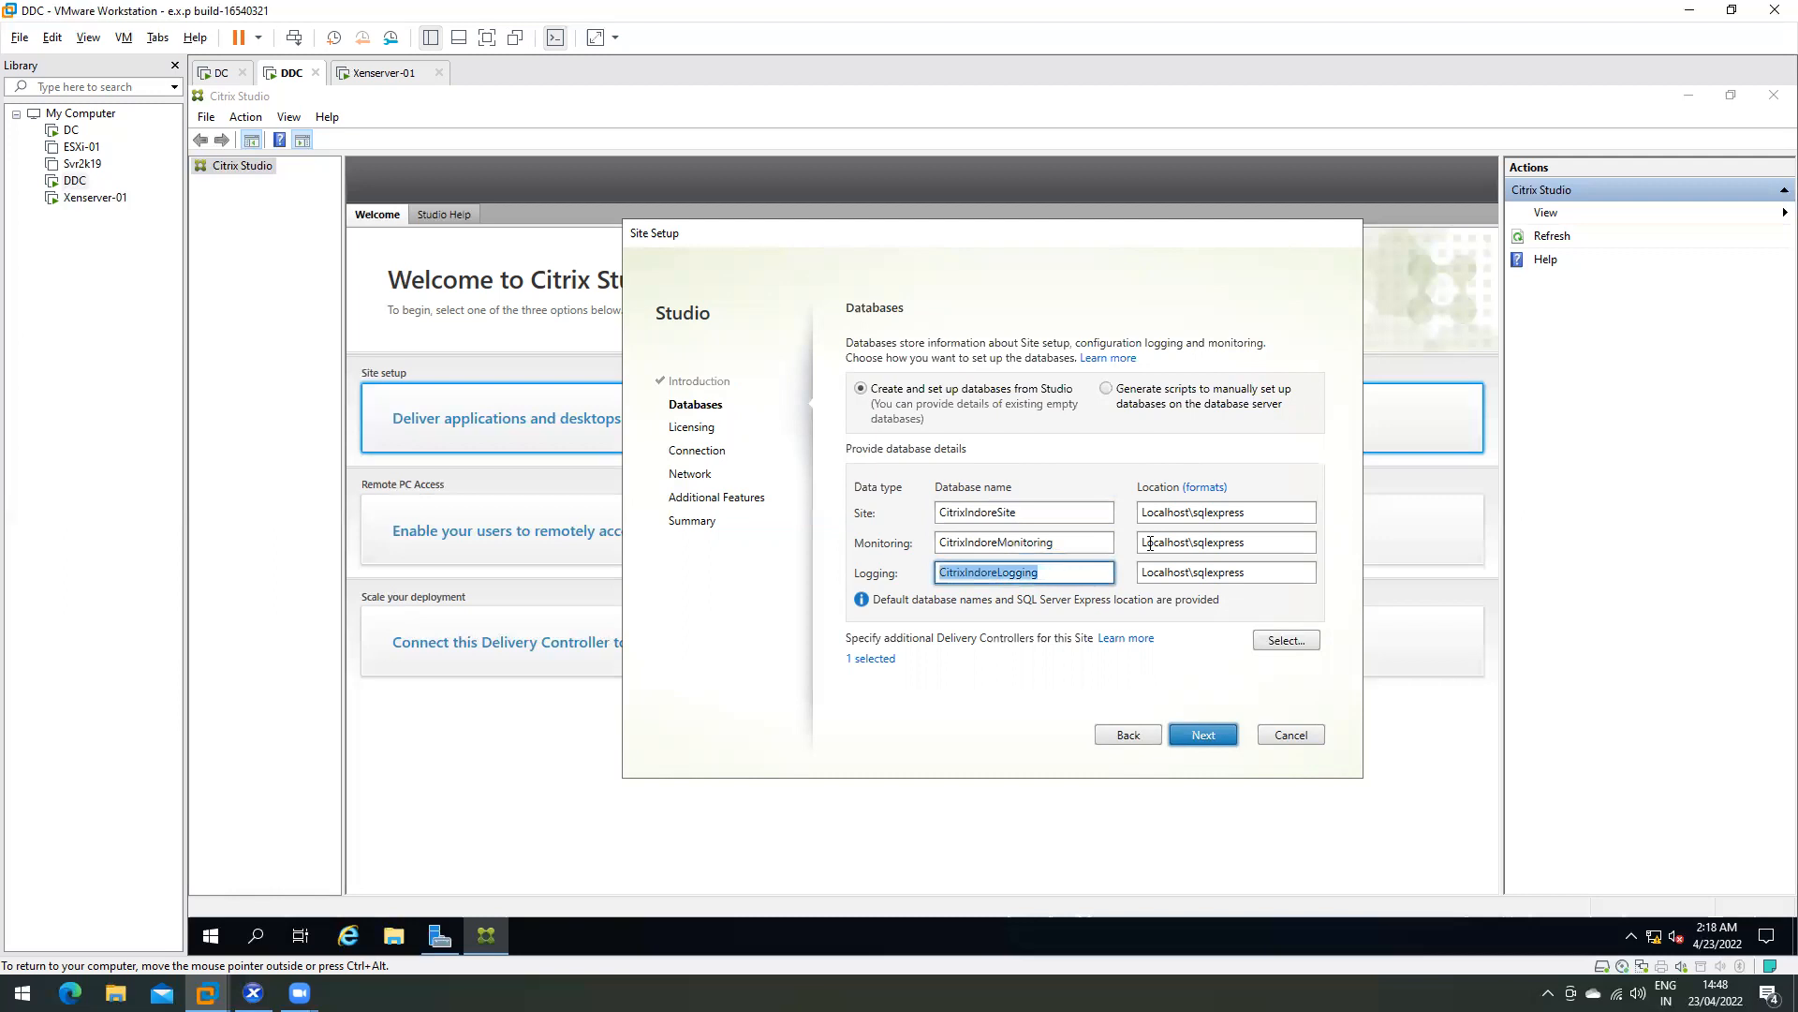
pyautogui.moveTo(1256, 513); pyautogui.dragTo(1137, 515)
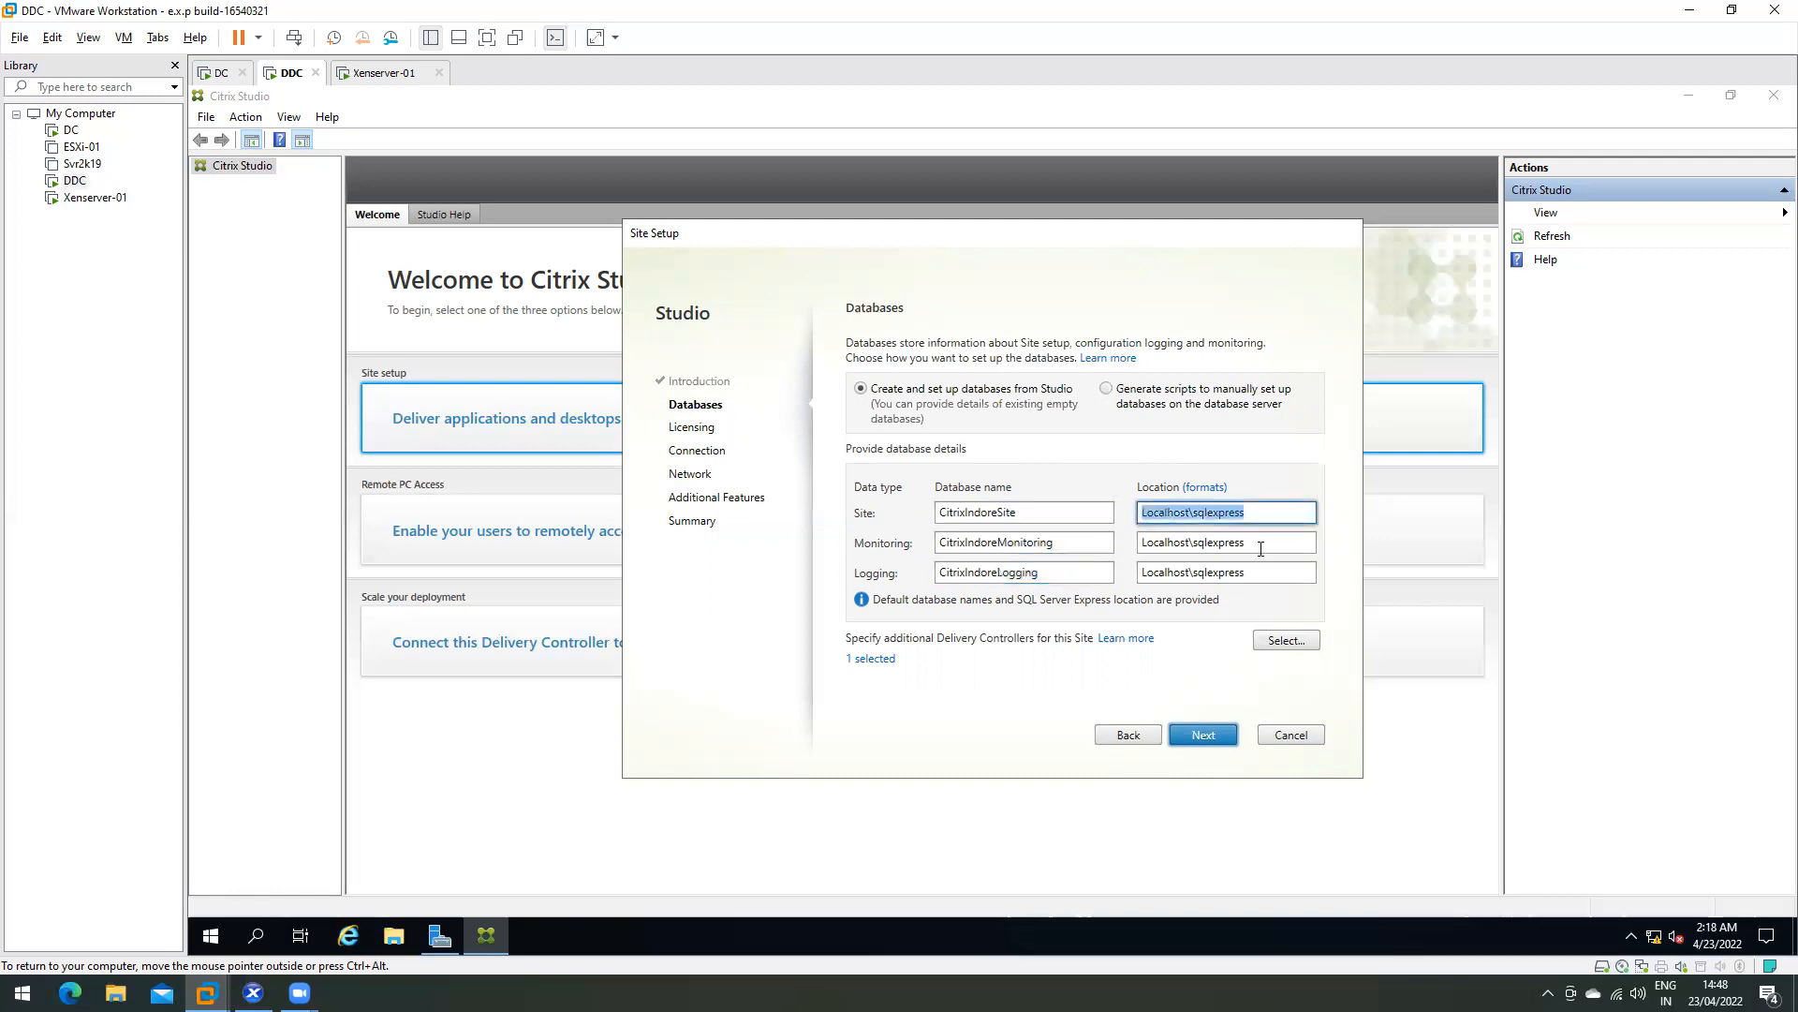
pyautogui.moveTo(1257, 546); pyautogui.dragTo(1113, 544)
pyautogui.moveTo(1256, 572); pyautogui.dragTo(1137, 573)
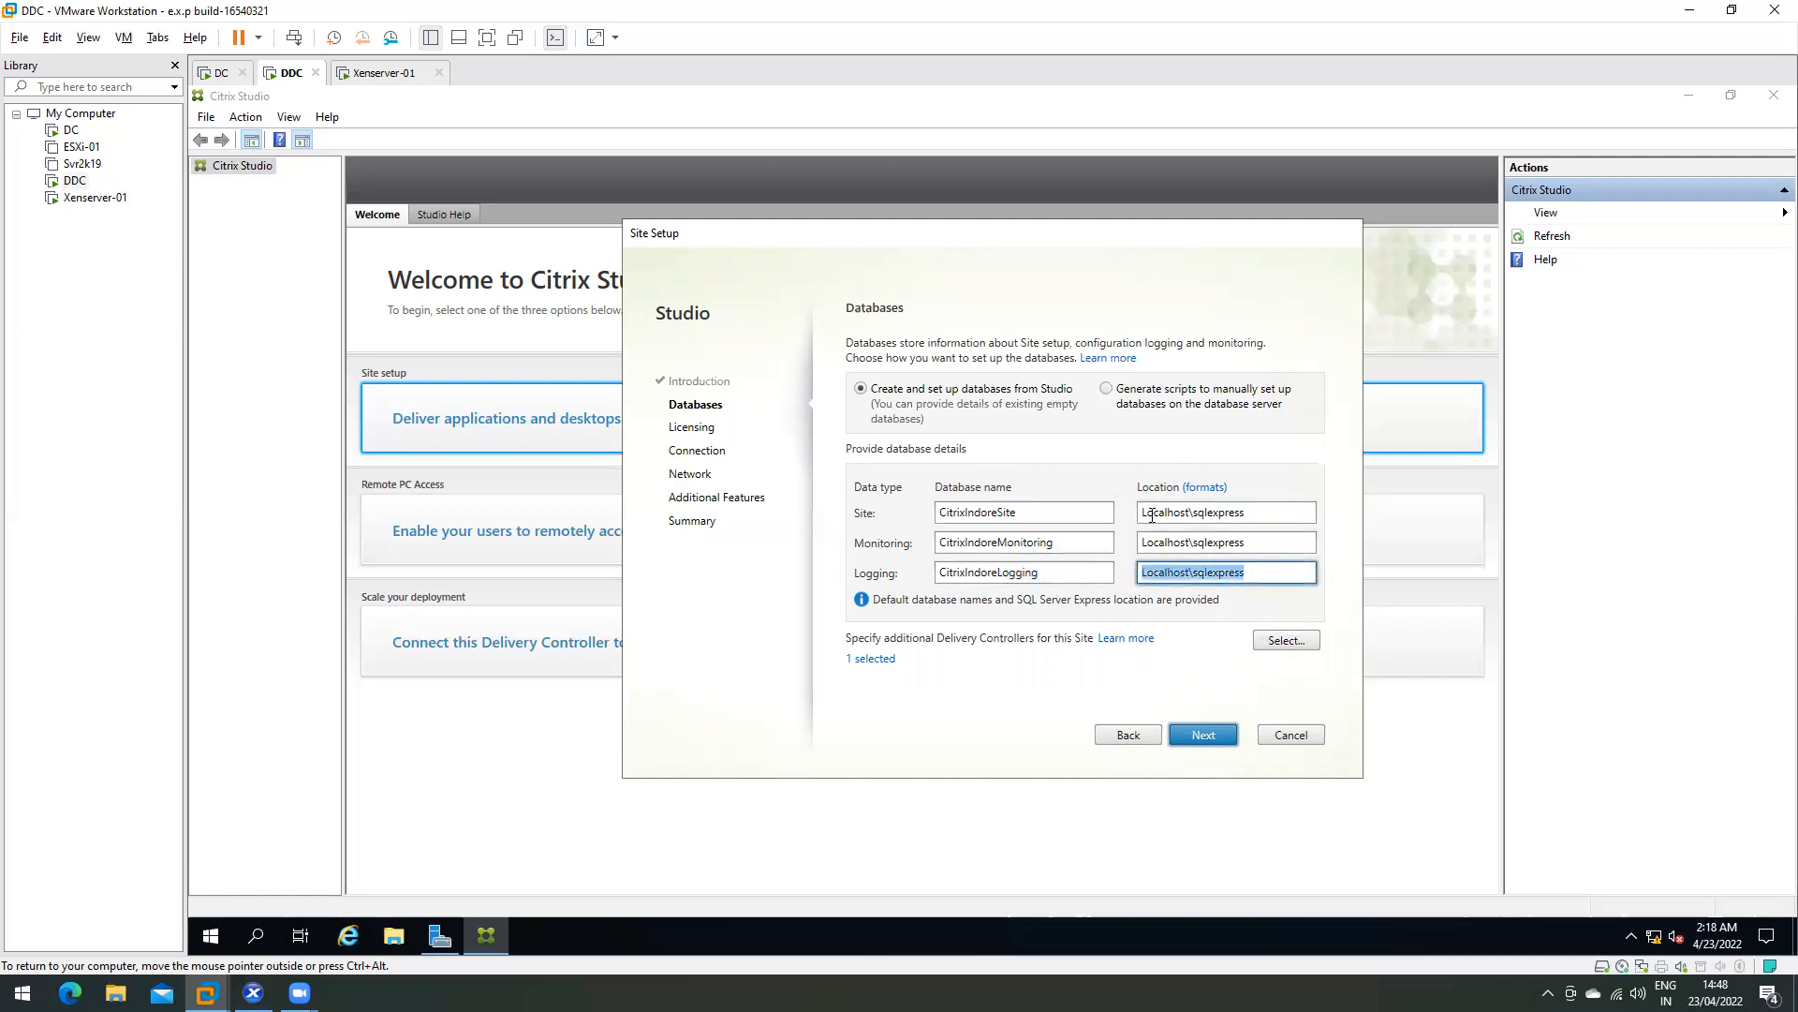
pyautogui.doubleClick(1169, 511)
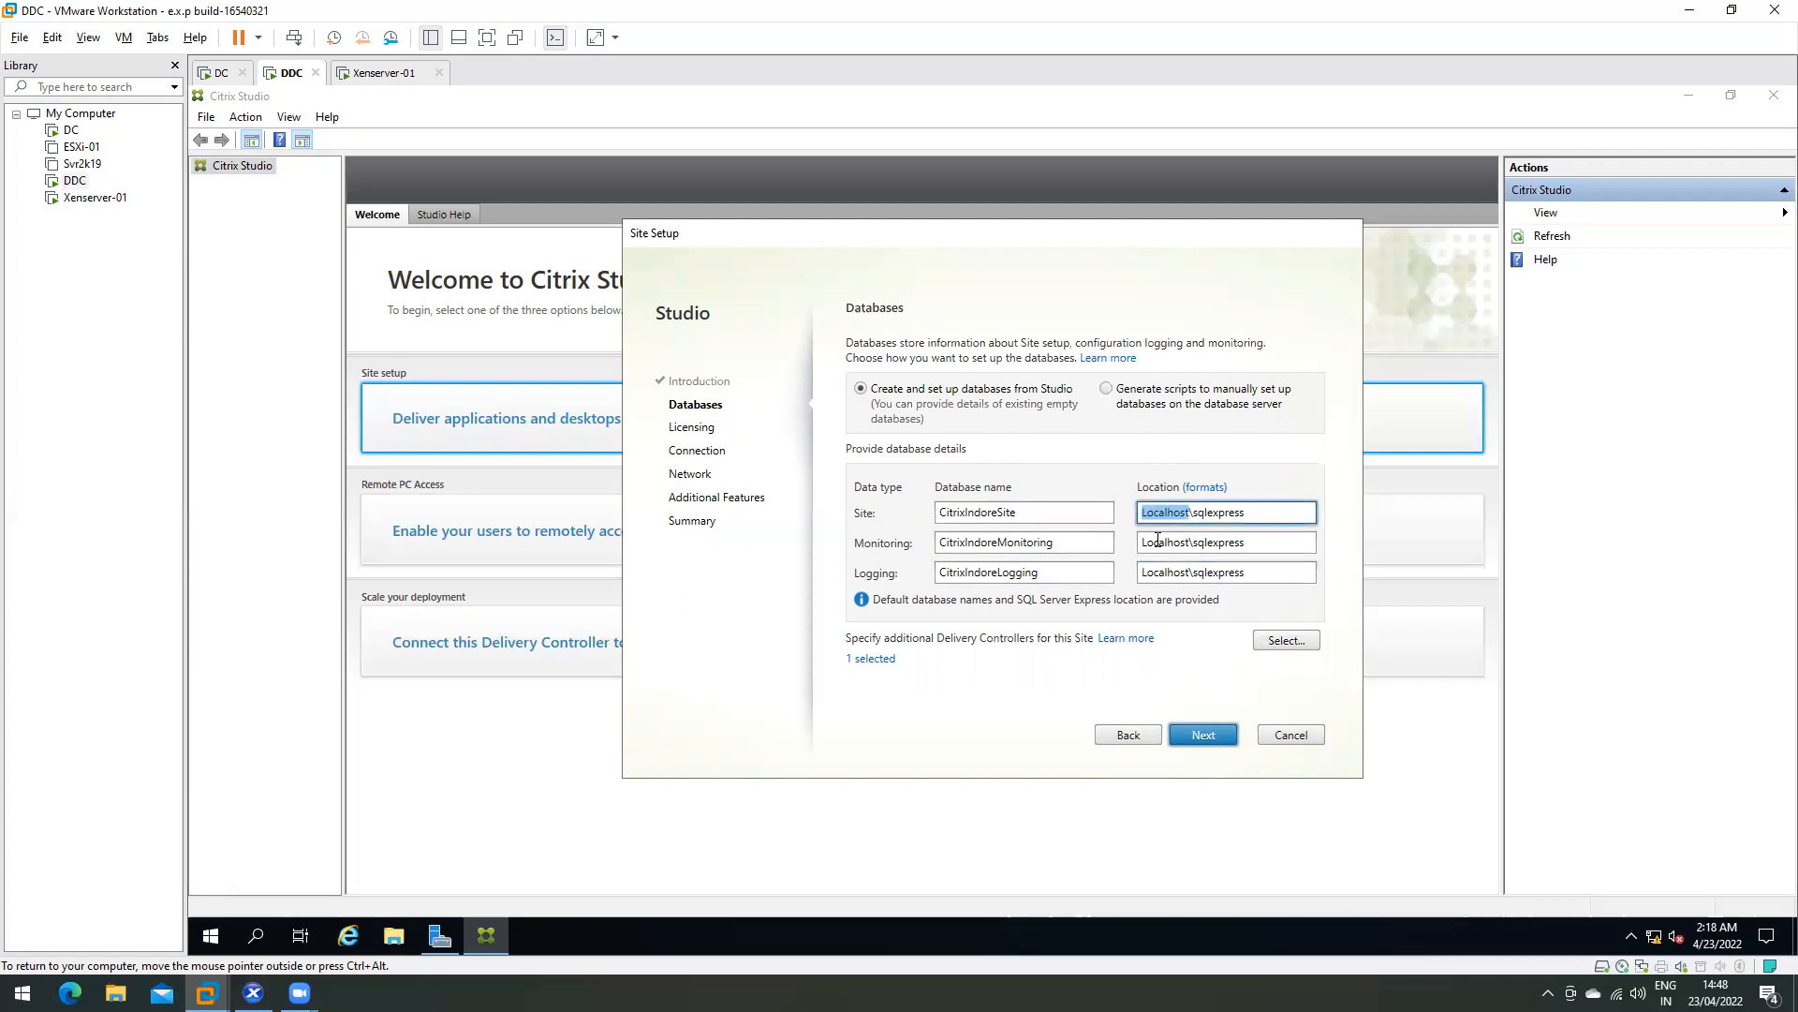
pyautogui.tripleClick(1158, 541)
pyautogui.tripleClick(1162, 512)
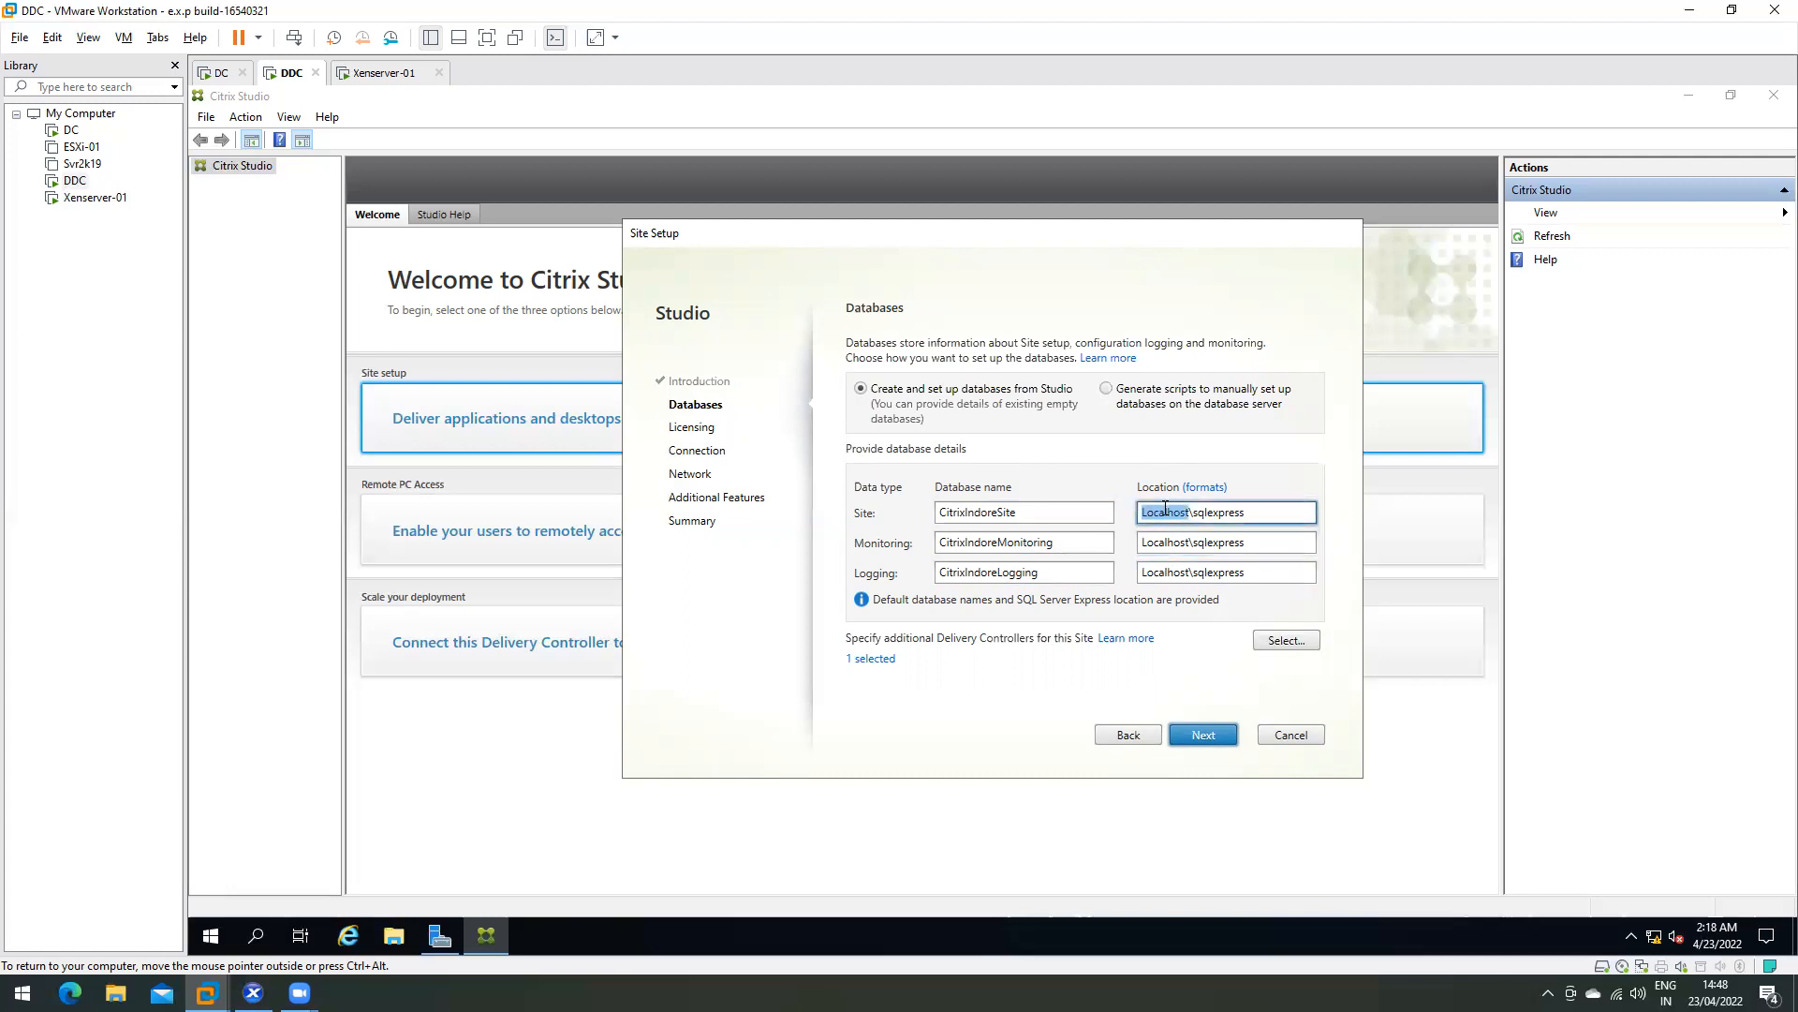
pyautogui.tripleClick(1162, 572)
# - Check the Microsoft SQL Server 2019 group in the server's program list without launching anything
pyautogui.click(211, 936)
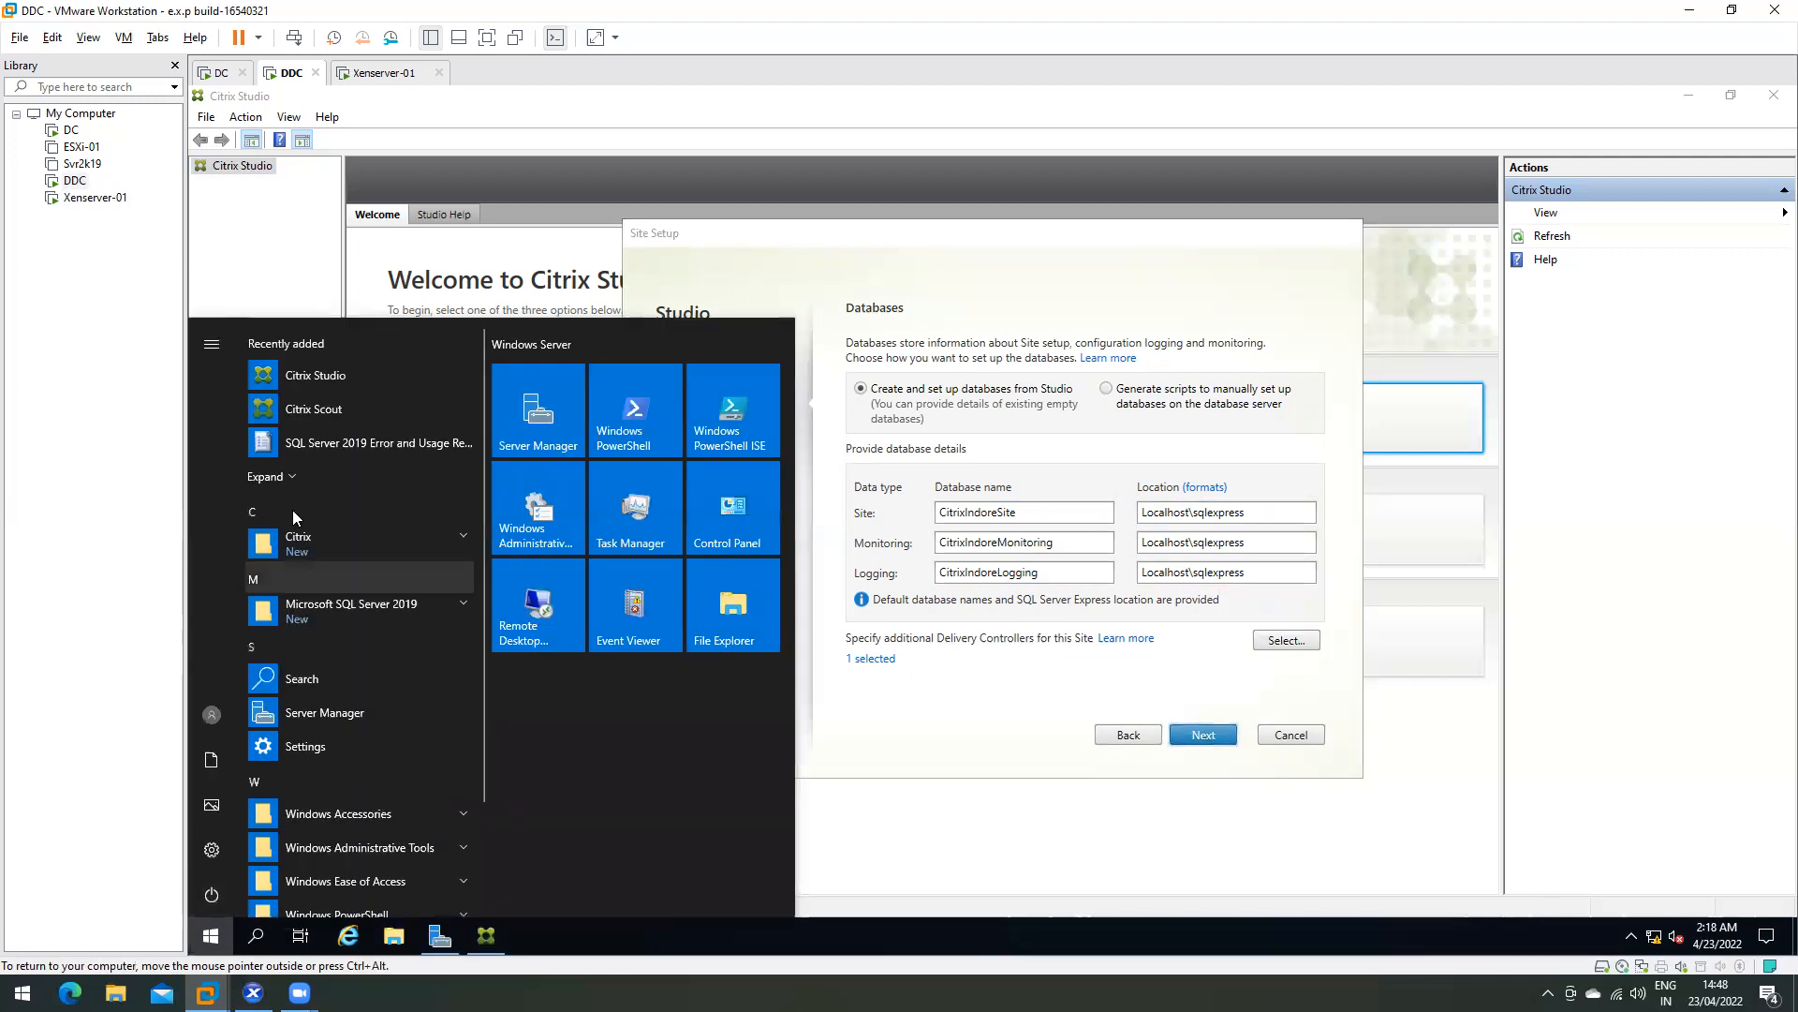
pyautogui.click(329, 612)
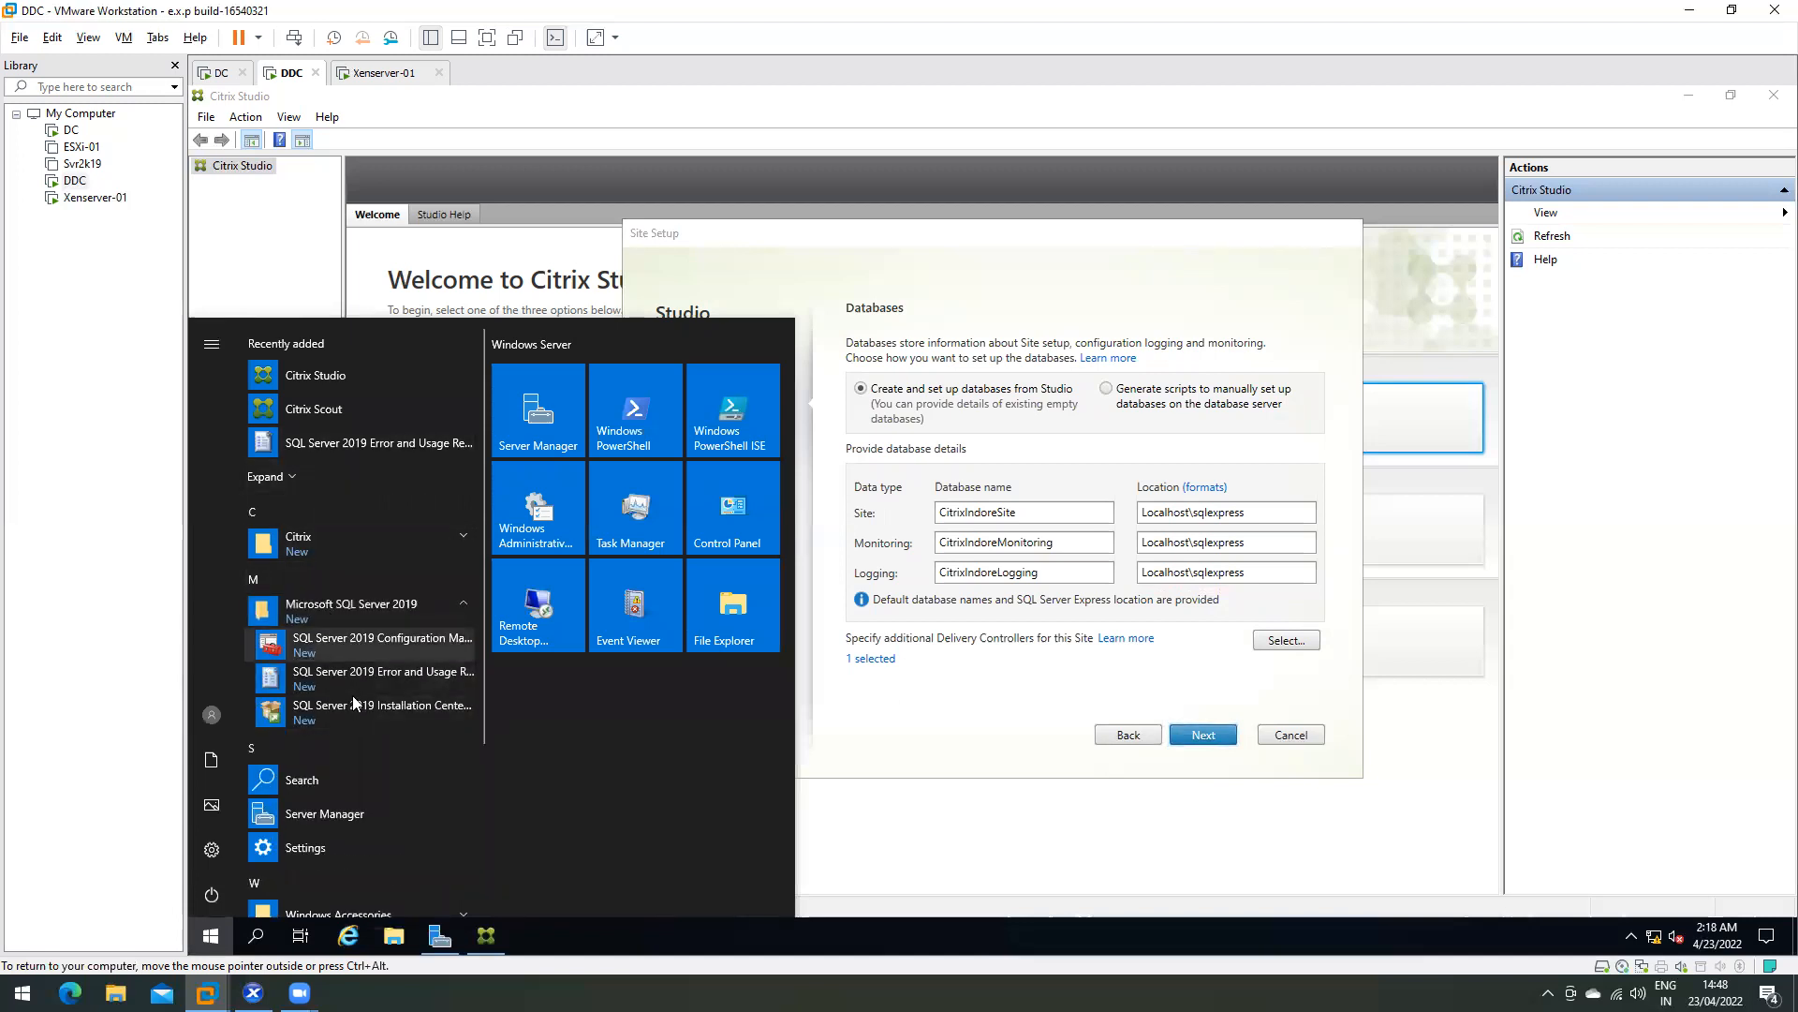
pyautogui.click(1173, 513)
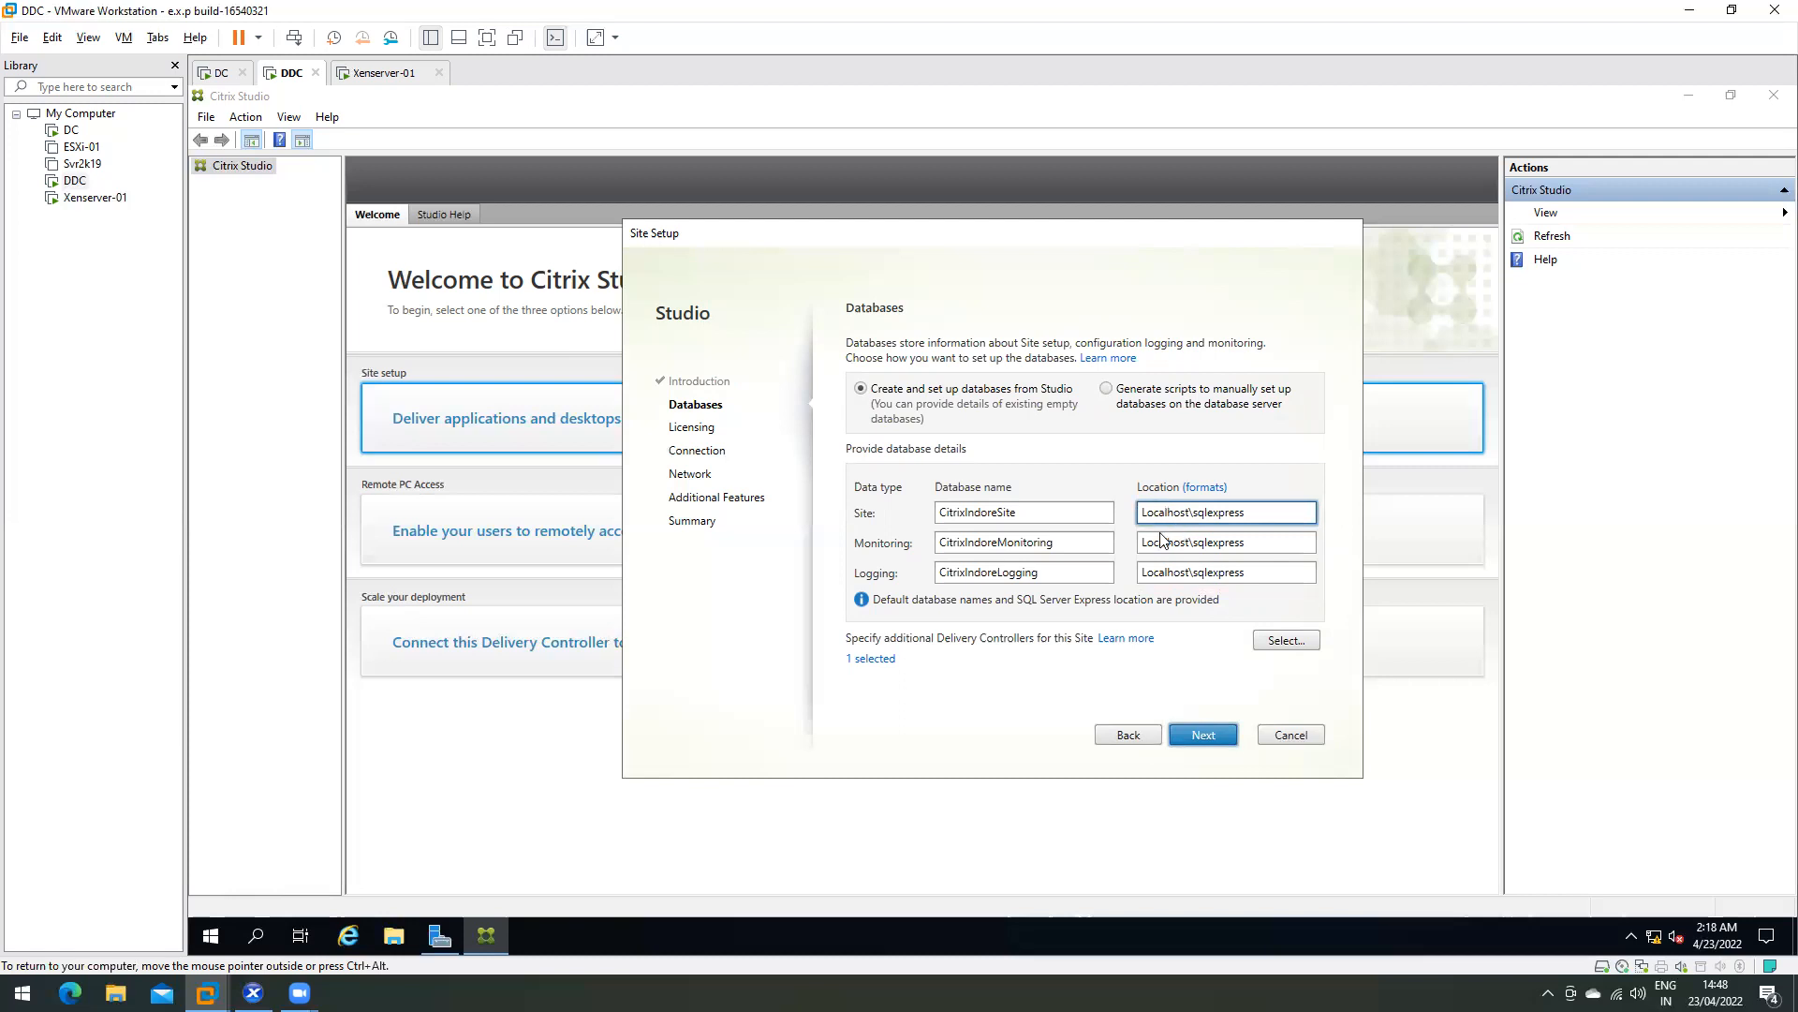
# - Keep Localhost\sqlexpress for the Site, Monitoring and Logging databases and continue to validation
pyautogui.doubleClick(1164, 513)
pyautogui.doubleClick(1161, 542)
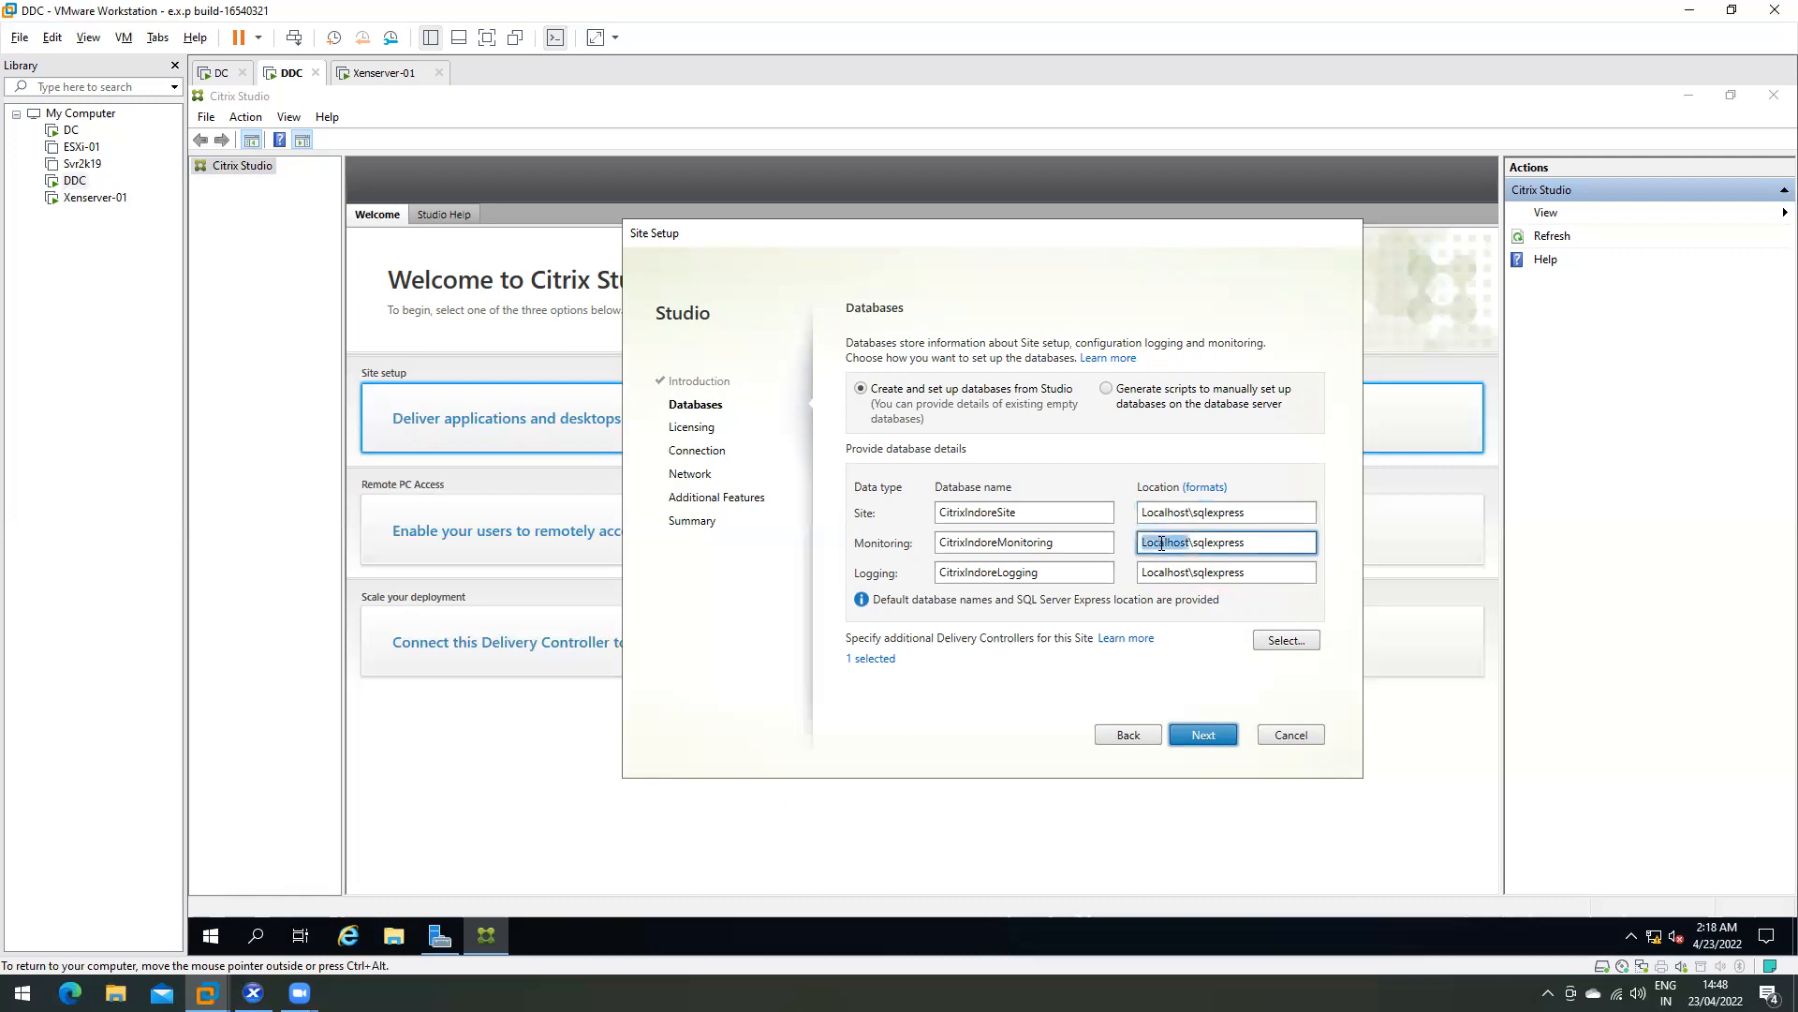
pyautogui.click(1160, 573)
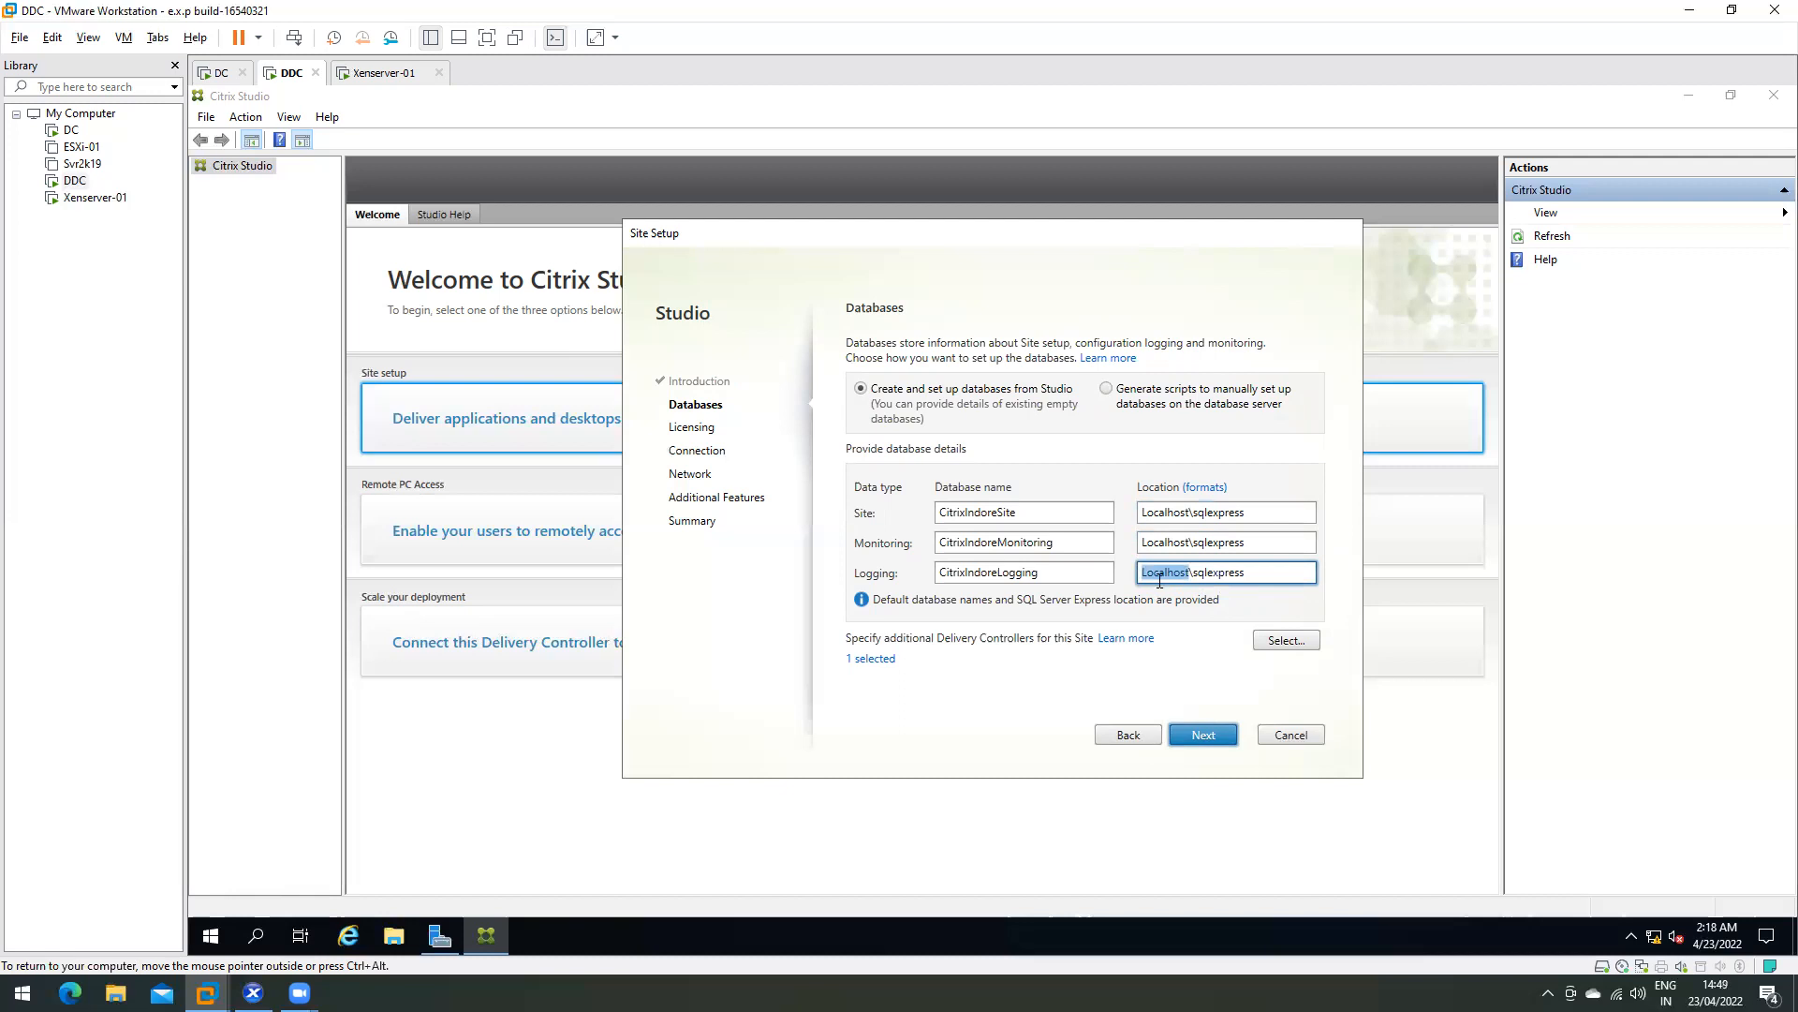
pyautogui.doubleClick(1168, 512)
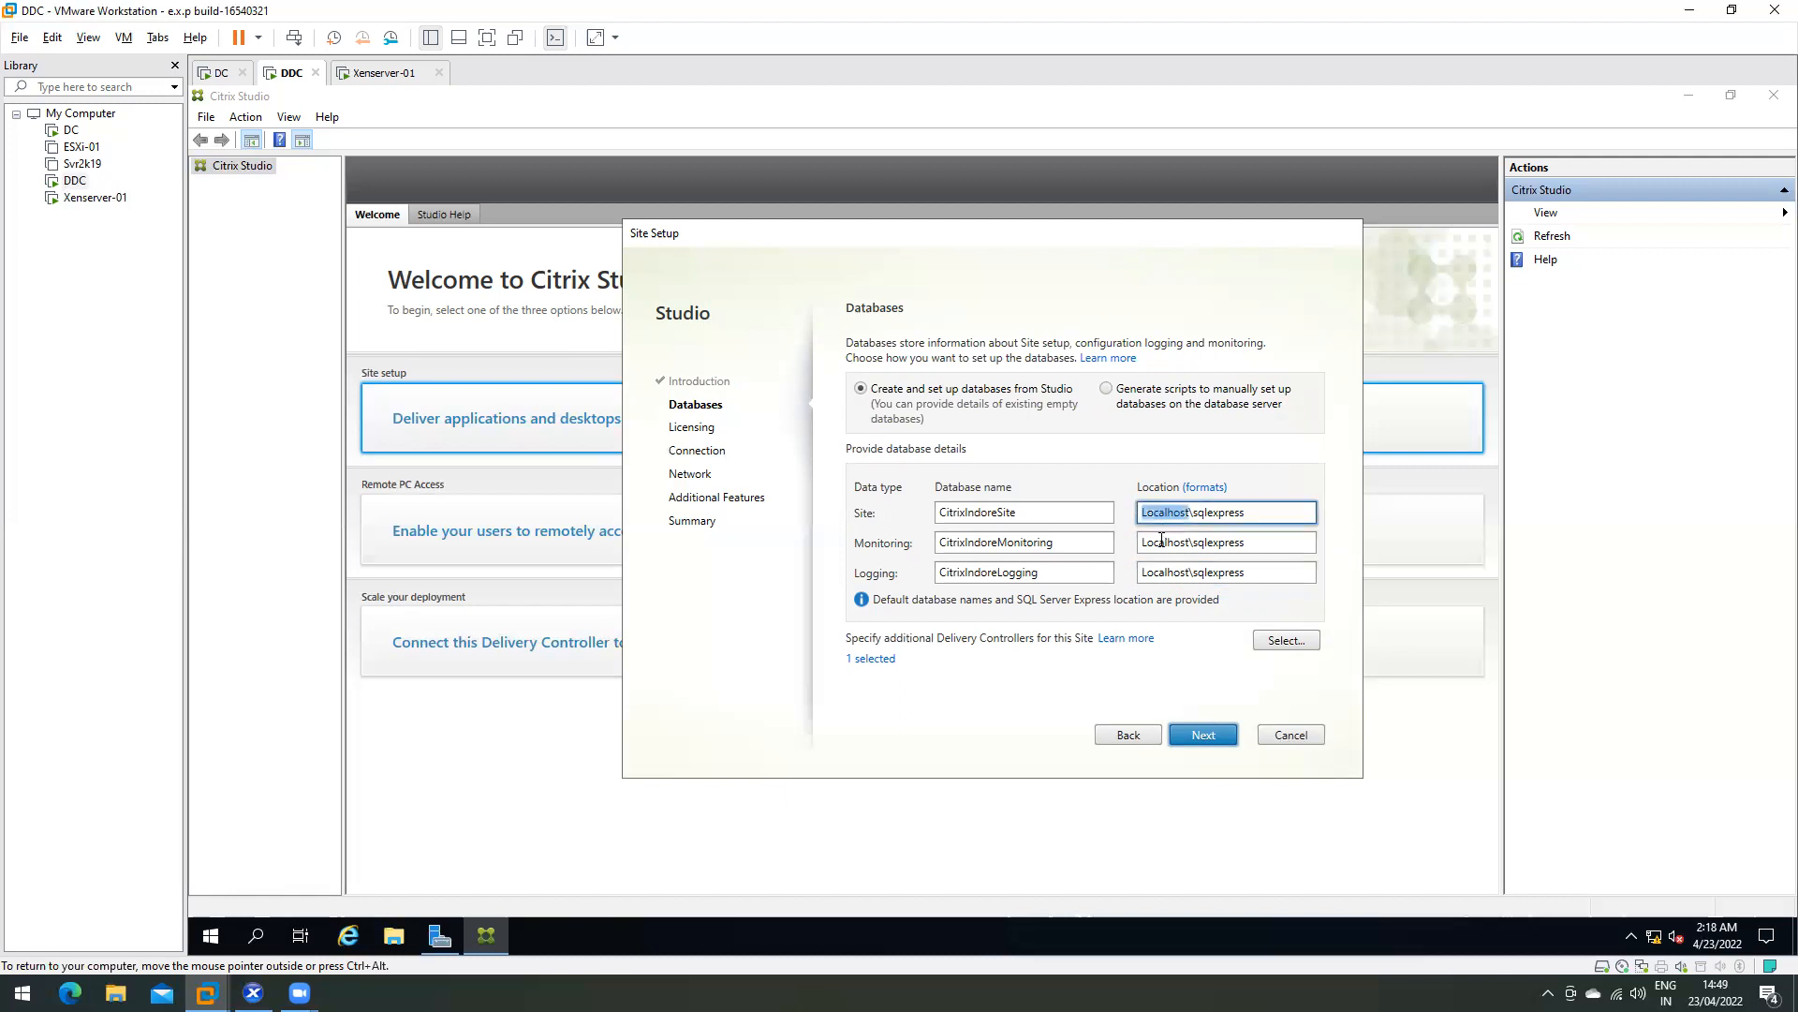
pyautogui.doubleClick(1167, 542)
pyautogui.click(1162, 573)
pyautogui.doubleClick(1161, 572)
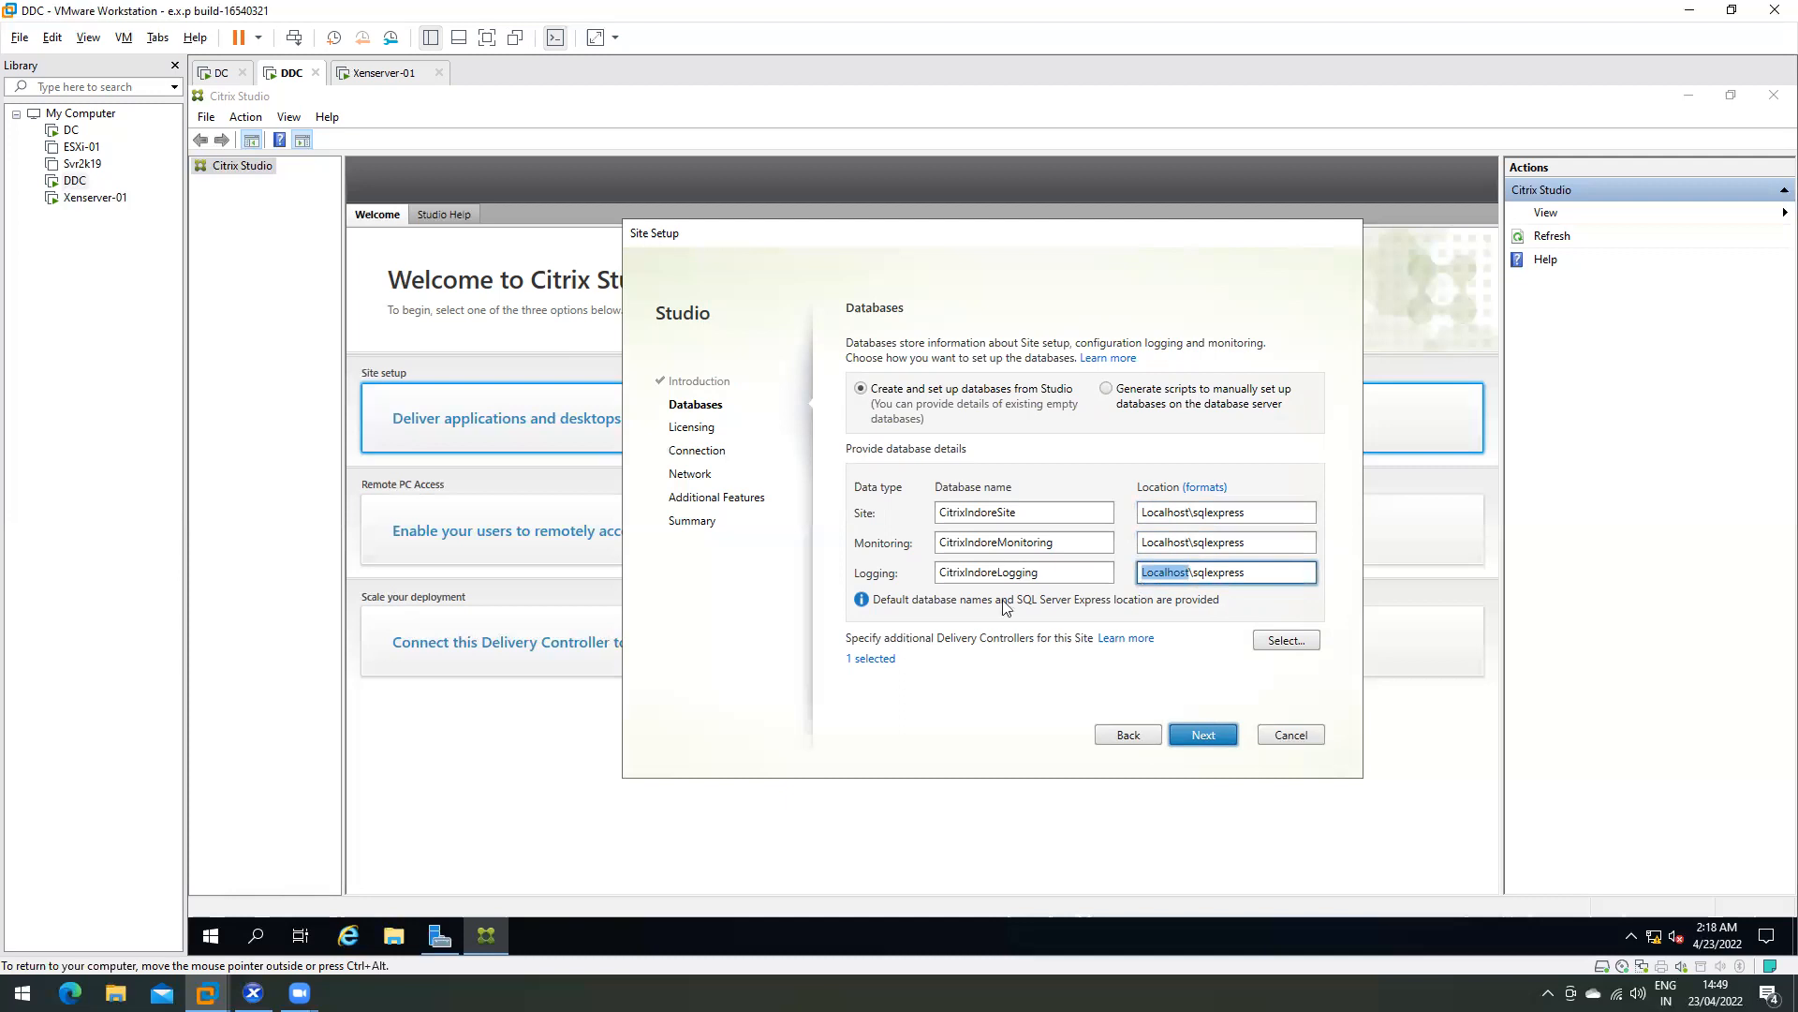
pyautogui.click(1222, 745)
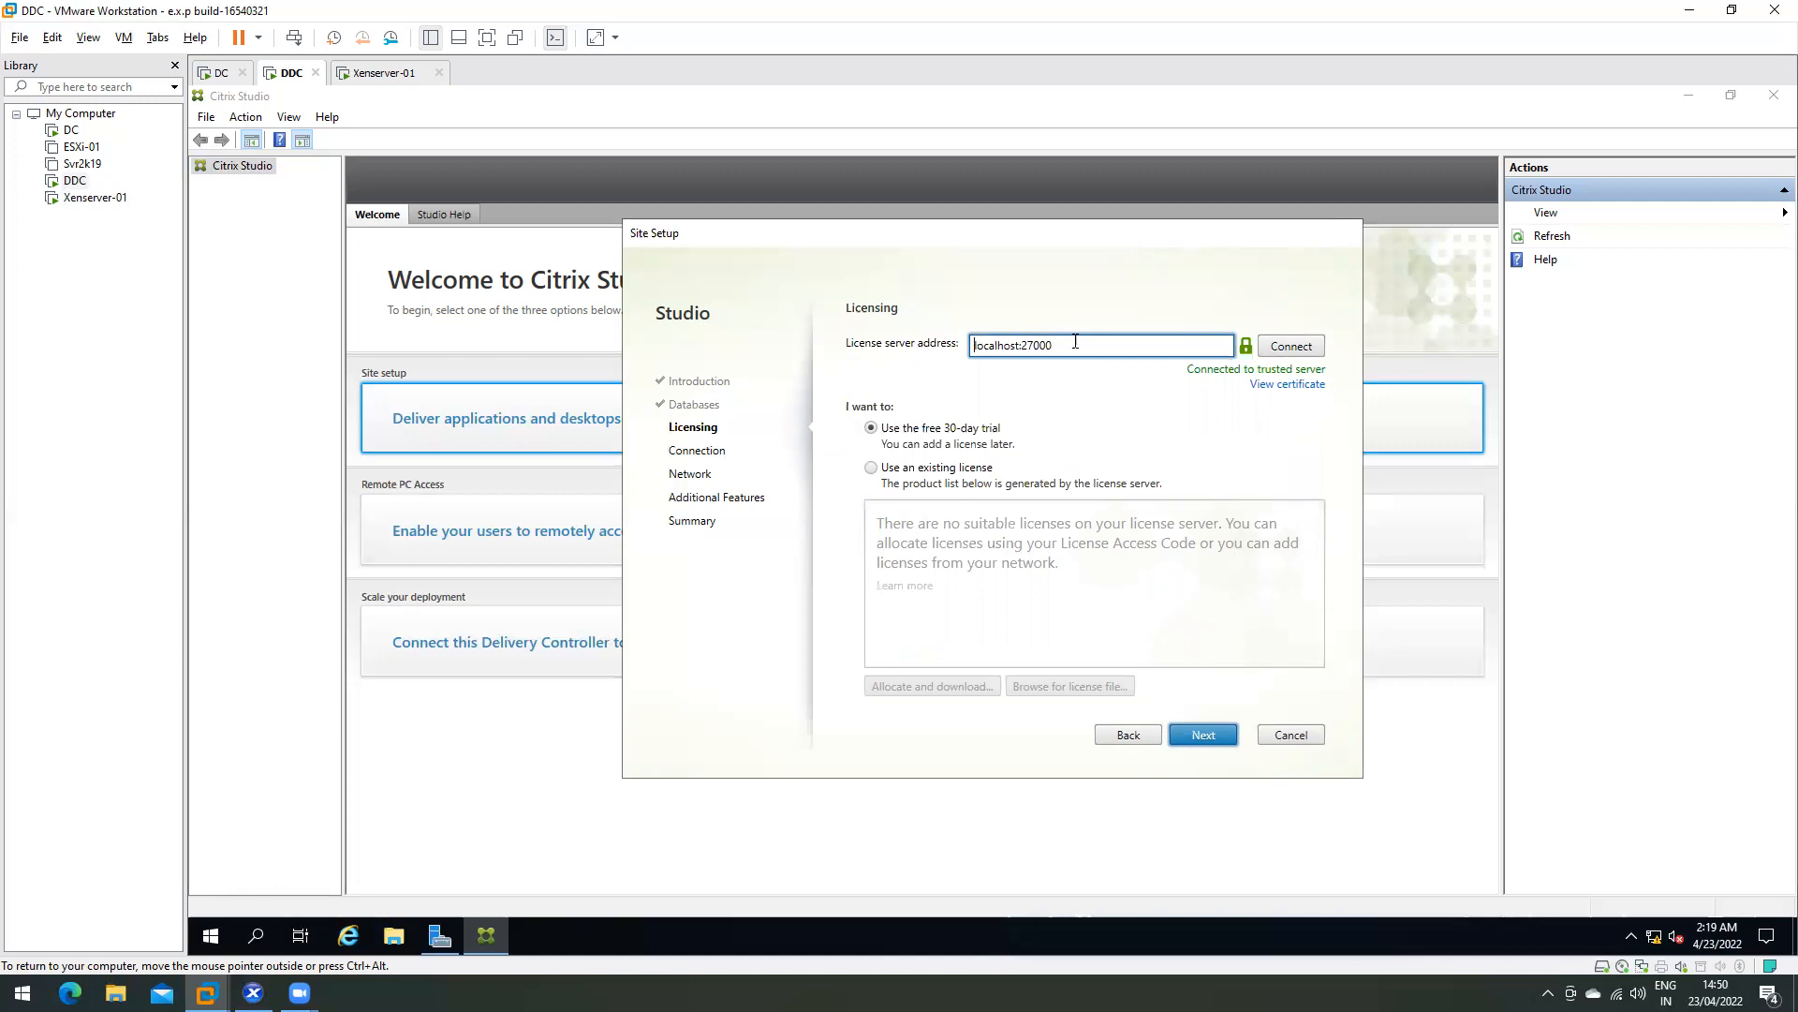
# - Confirm the license server localhost:27000 and choose 'Use an existing license'
pyautogui.moveTo(1061, 345); pyautogui.dragTo(920, 346)
pyautogui.doubleClick(1034, 347)
pyautogui.click(871, 468)
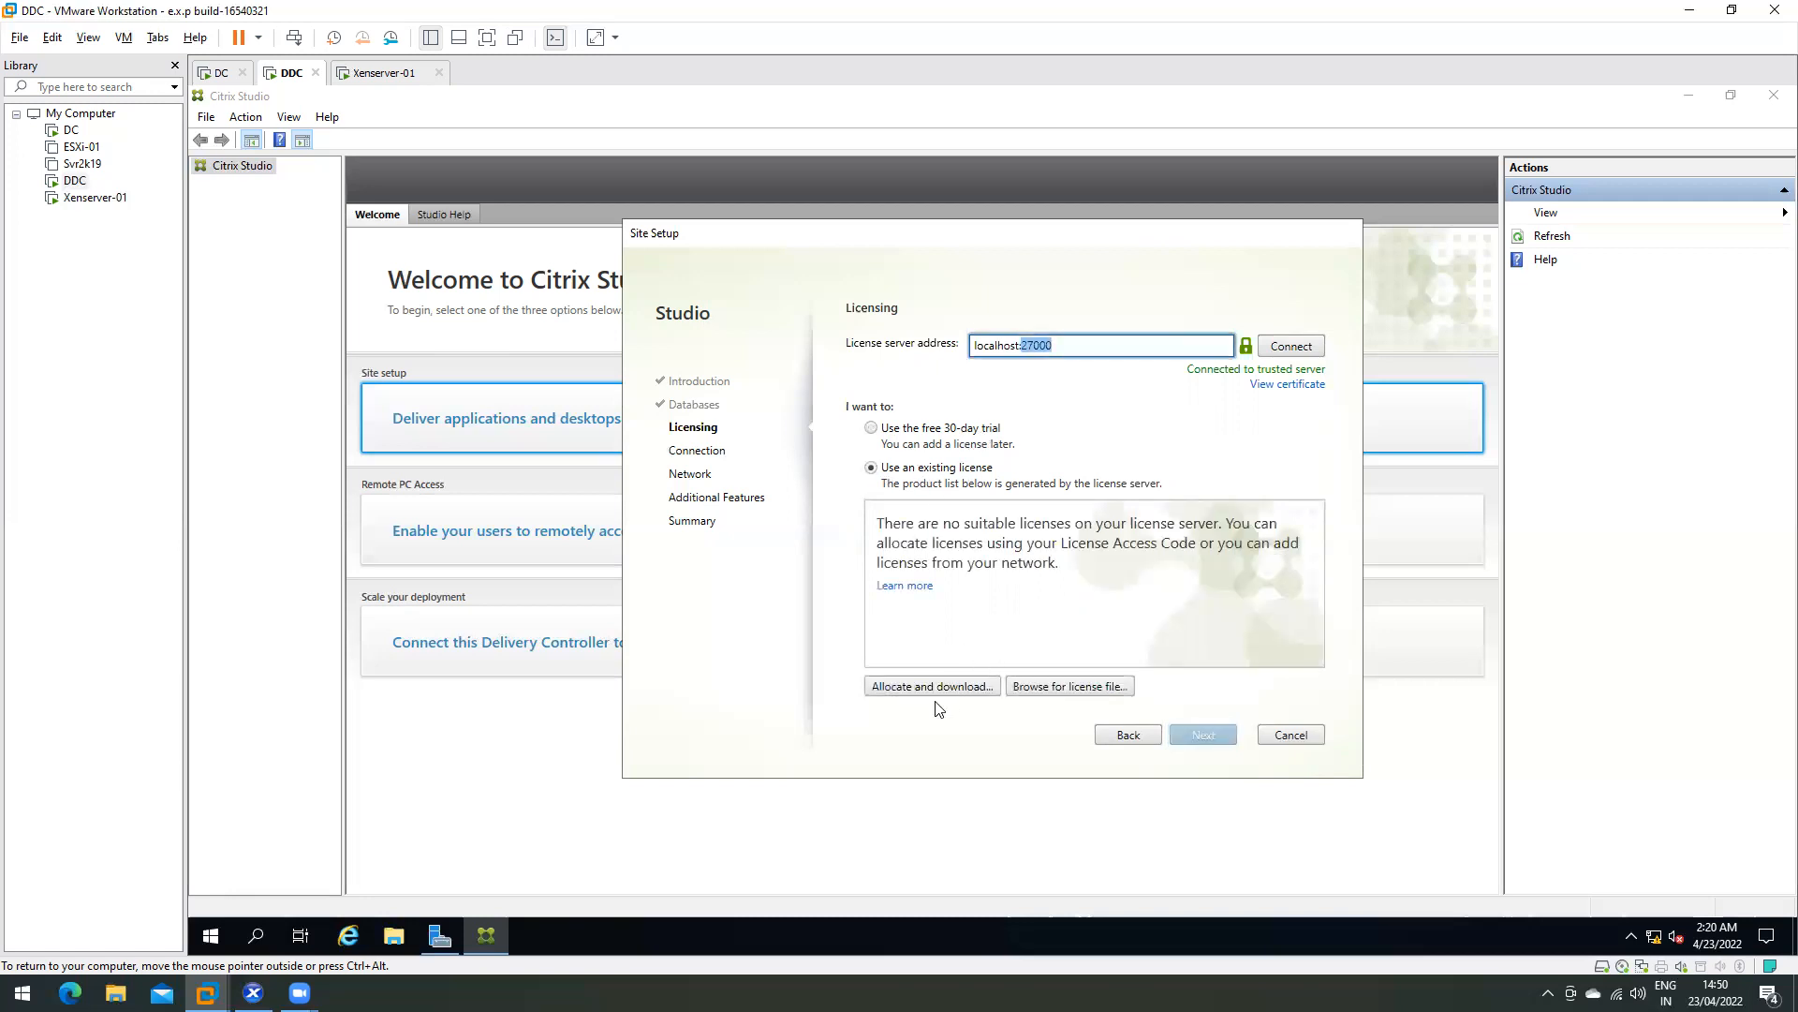
# - Cancel browsing for a .lic license file and proceed with the free 30-day trial
pyautogui.click(1080, 689)
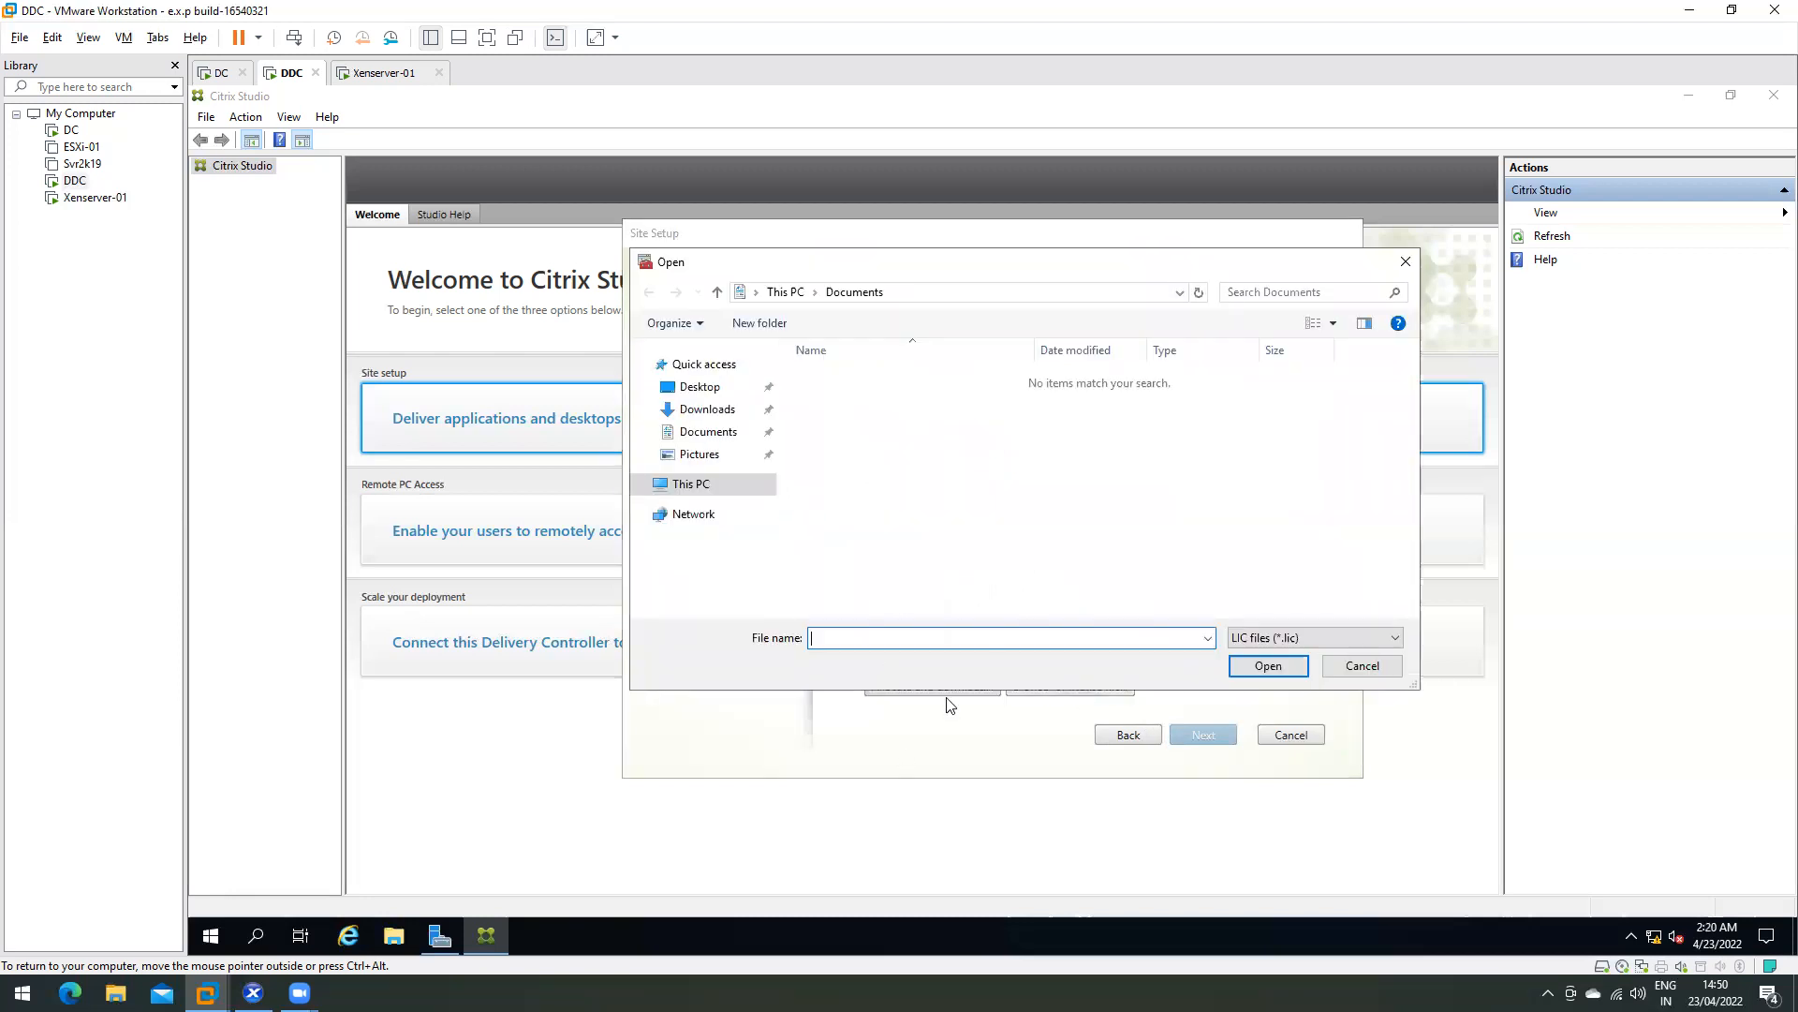
pyautogui.click(1268, 635)
pyautogui.click(1272, 654)
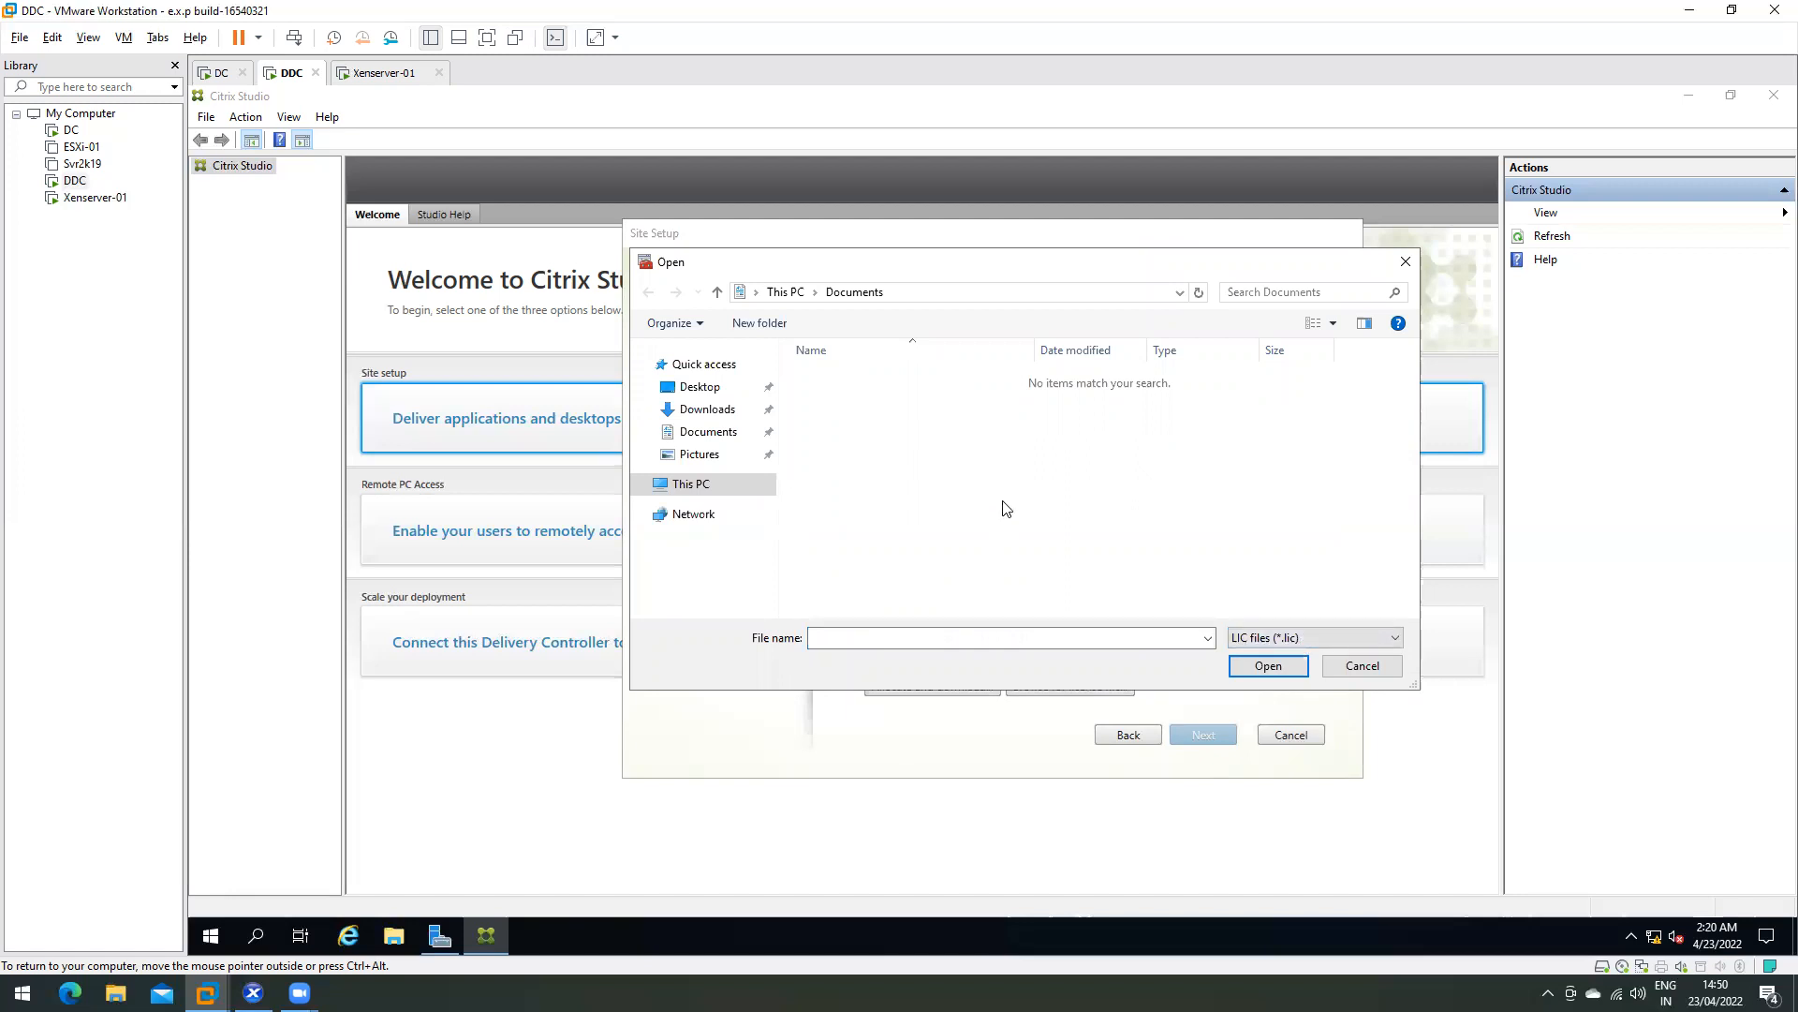
pyautogui.click(1363, 666)
pyautogui.click(927, 431)
pyautogui.click(1199, 734)
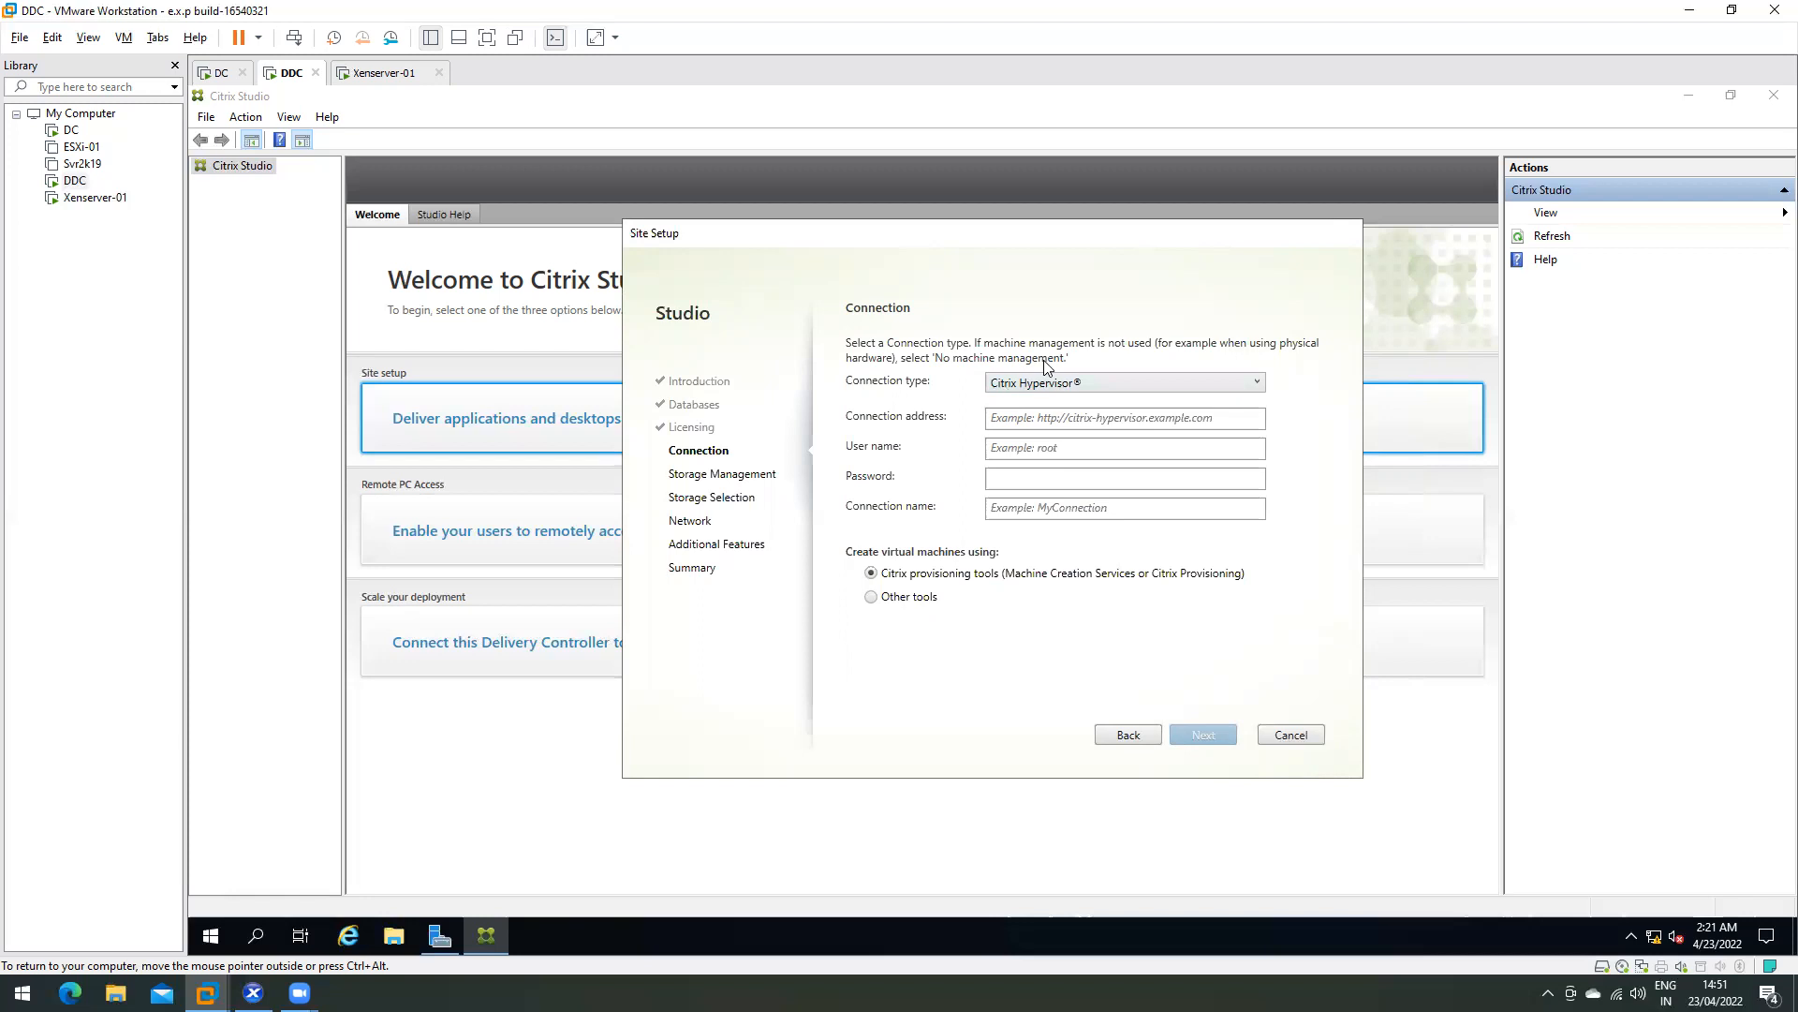
# - Show the Connection type options, then select ESXi-01 in the VMware library
pyautogui.click(1048, 385)
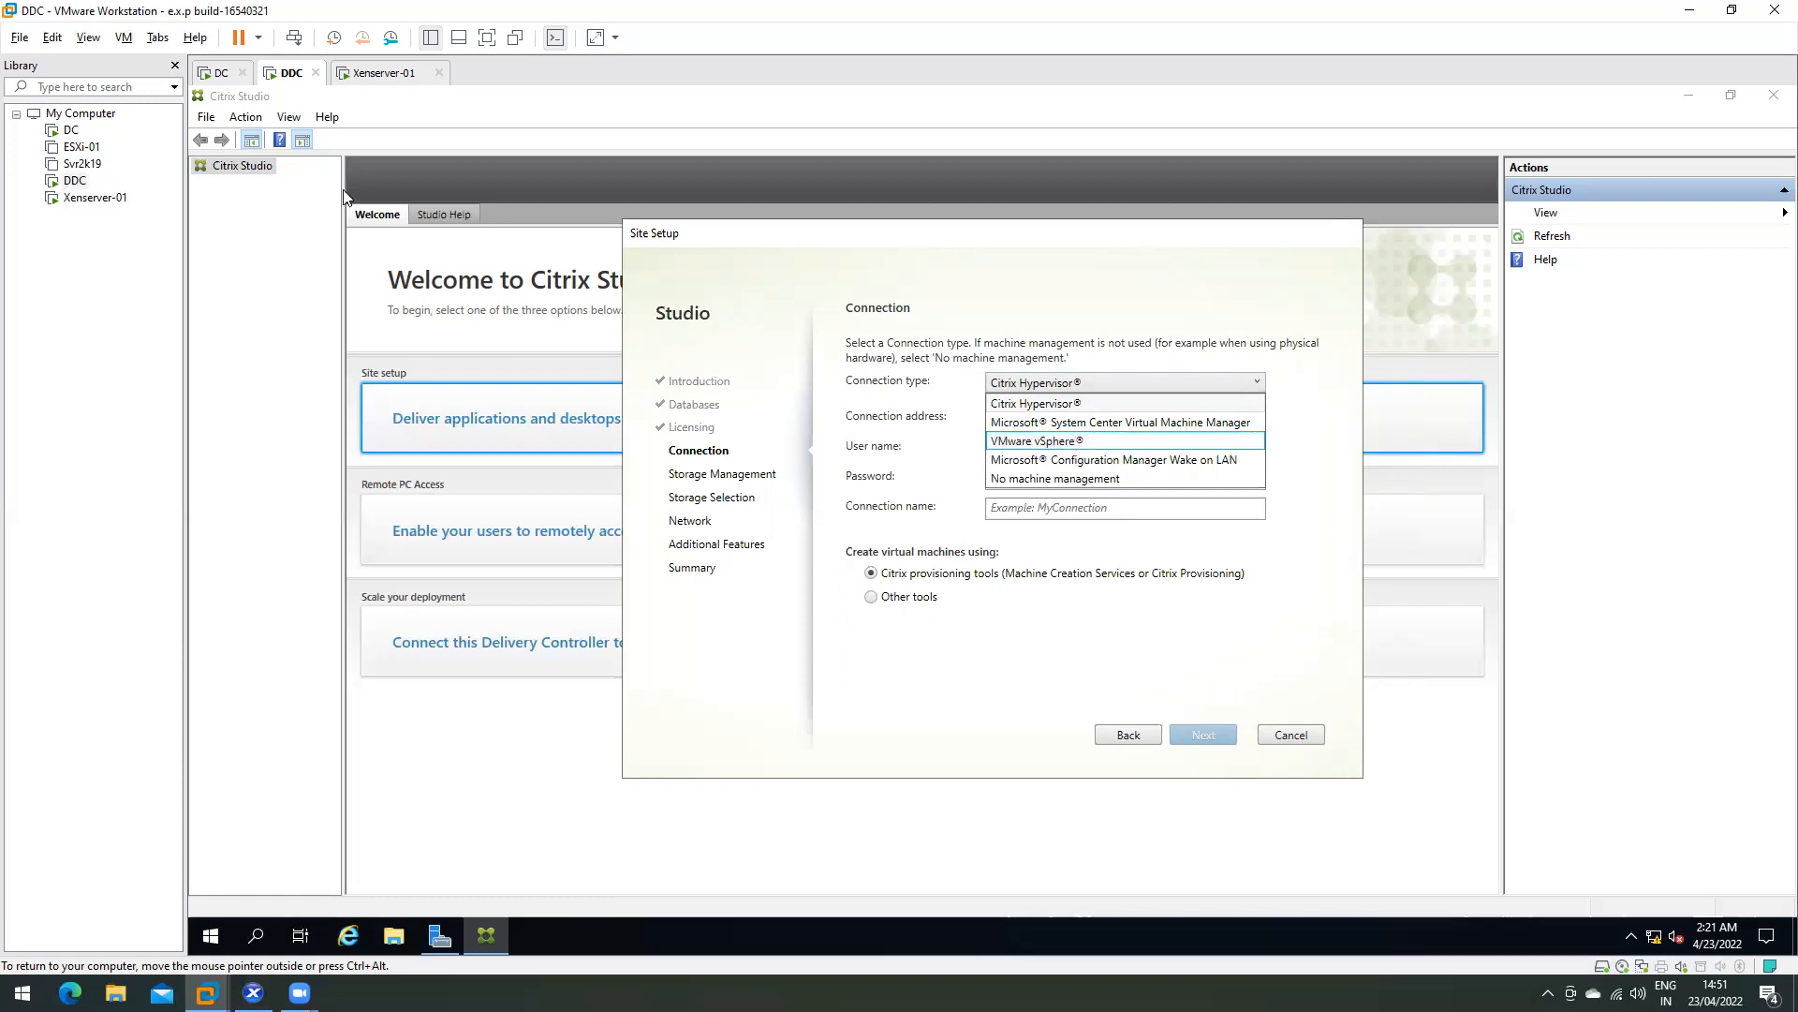
pyautogui.click(83, 147)
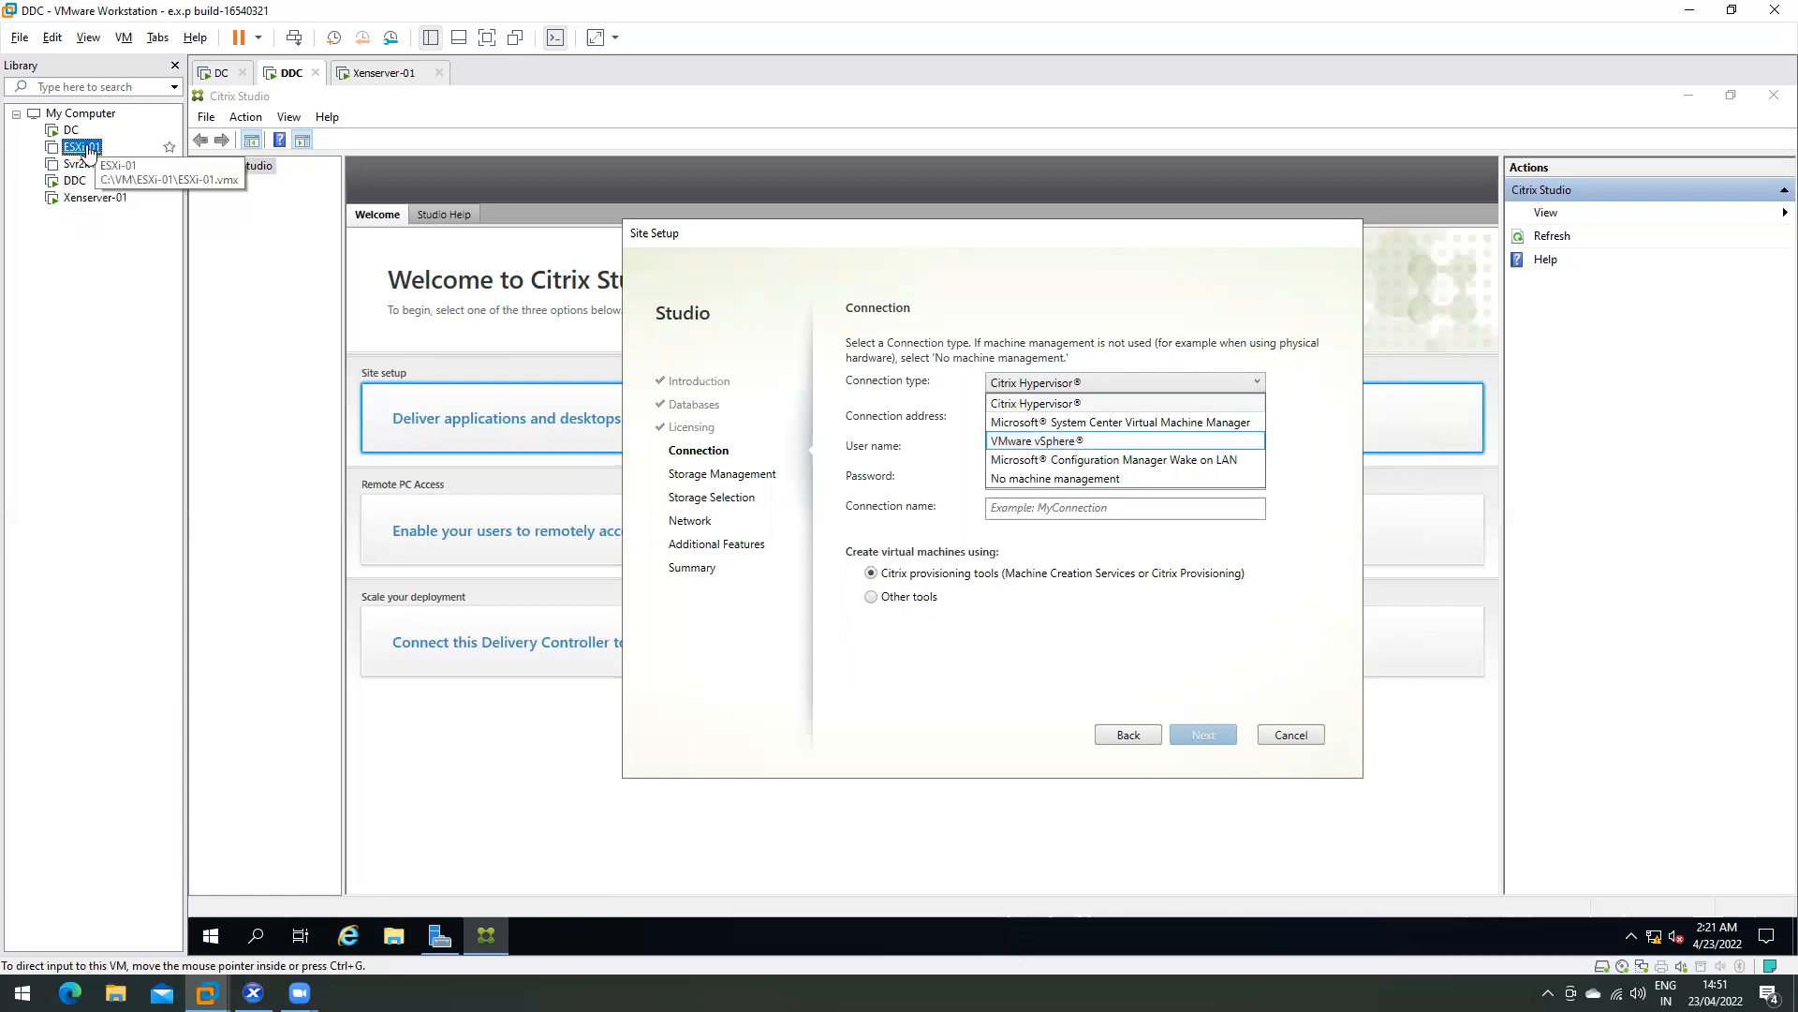
# - Open ESXi-01, move it below Xenserver-01 in the library, and return to DDC
pyautogui.doubleClick(82, 150)
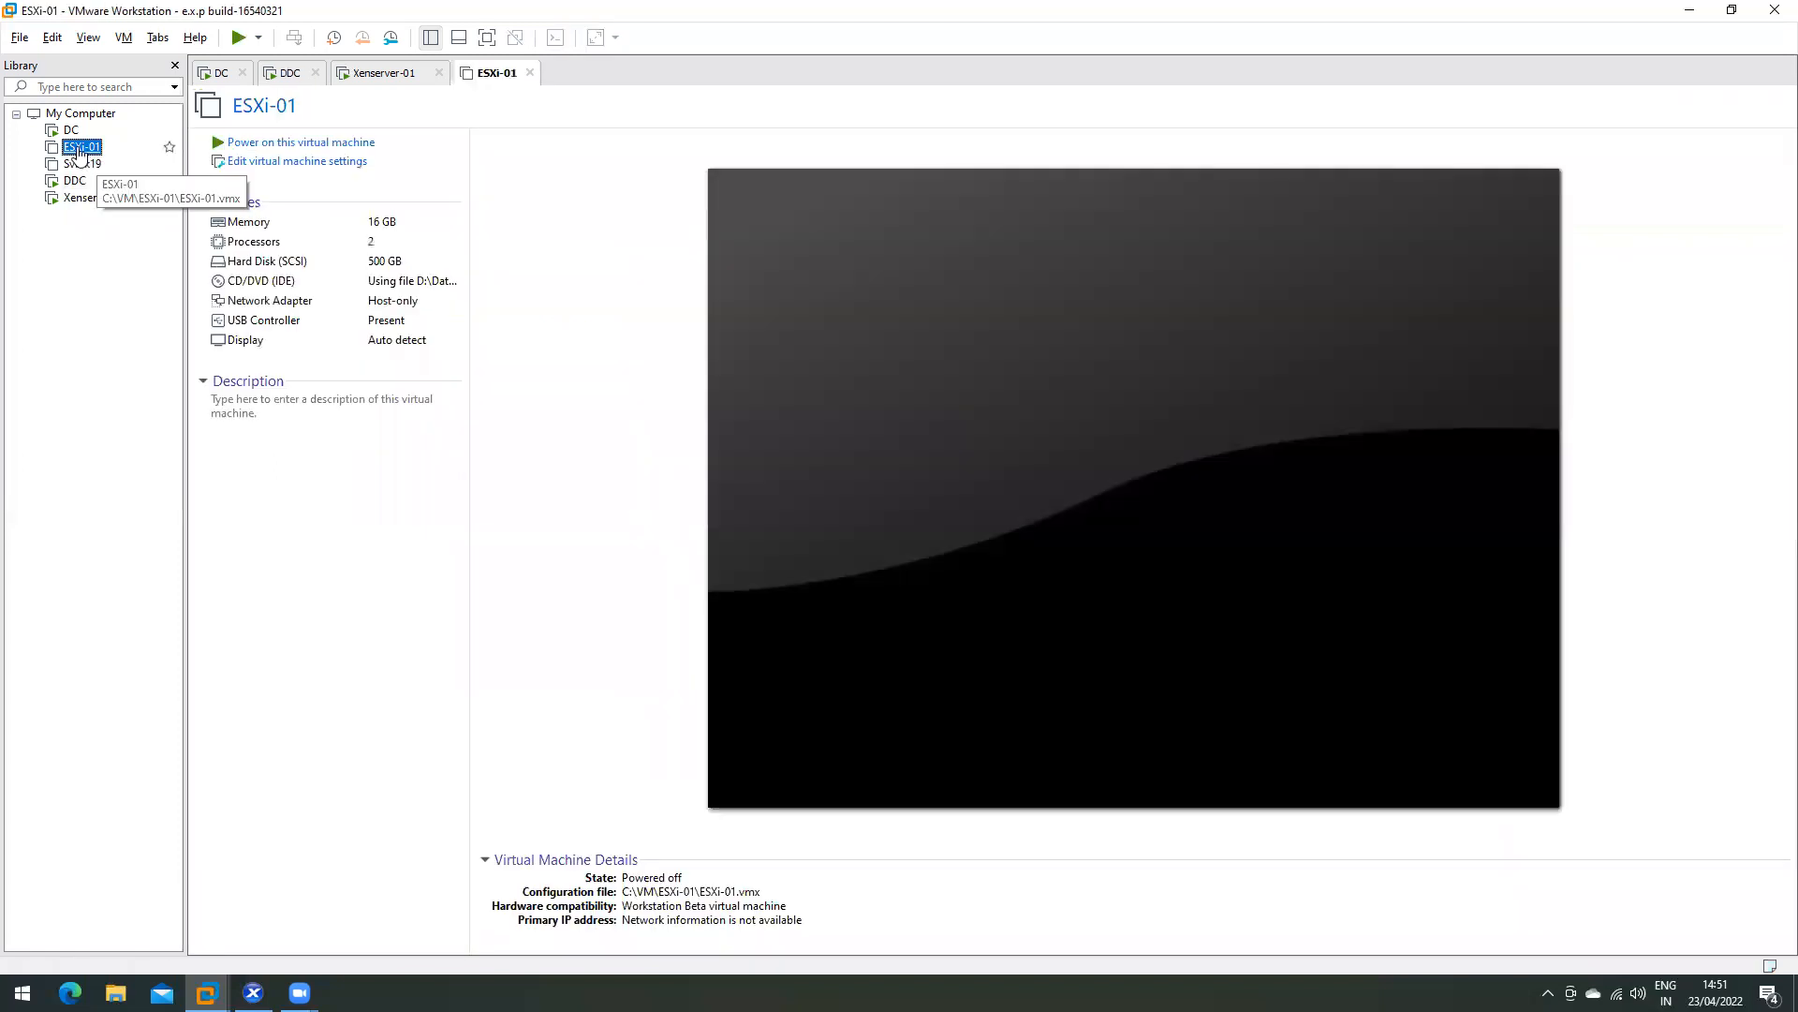
pyautogui.moveTo(79, 153); pyautogui.dragTo(82, 200)
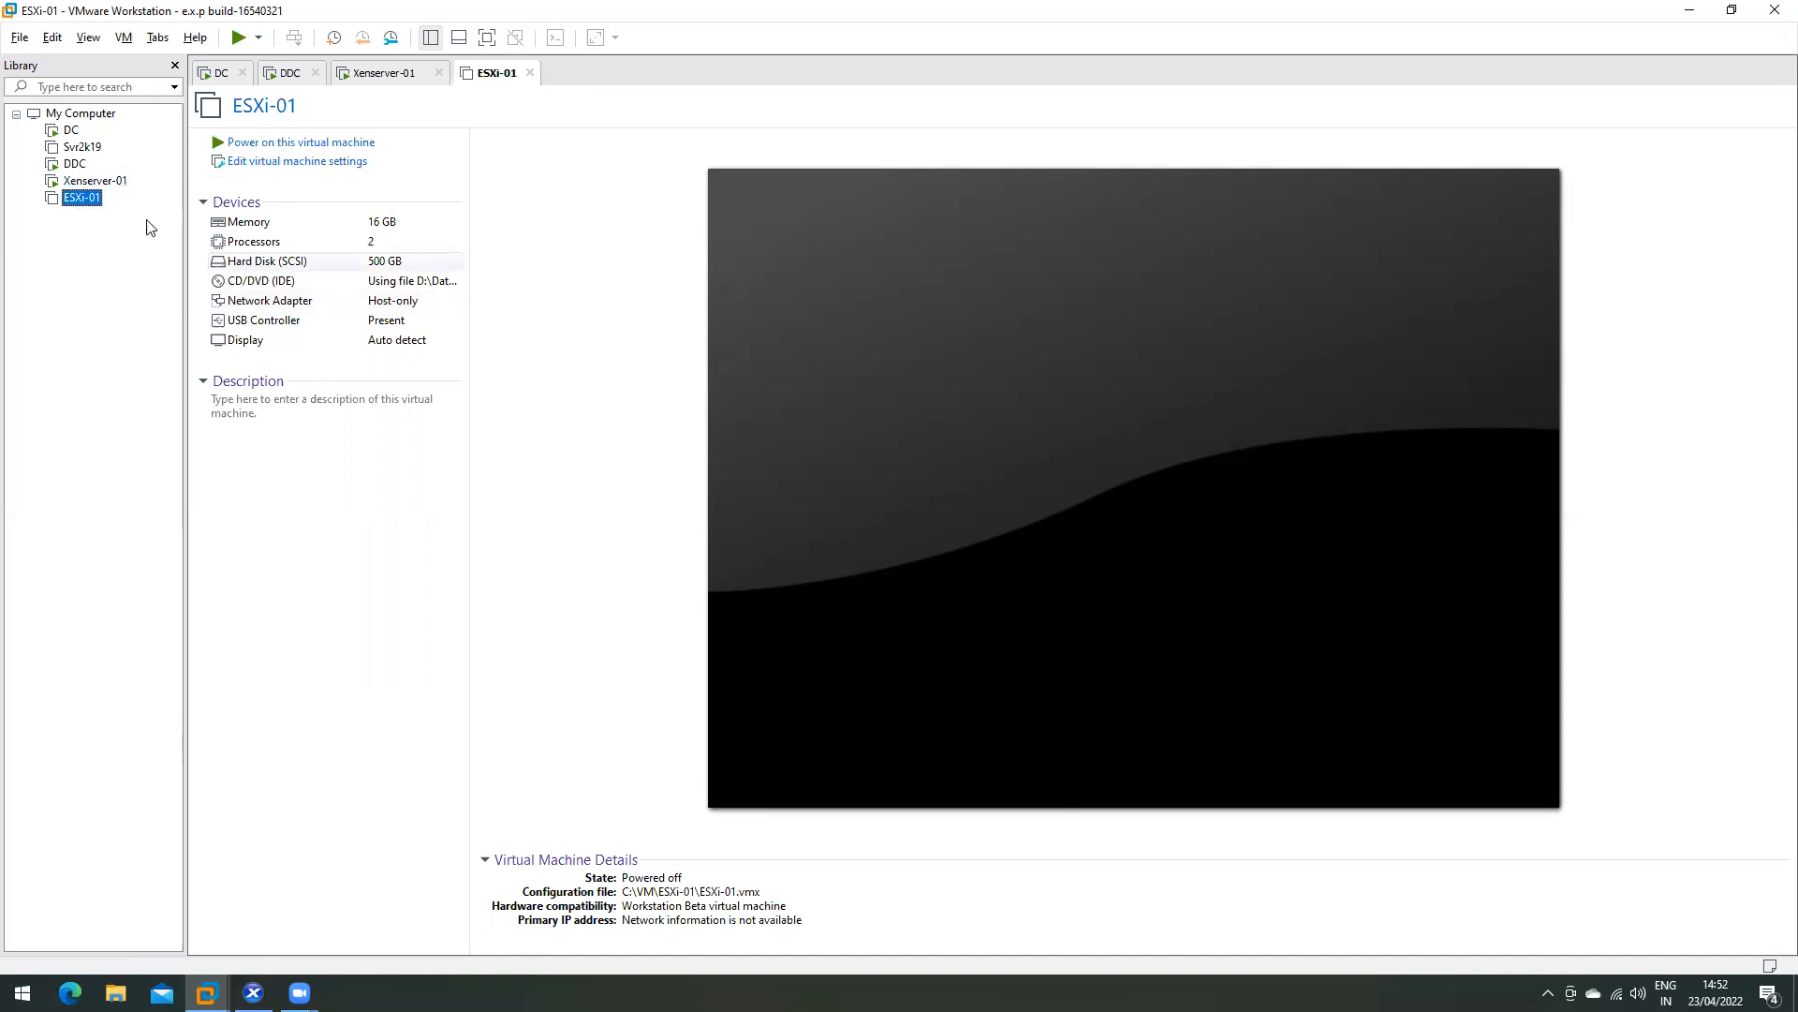
pyautogui.click(71, 165)
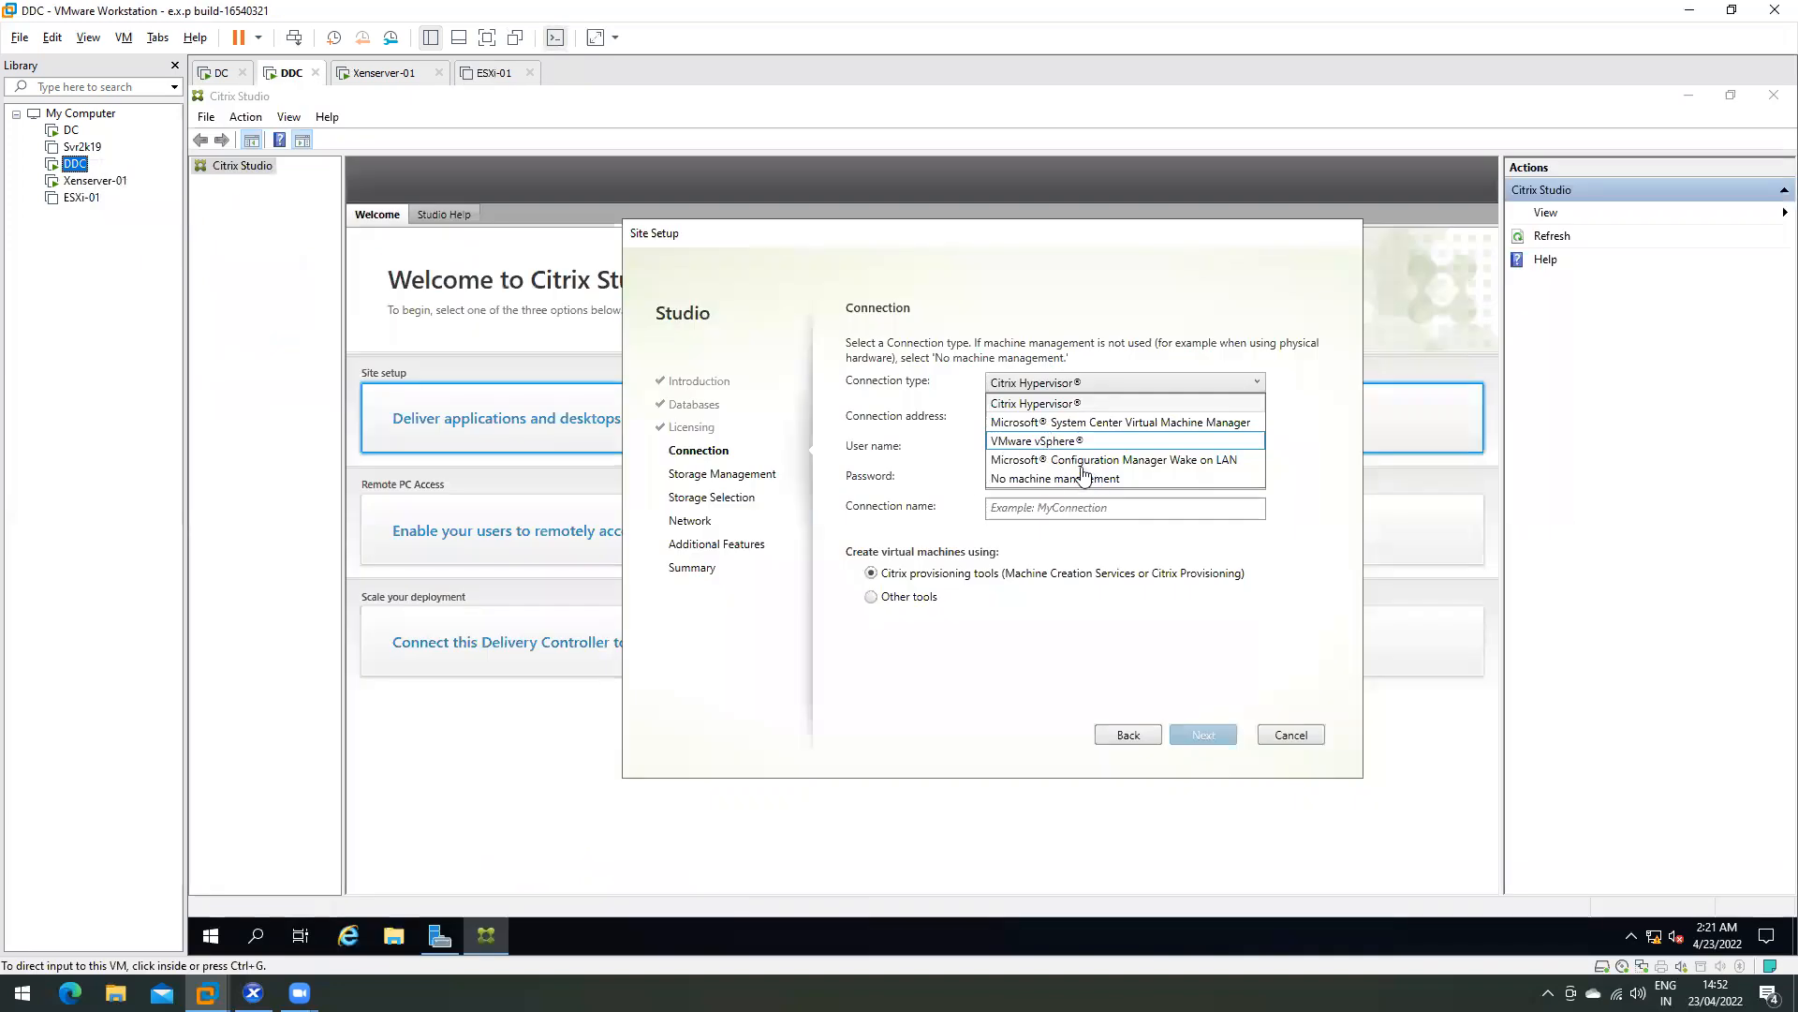
# - Select Citrix Hypervisor as the connection type and place the cursor in Connection address
pyautogui.click(1059, 409)
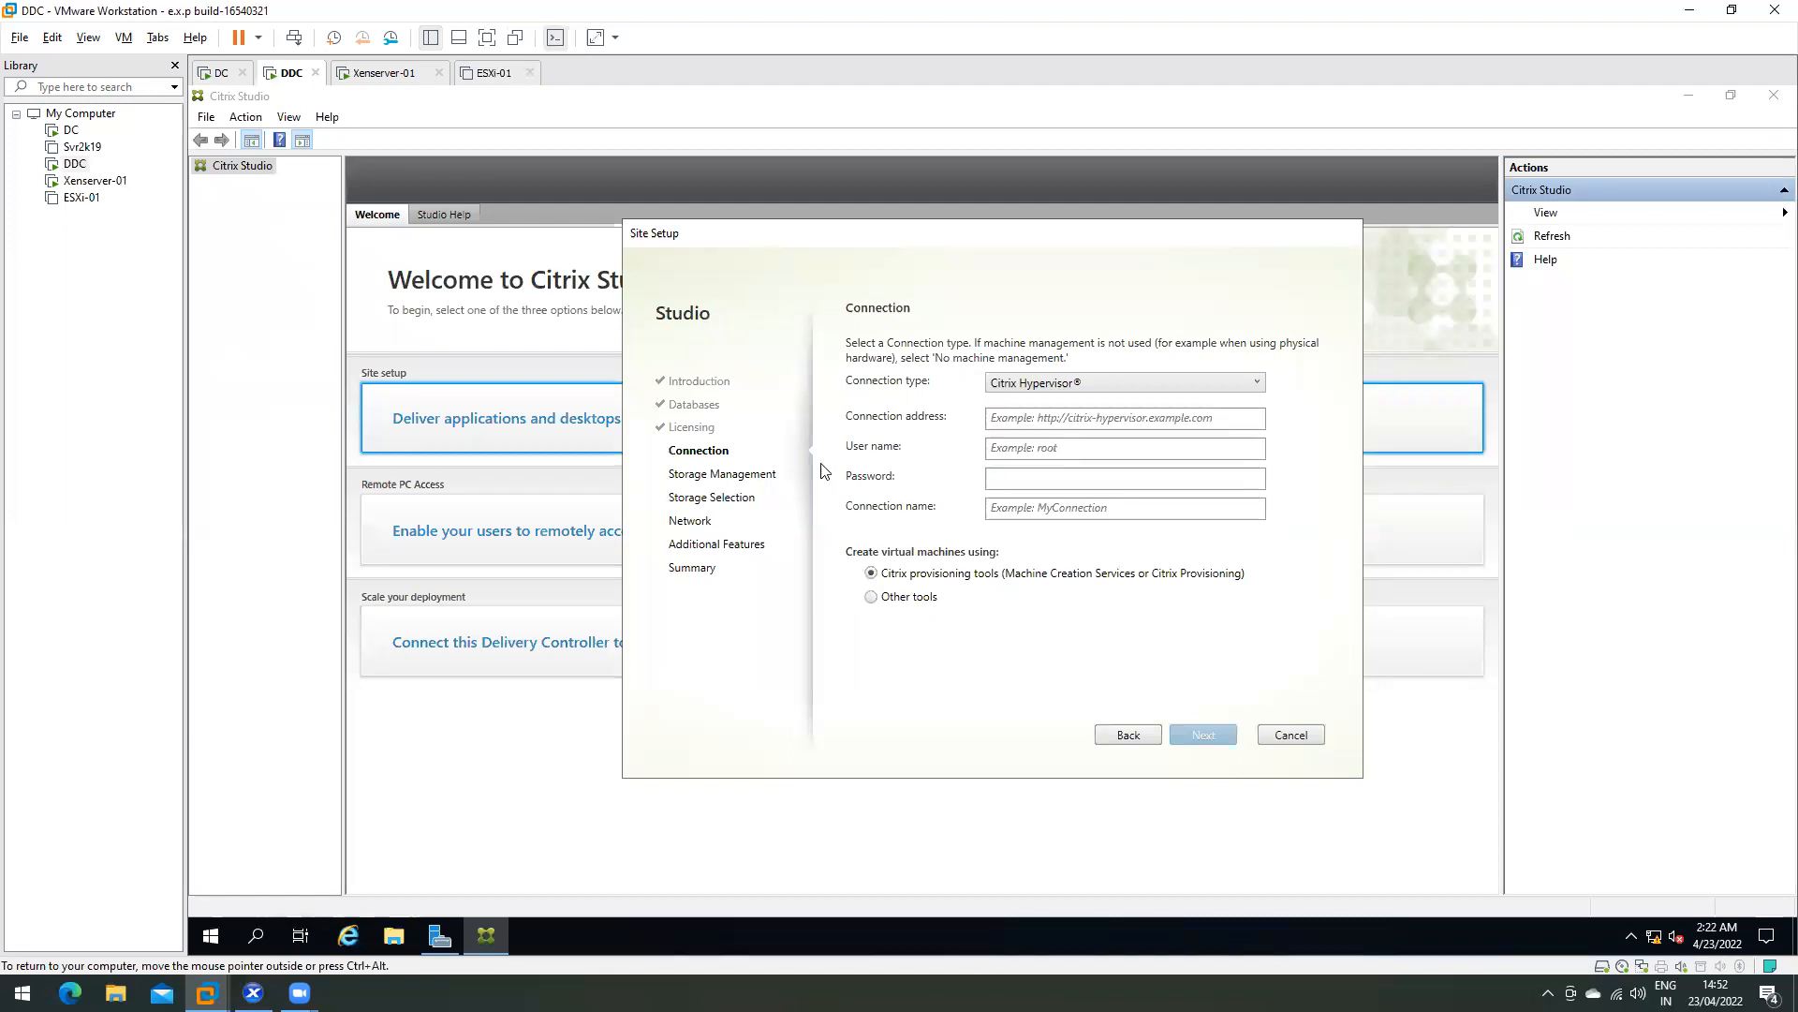
pyautogui.click(1055, 419)
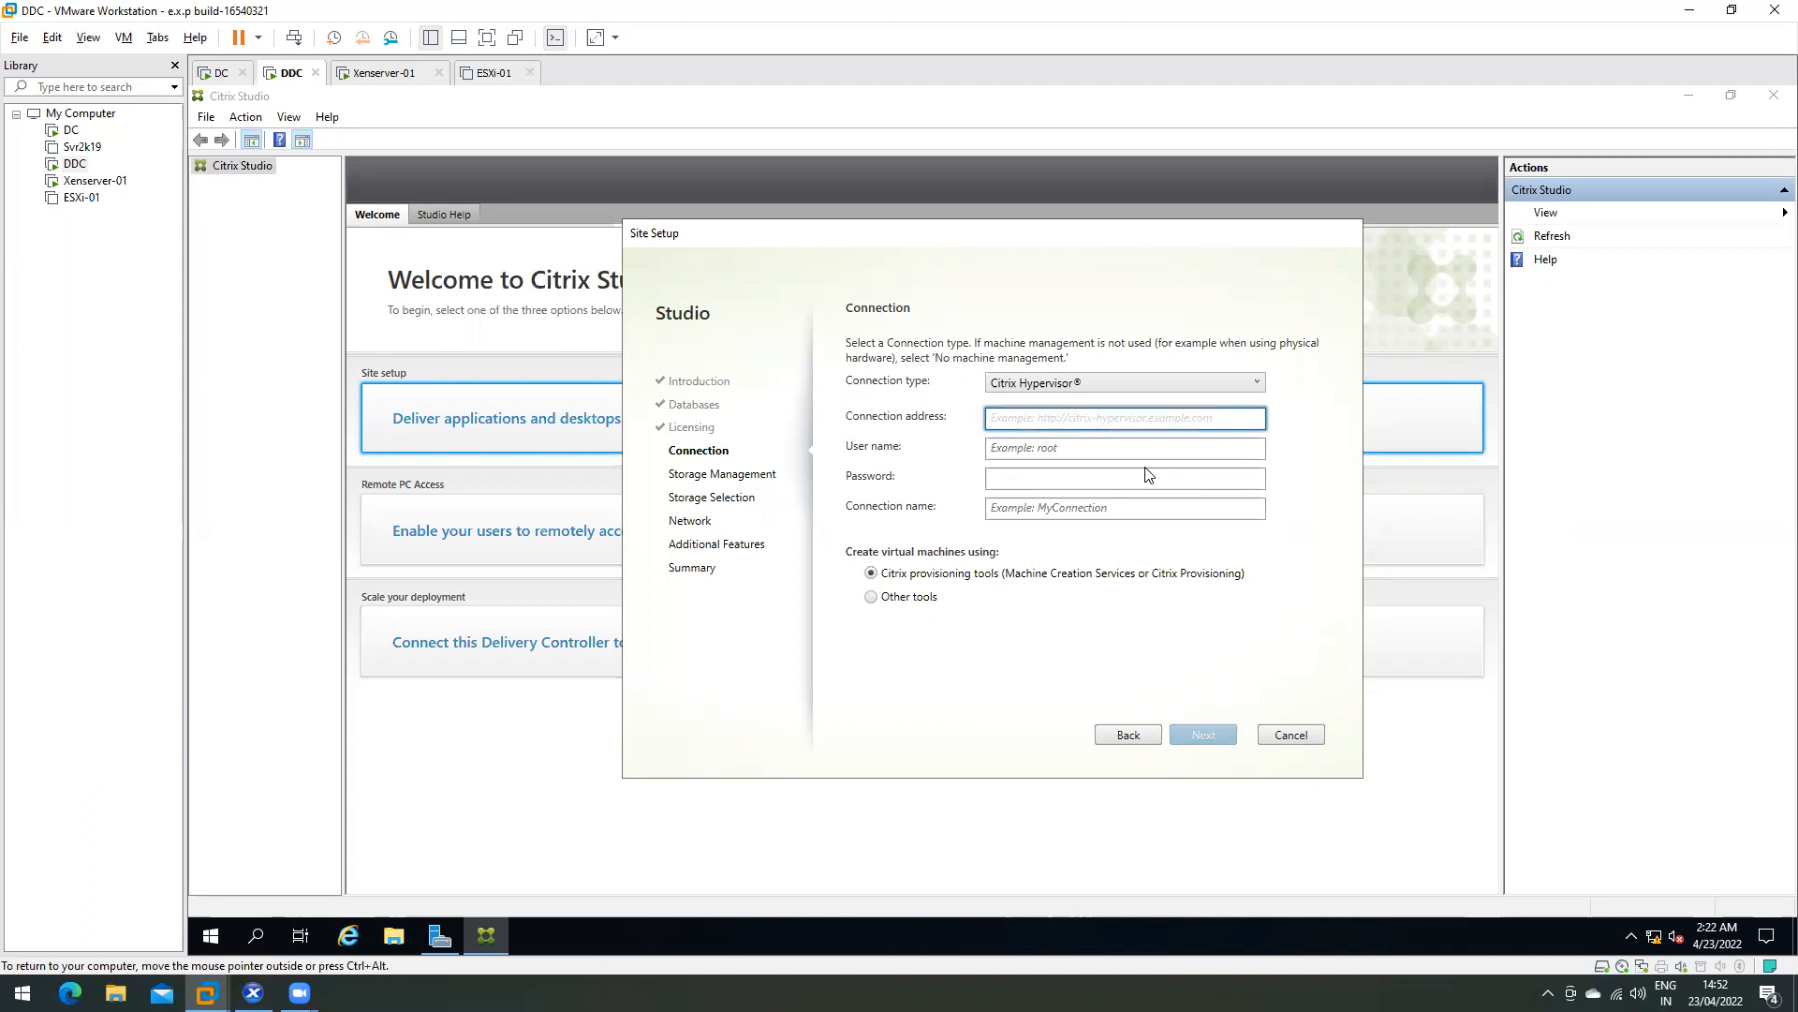
pyautogui.write('http://xenserver-01')
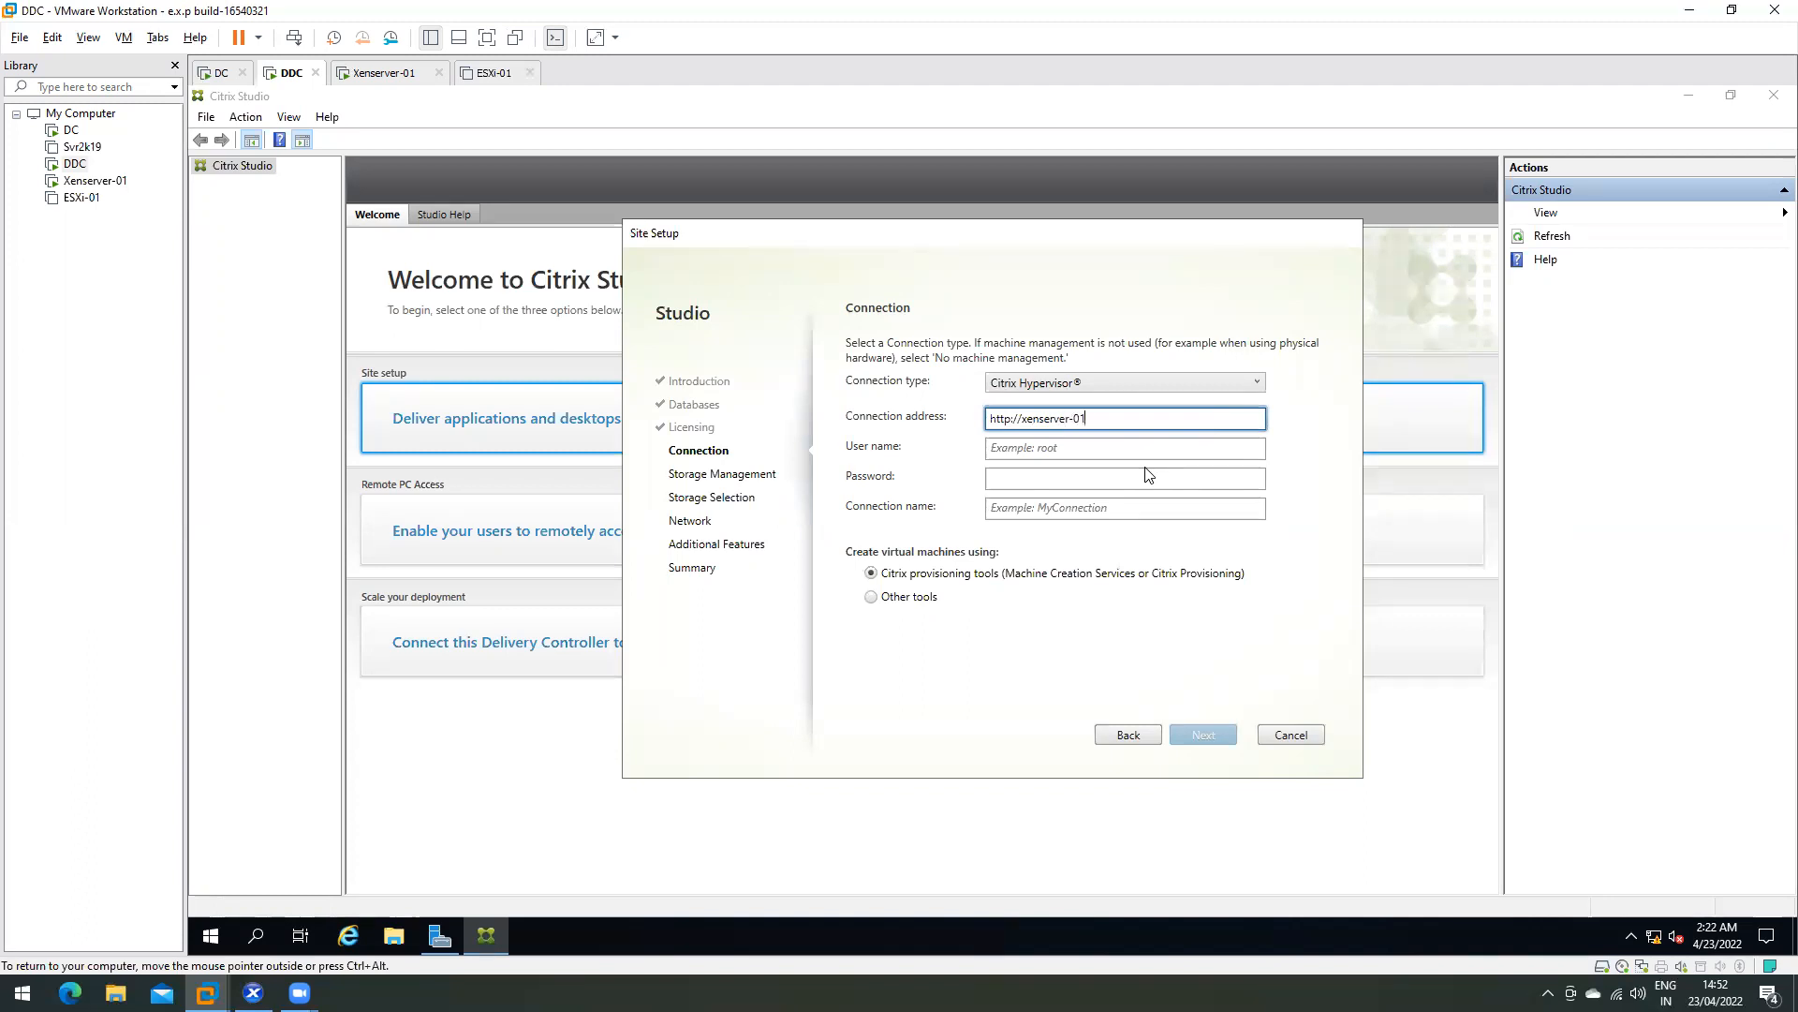
pyautogui.write('.techmtech.com')
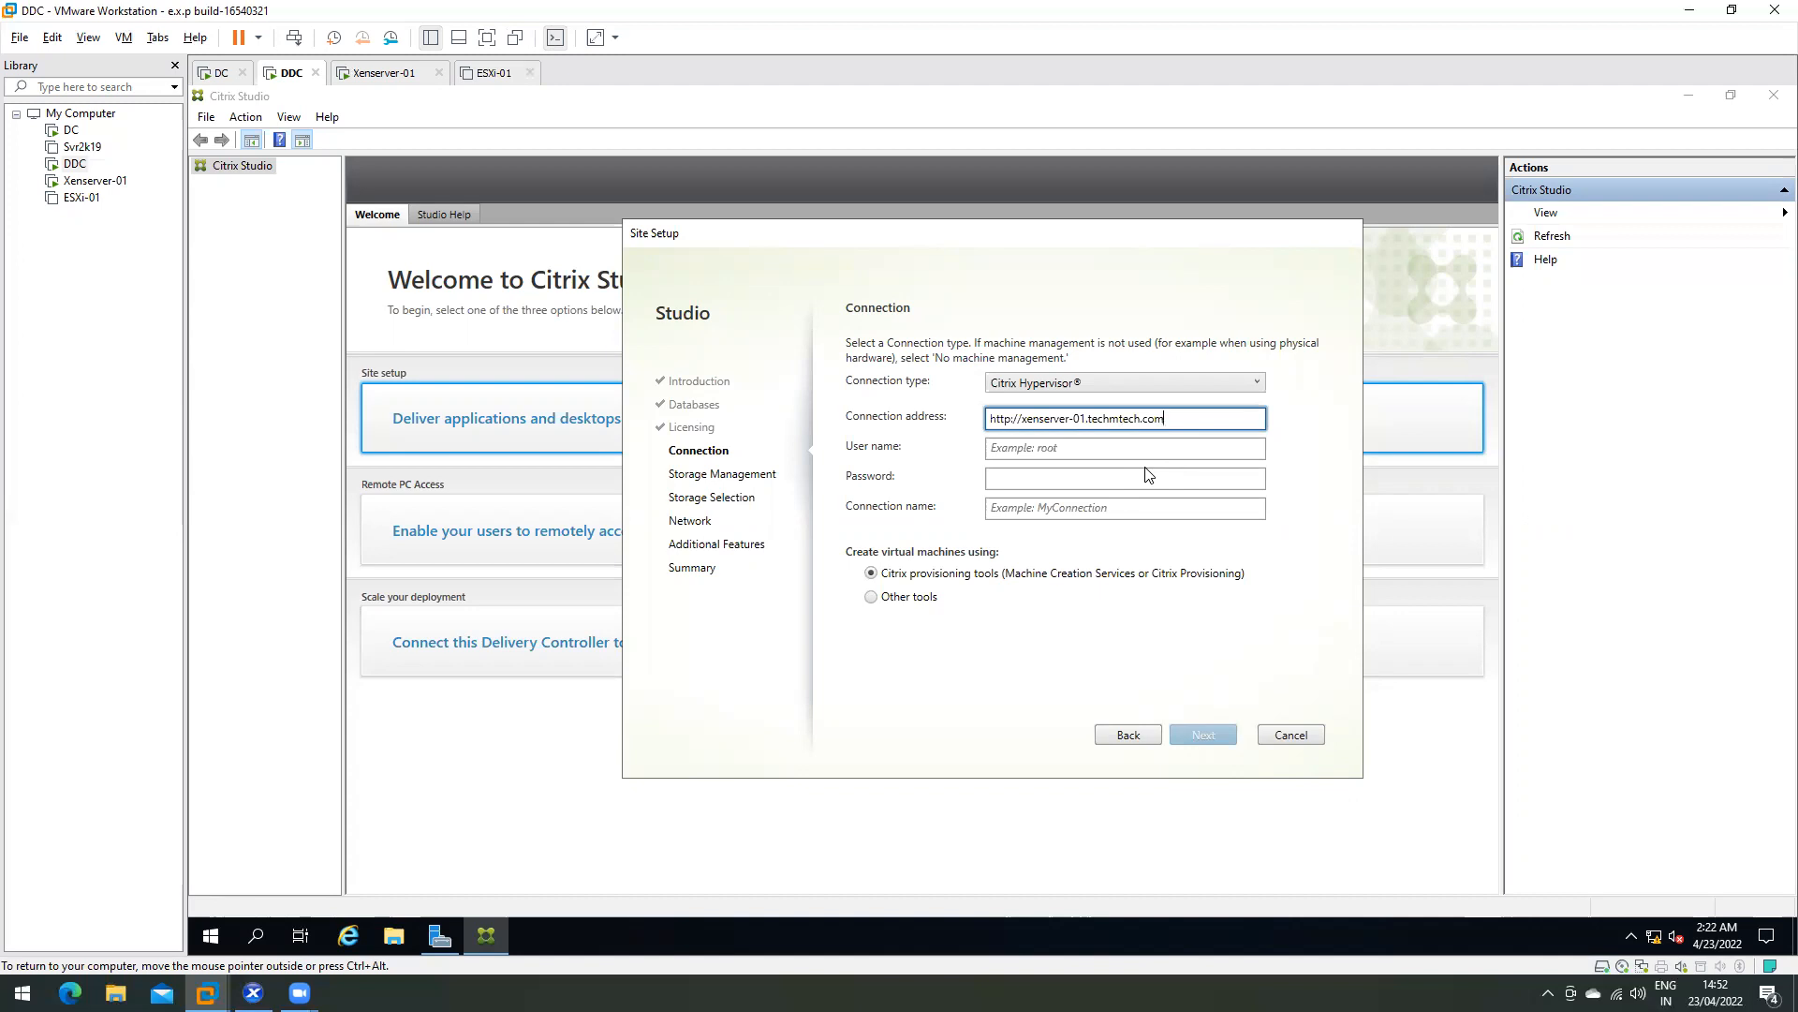
pyautogui.press('Tab')
pyautogui.write('root')
pyautogui.press('Tab')
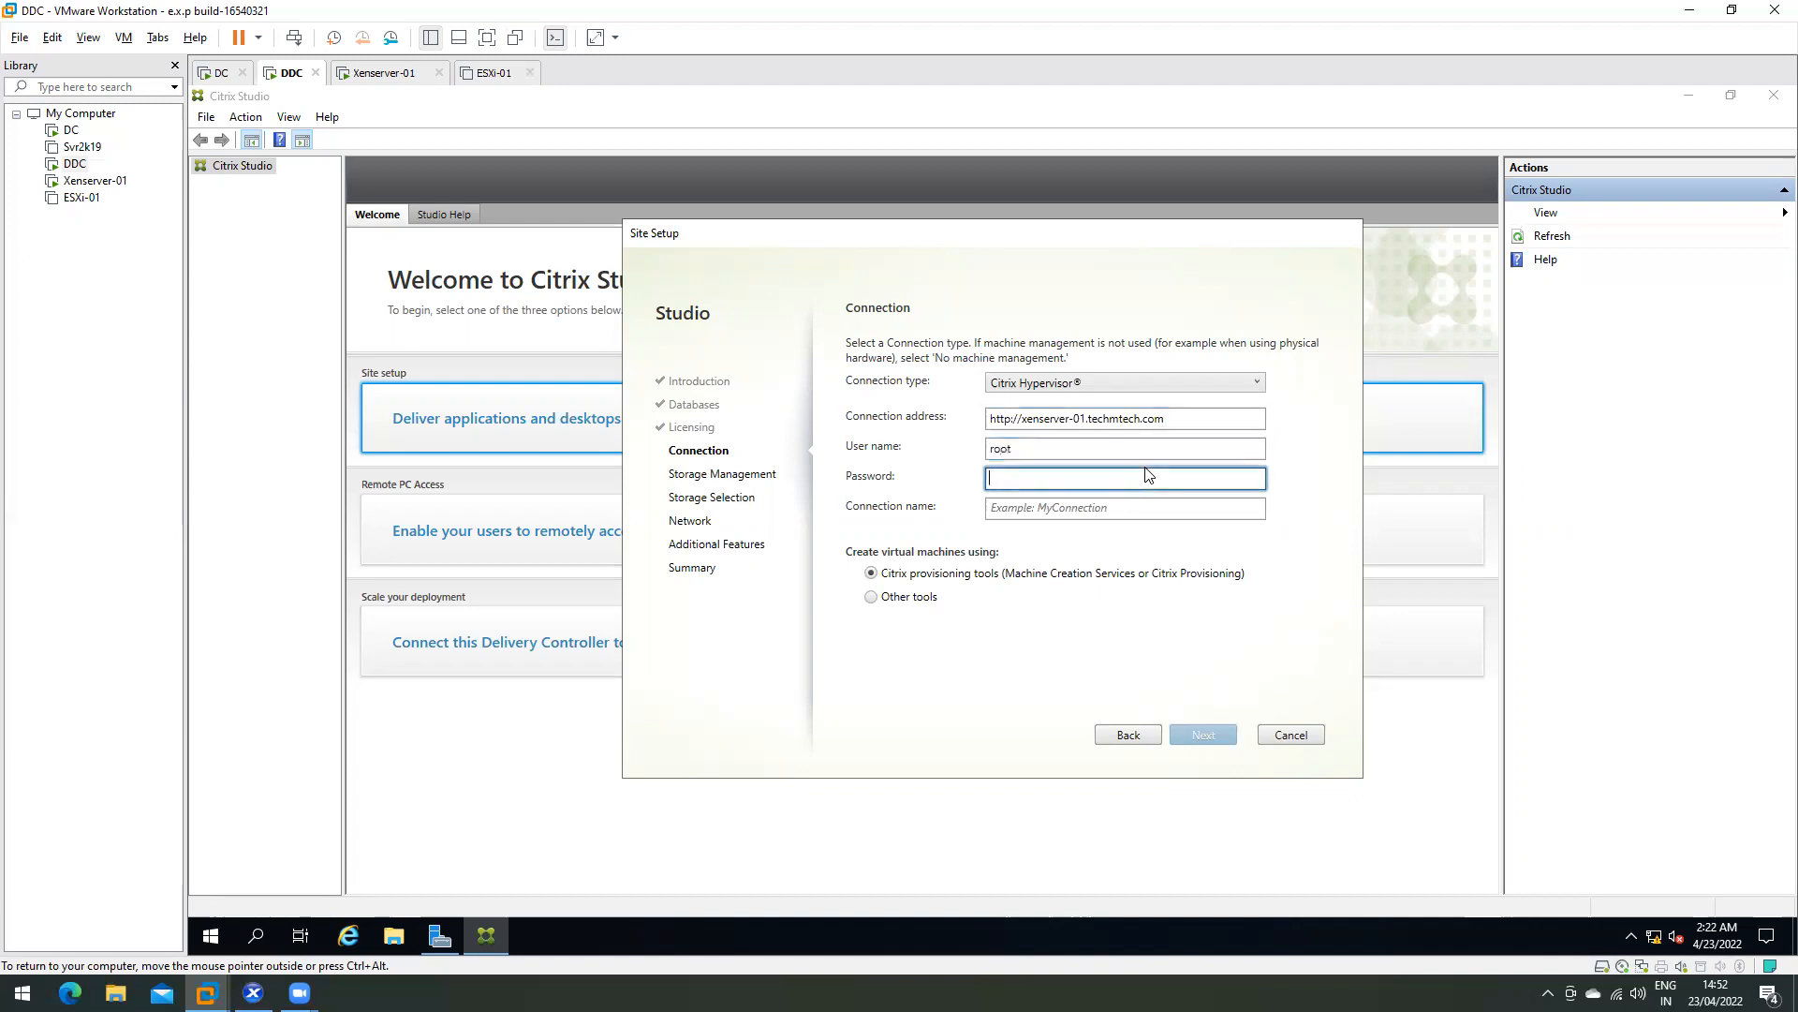
pyautogui.write('•••••••••')
# - Name the connection Xenserver-01
pyautogui.click(1074, 507)
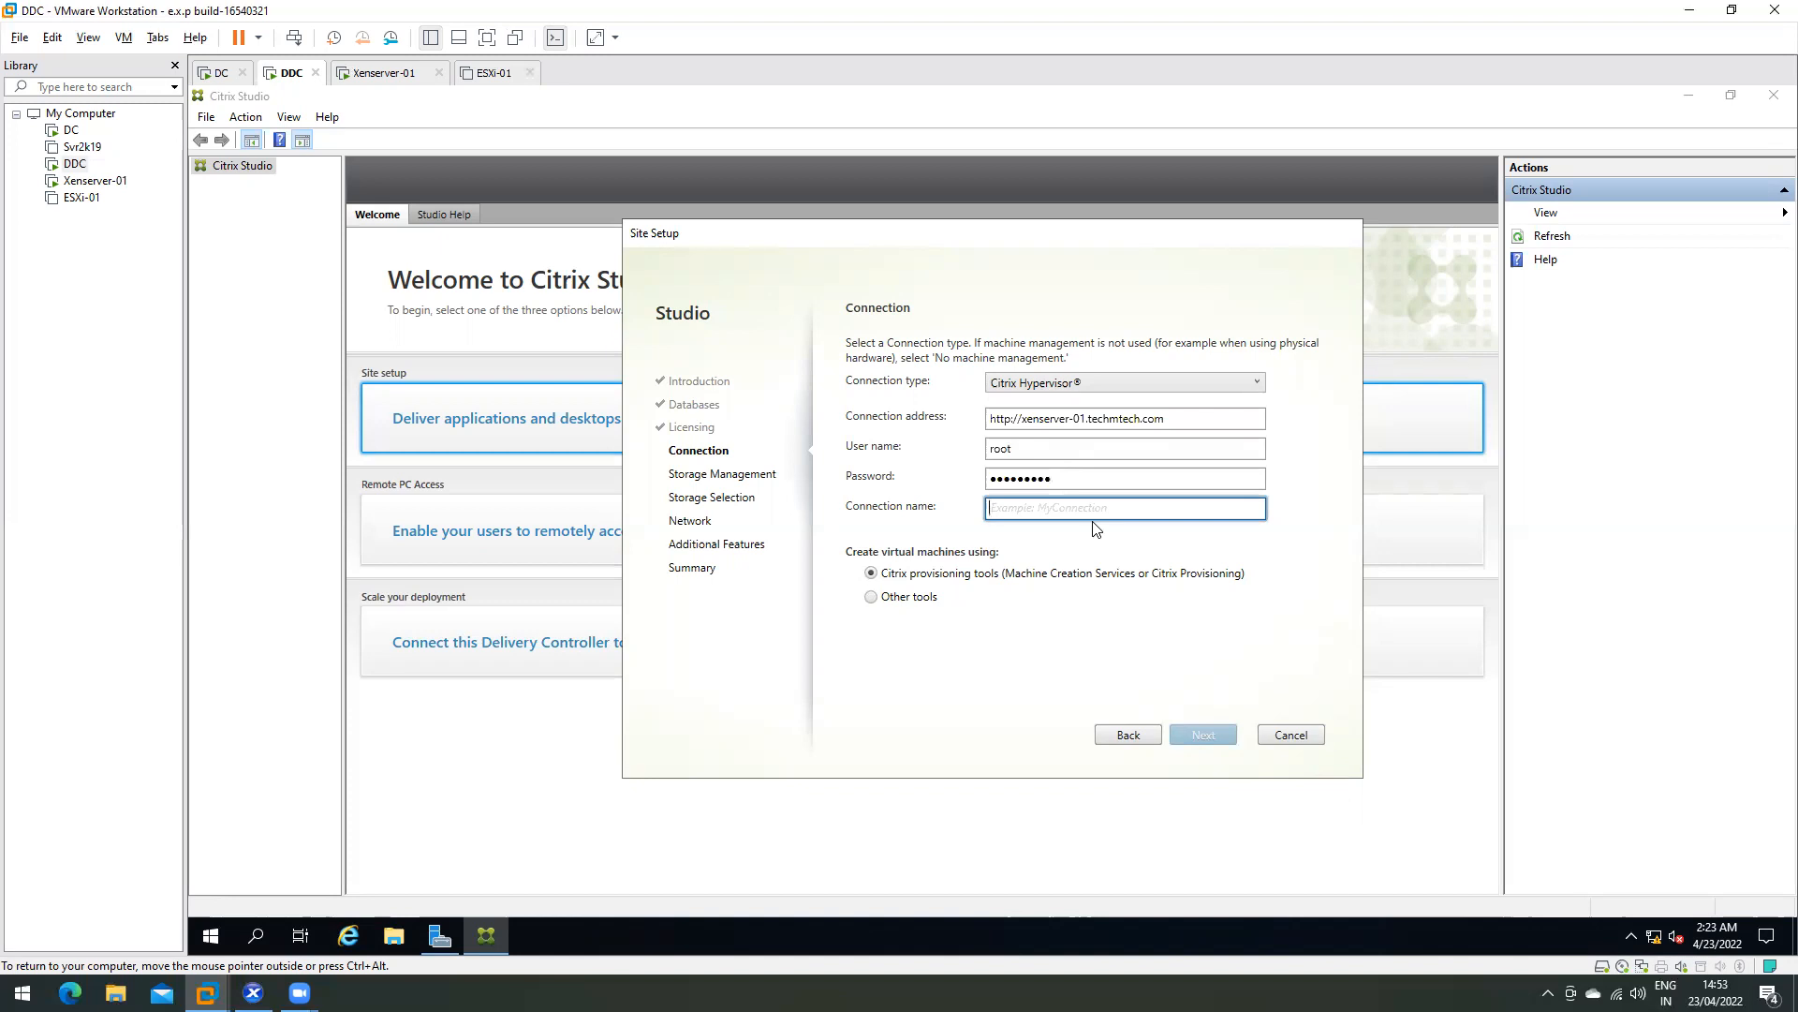
pyautogui.write('X')
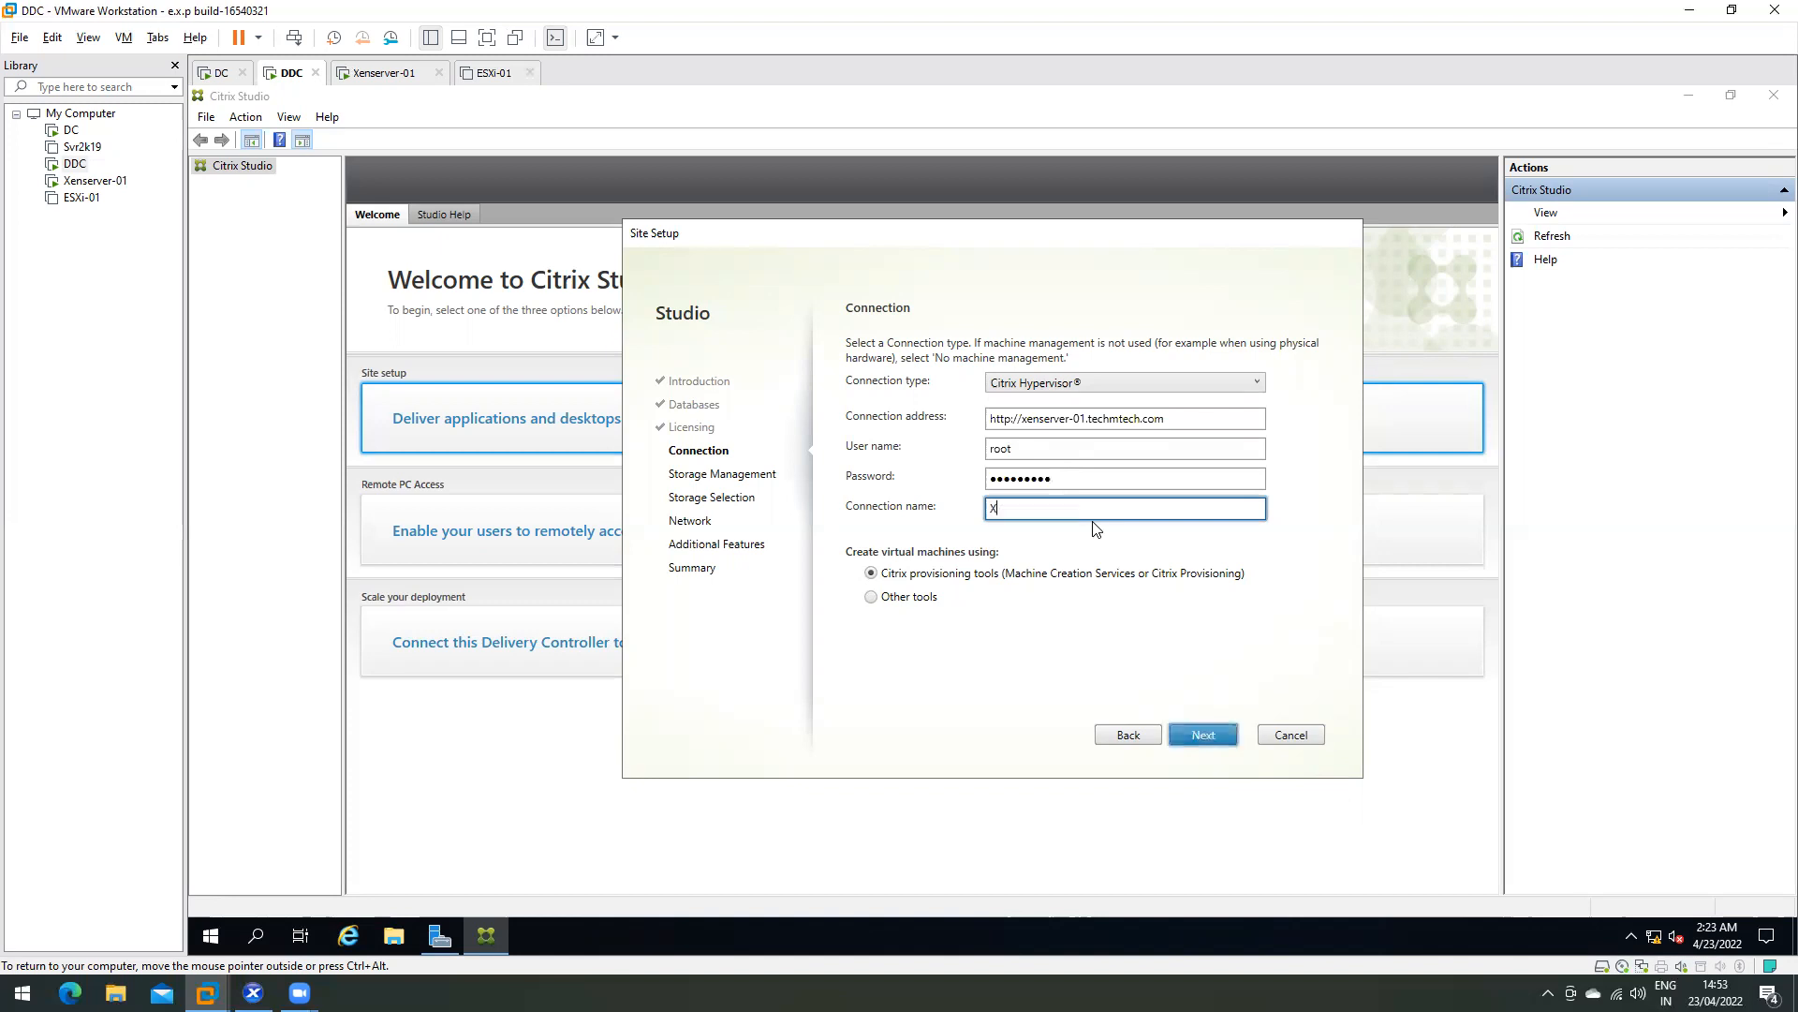
pyautogui.write('nserver-01')
pyautogui.click(988, 575)
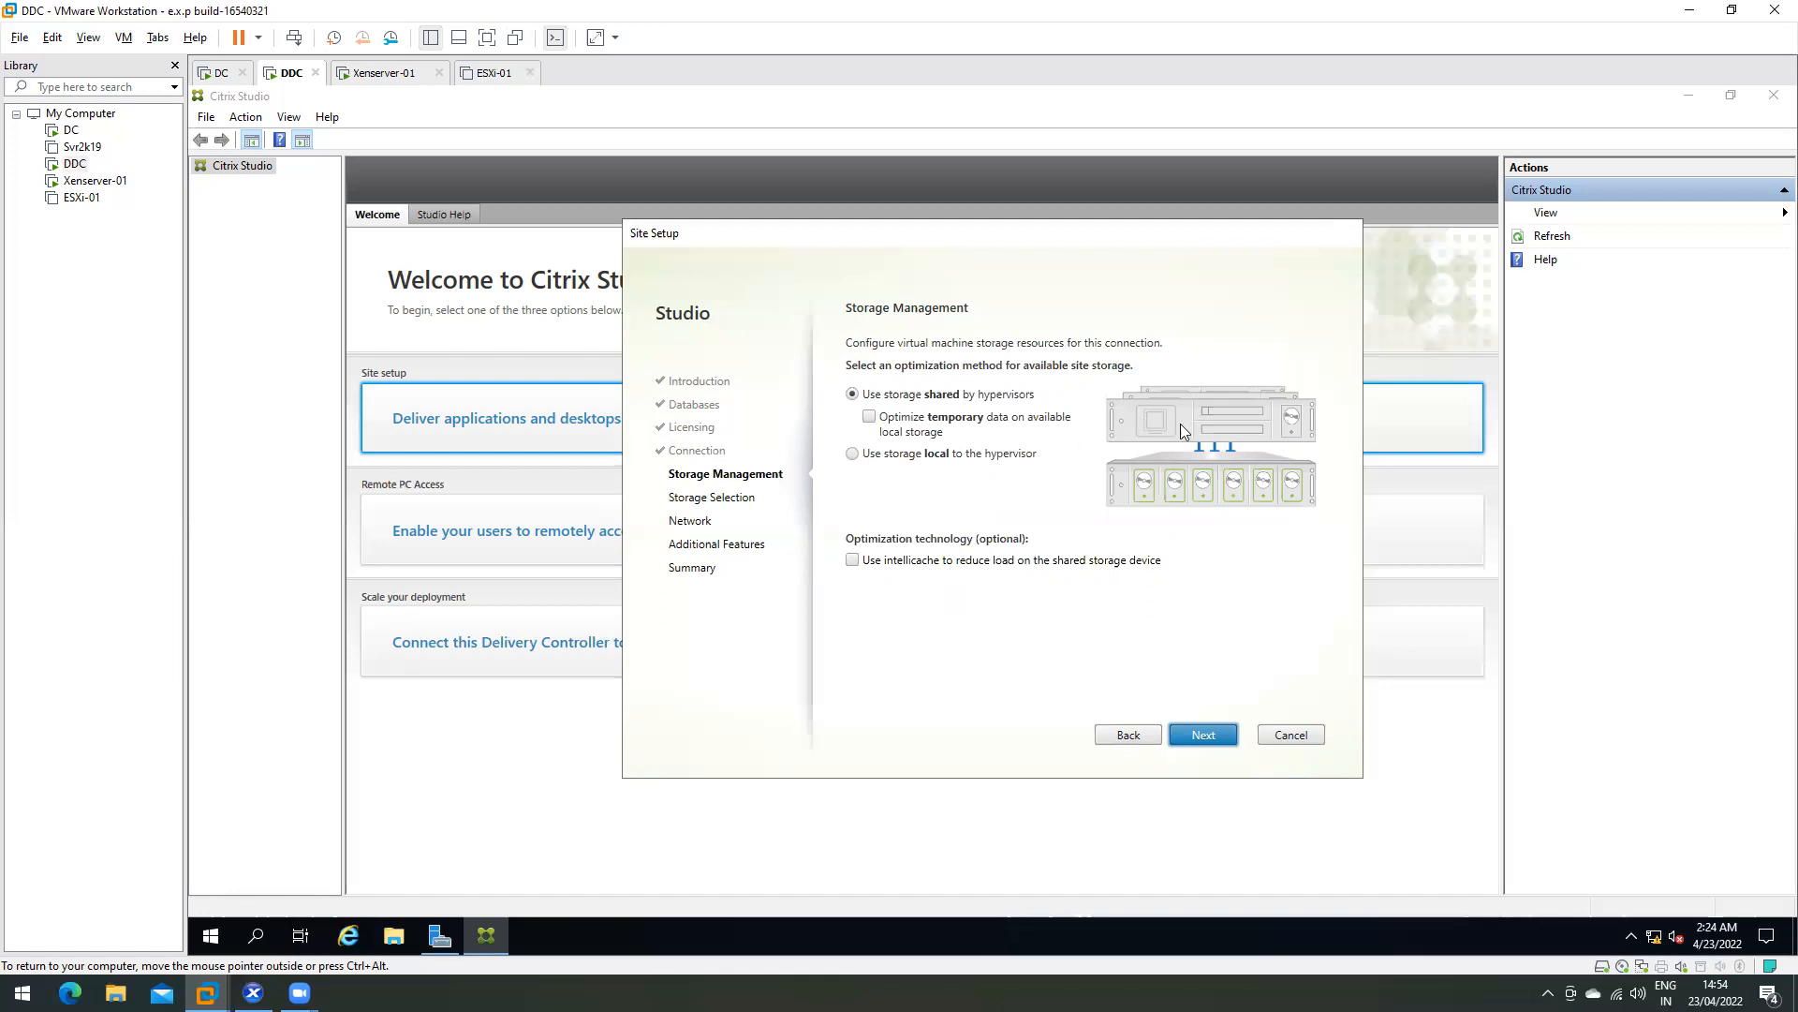
# - Choose 'Use storage local to the hypervisor', then bring up the Xenserver-01 virtual machine
pyautogui.click(851, 454)
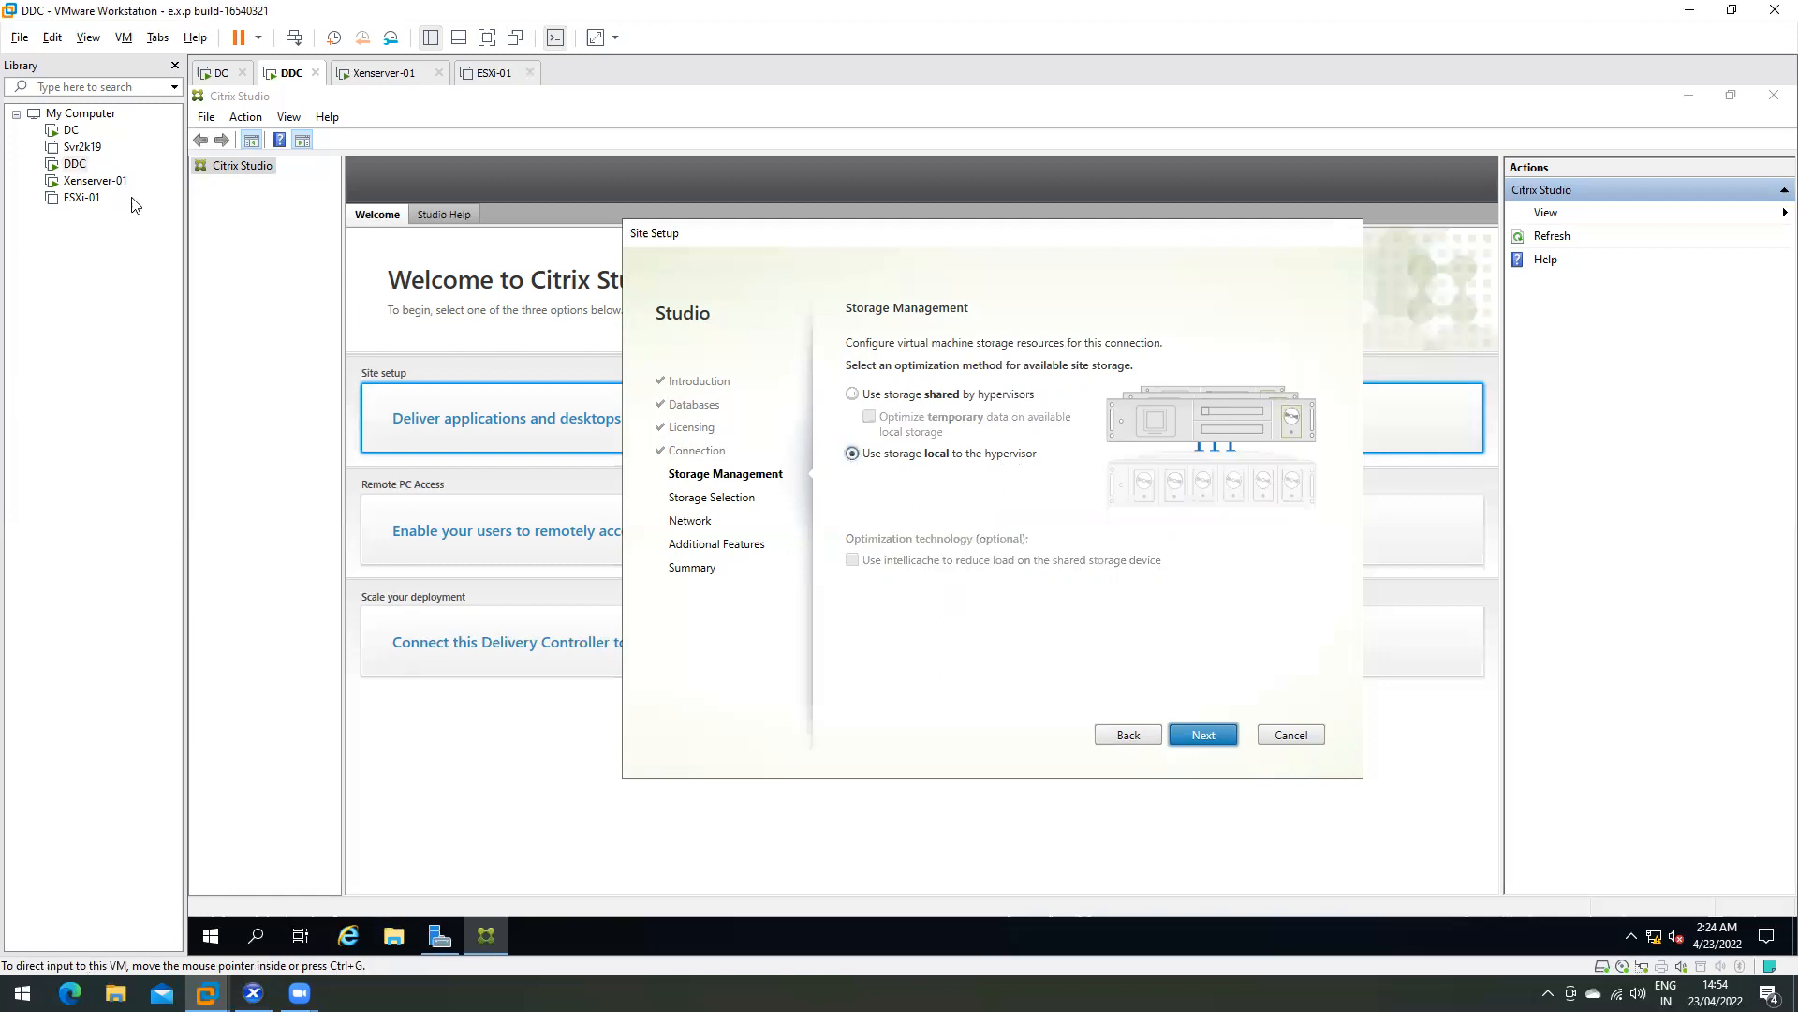
pyautogui.click(91, 183)
# - Inspect Xenserver-01's virtual hard disk settings, then go back to the DDC machine
pyautogui.rightClick(91, 182)
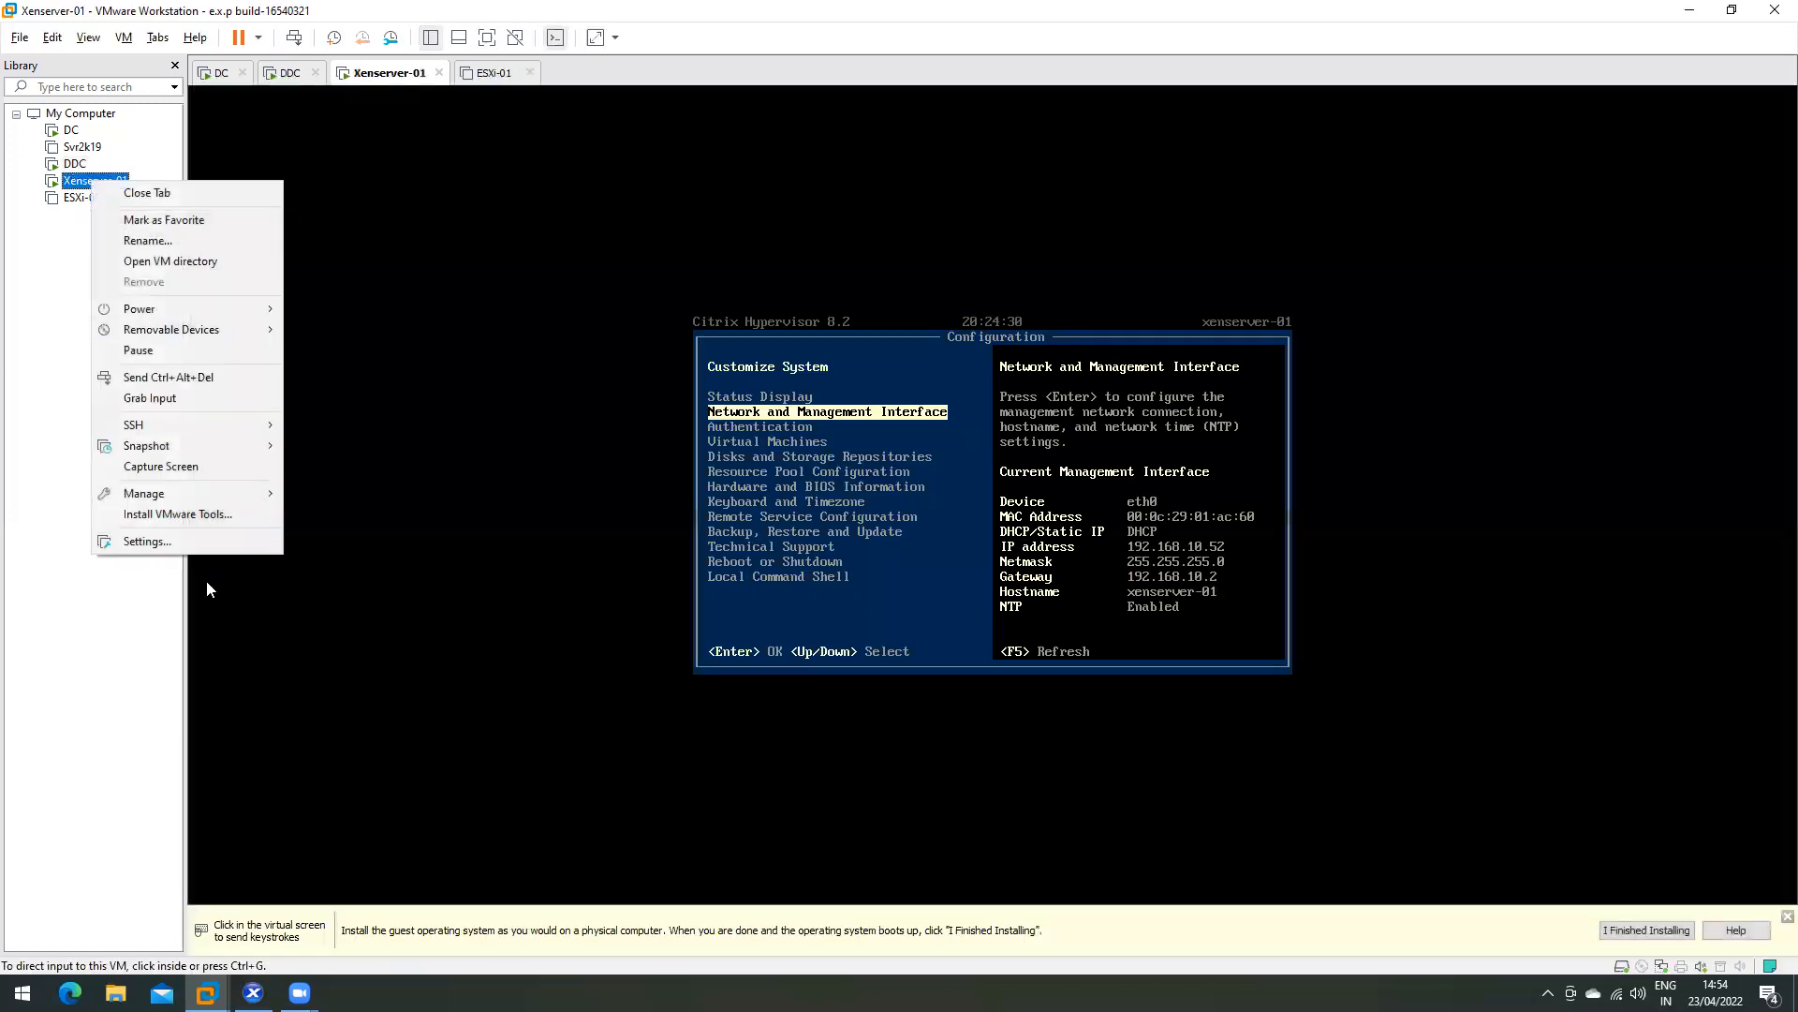
pyautogui.click(187, 540)
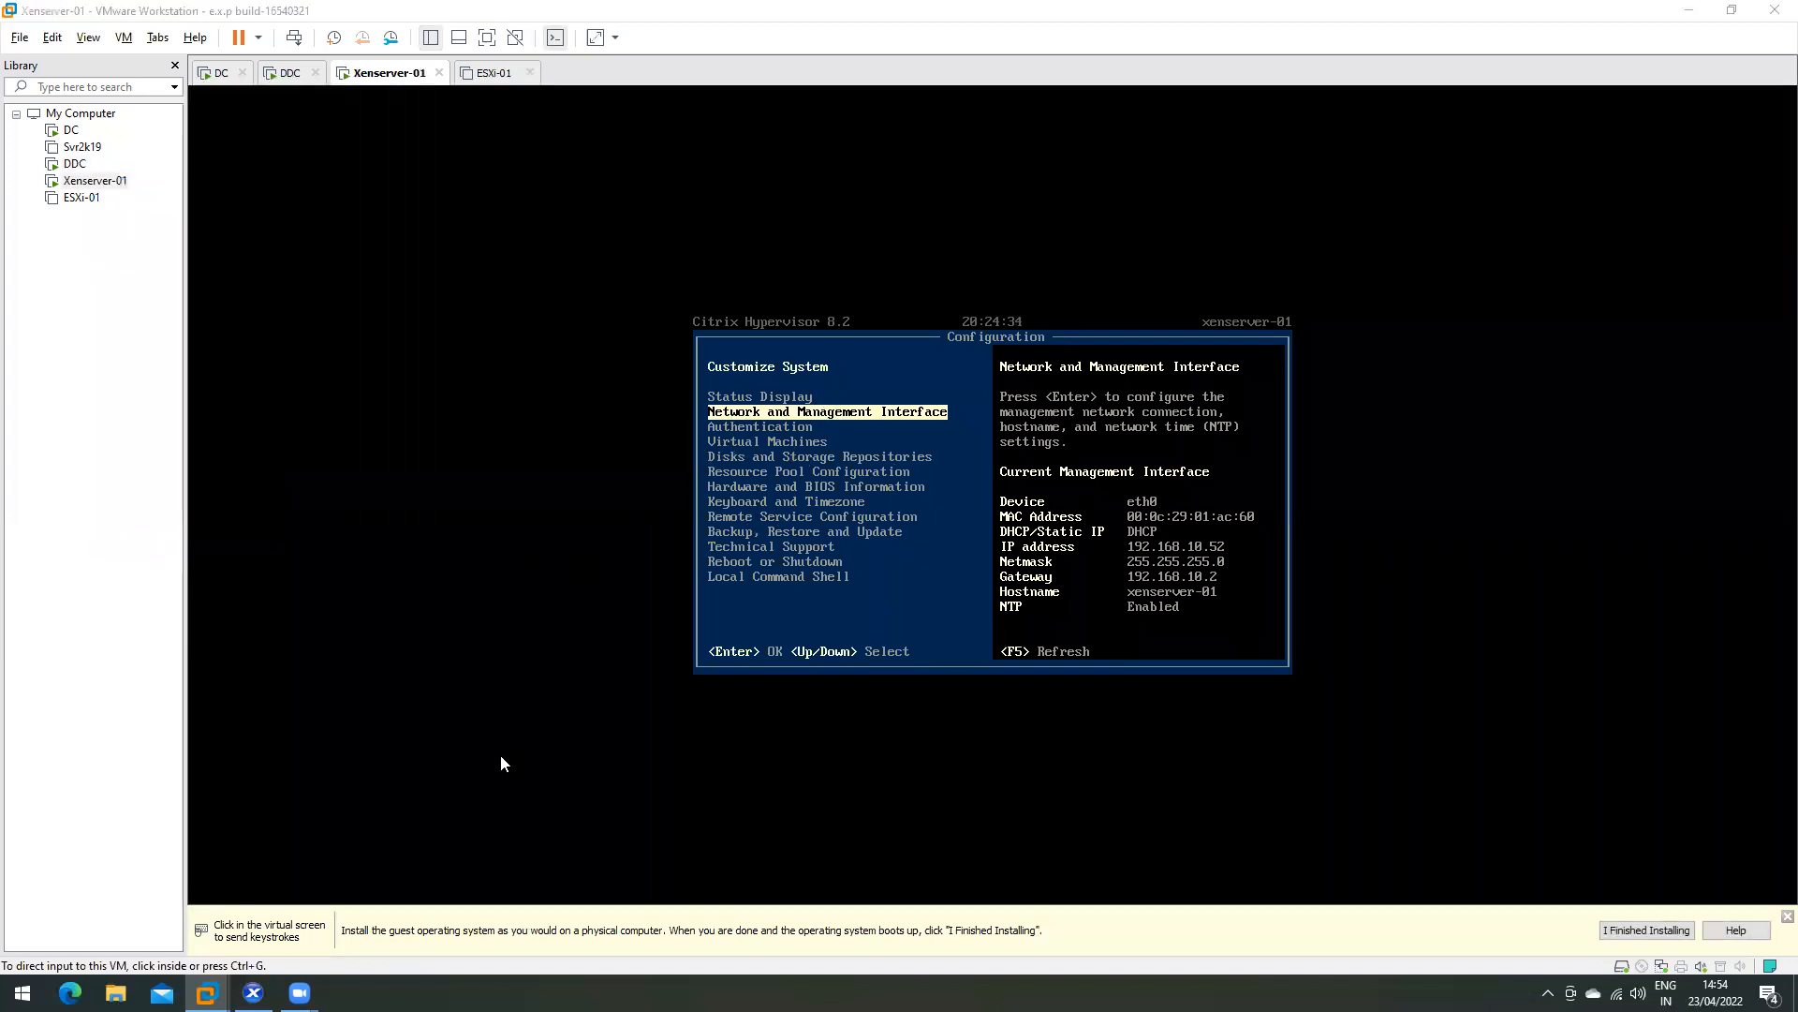
pyautogui.click(622, 270)
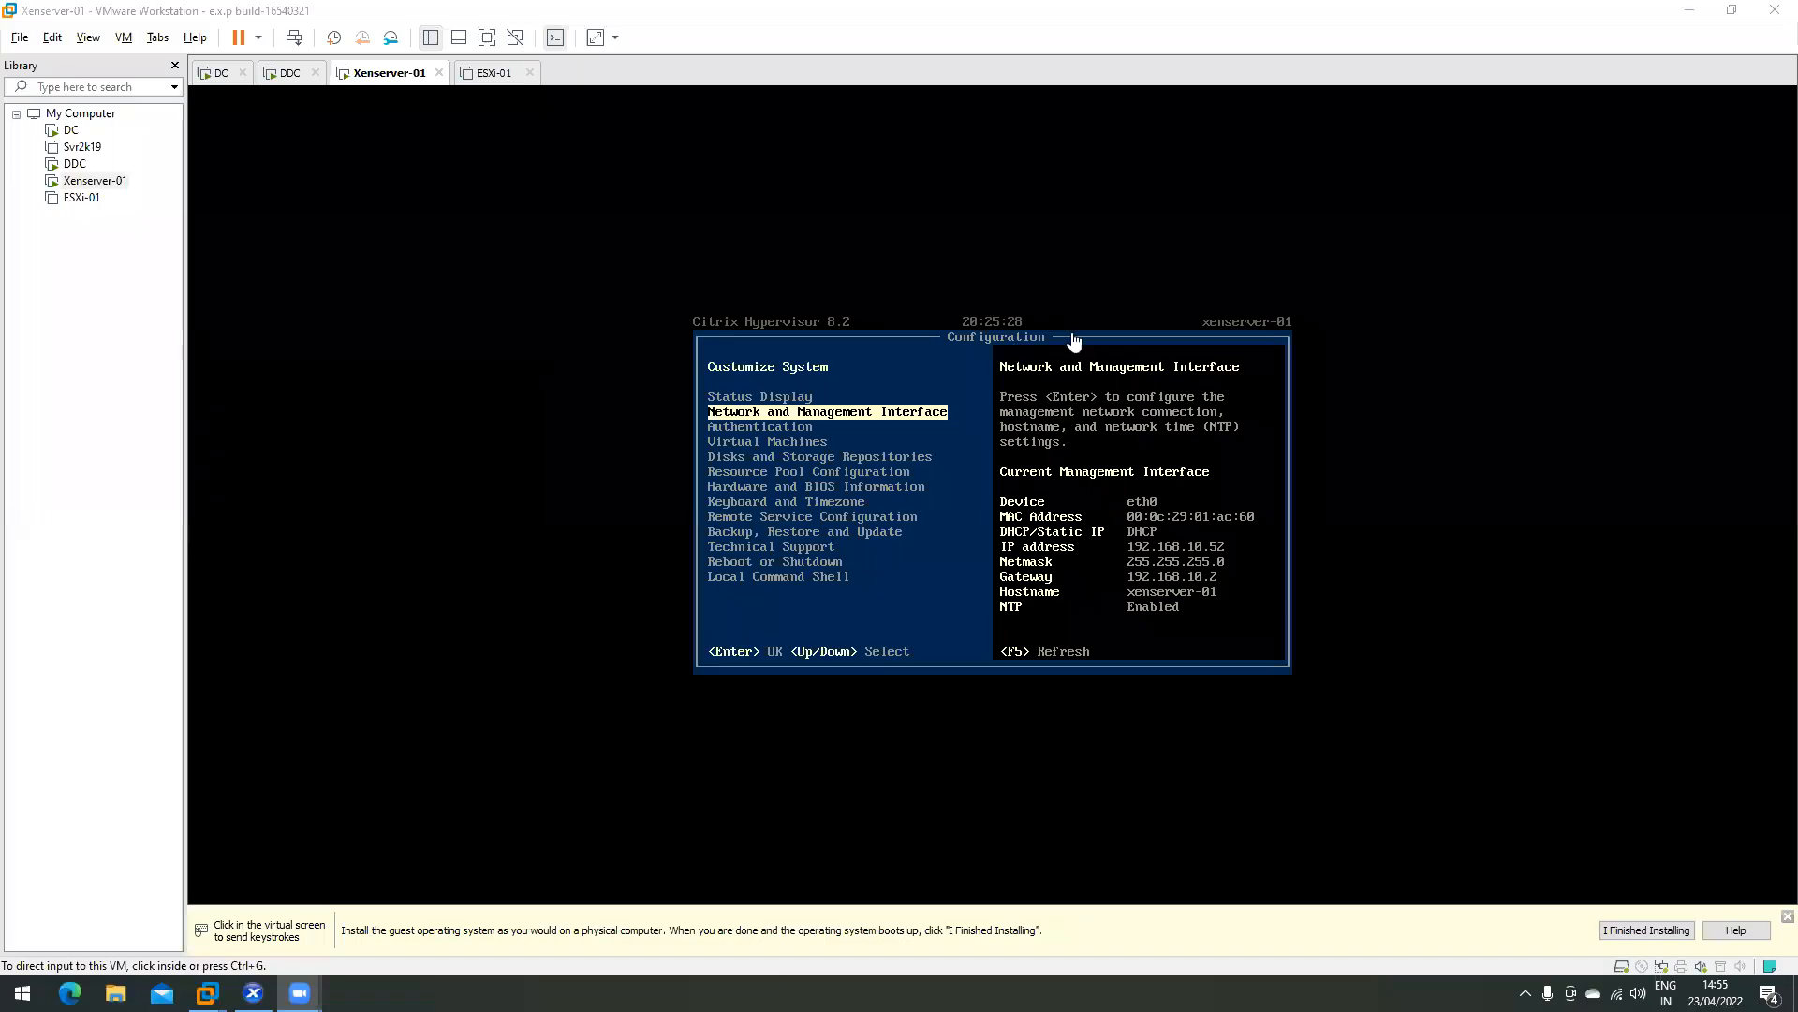
pyautogui.click(75, 165)
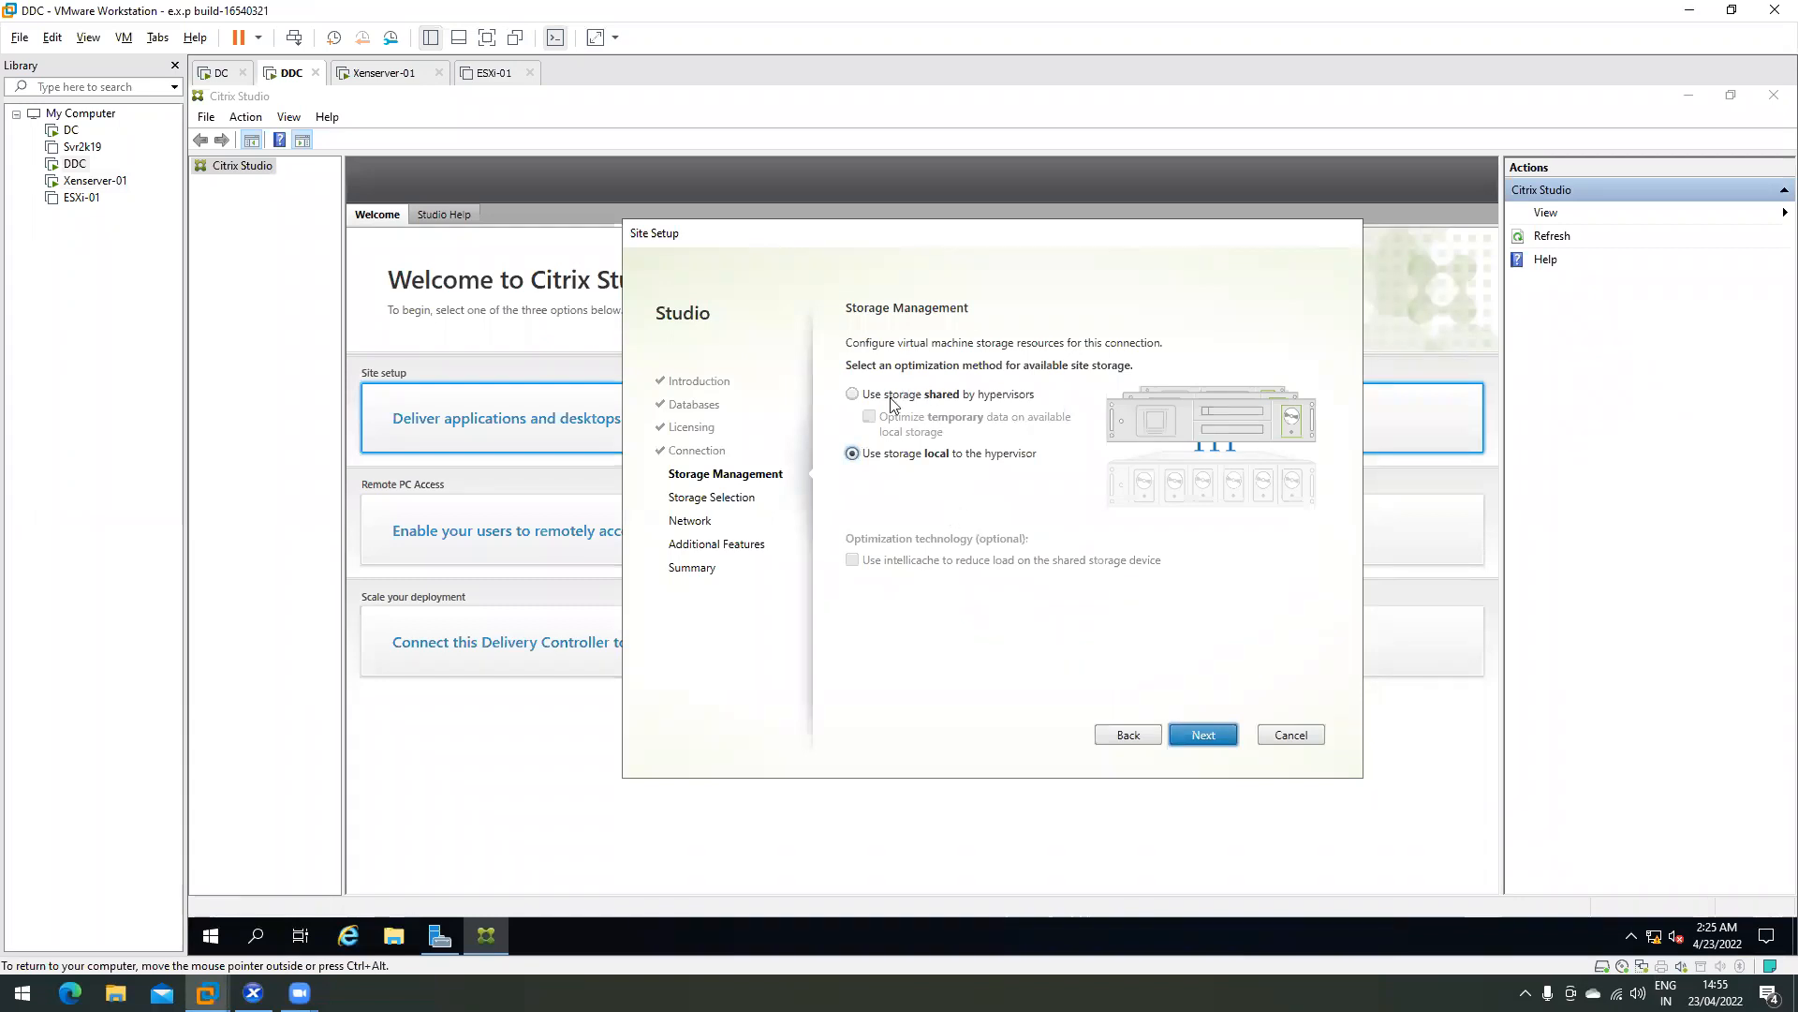
pyautogui.click(1274, 463)
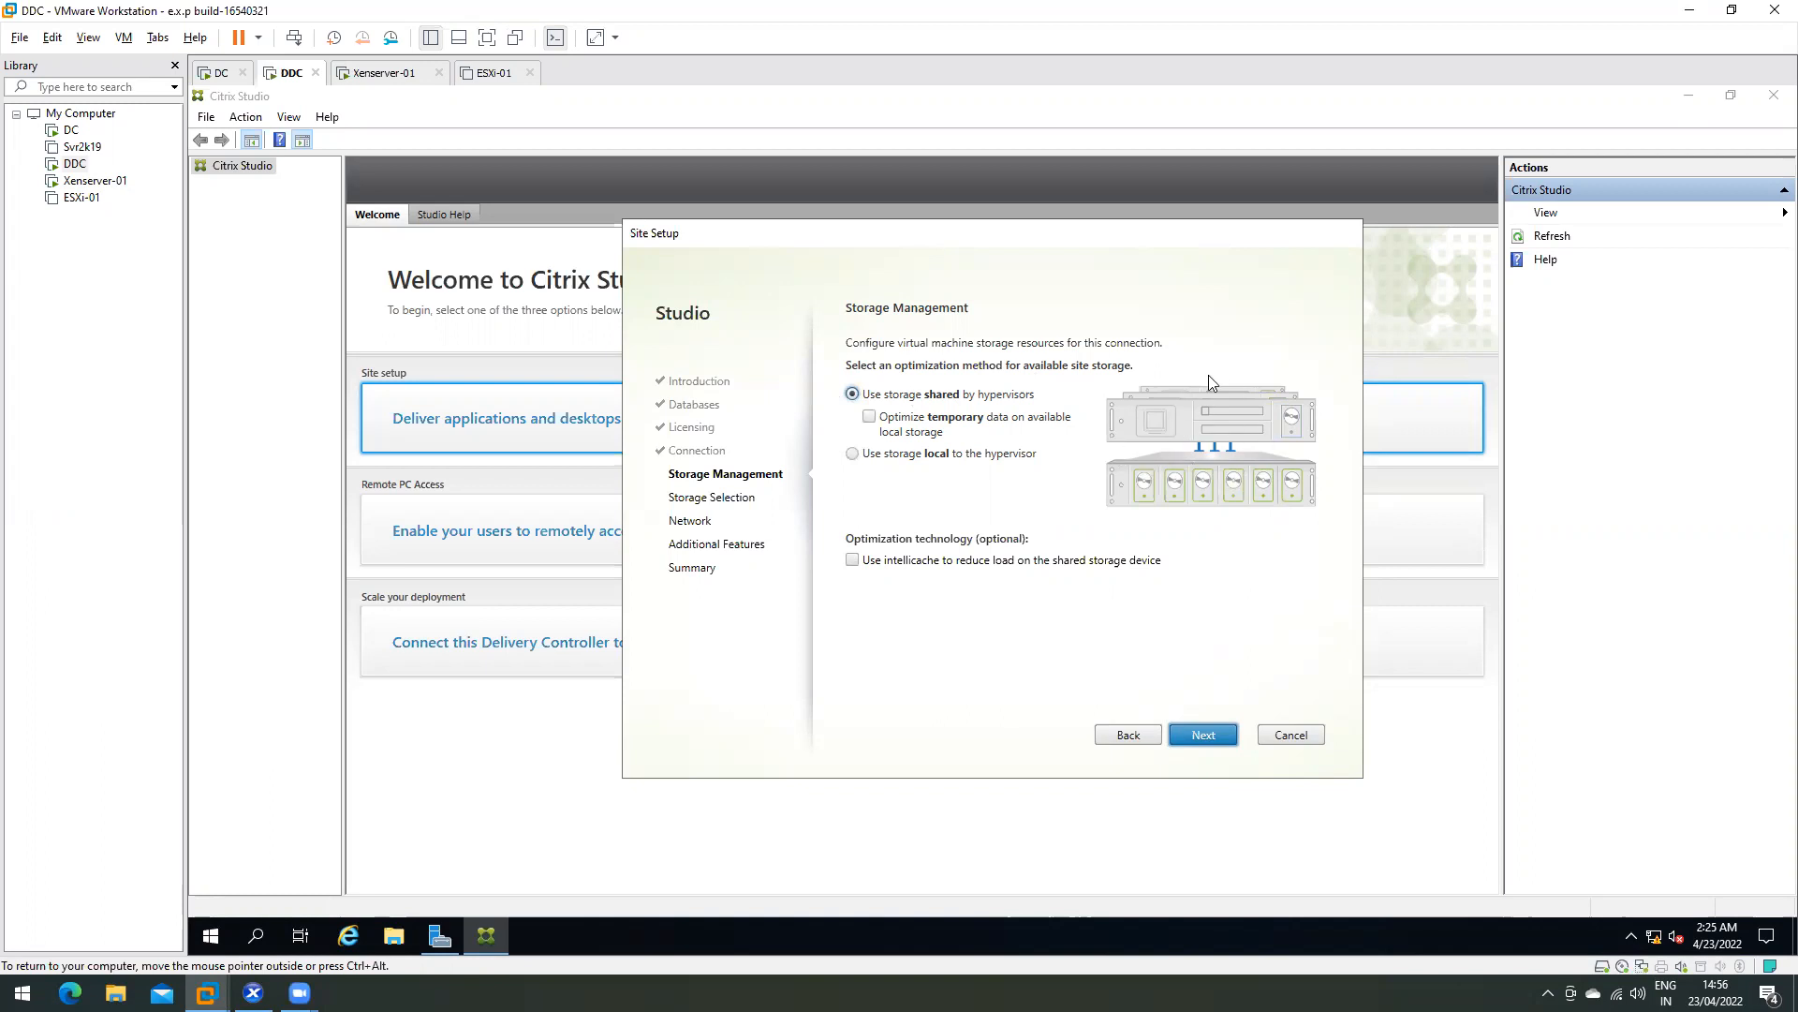
pyautogui.click(881, 457)
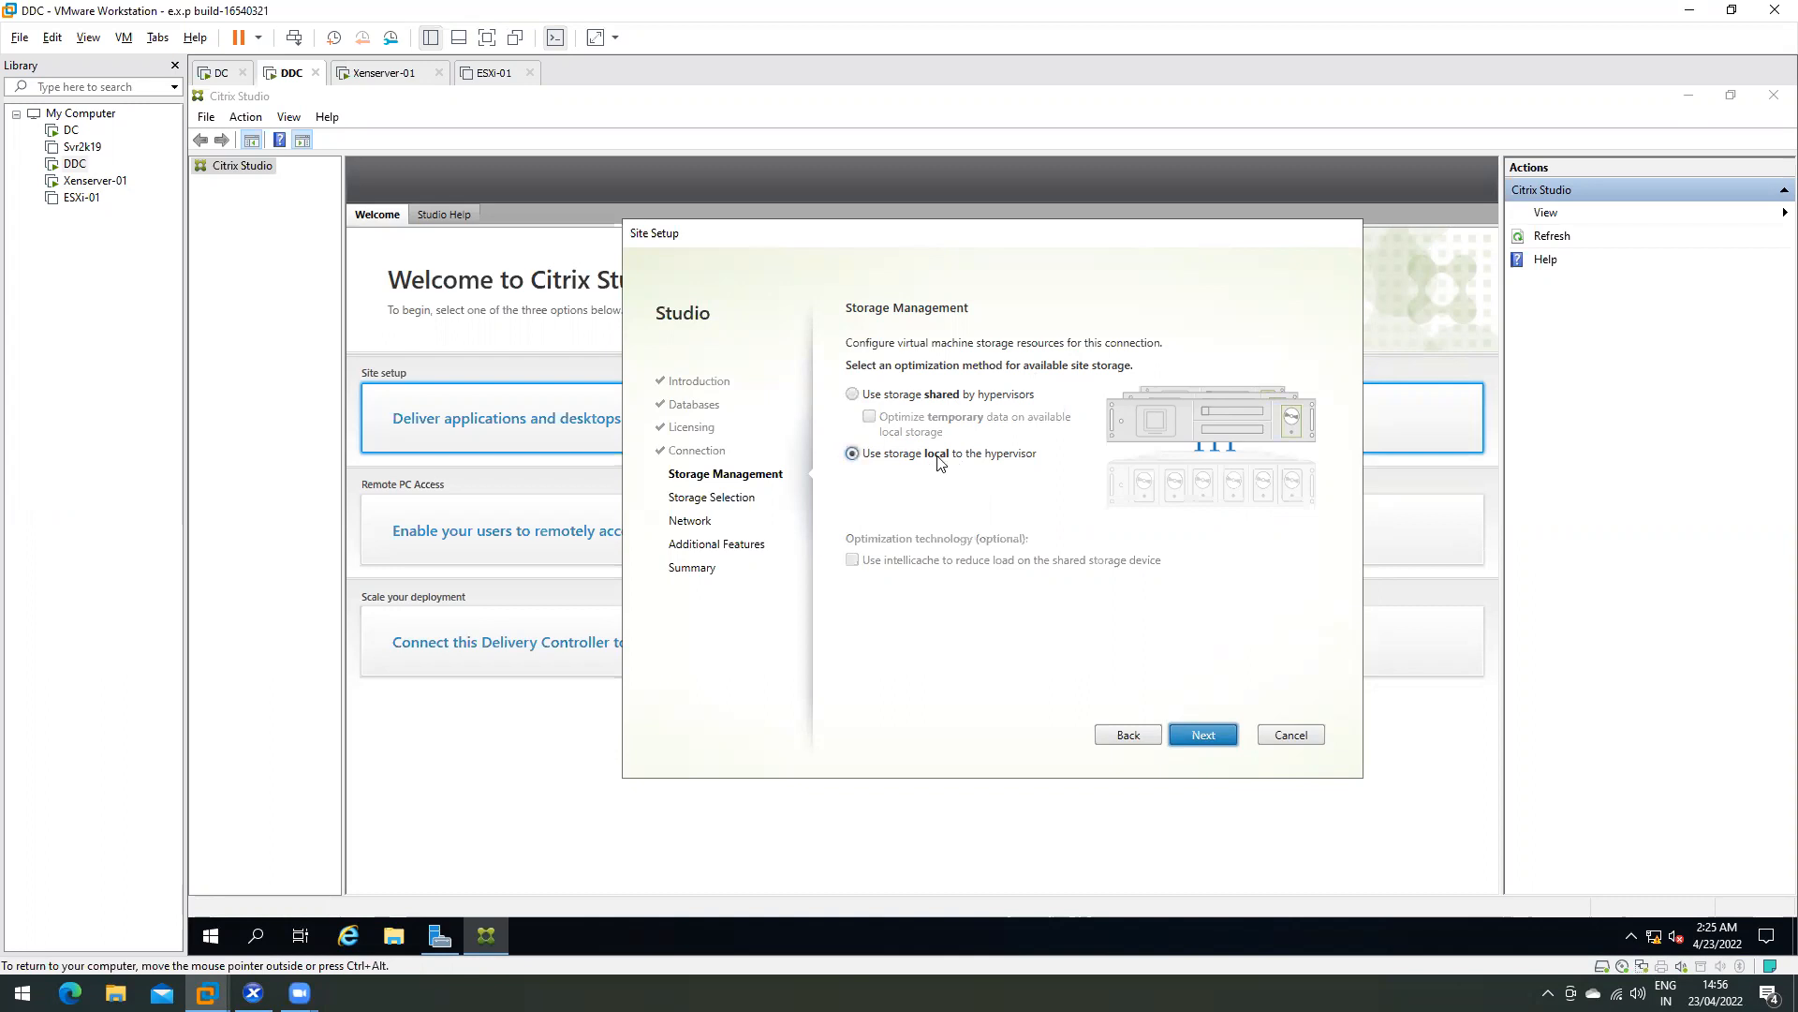
# - Check Xenserver-01's 100 GB virtual disk, close its settings unchanged, and return to DDC
pyautogui.click(89, 180)
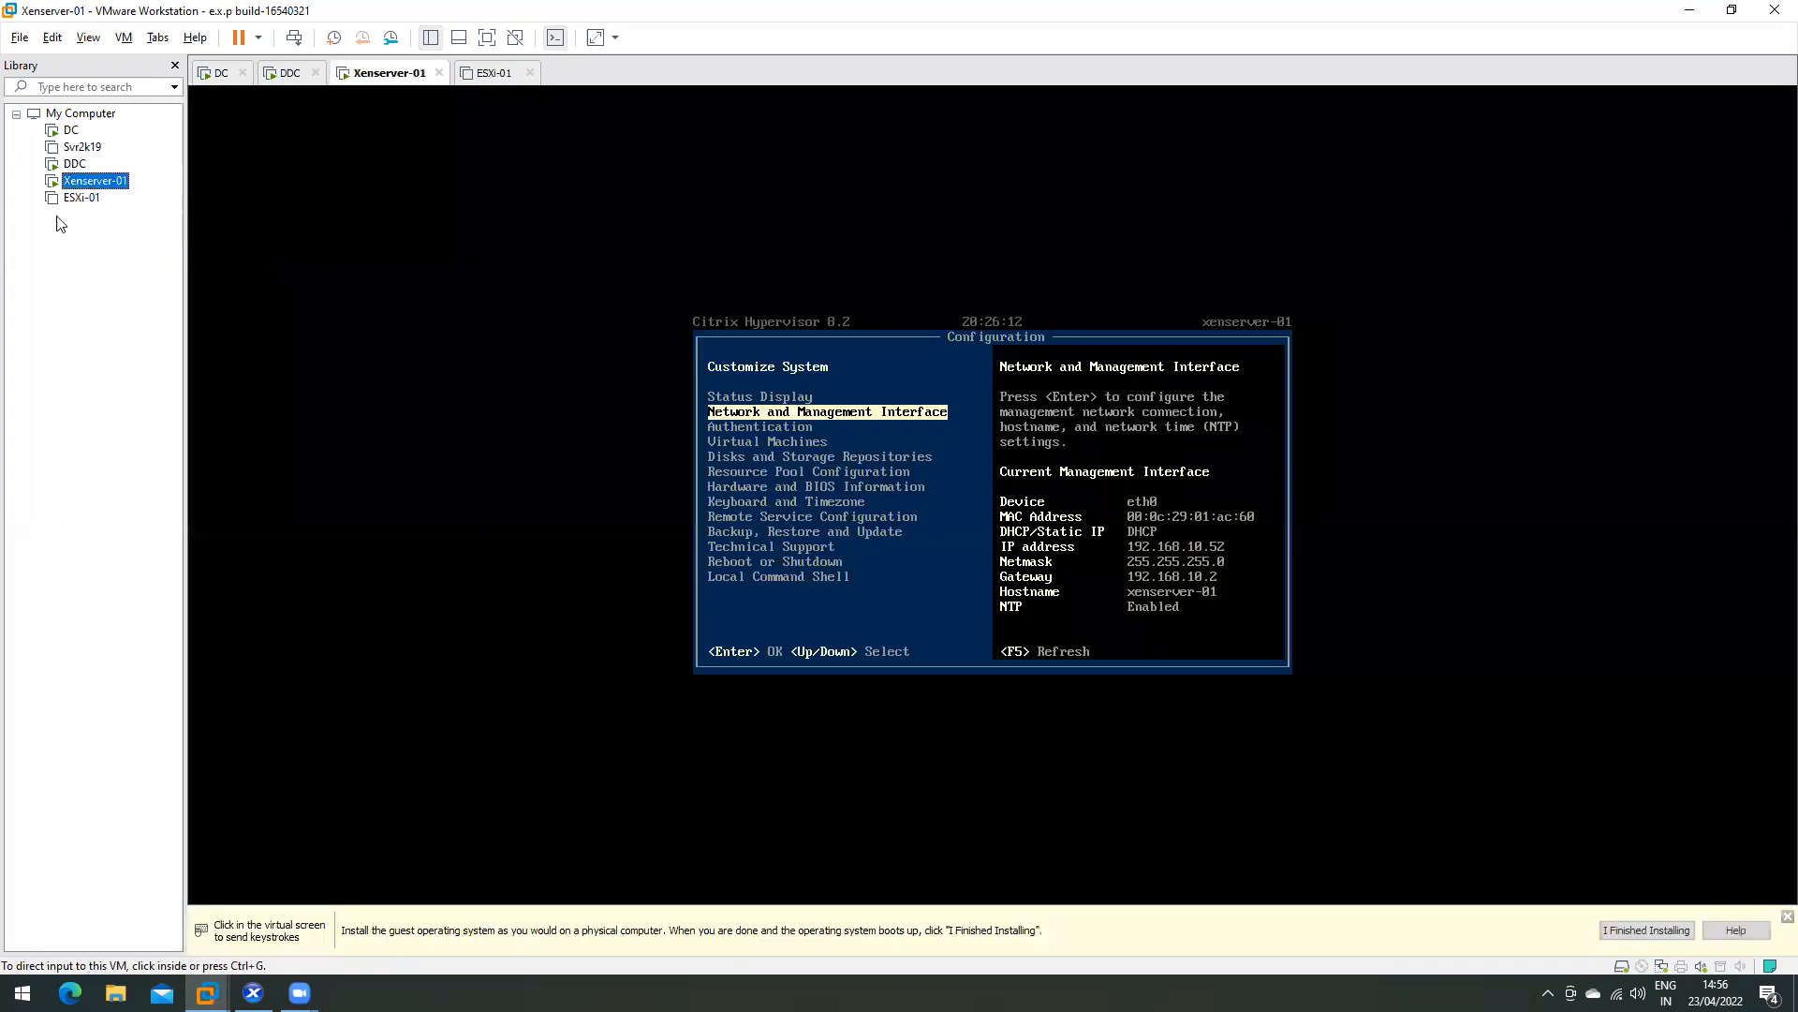
pyautogui.rightClick(94, 180)
pyautogui.click(150, 538)
pyautogui.click(625, 269)
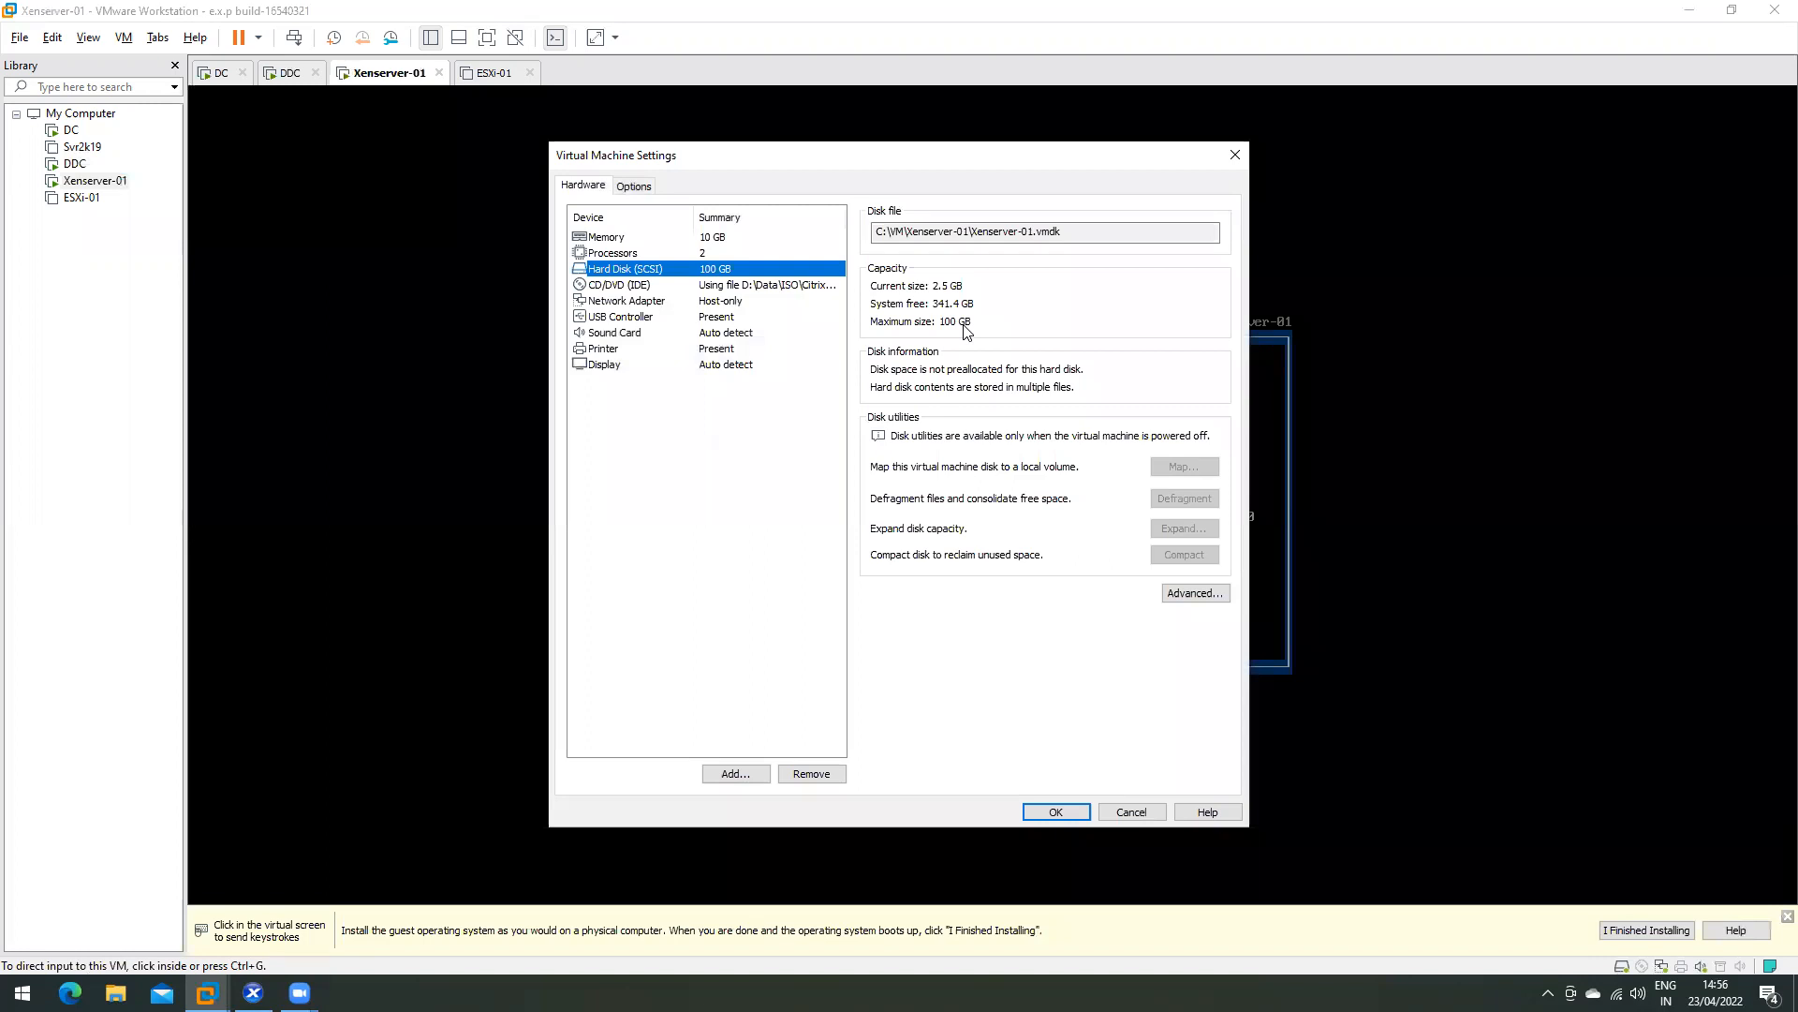
pyautogui.click(1131, 812)
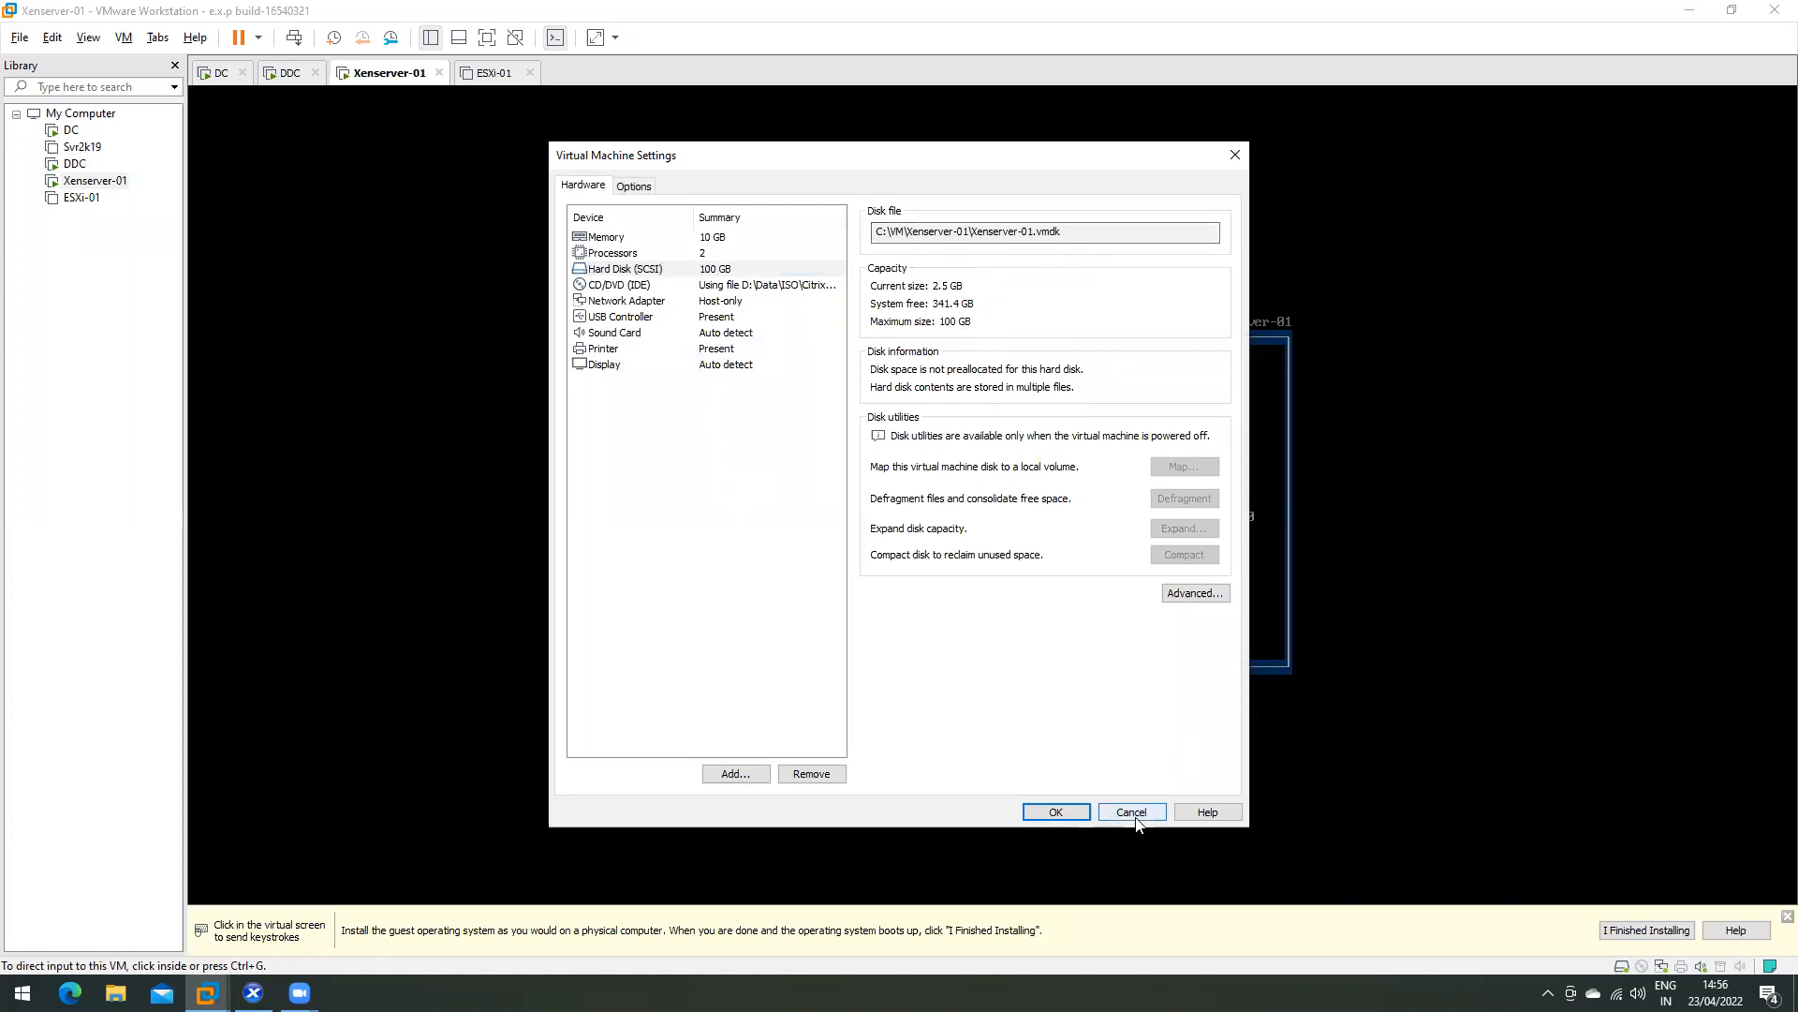
pyautogui.click(75, 164)
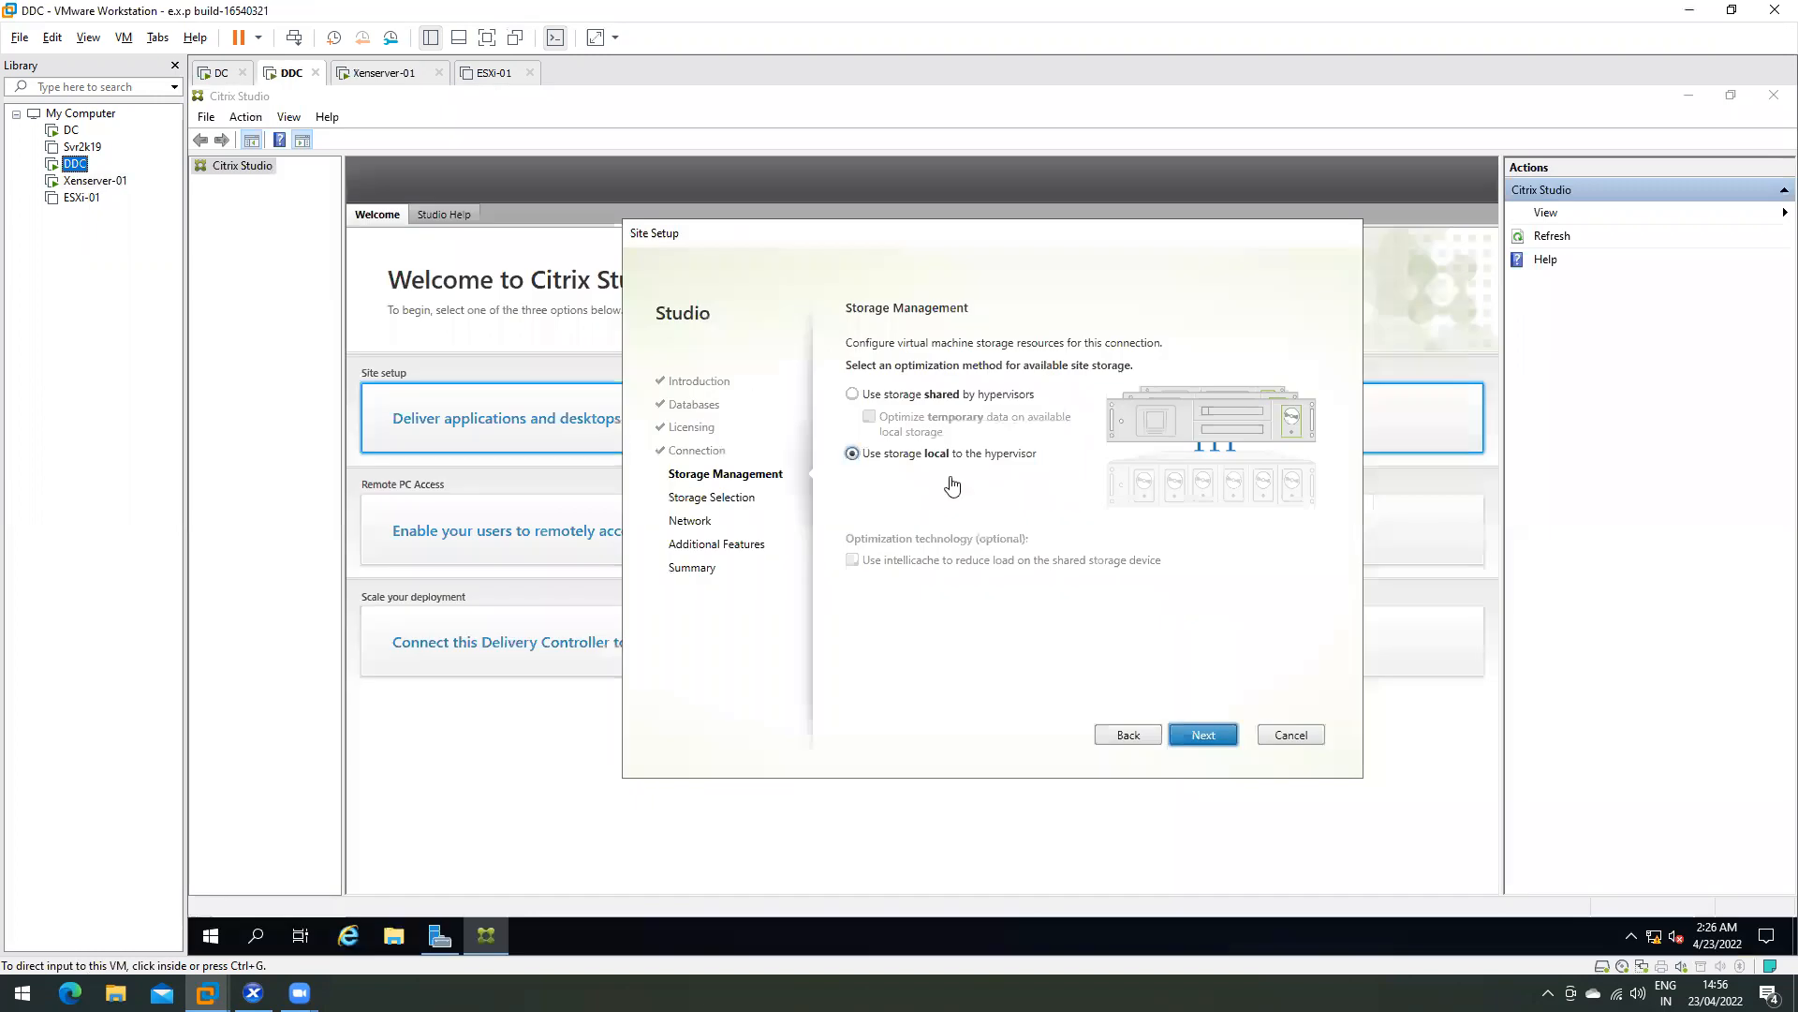
pyautogui.click(897, 394)
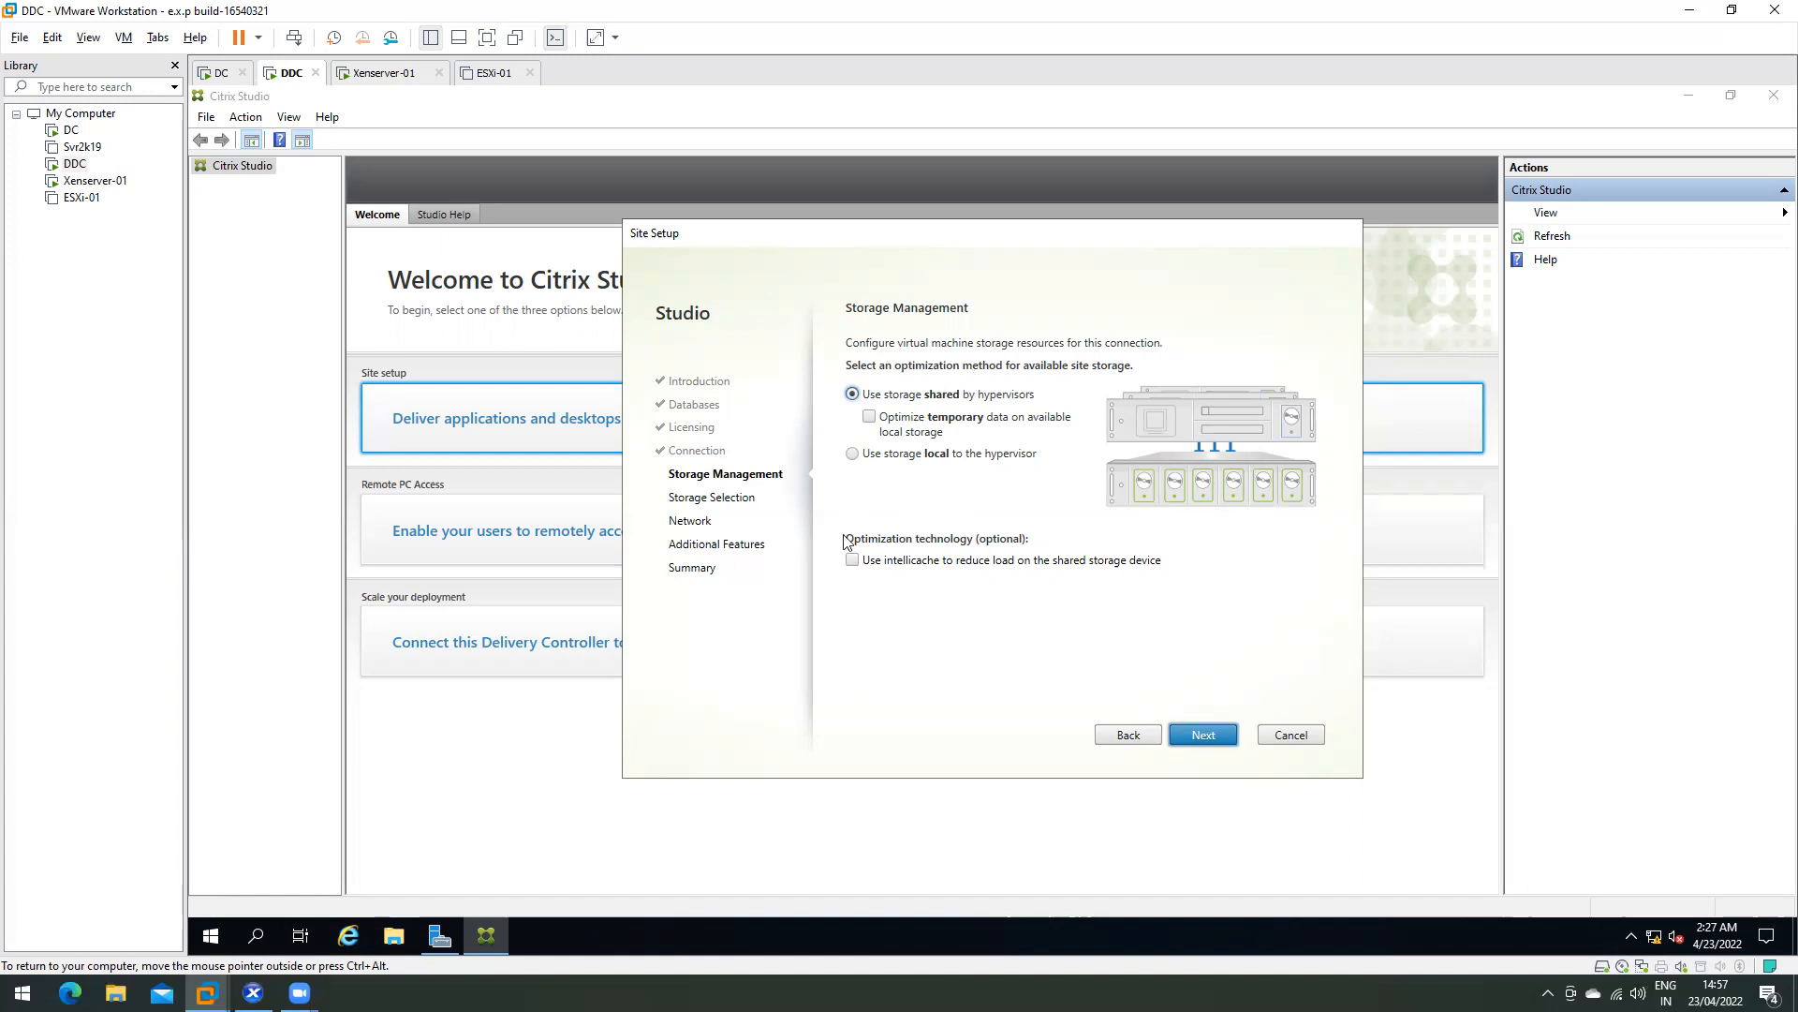
pyautogui.click(853, 456)
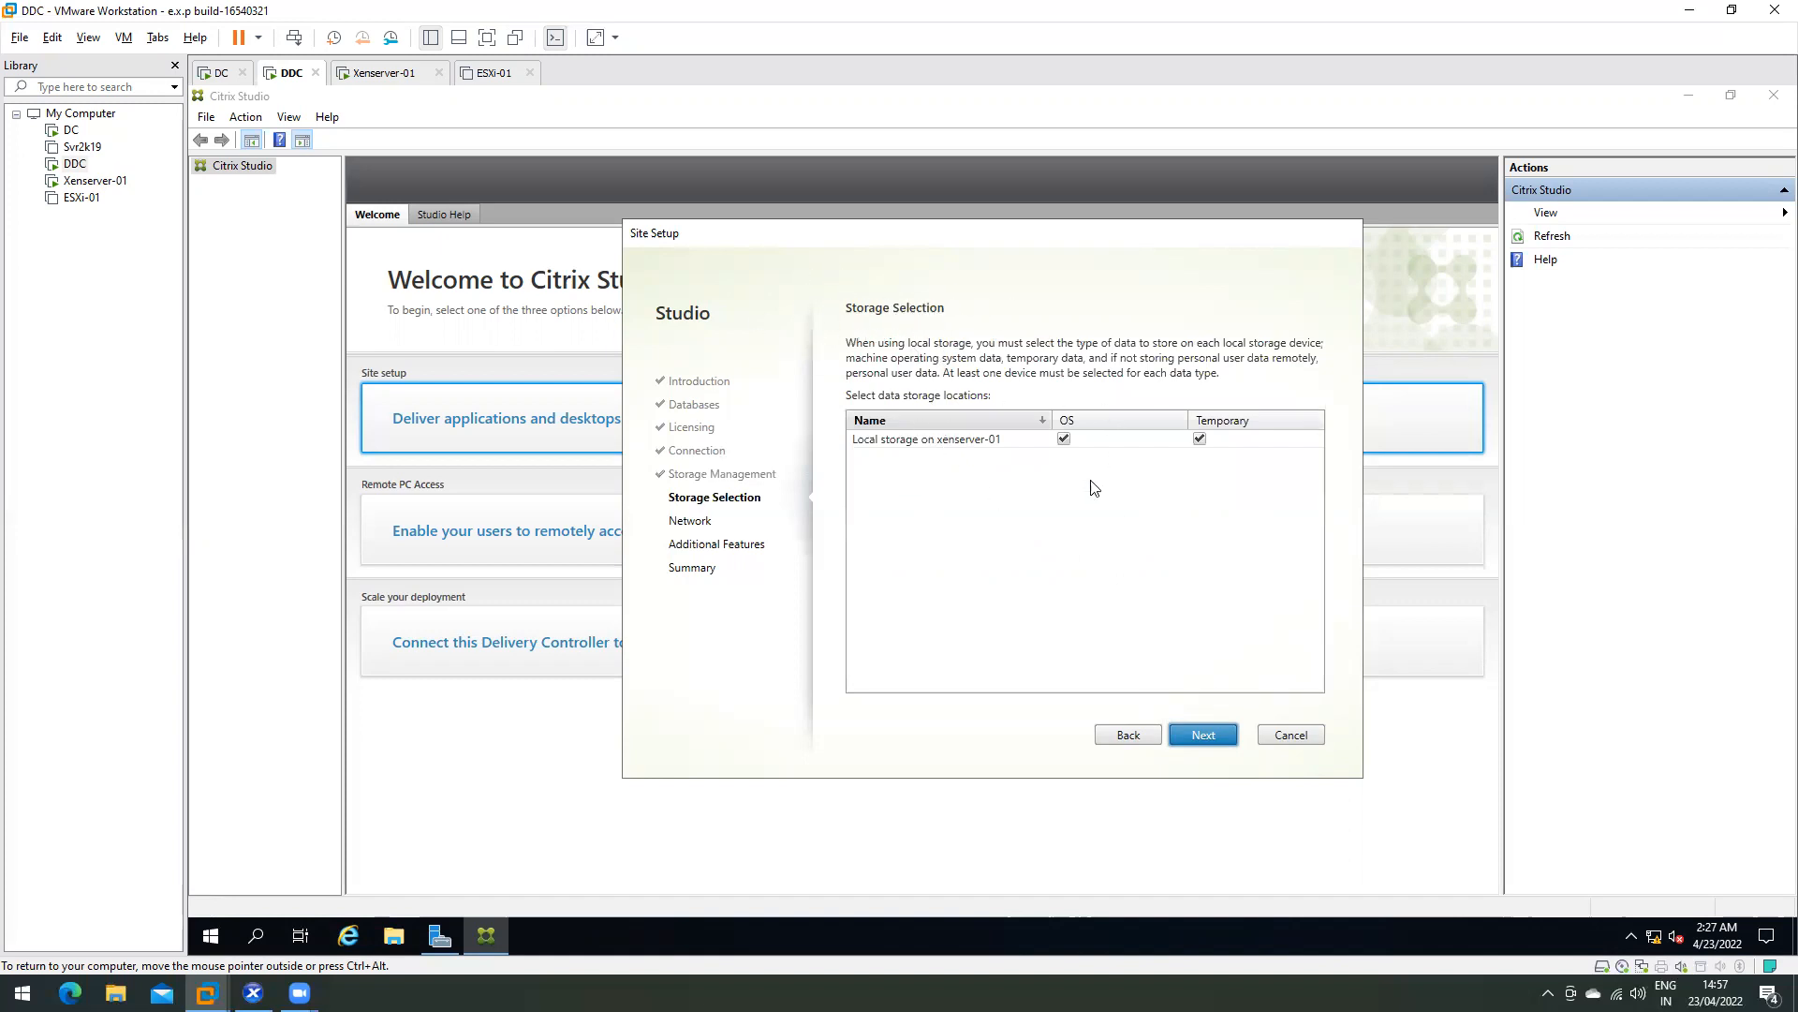
# - Select local storage on xenserver-01 with OS and Temporary data both checked
pyautogui.click(882, 442)
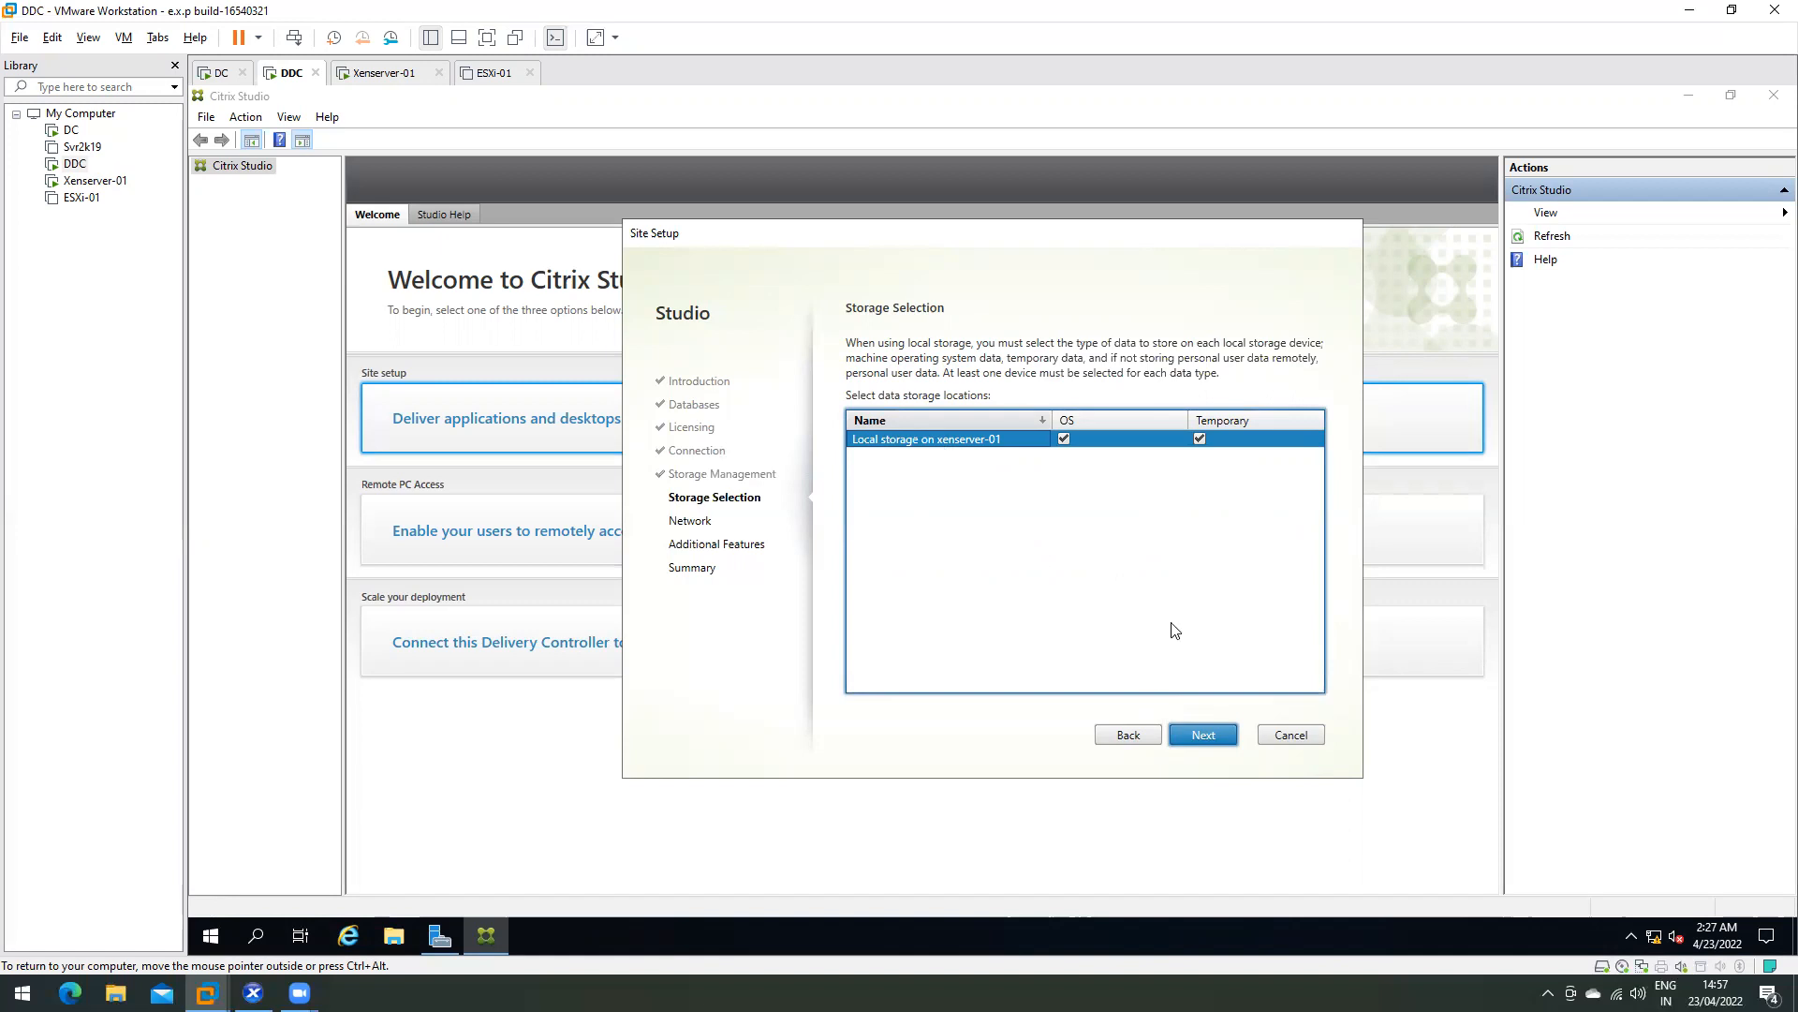
# - Name the resources Xen-01 on the Network page, keeping Network 0 selected
pyautogui.click(1209, 732)
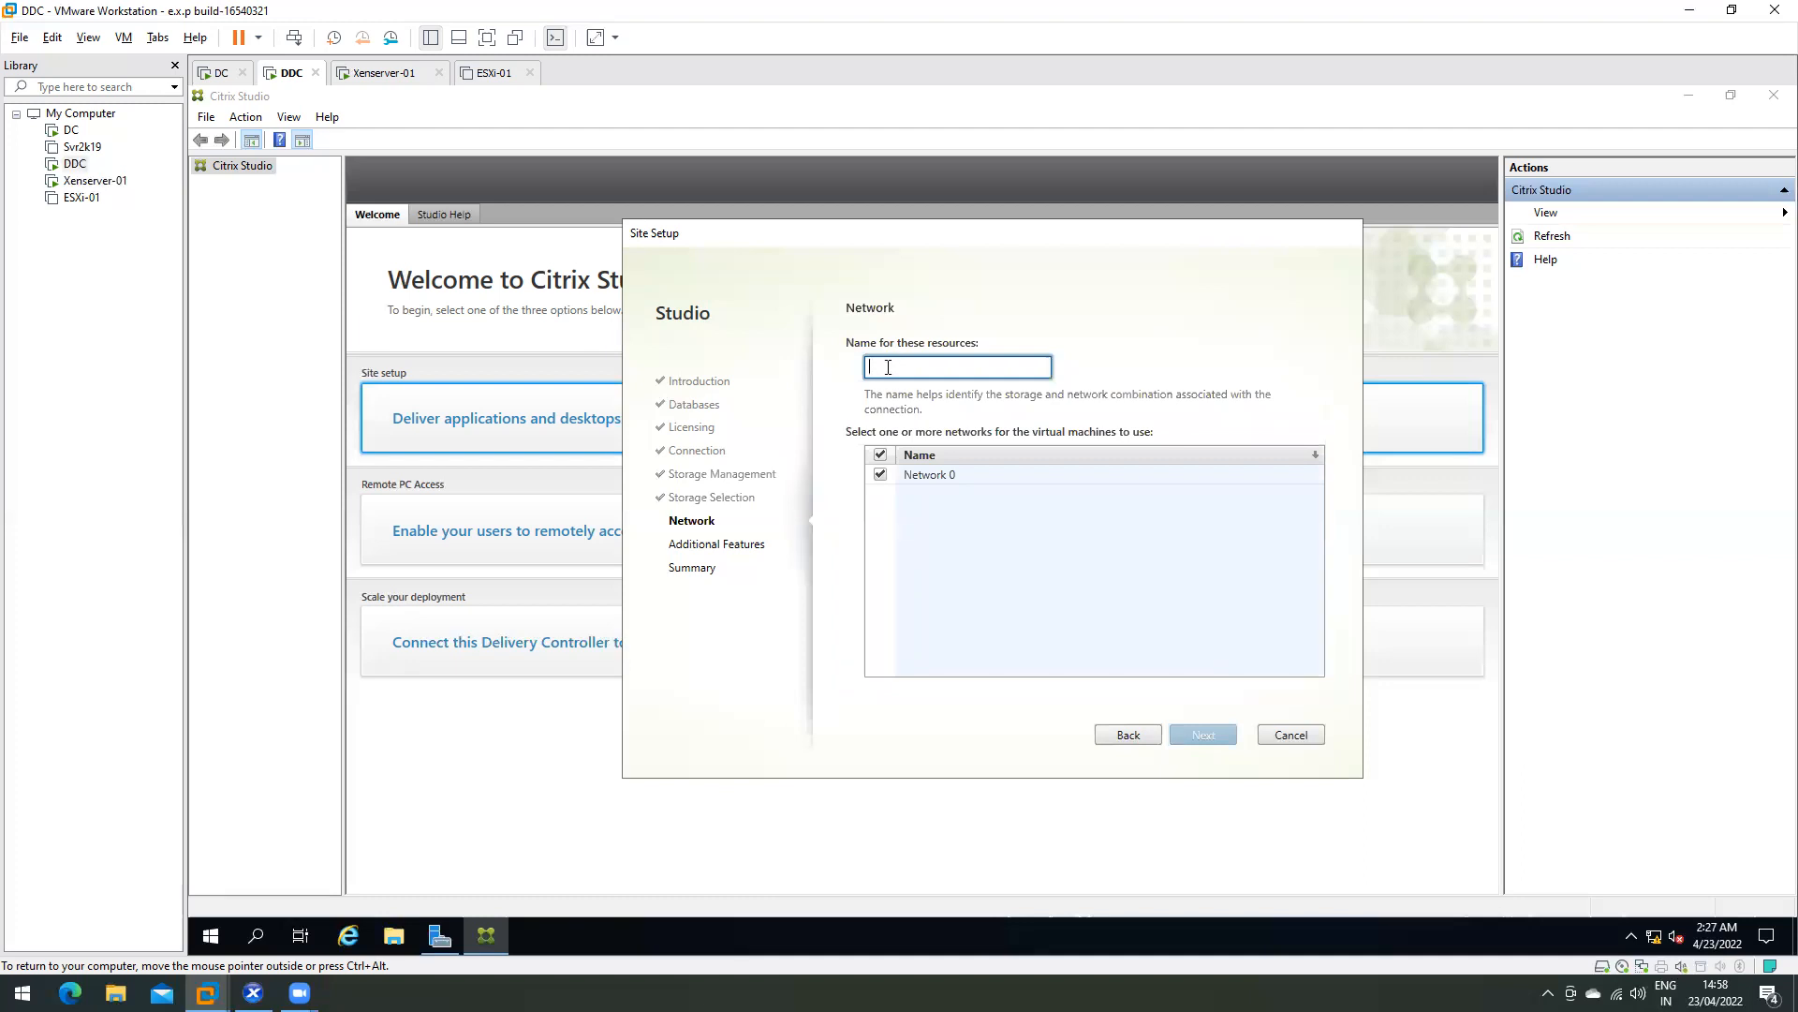
pyautogui.write('Xe')
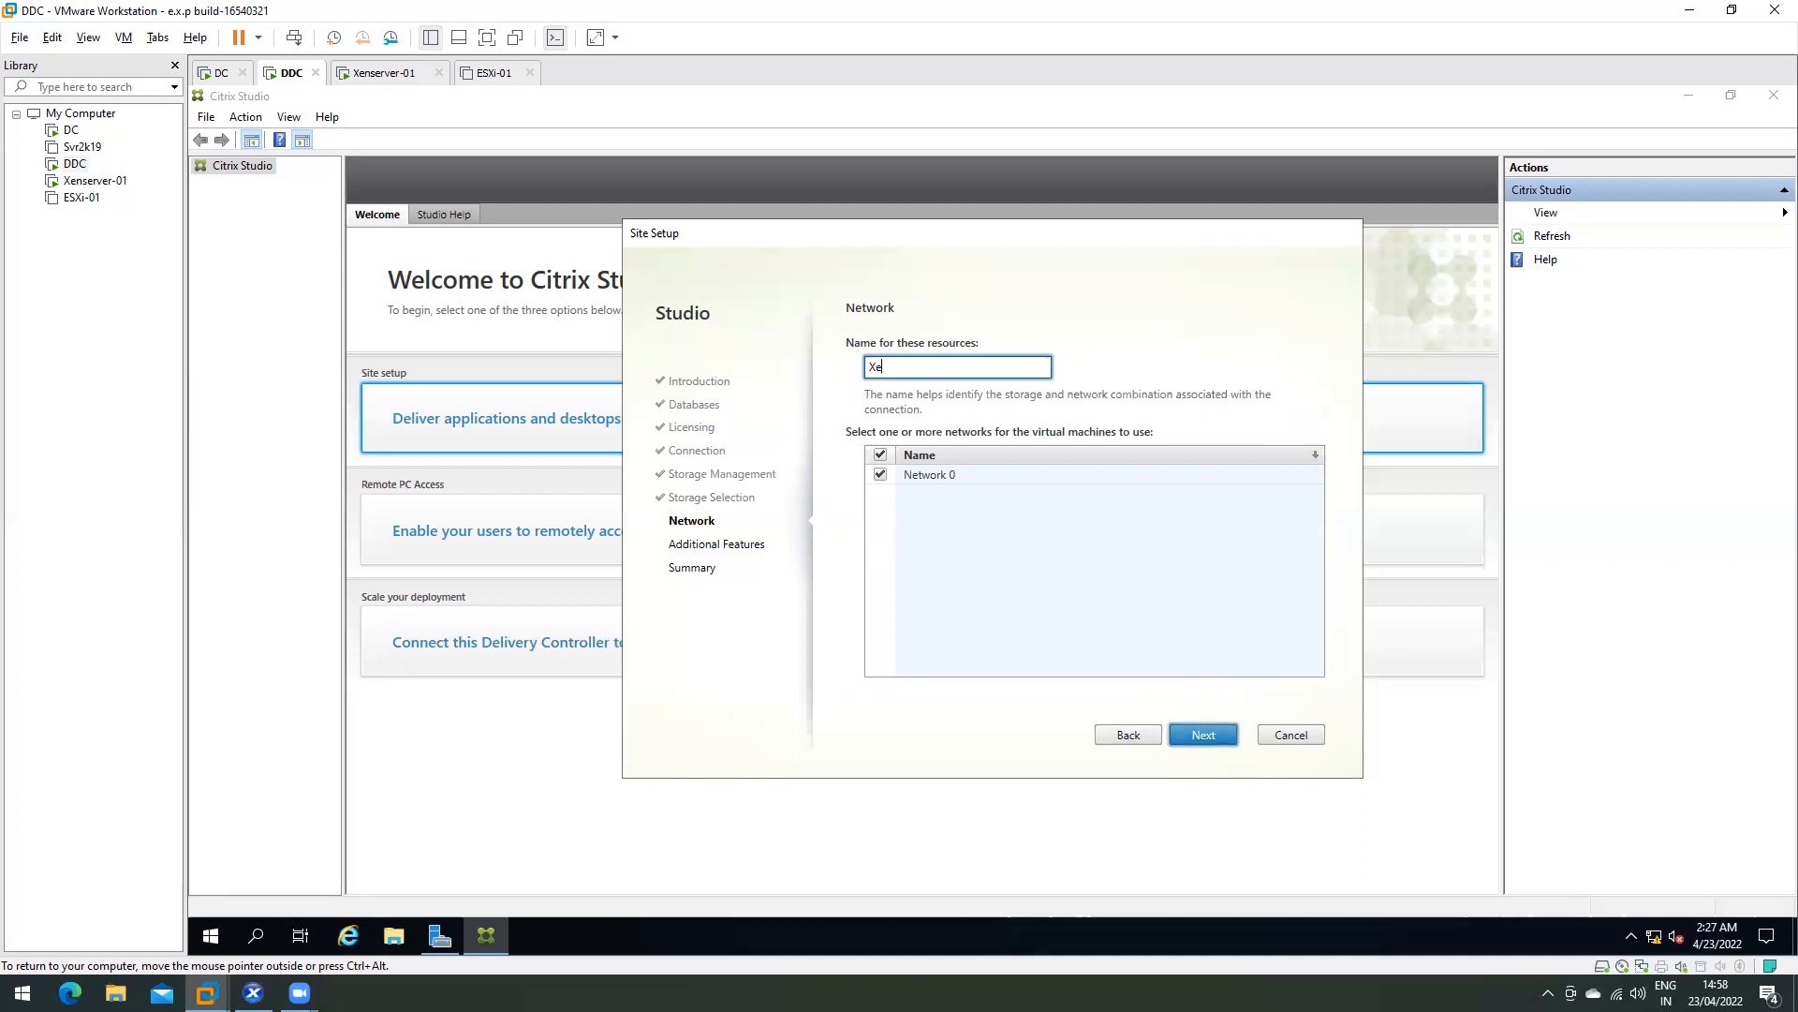
pyautogui.write('n-01')
pyautogui.hotkey('ctrl', 'a')
pyautogui.click(883, 366)
pyautogui.hotkey('ctrl', 'a')
pyautogui.click(918, 372)
# - On Additional Features, toggle App-V Publishing on and back off, leaving it unchecked
pyautogui.click(1197, 733)
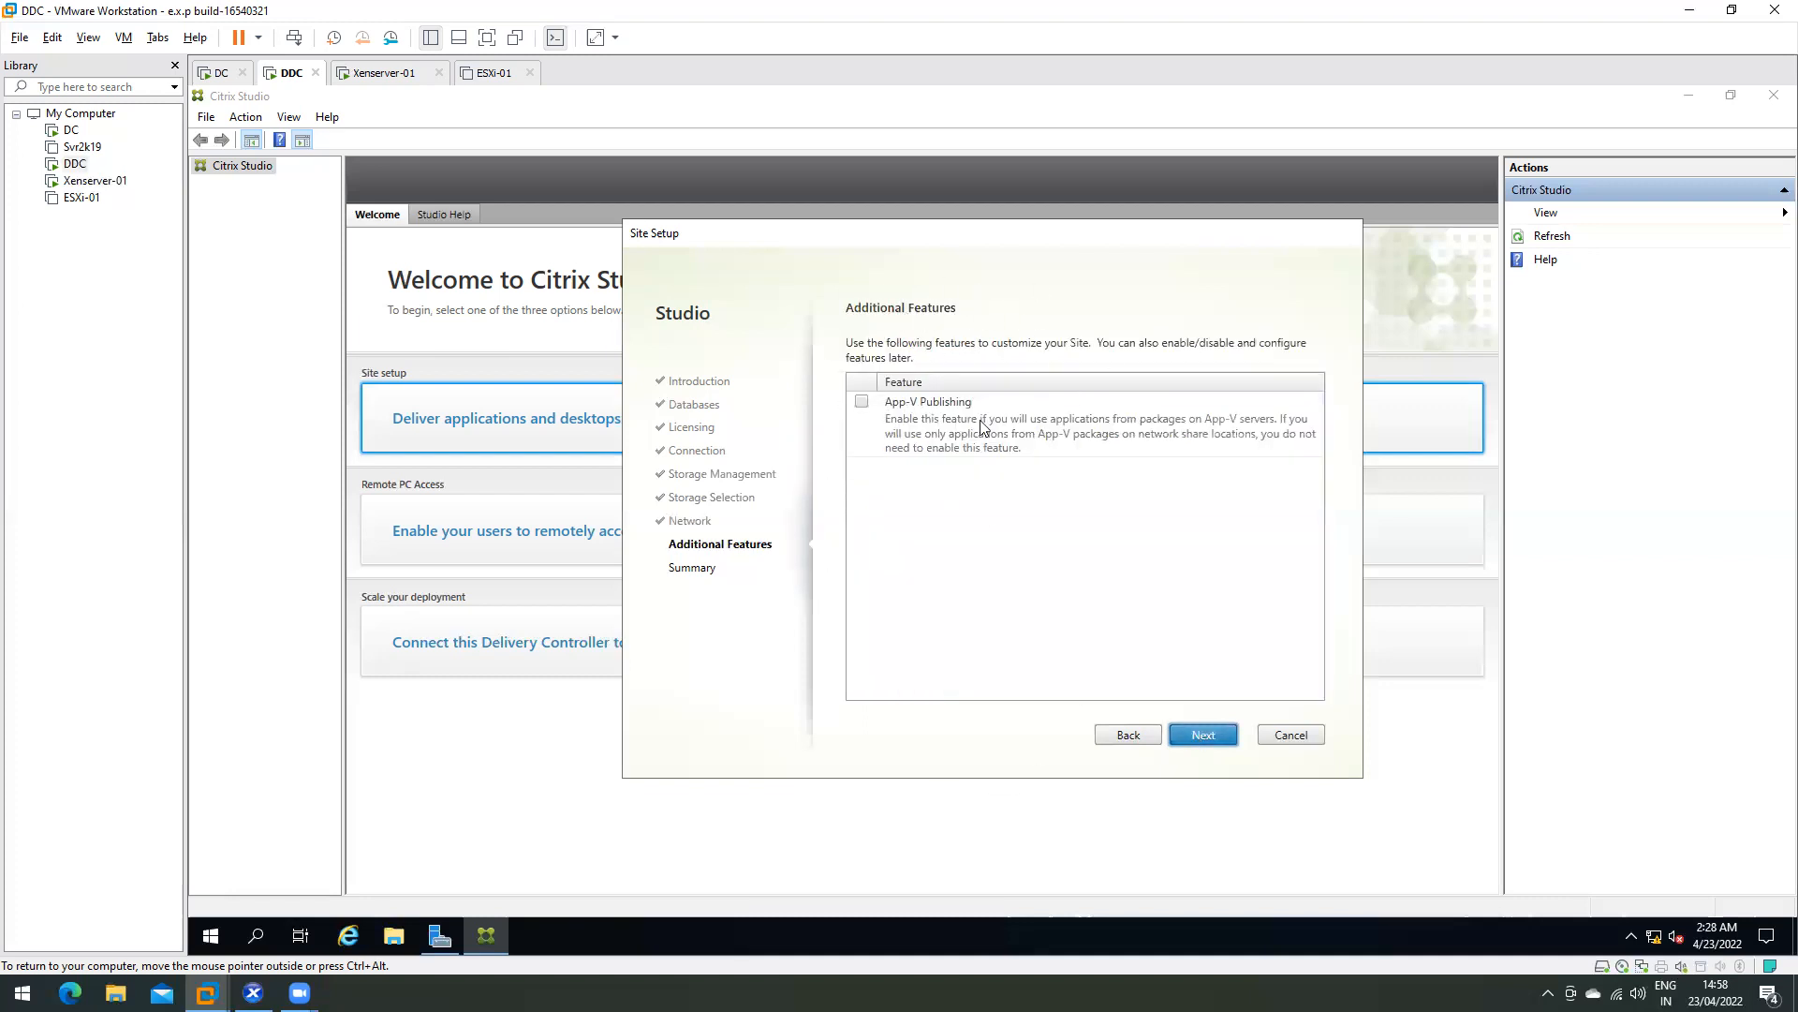
pyautogui.click(862, 403)
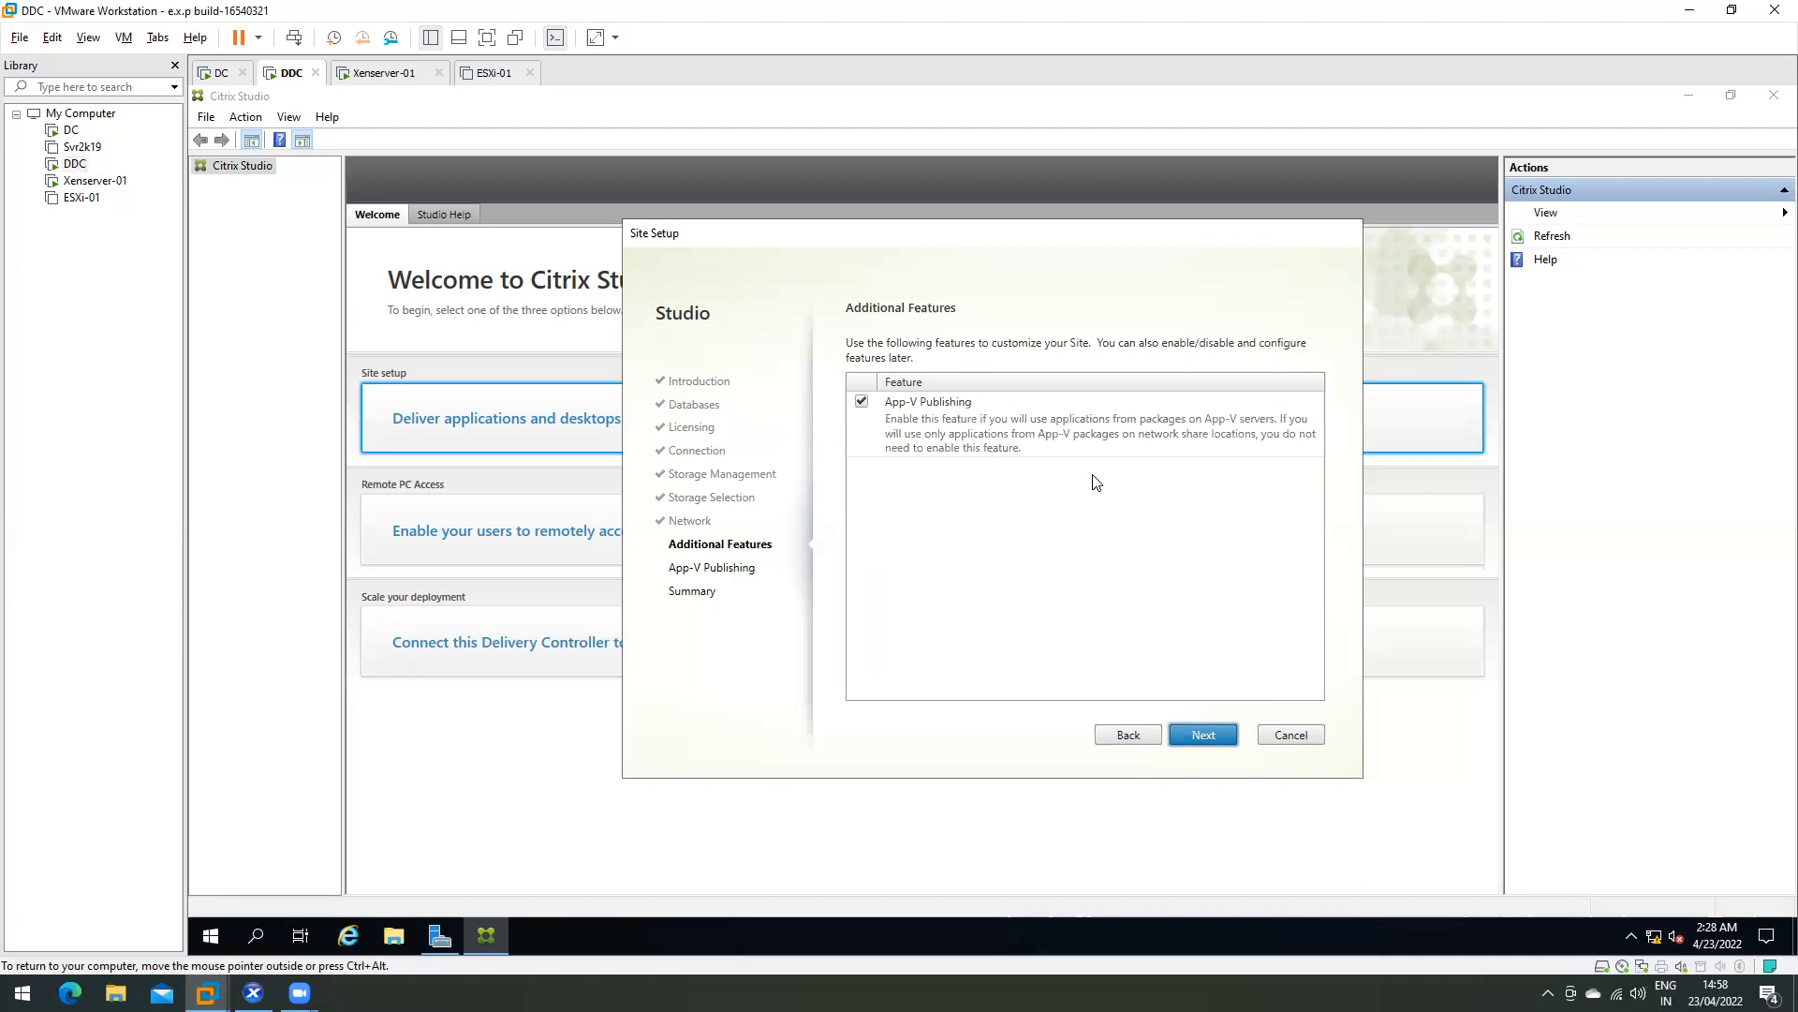
pyautogui.click(862, 403)
# - Review the Summary for site Indore: localhost:27000 licensing, connection Xenserver-01, Network 0
pyautogui.click(1190, 734)
pyautogui.scroll(-1, 987, 479)
pyautogui.scroll(1, 987, 478)
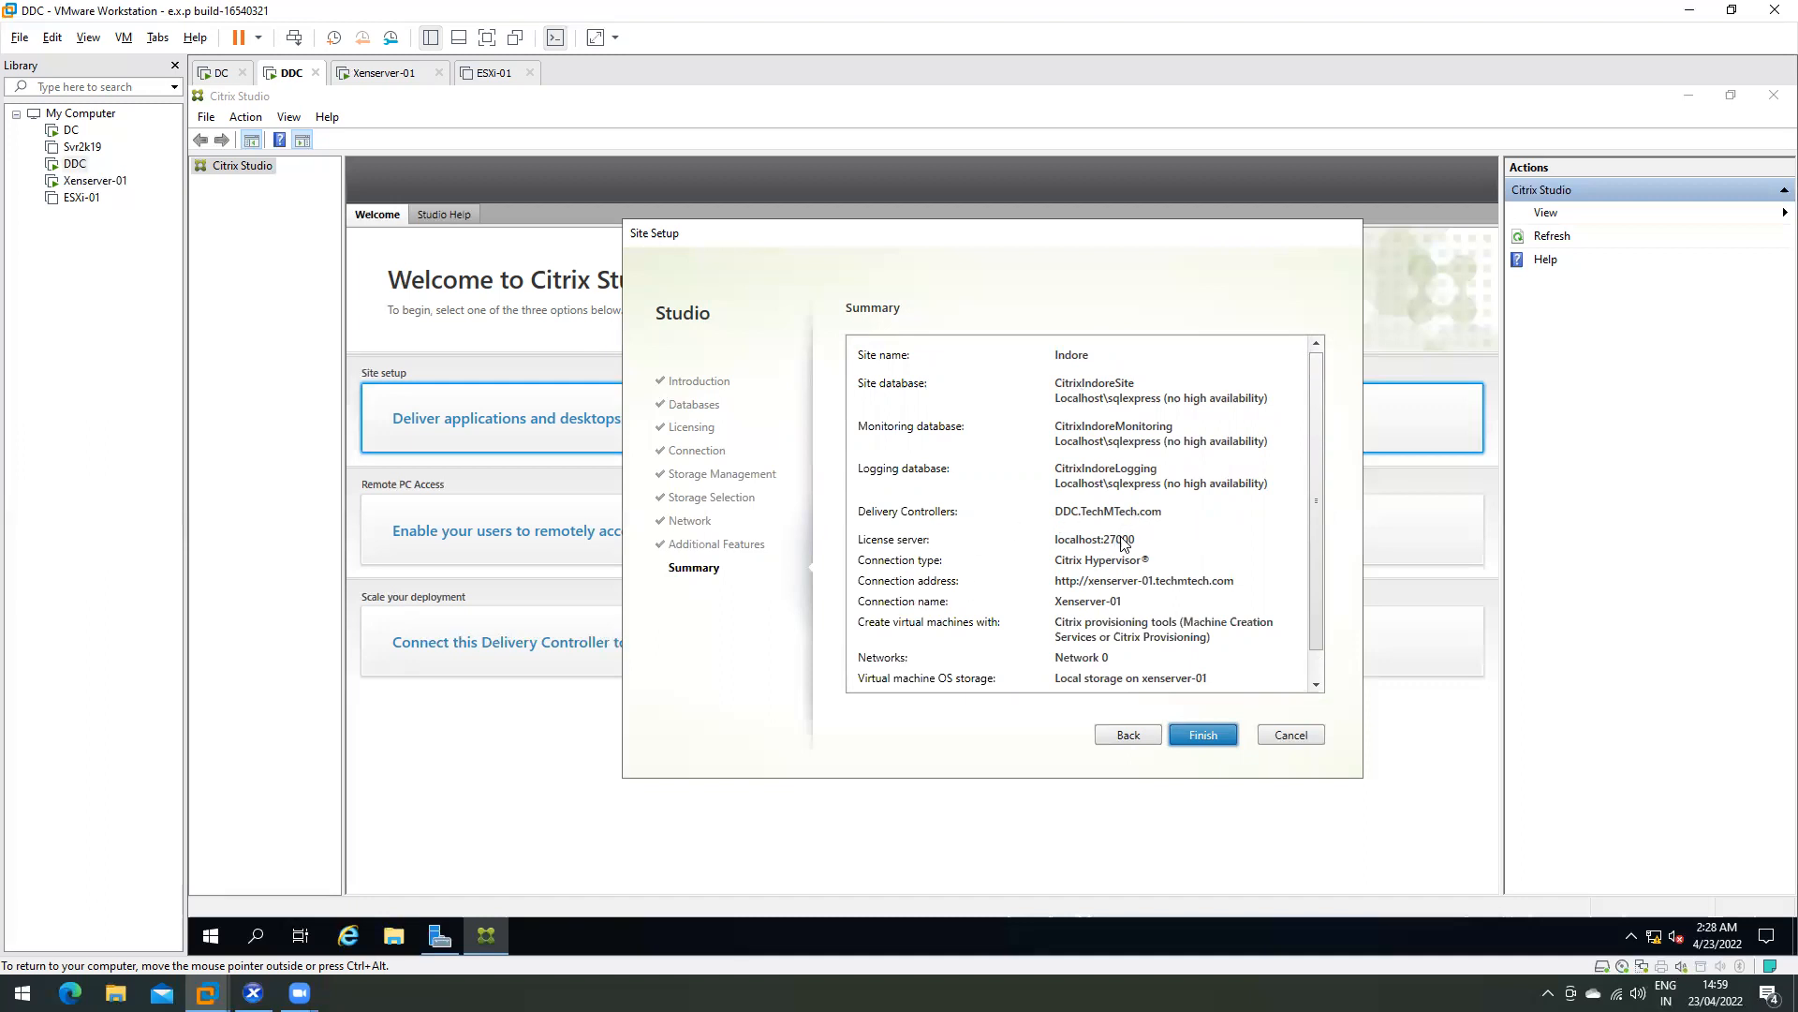
pyautogui.scroll(-1, 1124, 542)
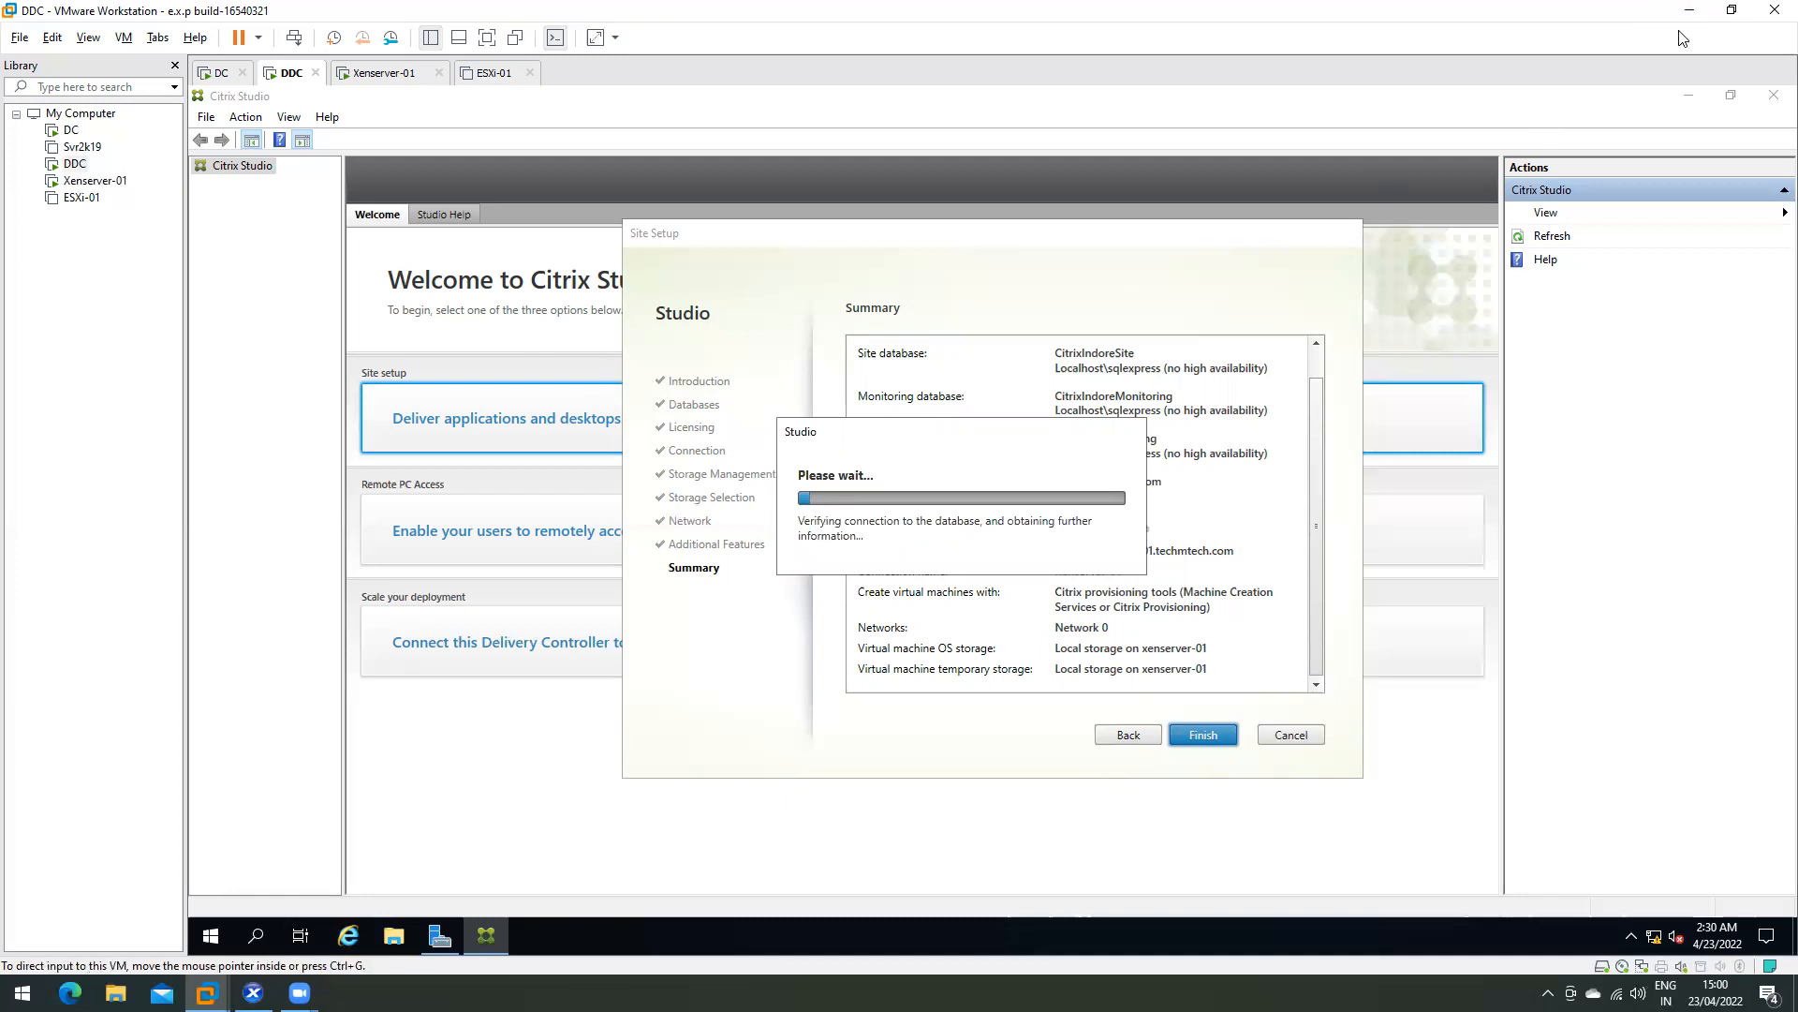
# - Switch to the Xenserver-01 console showing management address 192.168.10.52
pyautogui.click(395, 80)
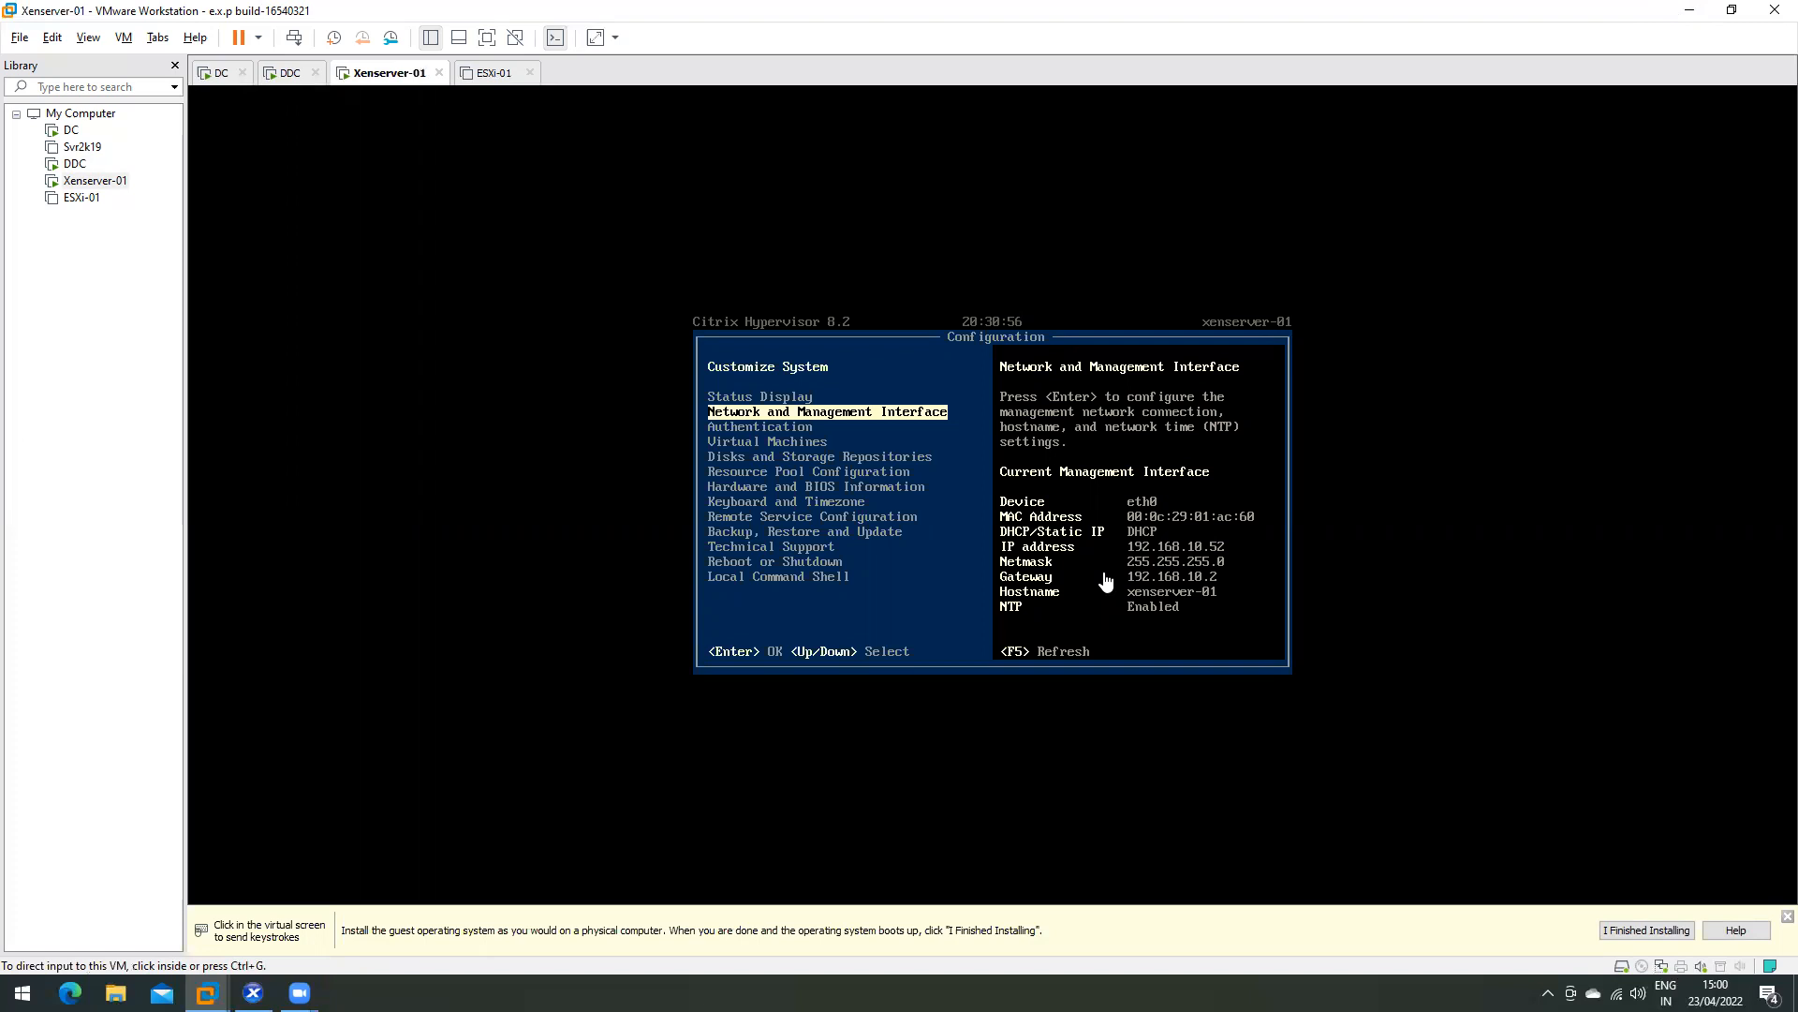
# - Remove the stale xenserver-01 (192.168.10.51) entry from XenCenter, then return to the Xenserver-01 console
pyautogui.click(1689, 10)
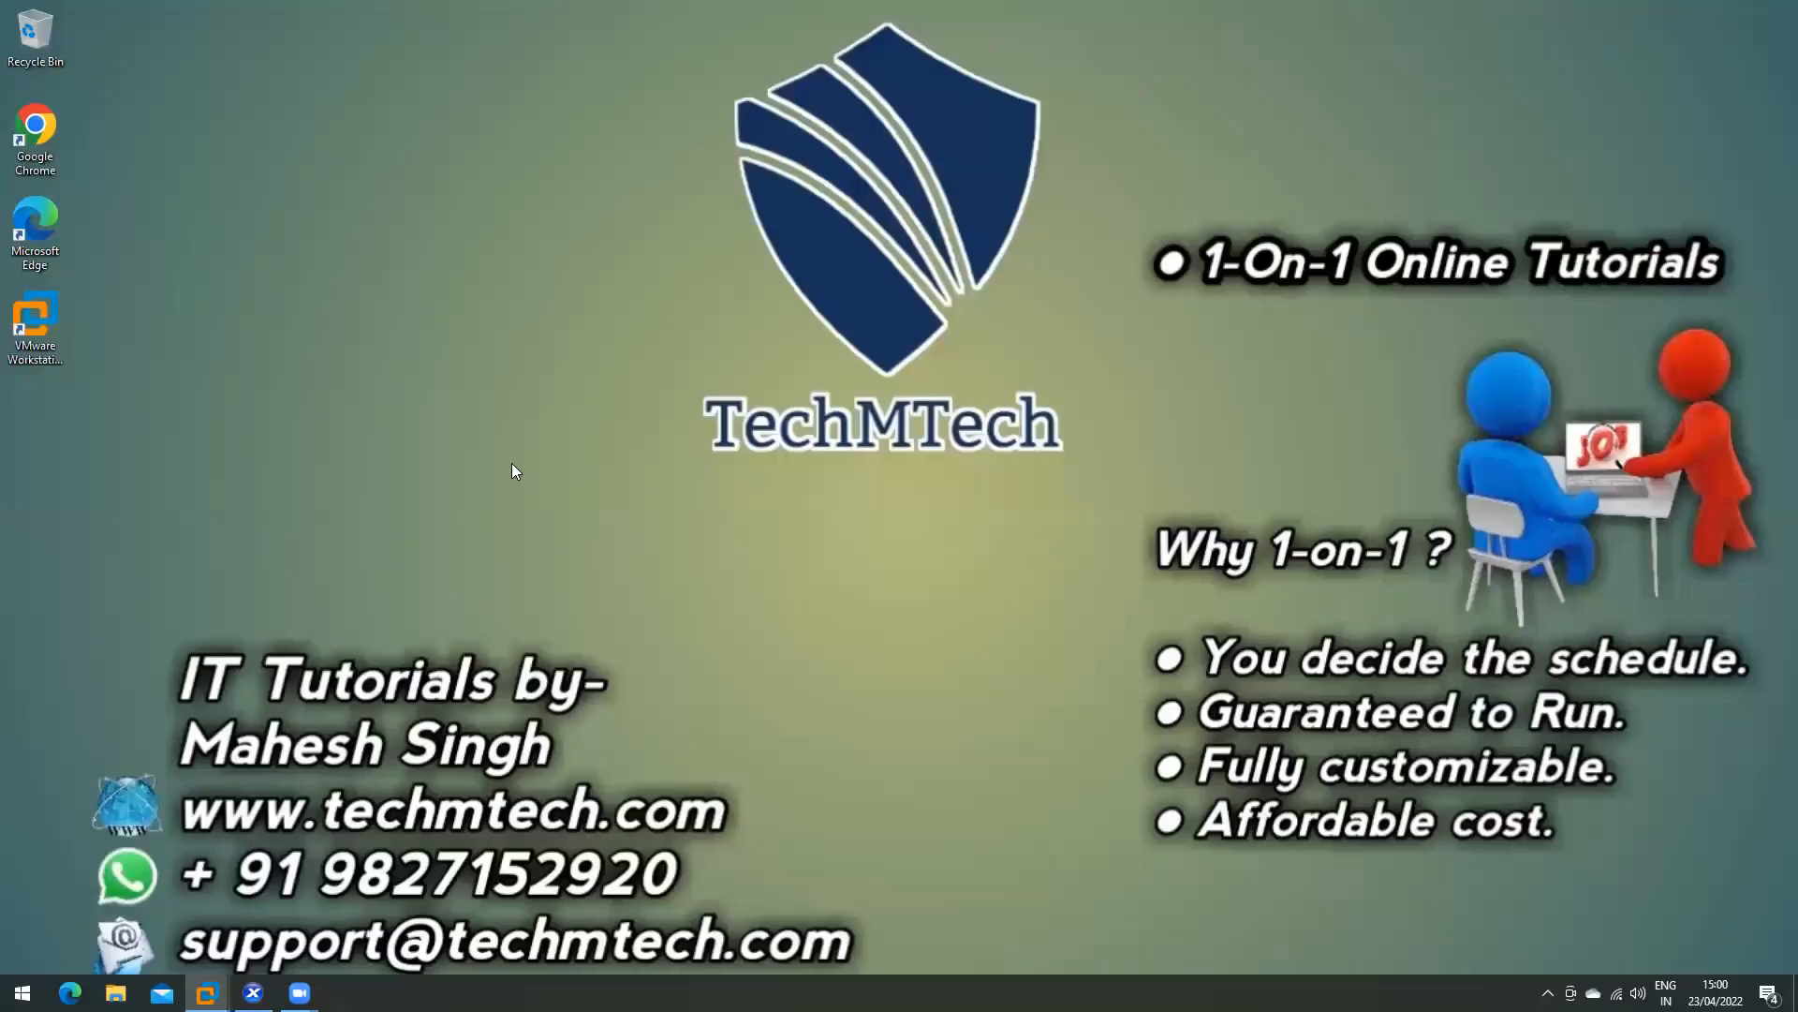
pyautogui.click(253, 993)
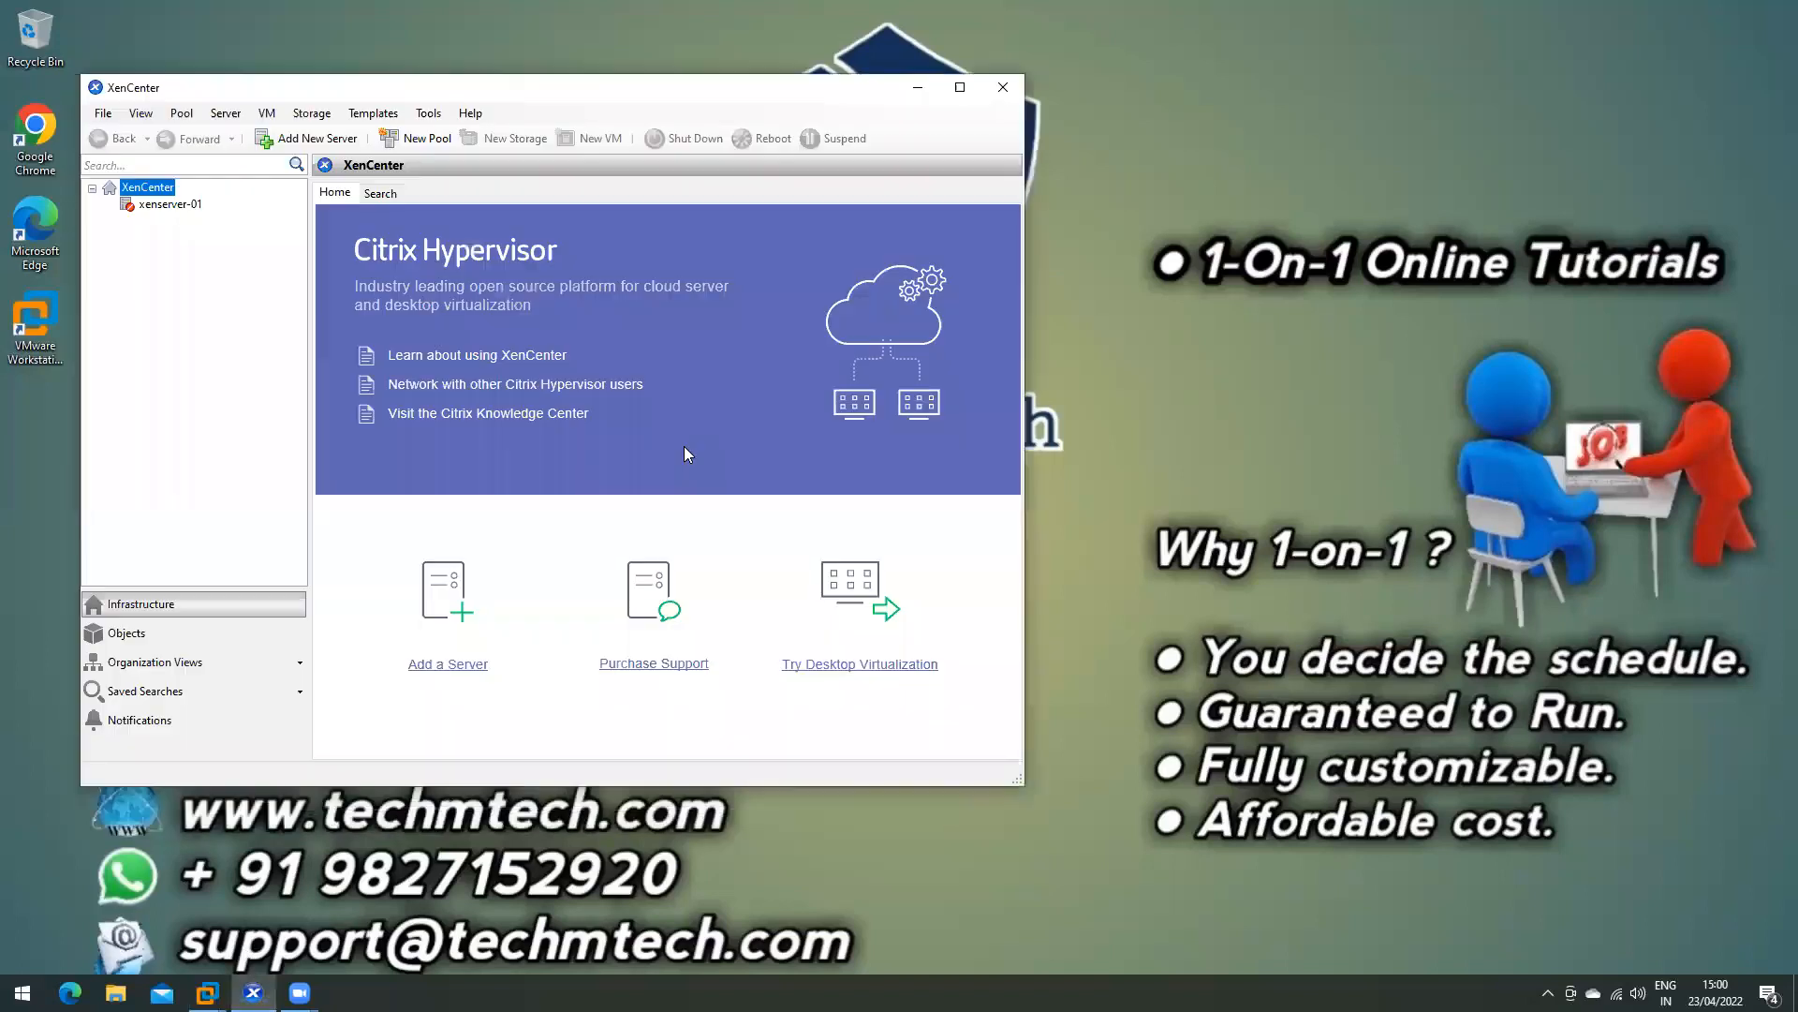
pyautogui.moveTo(524, 88); pyautogui.dragTo(705, 87)
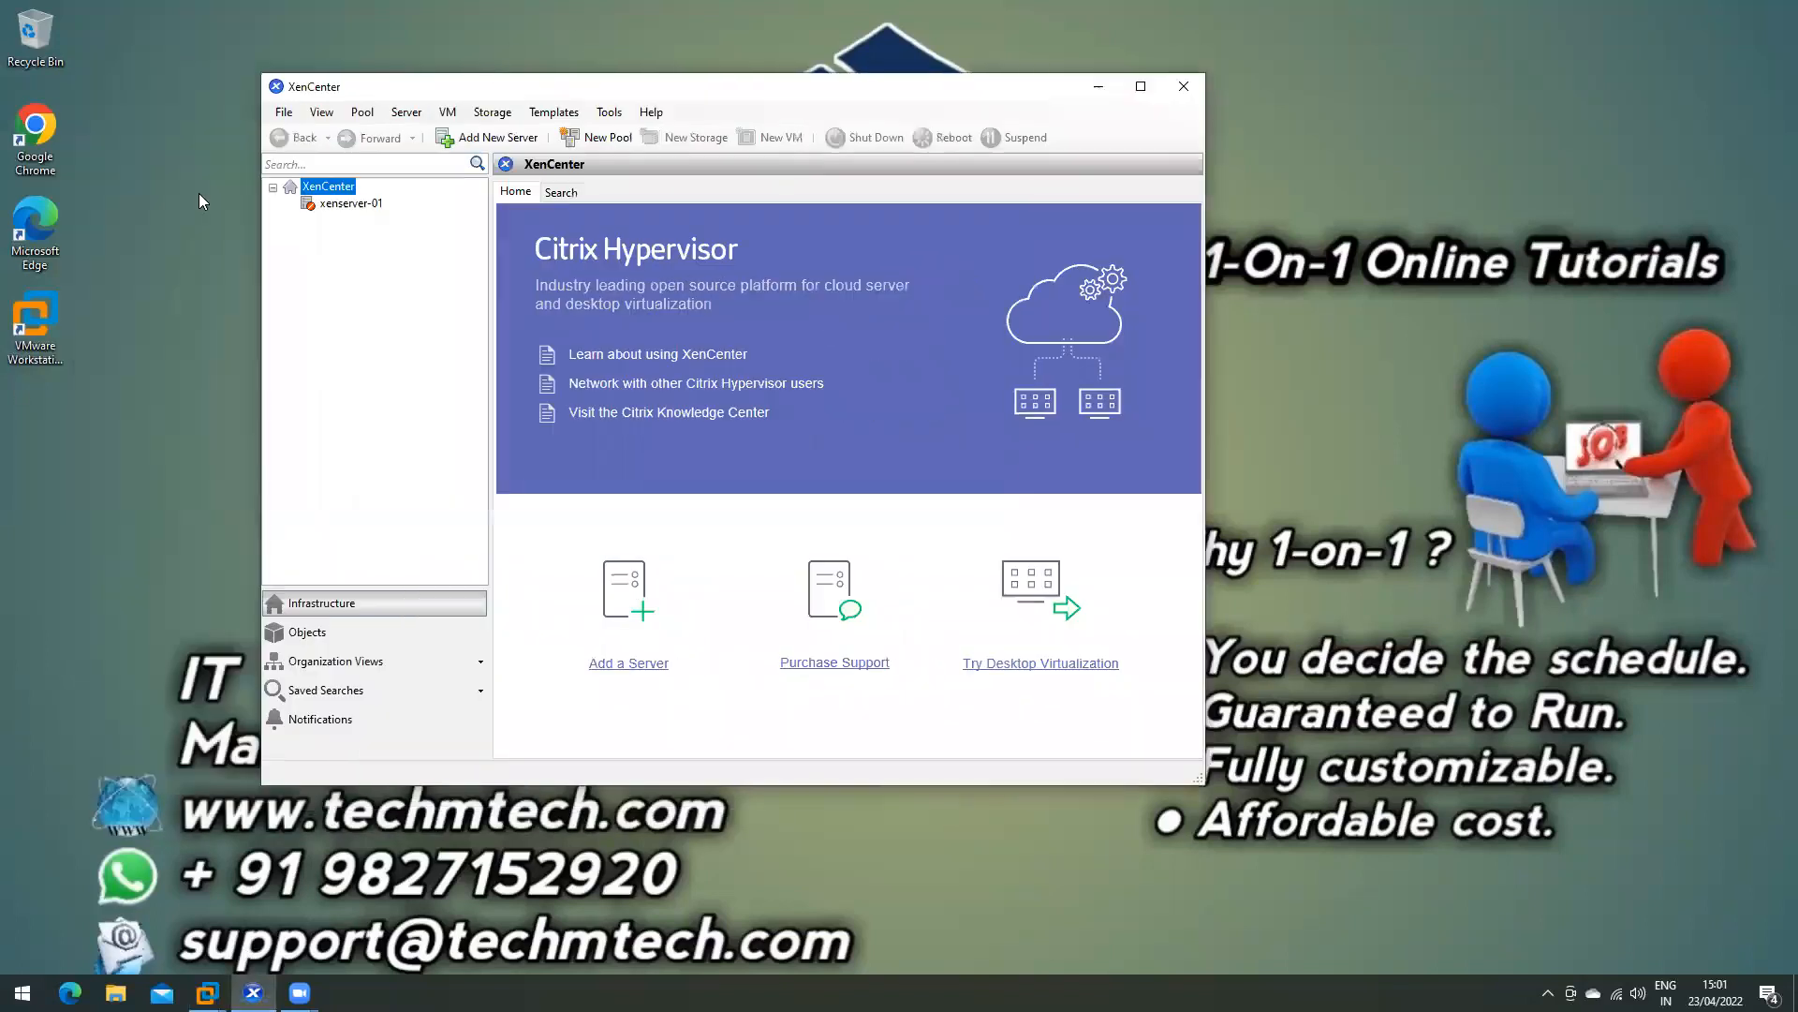
pyautogui.click(337, 206)
pyautogui.rightClick(337, 206)
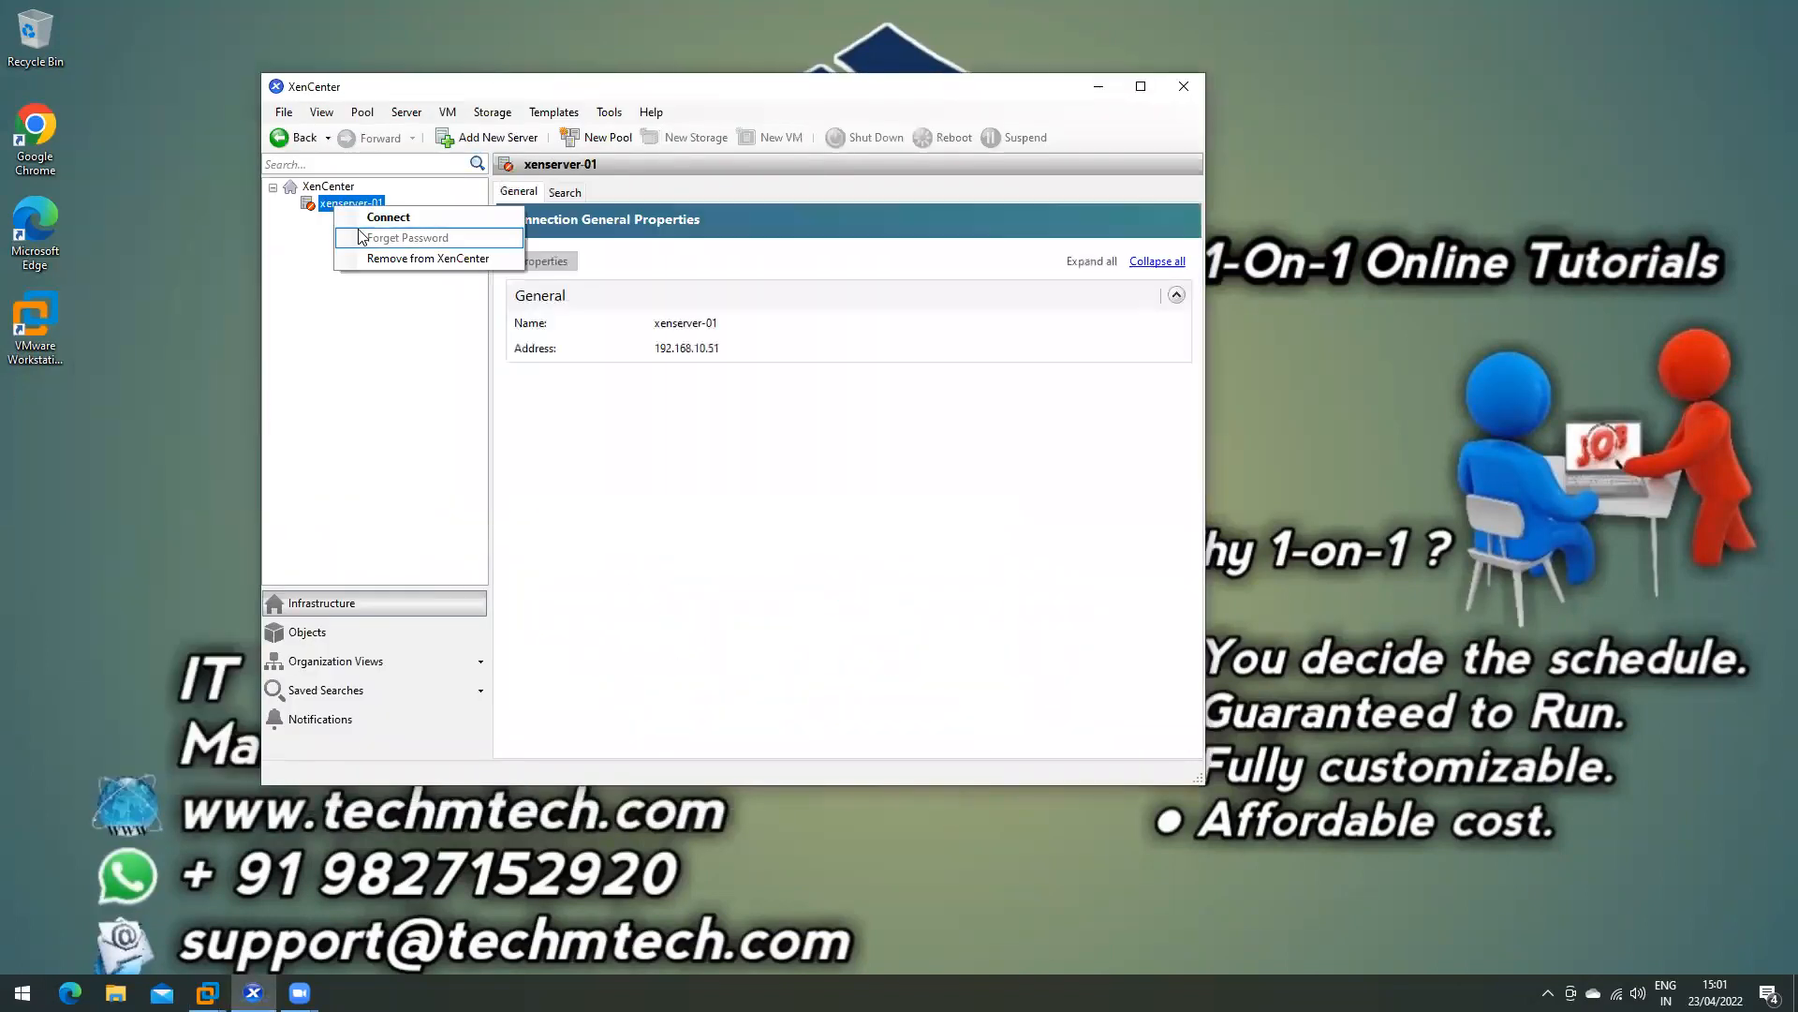
pyautogui.click(789, 445)
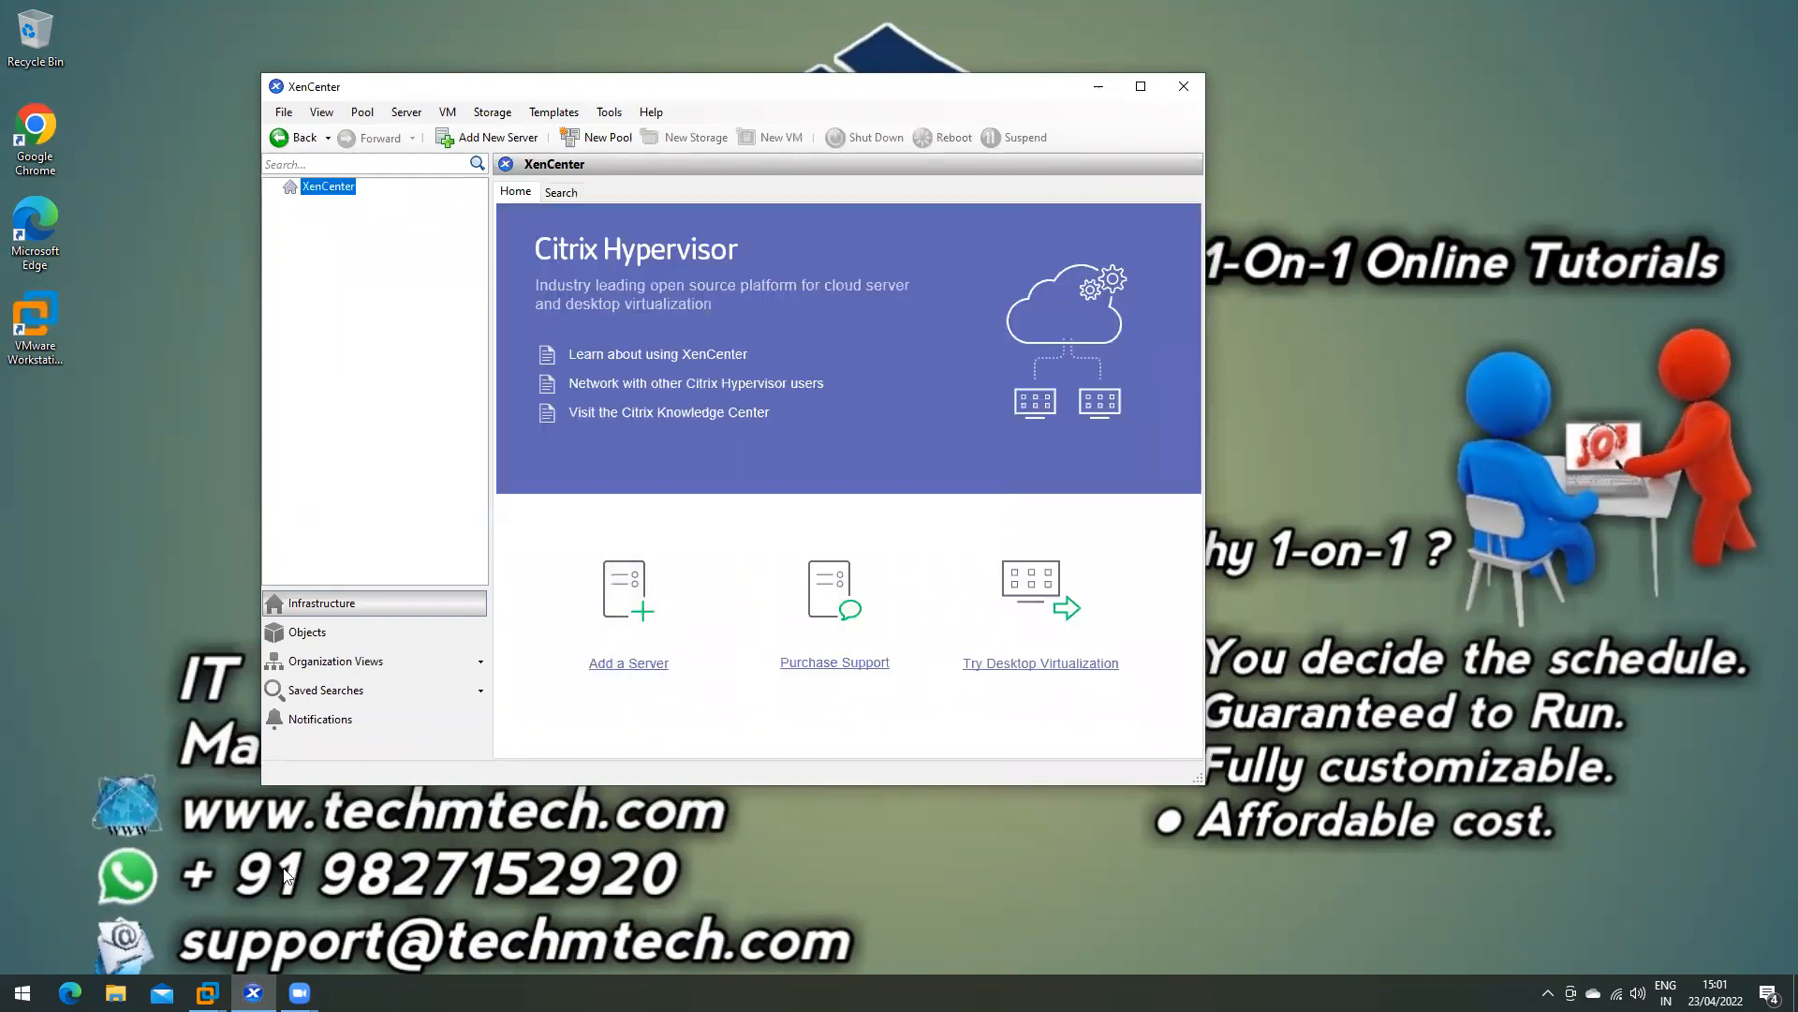
pyautogui.moveTo(207, 992)
pyautogui.click(487, 870)
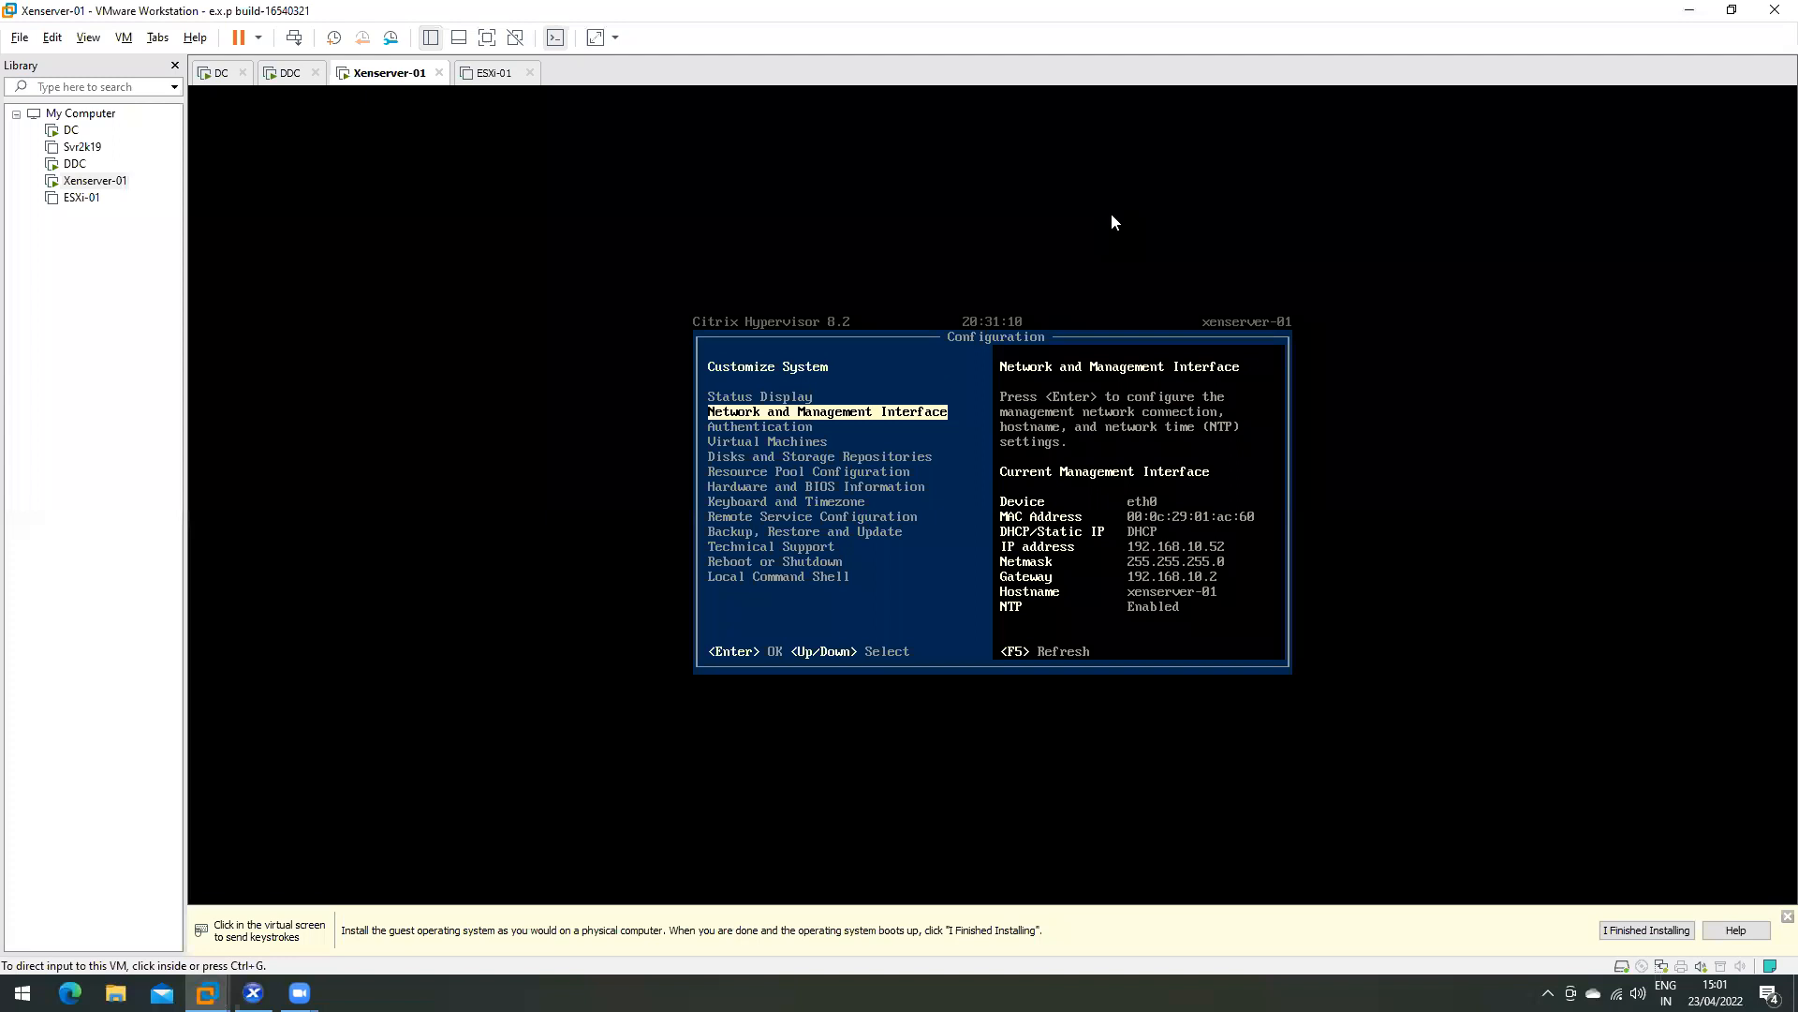
# - Browse the Xenserver-01 console's Customize System menu with the arrow keys
pyautogui.click(951, 476)
pyautogui.press('Down')
pyautogui.press('Down')
pyautogui.press('Down')
pyautogui.press('Down')
pyautogui.press('Down')
pyautogui.press('Down')
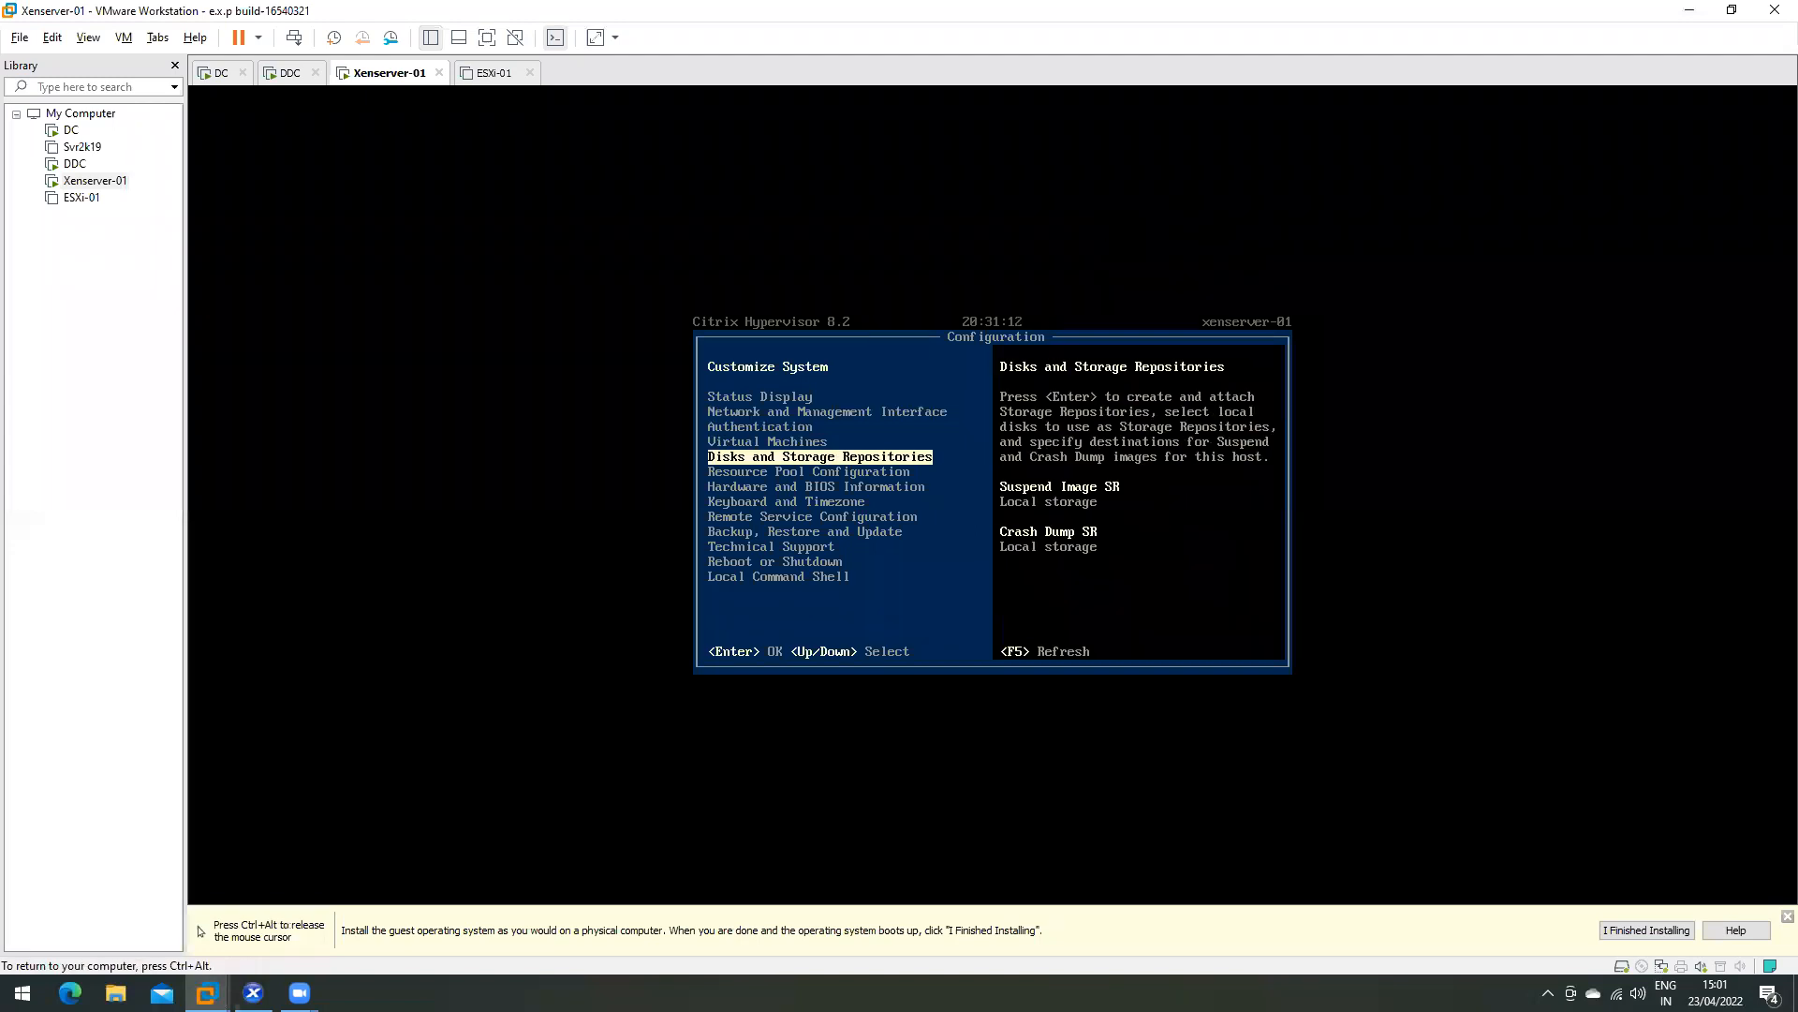
pyautogui.press('Down')
pyautogui.press('Down')
pyautogui.press('Down')
pyautogui.press('Up')
pyautogui.press('Up')
pyautogui.press('Up')
pyautogui.press('Up')
pyautogui.press('Up')
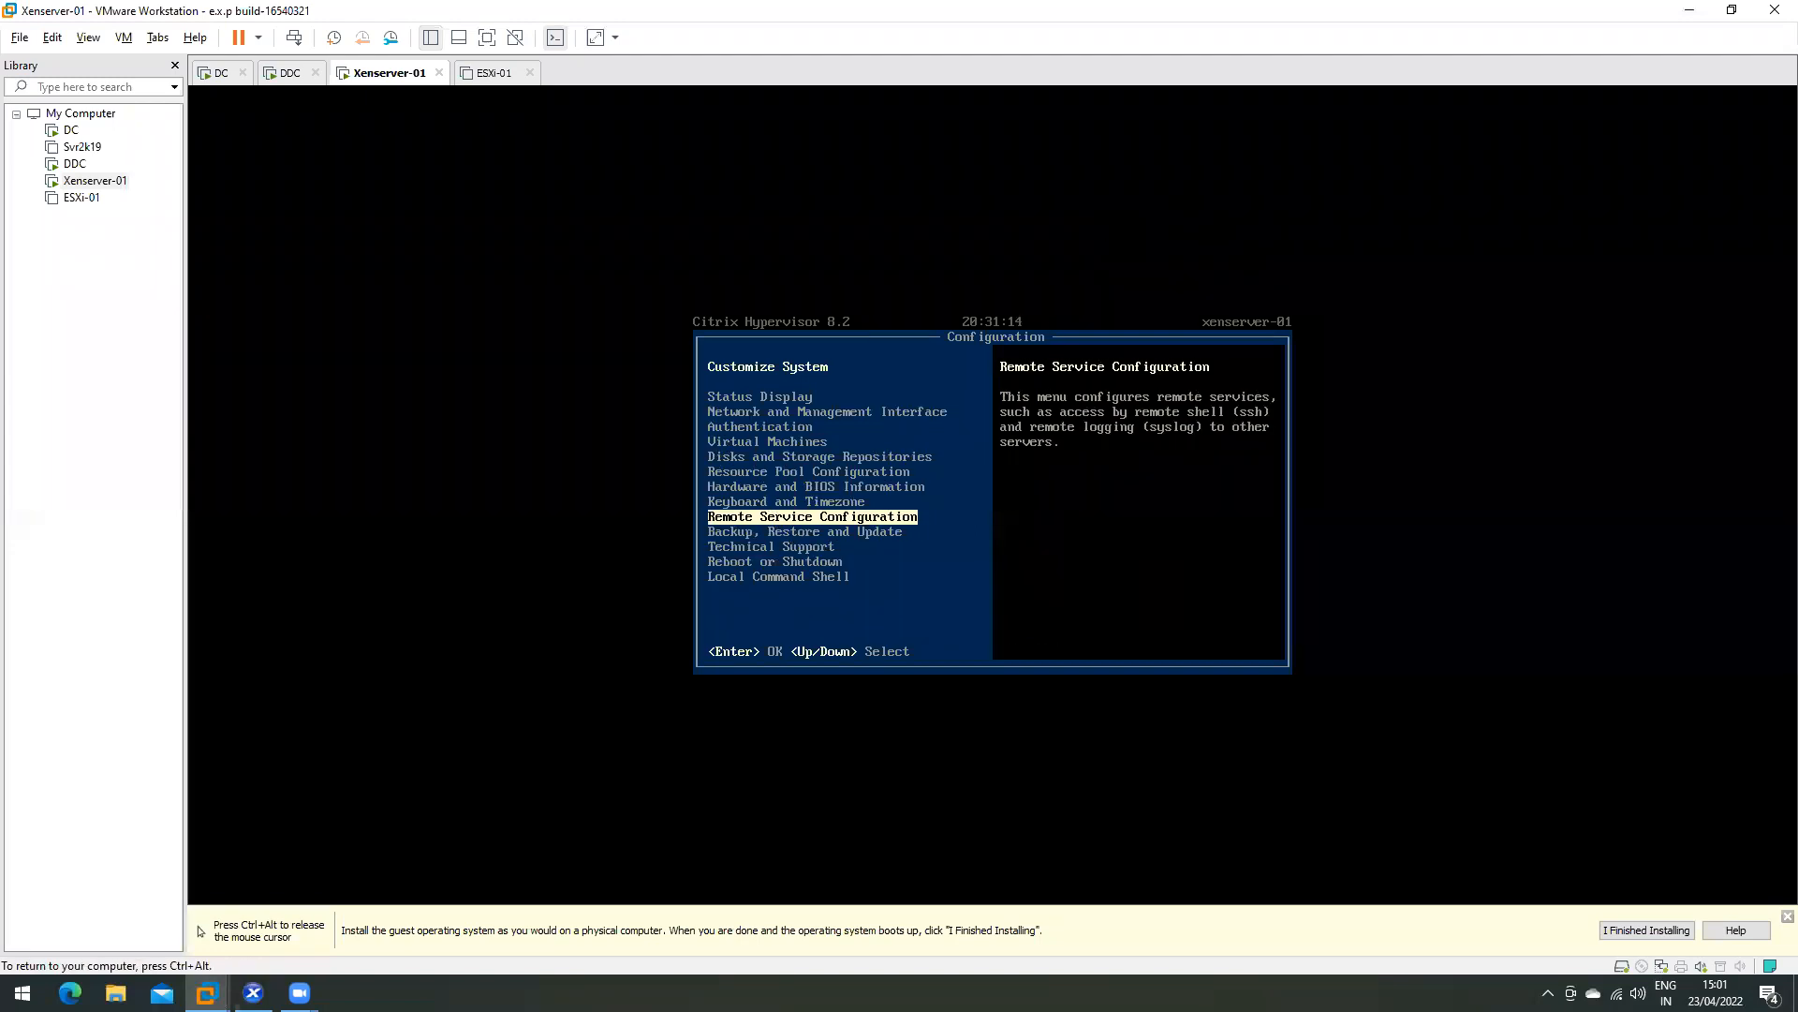
pyautogui.press('Up')
pyautogui.press('Up')
pyautogui.press('Up')
pyautogui.press('Up')
pyautogui.press('Up')
pyautogui.press('Up')
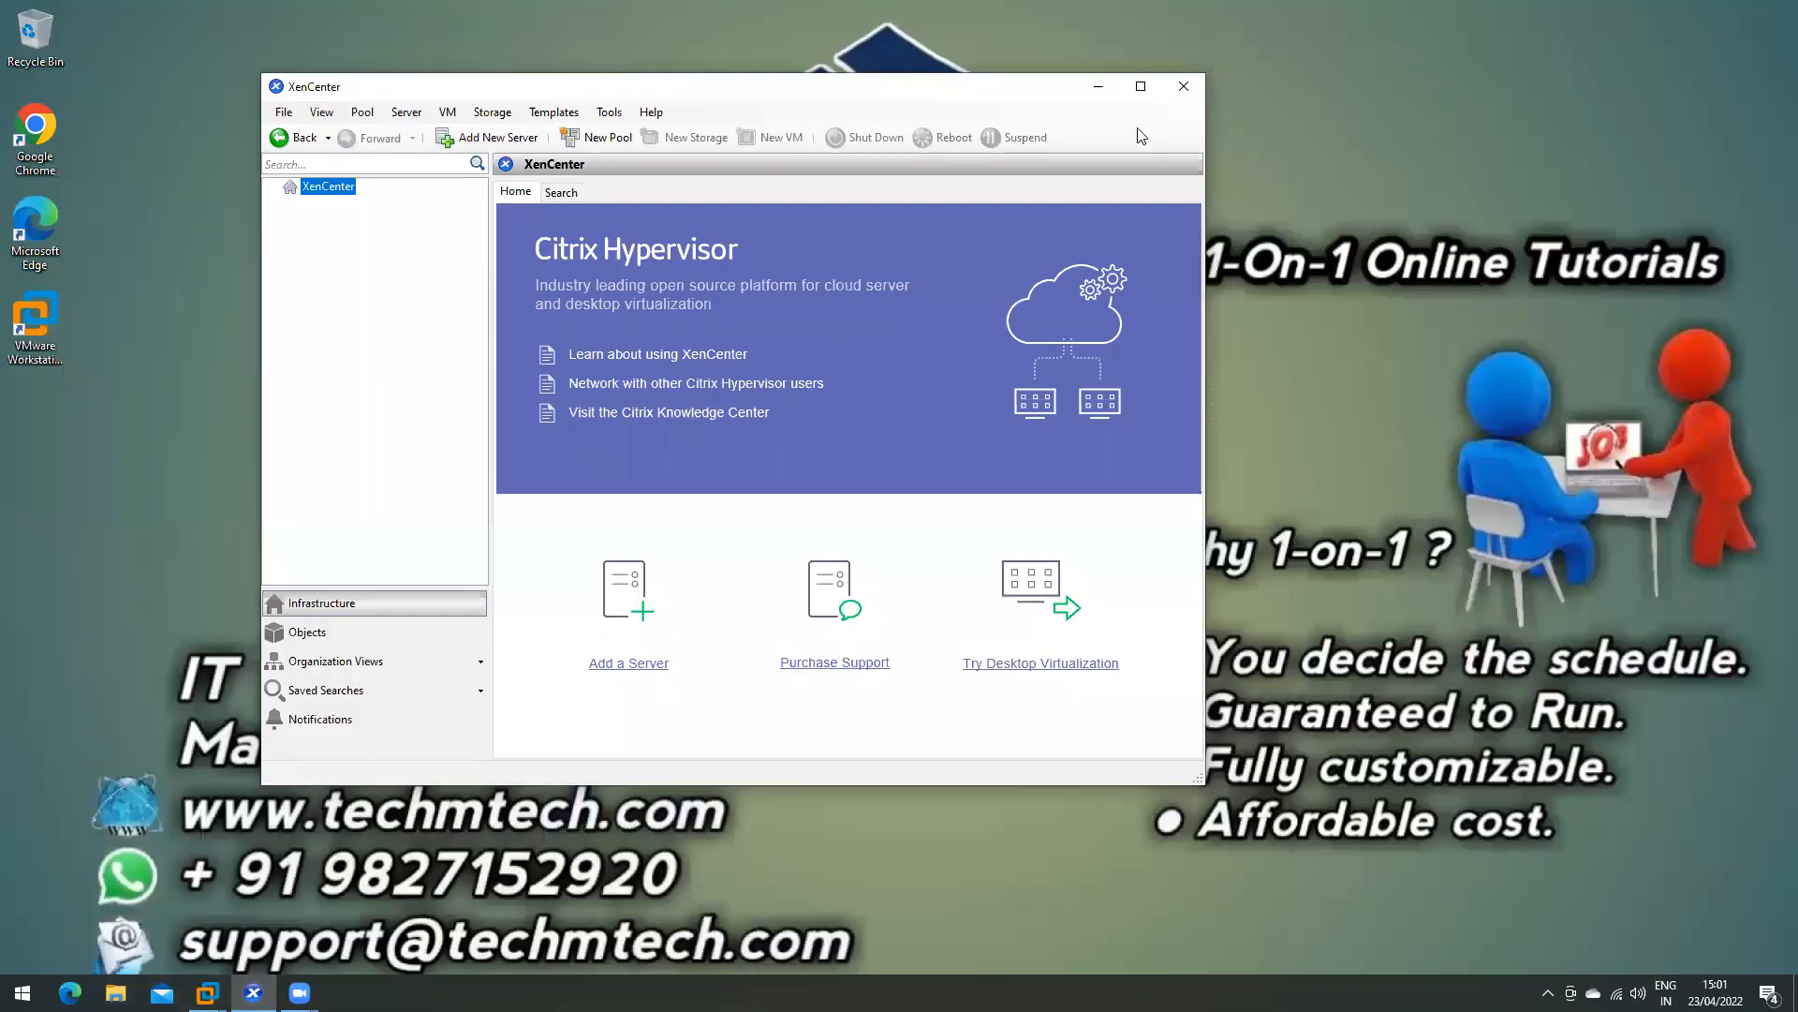
# - Maximise XenCenter and connect to the server at 192.168.10.52 as root with its password
pyautogui.click(1141, 87)
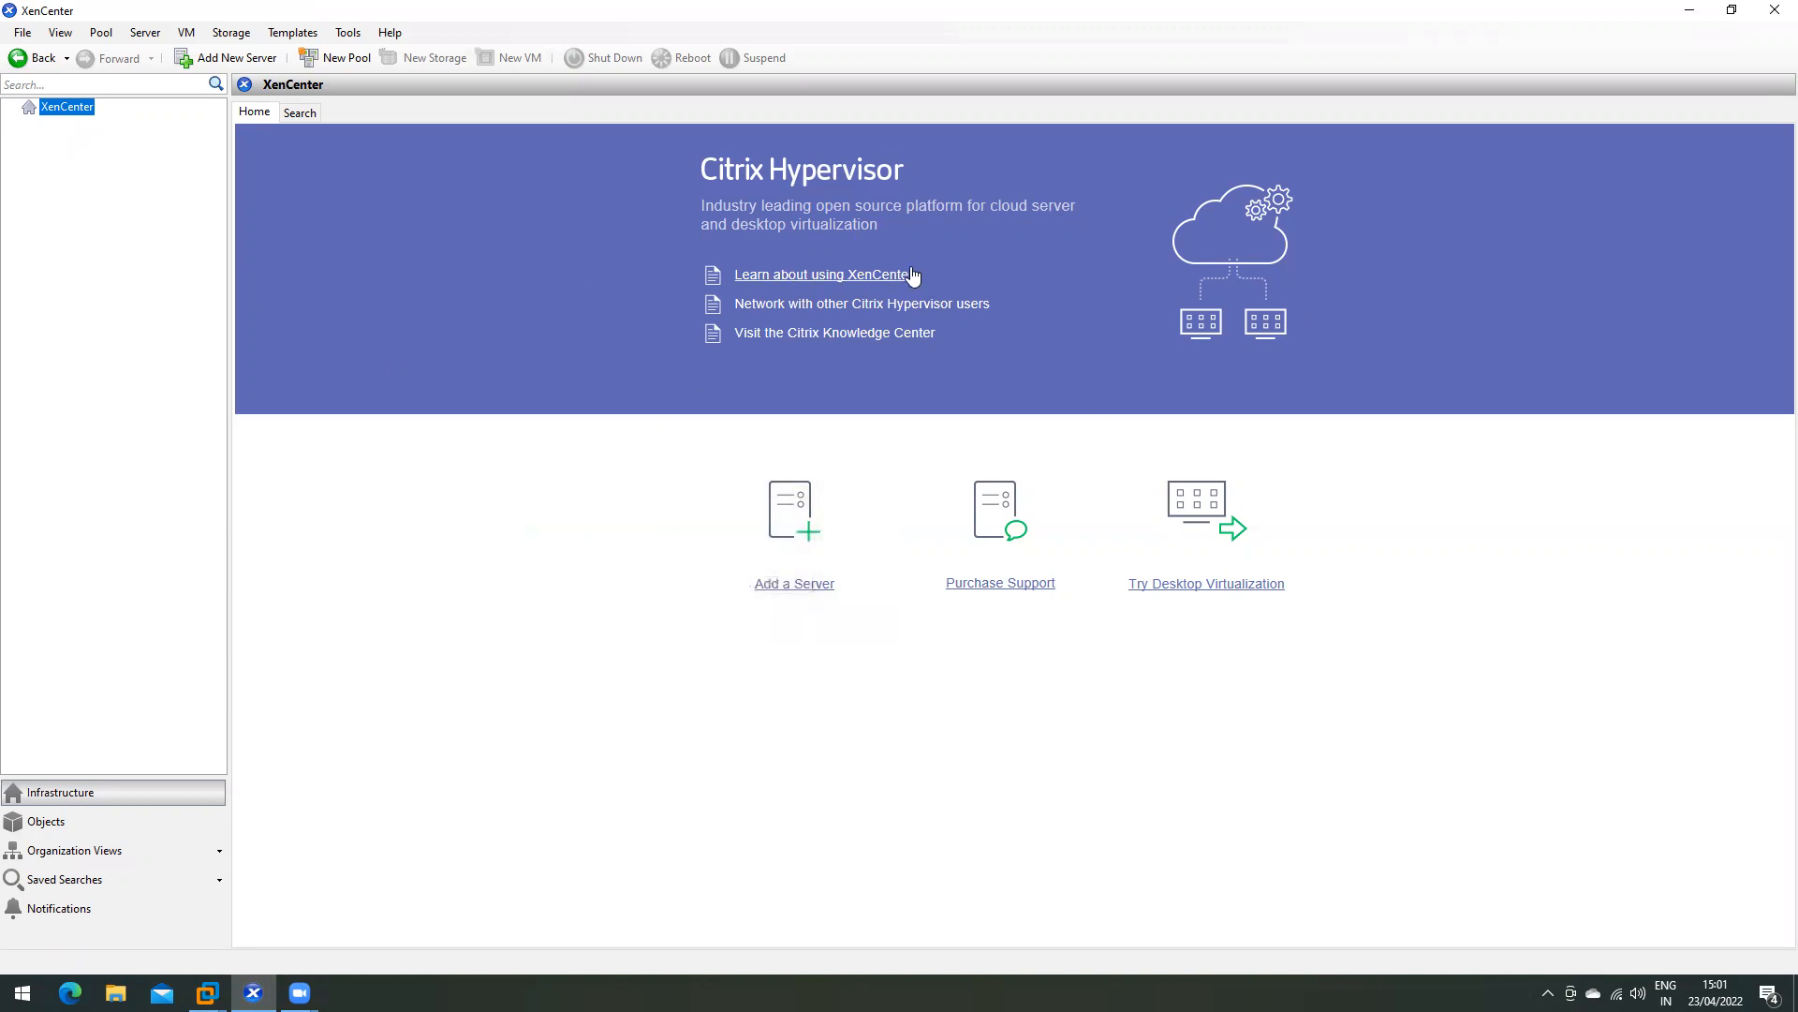
pyautogui.click(799, 575)
pyautogui.write('1')
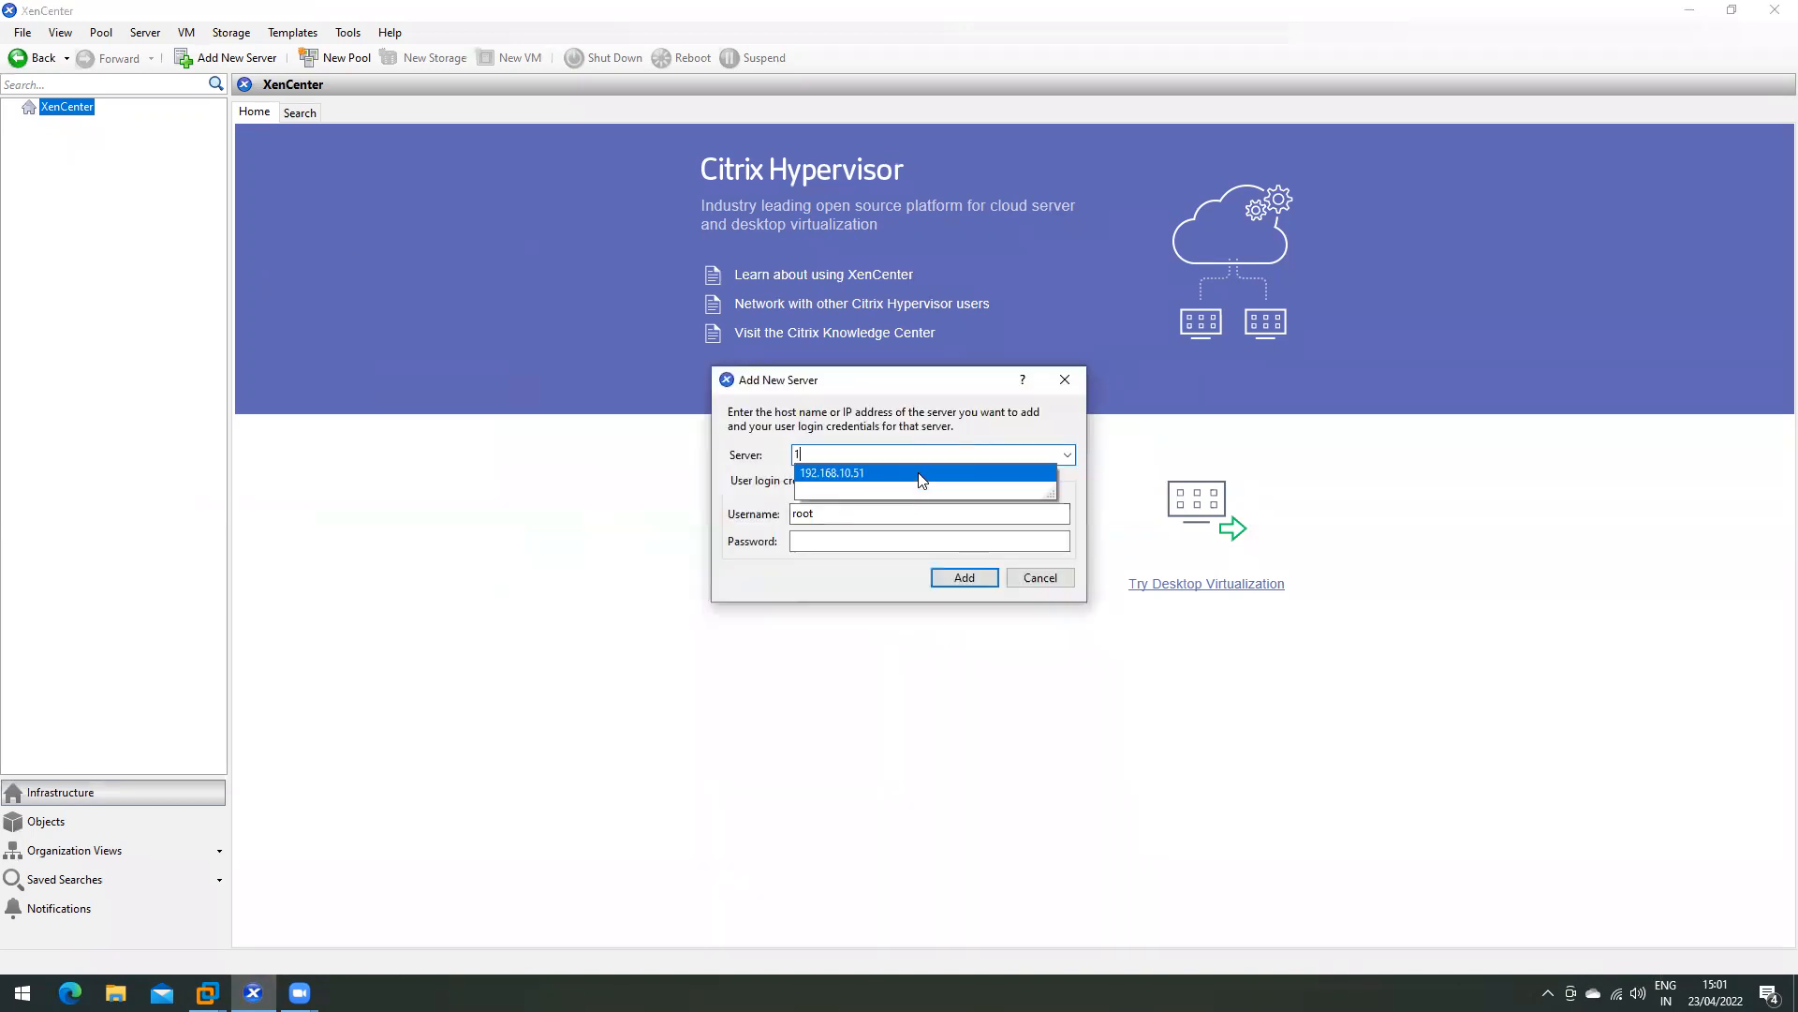
pyautogui.write('92.168.10.52')
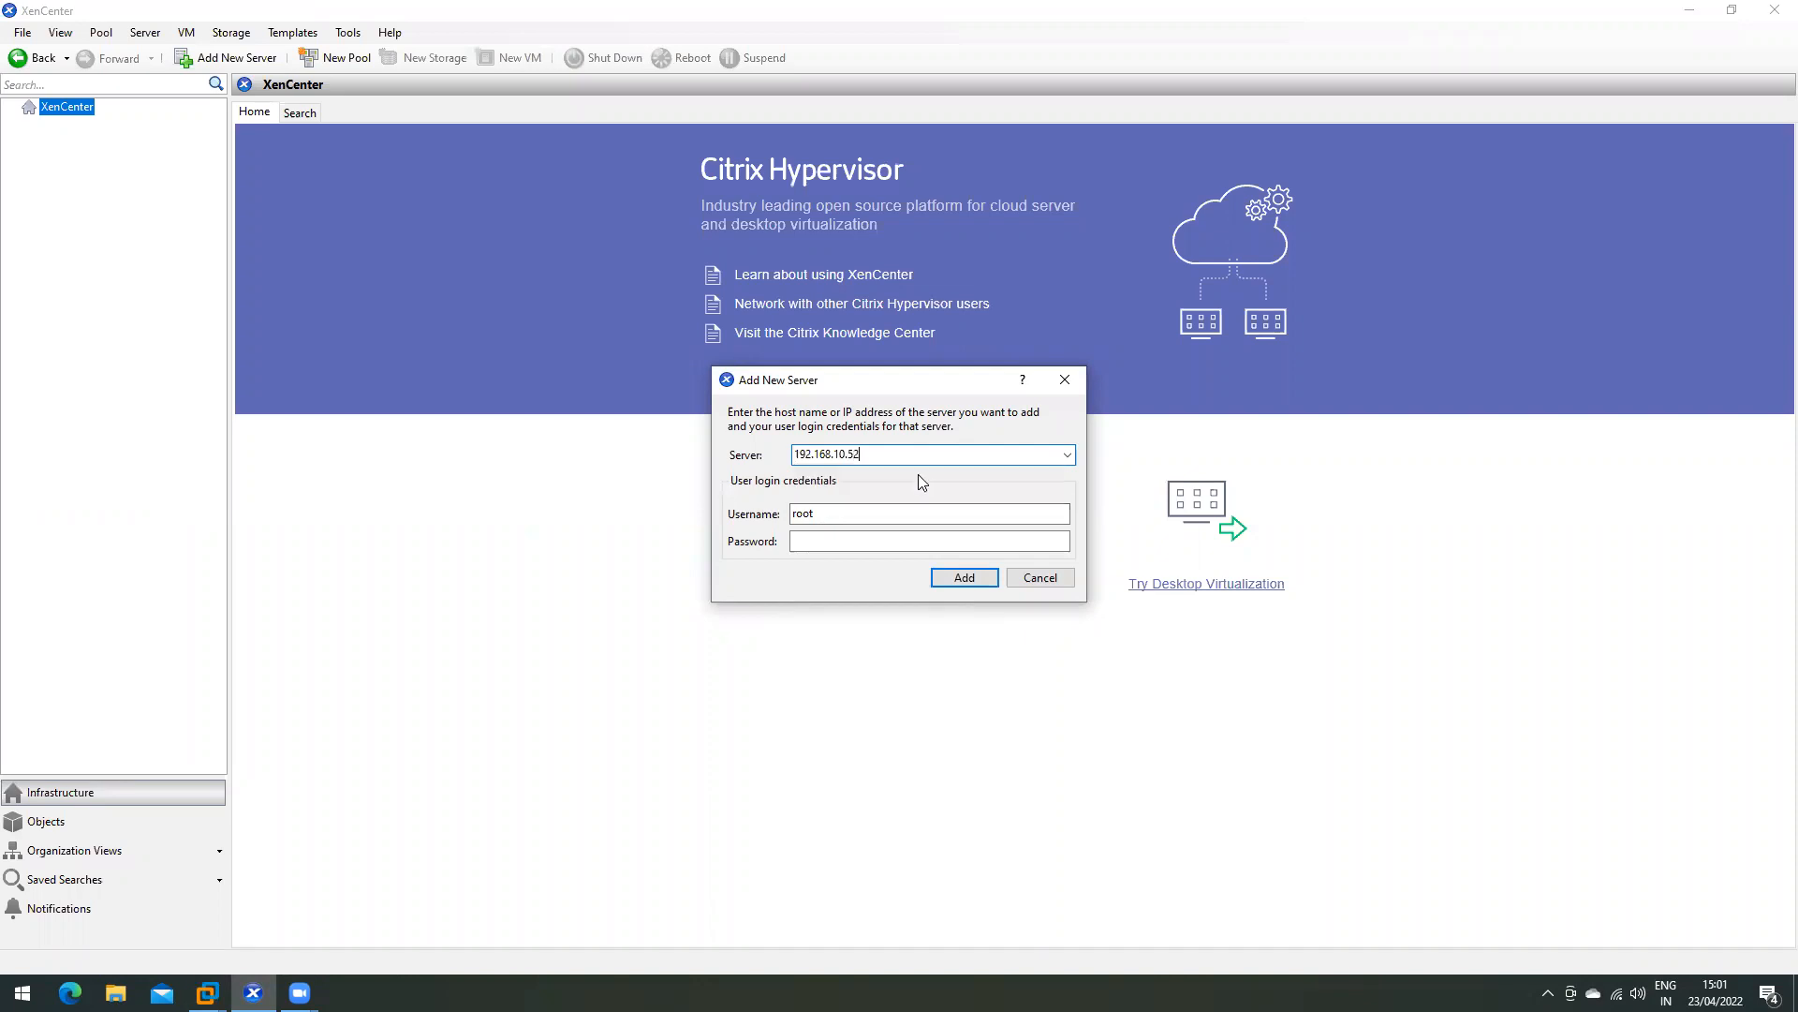
pyautogui.click(820, 541)
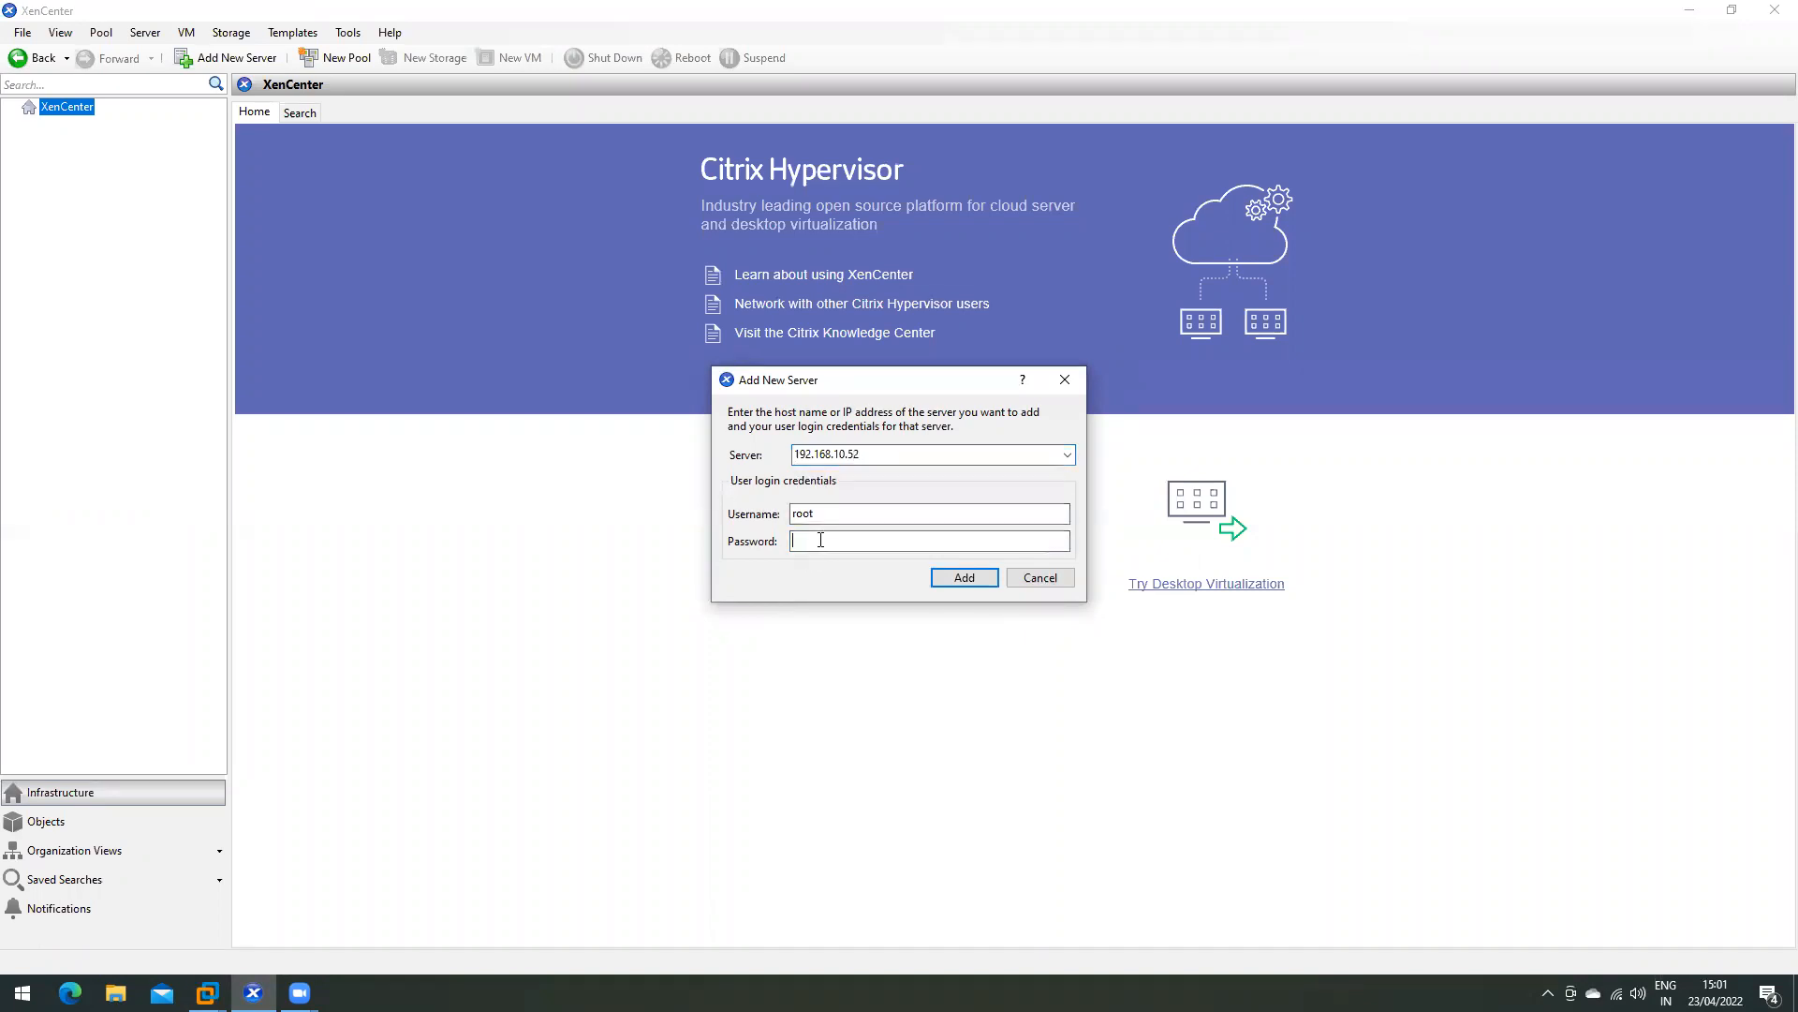
pyautogui.write('••••••')
pyautogui.write('•••')
pyautogui.press('Return')
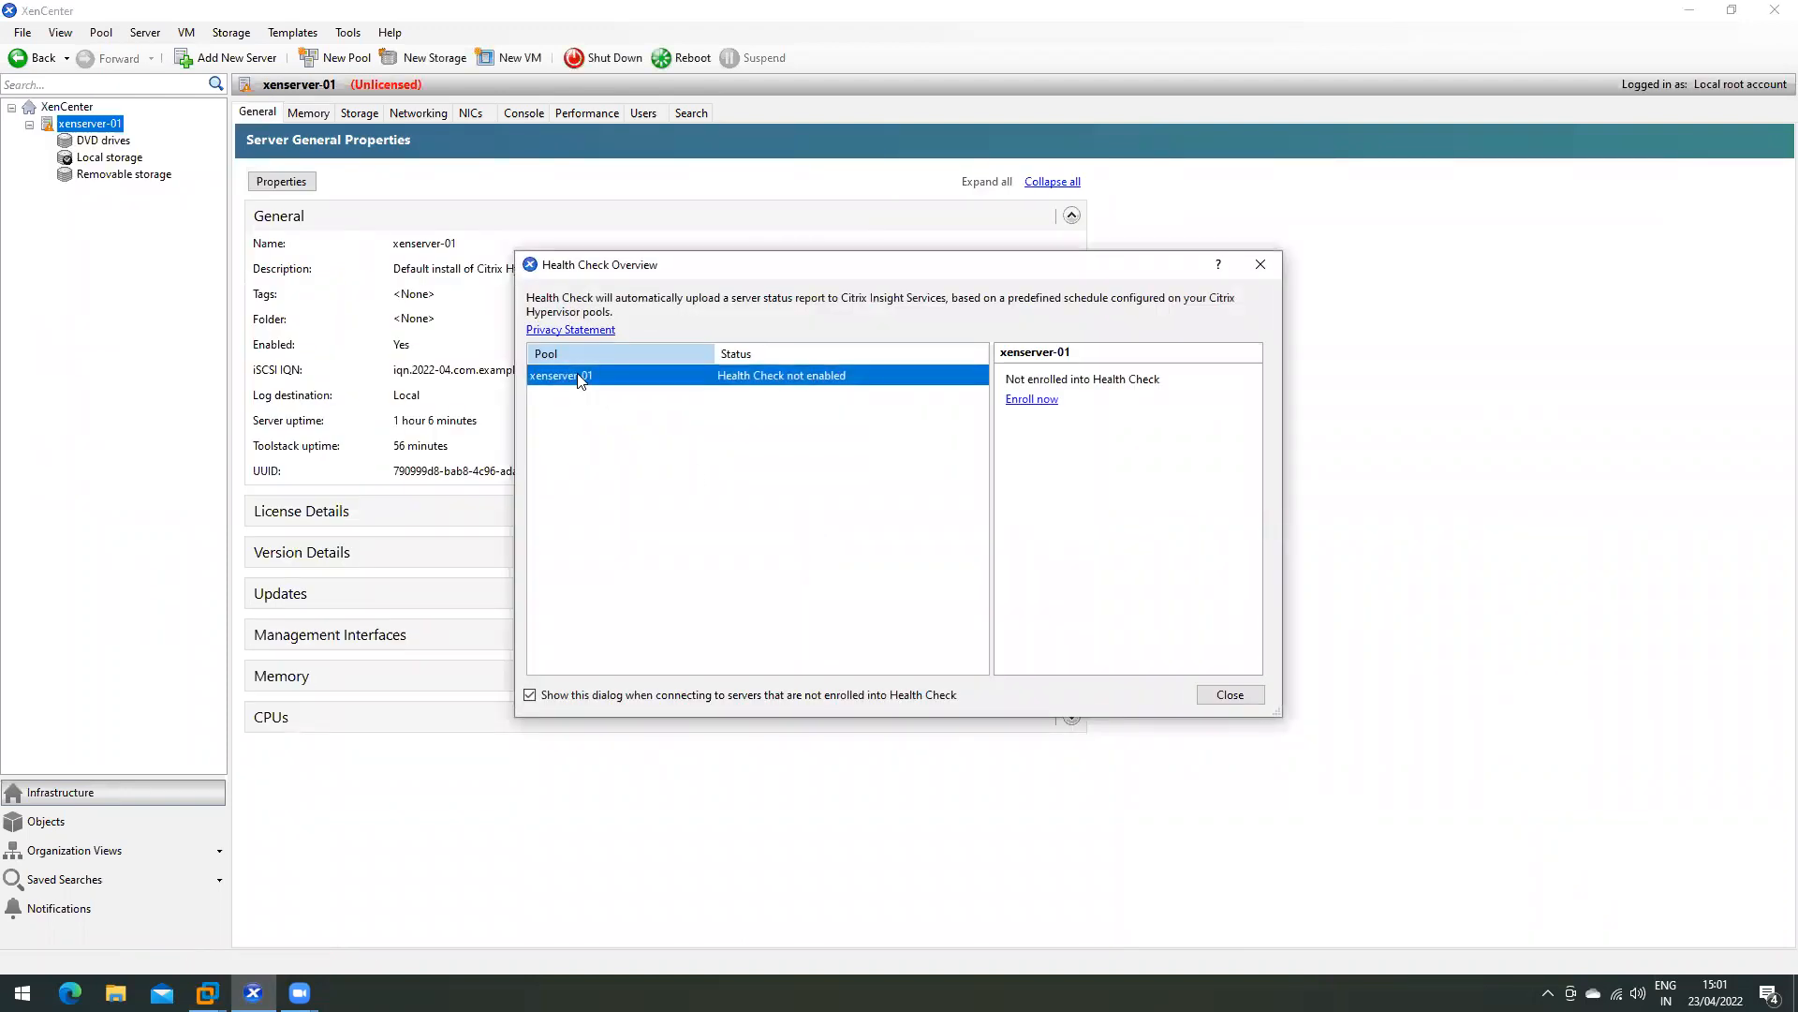
# - Turn off the Health Check Overview on connect, close it, and expand License Details
pyautogui.click(590, 703)
pyautogui.click(1244, 699)
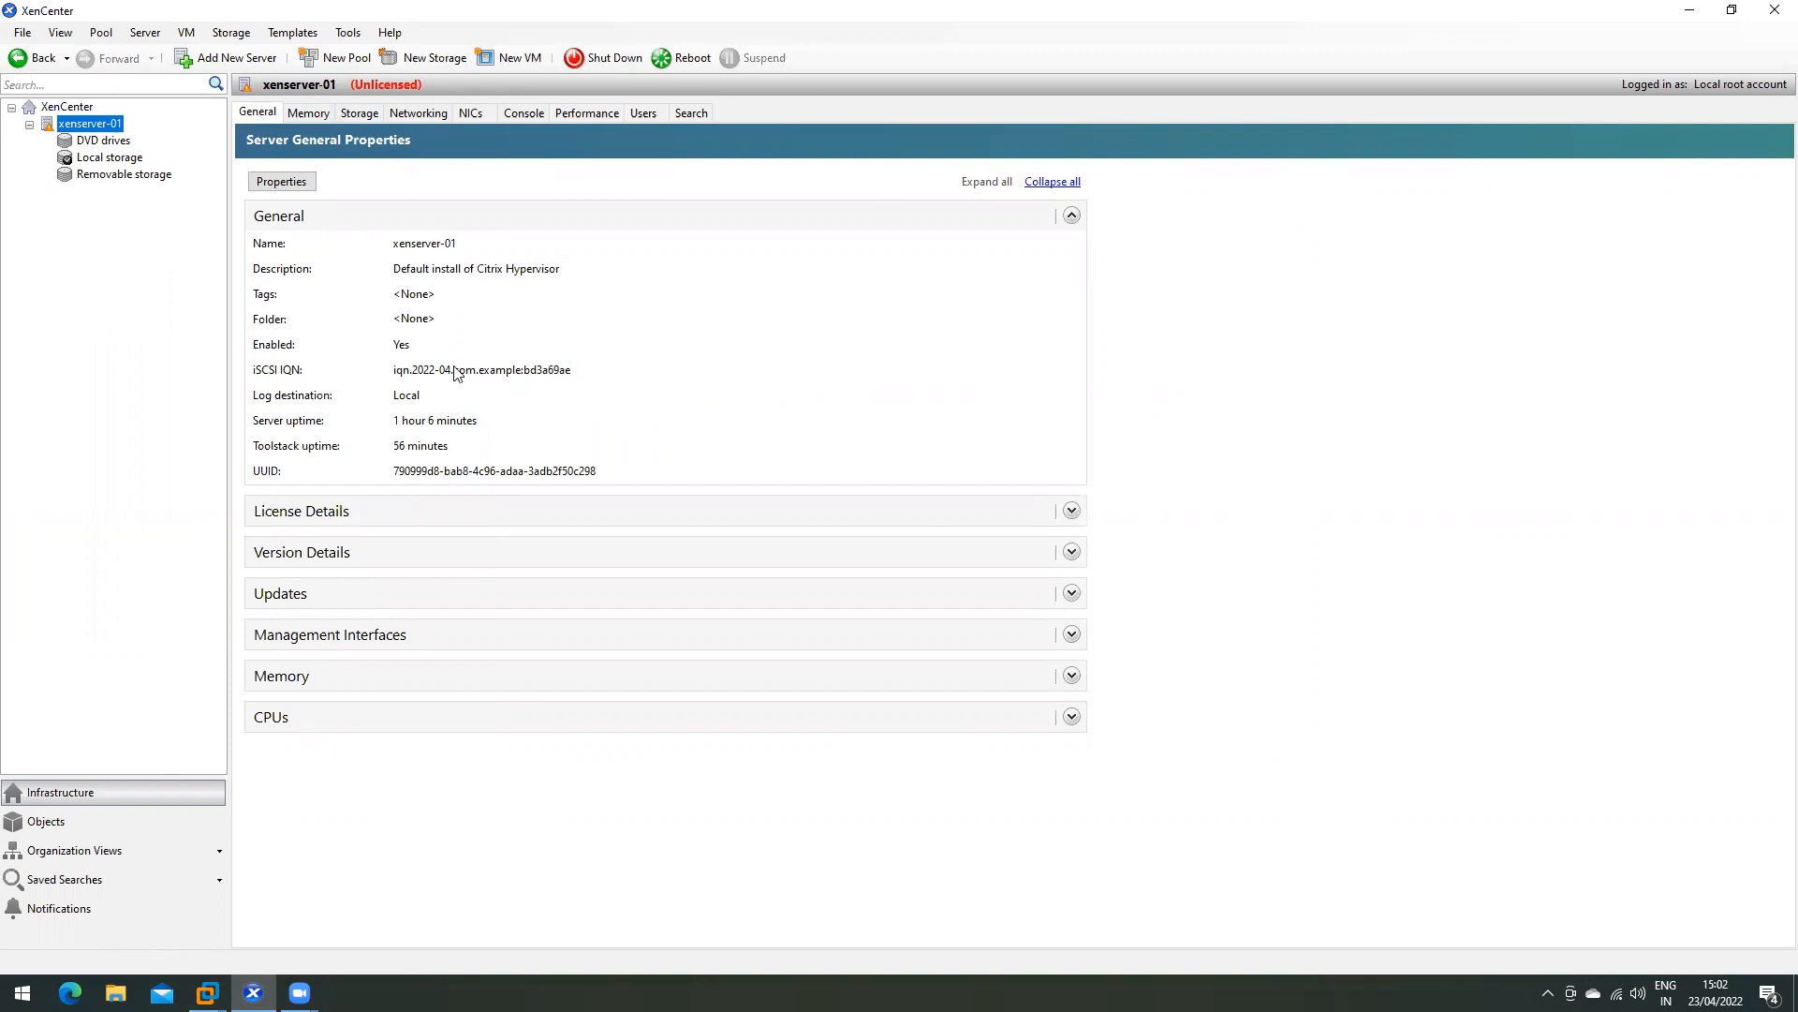
pyautogui.click(1070, 511)
pyautogui.click(397, 641)
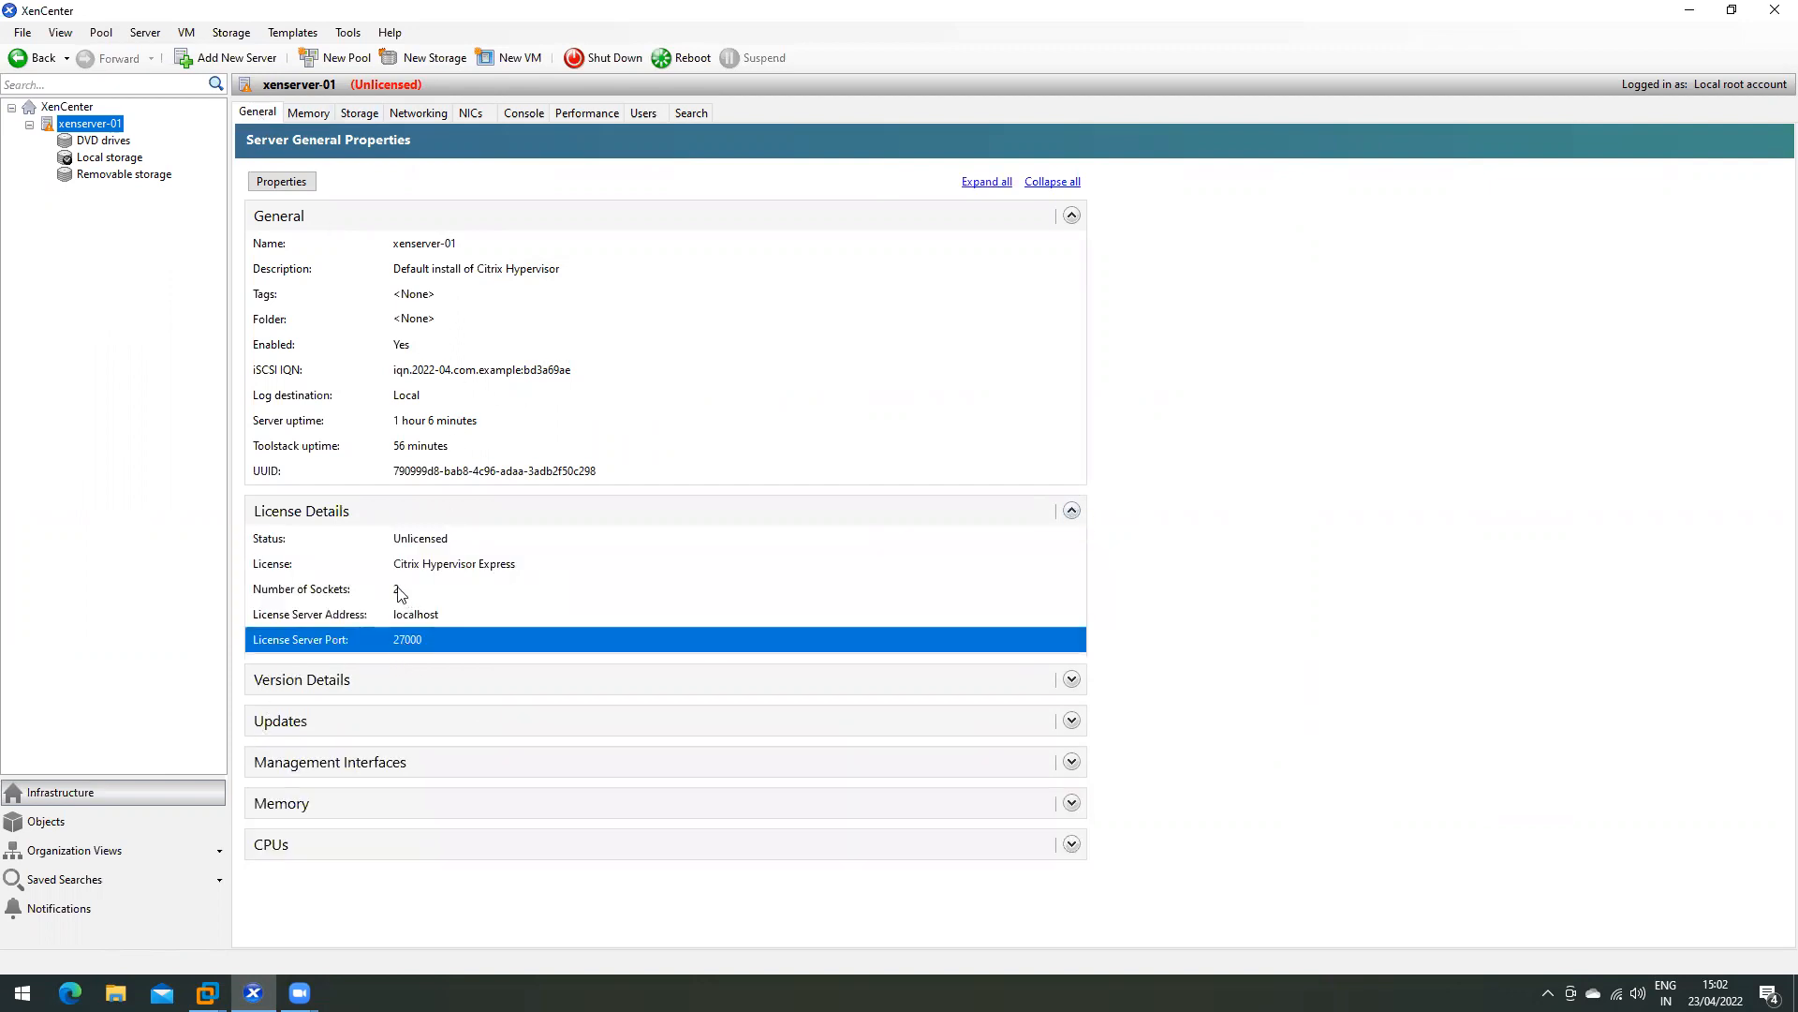
pyautogui.click(401, 590)
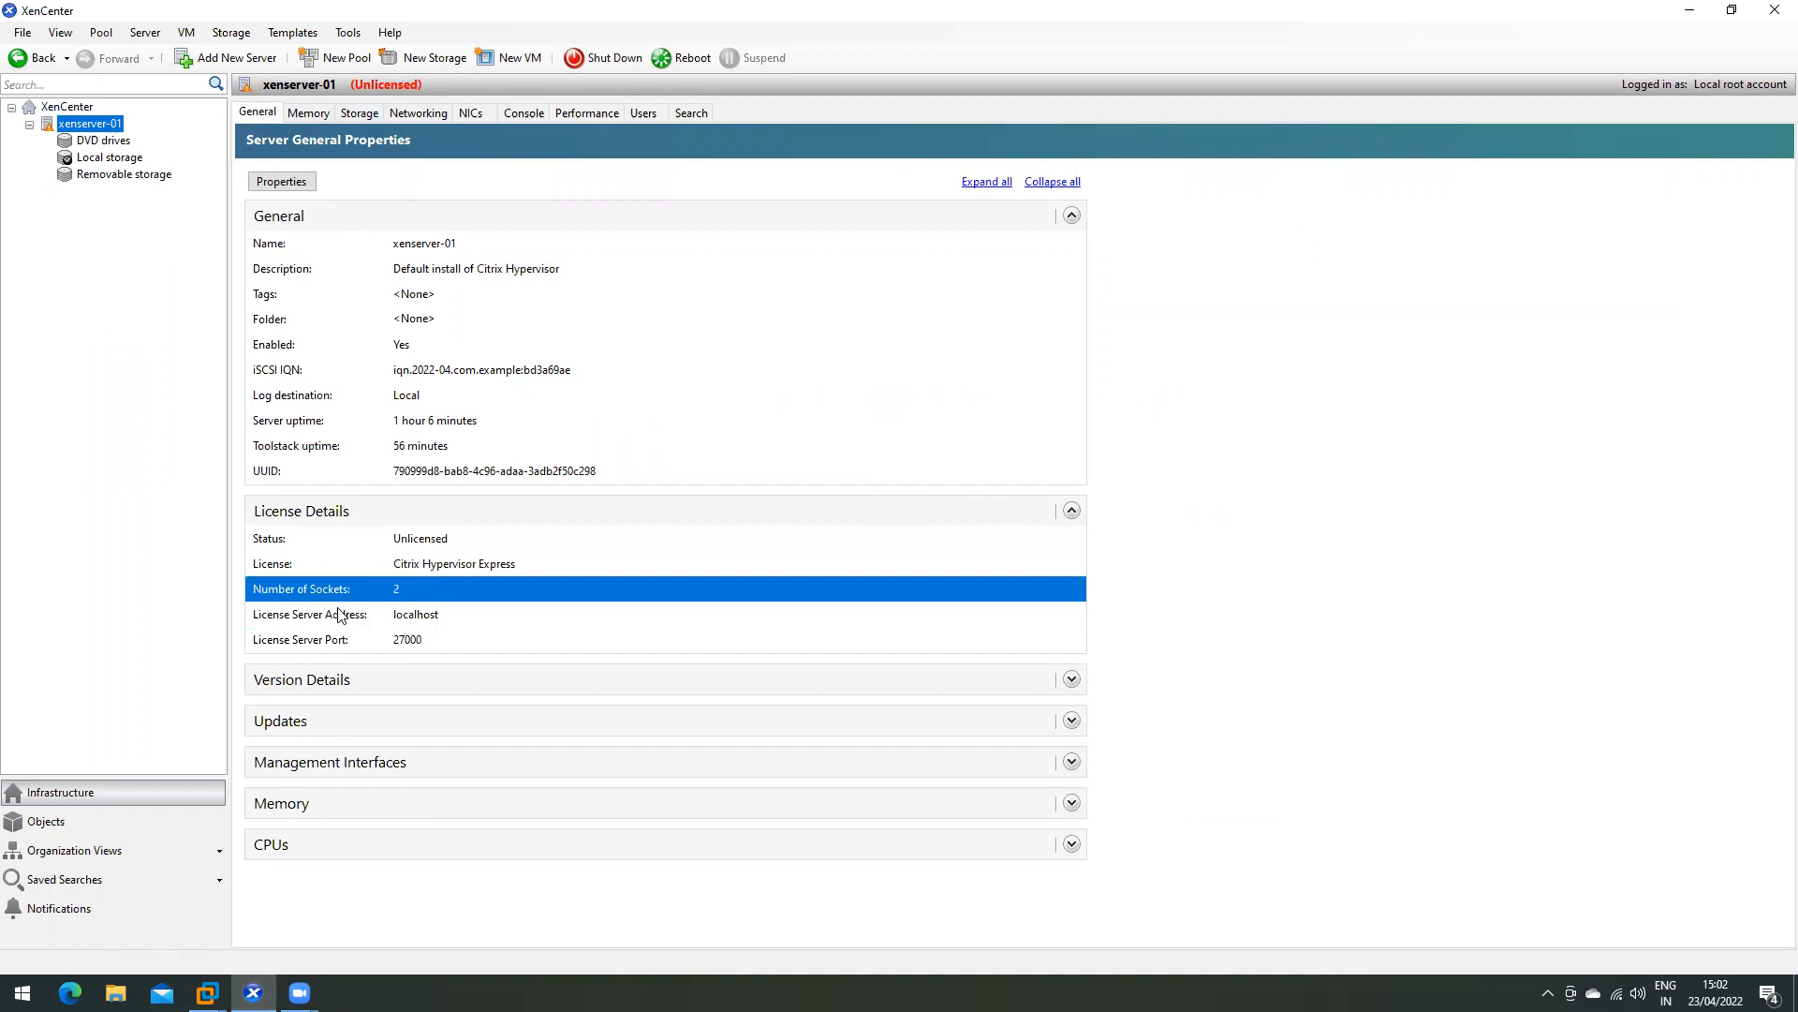
# - Expand the Version Details, Updates, Memory and CPUs sections, then show the Memory tab
pyautogui.click(1071, 679)
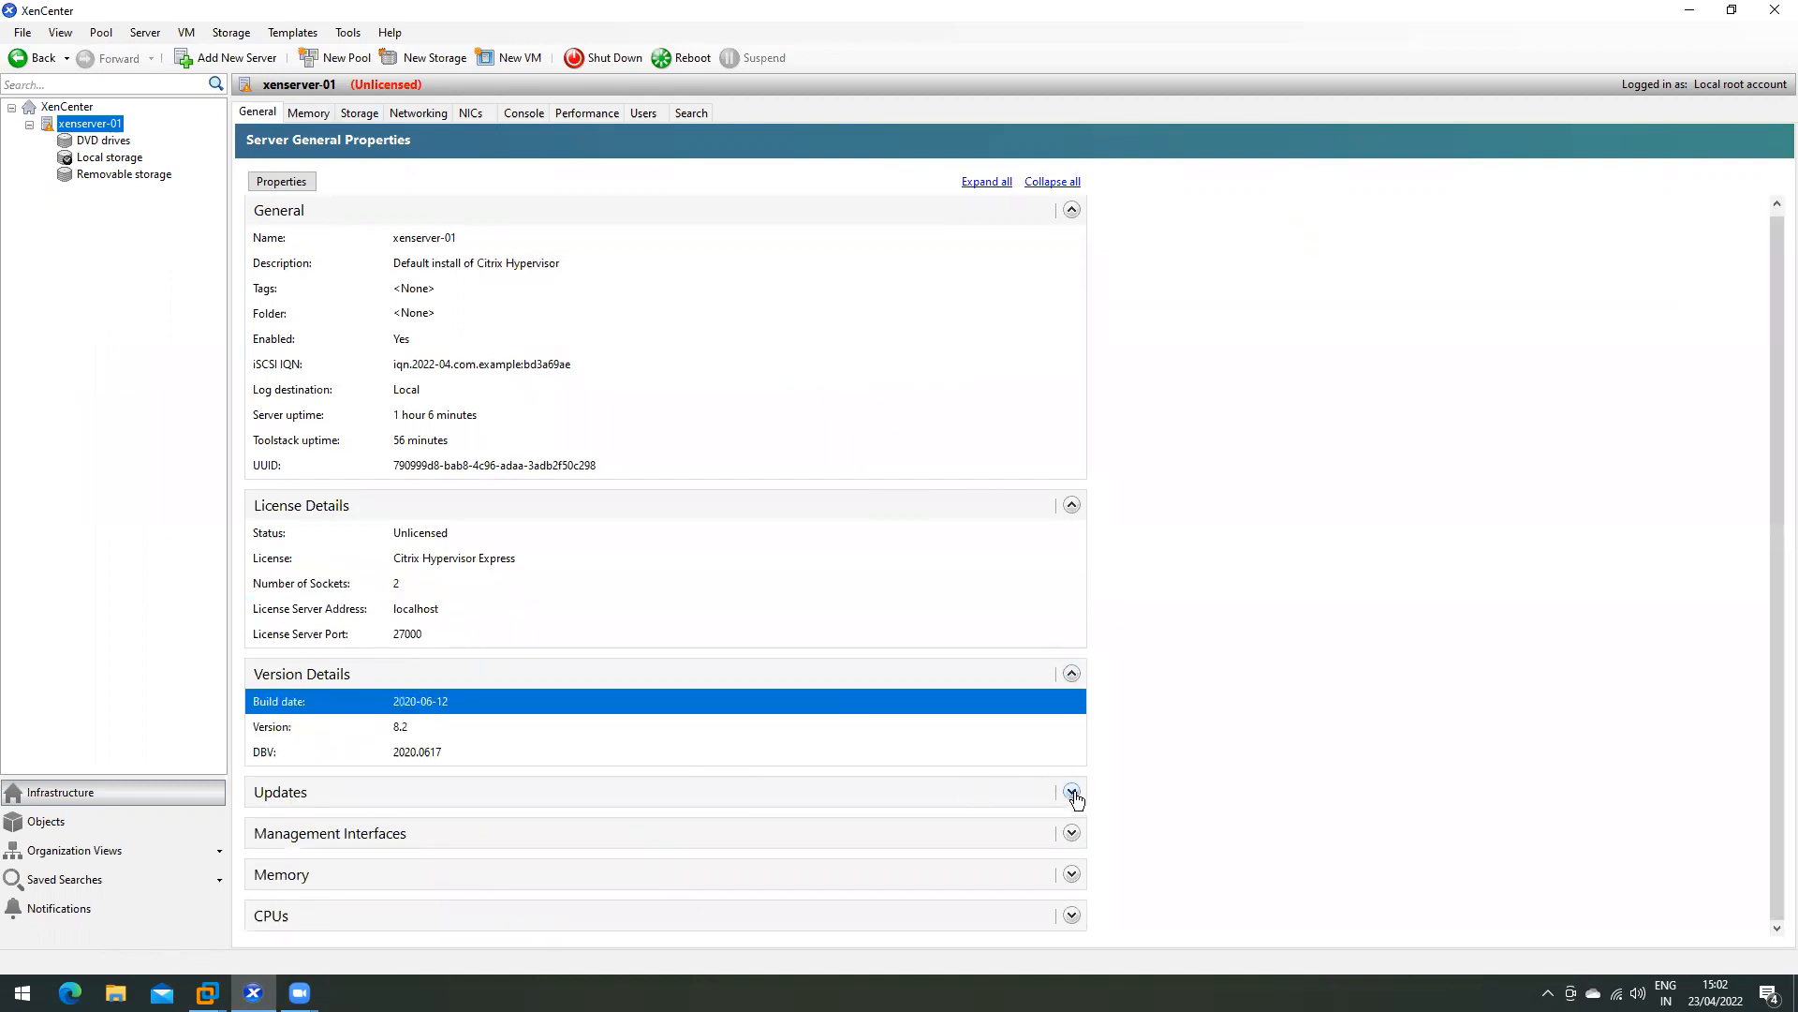
pyautogui.click(1071, 794)
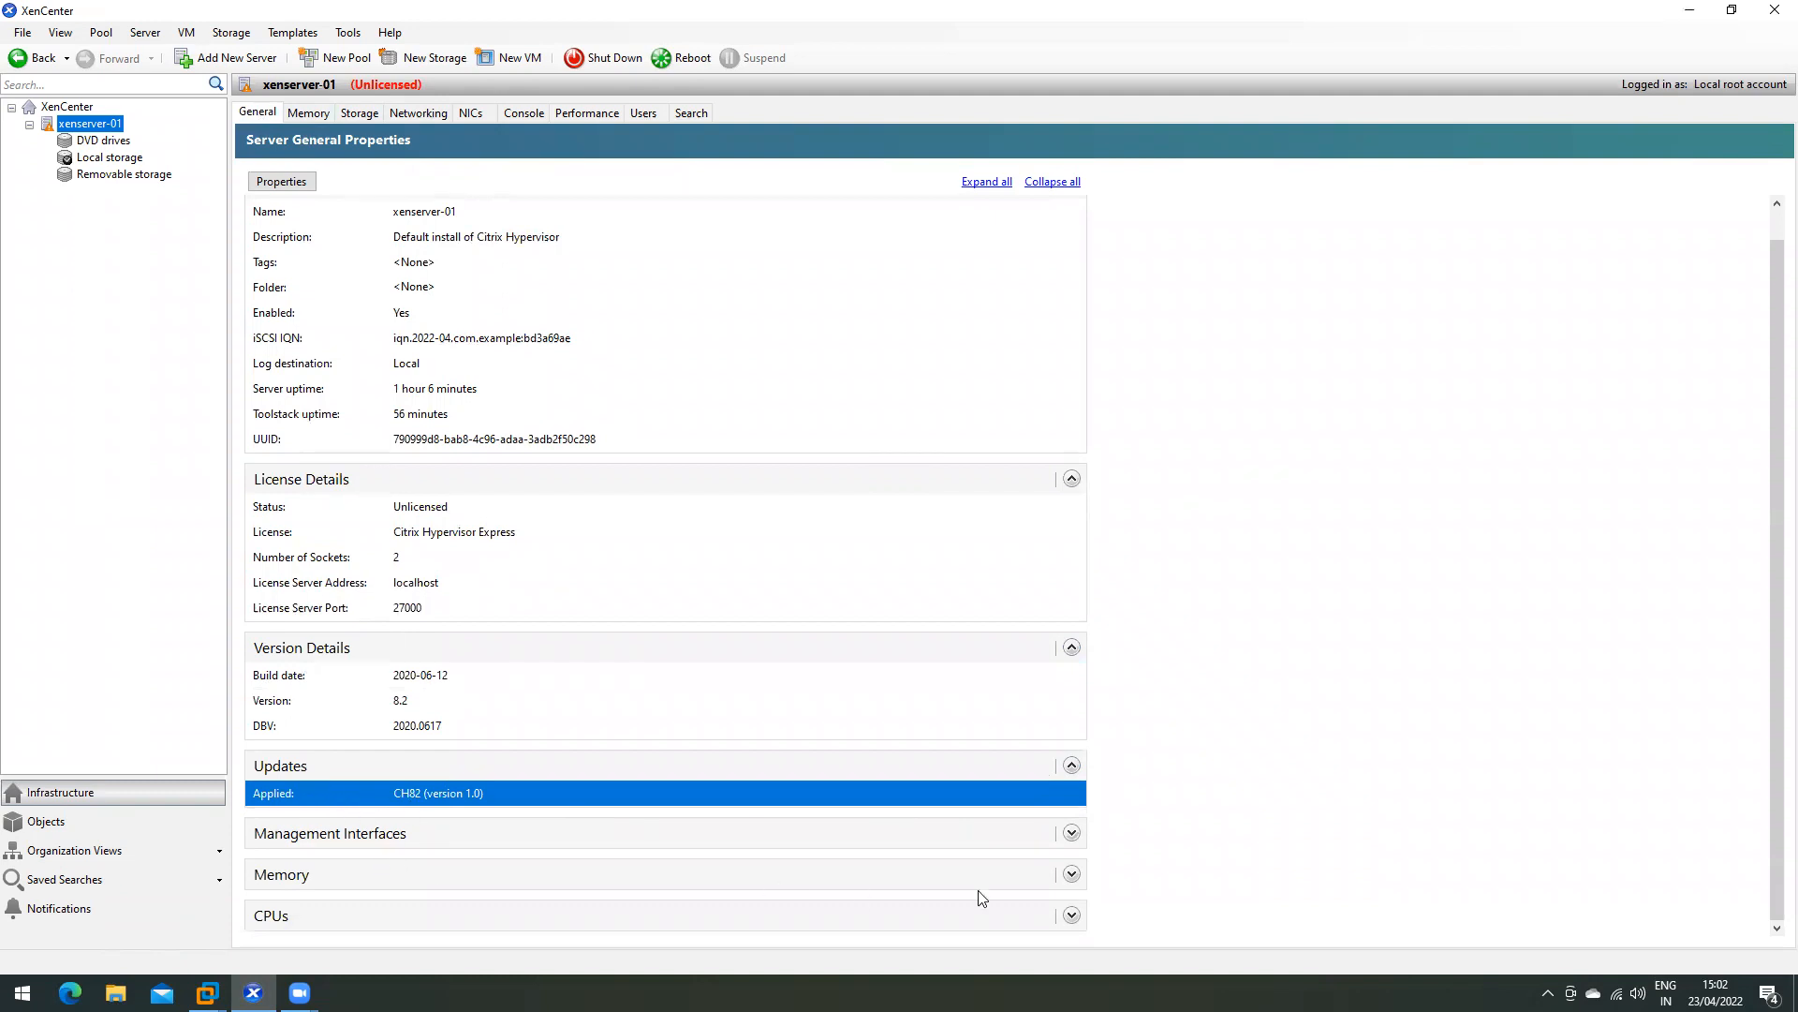
pyautogui.click(1071, 874)
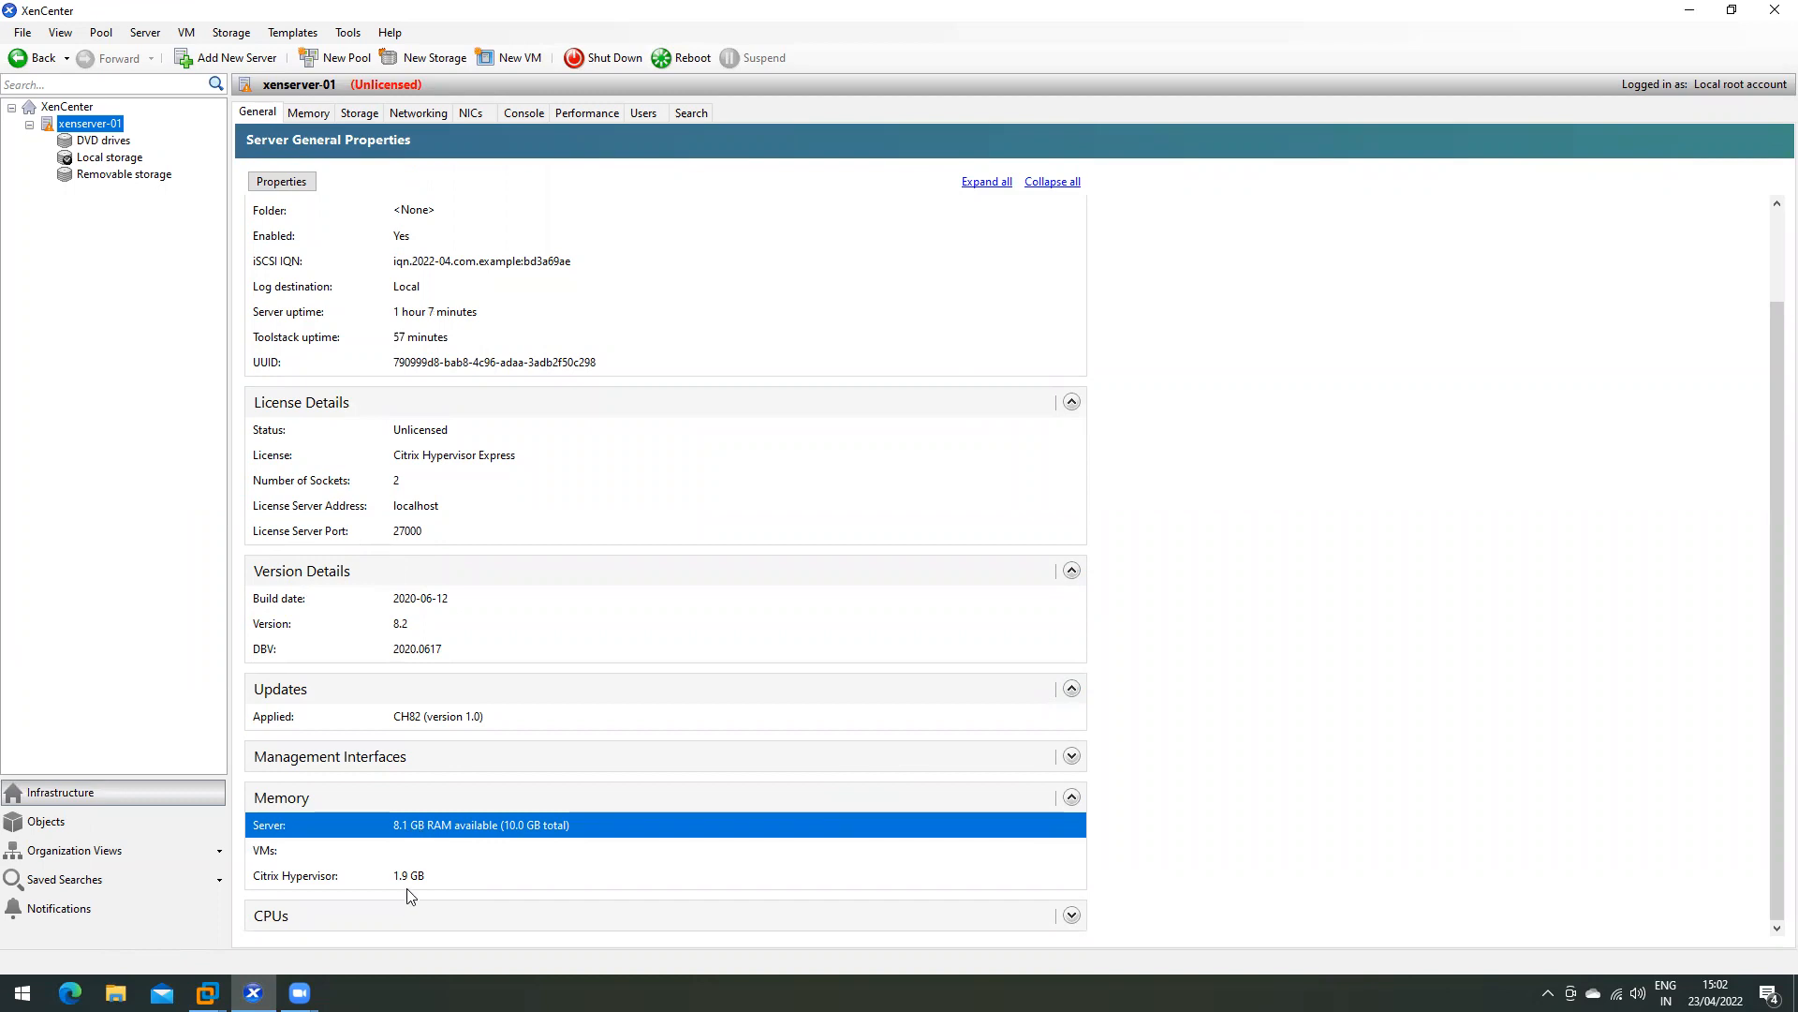
pyautogui.click(1071, 915)
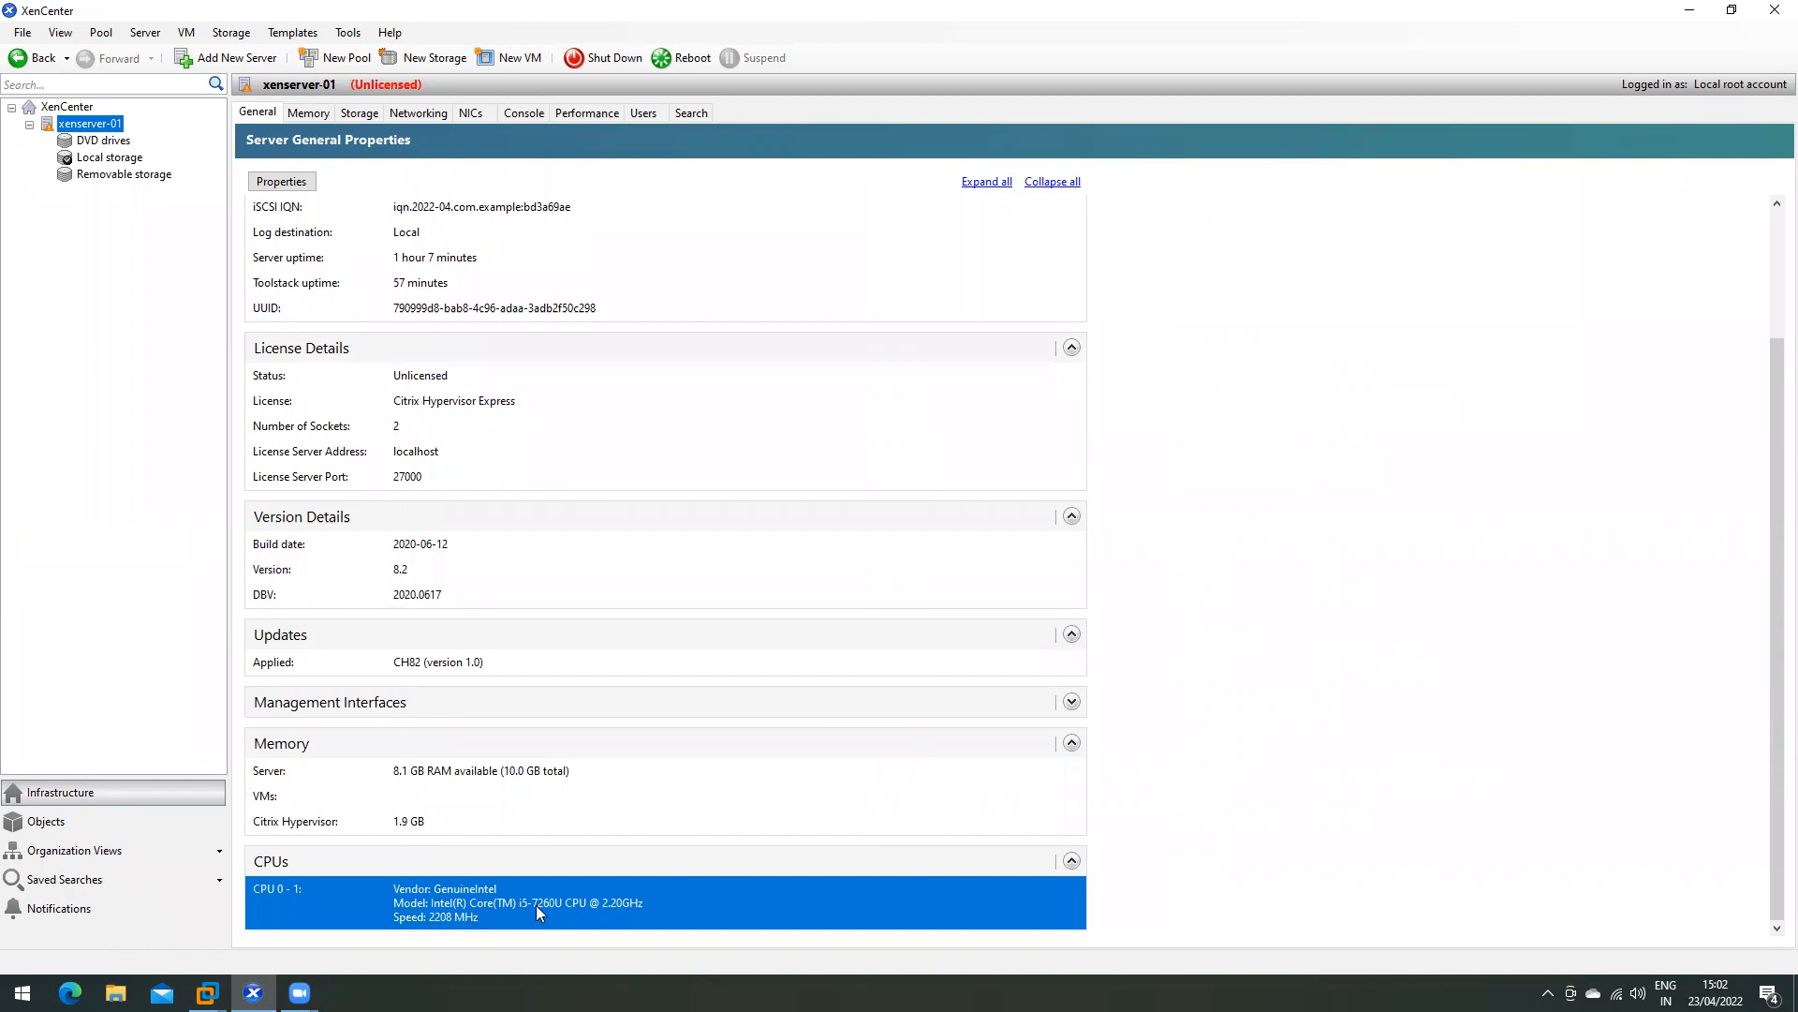
pyautogui.scroll(3, 412, 656)
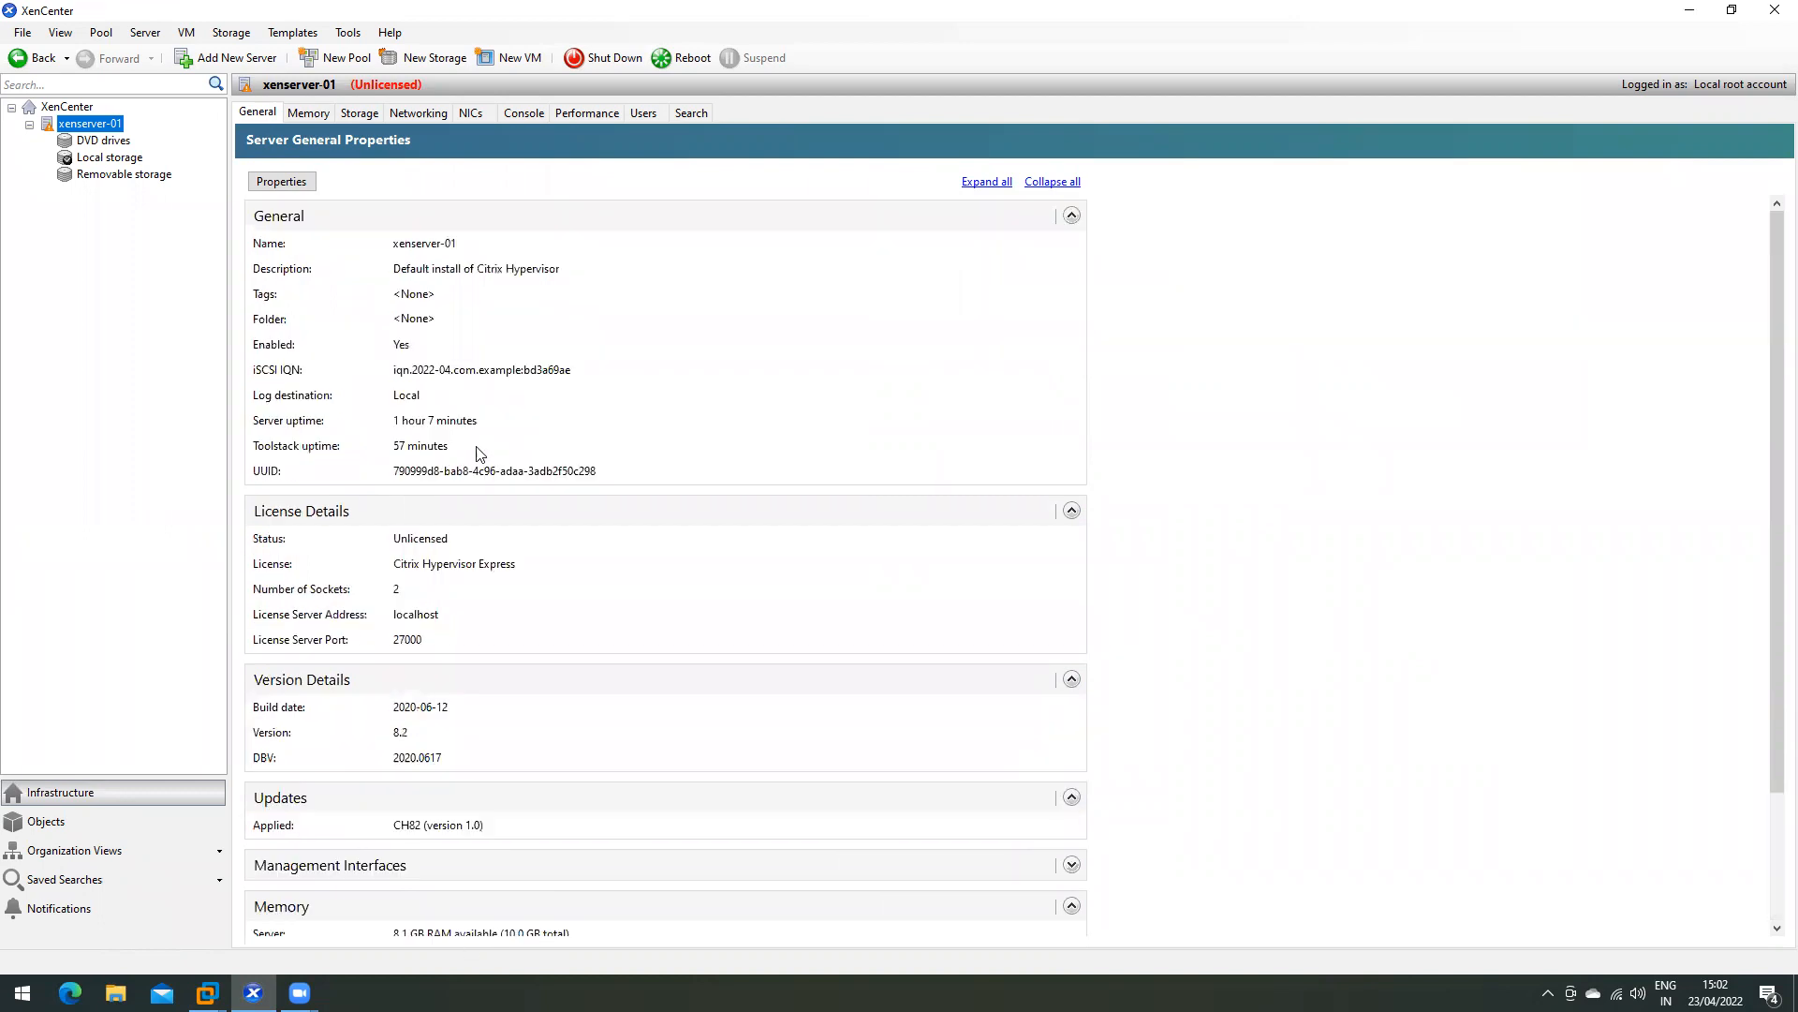
pyautogui.click(298, 112)
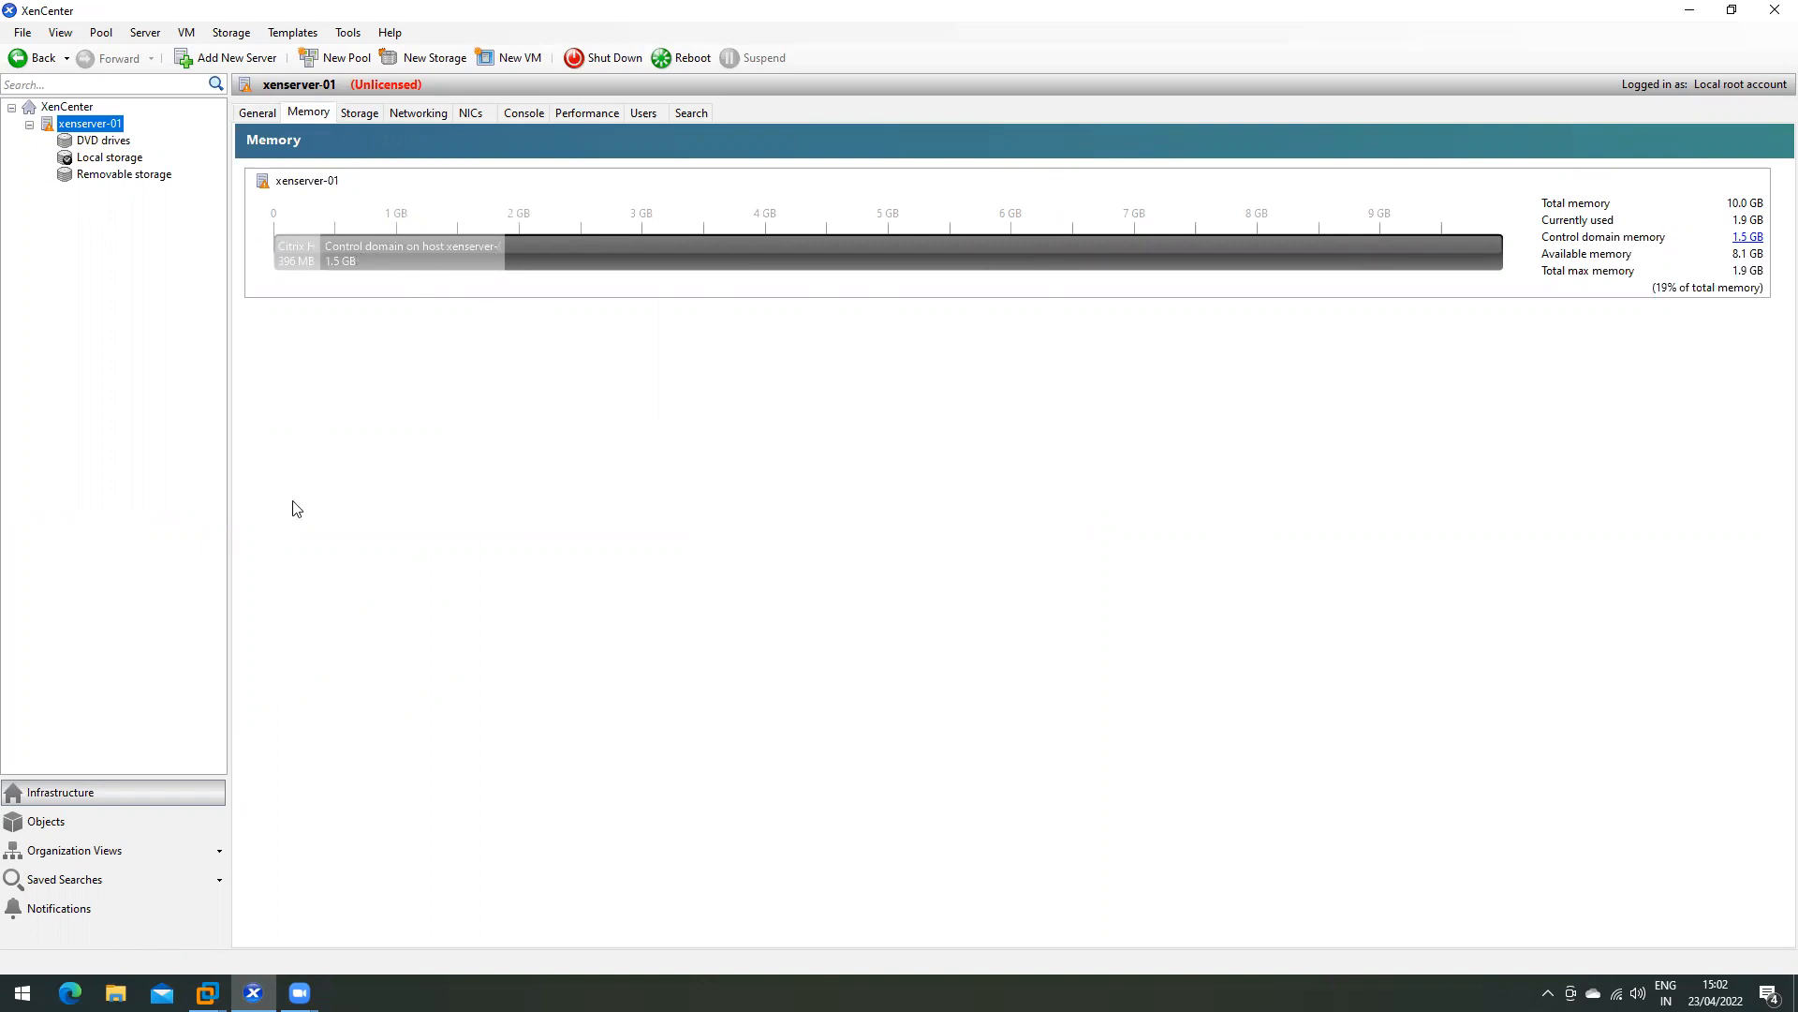
# - Glance at the Xenserver-01 VM window in VMware and return to XenCenter
pyautogui.moveTo(207, 993)
pyautogui.click(506, 881)
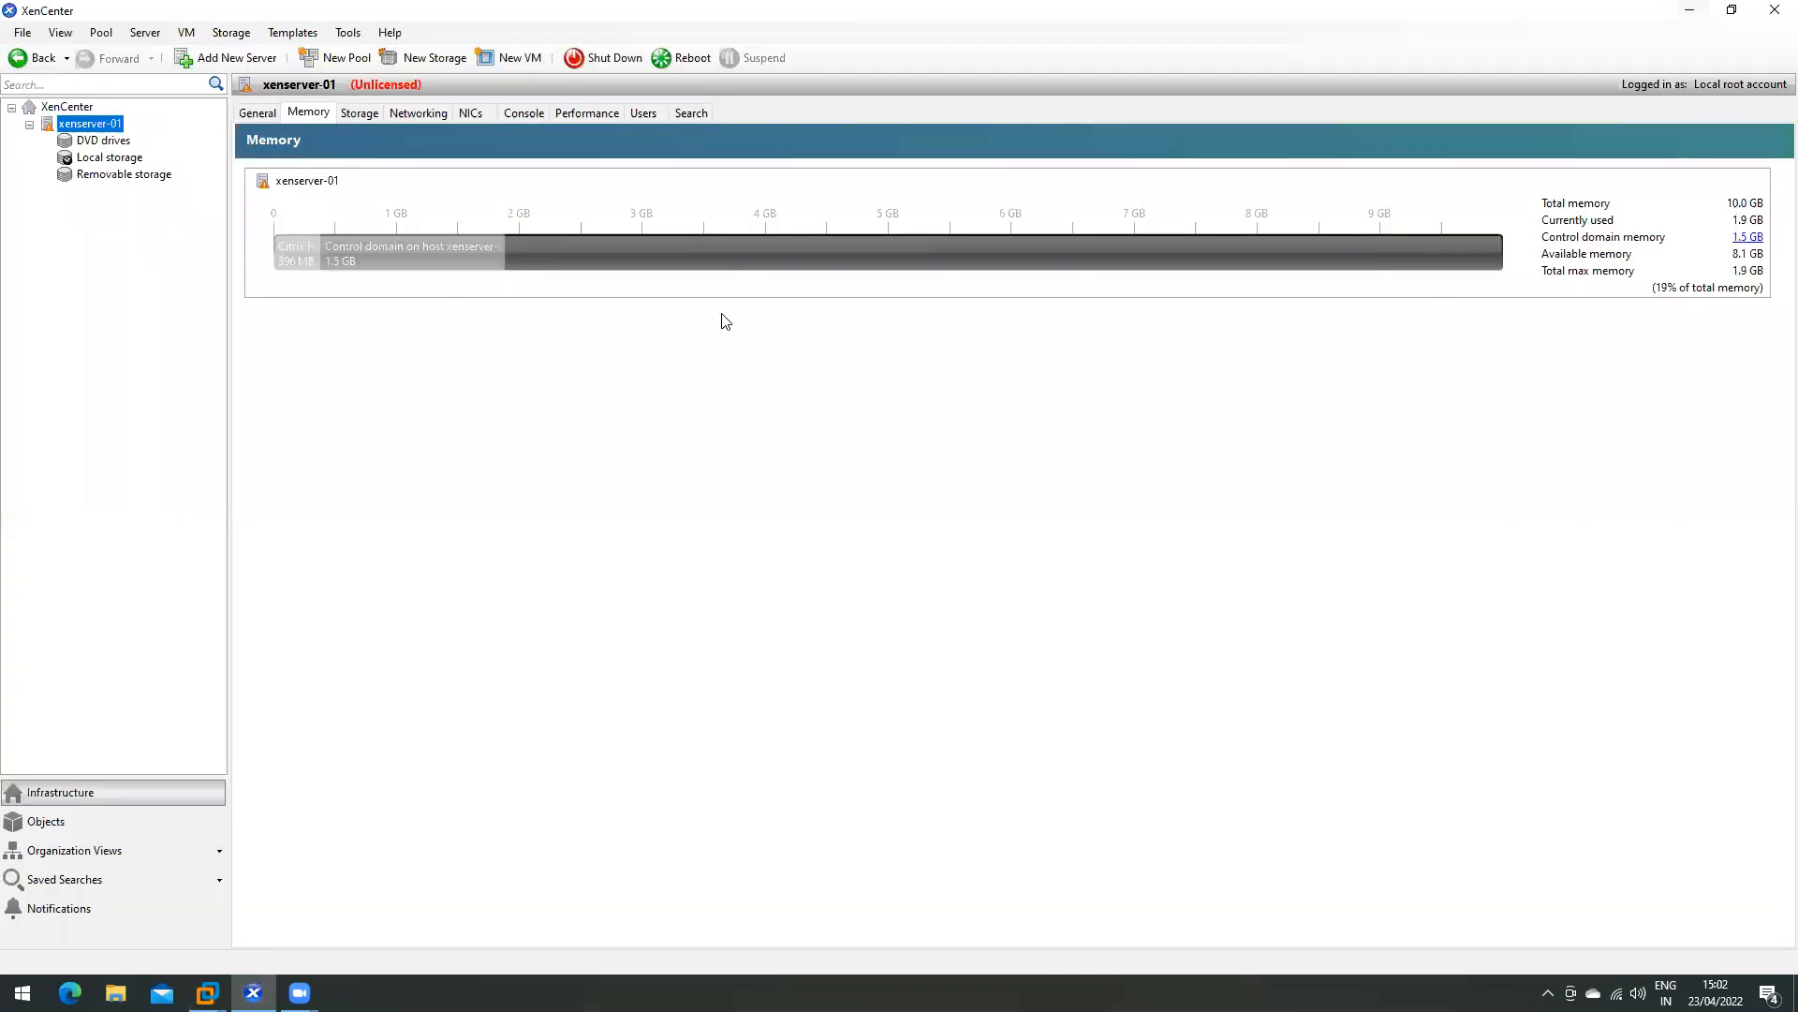
pyautogui.click(1690, 11)
# - Inspect the removable and Local storage repositories and the management interface's network entry
pyautogui.click(360, 120)
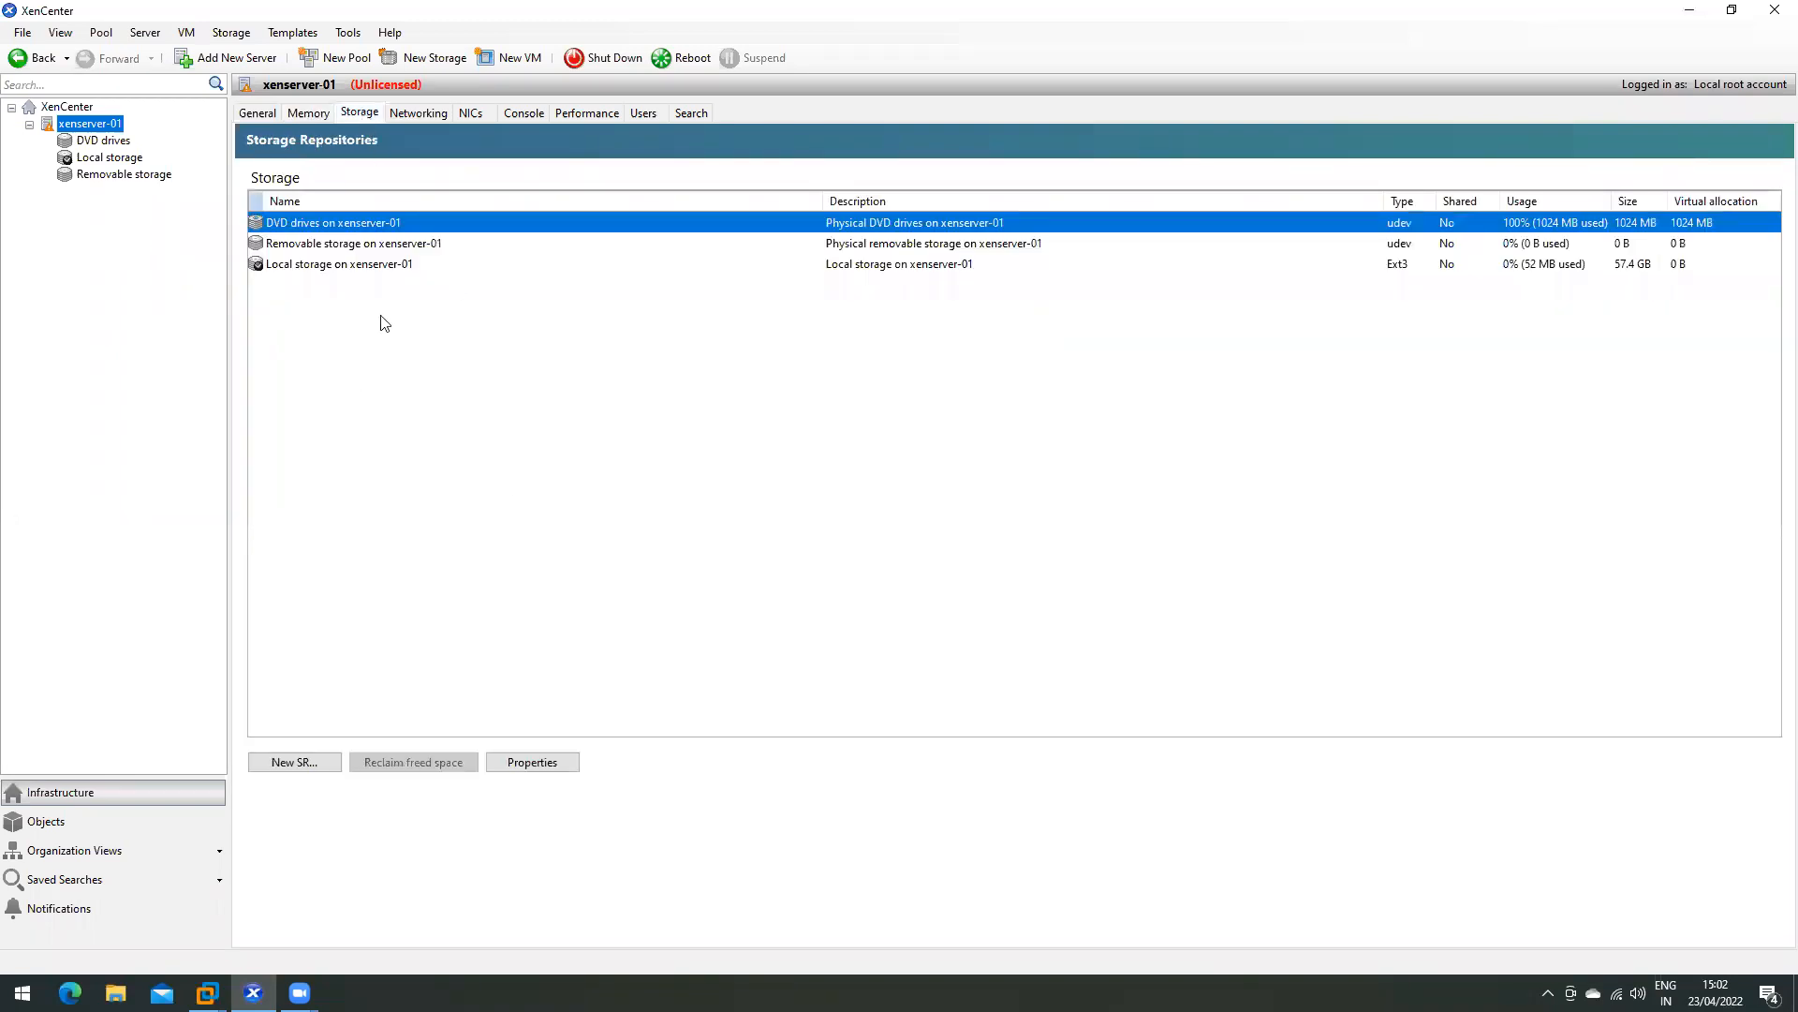
pyautogui.click(633, 249)
pyautogui.click(400, 265)
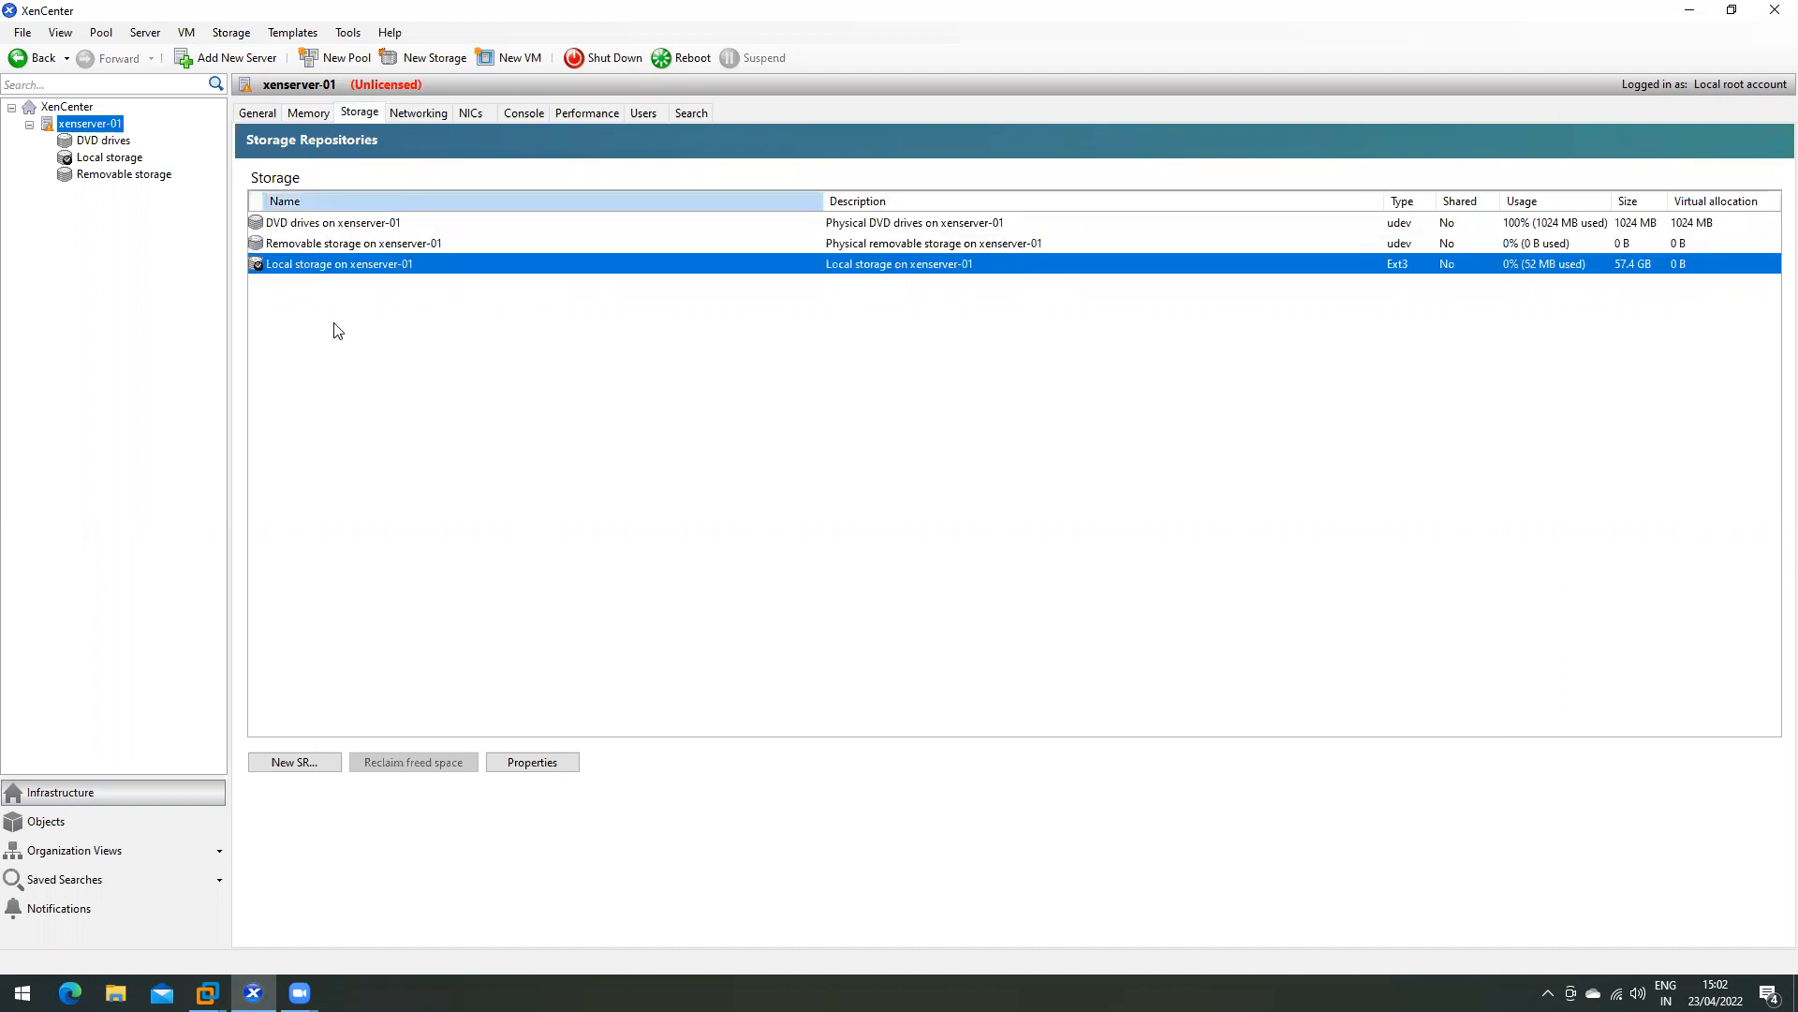
pyautogui.click(500, 243)
pyautogui.click(419, 113)
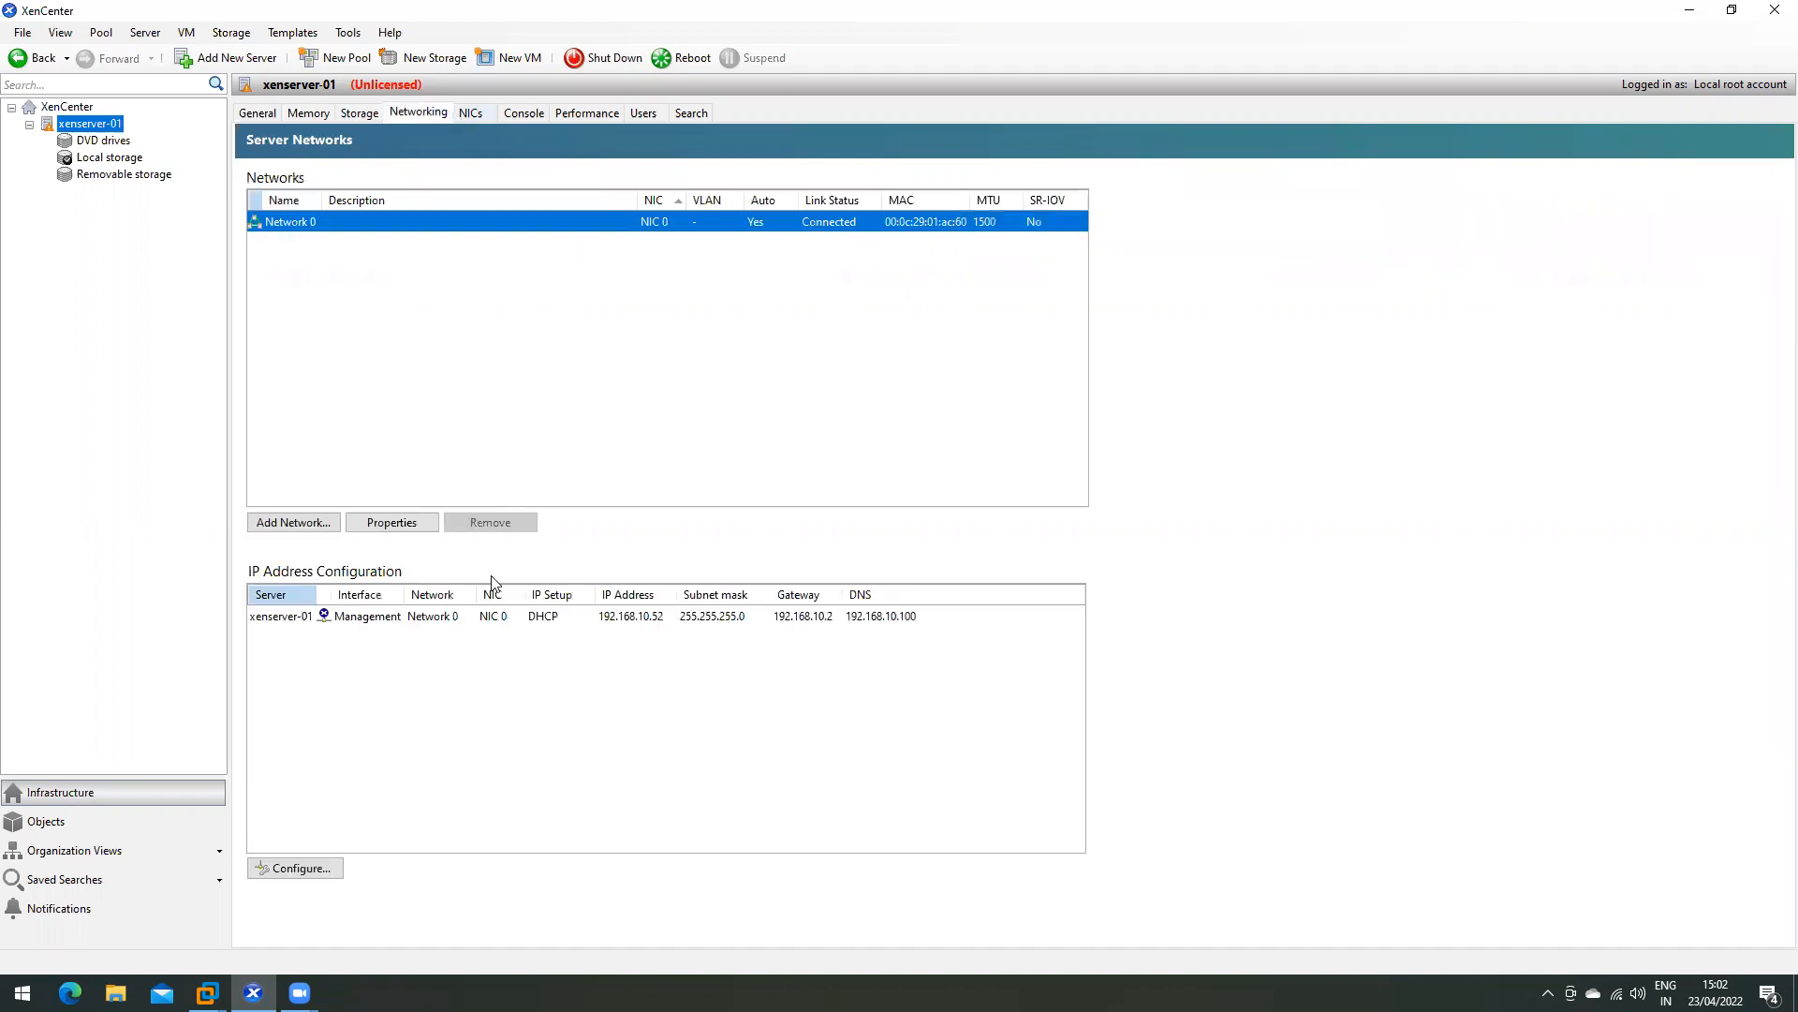
pyautogui.click(420, 622)
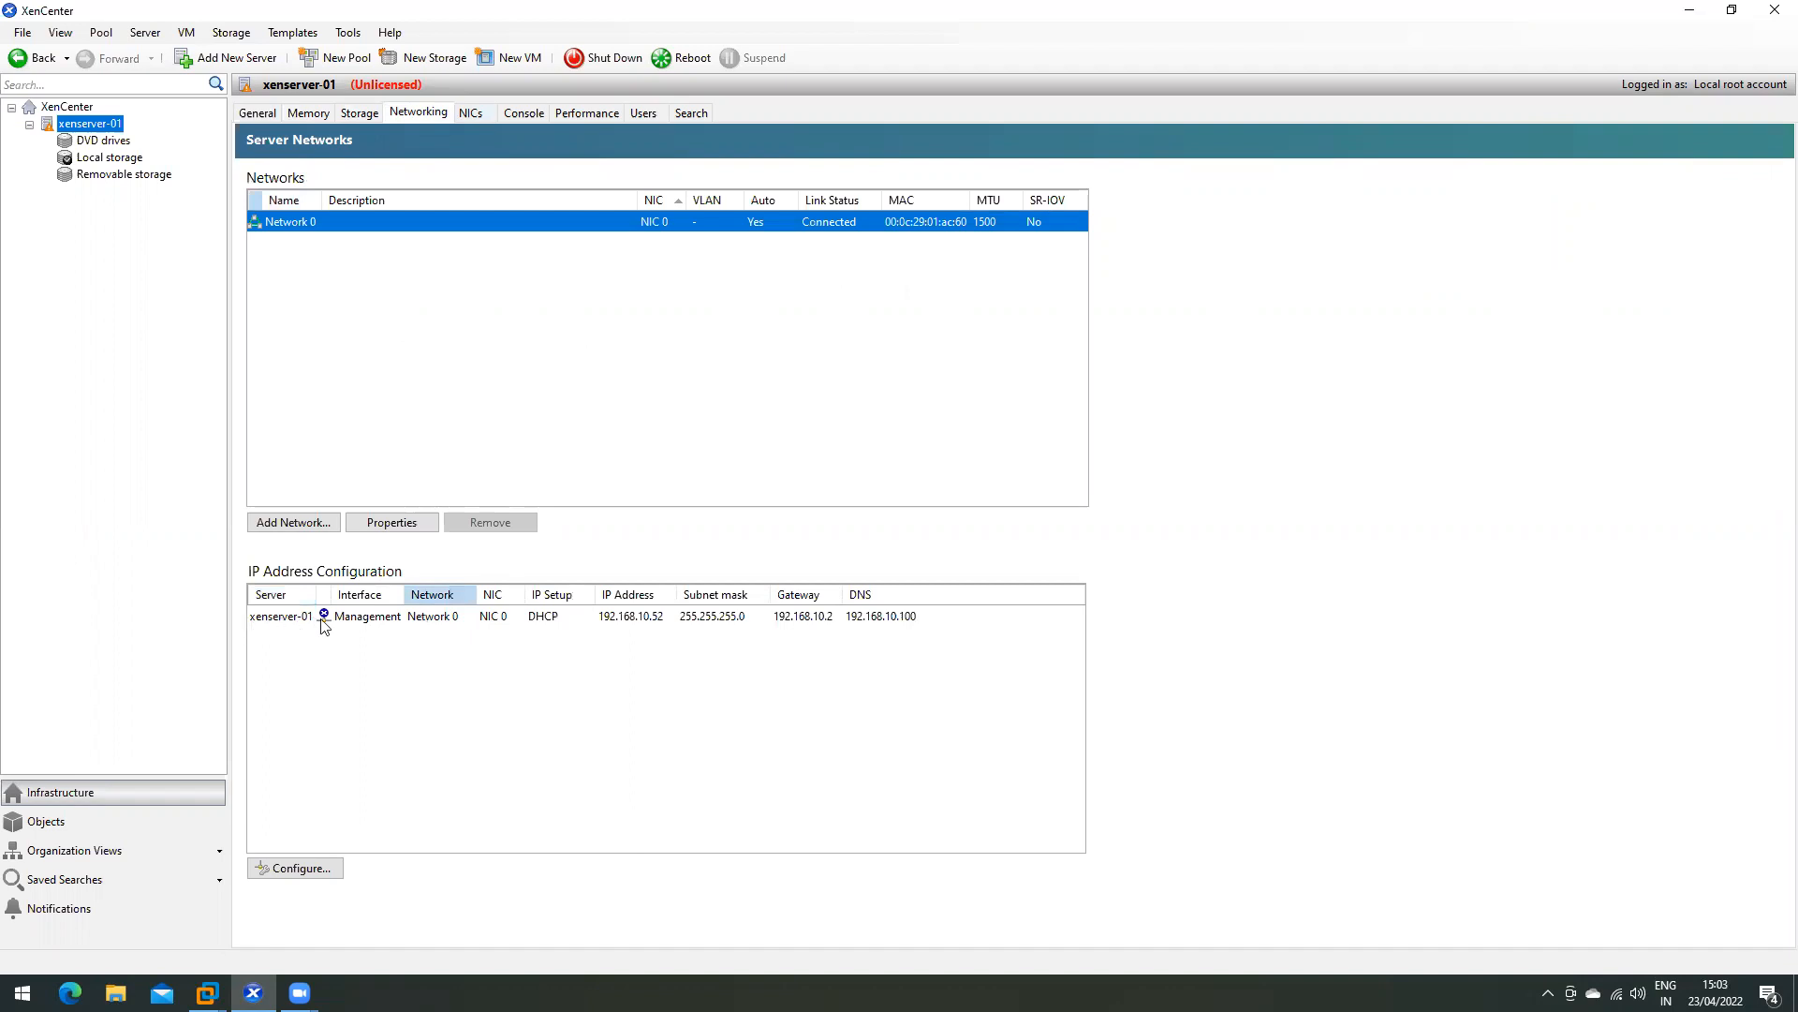
# - Check NIC 0's MAC address, link speed, FCoE and SR-IOV support, then open the Console
pyautogui.click(468, 114)
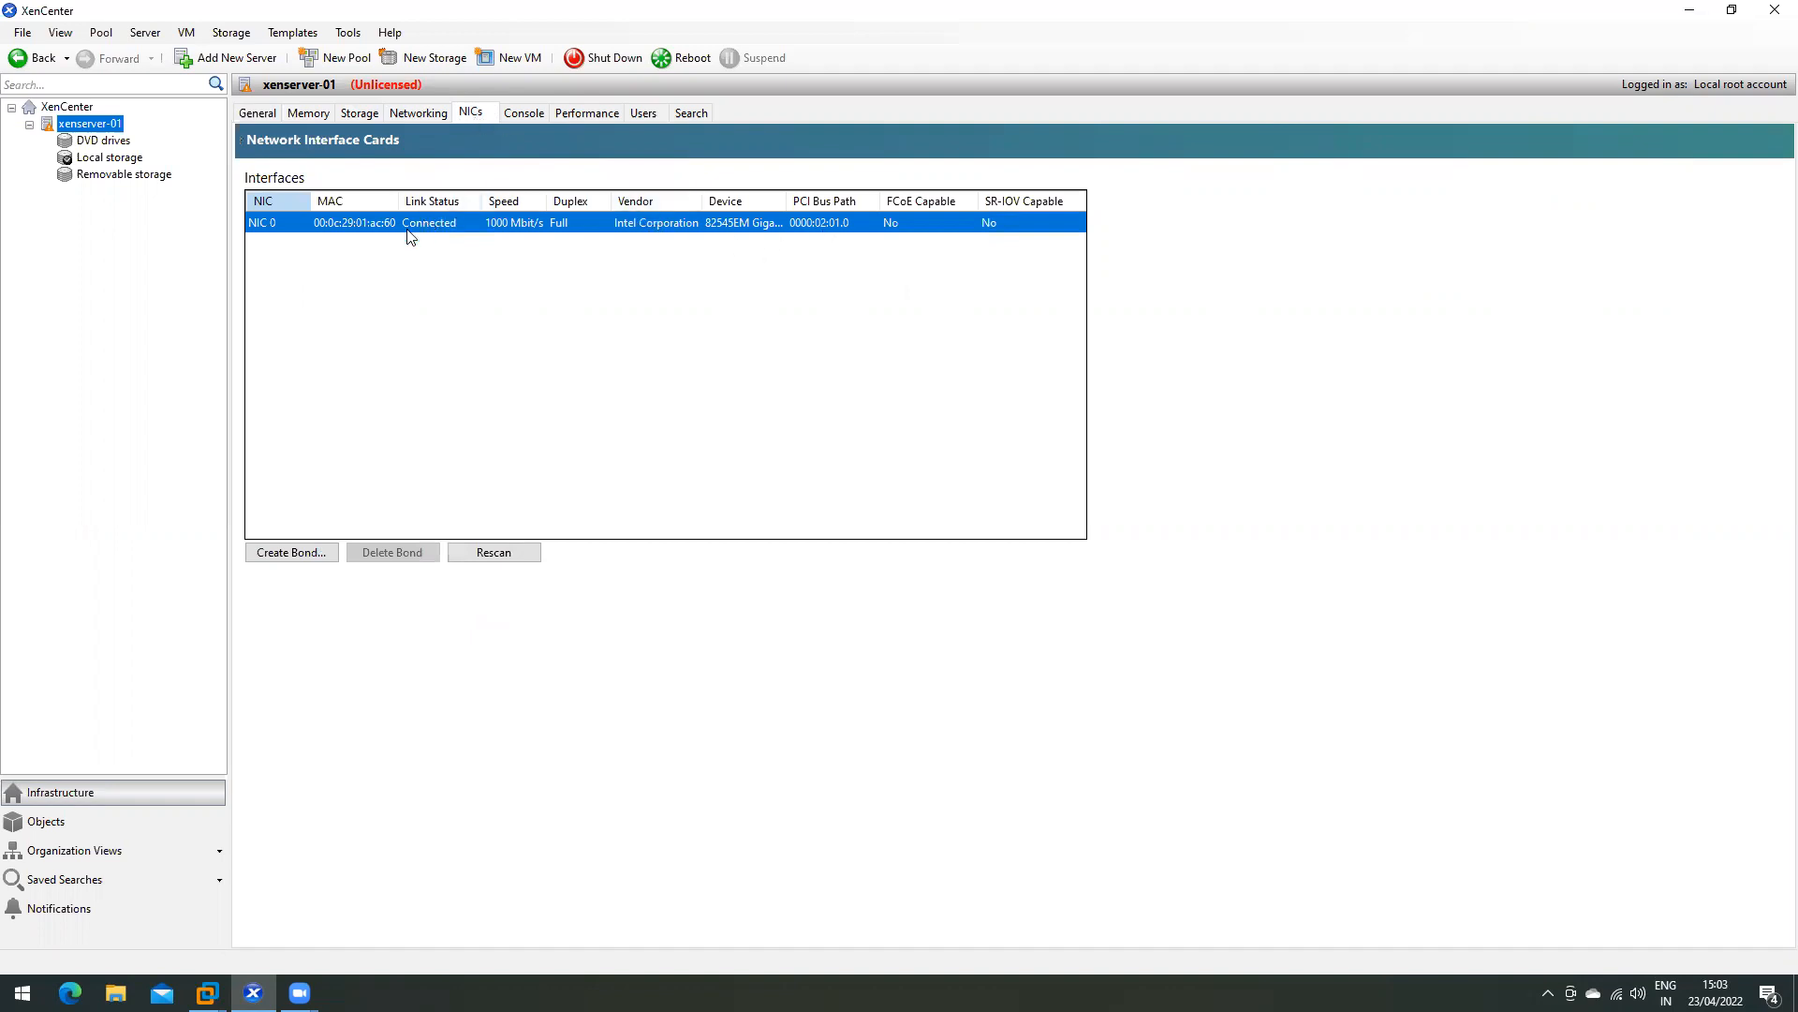
pyautogui.click(355, 227)
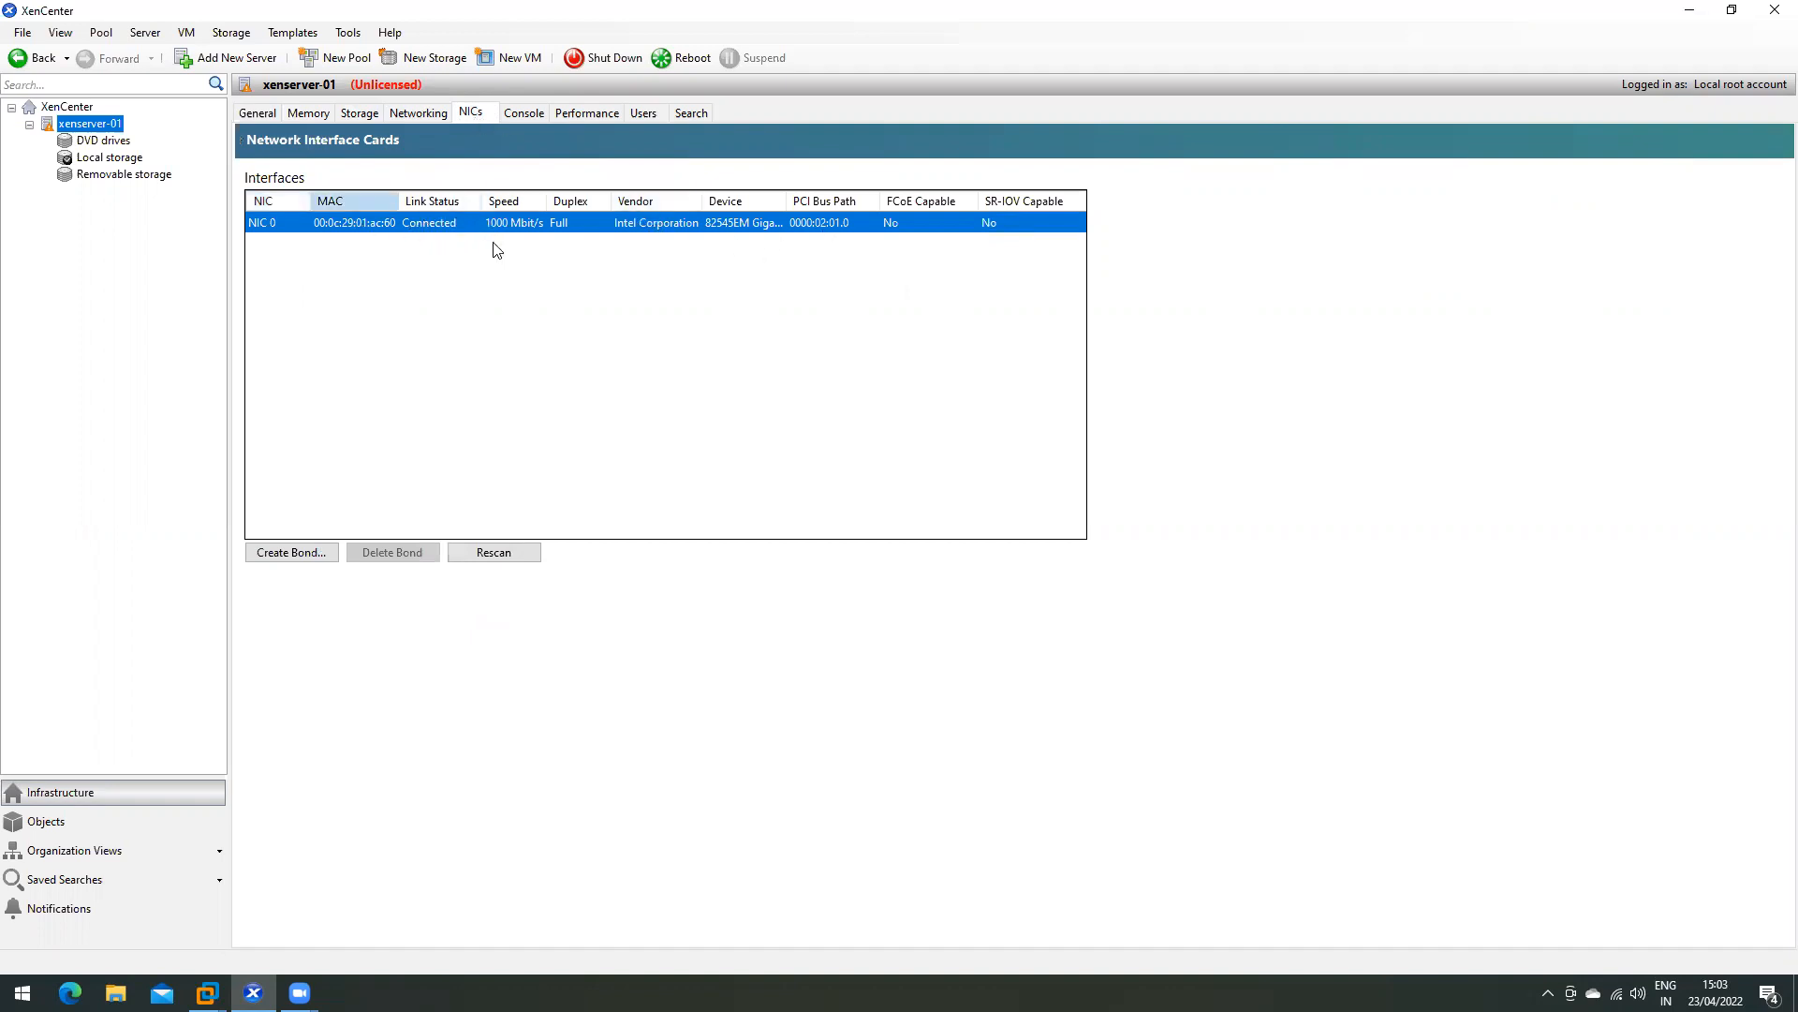
pyautogui.click(511, 230)
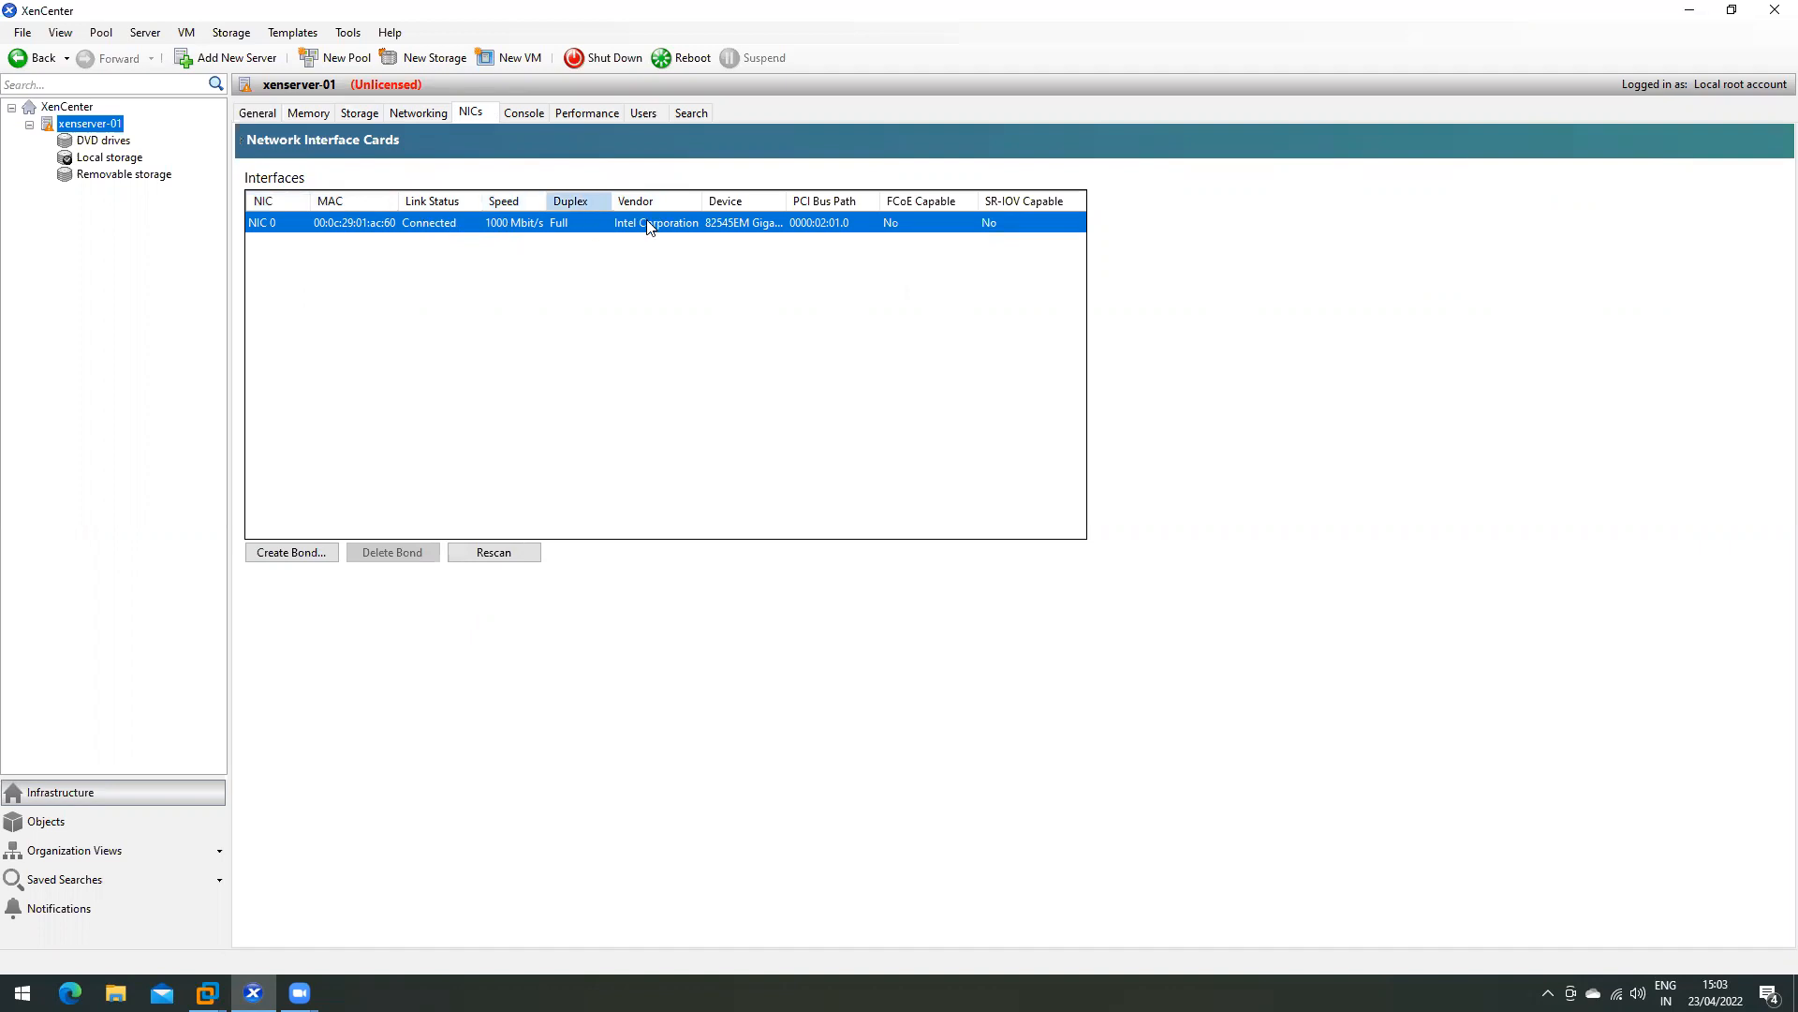
pyautogui.click(957, 226)
pyautogui.click(1008, 229)
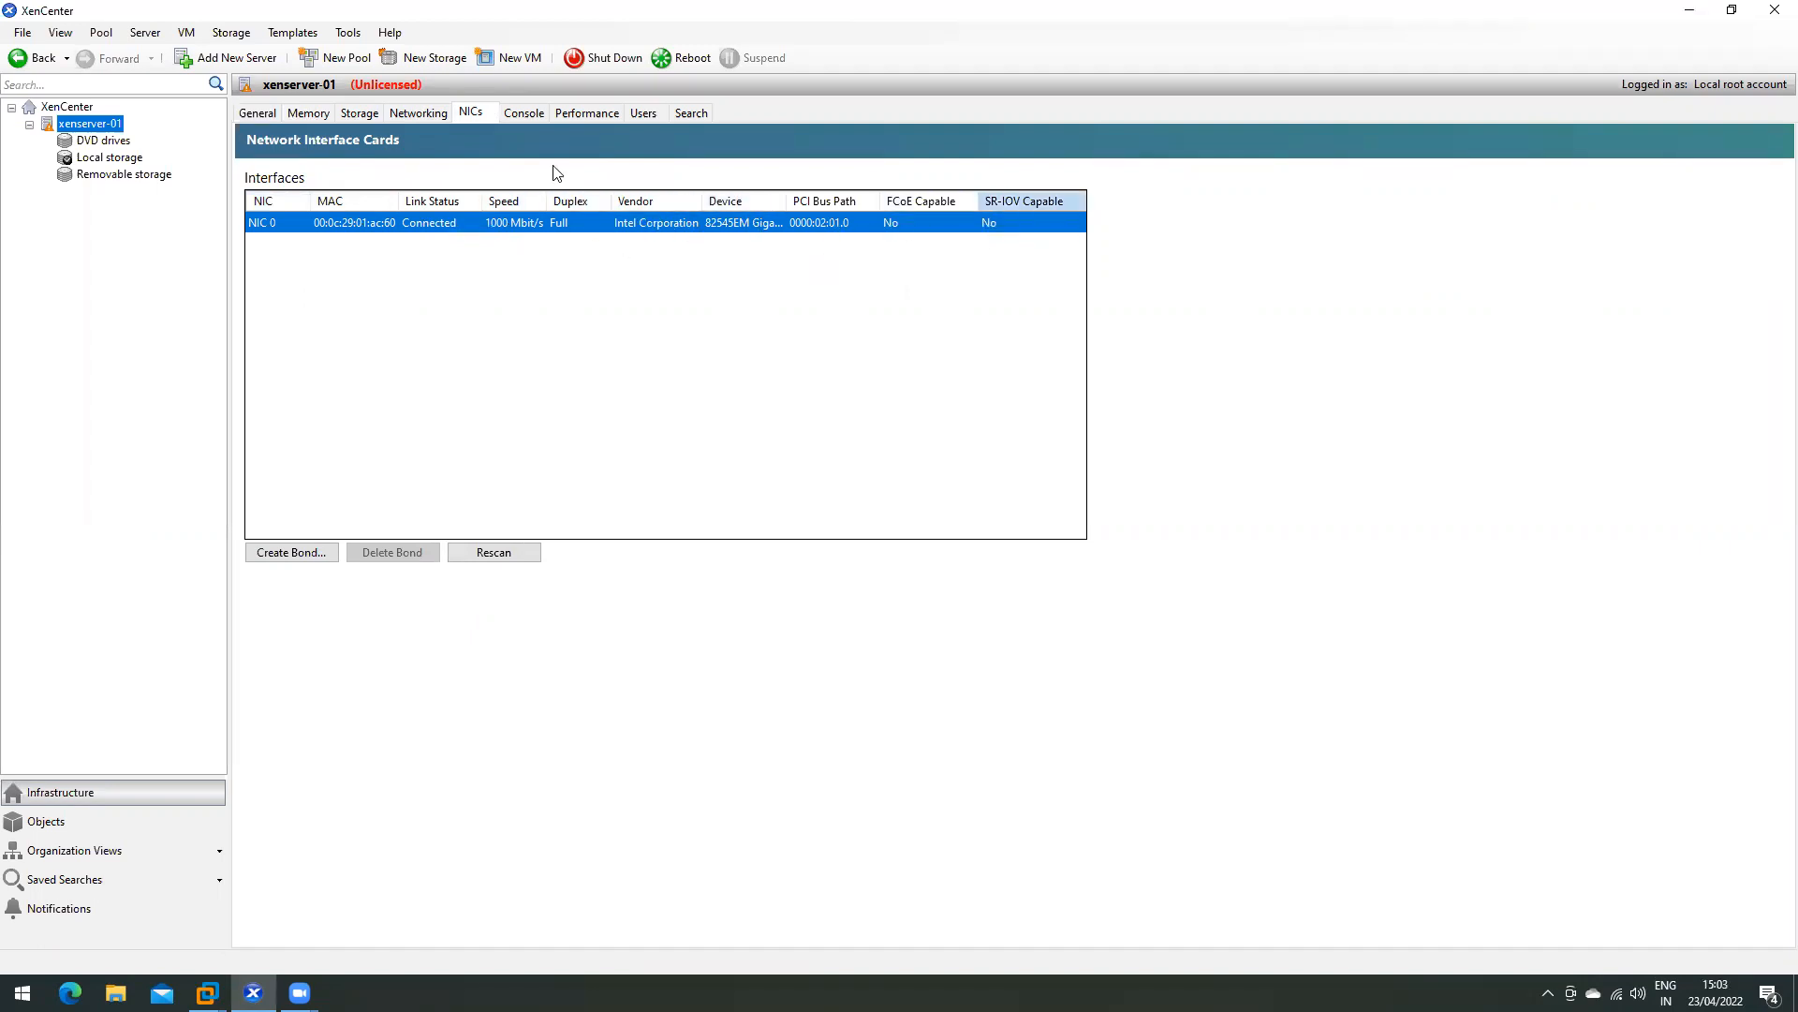
pyautogui.click(516, 113)
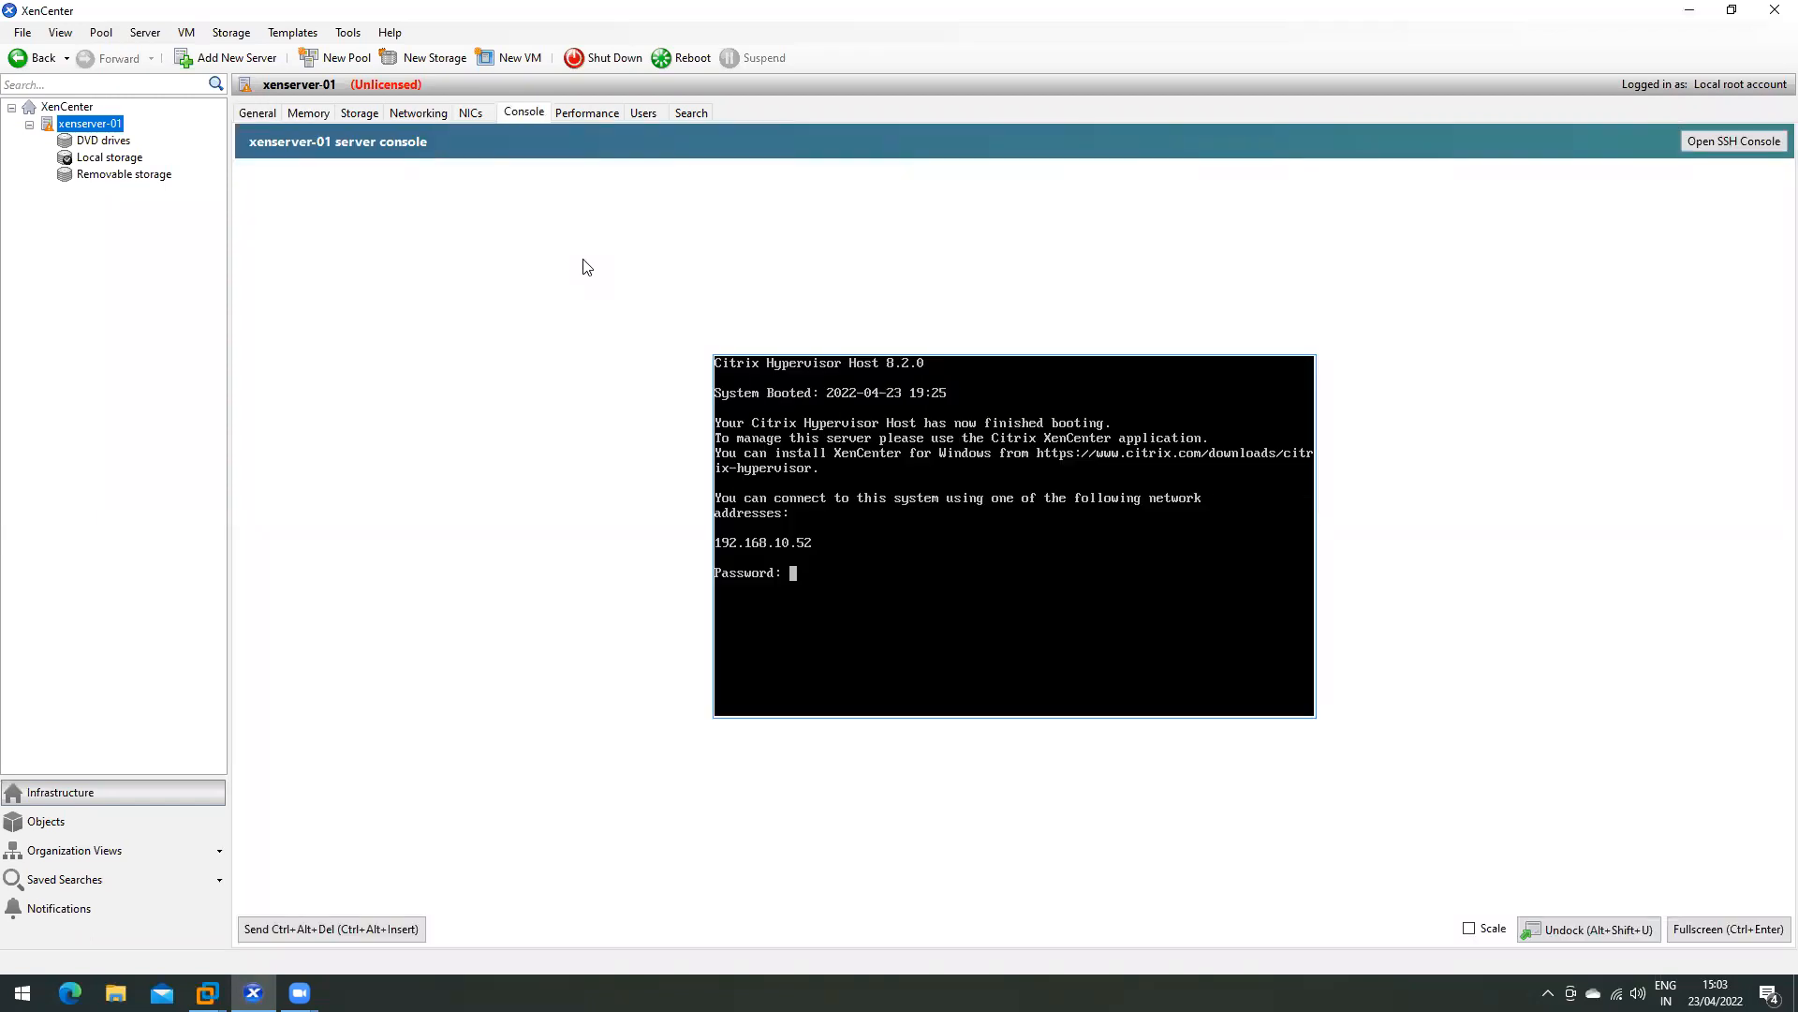
# - Return to the XenCenter console via the VMware window and submit the root password
pyautogui.click(206, 992)
pyautogui.click(517, 871)
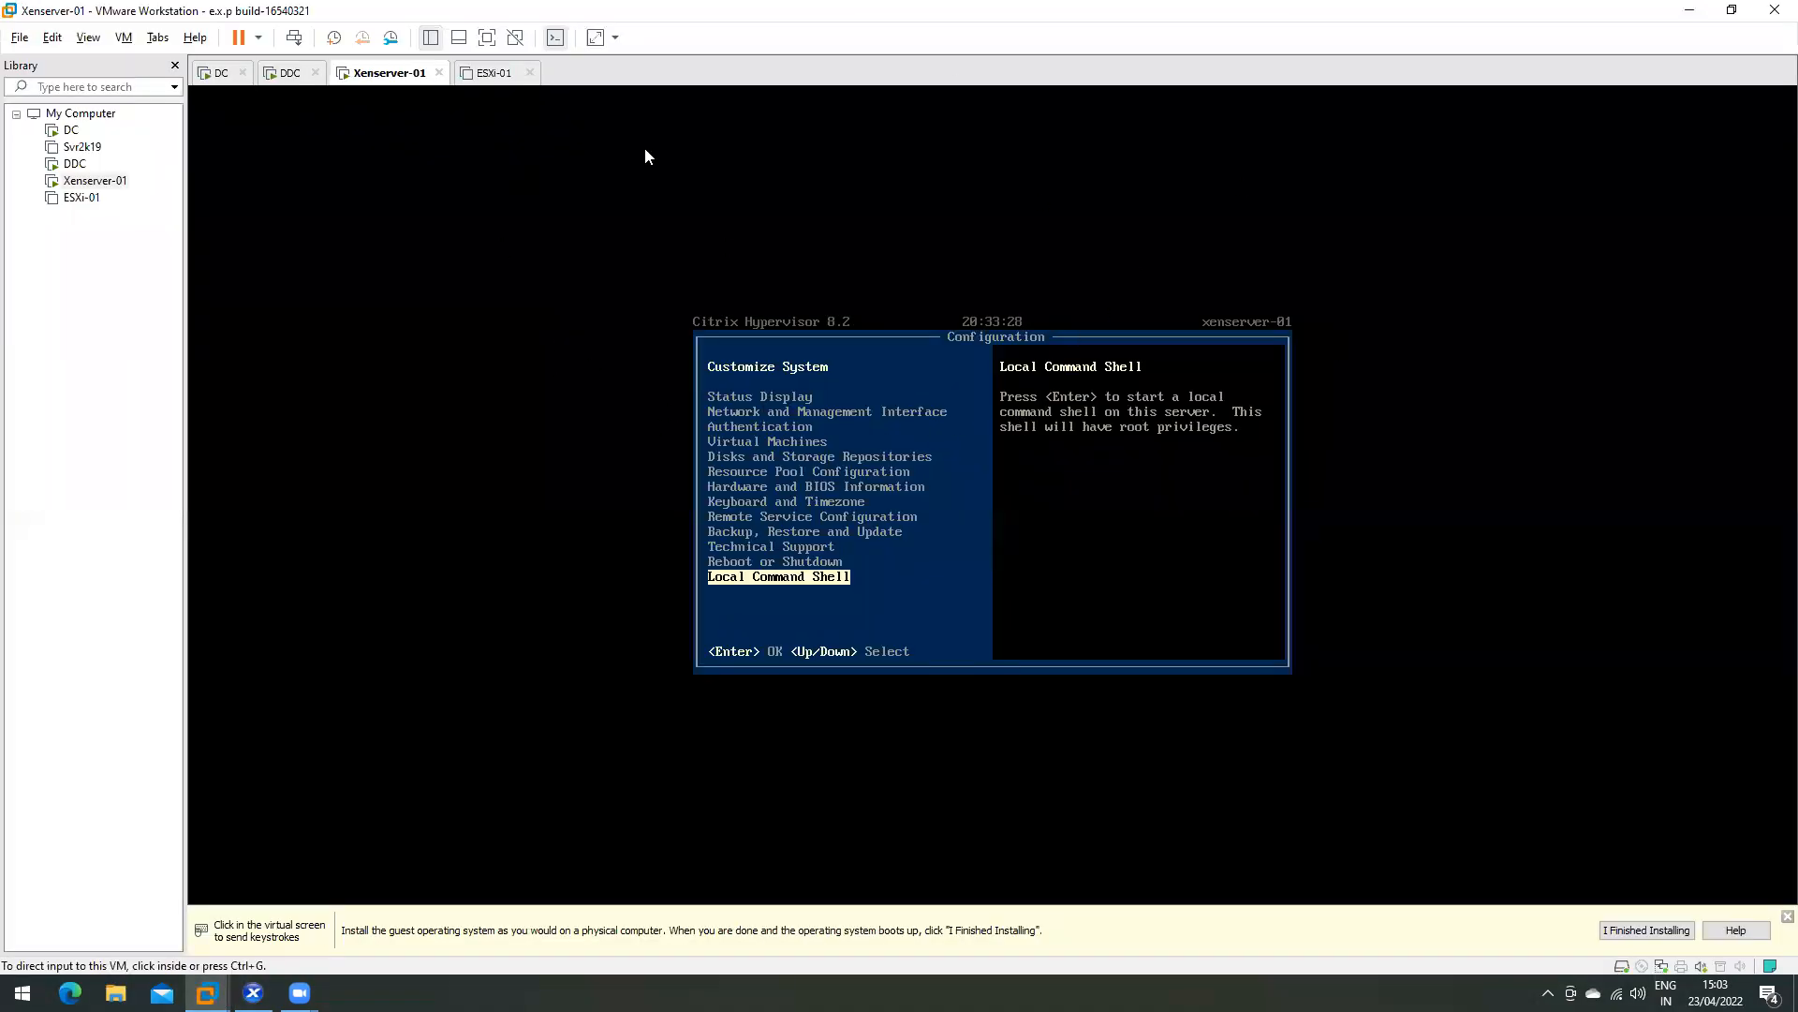
pyautogui.click(1692, 10)
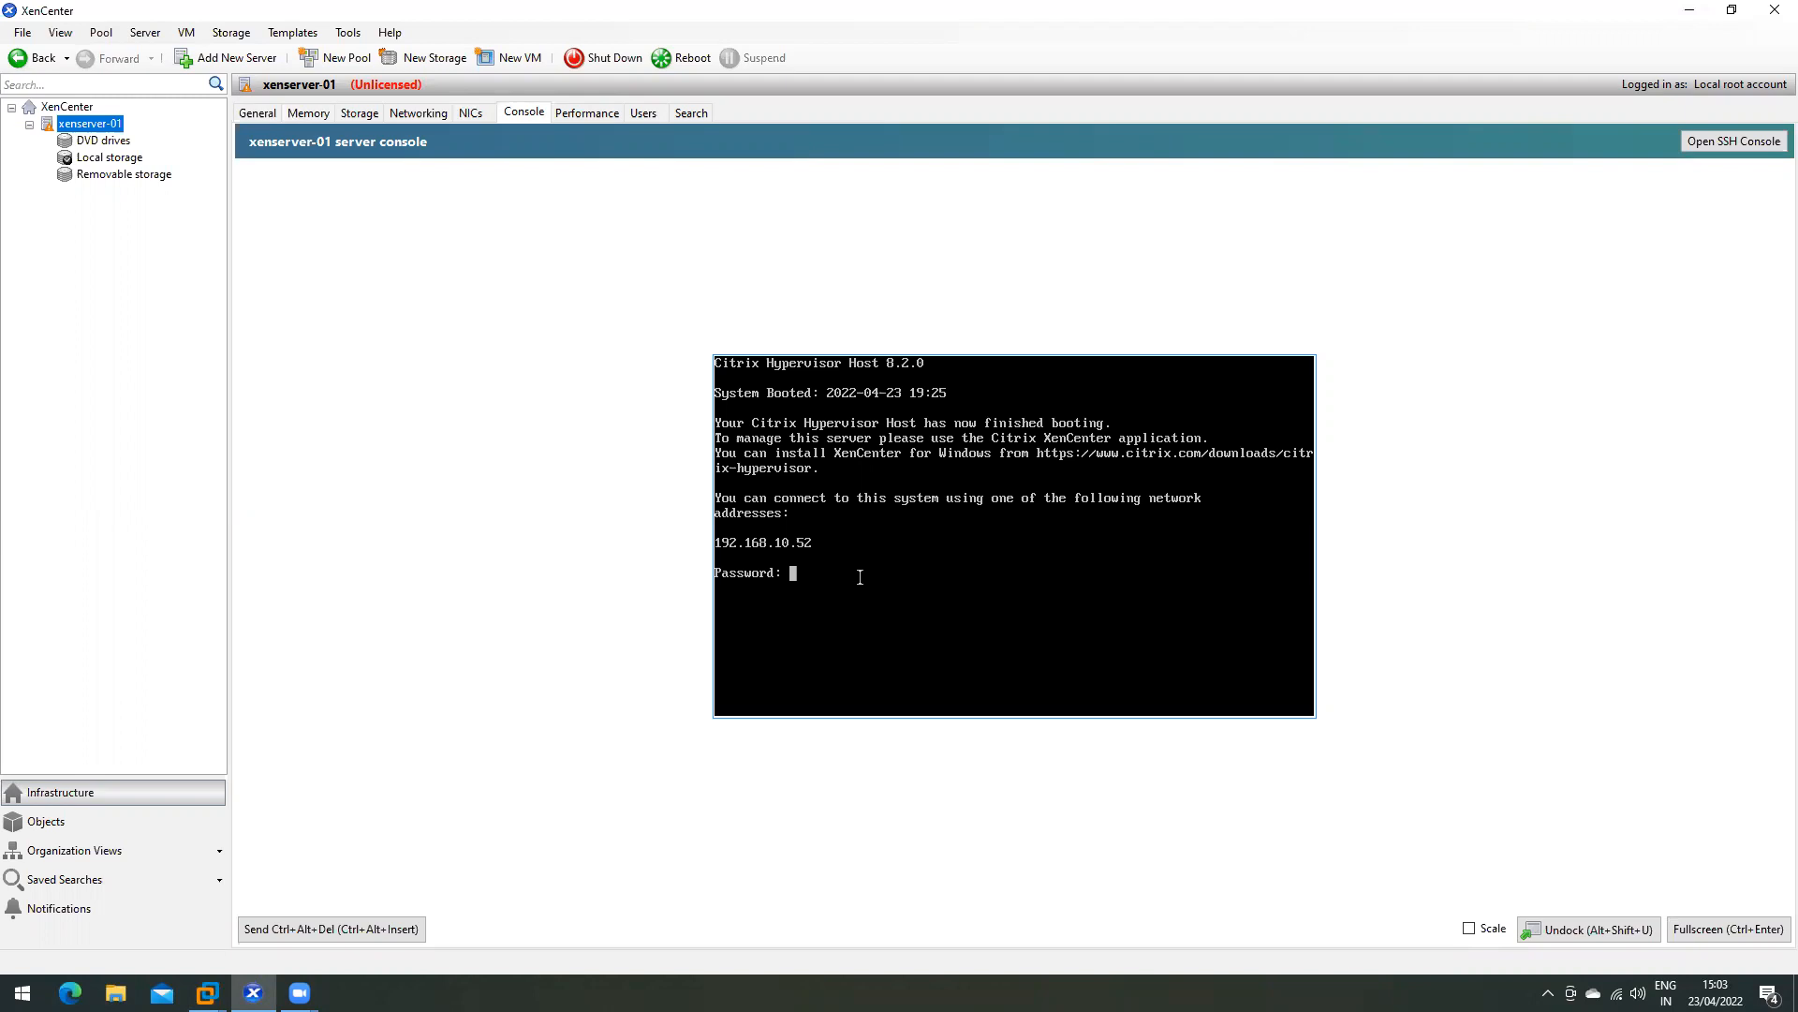
pyautogui.press('Return')
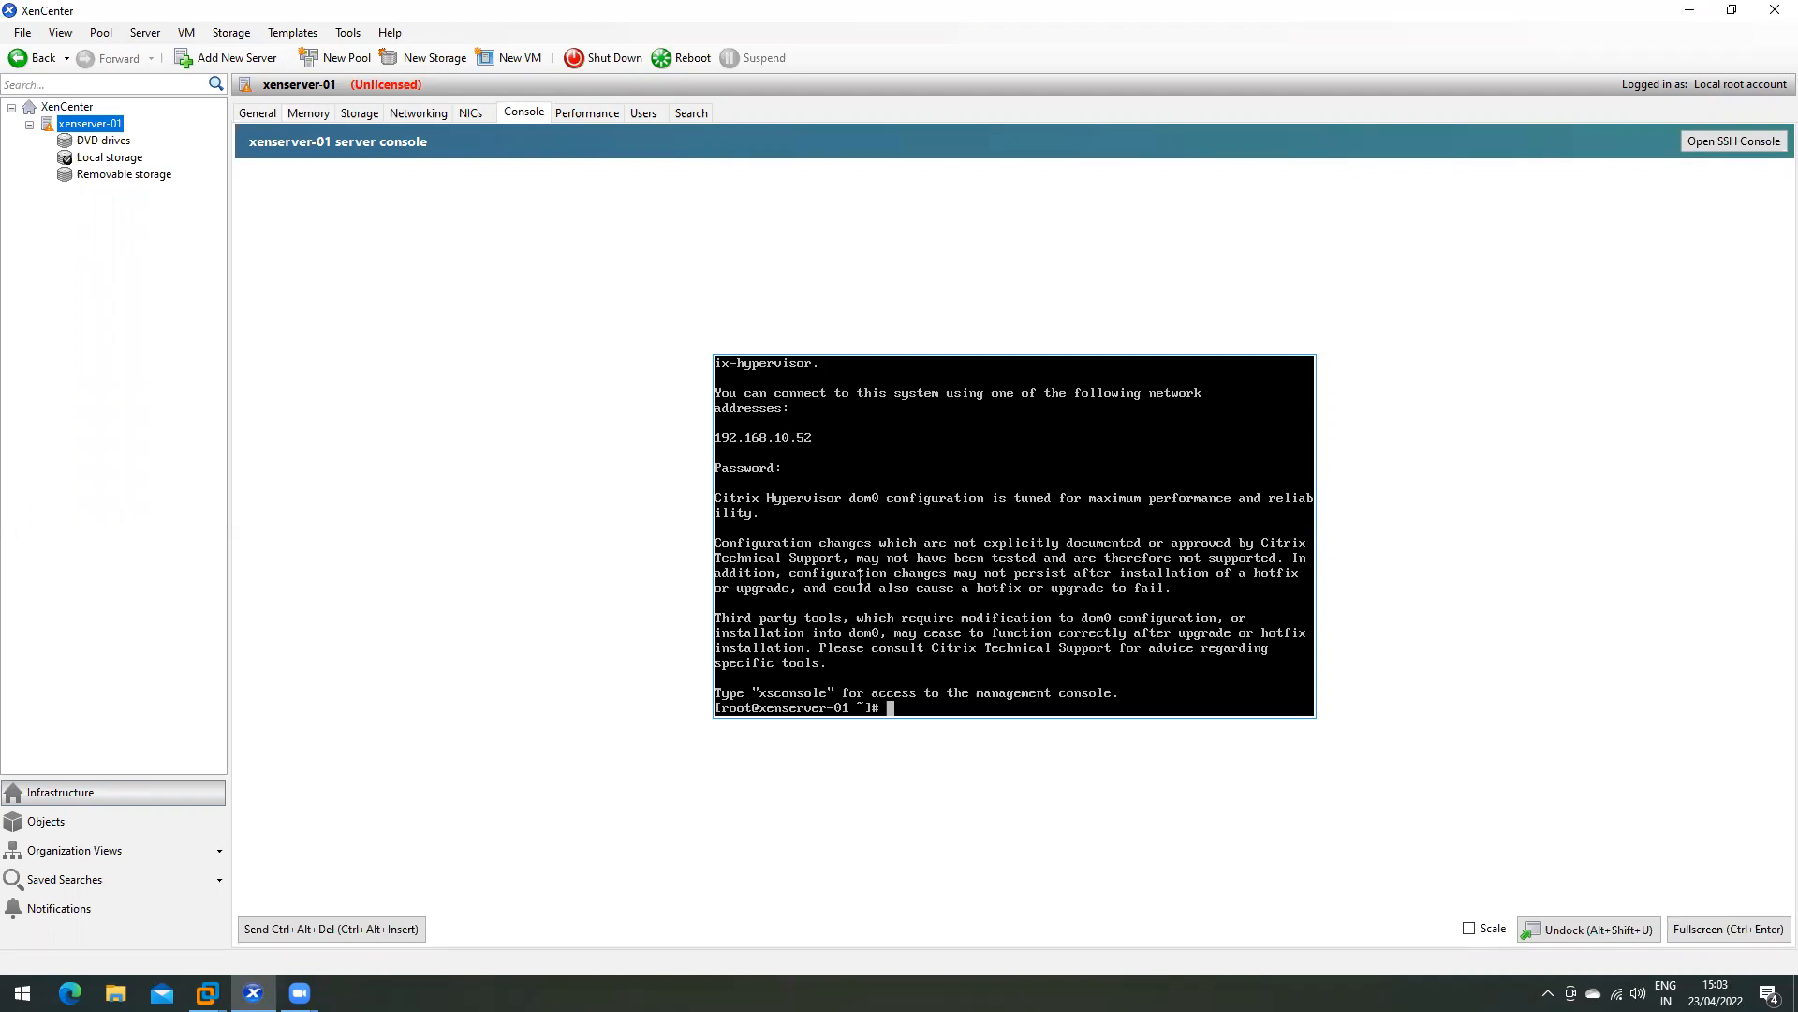
# - Run the xsconsole command, correcting a typo along the way
pyautogui.write('xswc')
pyautogui.press('BackSpace')
pyautogui.press('BackSpace')
pyautogui.press('BackSpace')
pyautogui.write('sconsole')
pyautogui.press('Return')
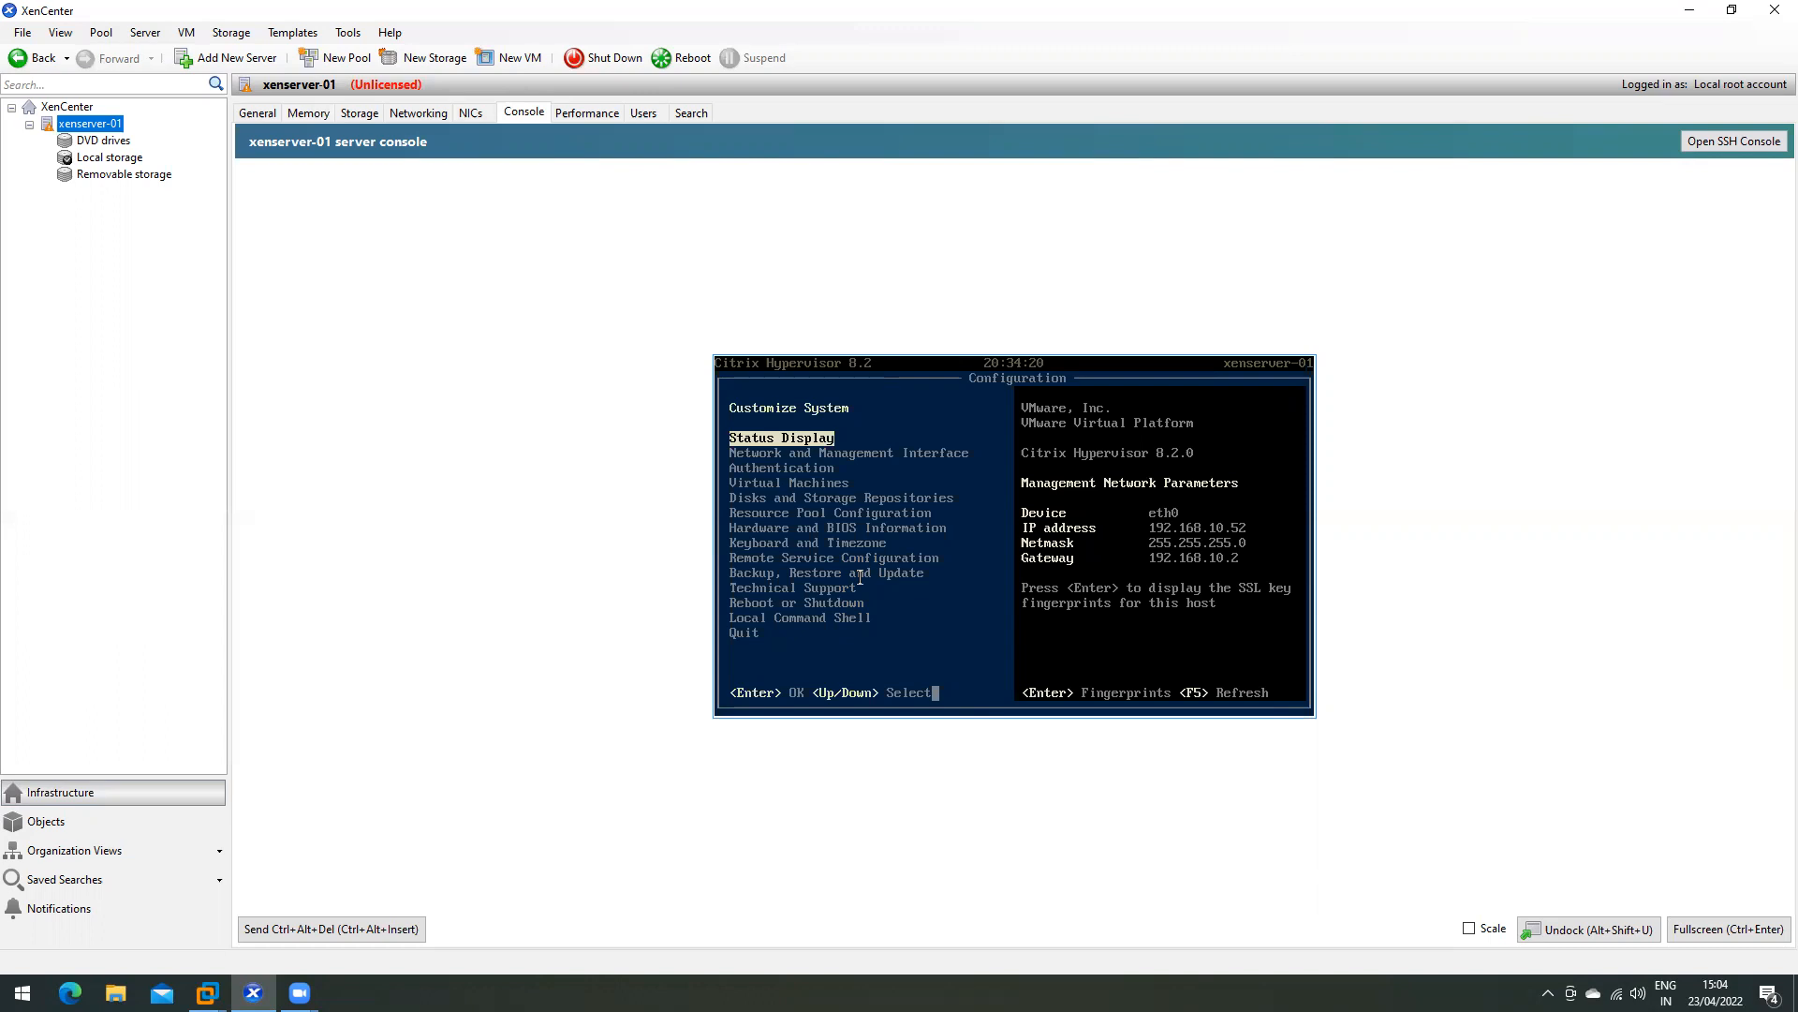
# - Select Local Command Shell from the Customize System menu
pyautogui.press('Down')
pyautogui.press('Down')
pyautogui.press('Down')
pyautogui.press('Down')
pyautogui.press('Down')
pyautogui.press('Down')
pyautogui.press('Down')
pyautogui.press('Down')
pyautogui.press('Down')
pyautogui.press('Down')
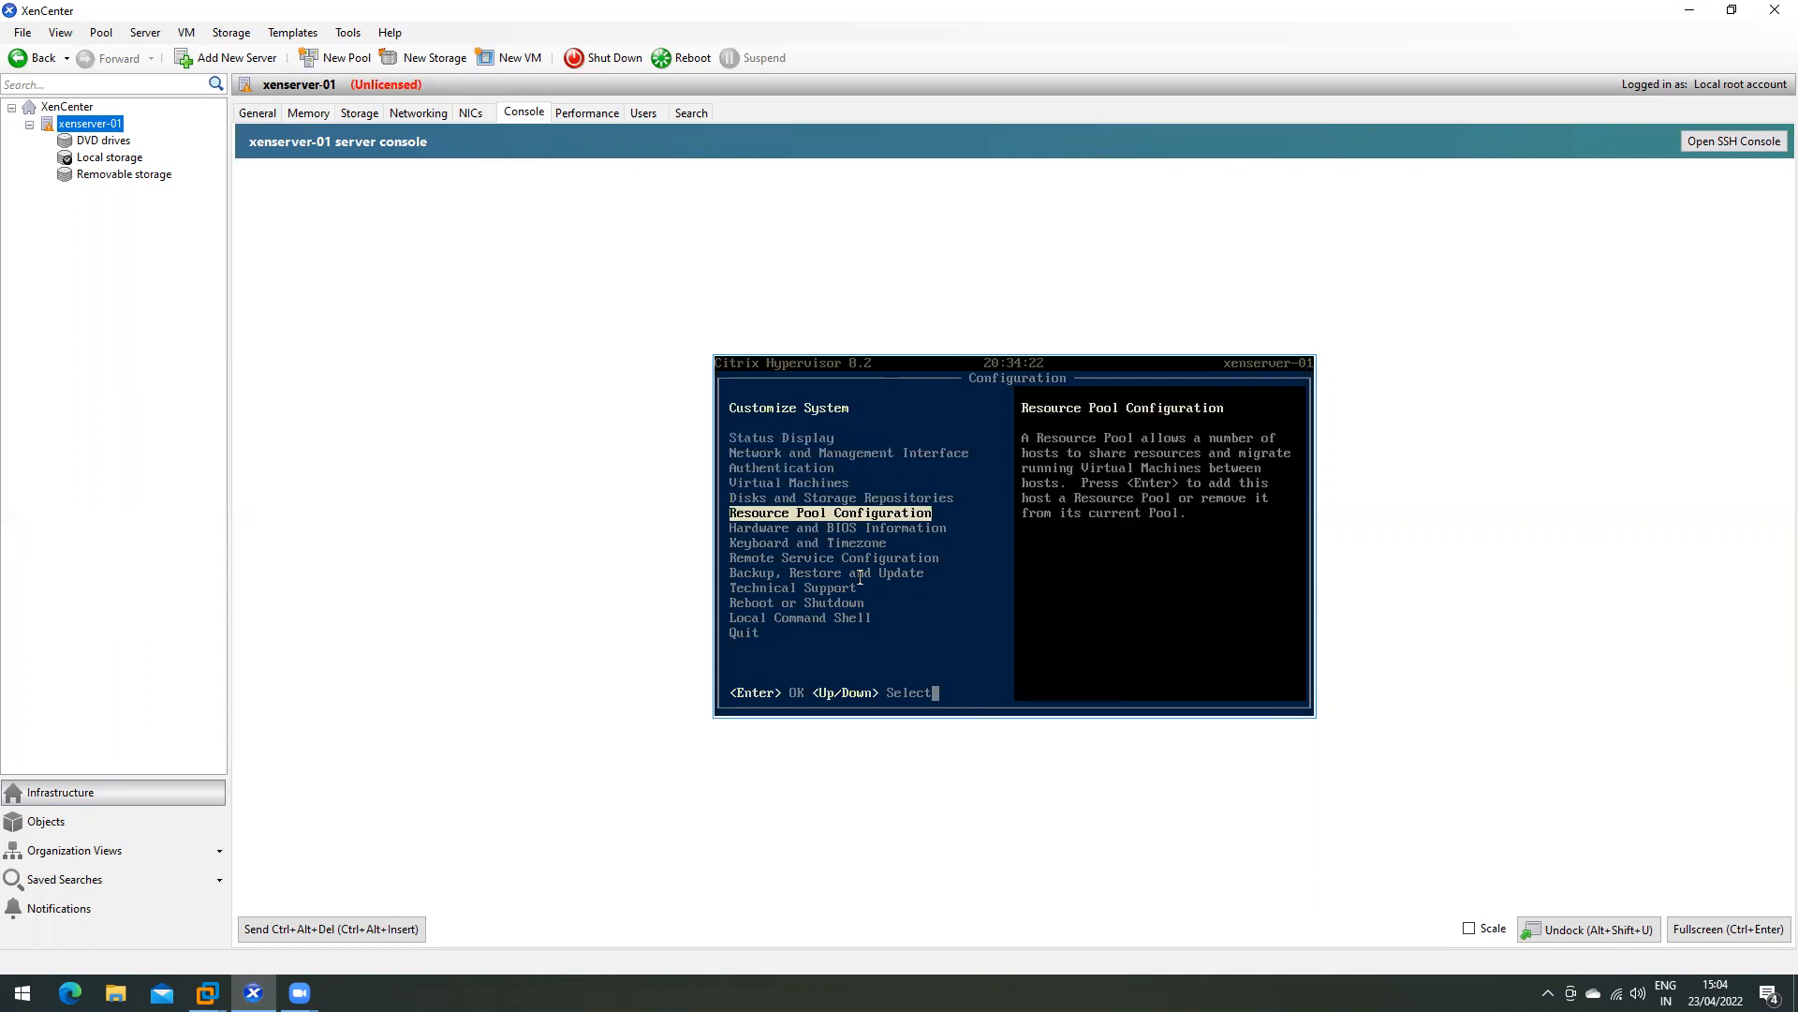
pyautogui.press('Down')
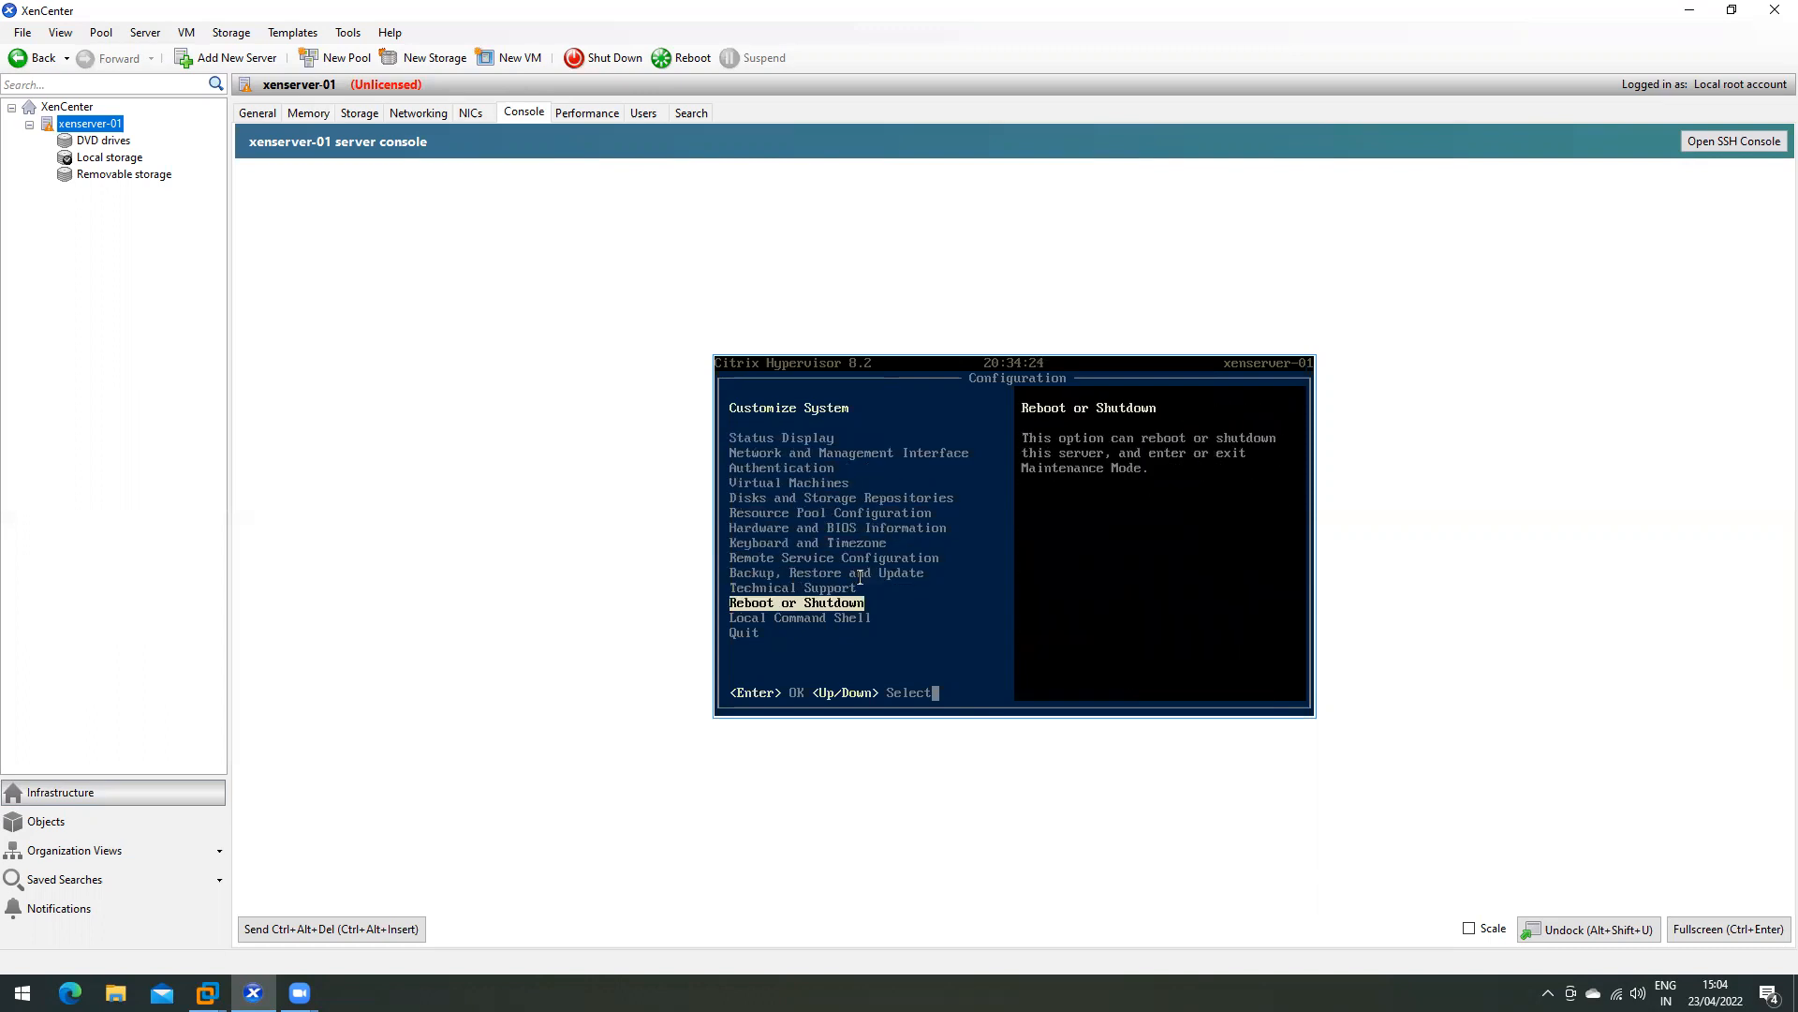
pyautogui.press('Down')
pyautogui.press('Return')
# - Log in to the local shell with the root password, then show the General tab
pyautogui.press('Tab')
pyautogui.write('*******')
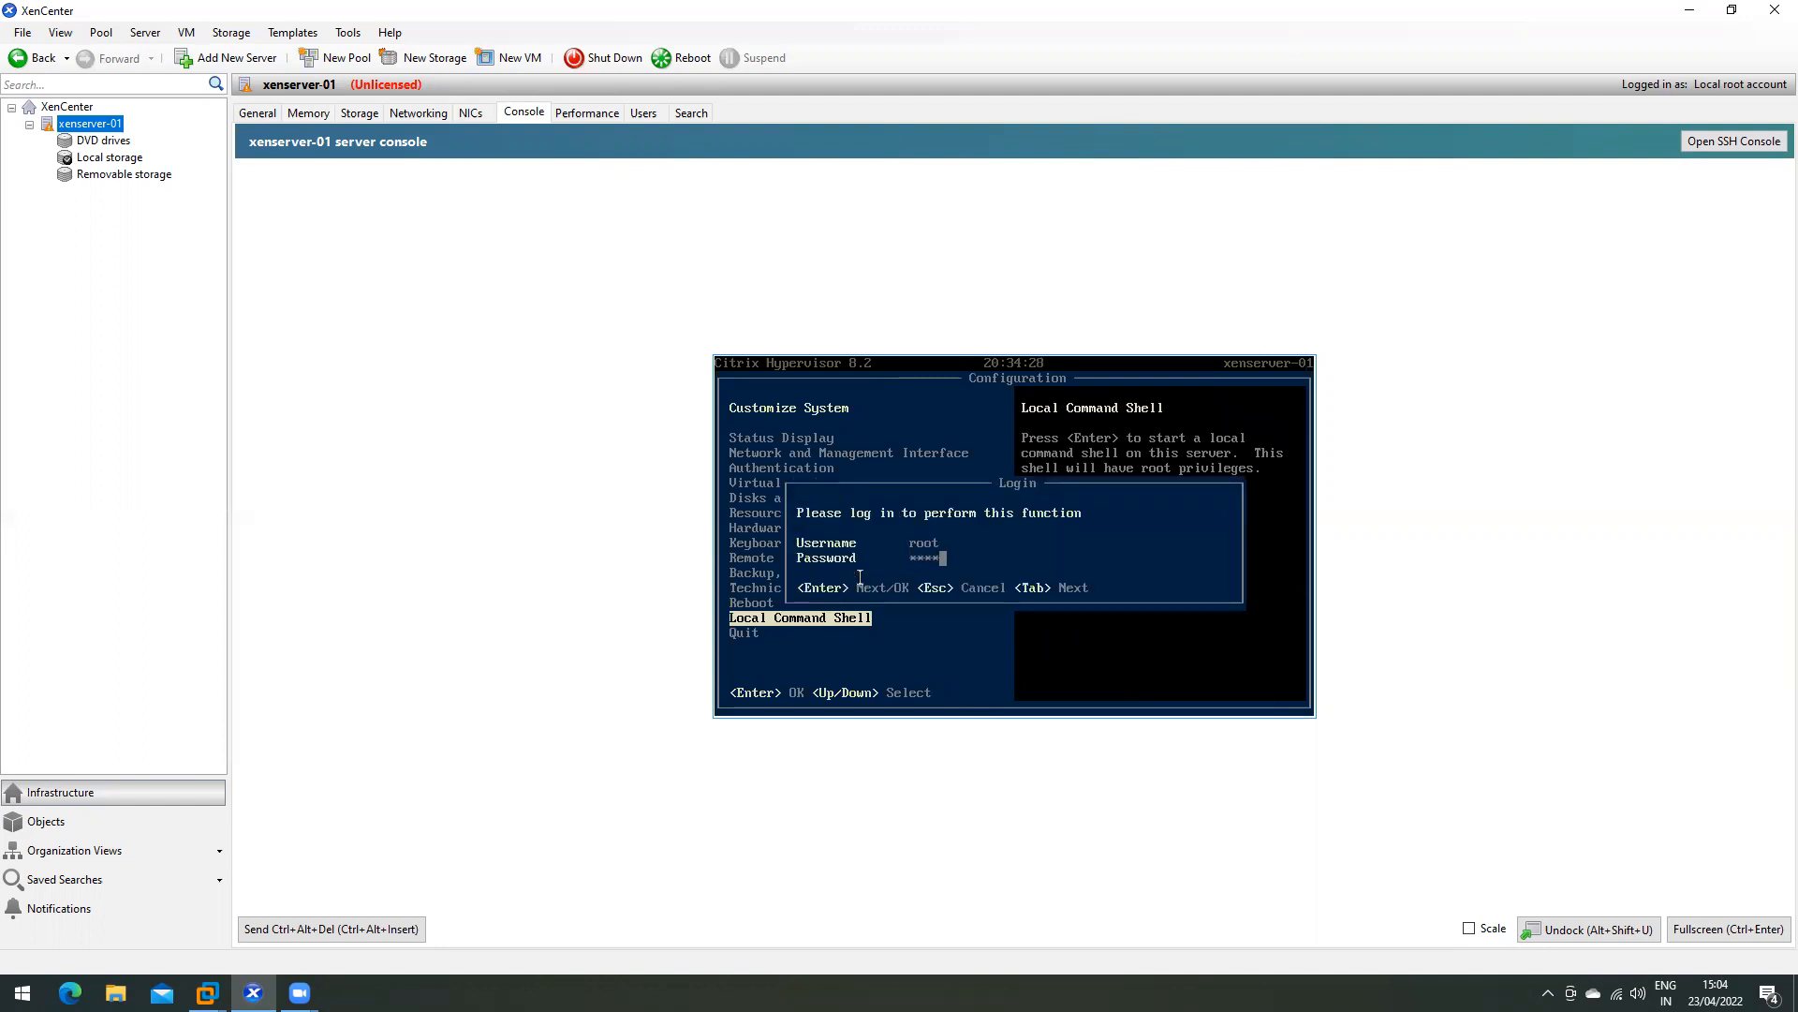
pyautogui.write('**')
pyautogui.press('Return')
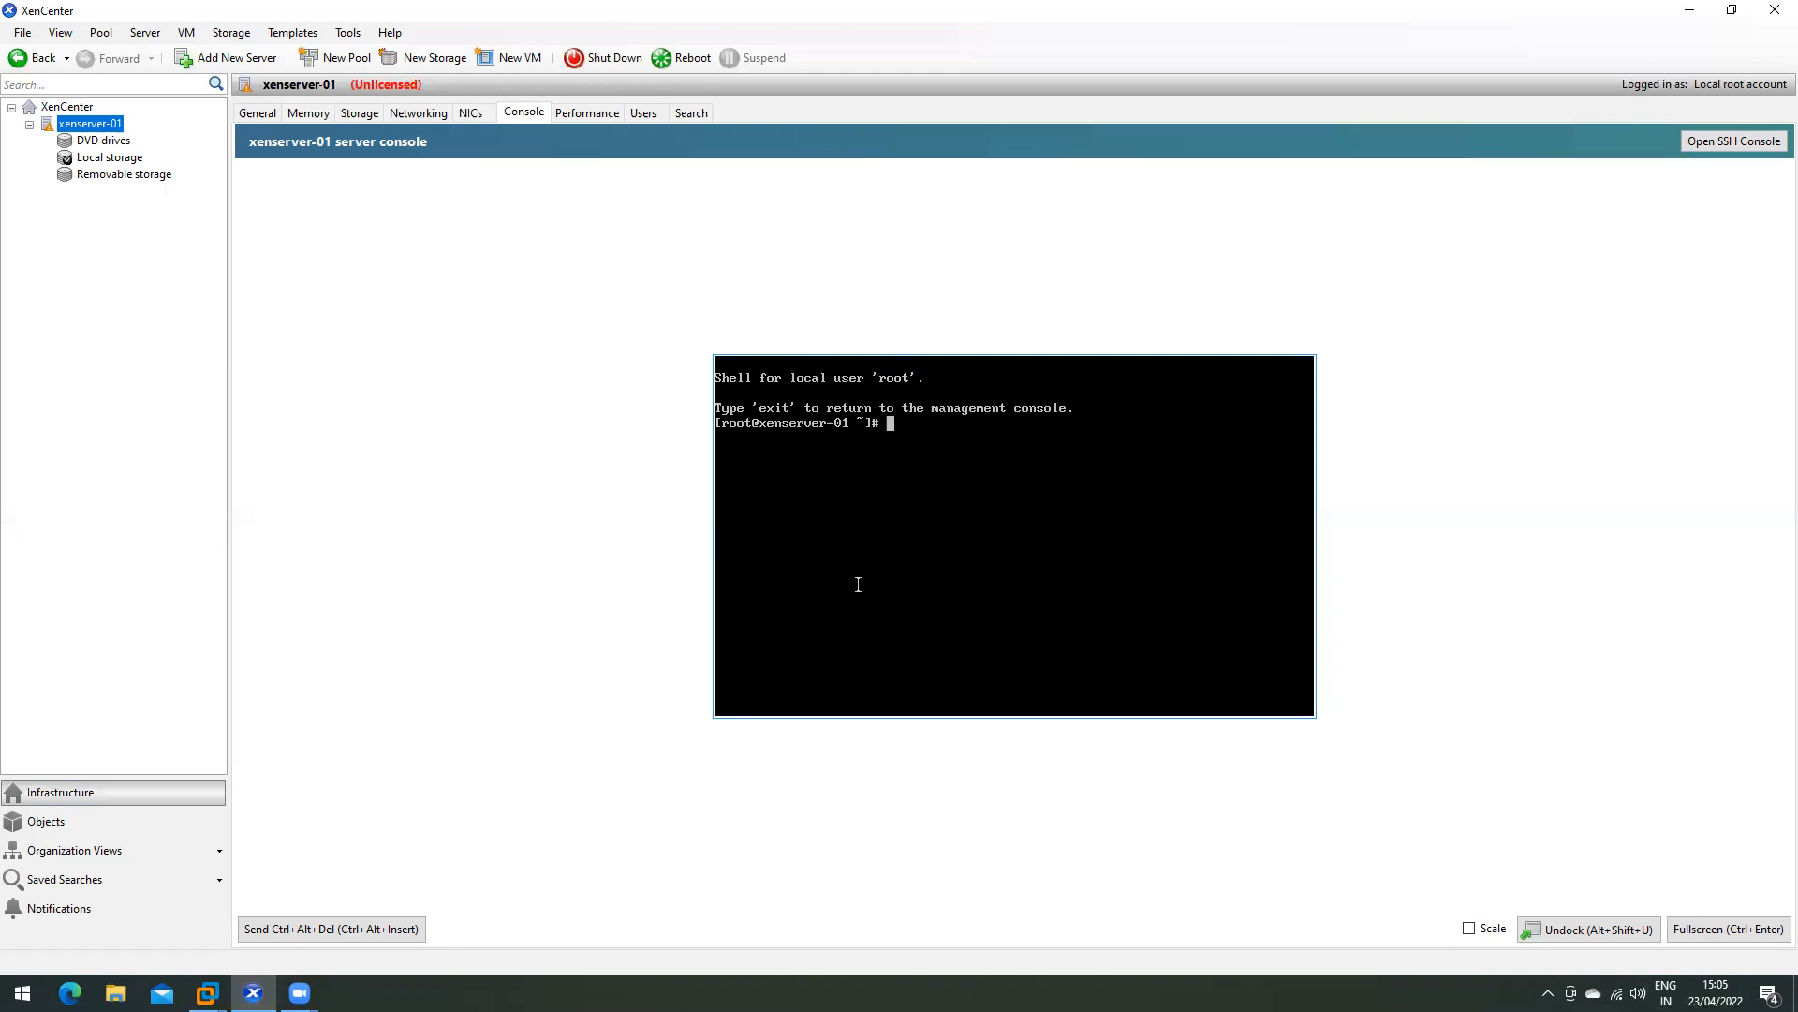
pyautogui.click(259, 113)
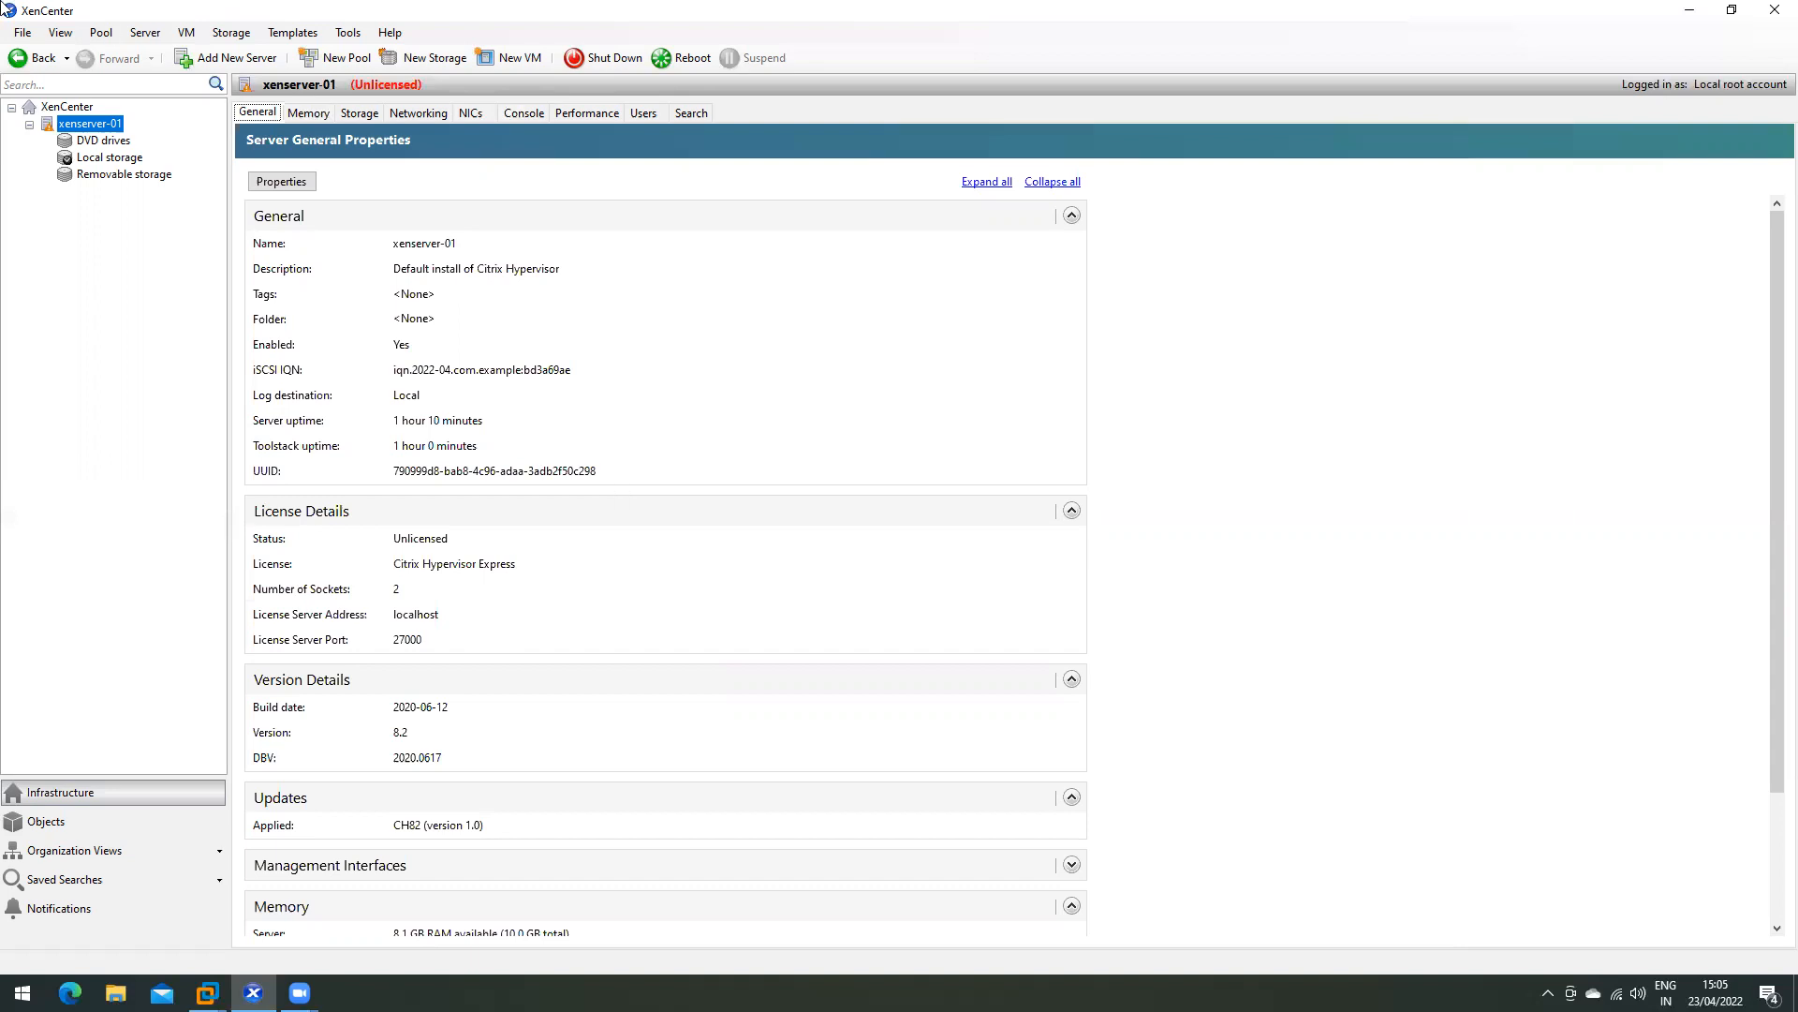
# - Switch to the DDC machine and browse Machine Catalogs and Delivery Groups in Studio
pyautogui.moveTo(206, 993)
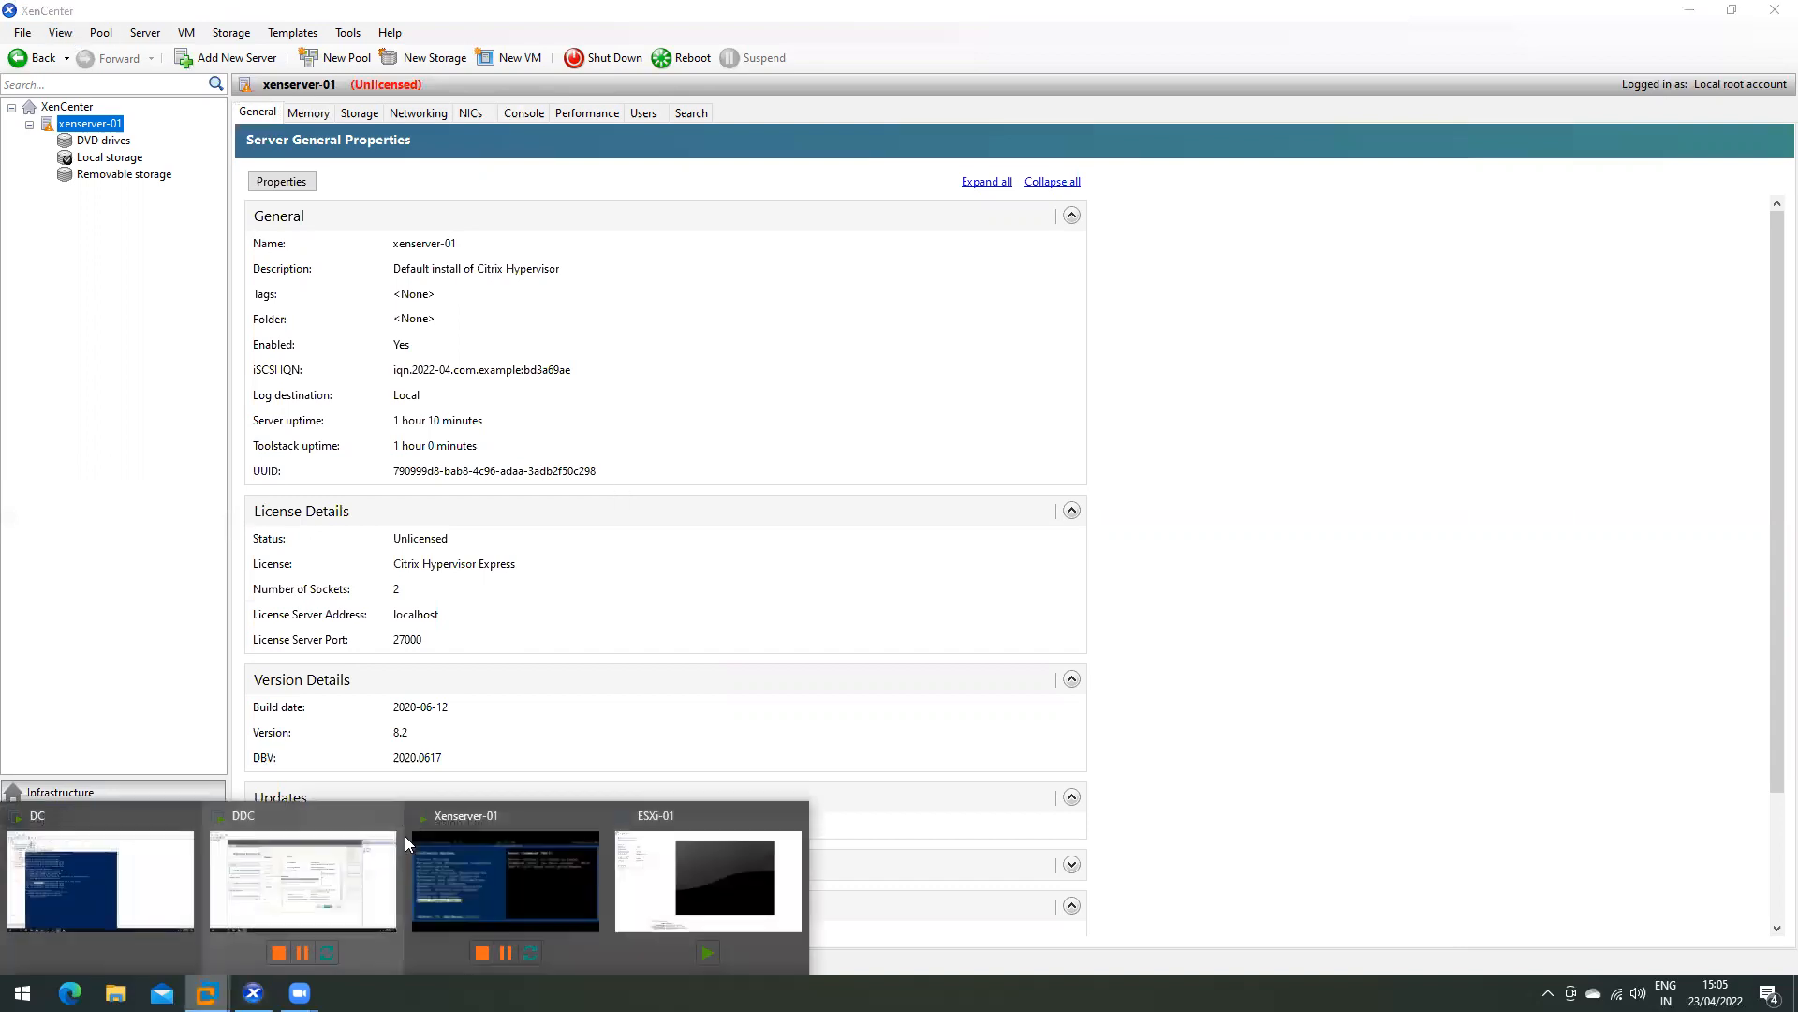
pyautogui.click(197, 834)
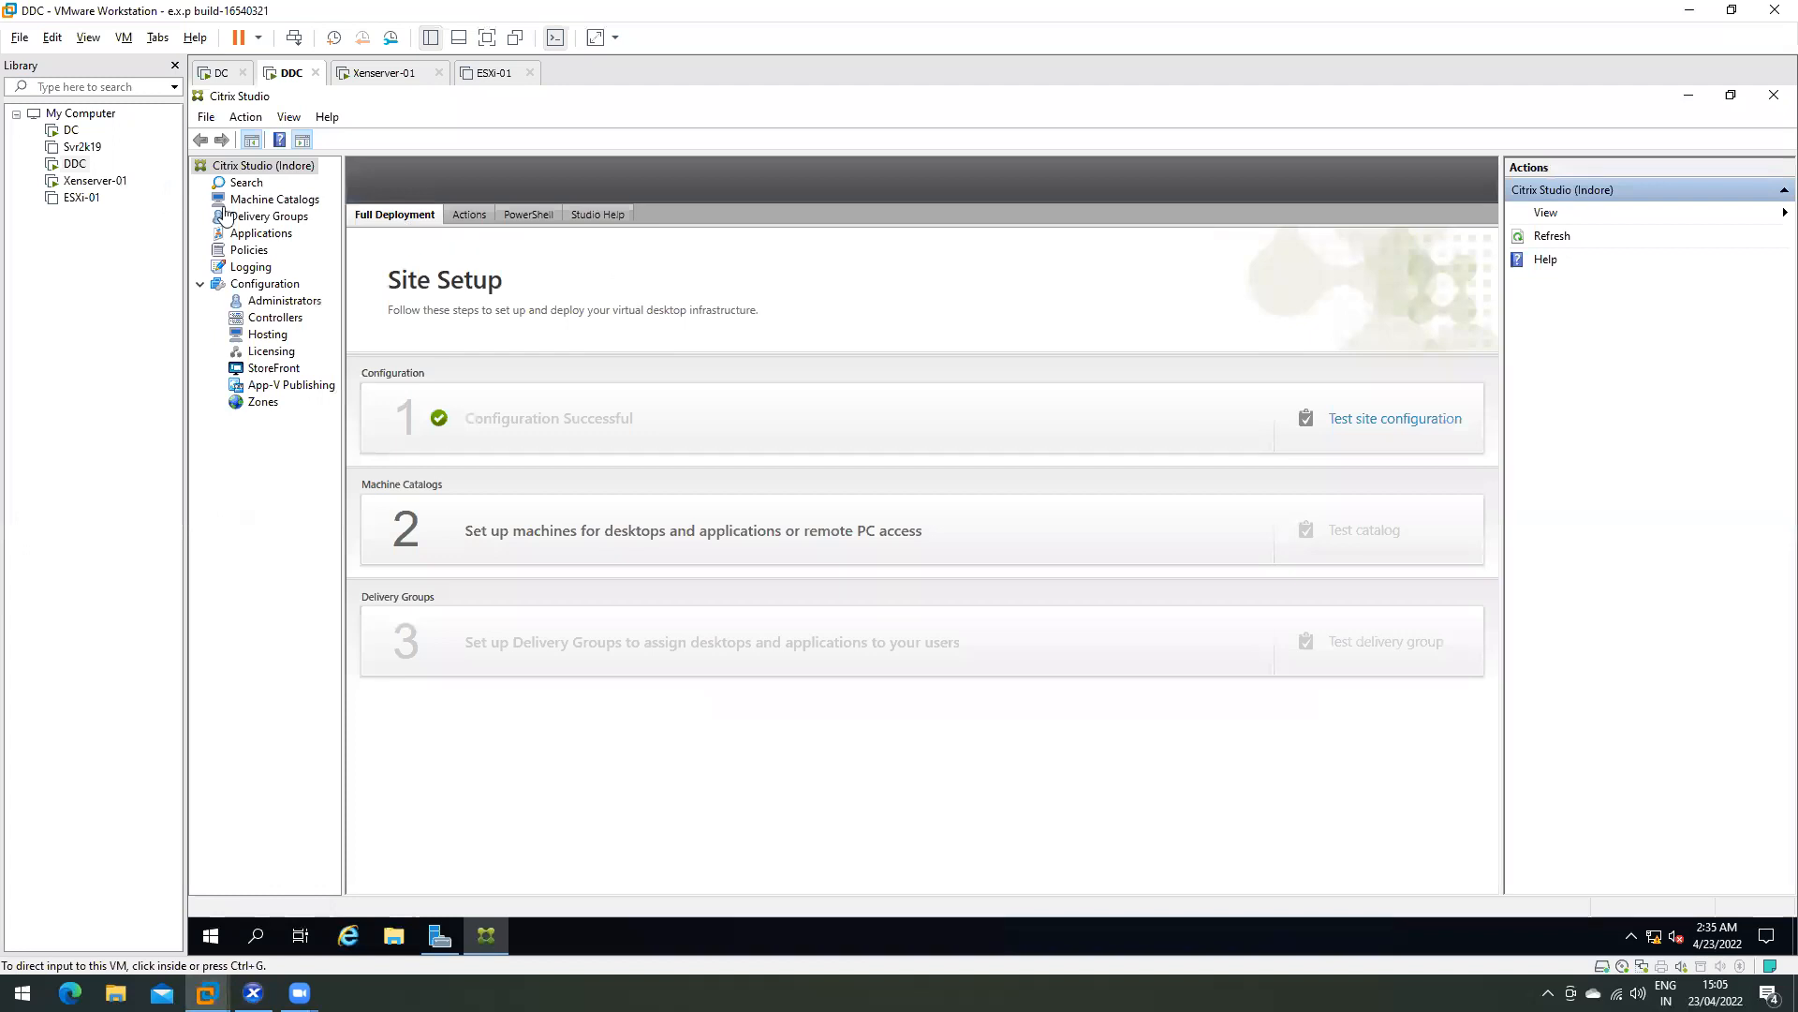
pyautogui.click(264, 200)
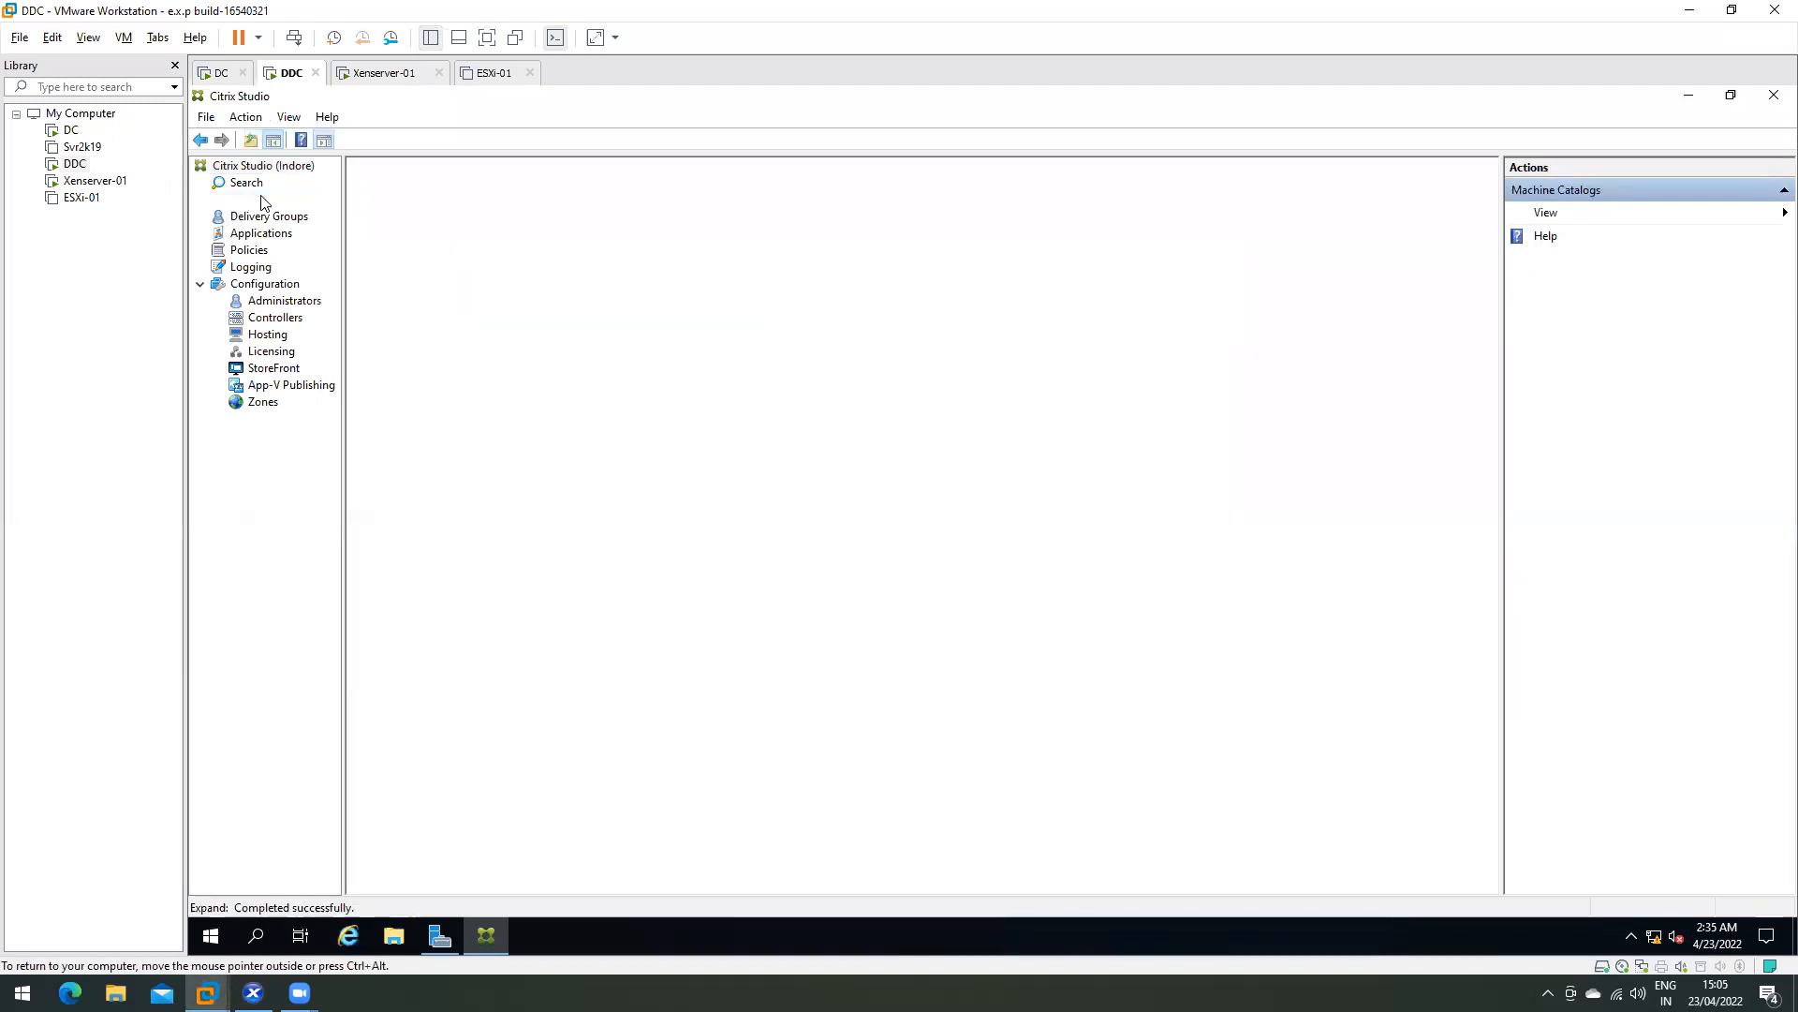
pyautogui.click(264, 216)
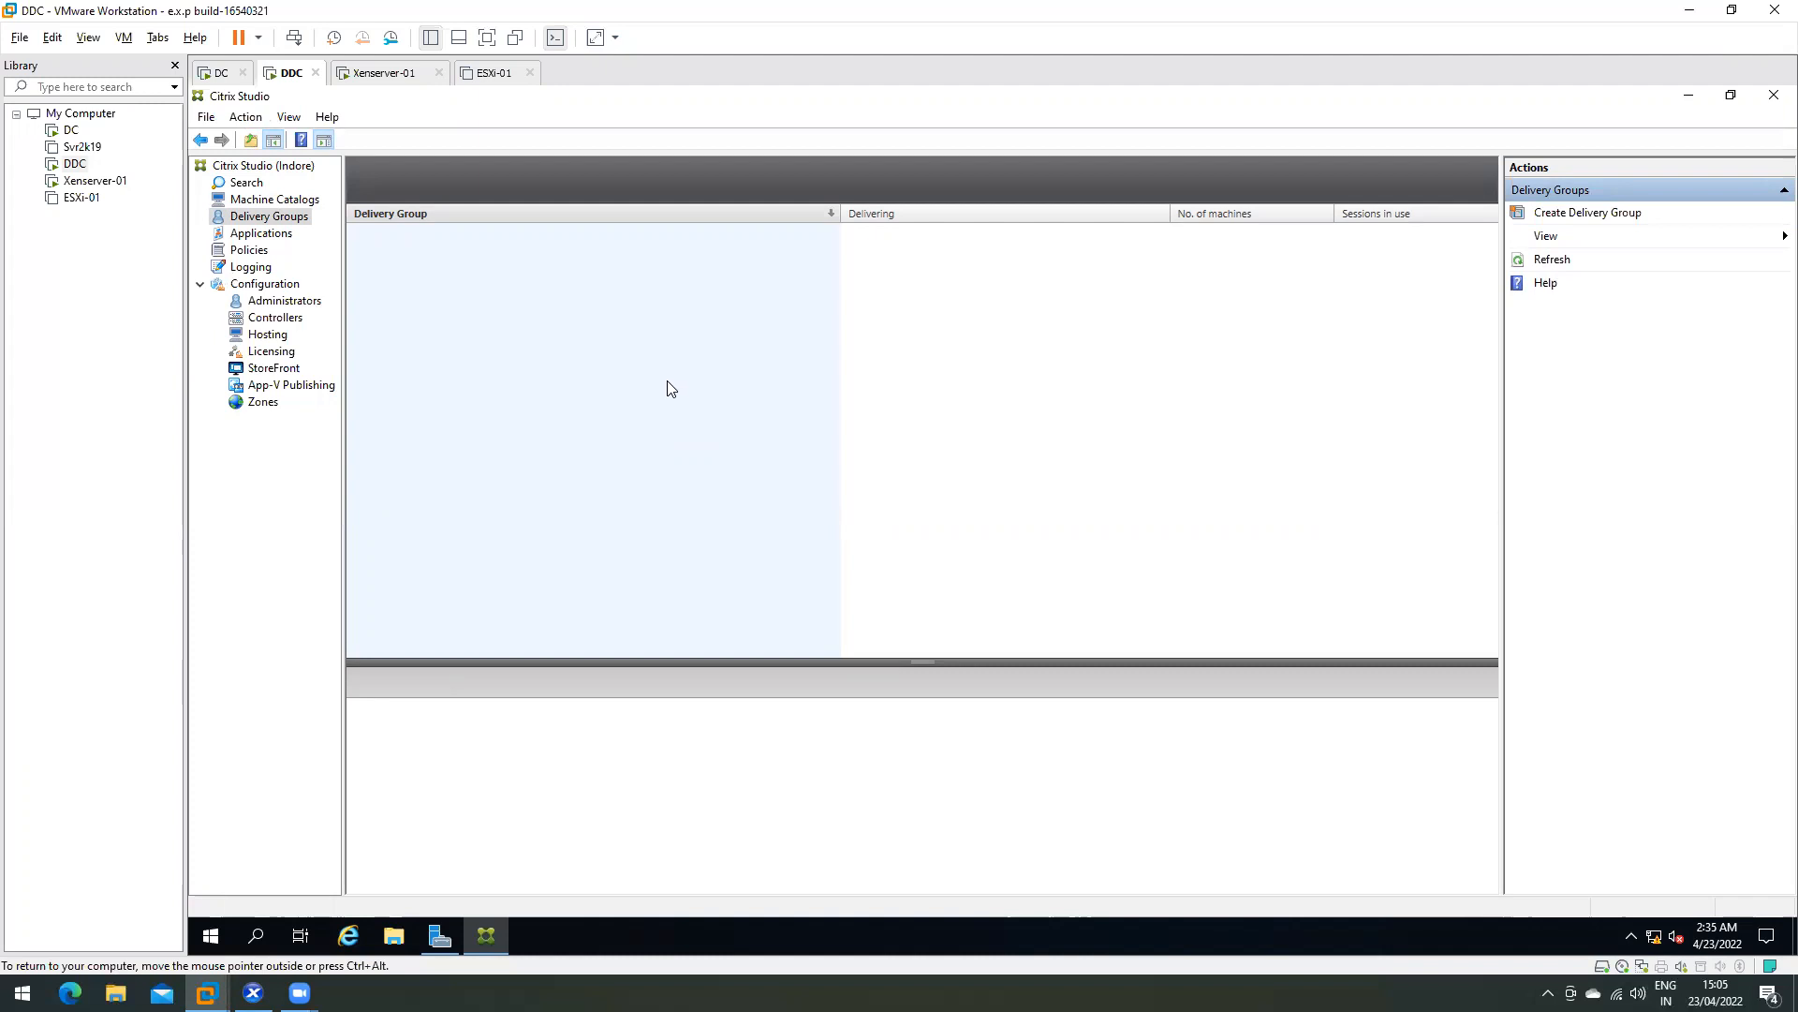
pyautogui.click(257, 202)
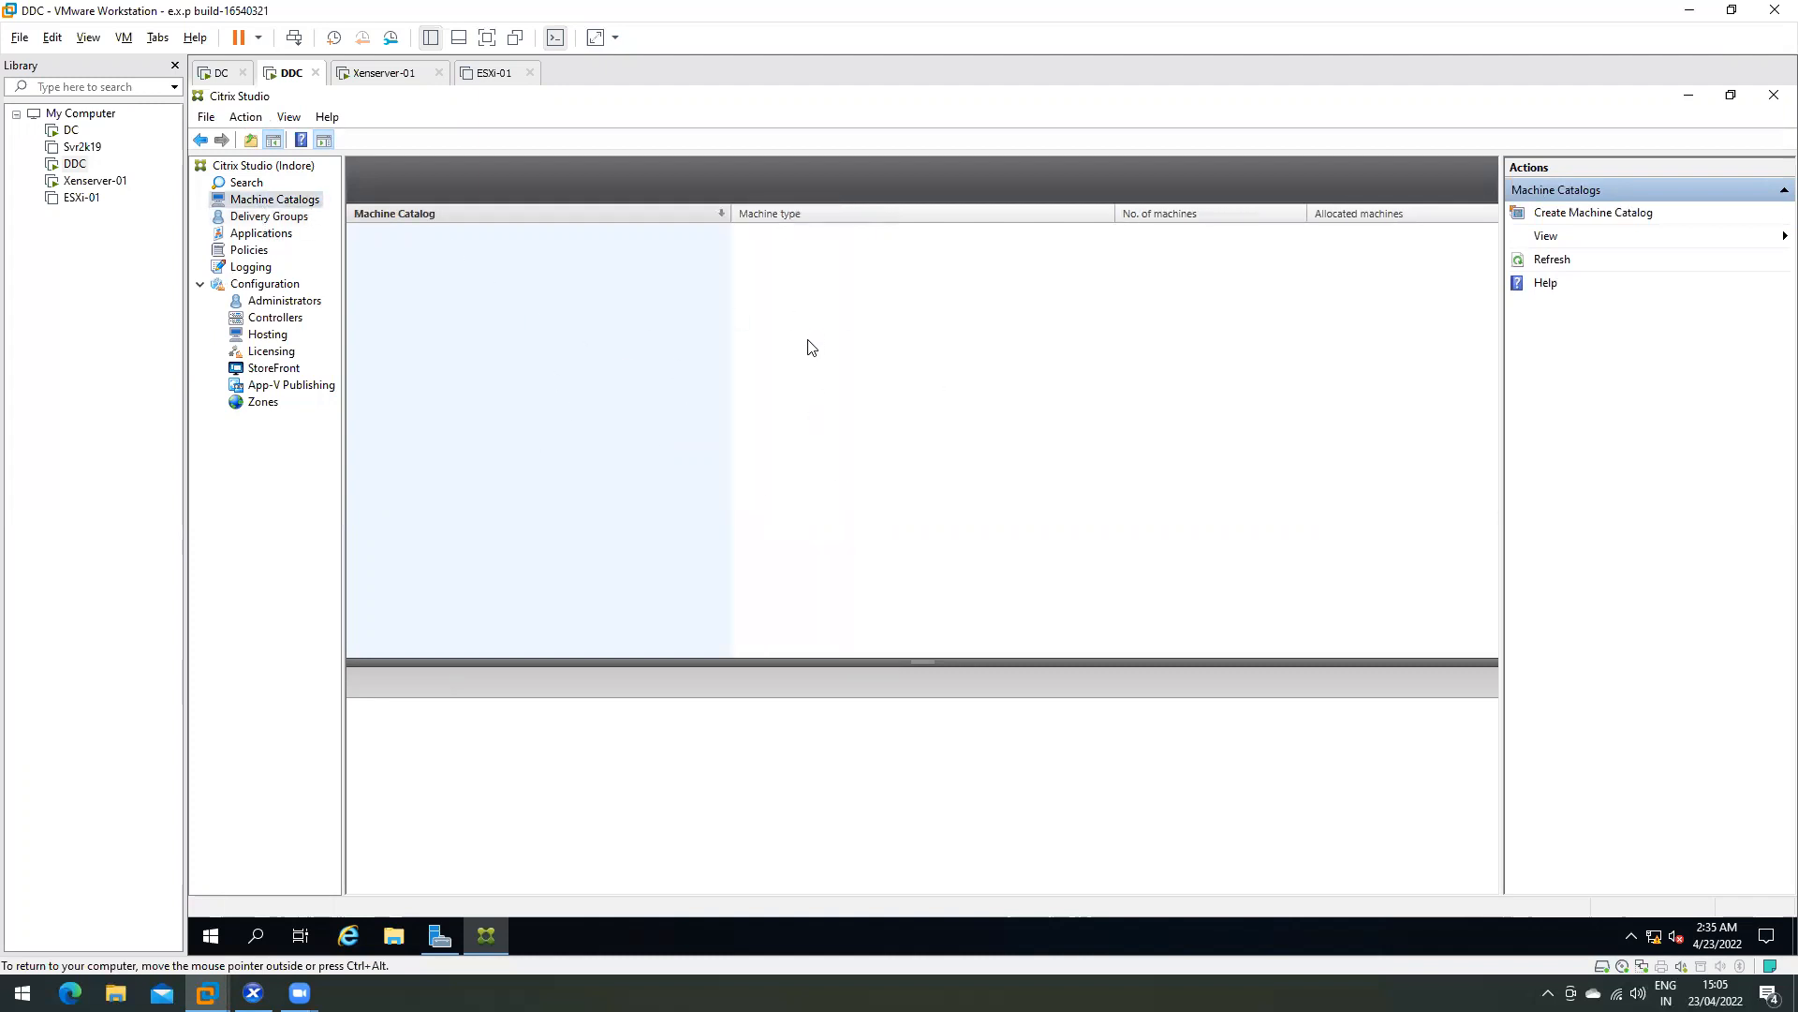
pyautogui.click(240, 219)
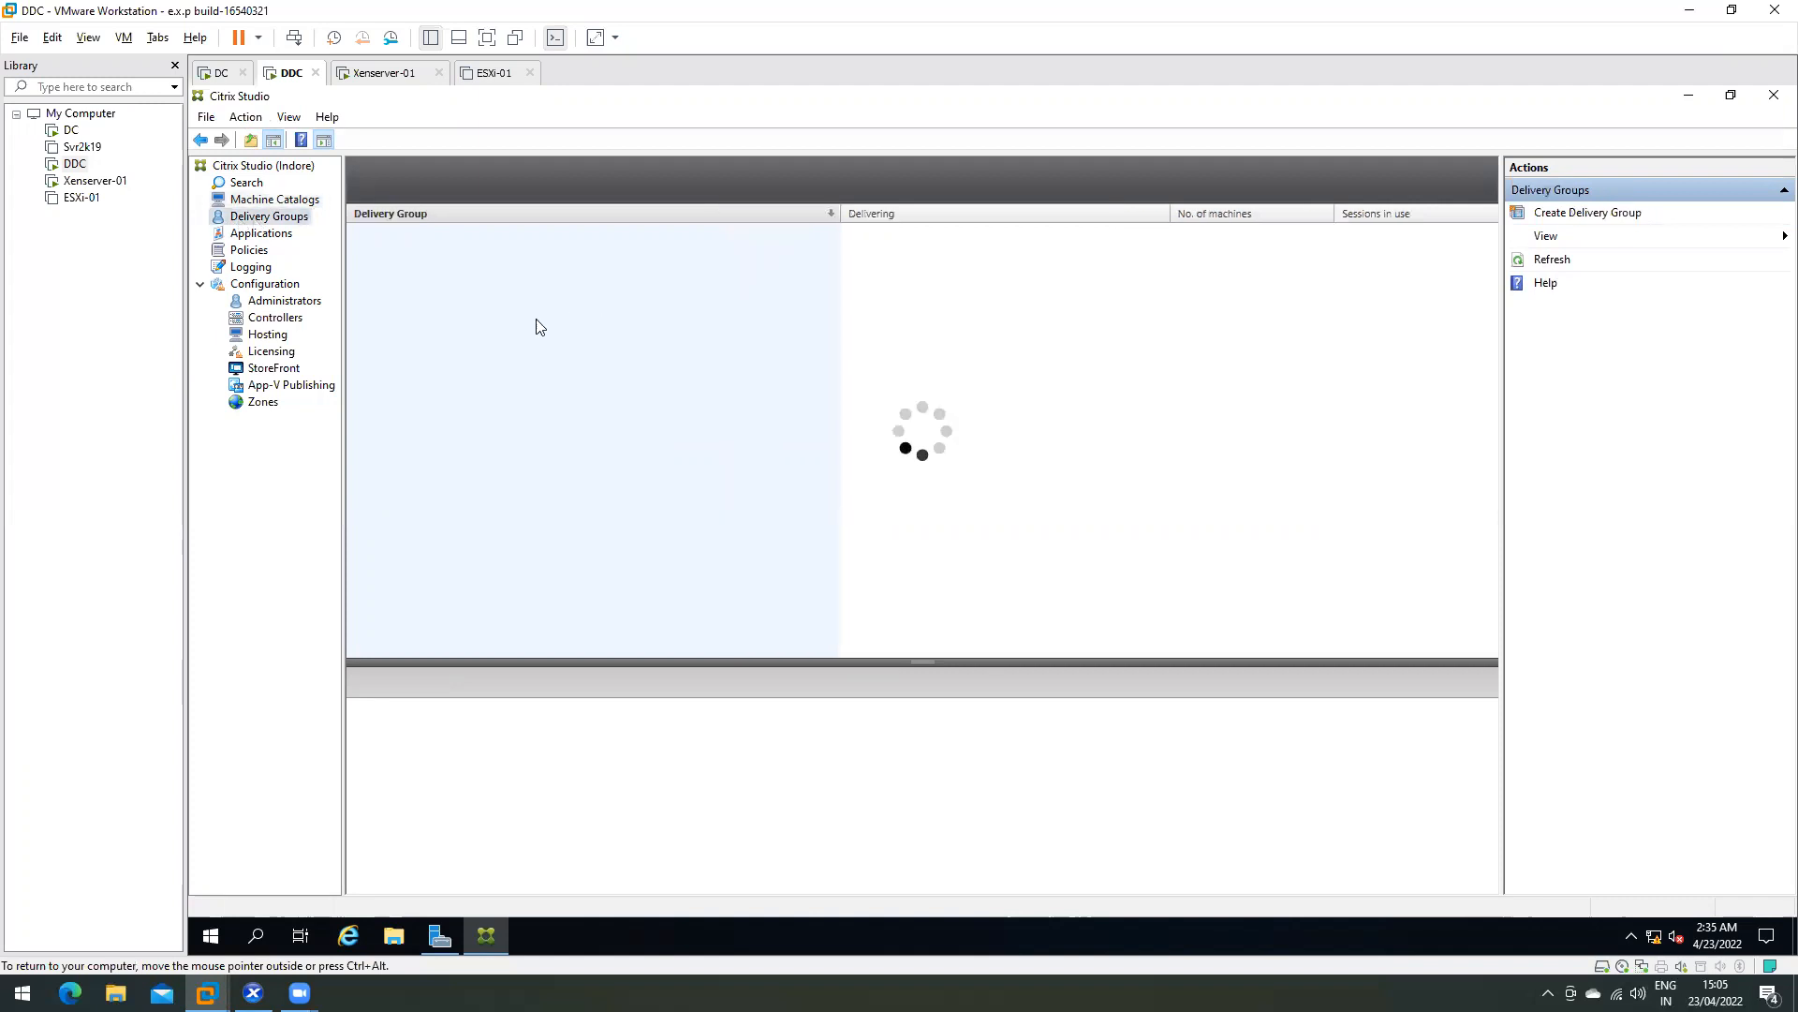
# - Open Applications, then Policies, then the Logging records
pyautogui.click(283, 236)
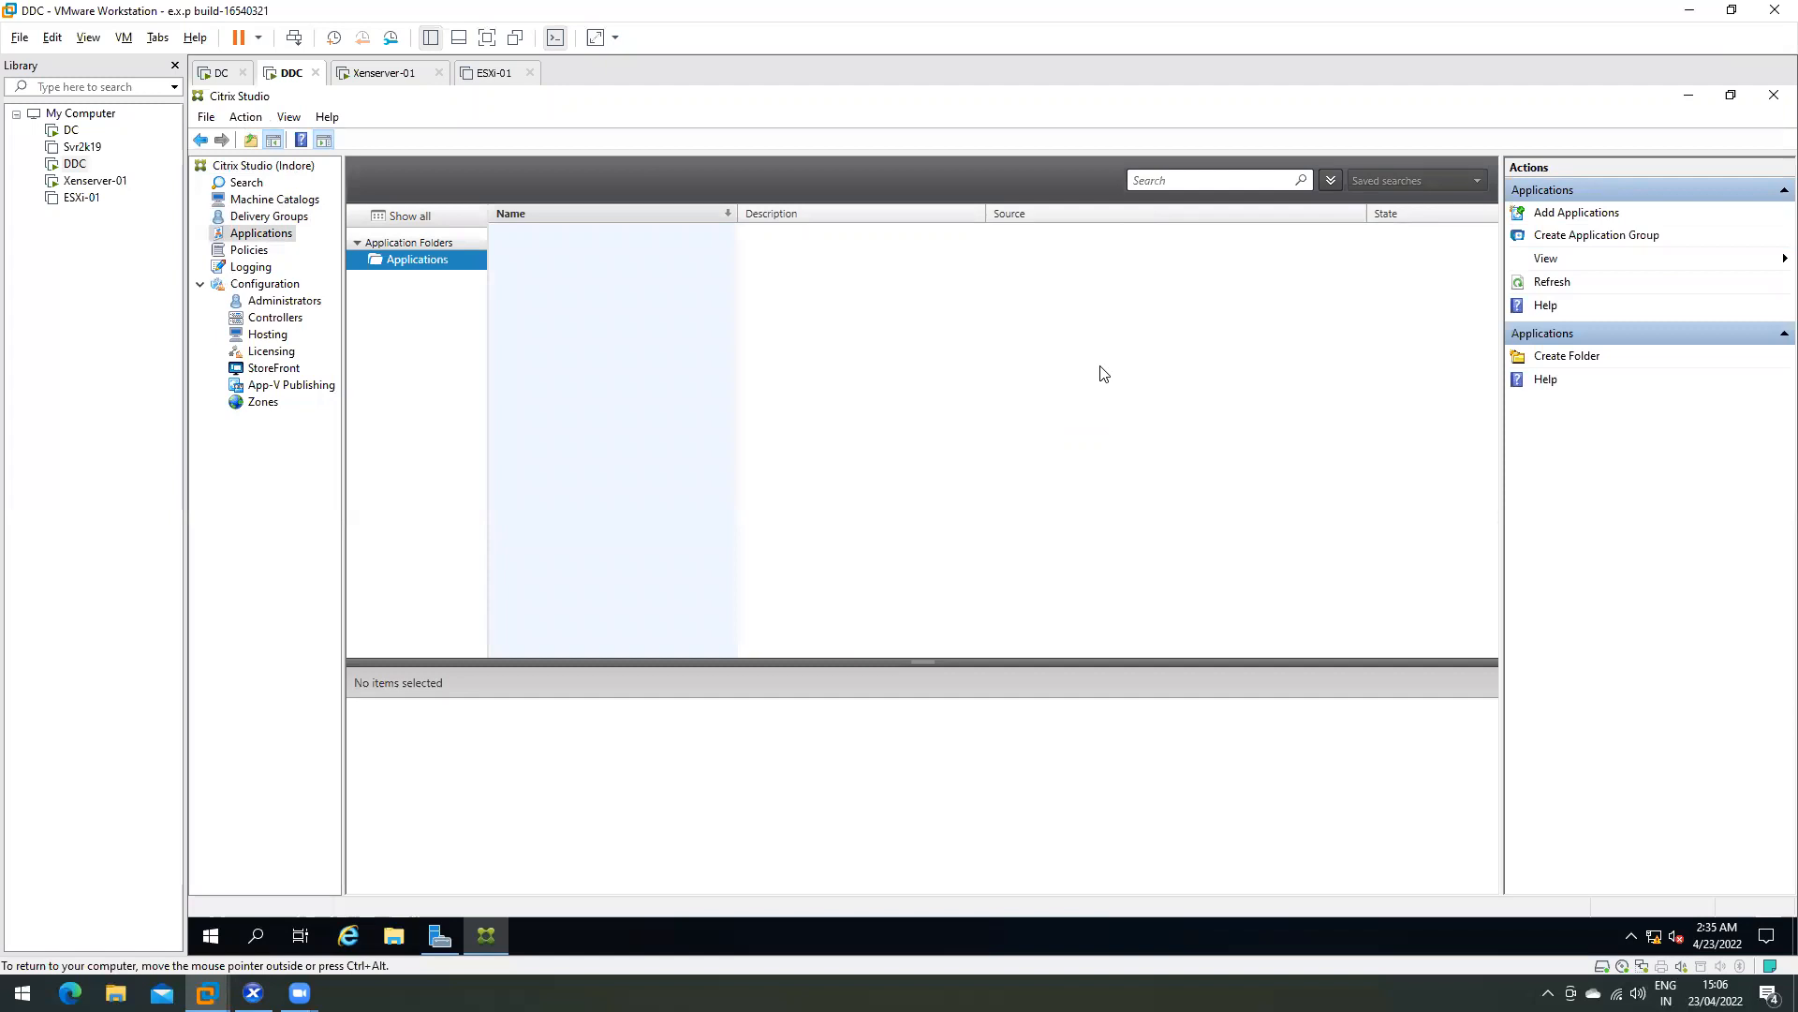
pyautogui.click(254, 253)
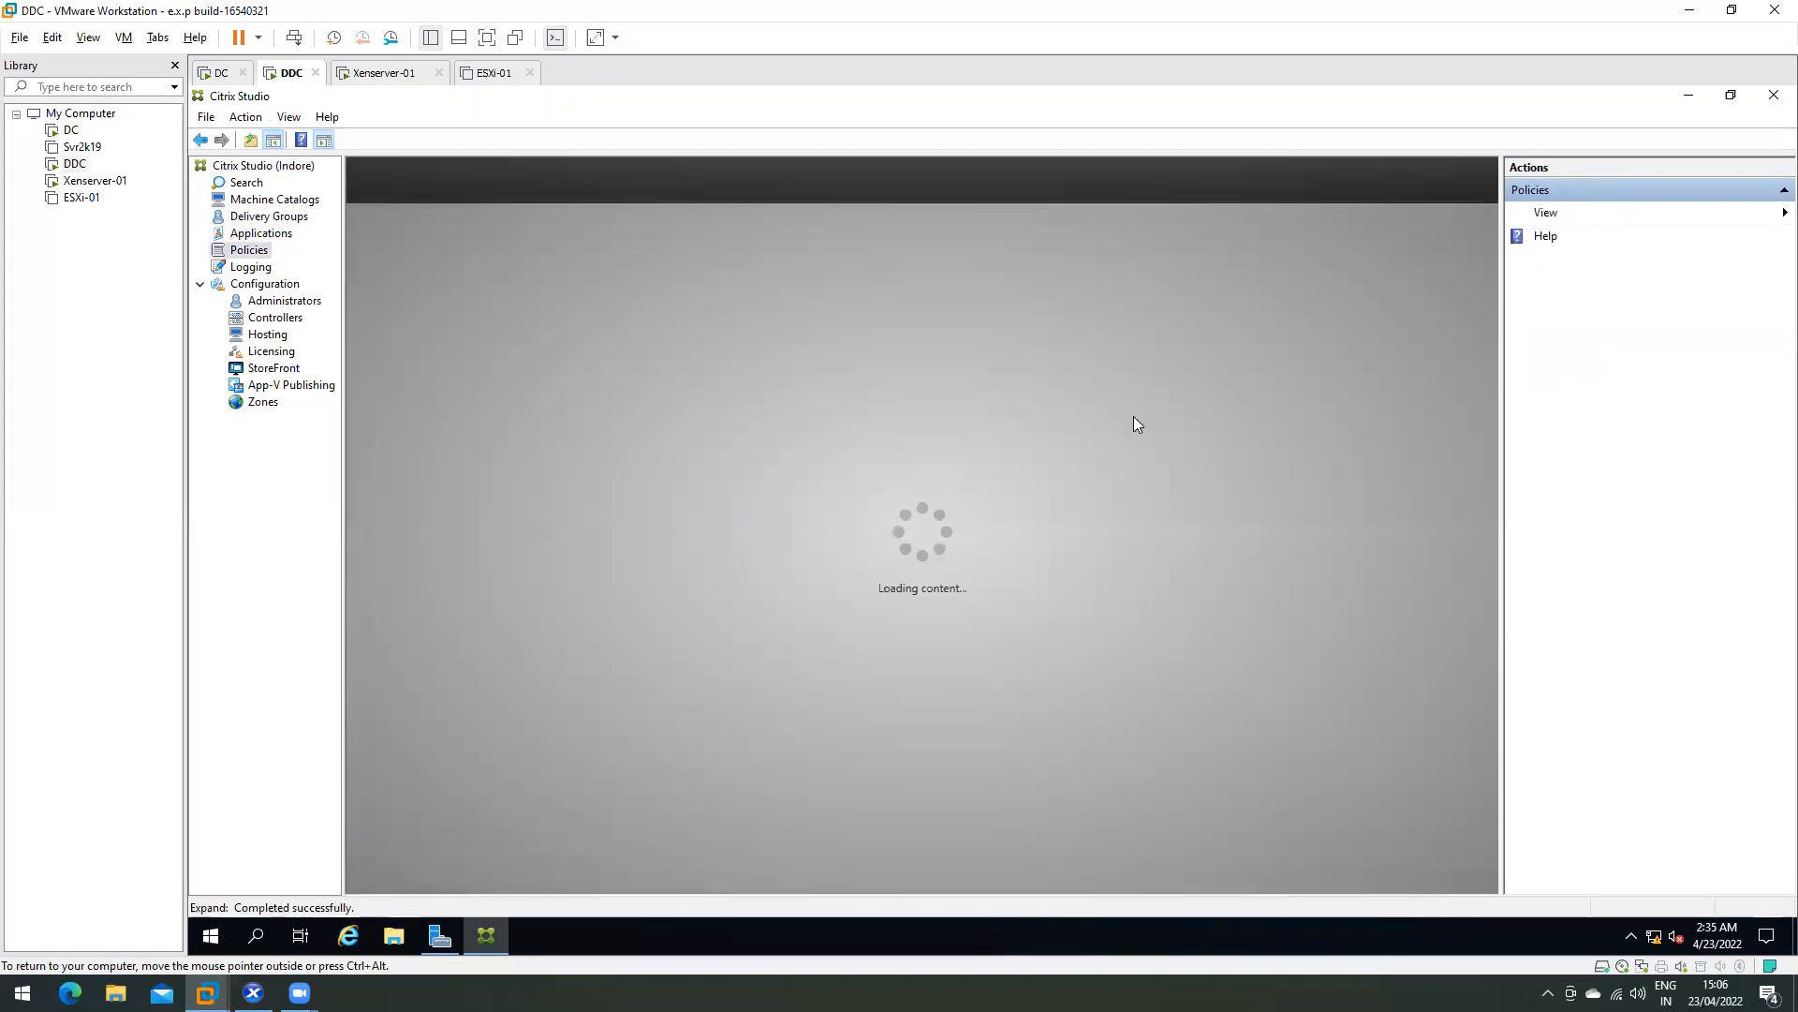
pyautogui.click(250, 268)
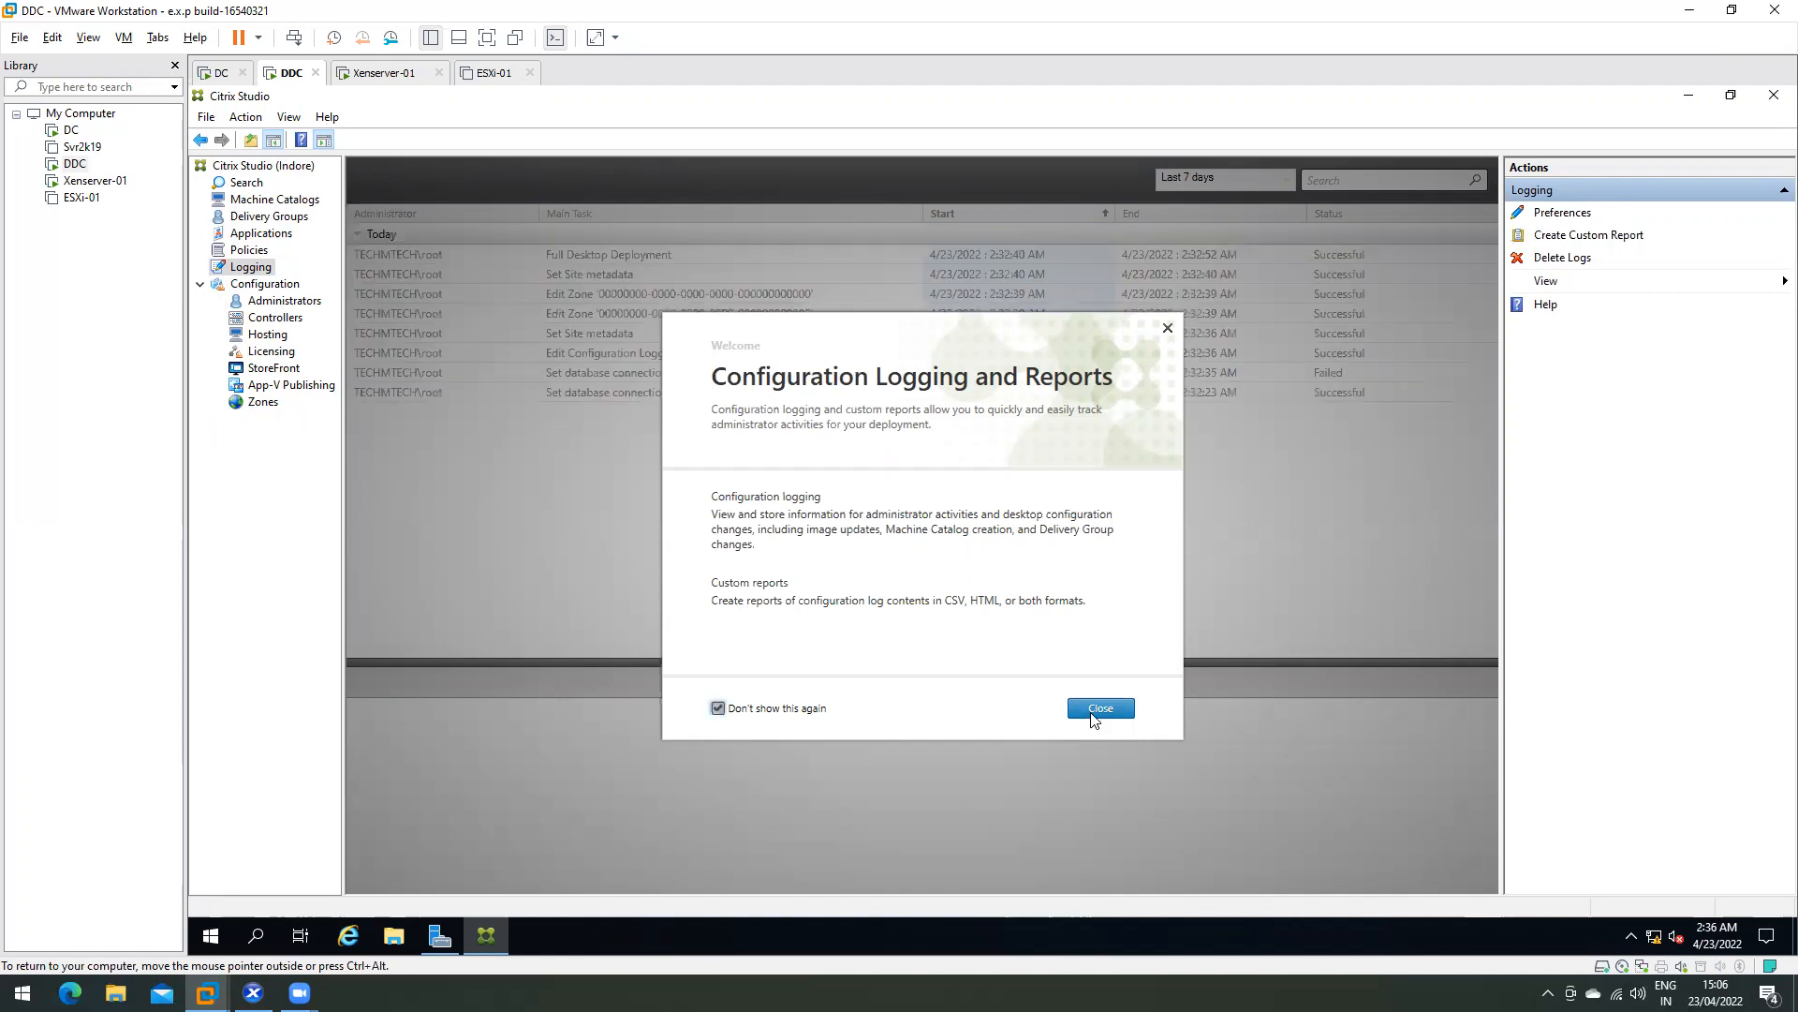
# - Dismiss the logging notice and review the Full Desktop Deployment, Set Site metadata and database connection entries
pyautogui.click(1095, 714)
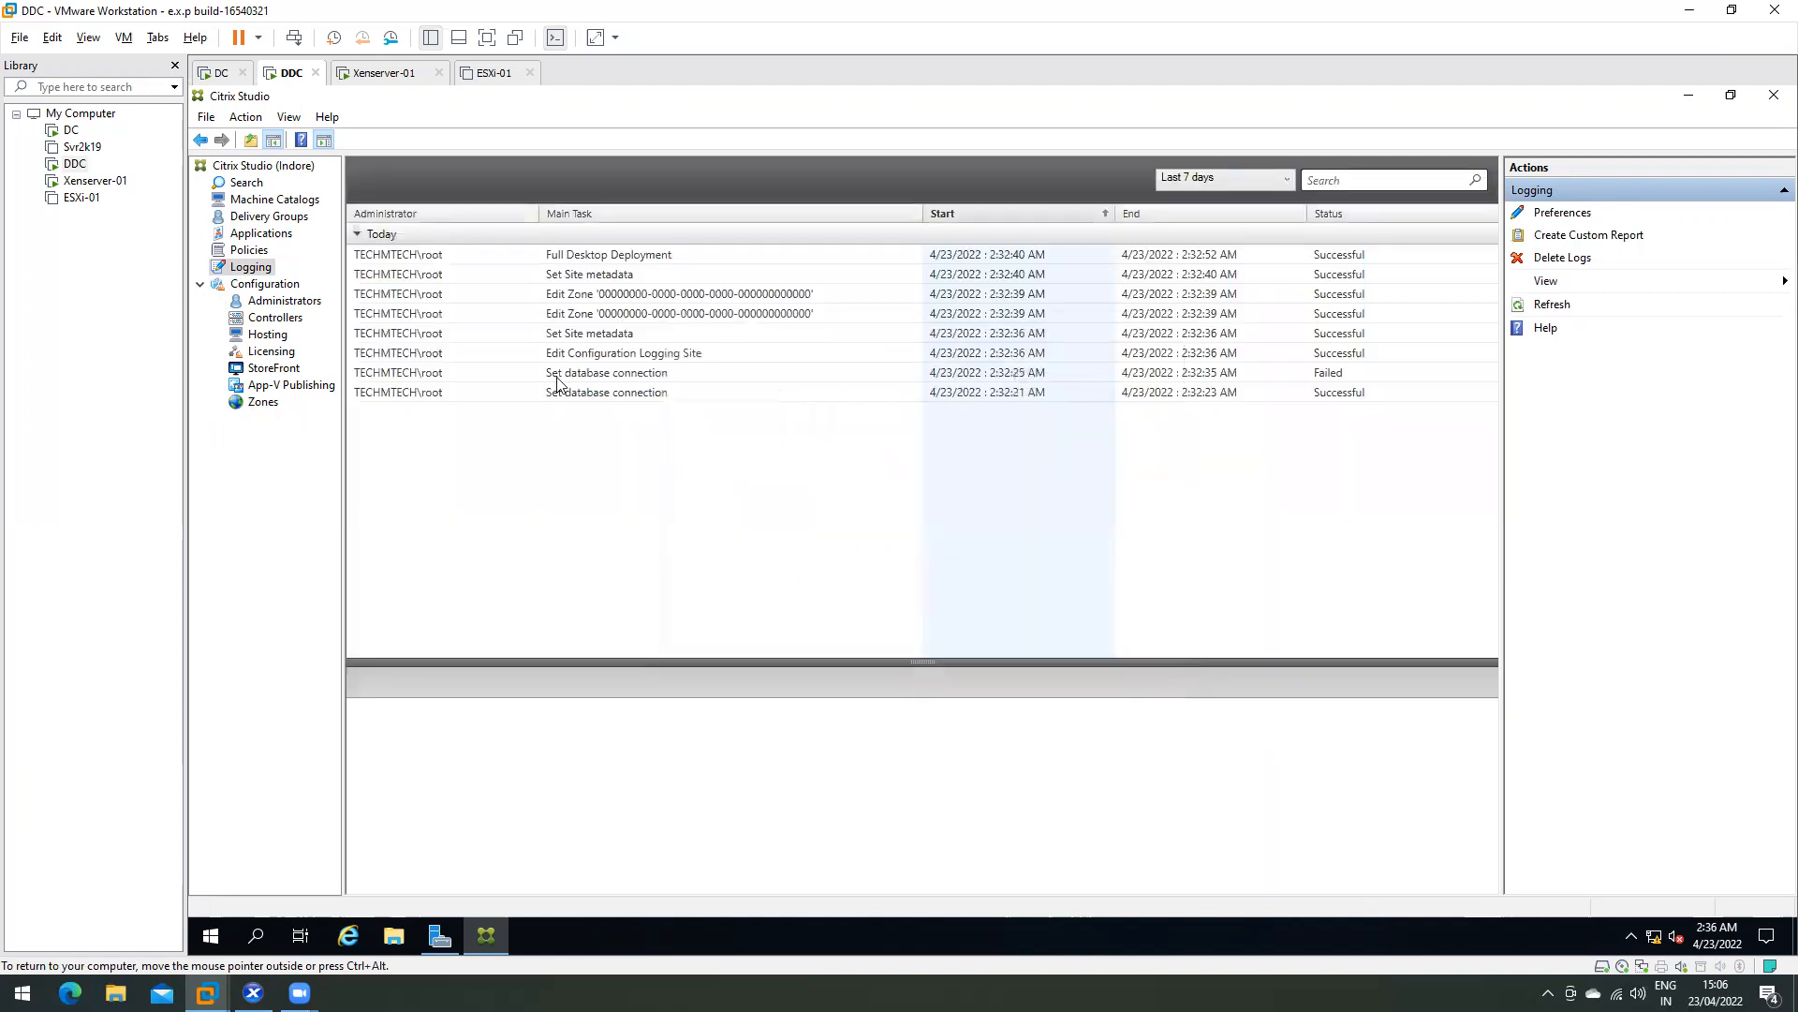
pyautogui.click(452, 258)
pyautogui.click(471, 273)
pyautogui.click(472, 254)
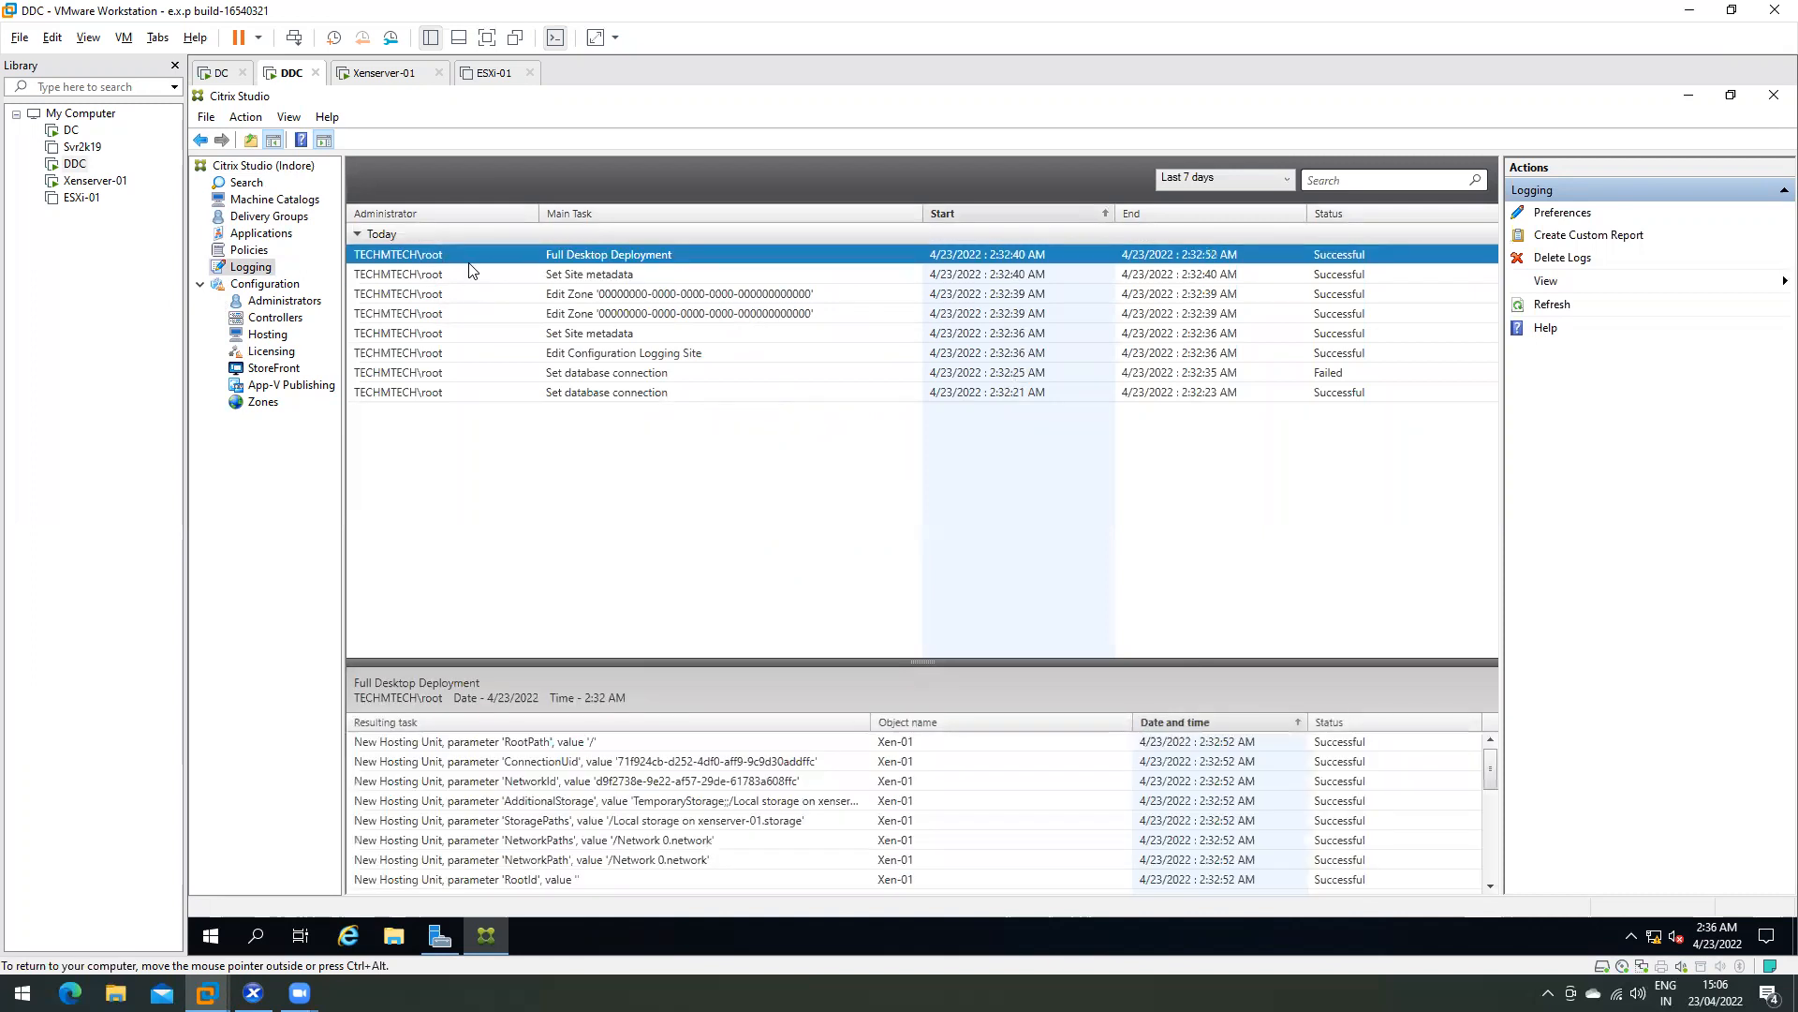
pyautogui.press('Down')
pyautogui.press('Down')
pyautogui.press('Down')
pyautogui.press('Down')
pyautogui.press('Down')
pyautogui.press('Down')
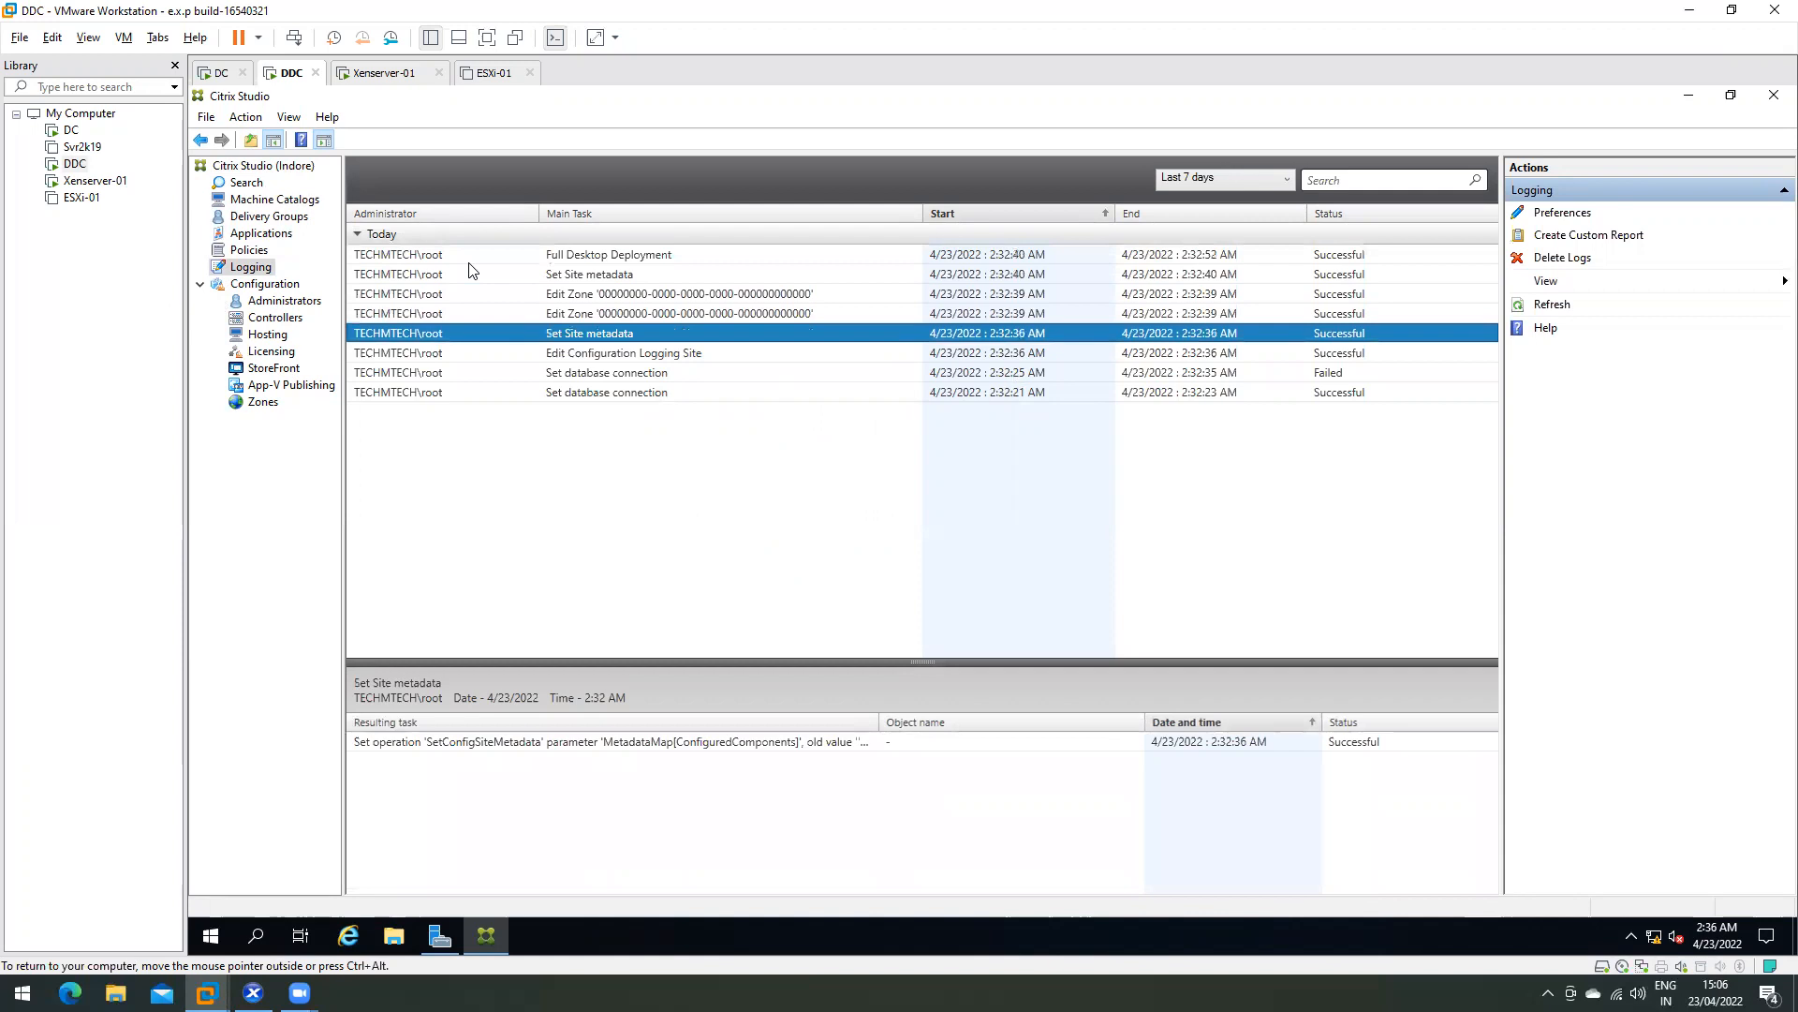
pyautogui.press('Down')
pyautogui.press('Up')
pyautogui.press('Up')
pyautogui.press('Up')
pyautogui.press('Up')
pyautogui.press('Up')
pyautogui.press('Up')
pyautogui.press('Up')
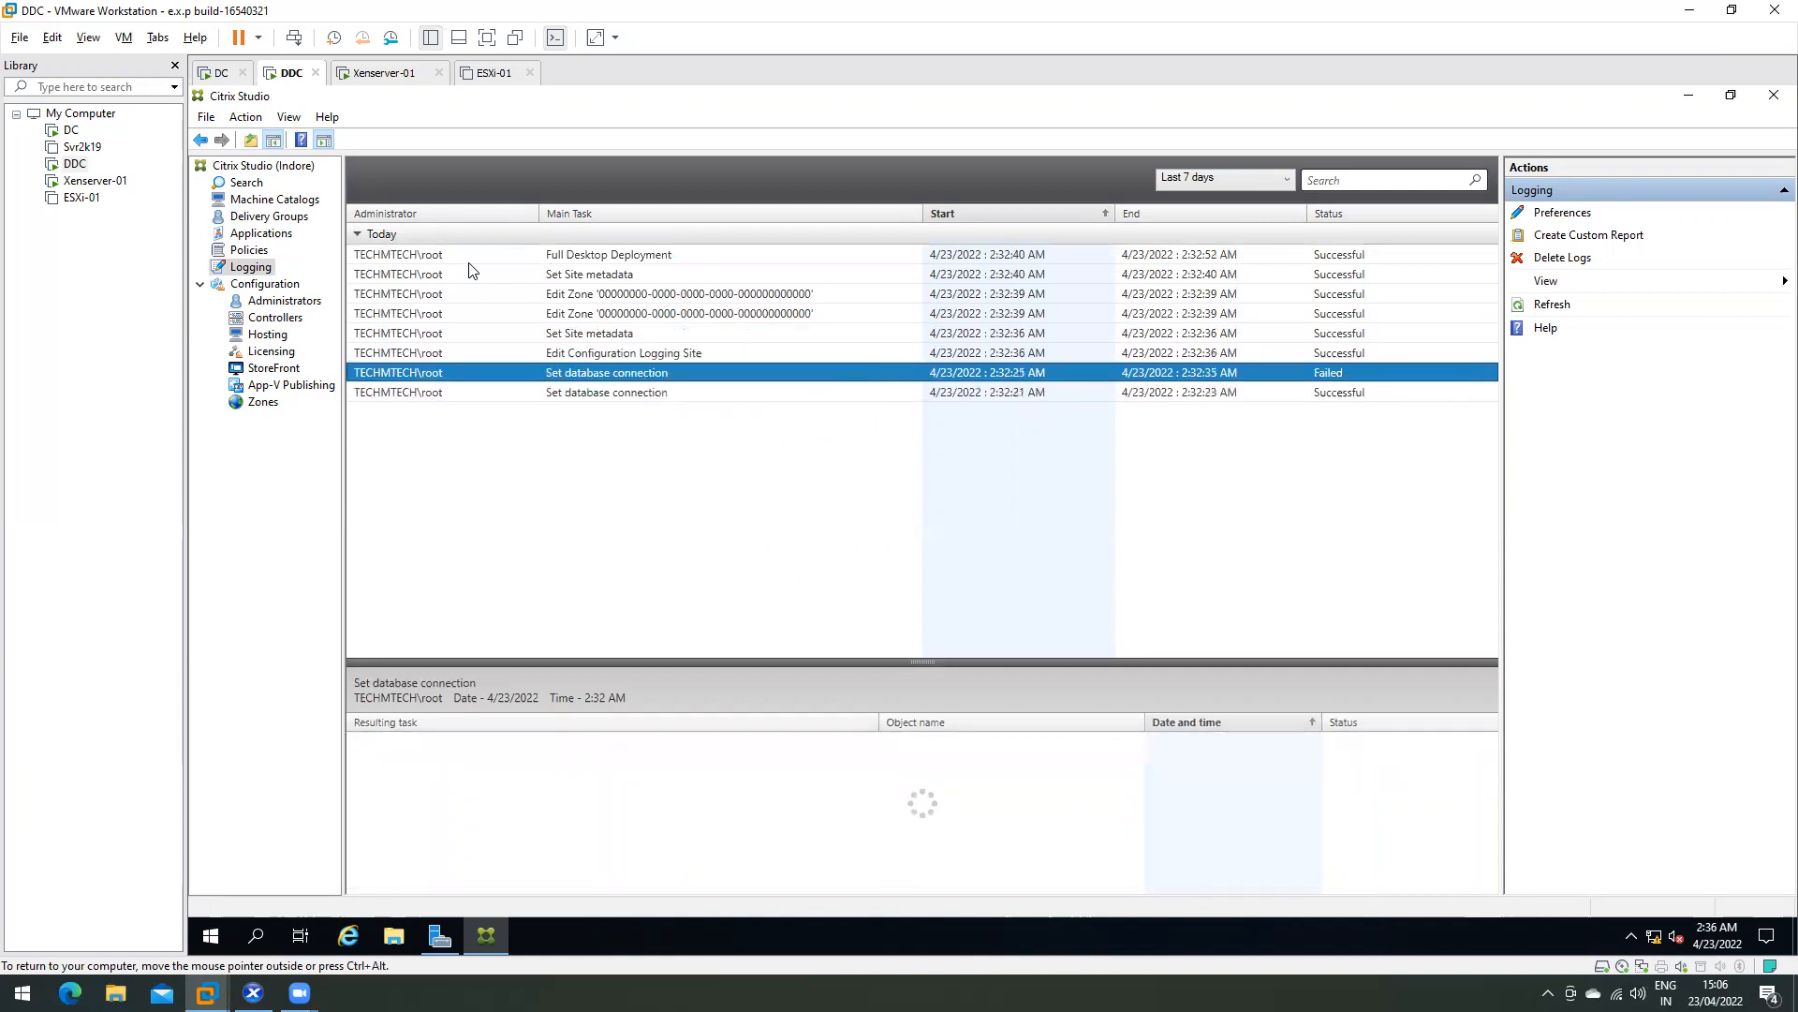
# - Check the Edit Zone, Set database connection and Edit Configuration Logging Site entries, then open Machine Catalogs
pyautogui.press('Down')
pyautogui.press('Down')
pyautogui.press('Down')
pyautogui.press('Down')
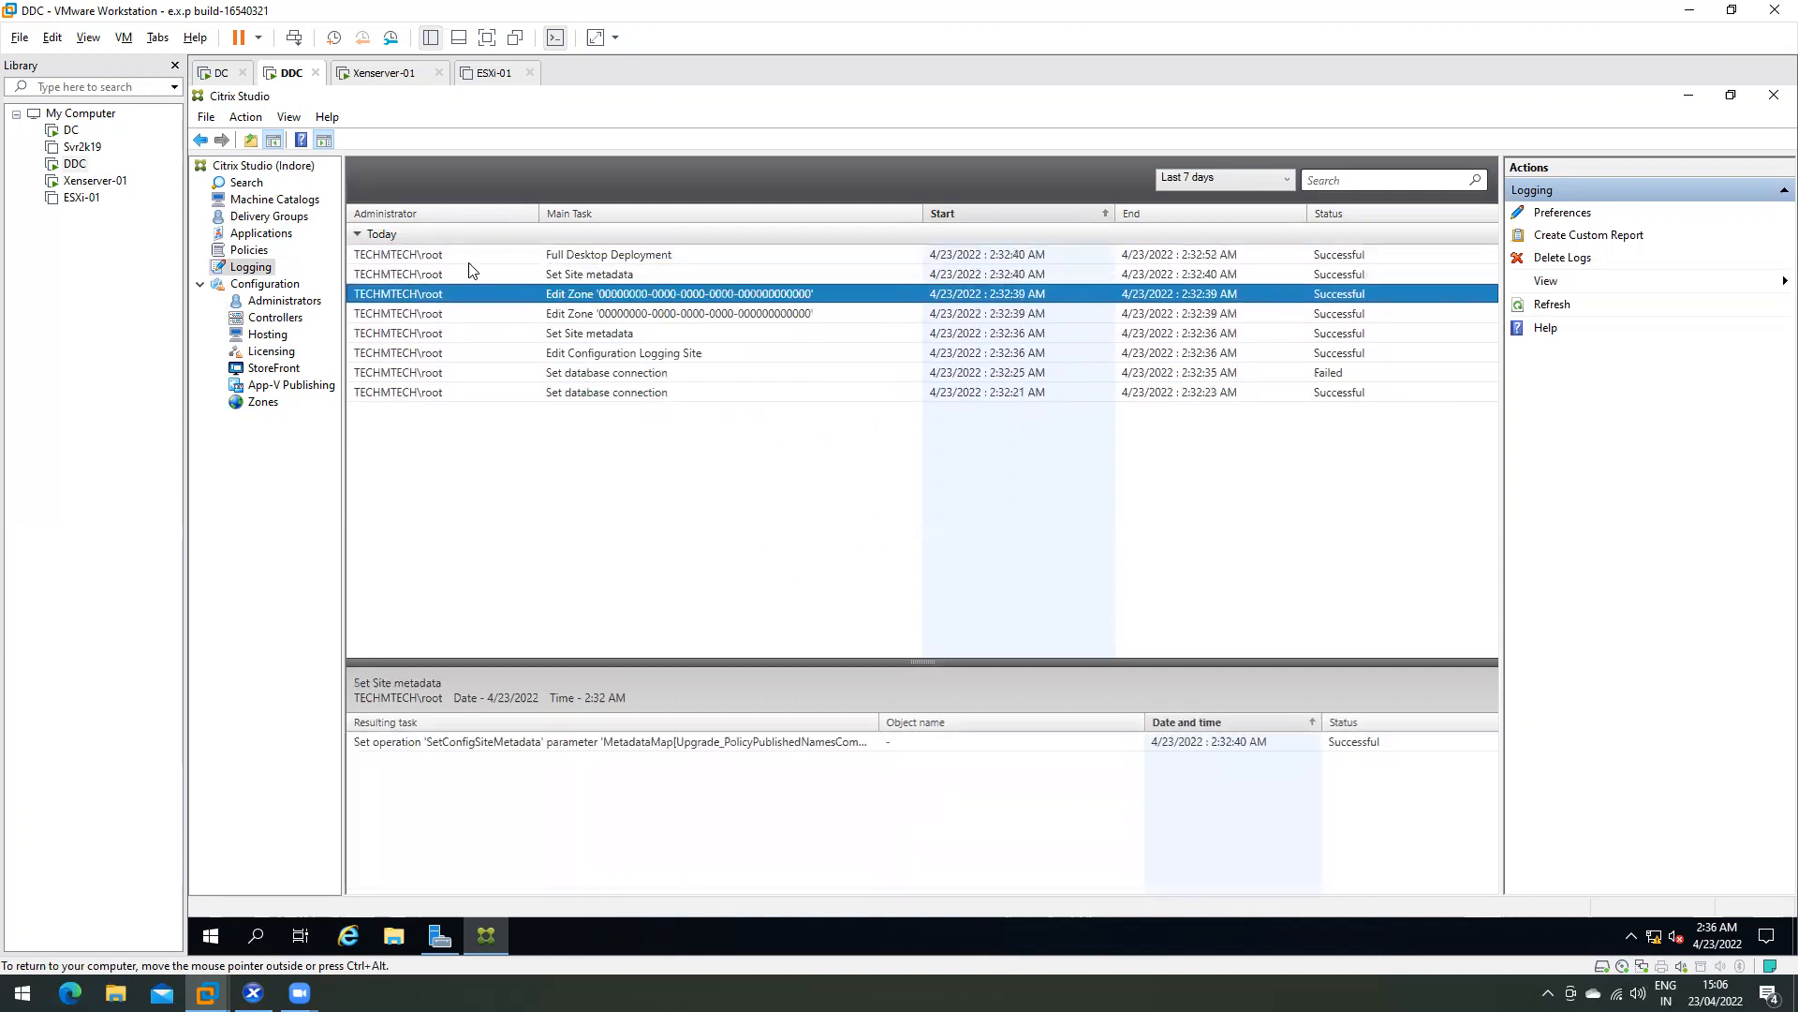
pyautogui.press('Up')
pyautogui.press('Up')
pyautogui.press('Up')
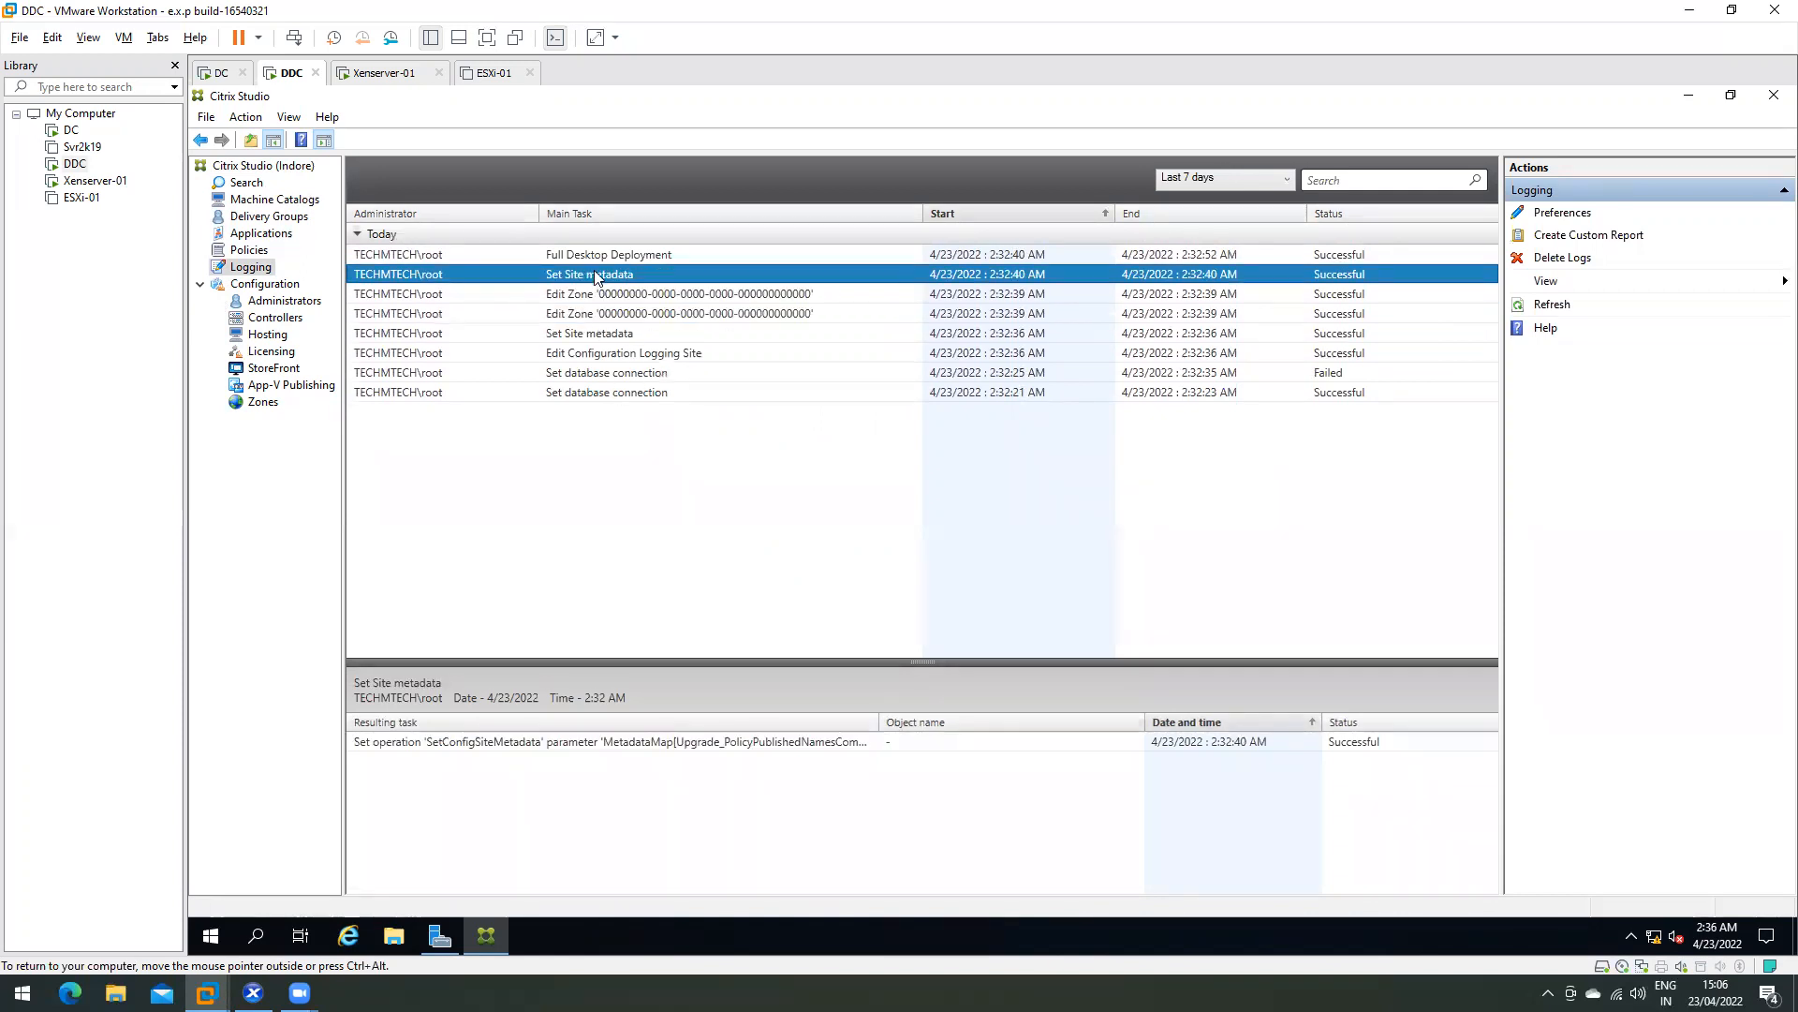
pyautogui.click(397, 392)
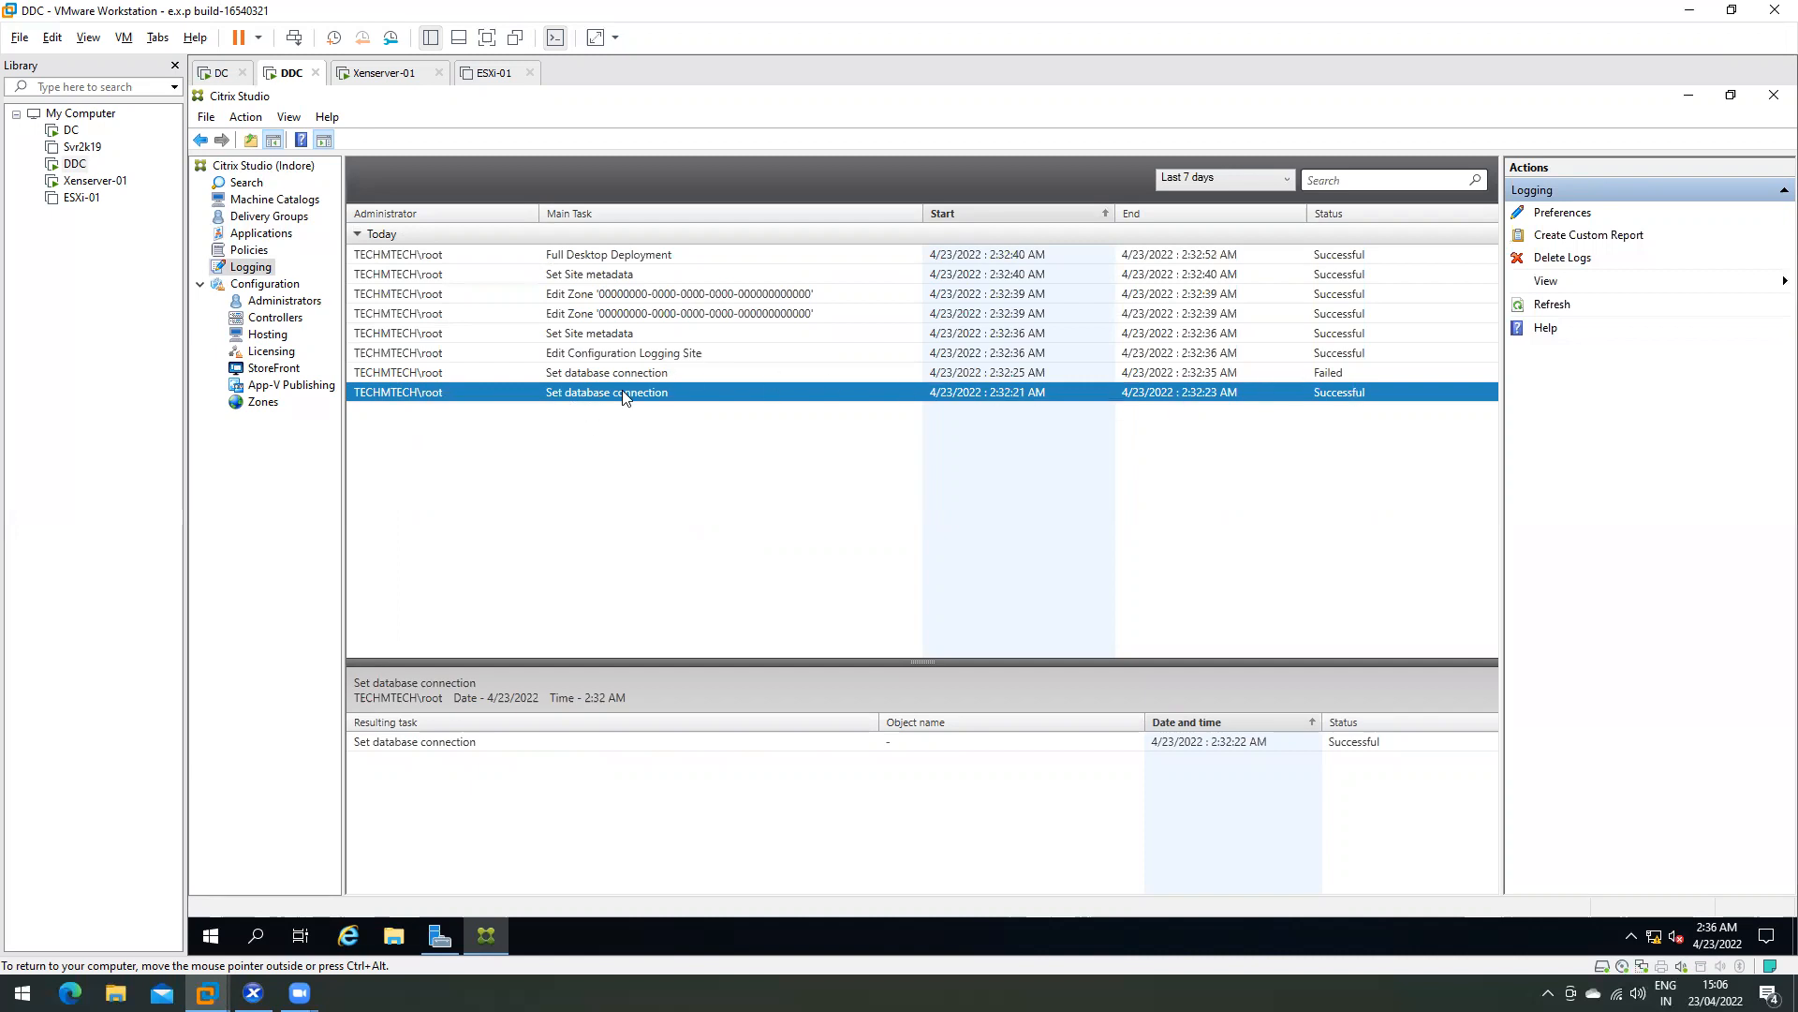
pyautogui.click(593, 352)
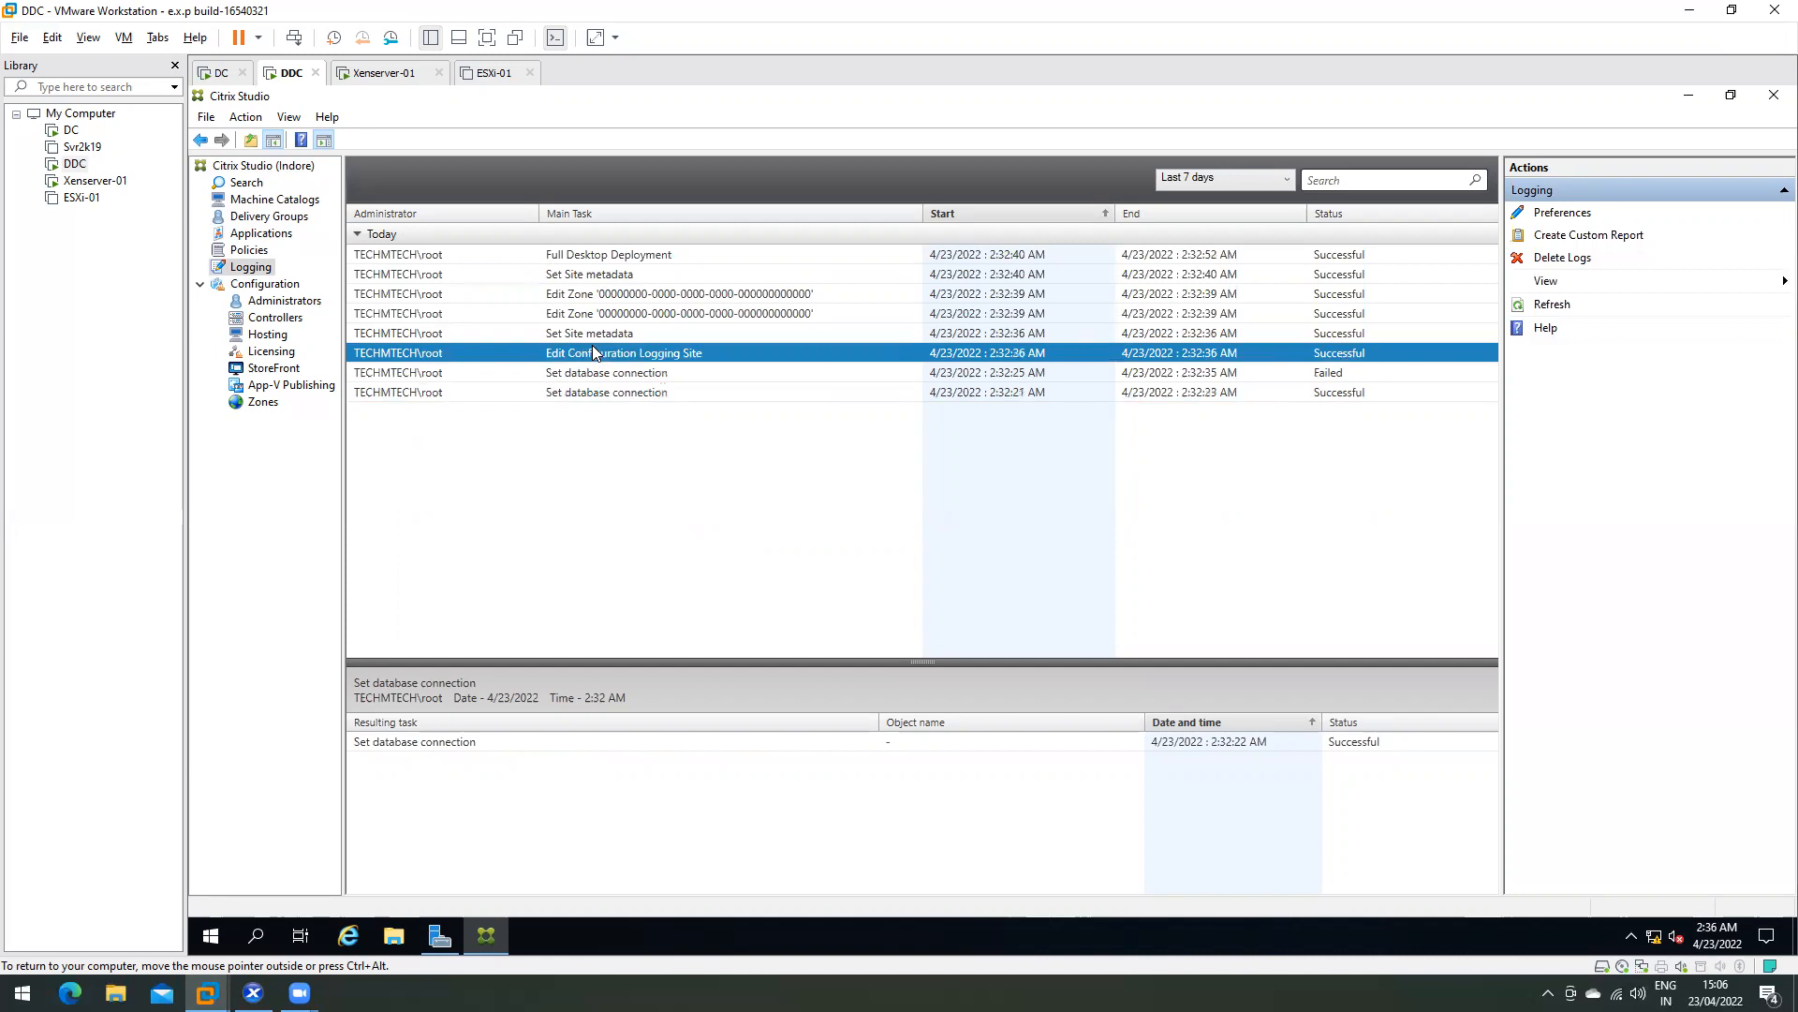
pyautogui.click(593, 256)
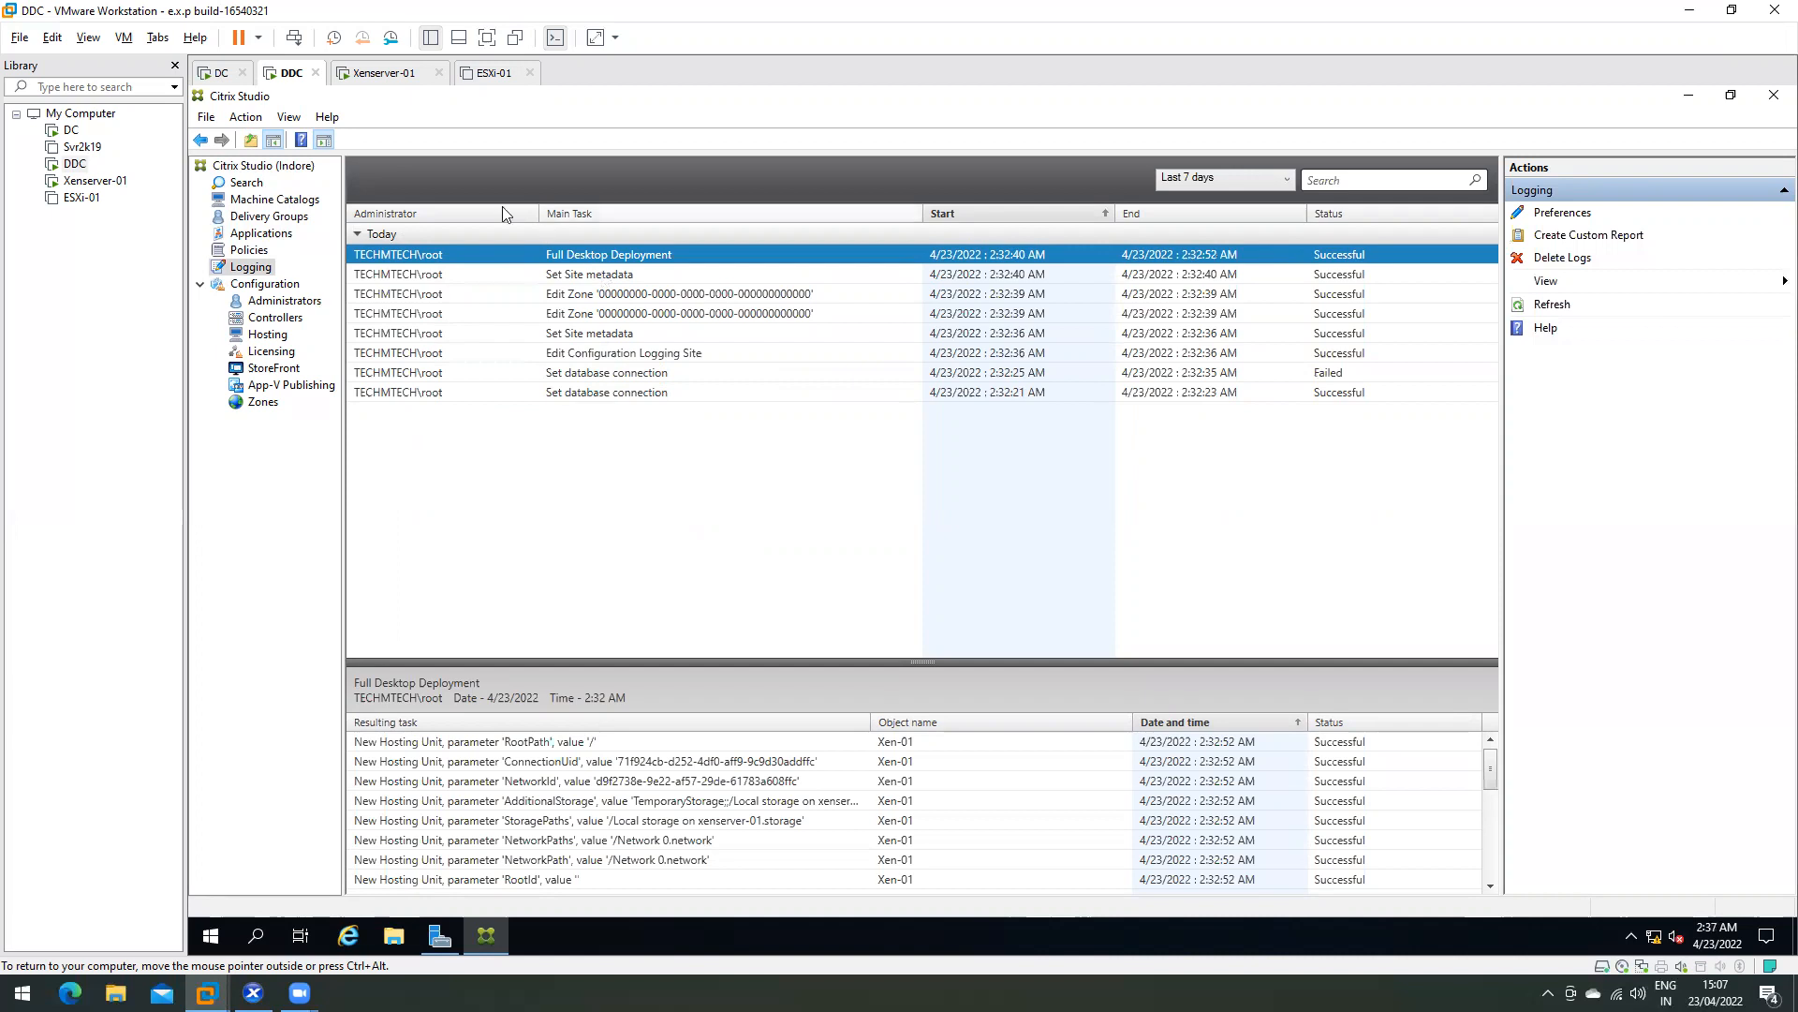
pyautogui.click(274, 198)
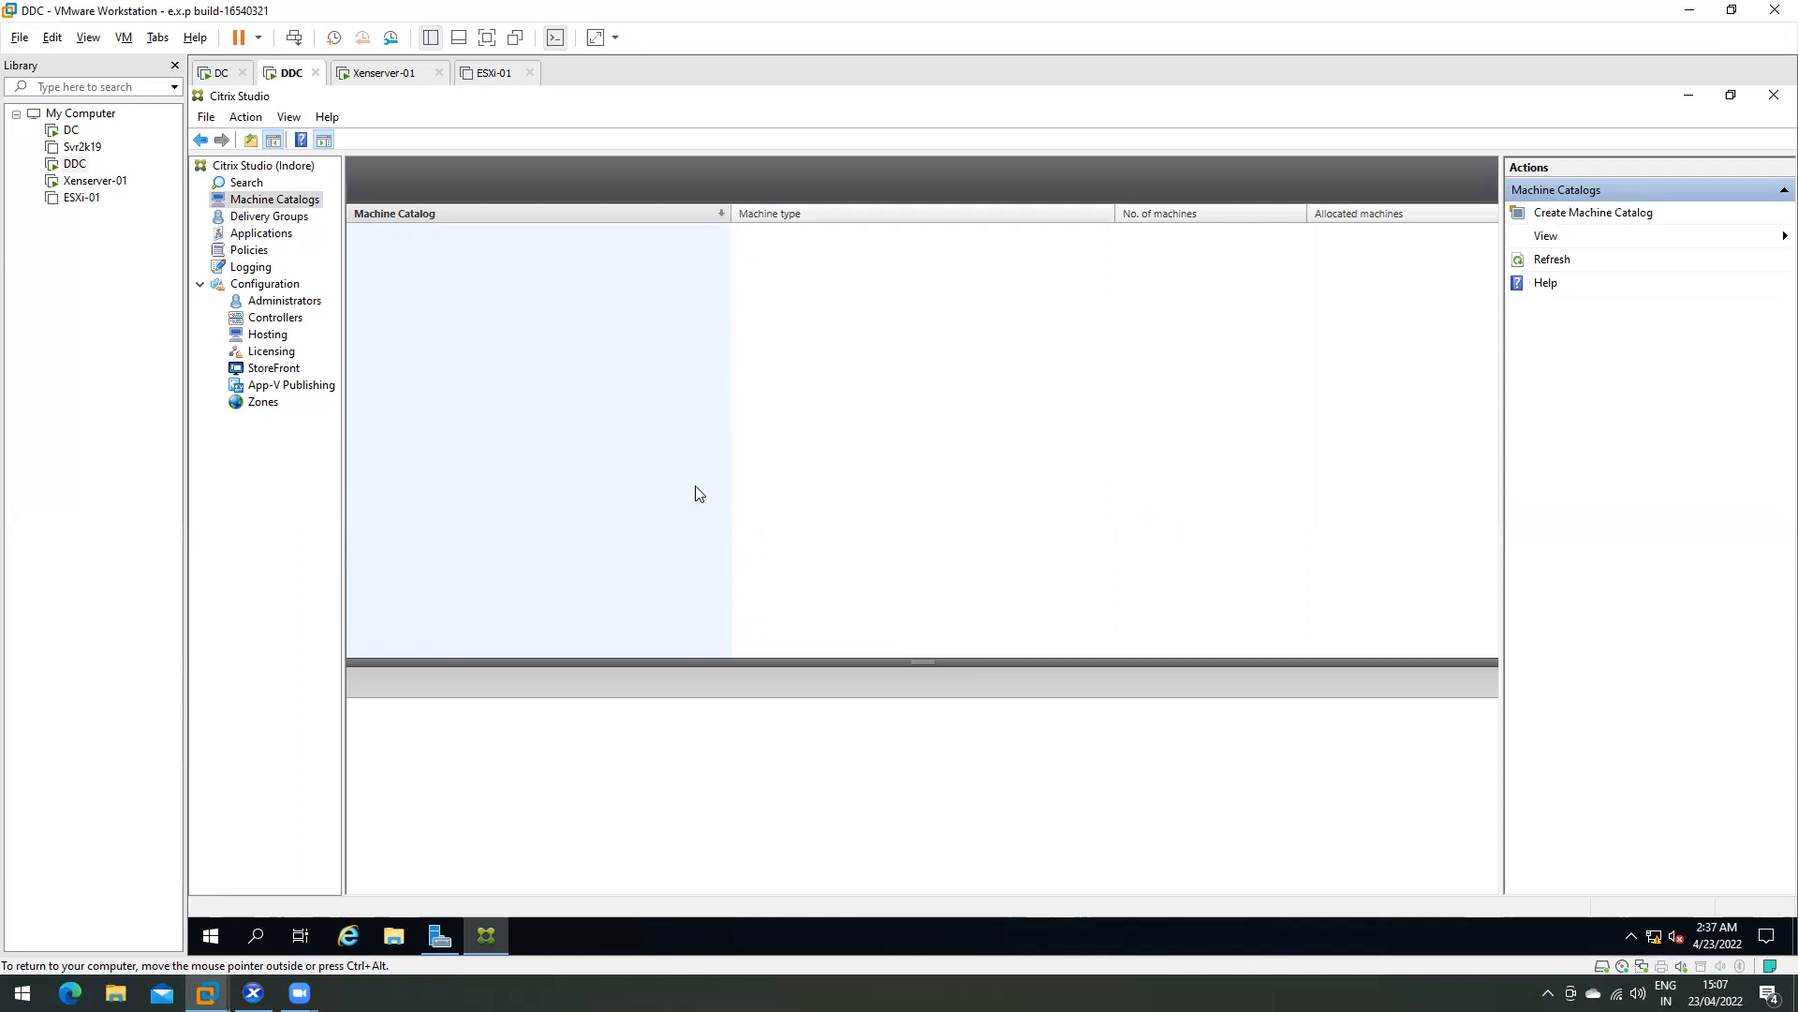
# - Switch between the empty Delivery Groups and Machine Catalogs lists, then open Applications
pyautogui.click(269, 223)
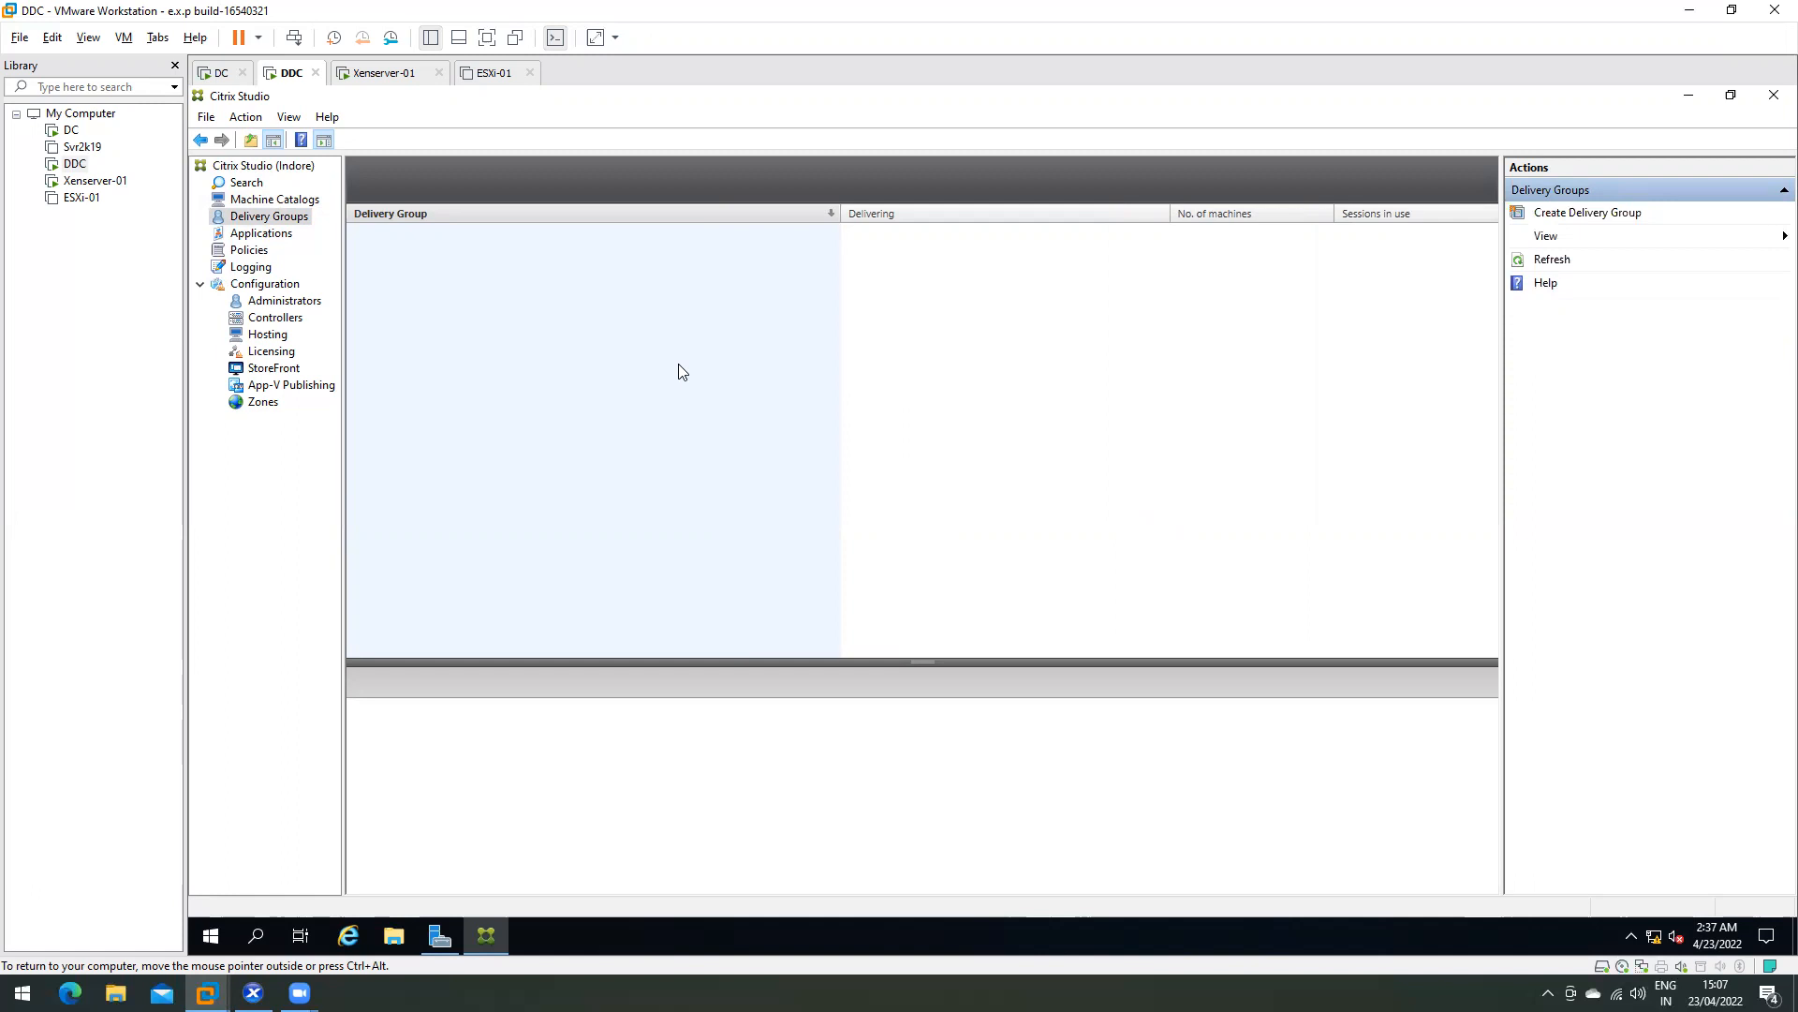
pyautogui.click(255, 200)
pyautogui.click(260, 218)
pyautogui.click(280, 199)
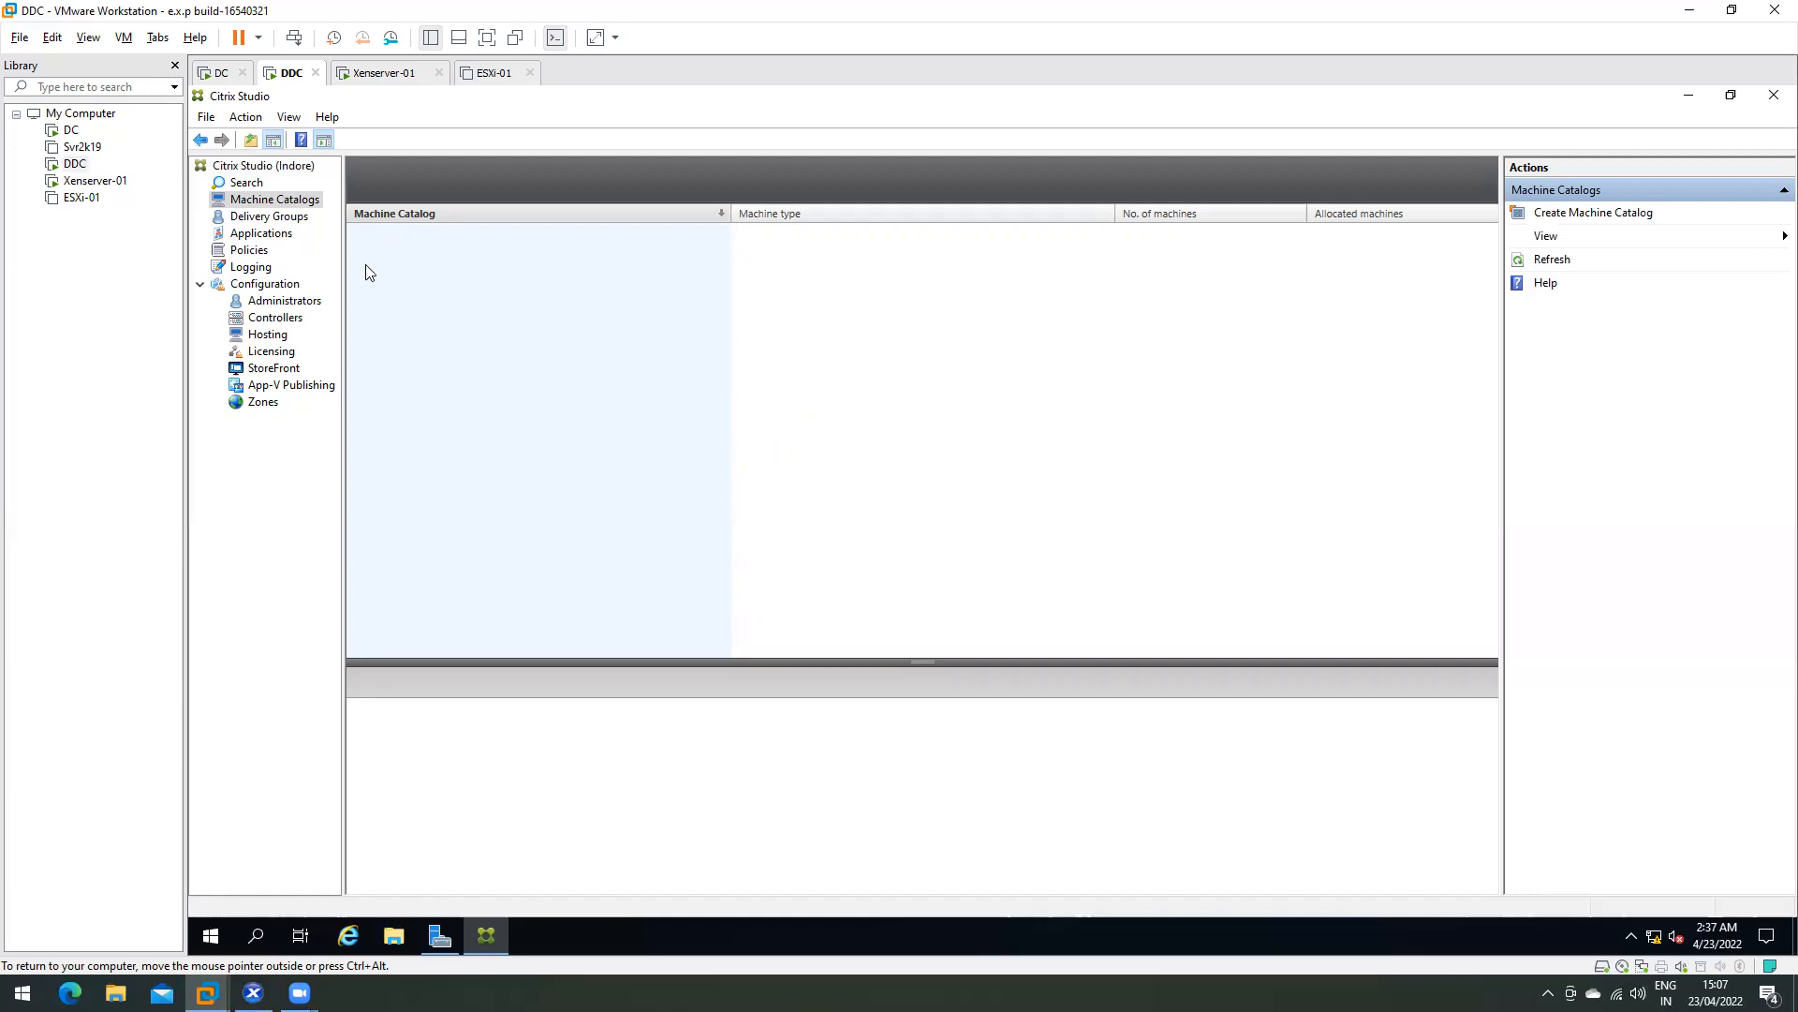
pyautogui.click(276, 216)
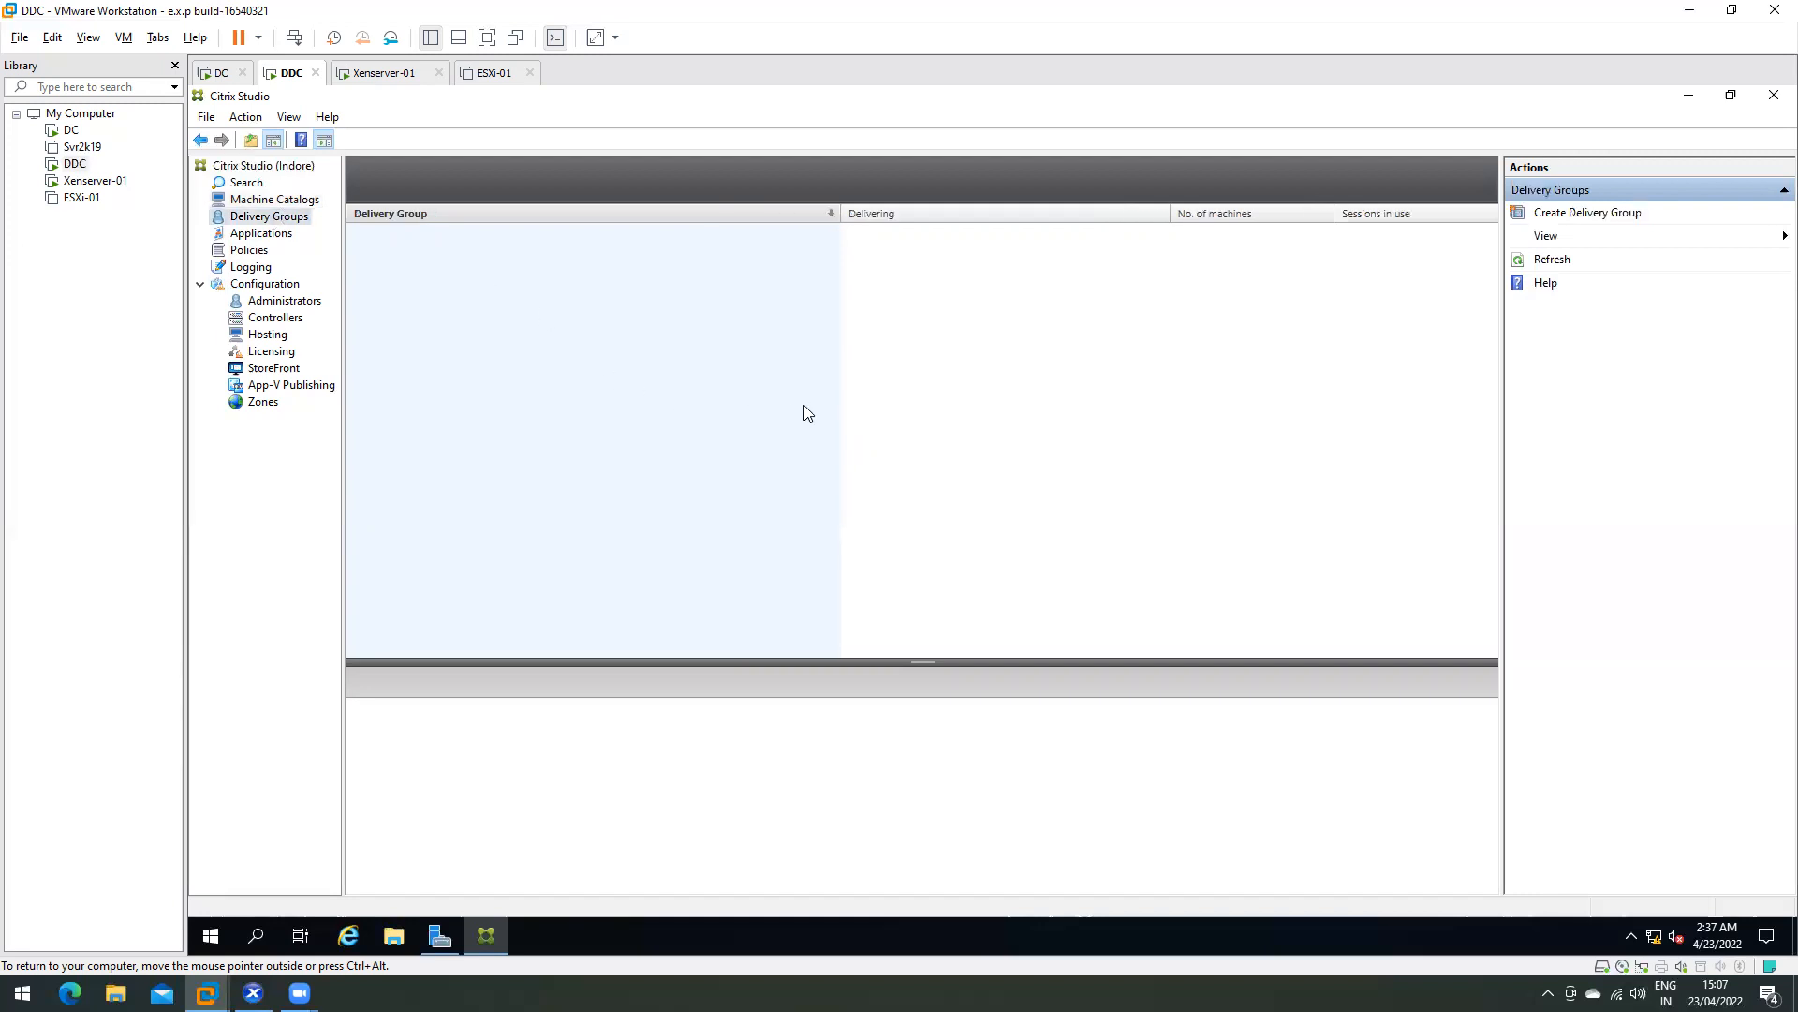
pyautogui.click(249, 235)
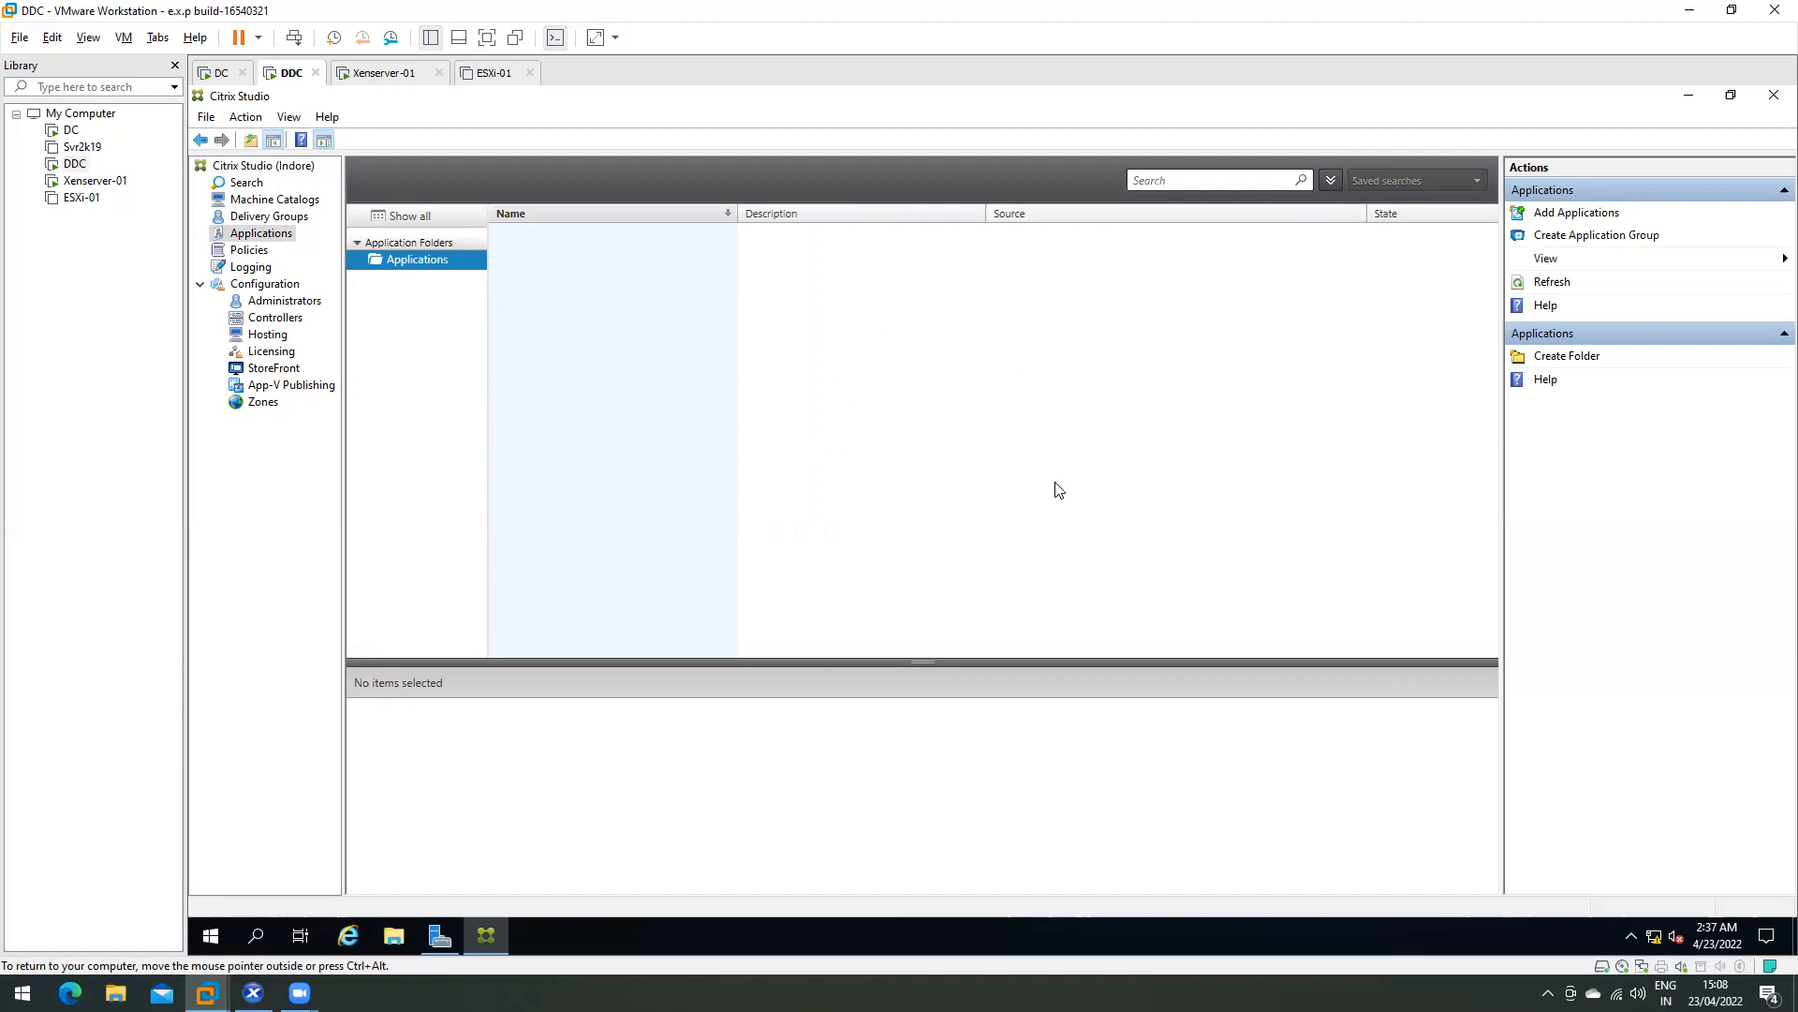
# - Attempt Add Applications, dismiss the no-delivery-groups error and cancel, then view Policies and Logging
pyautogui.click(1563, 212)
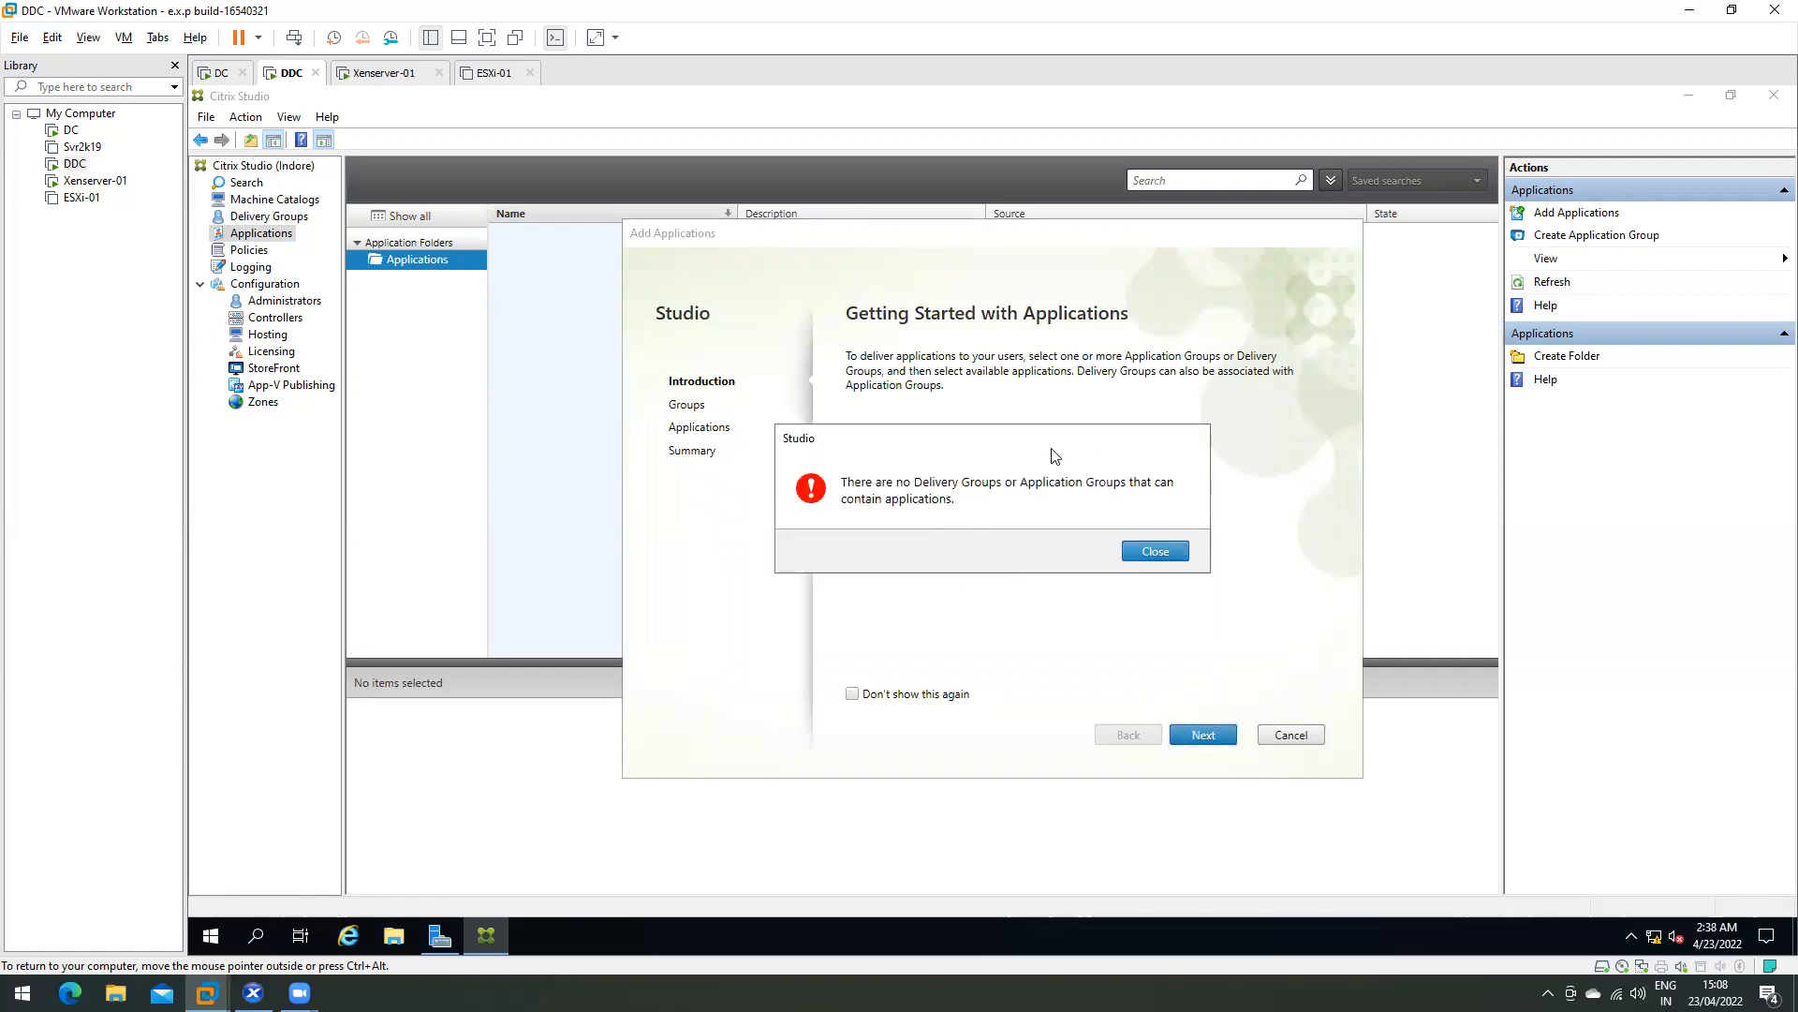
pyautogui.click(1173, 551)
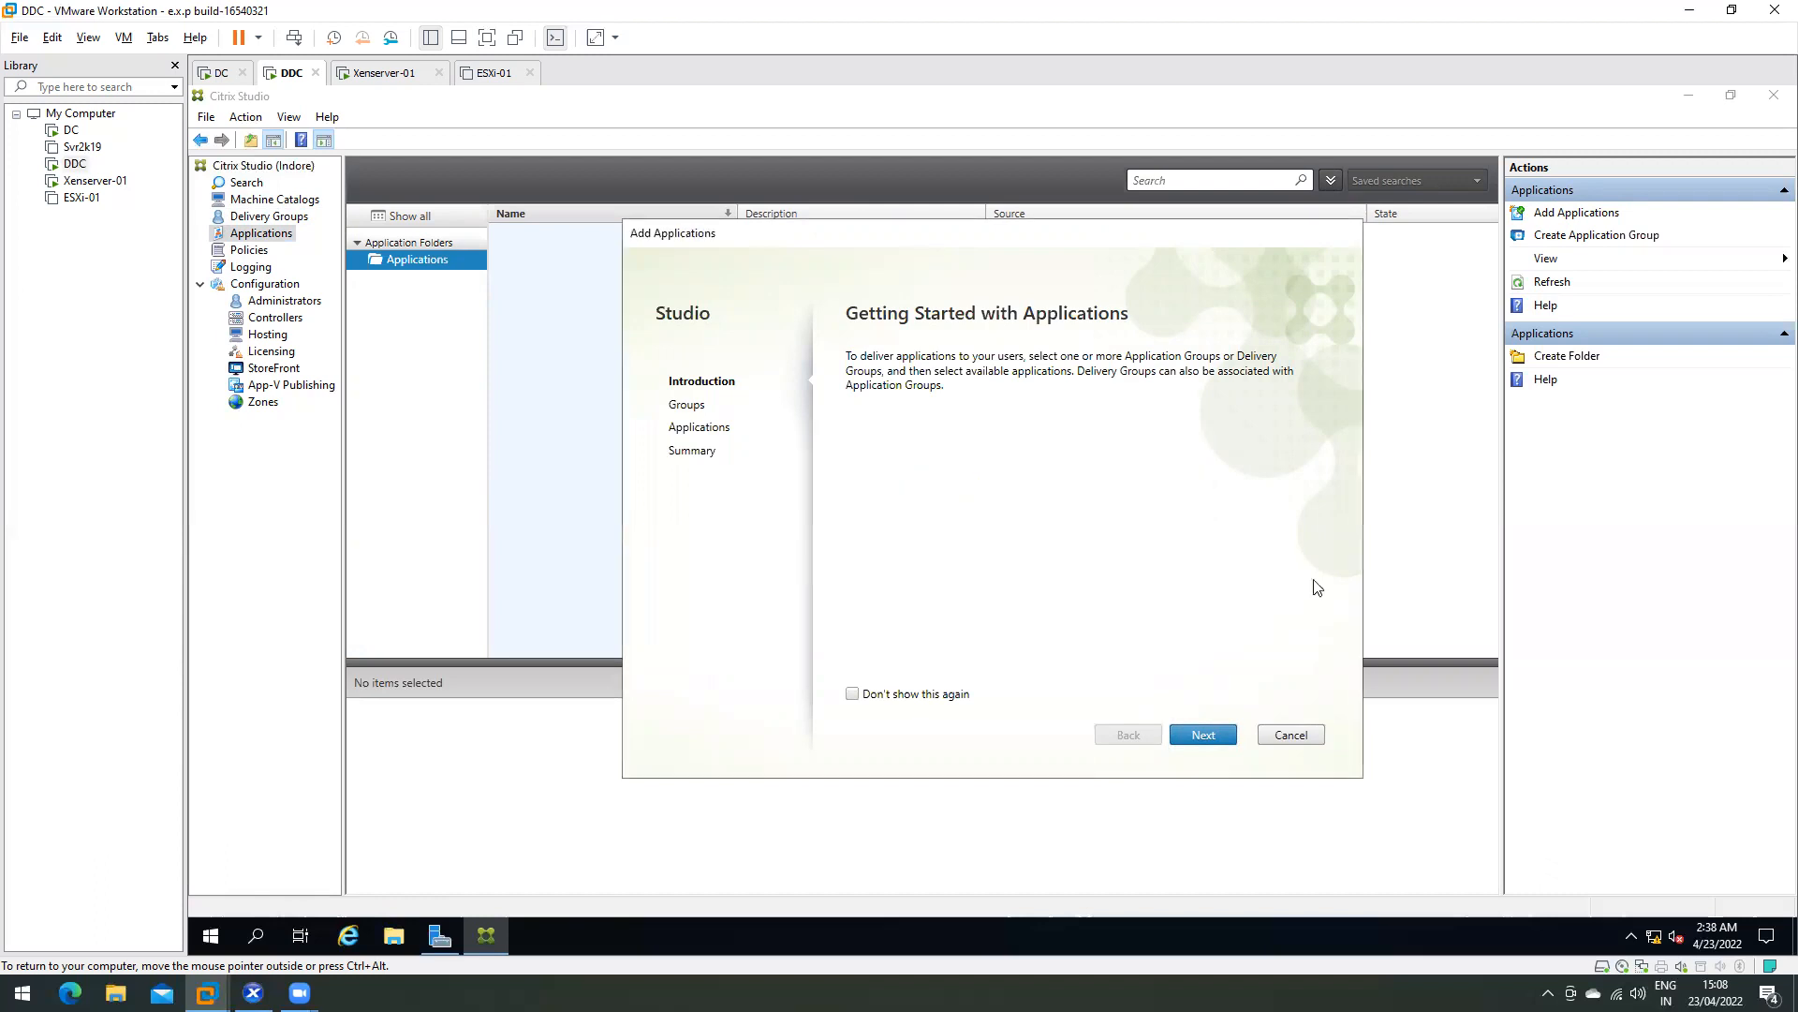
pyautogui.click(1288, 739)
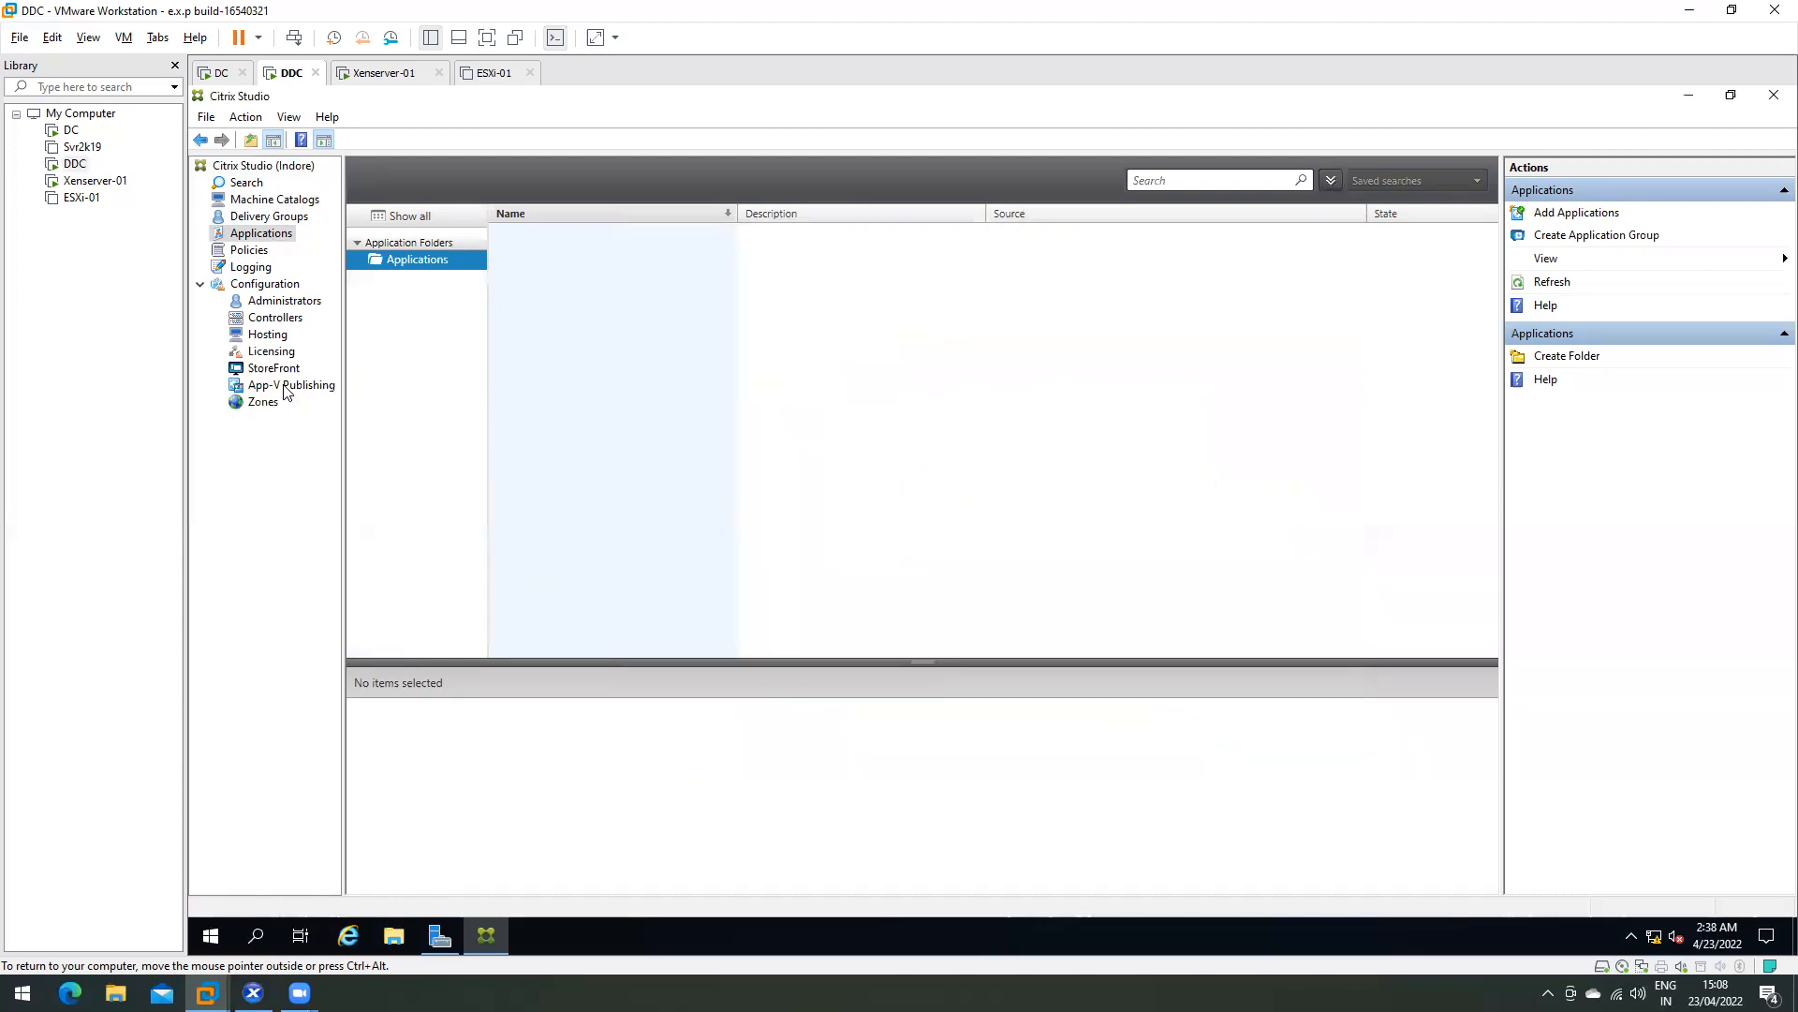
pyautogui.click(250, 253)
pyautogui.click(251, 268)
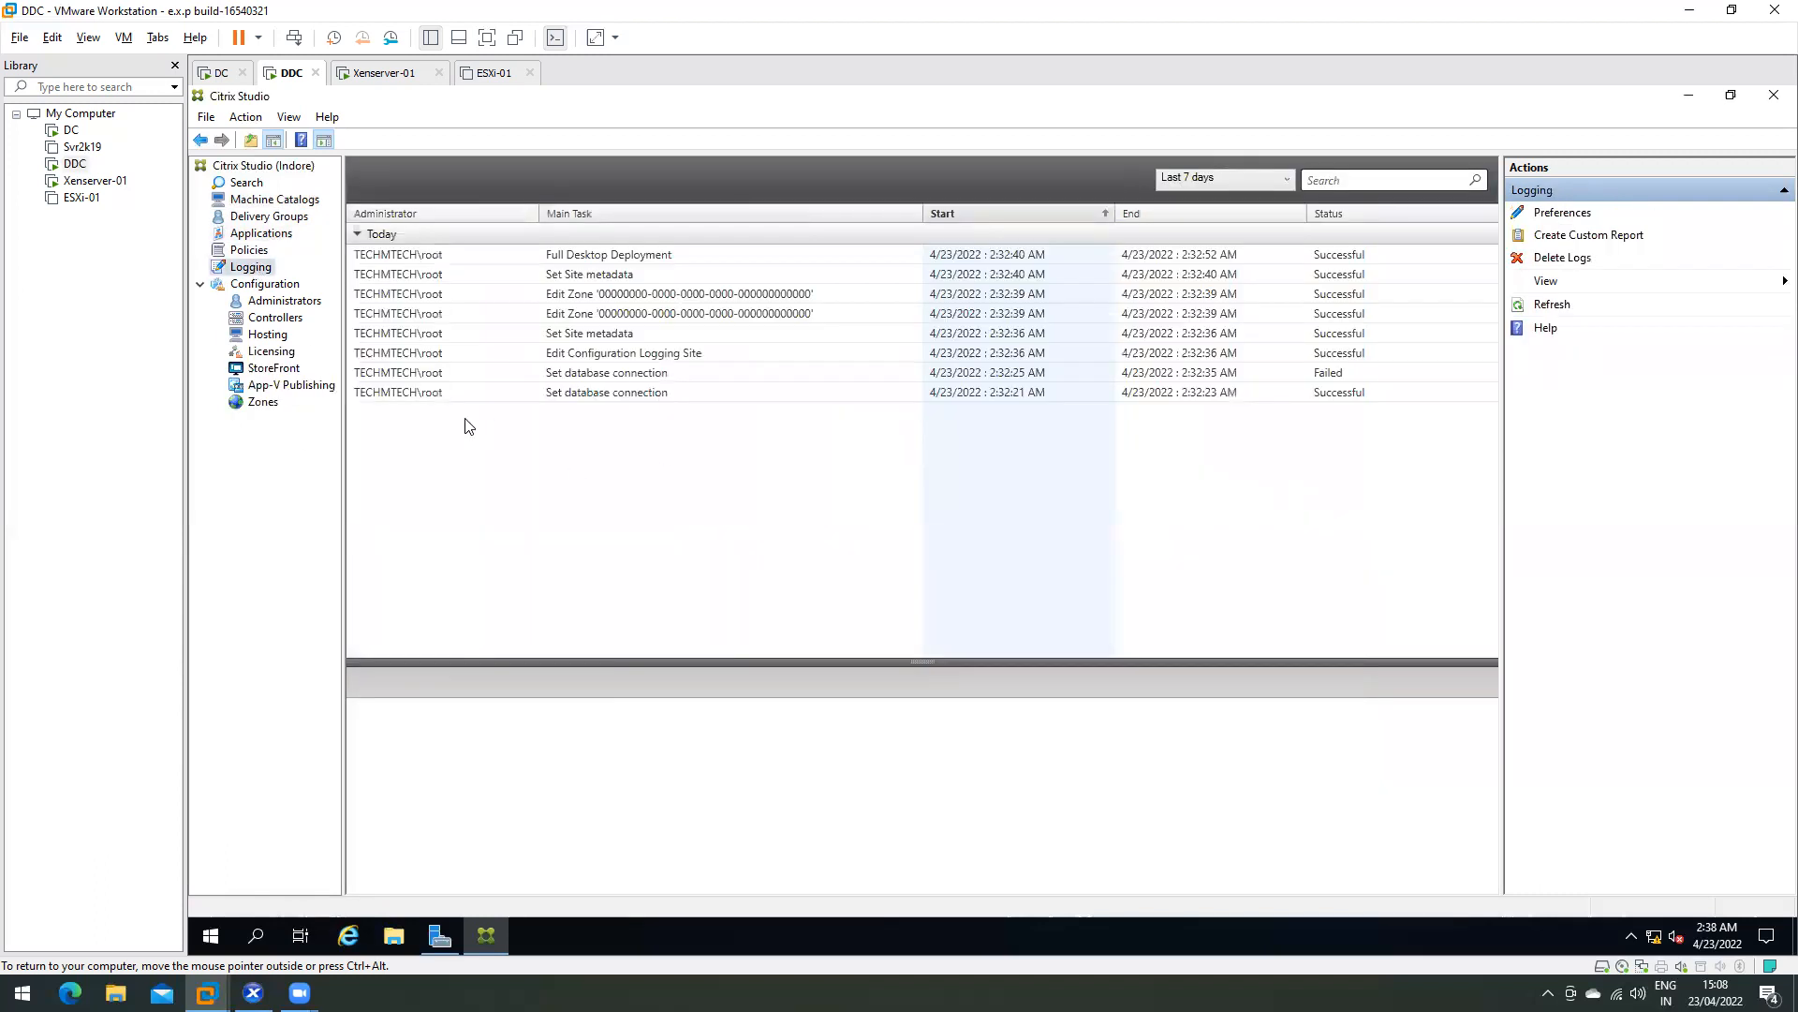
# - Open Configuration and inspect the Site, Logging and Monitoring database entries
pyautogui.click(254, 289)
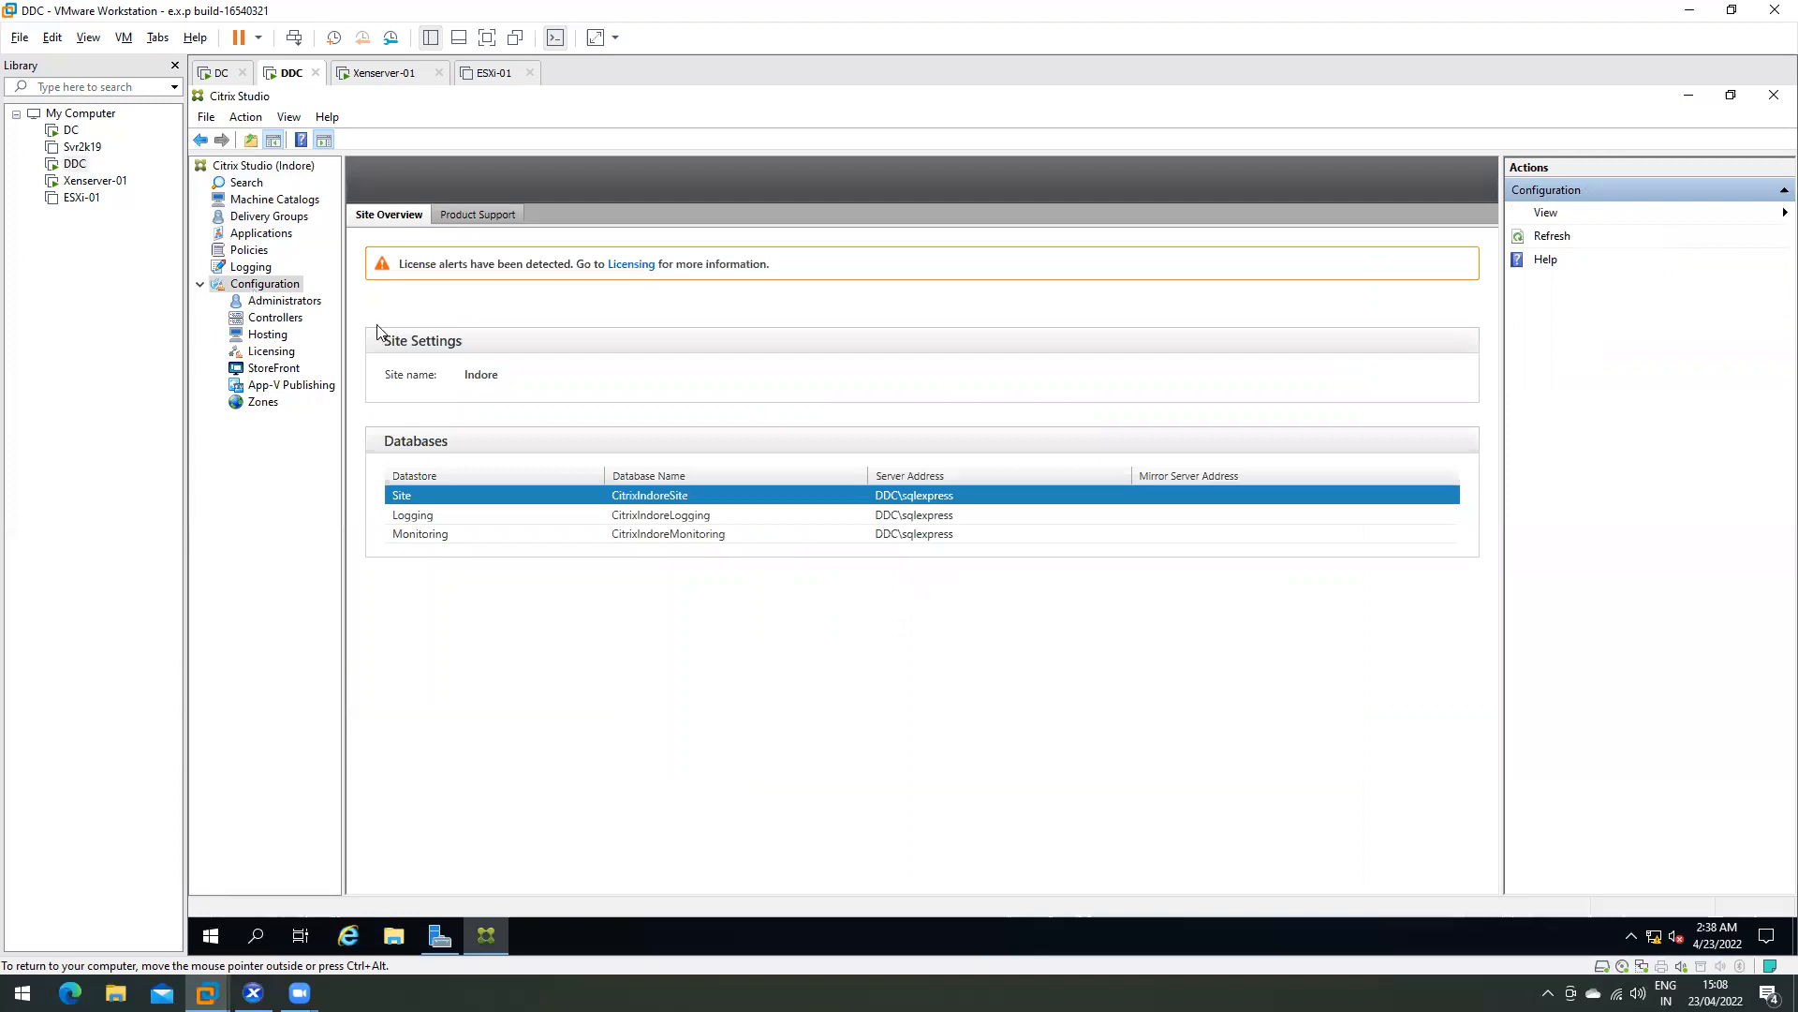
pyautogui.click(427, 514)
pyautogui.click(421, 533)
pyautogui.click(526, 499)
pyautogui.click(517, 518)
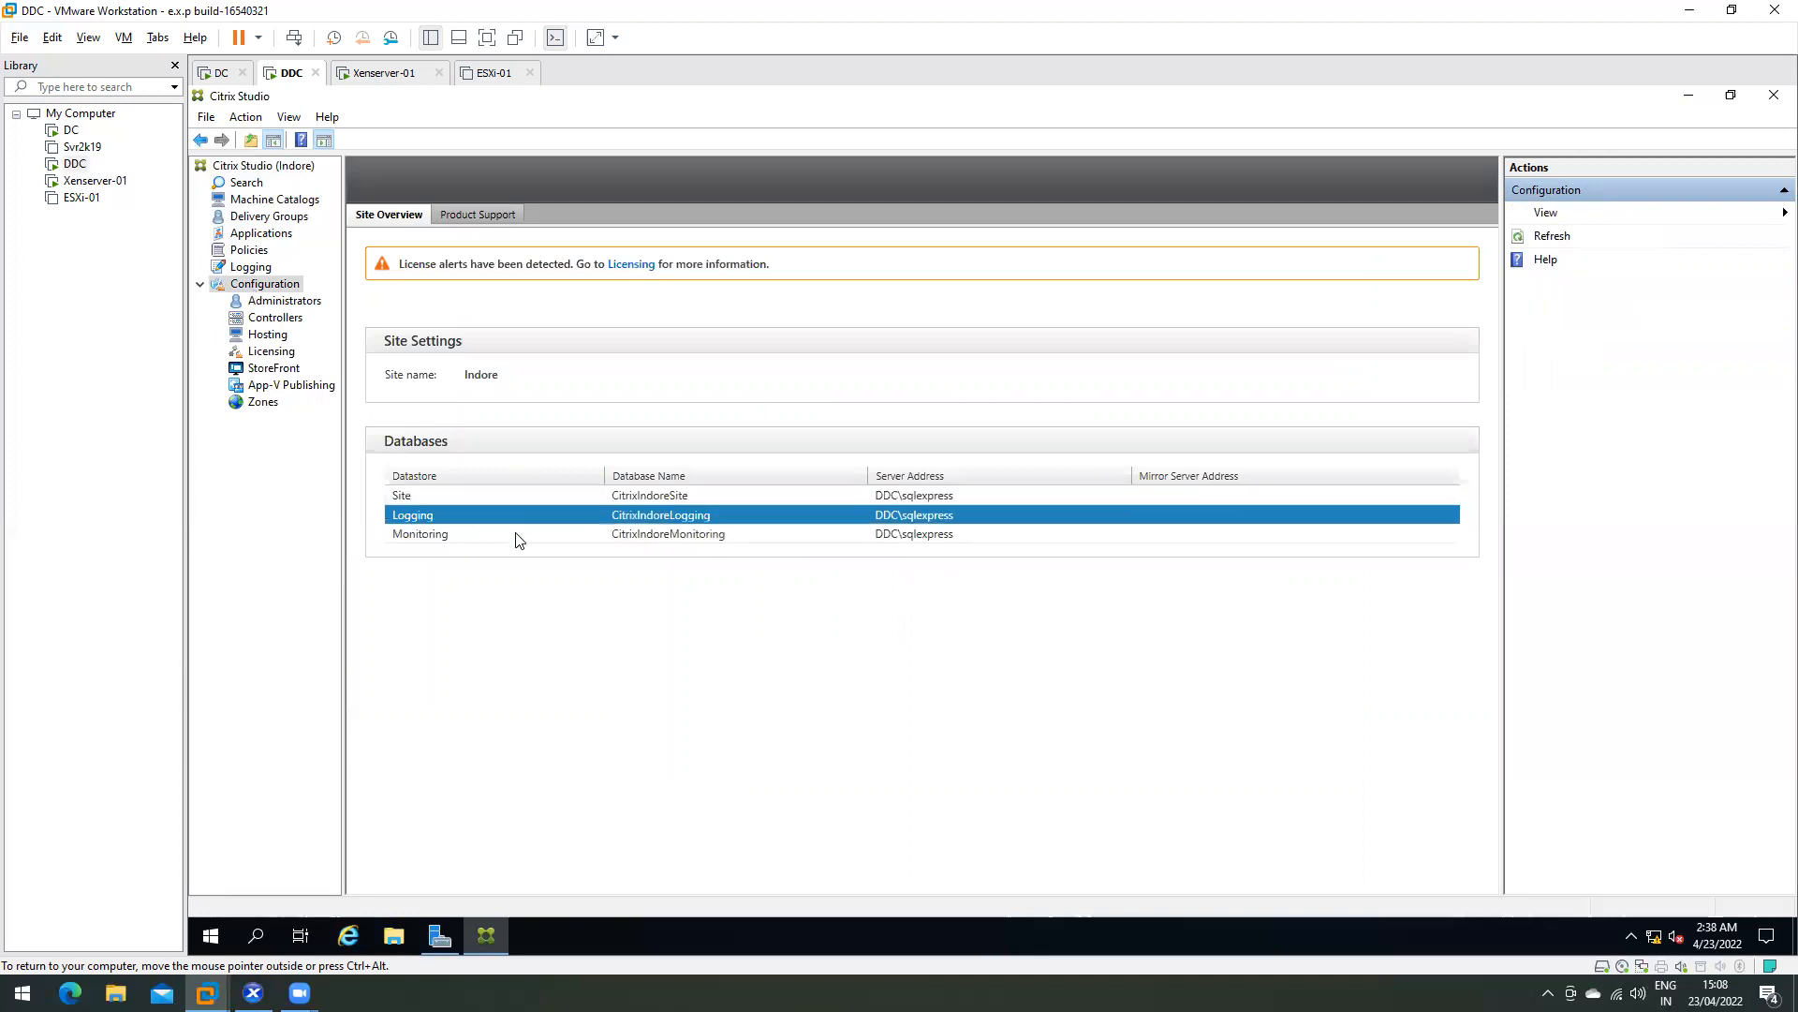
pyautogui.click(514, 533)
# - View the Administrators list with the welcome notice suppressed, then switch to the DC virtual machine
pyautogui.click(279, 301)
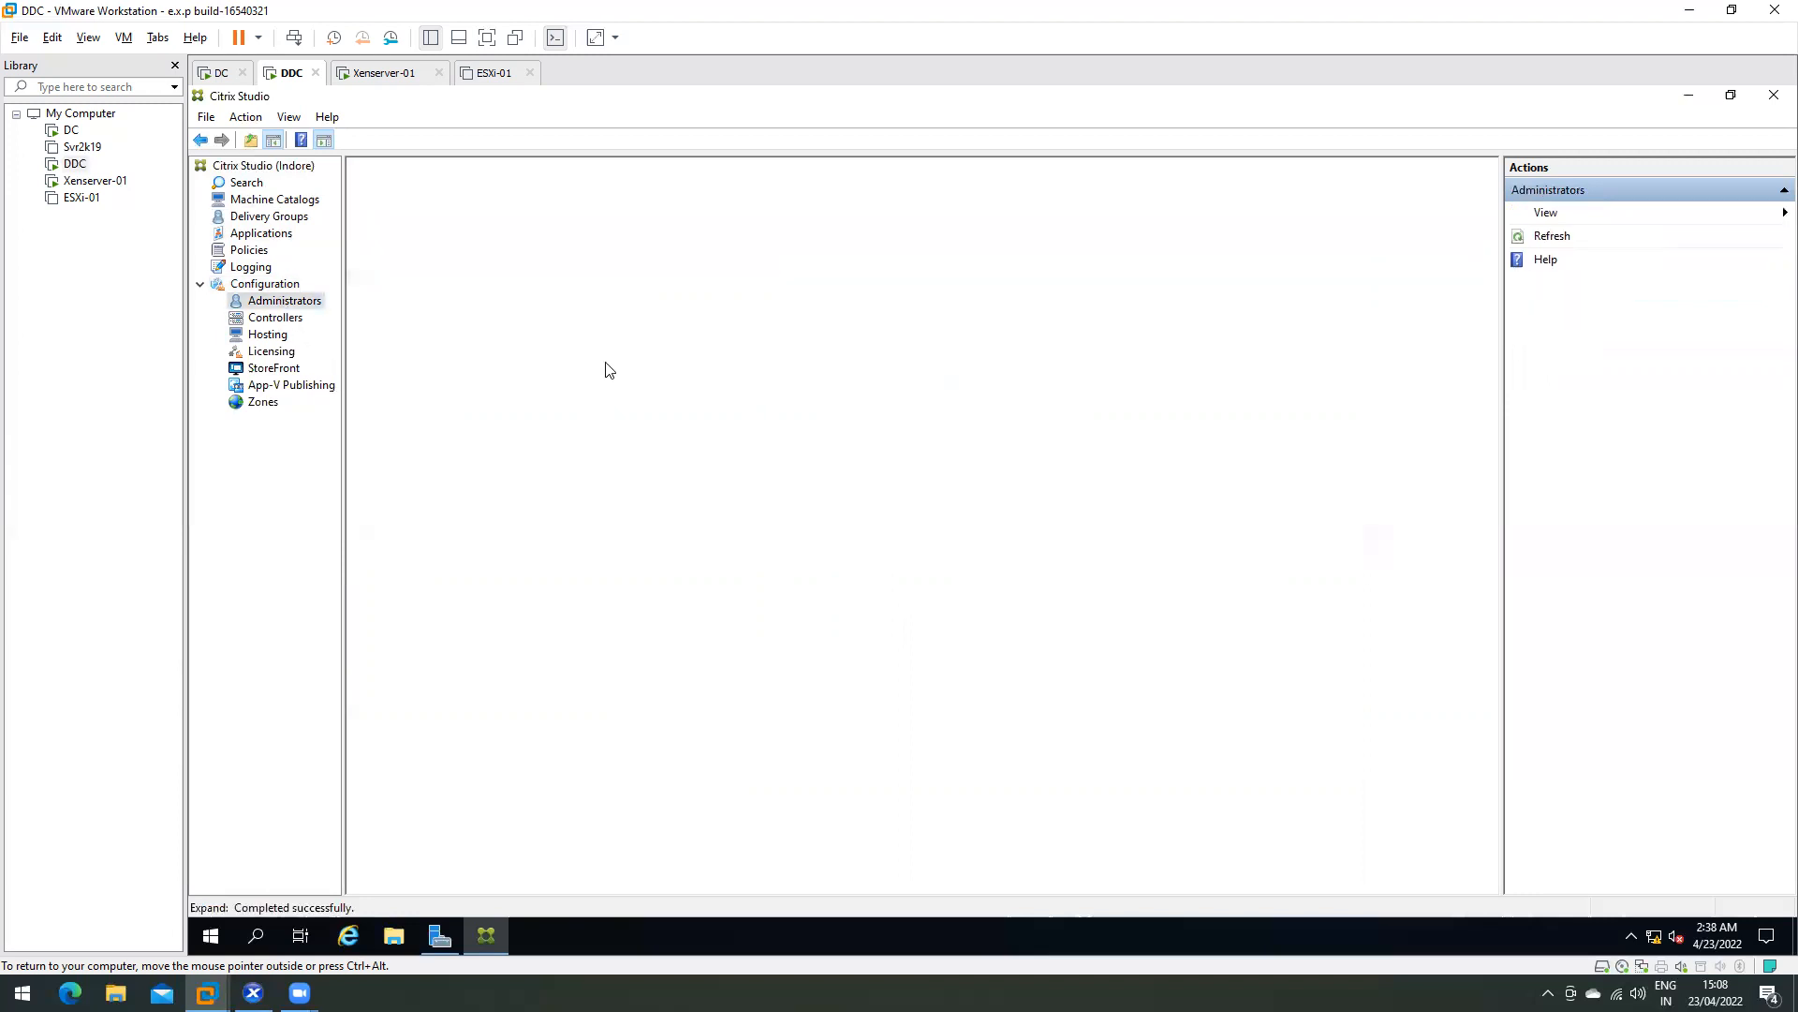
pyautogui.click(719, 748)
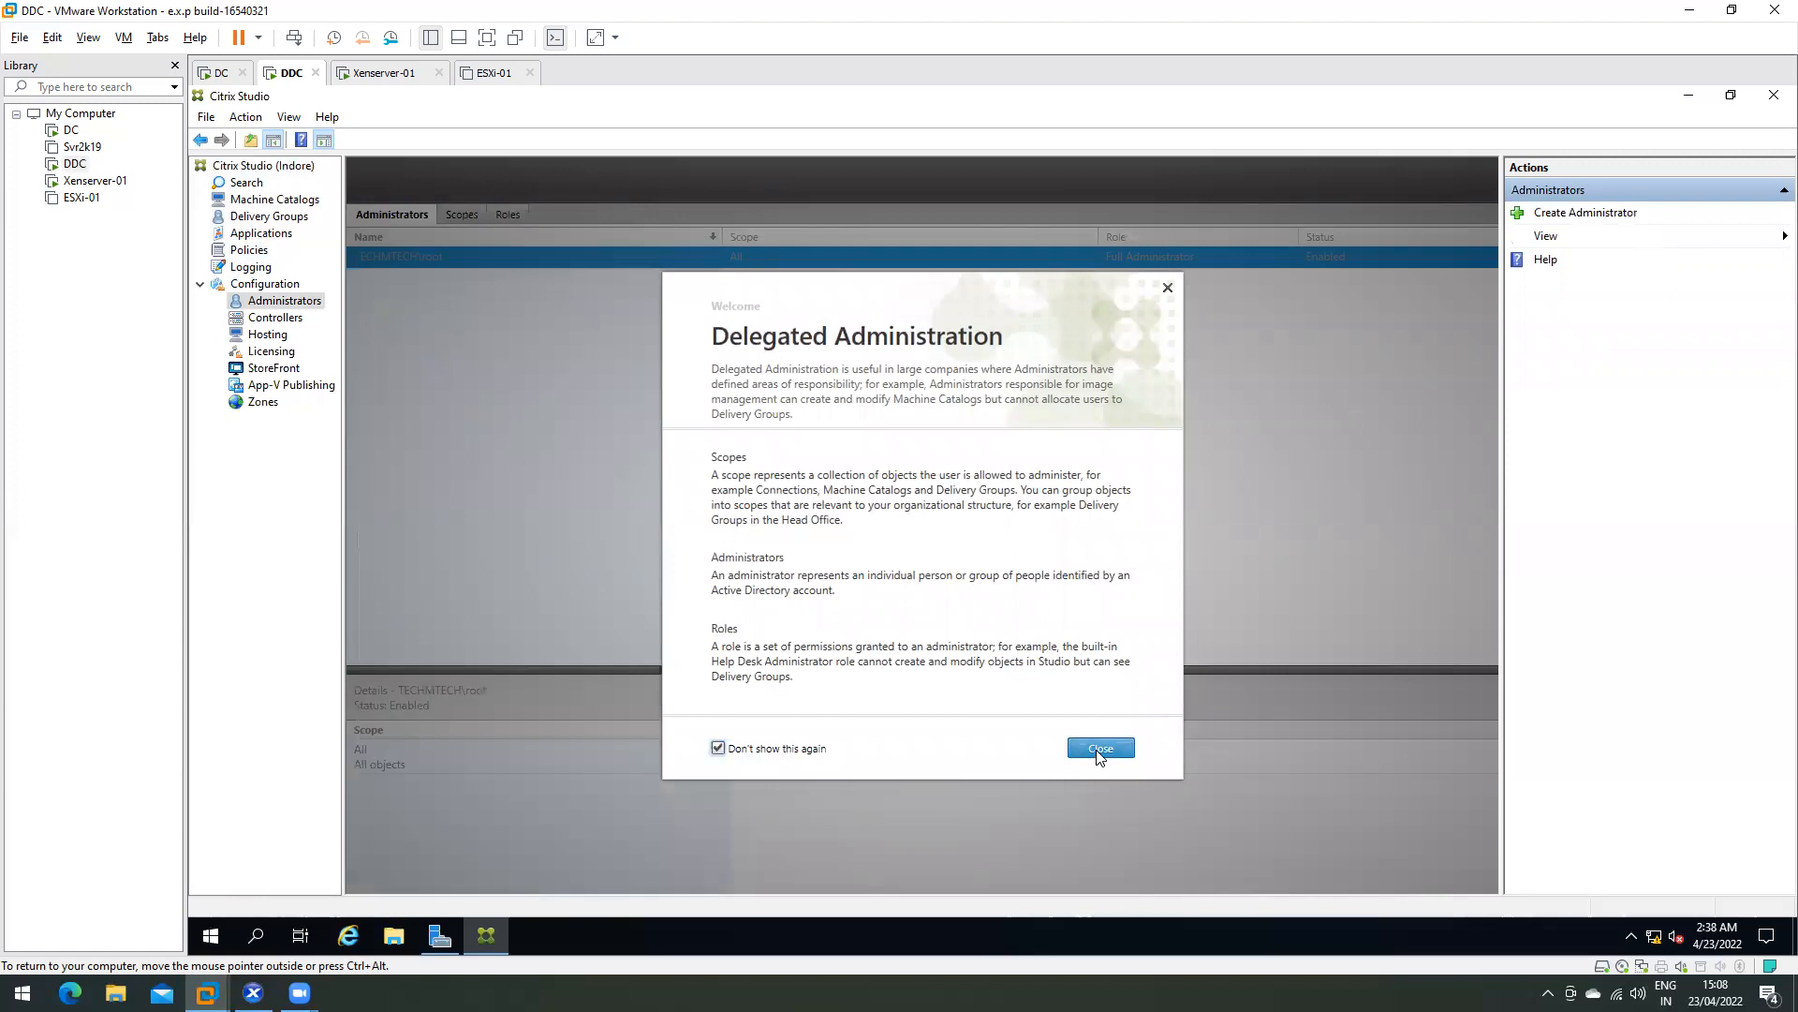
pyautogui.click(1099, 750)
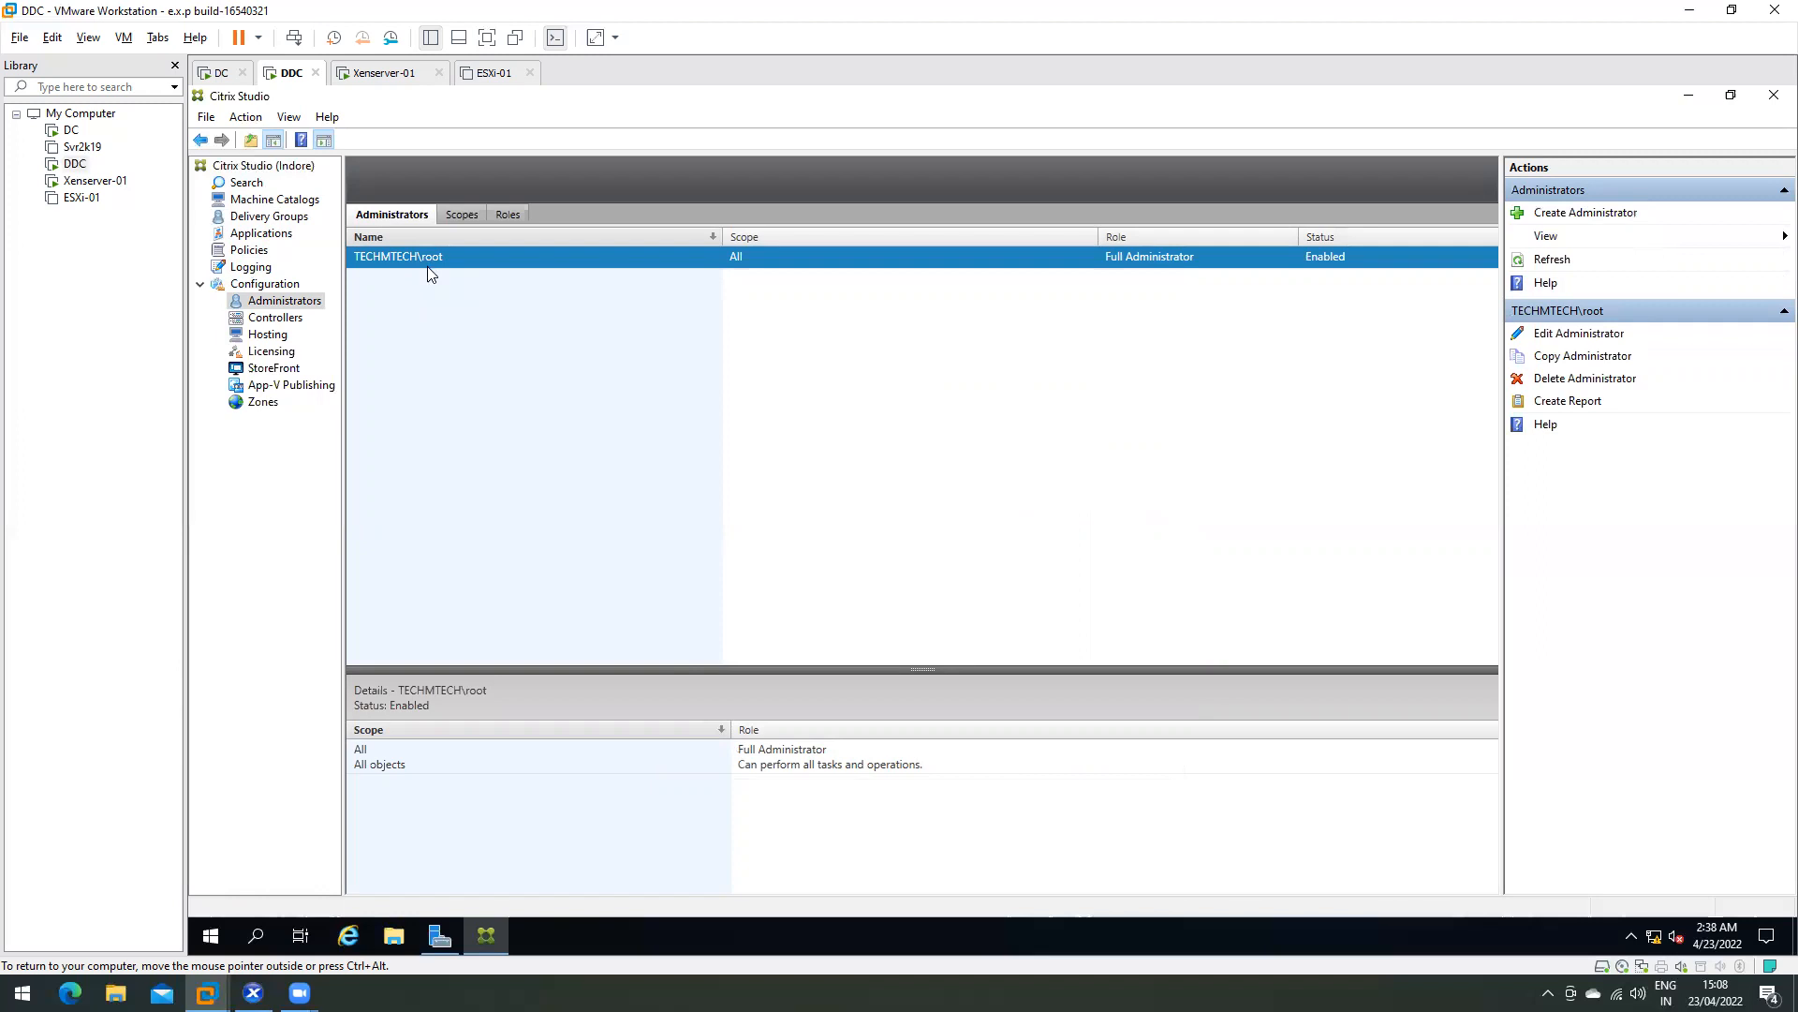
pyautogui.click(217, 73)
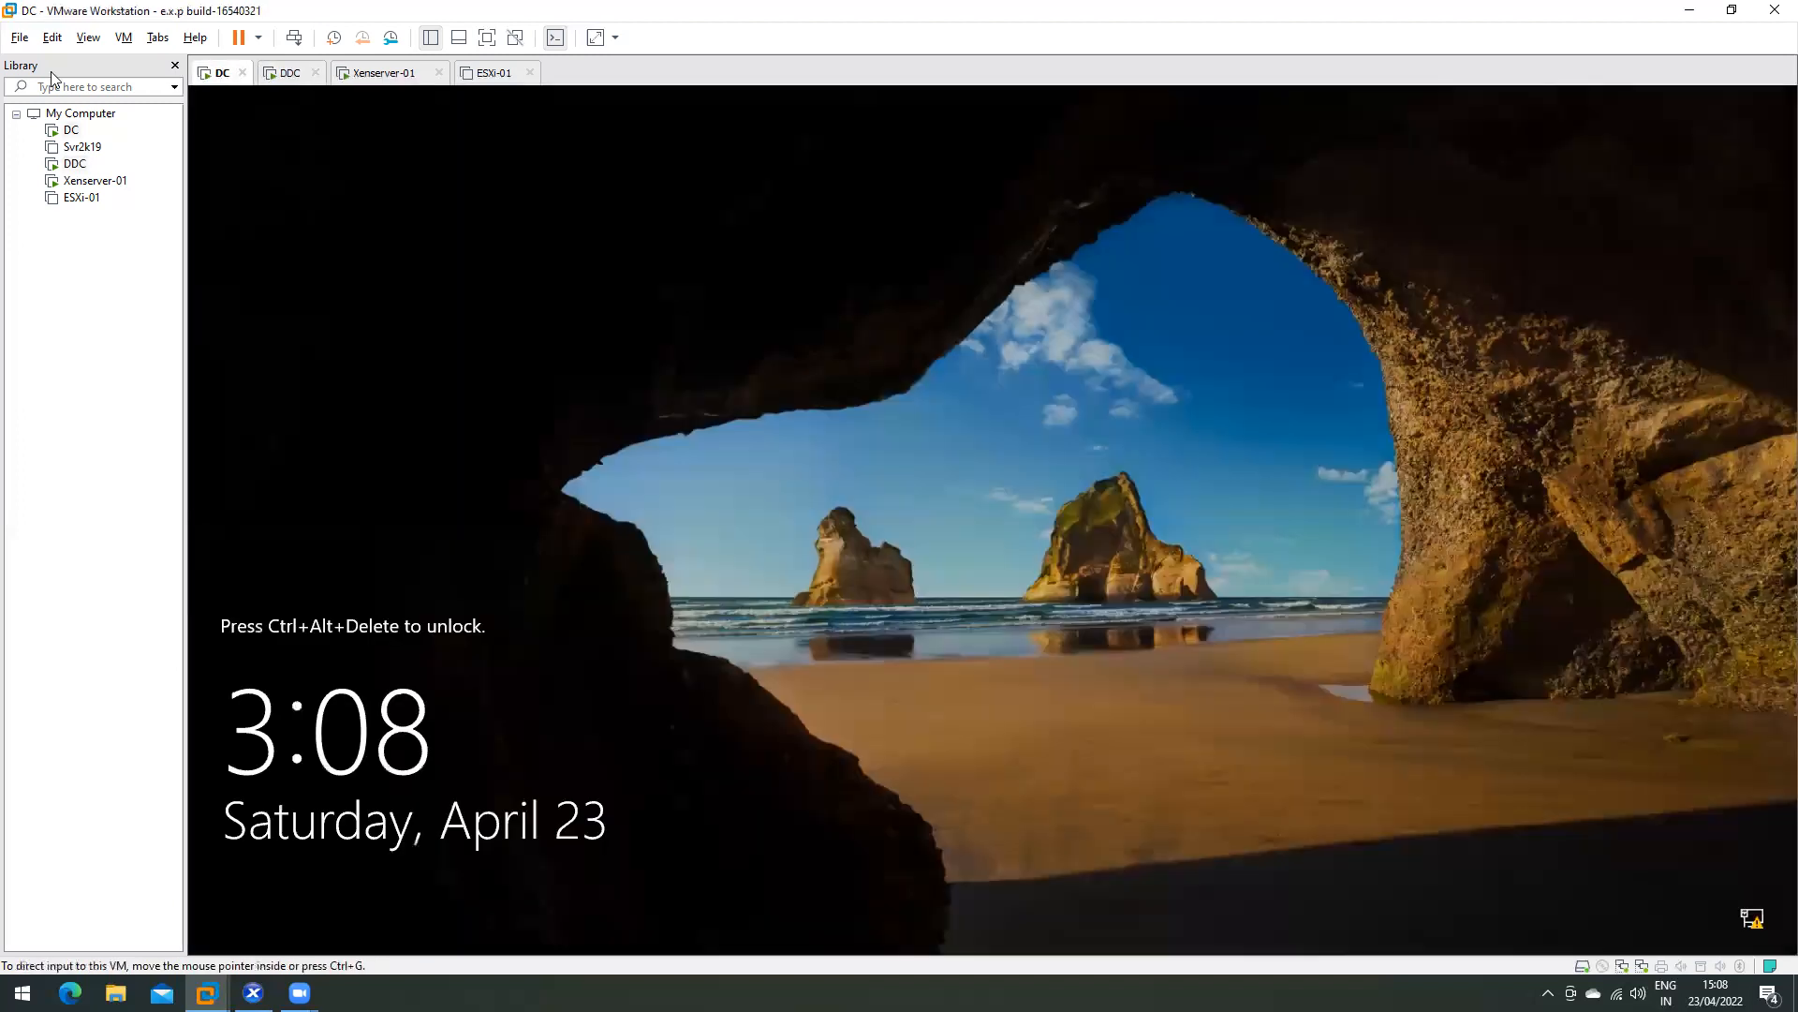
# - Sign in to the DC with the account password and move the PowerShell window aside
pyautogui.click(293, 37)
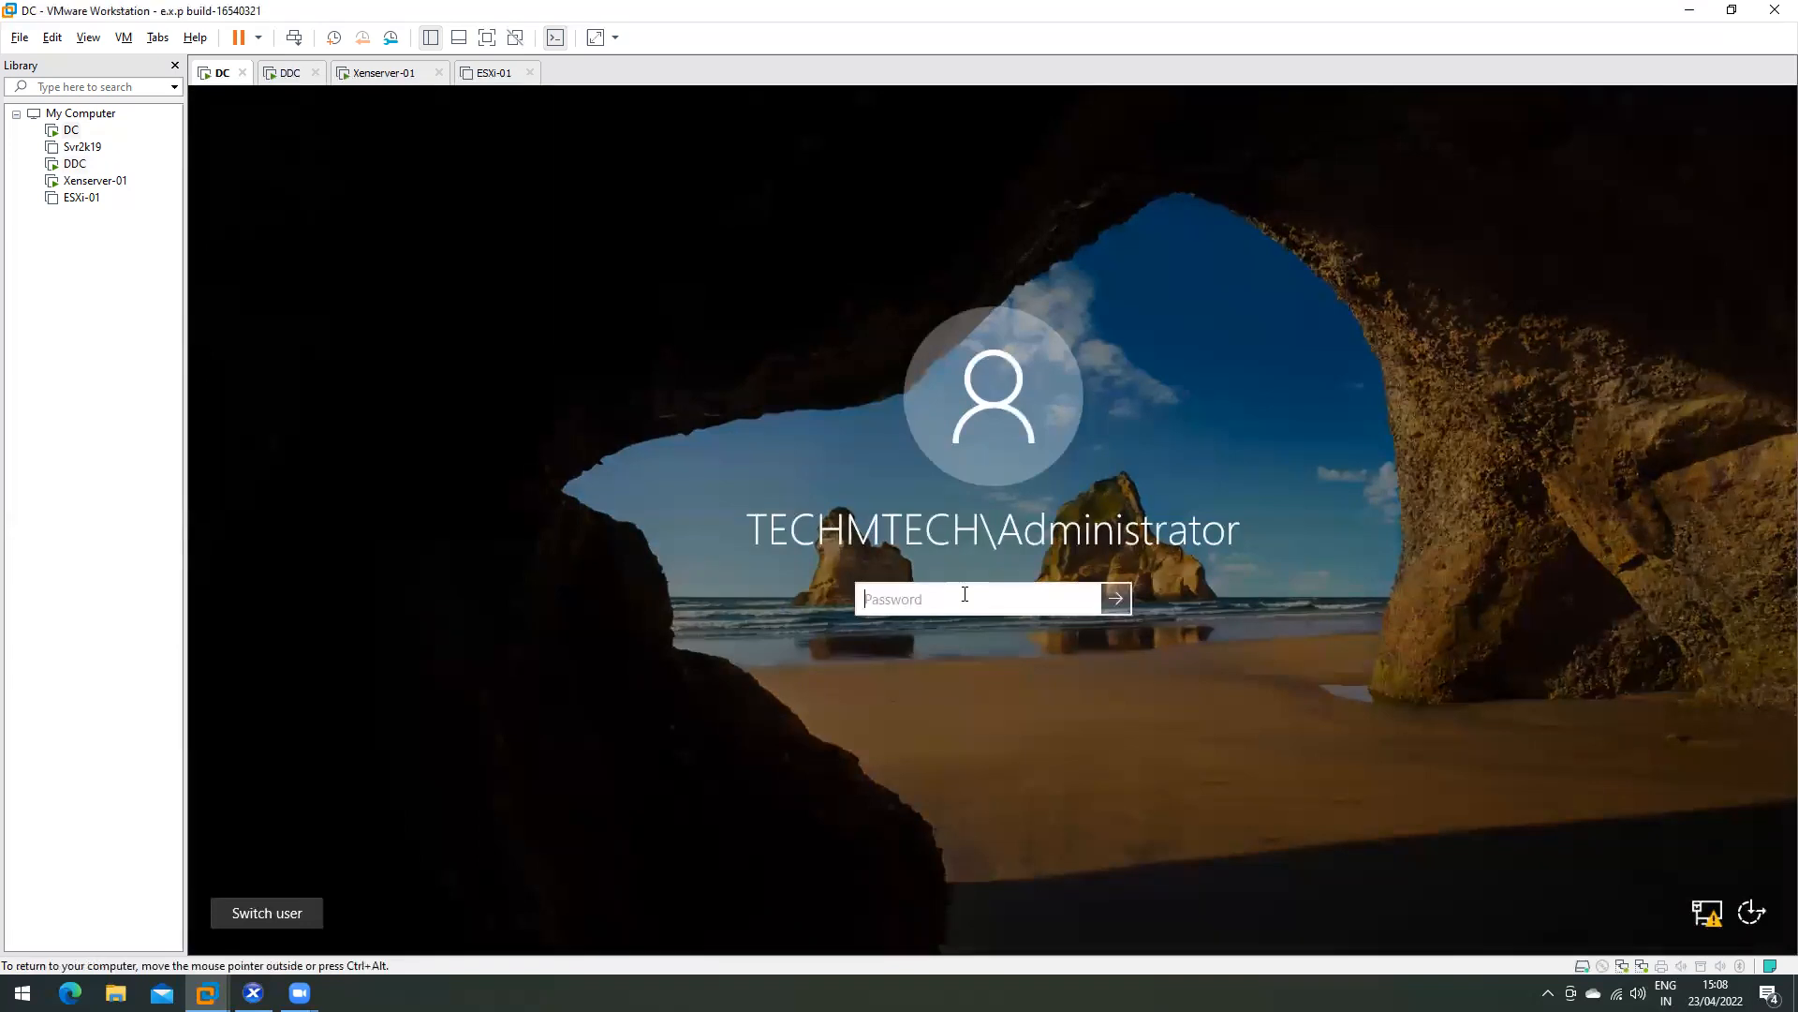
pyautogui.write('•')
pyautogui.press('Return')
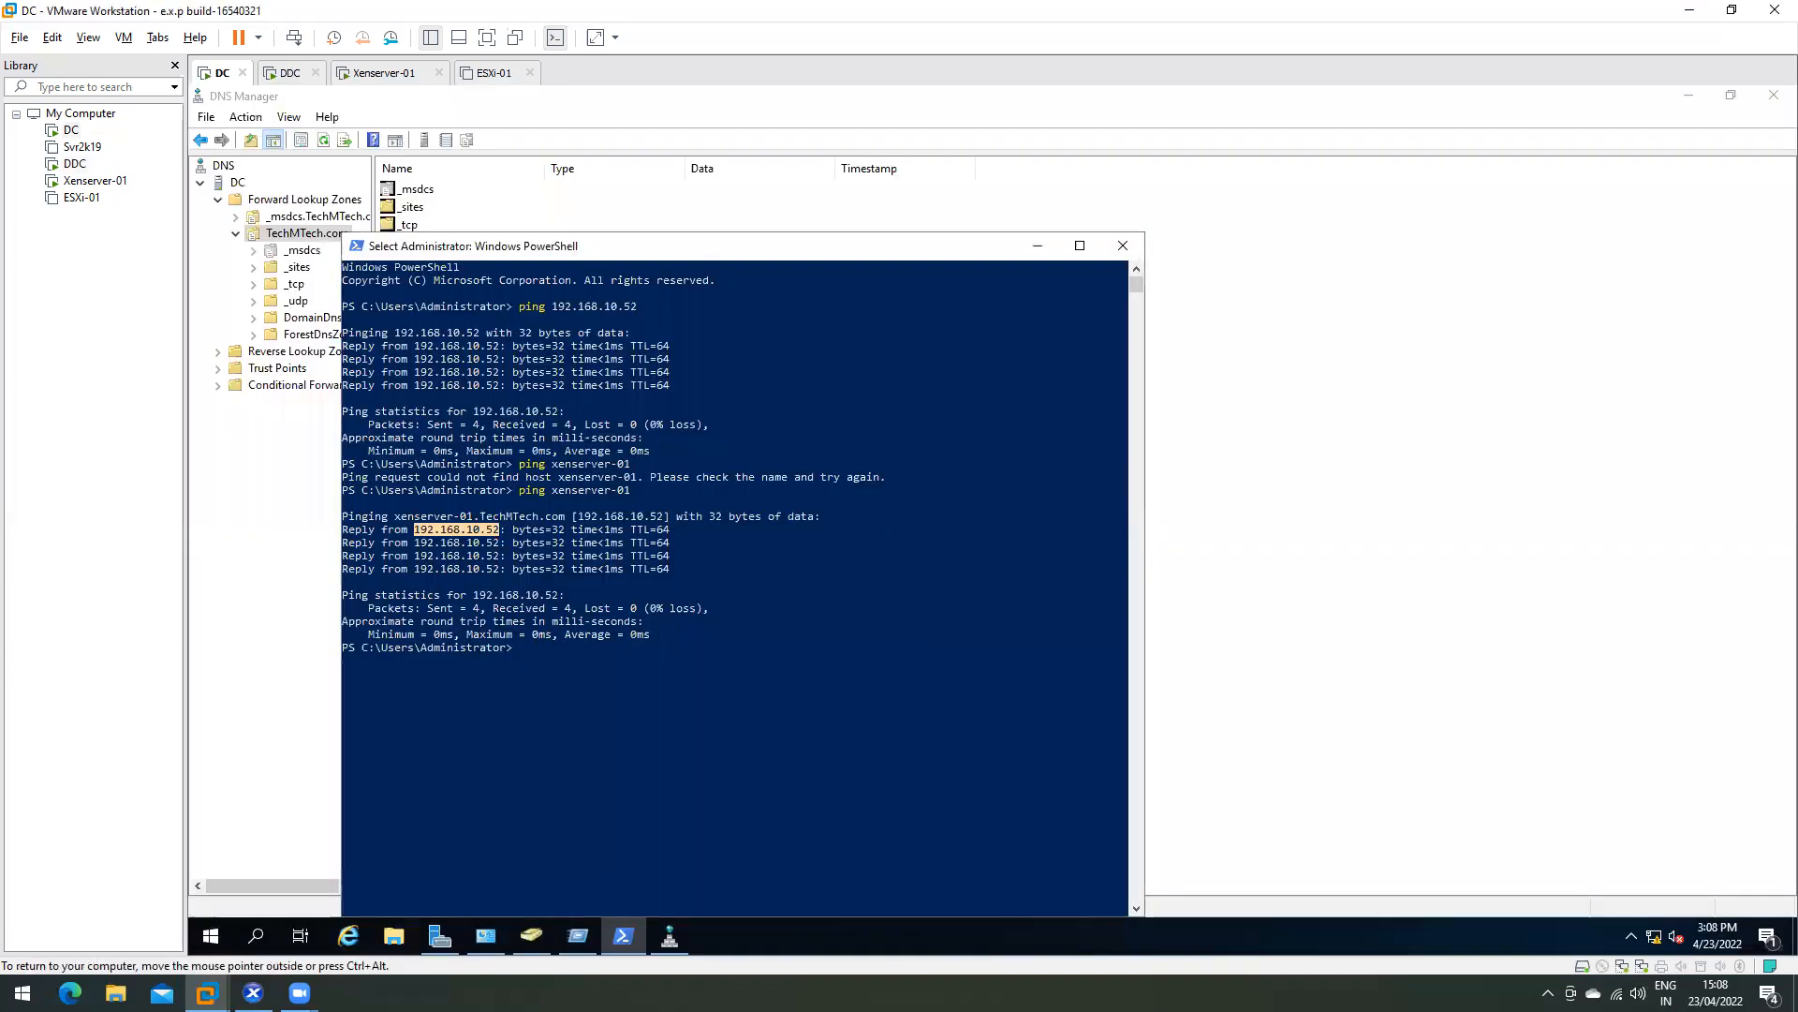
pyautogui.click(1042, 244)
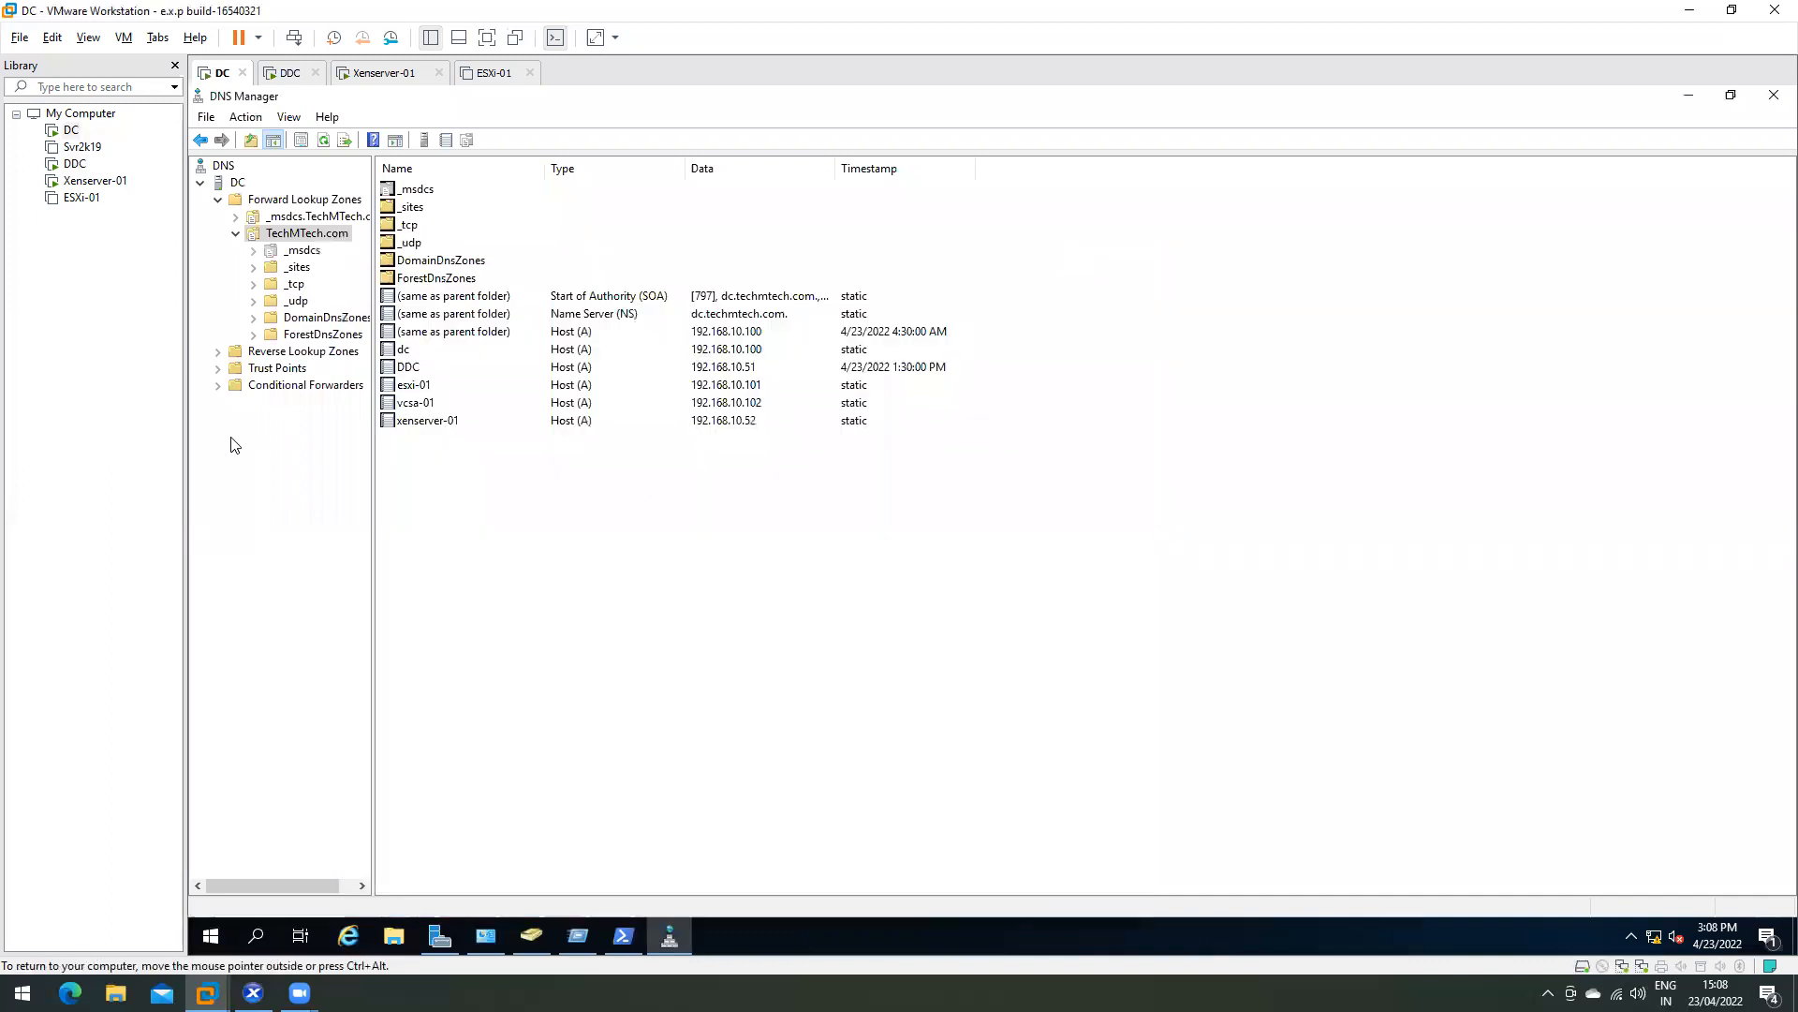
# - In Active Directory Users and Computers, confirm testuser 01 is only in Domain Users, then switch to Xenserver-01
pyautogui.click(526, 937)
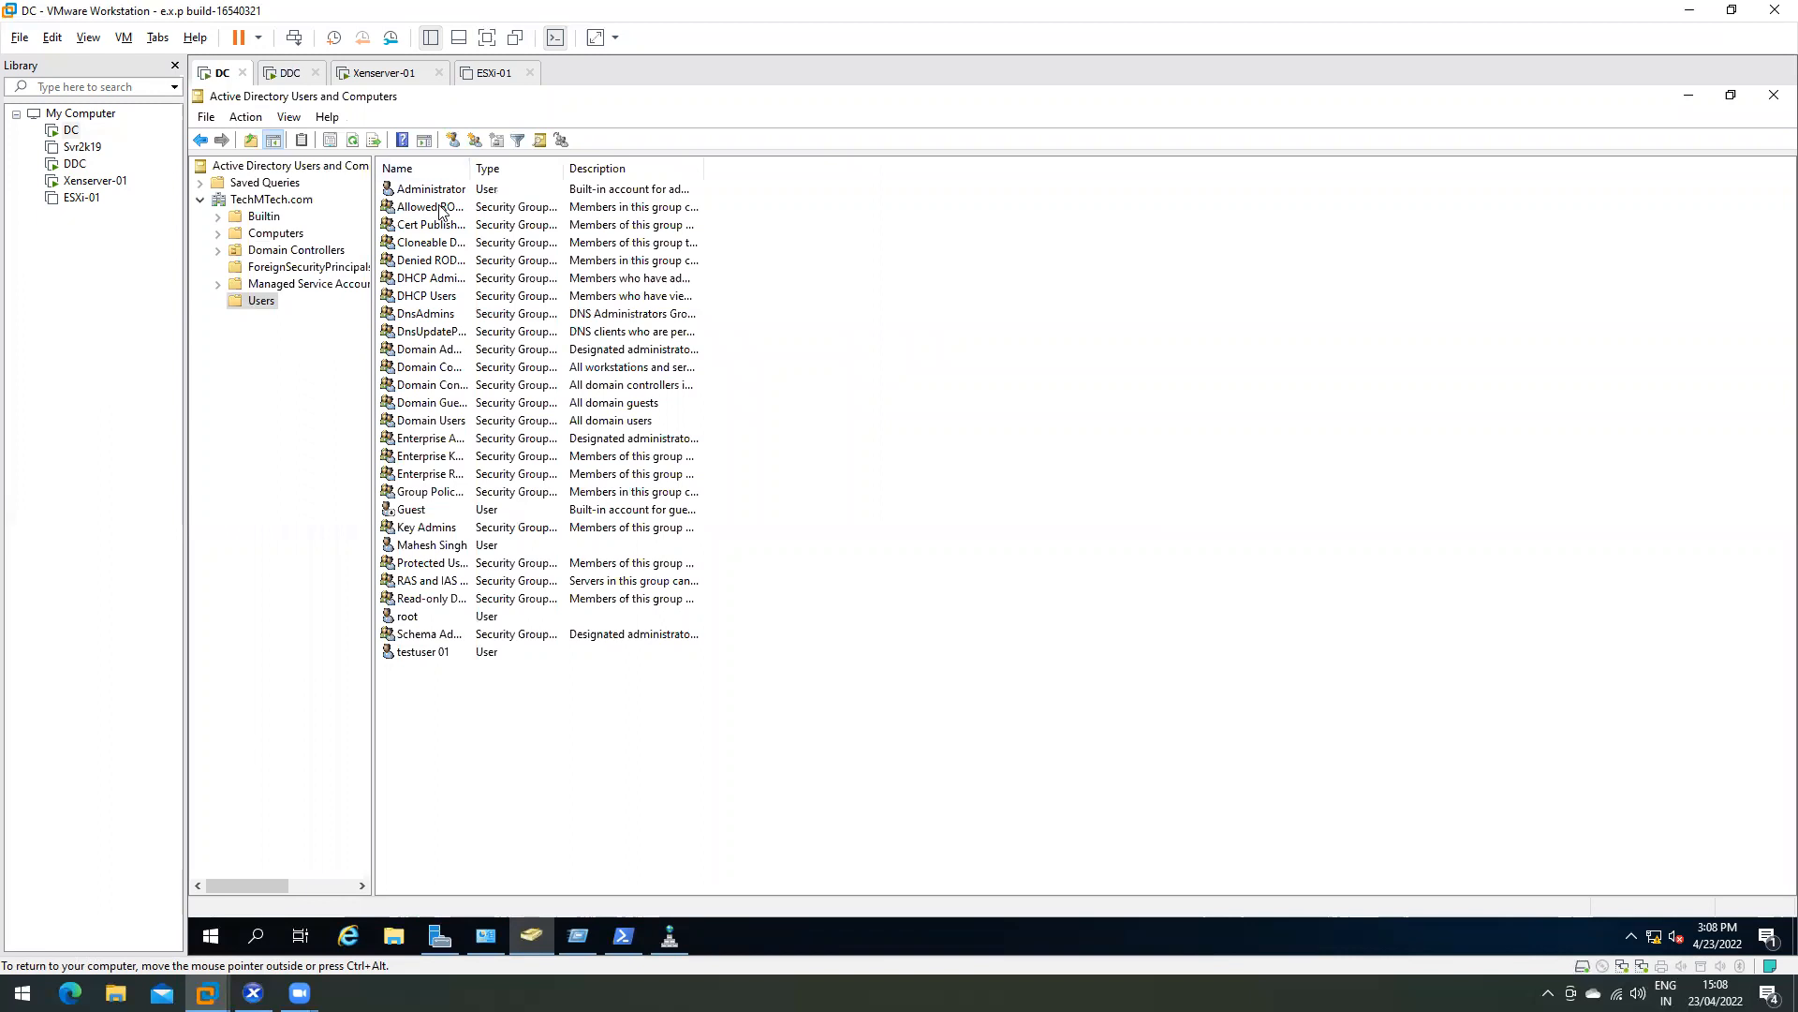
pyautogui.click(417, 618)
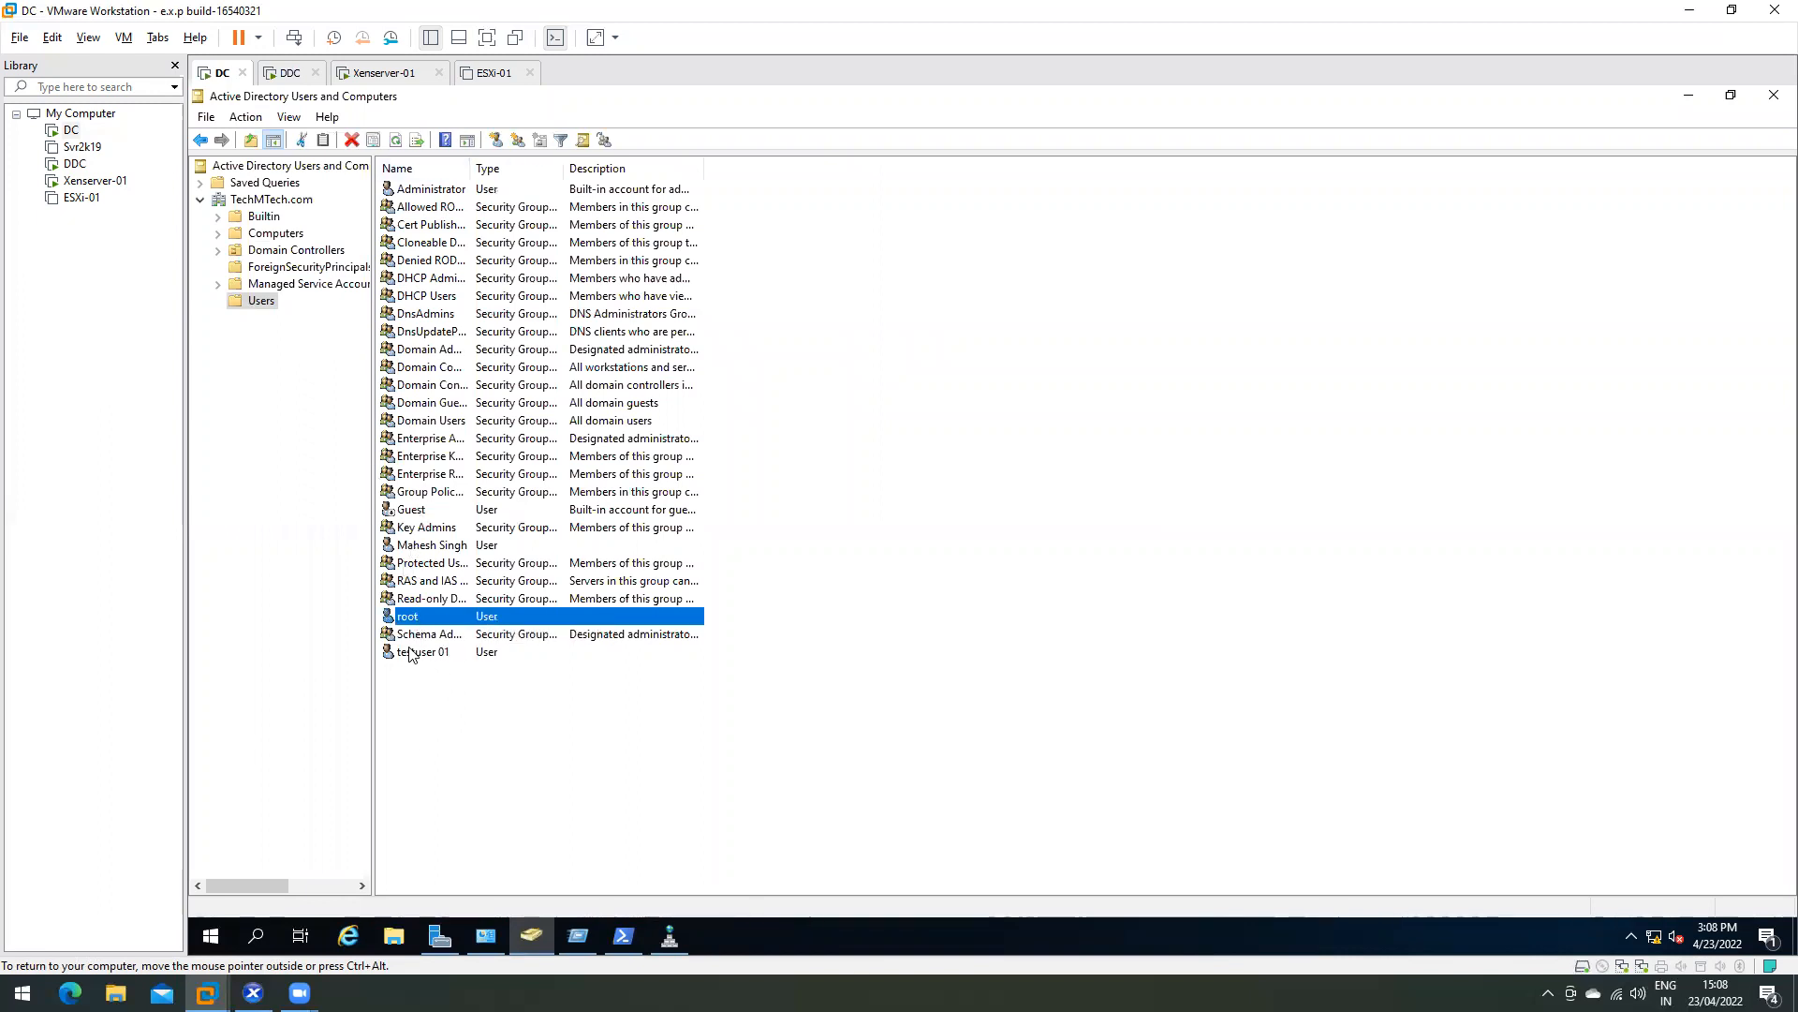
pyautogui.click(414, 654)
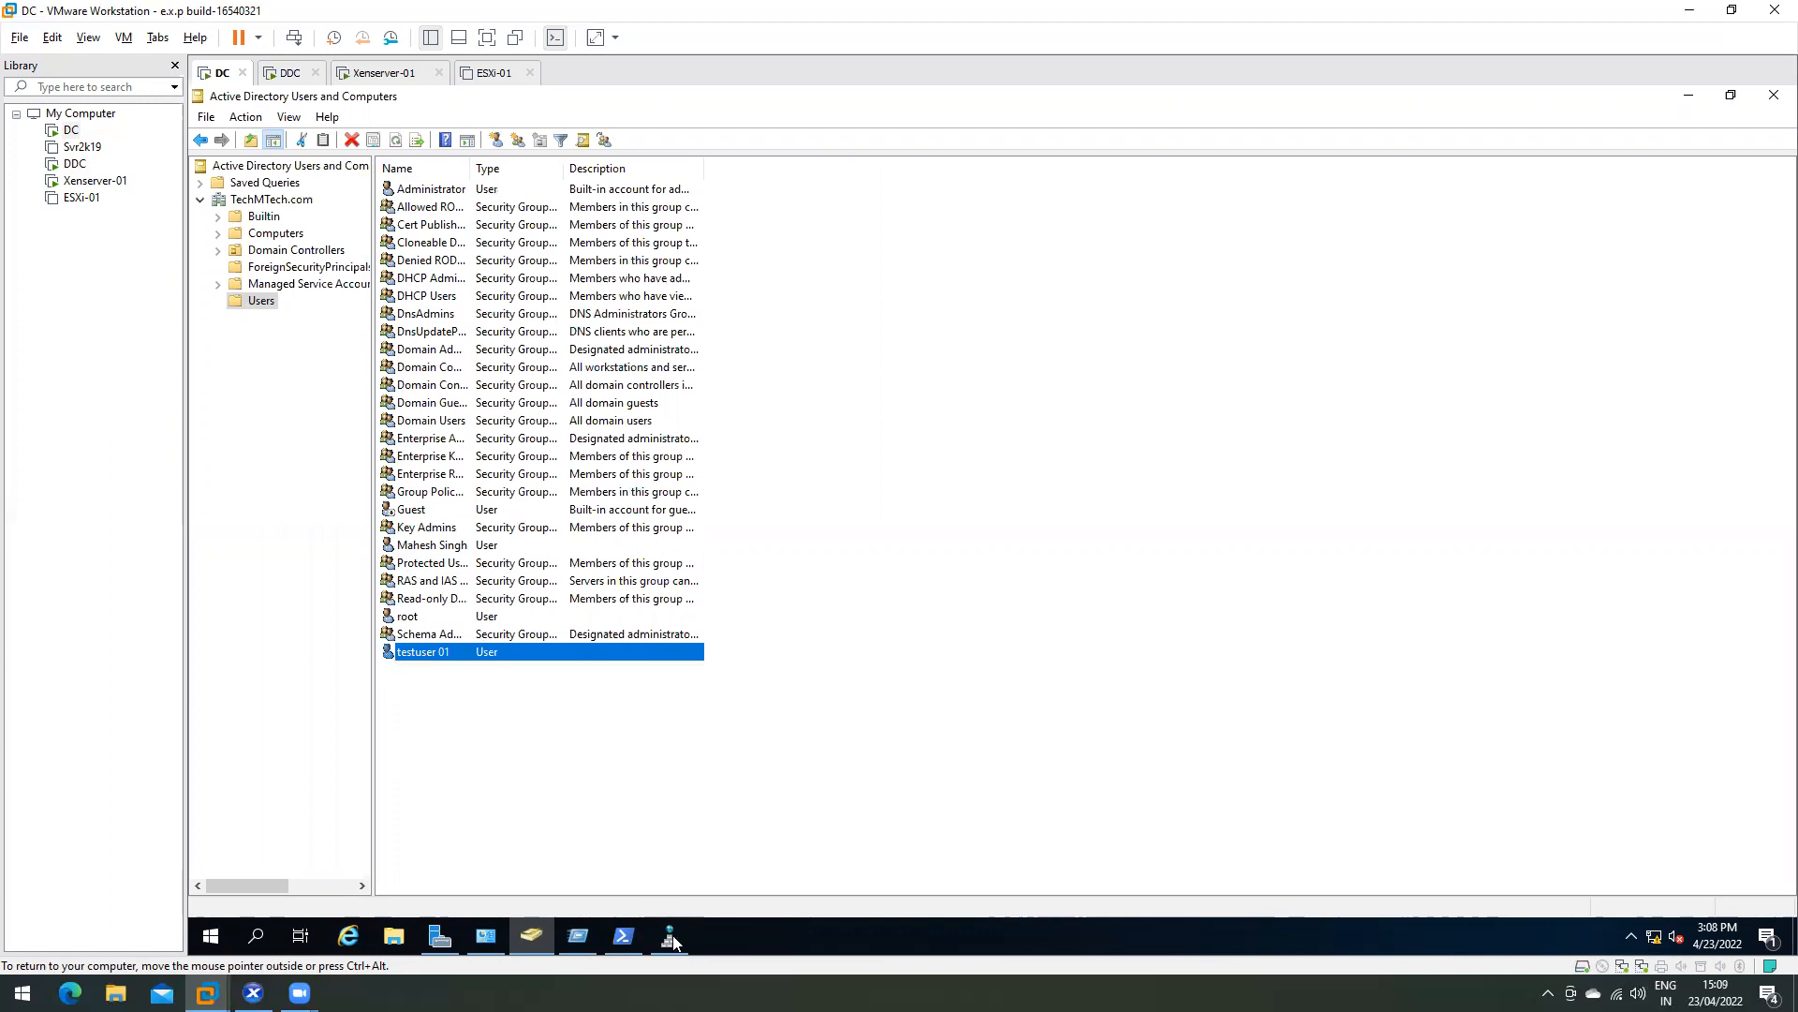
pyautogui.moveTo(300, 993)
pyautogui.rightClick(417, 651)
pyautogui.click(504, 613)
pyautogui.click(863, 296)
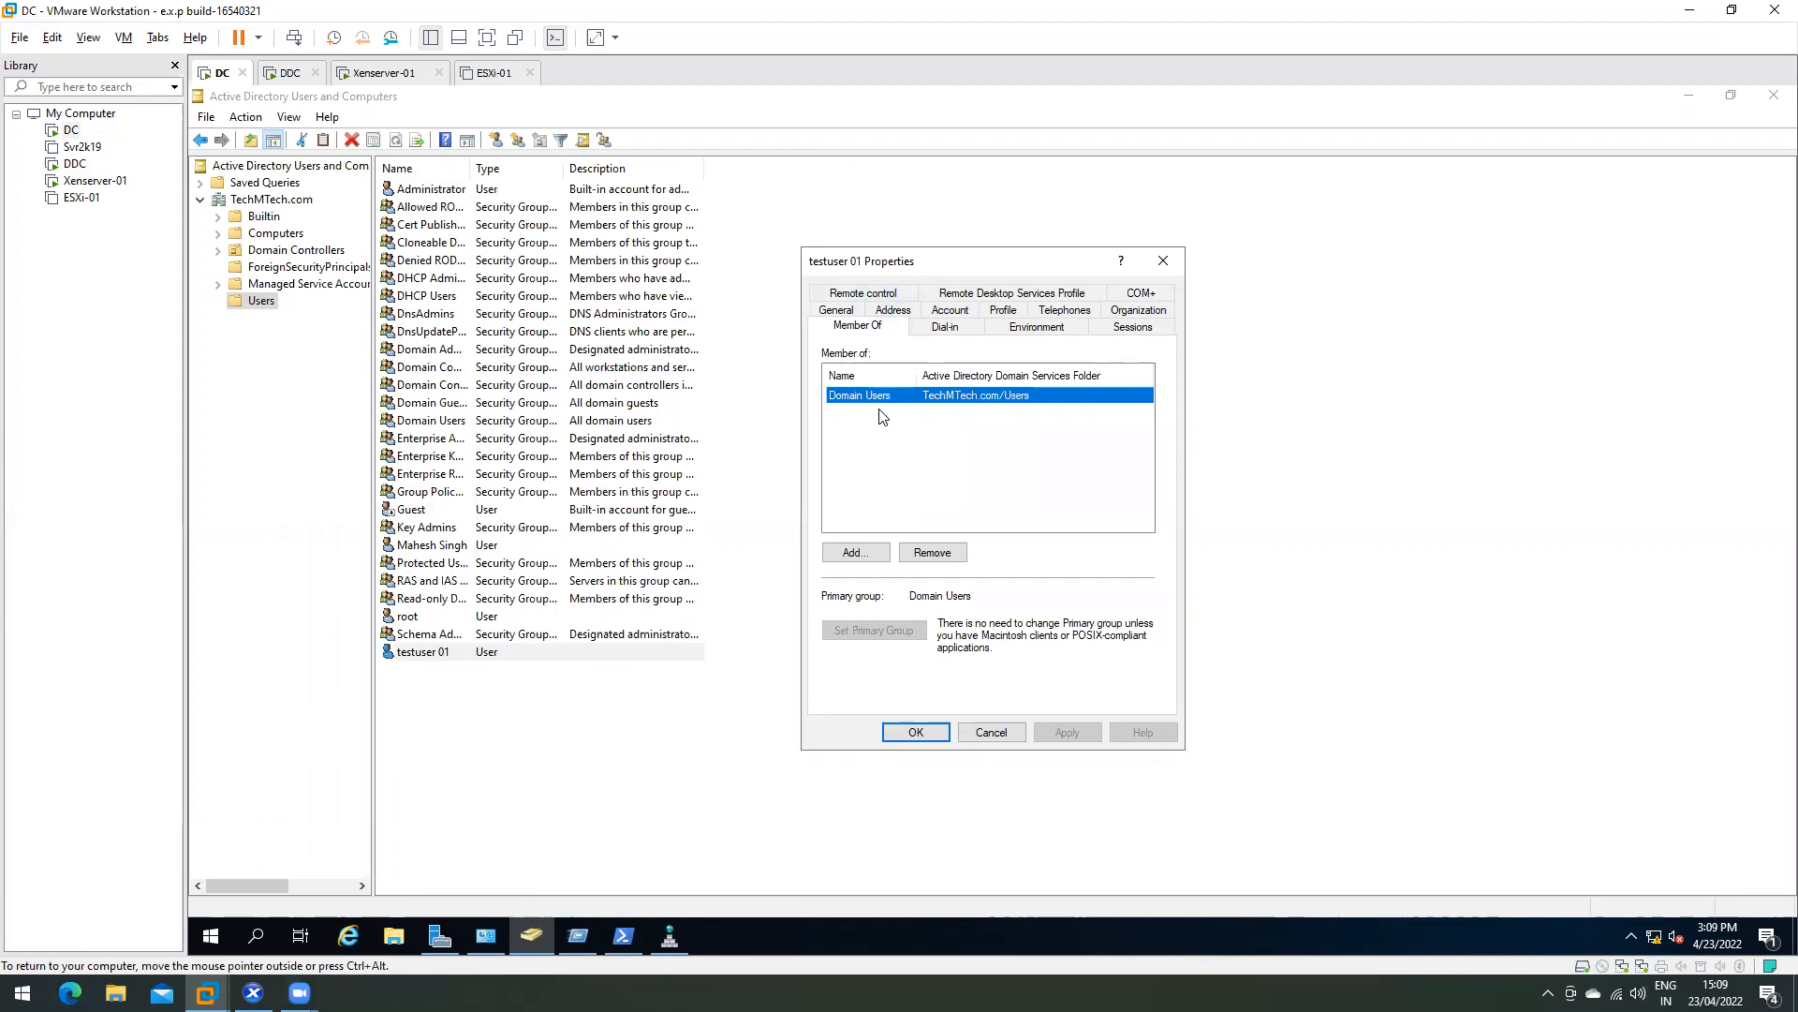
pyautogui.click(990, 732)
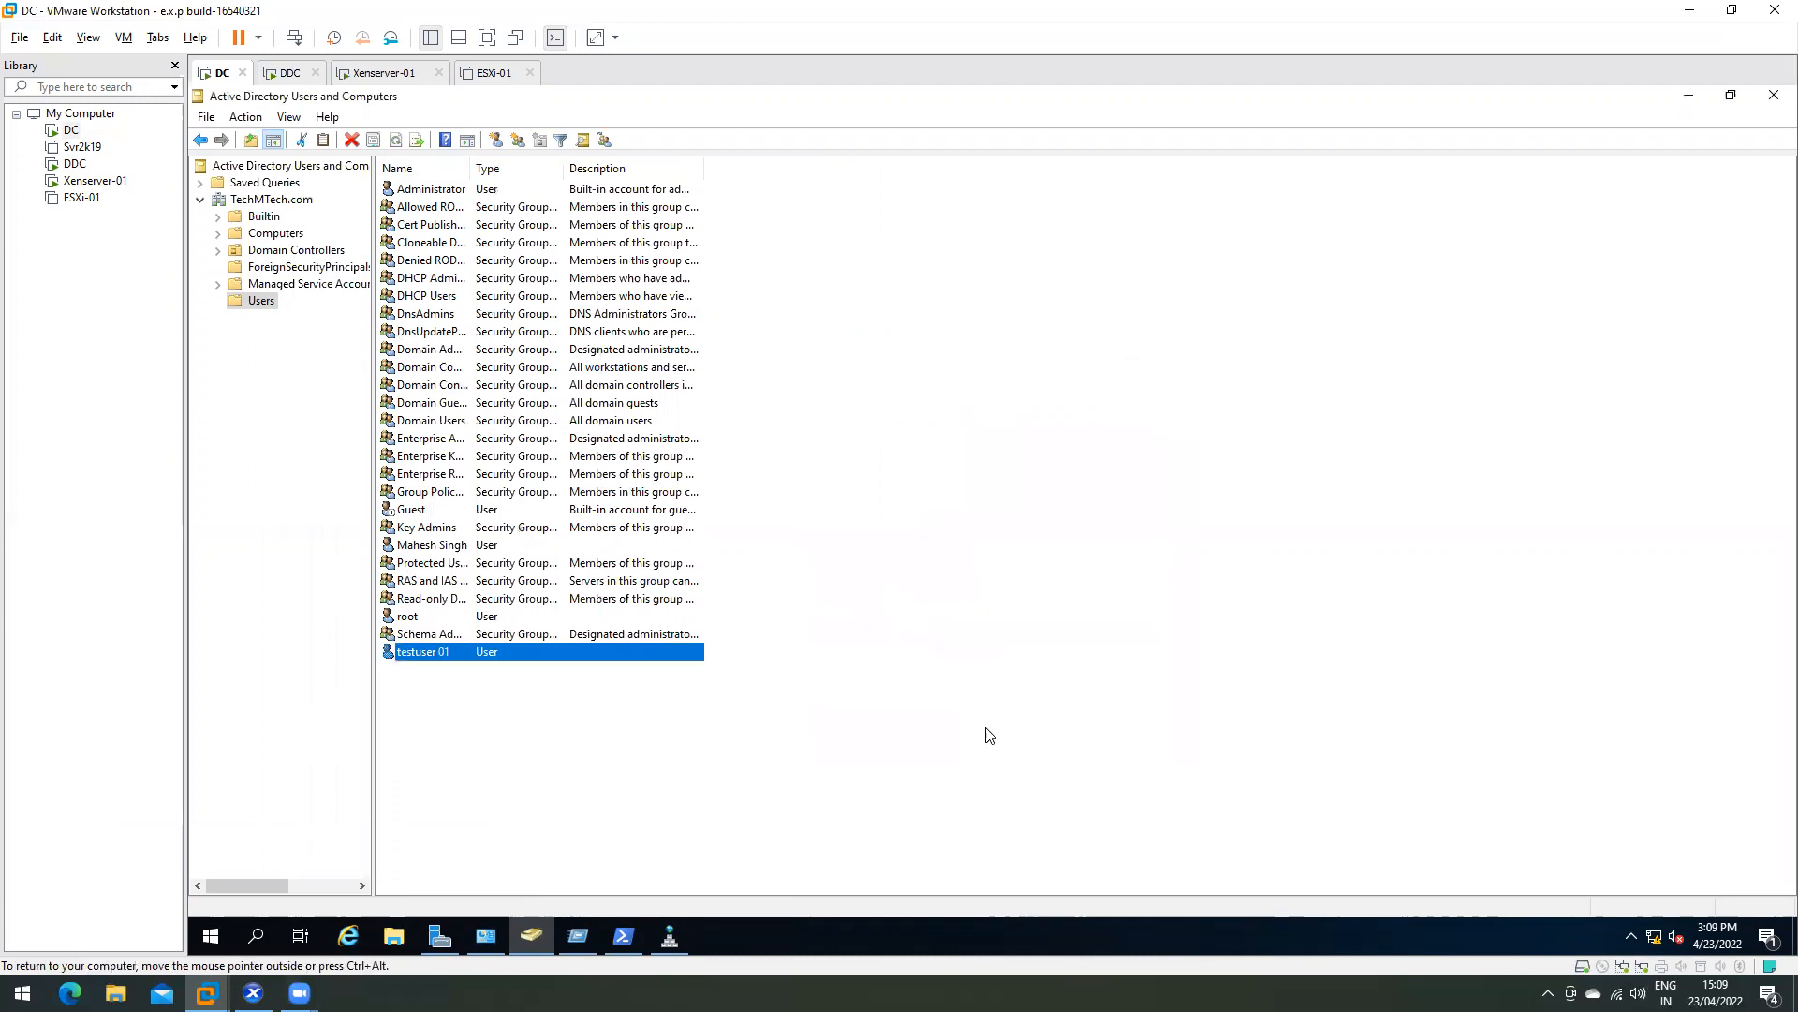
pyautogui.click(386, 73)
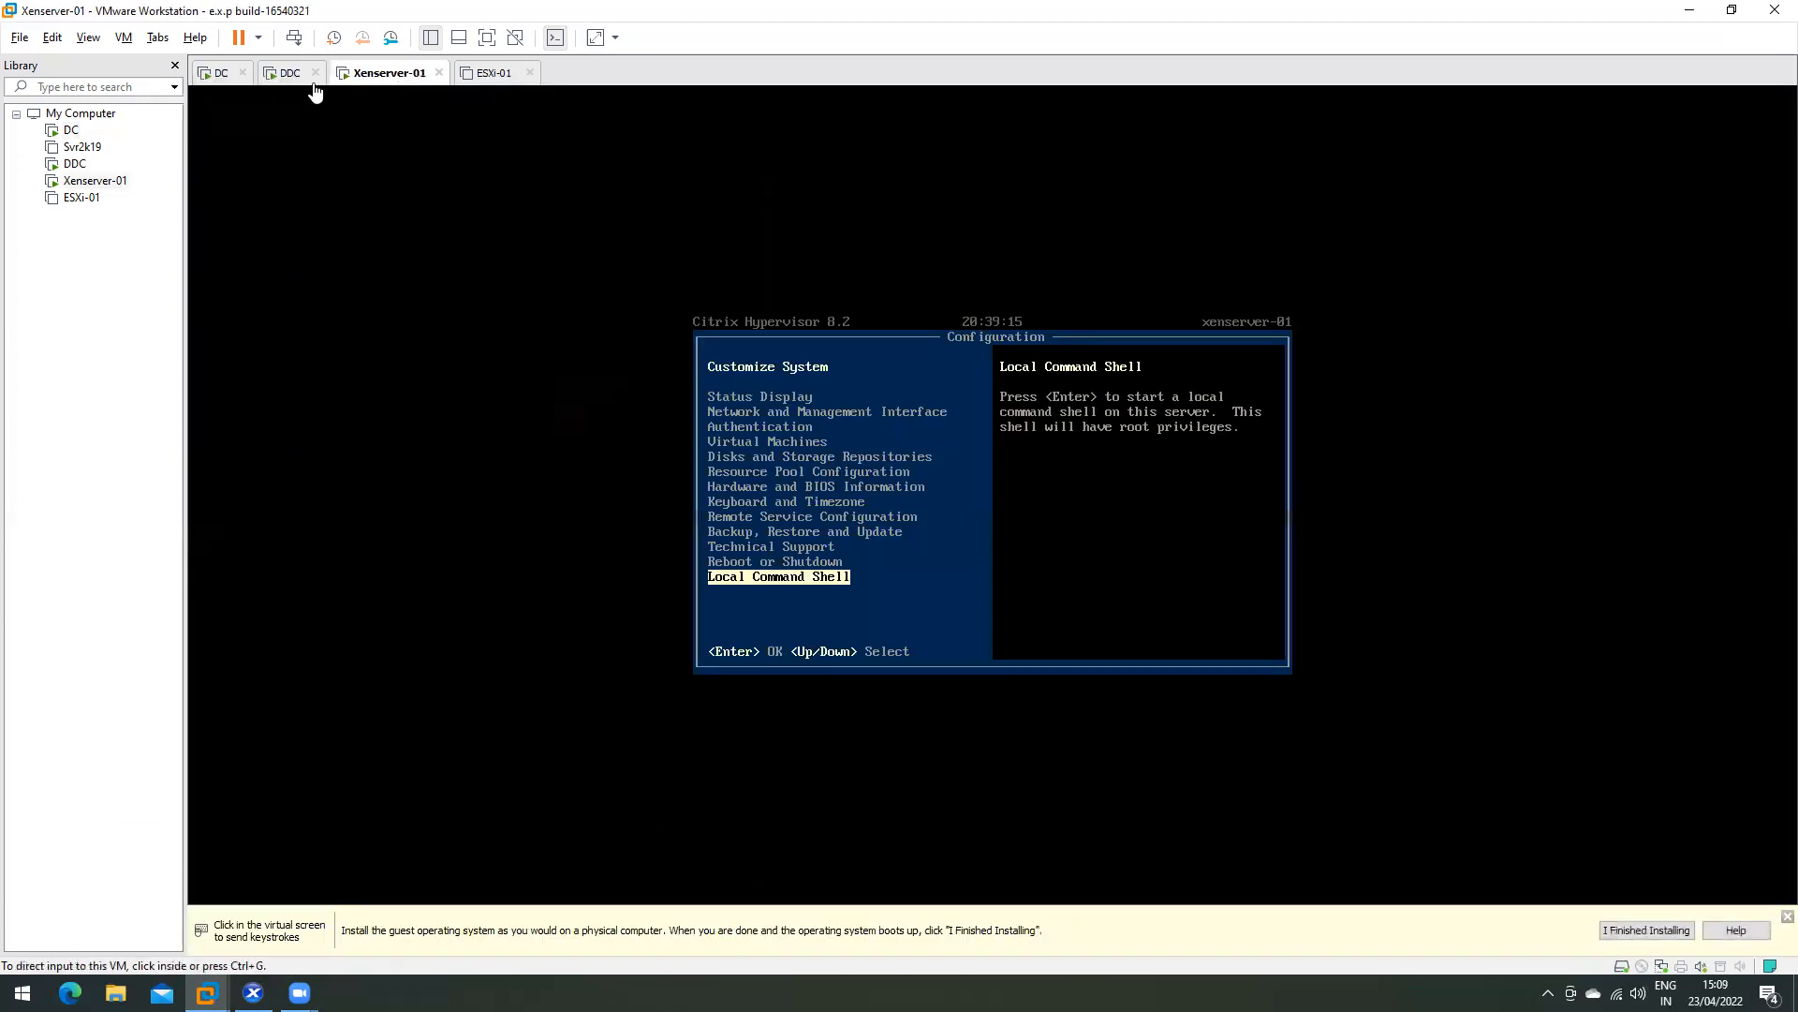
# - Check xenserver-01's general properties in XenCenter, then return to Citrix Studio on the DDC
pyautogui.click(284, 75)
pyautogui.click(253, 993)
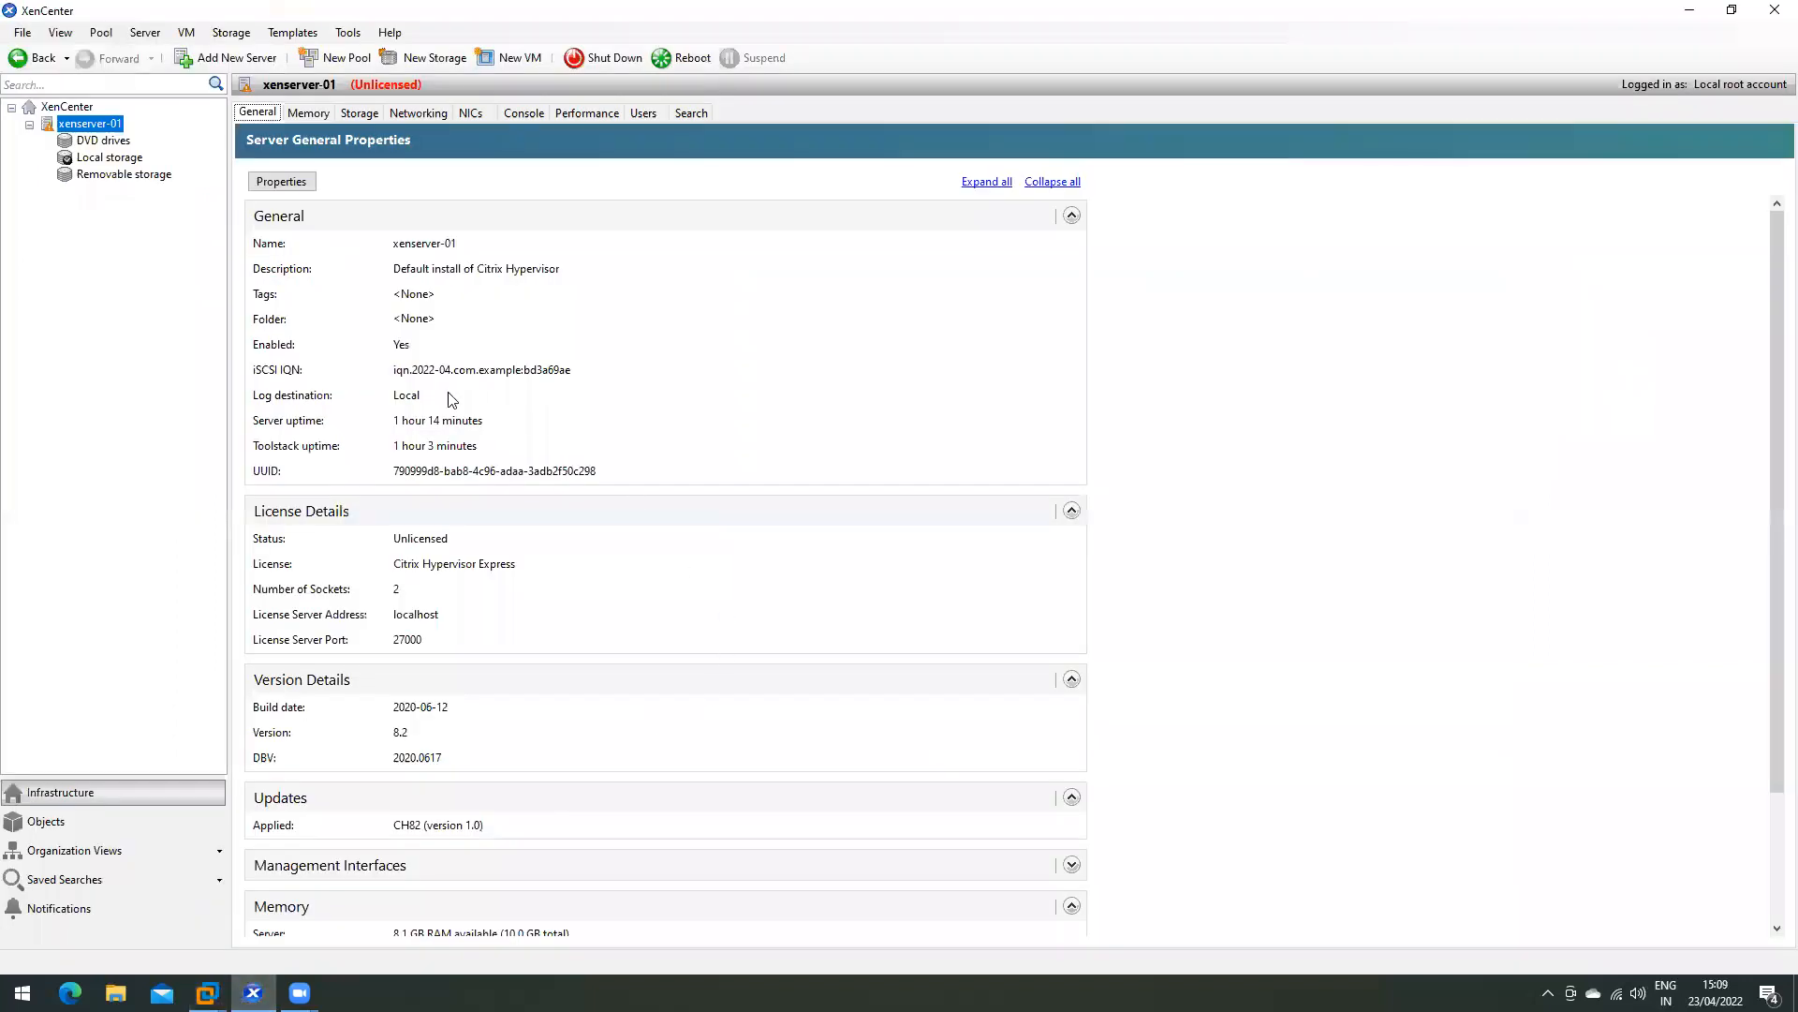
pyautogui.click(206, 993)
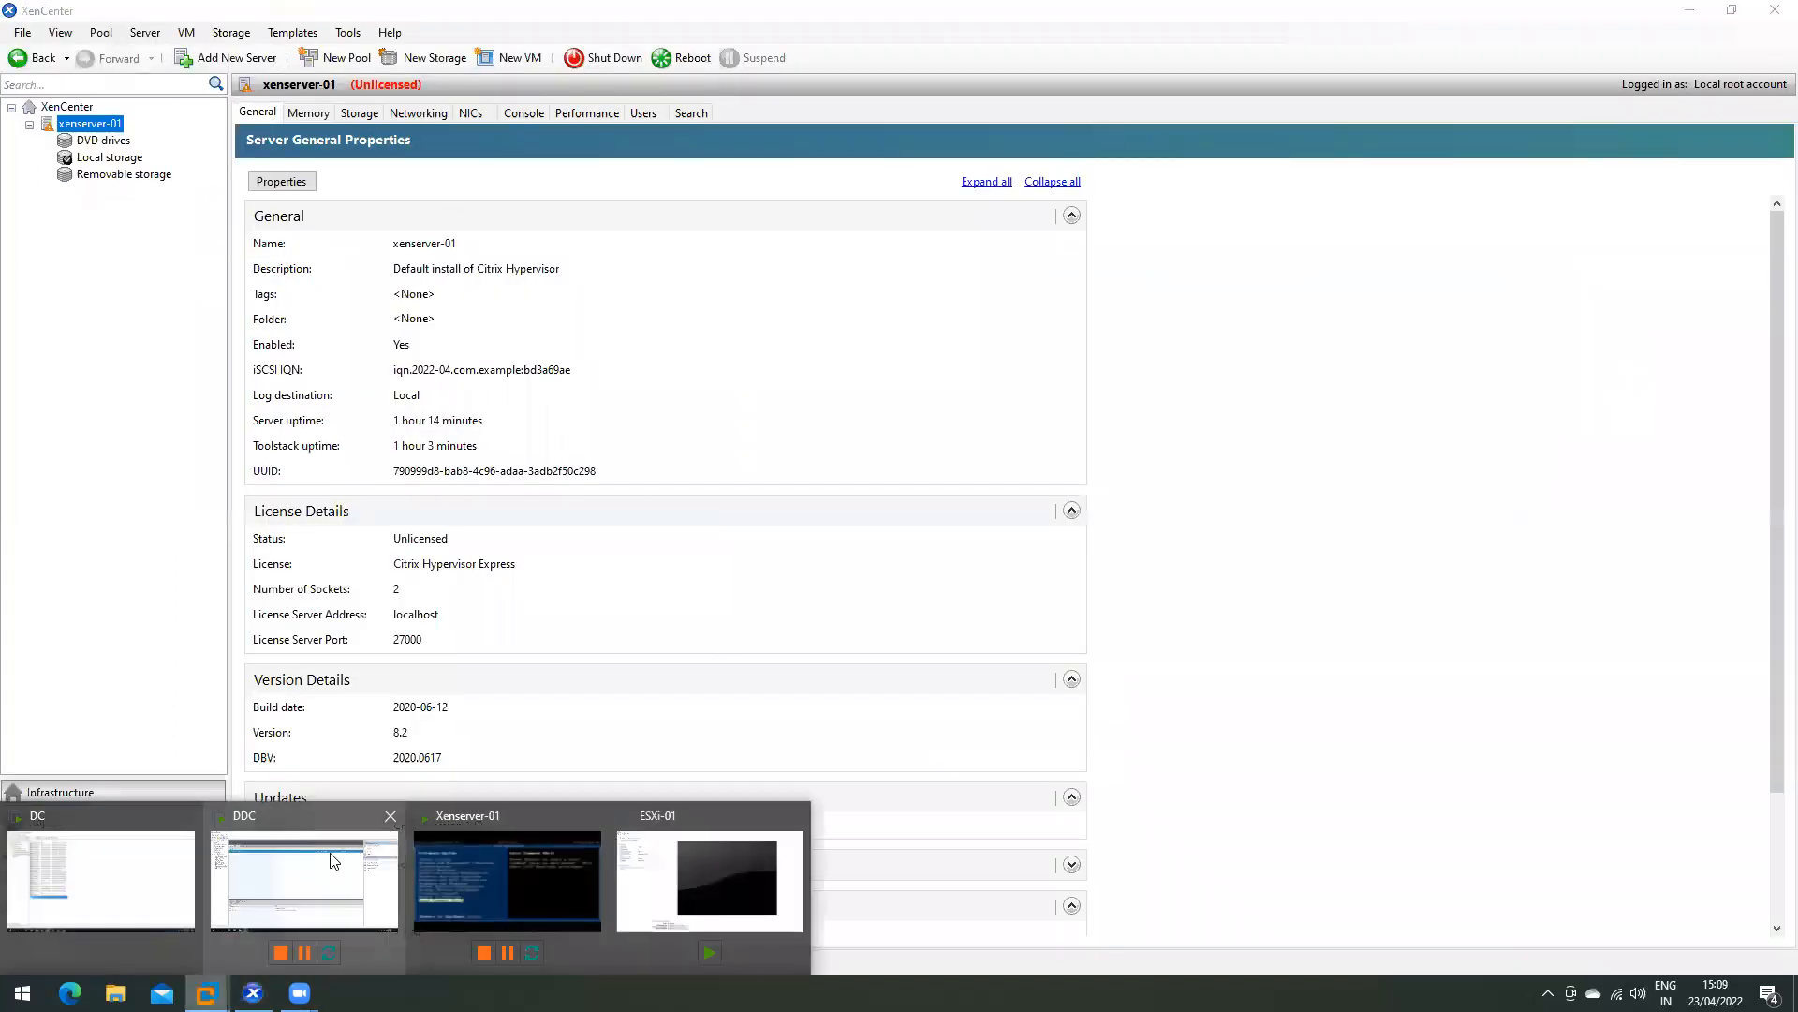
pyautogui.click(333, 859)
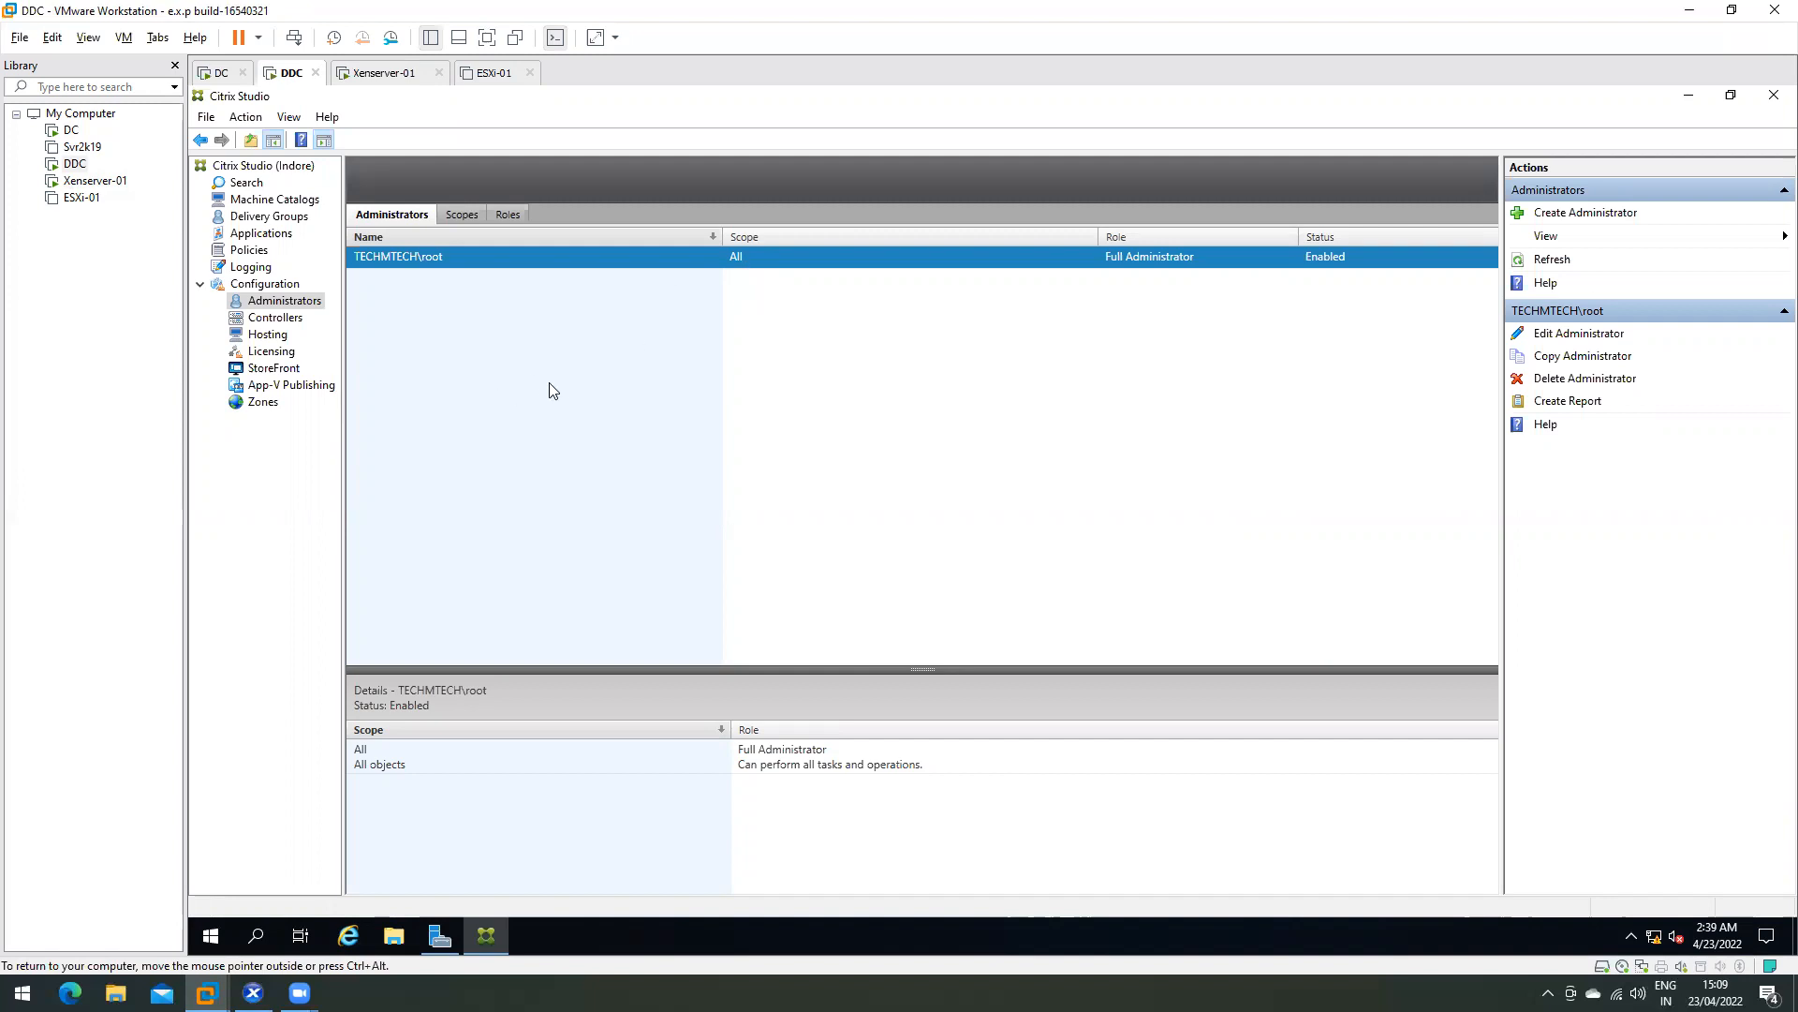
# - Create an administrator for TECHMTECH\testuser01, resolved from 'test', with scope All, and advance to Role
pyautogui.click(1548, 210)
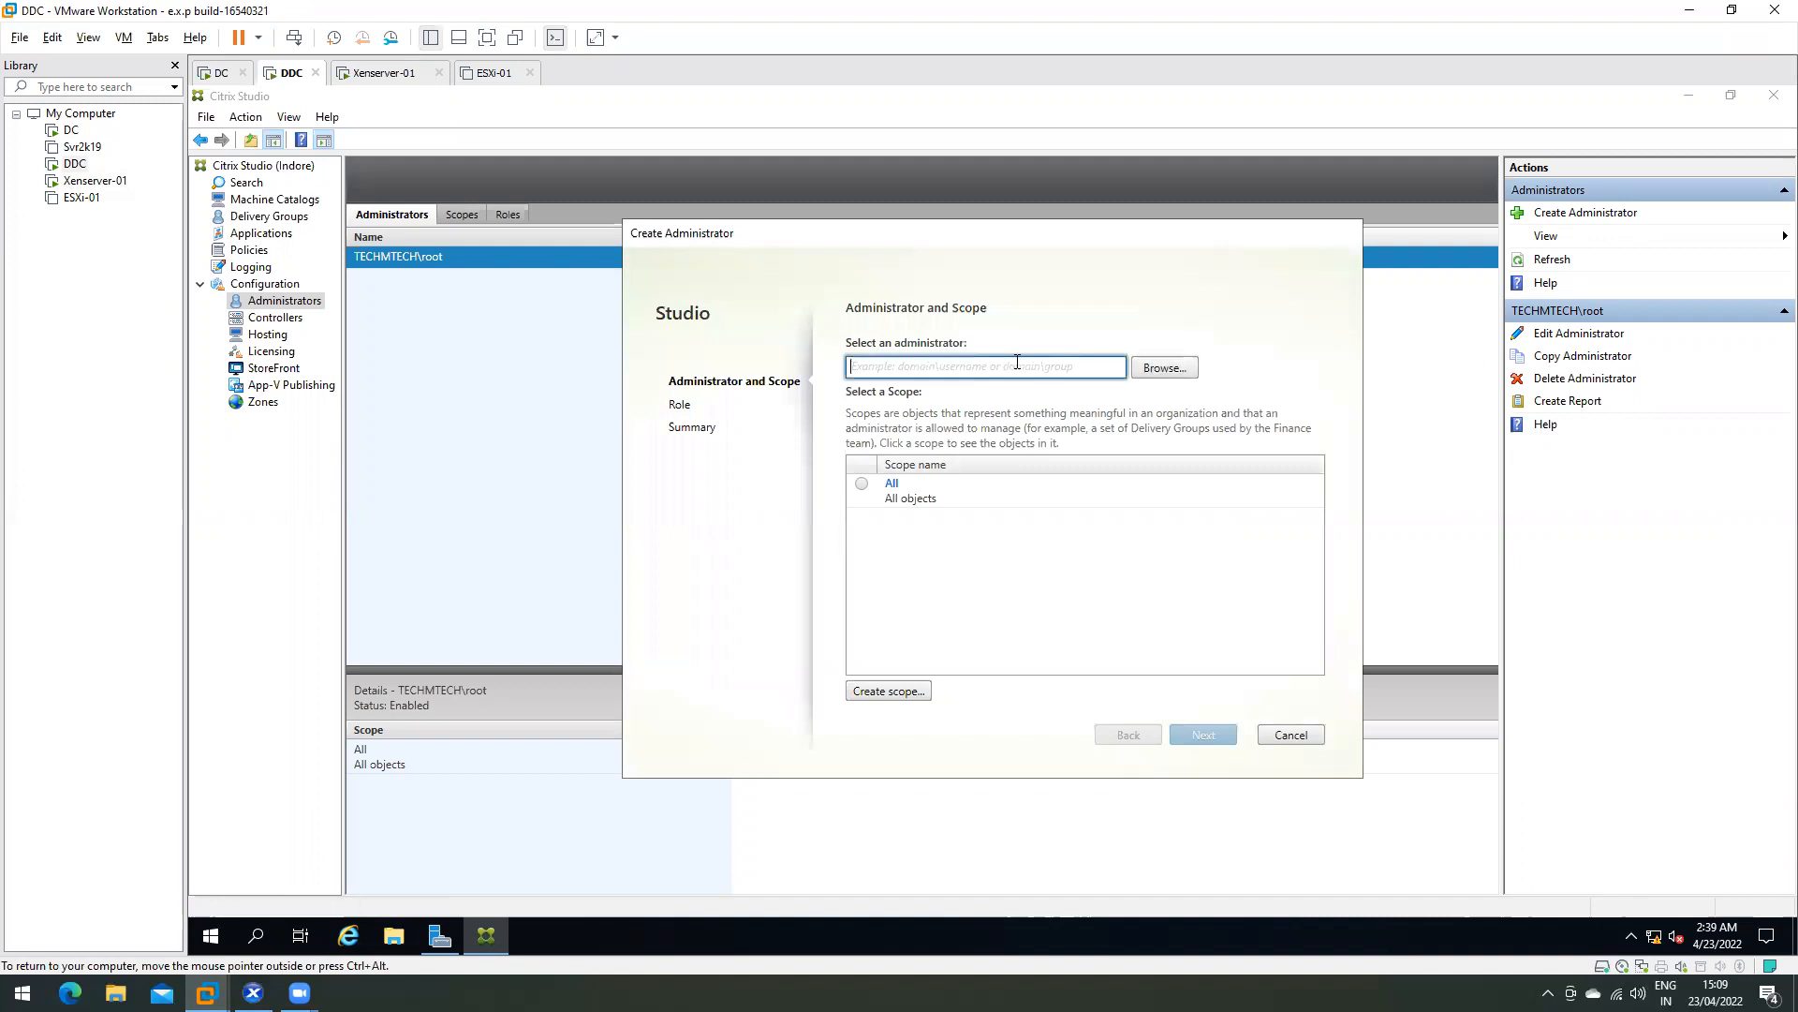
pyautogui.click(1184, 373)
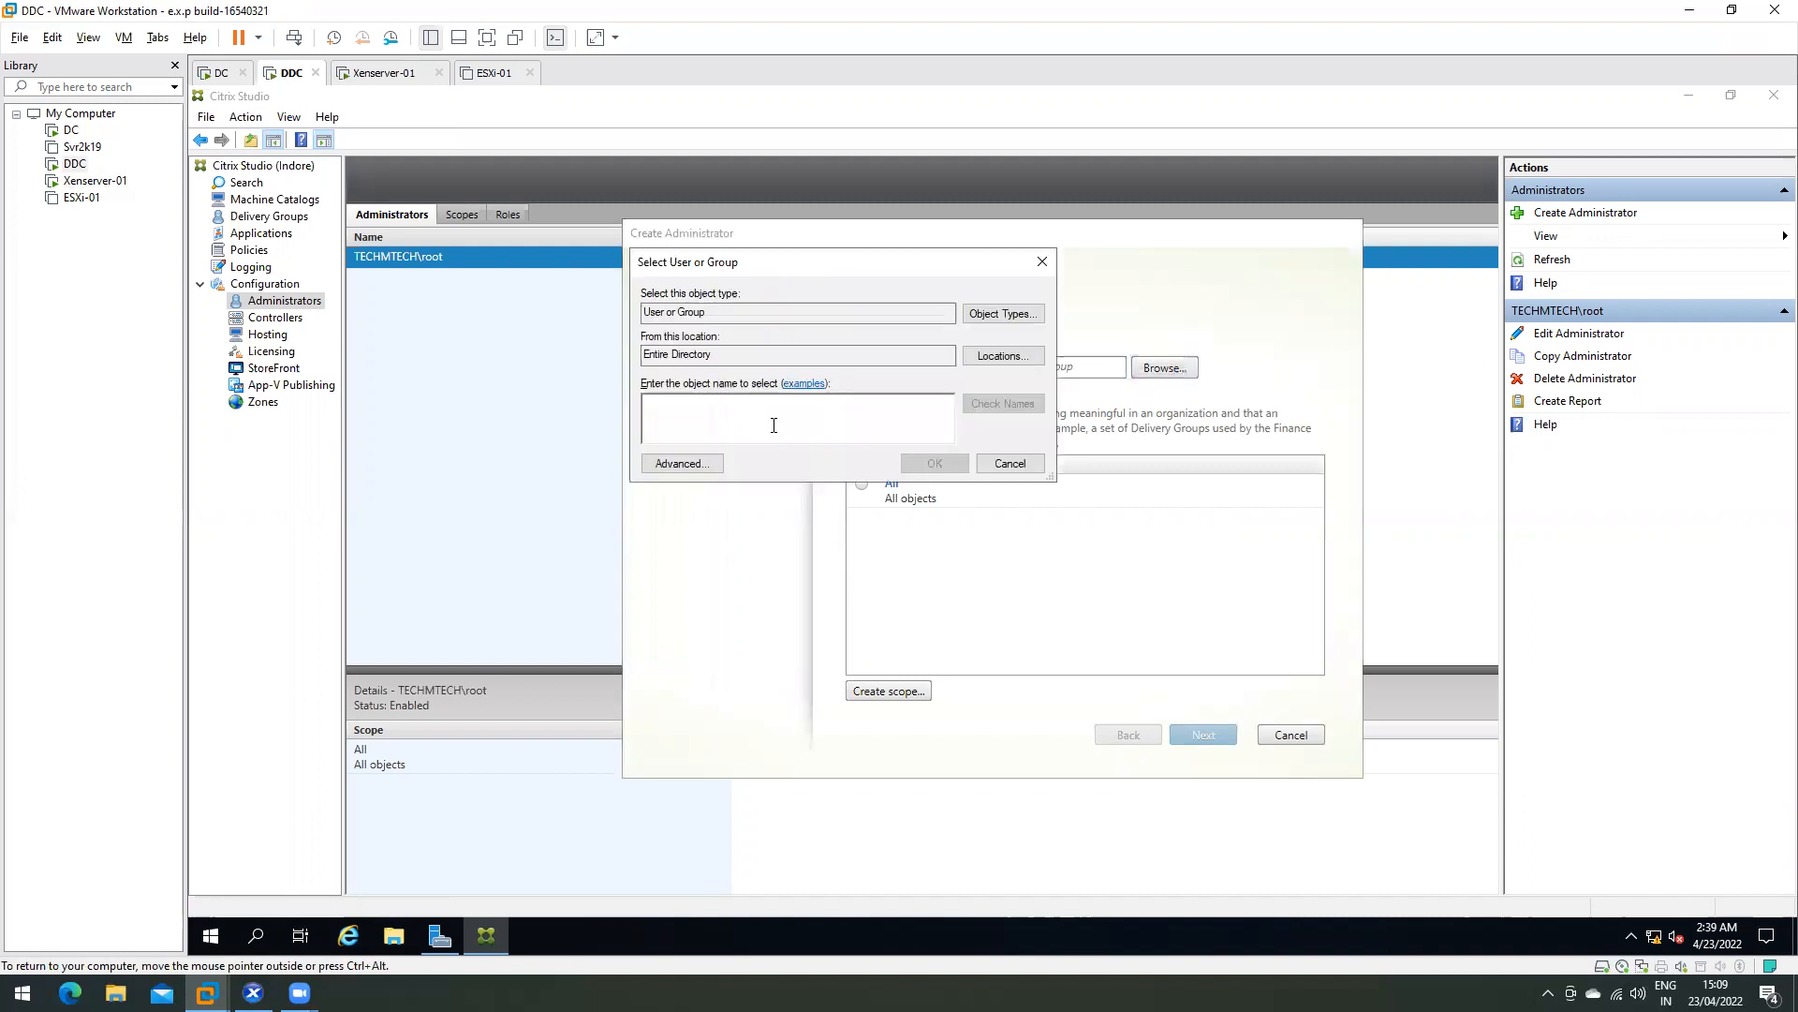
pyautogui.write('test')
pyautogui.click(993, 405)
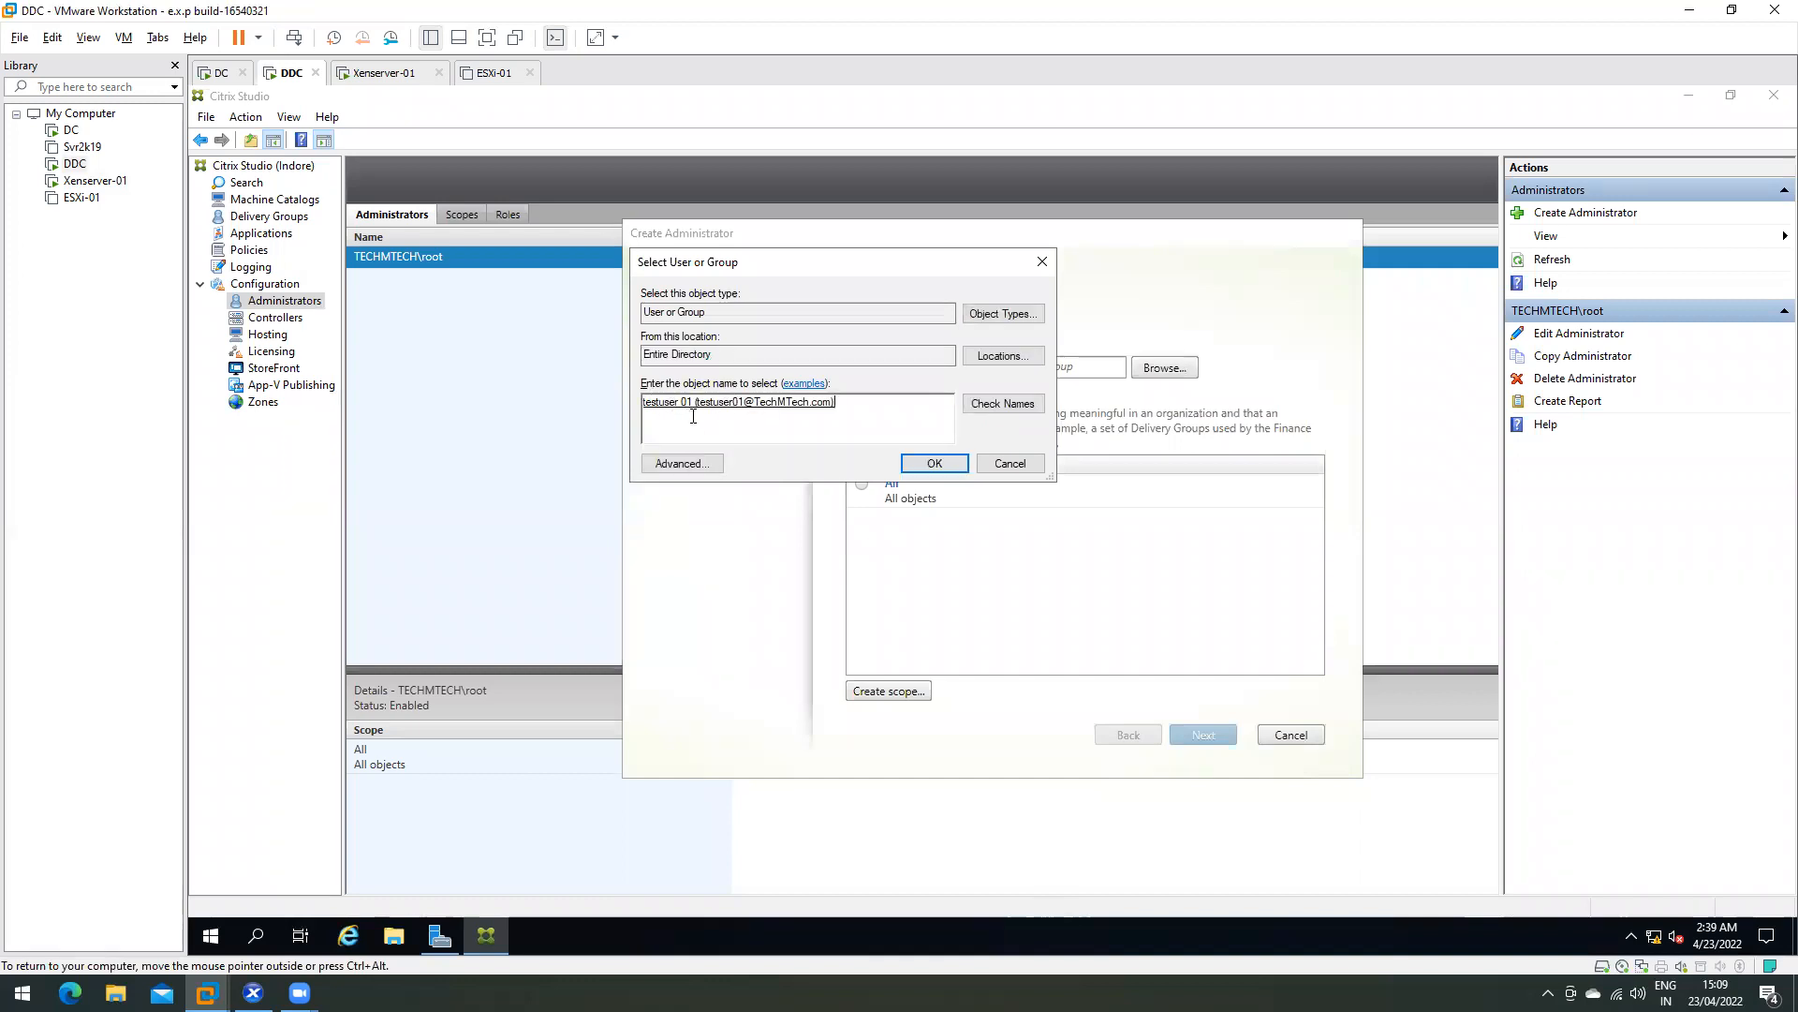
pyautogui.click(932, 465)
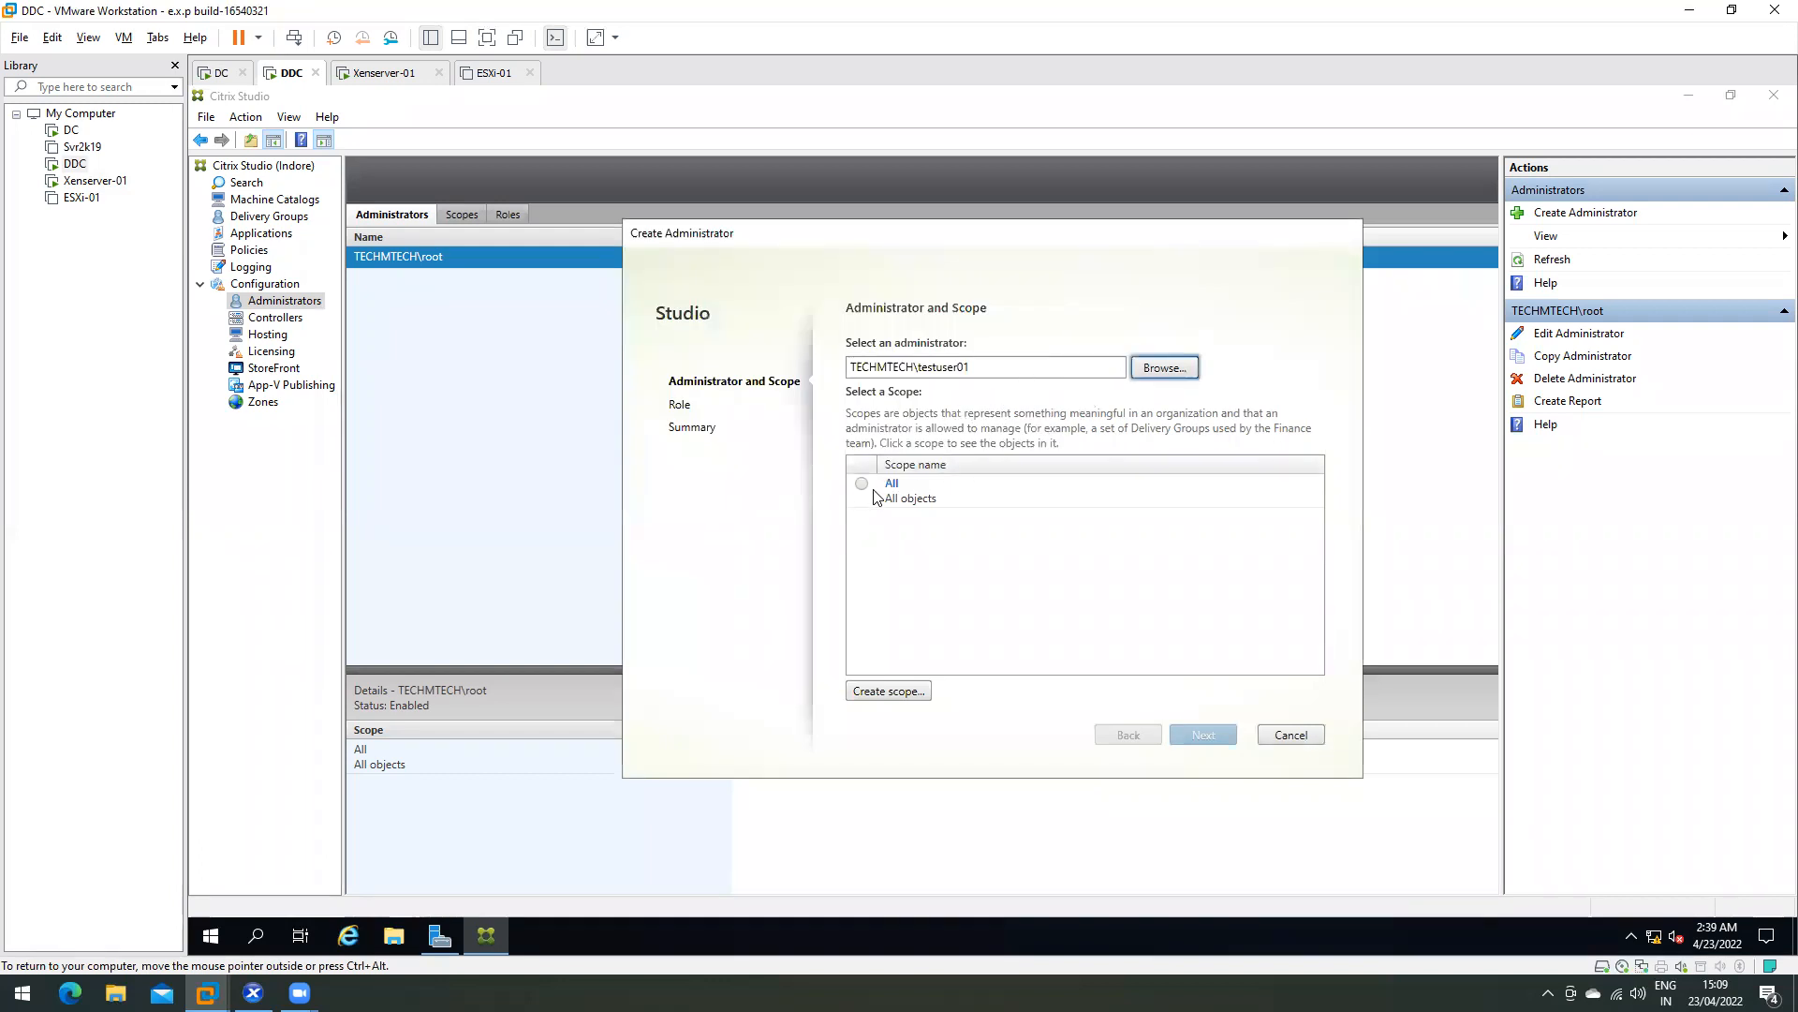
pyautogui.click(862, 485)
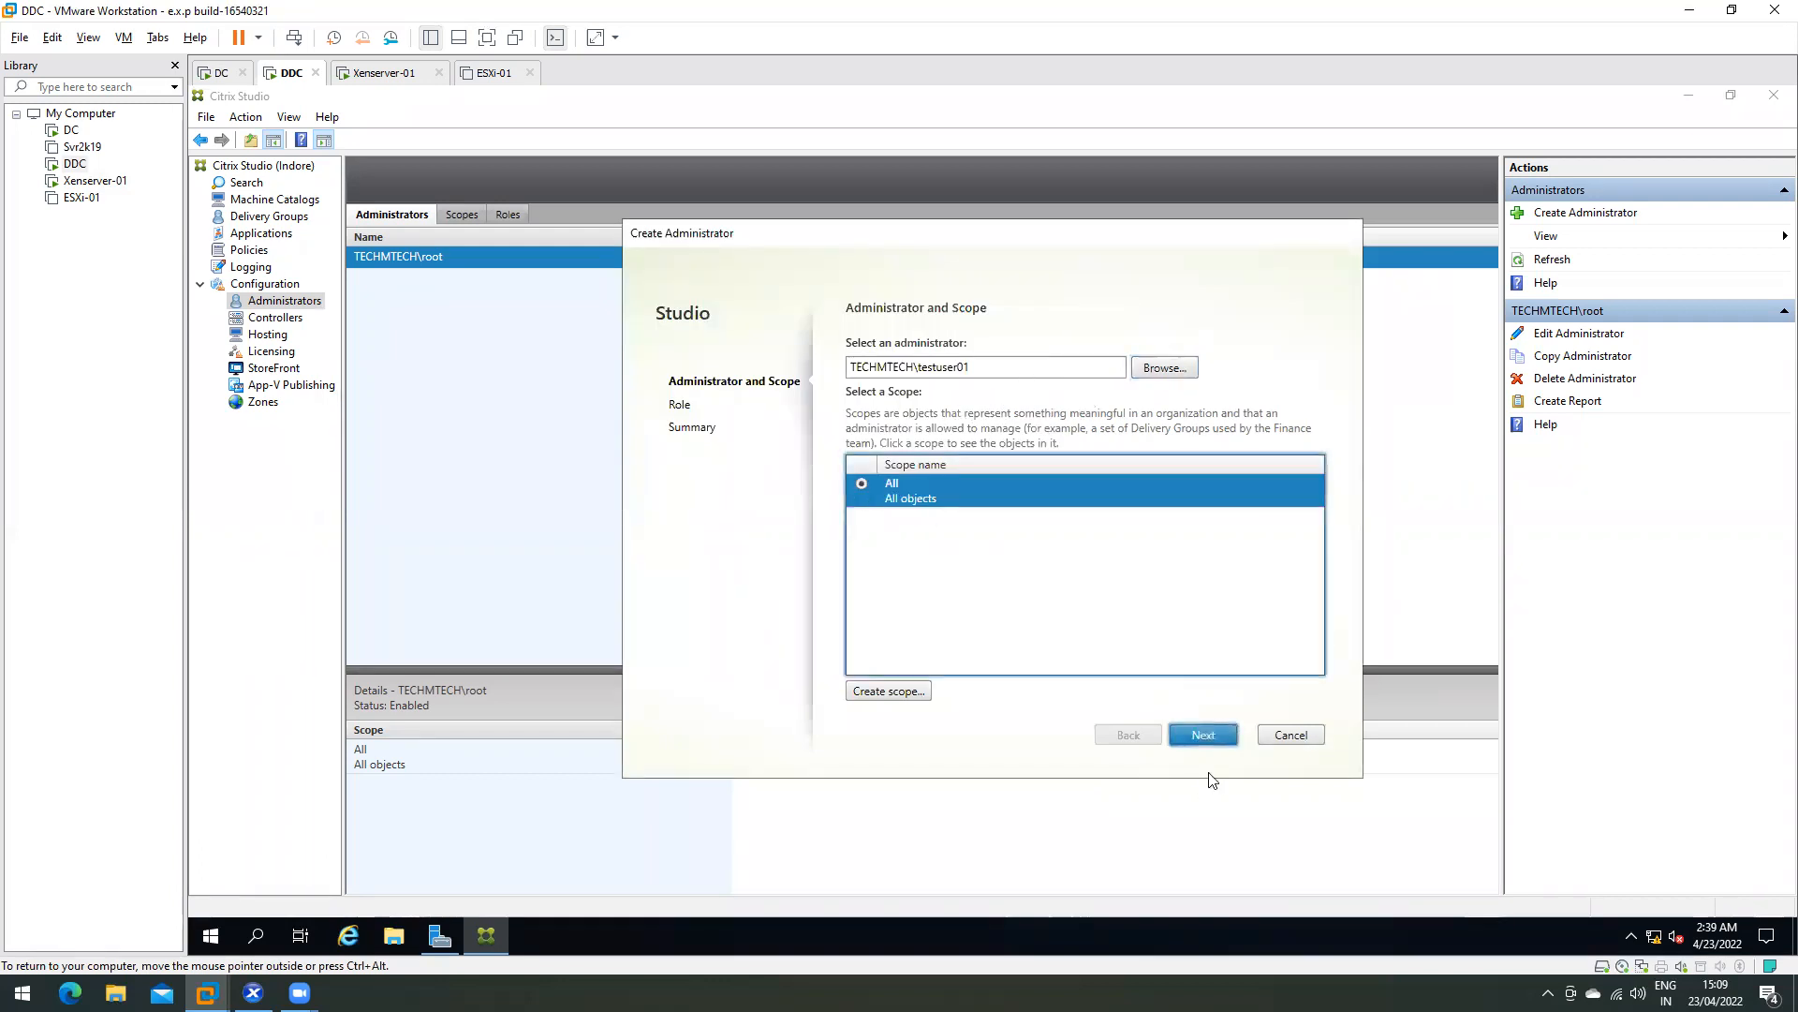
pyautogui.click(1169, 738)
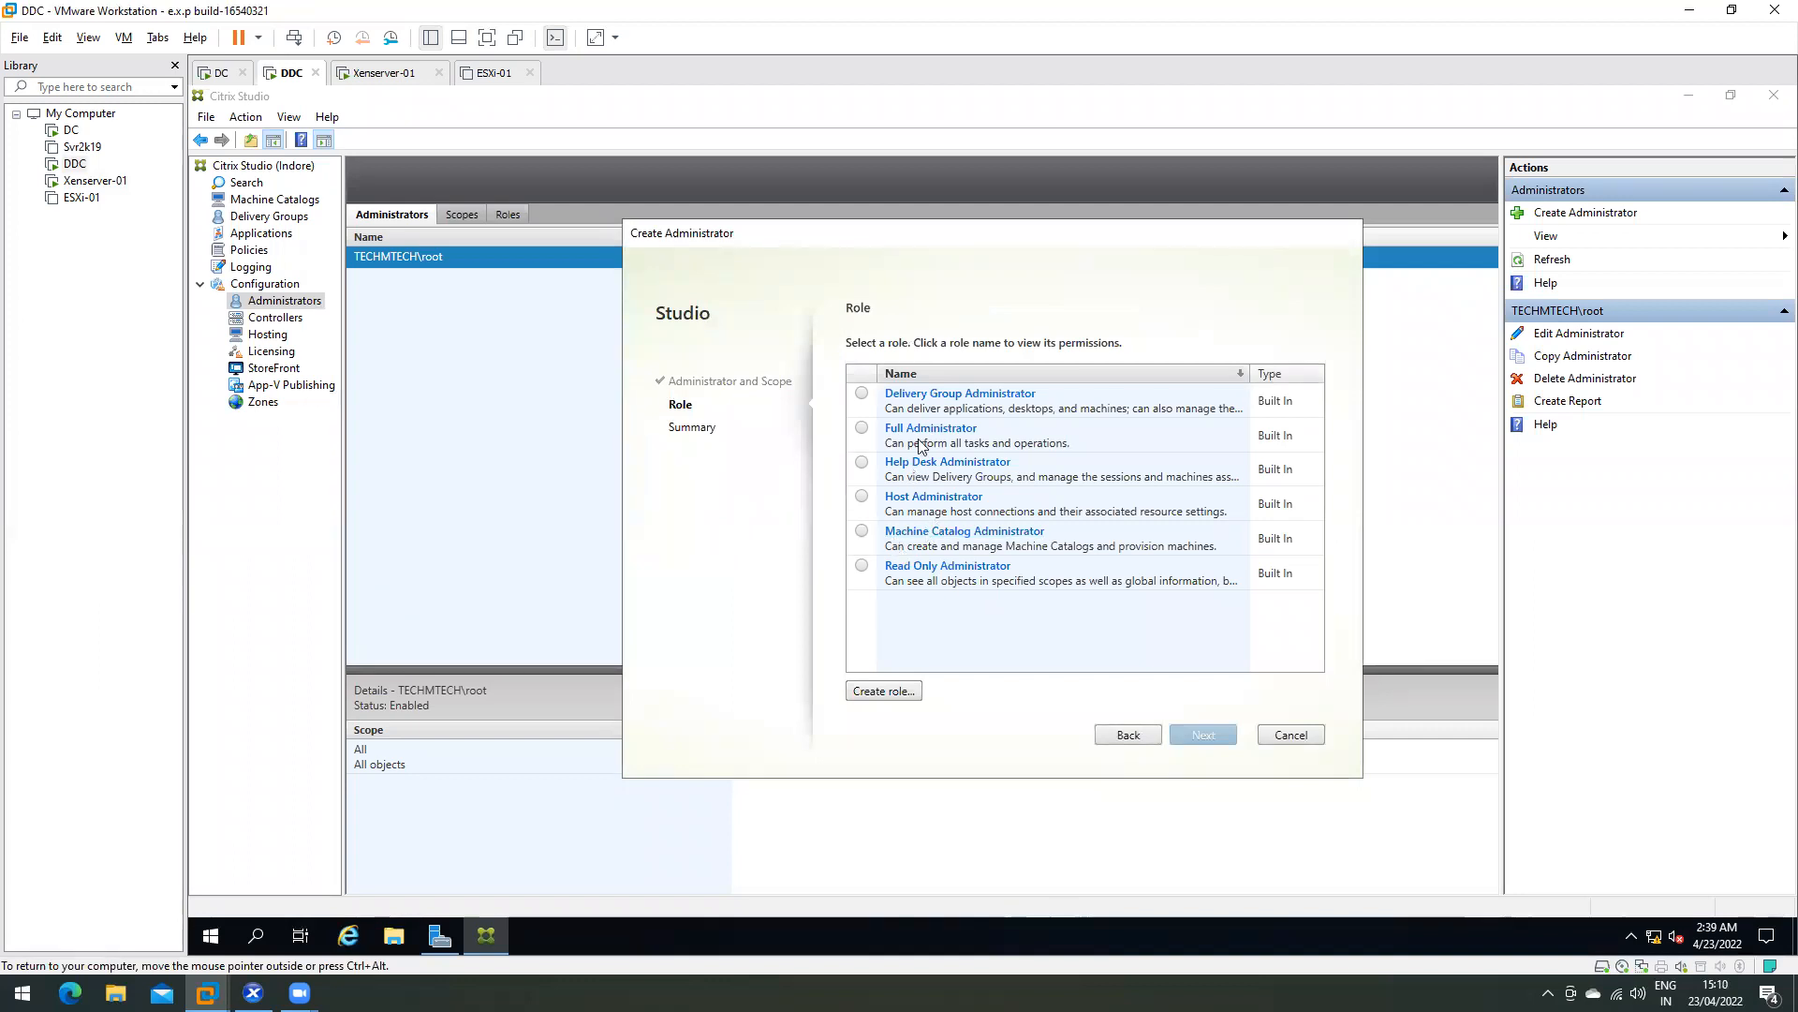
# - Review Help Desk Administrator permissions, expanding Delivery Groups, Director, Application Groups and Zones
pyautogui.click(862, 430)
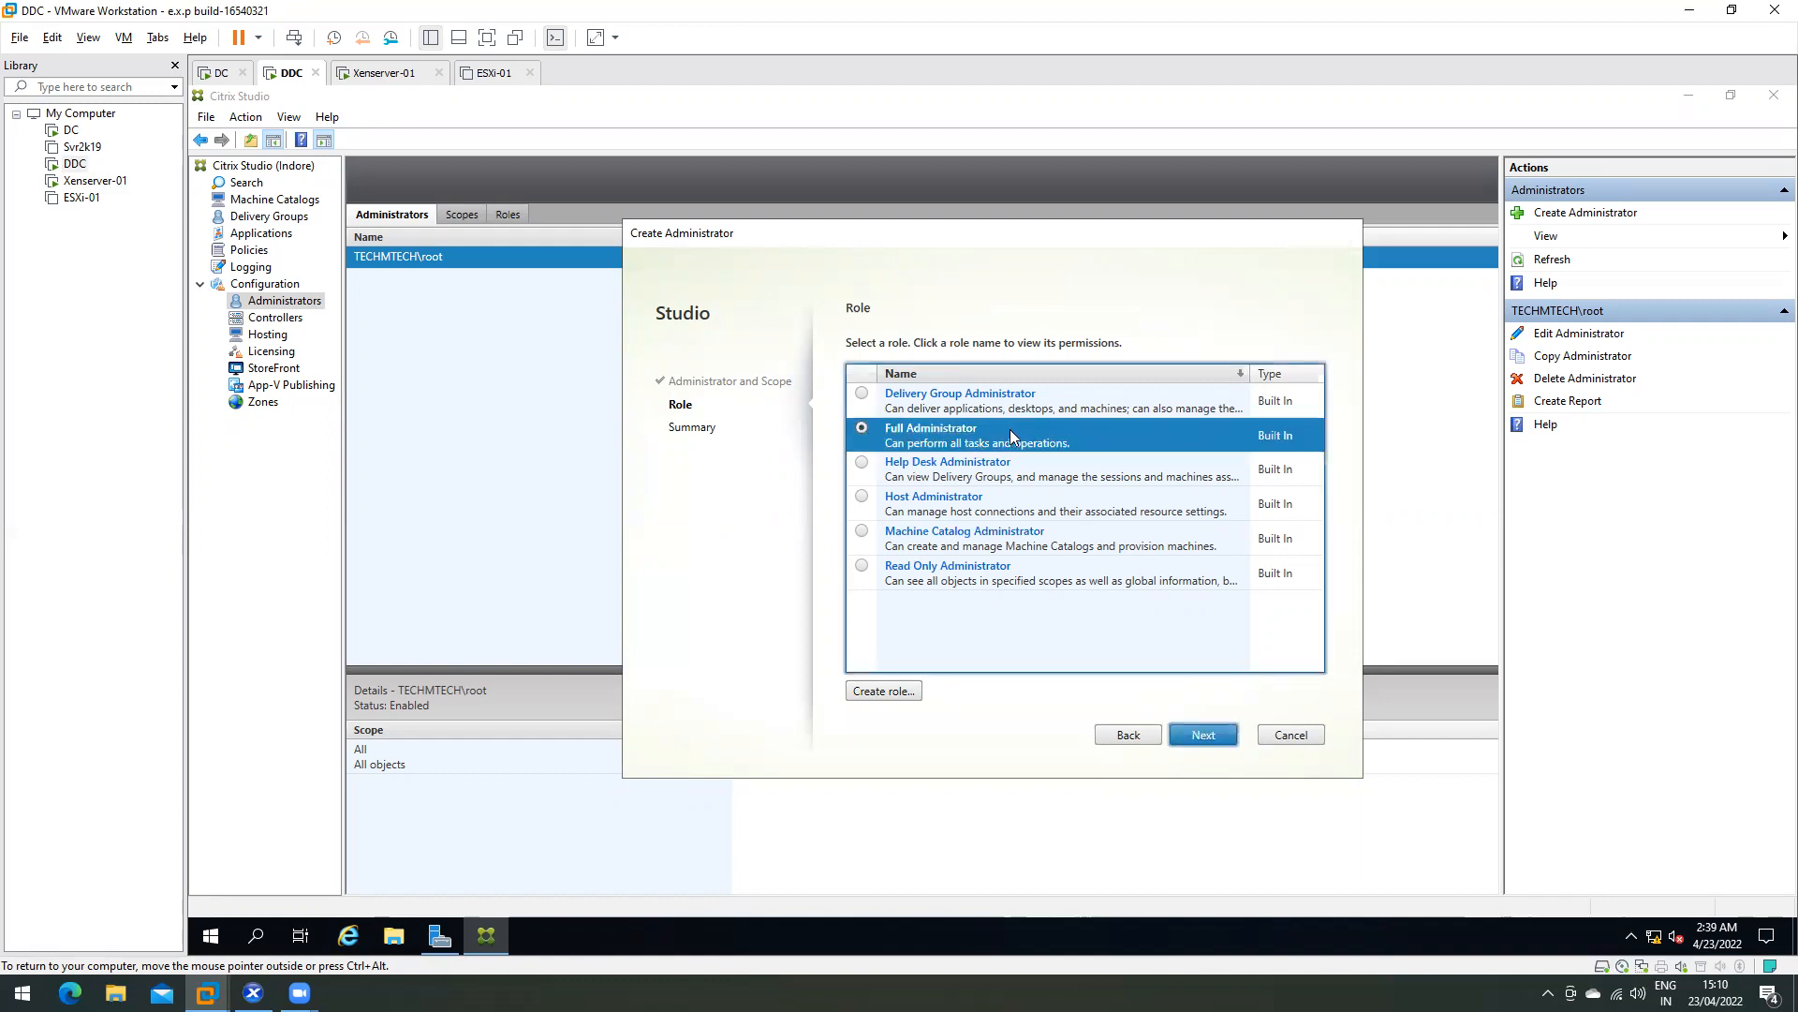
pyautogui.click(862, 464)
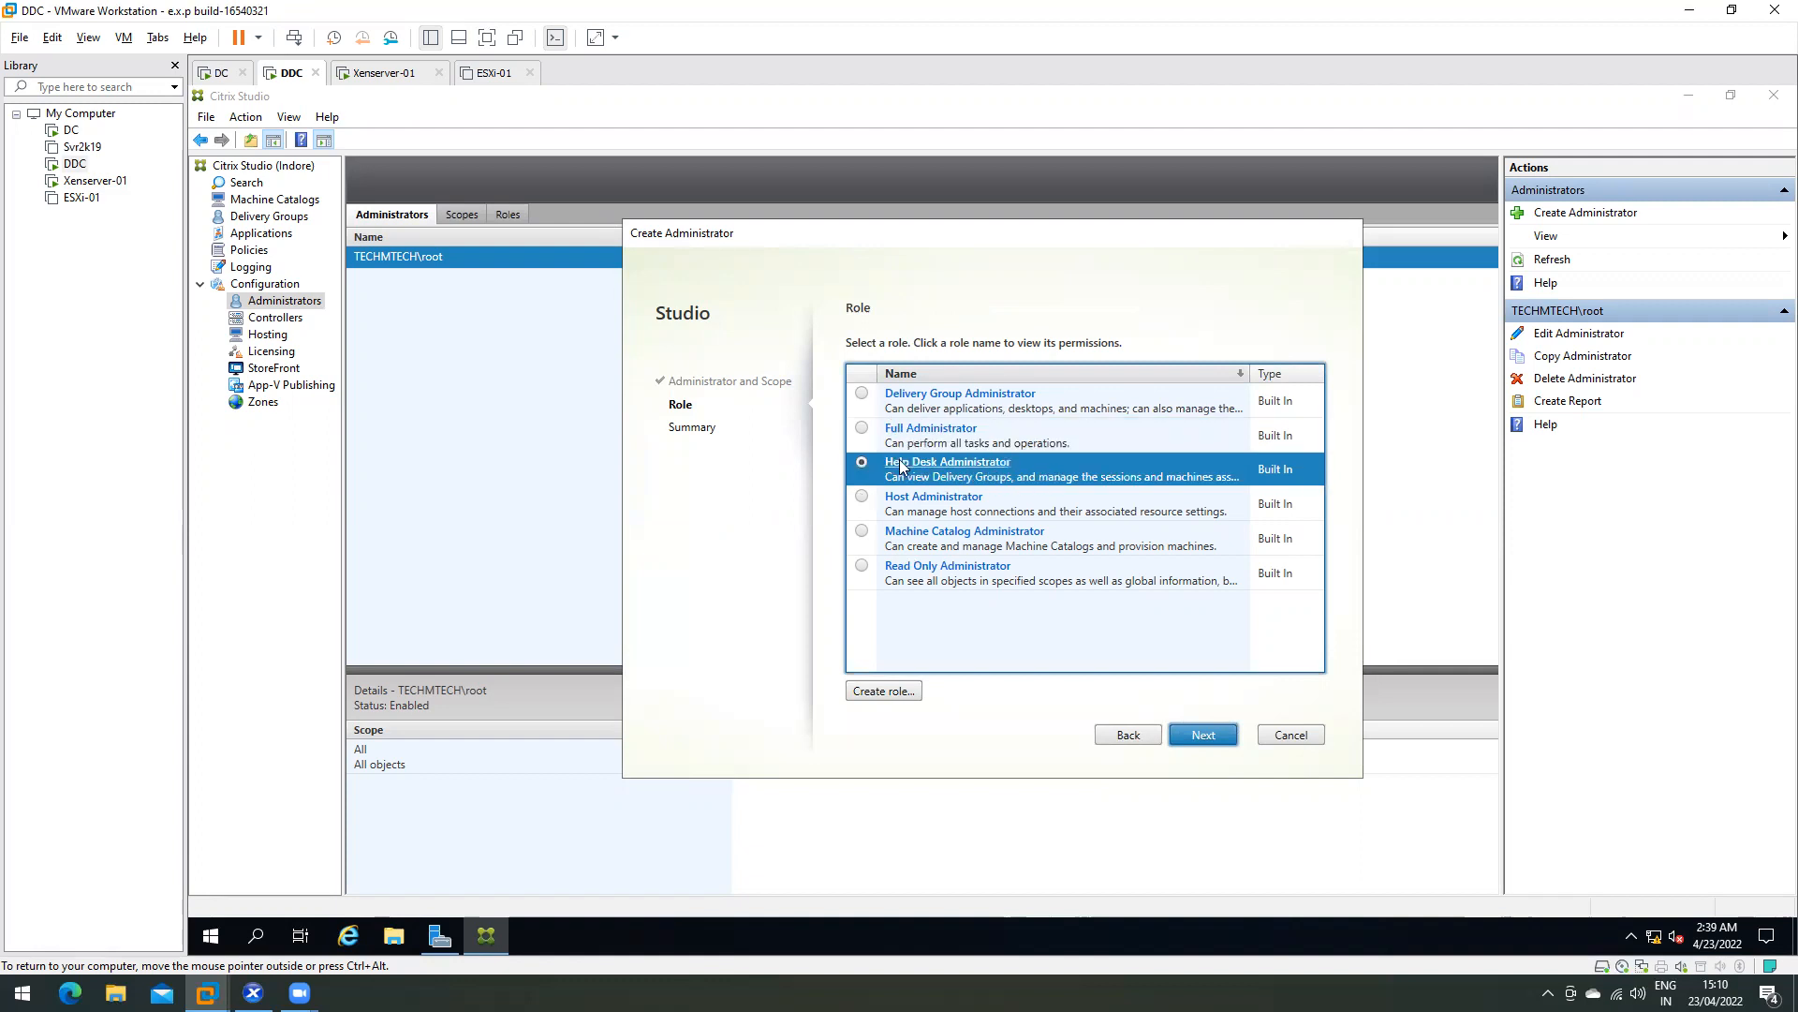
pyautogui.click(940, 463)
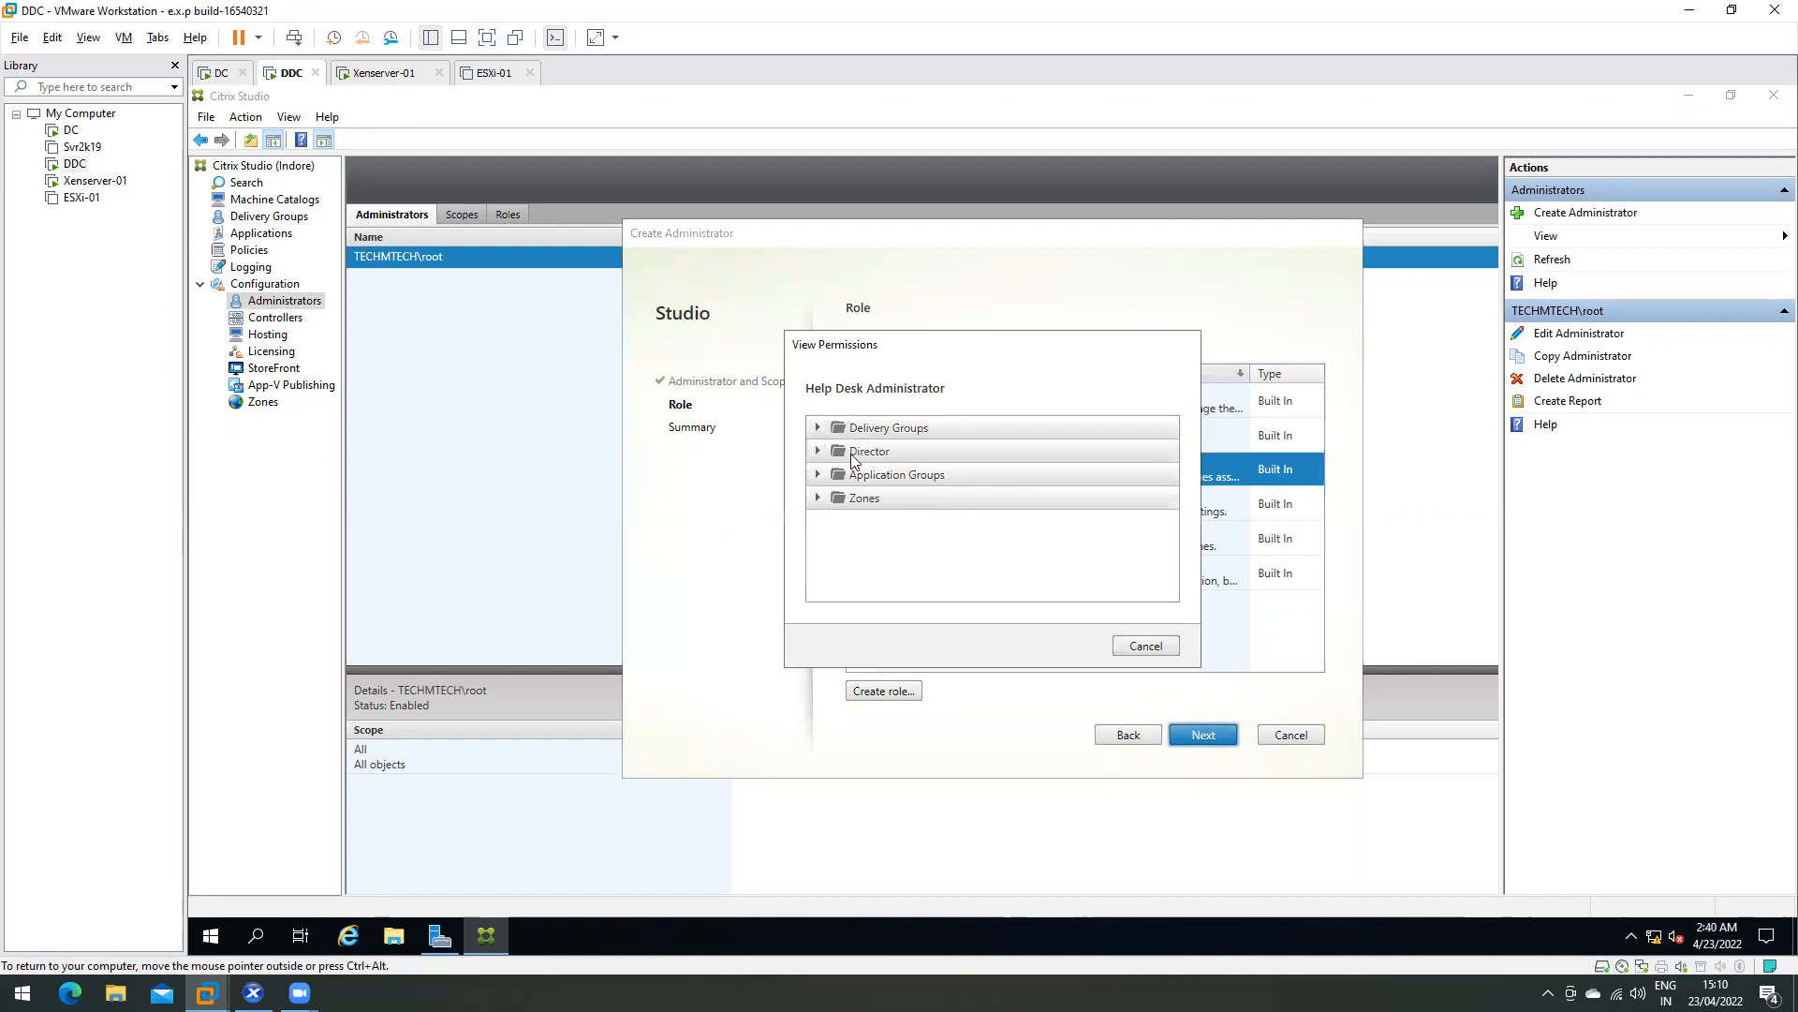
pyautogui.click(816, 428)
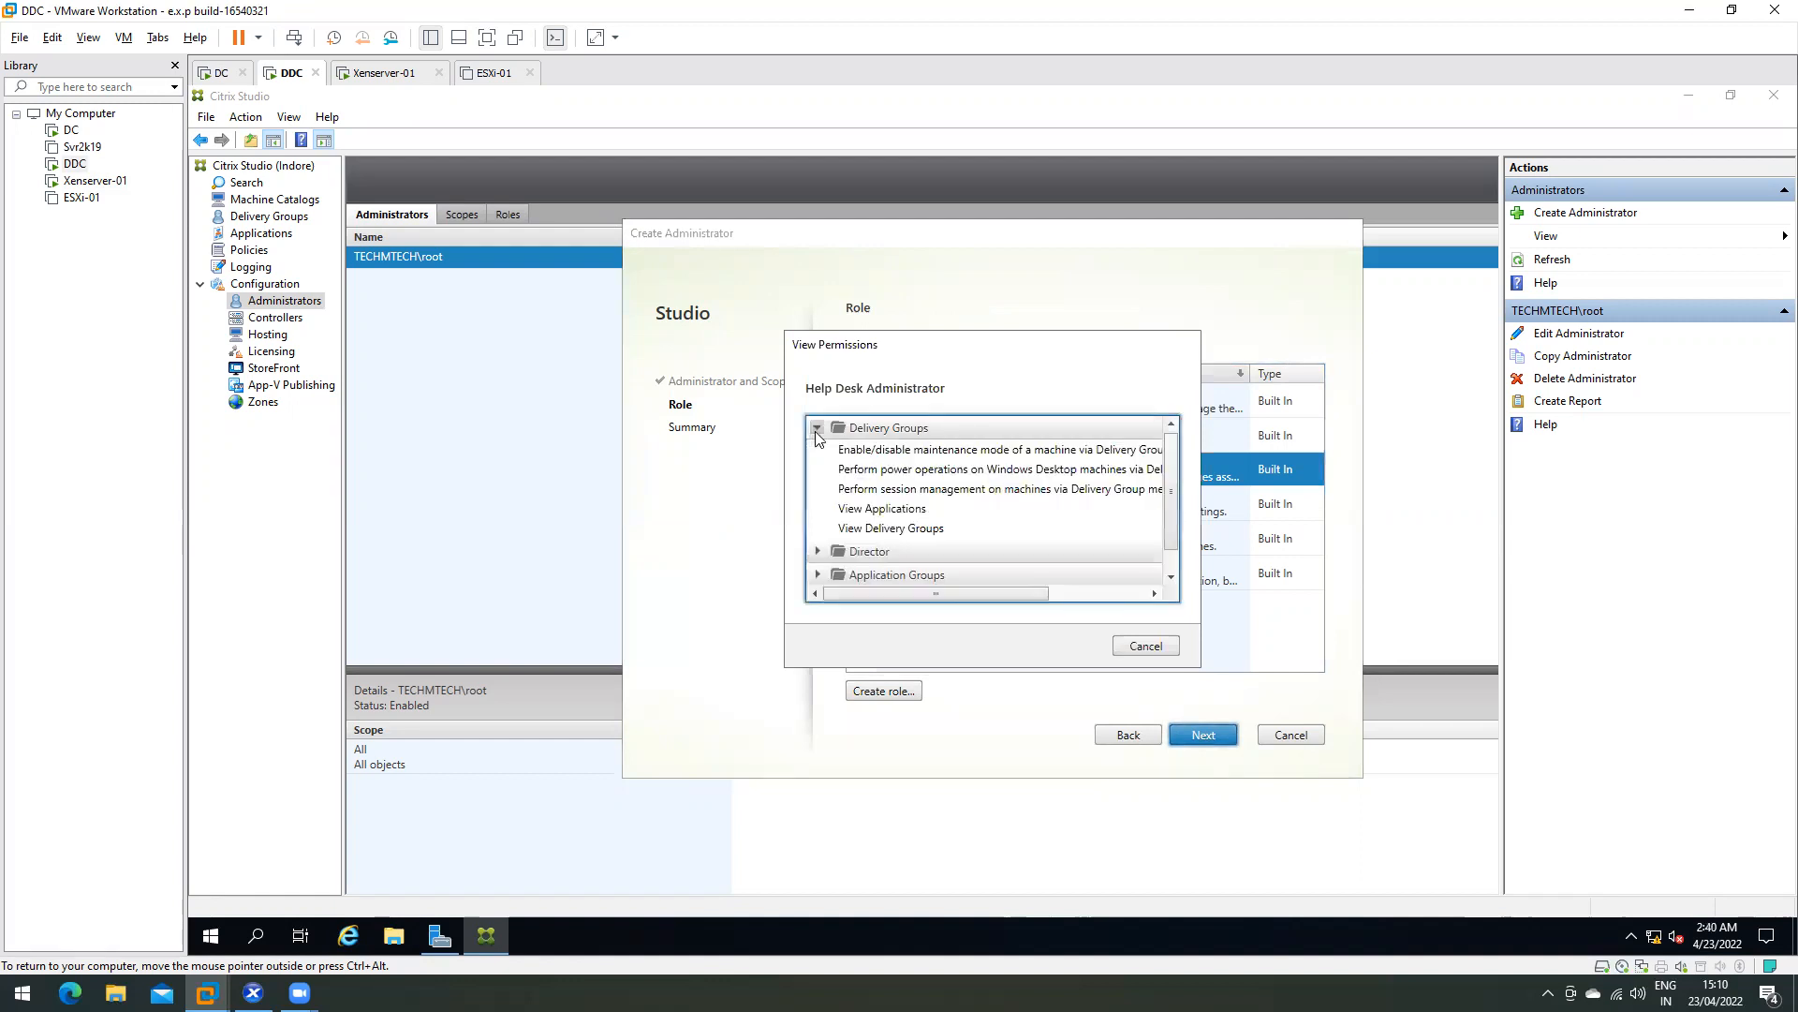
pyautogui.scroll(-1, 864, 485)
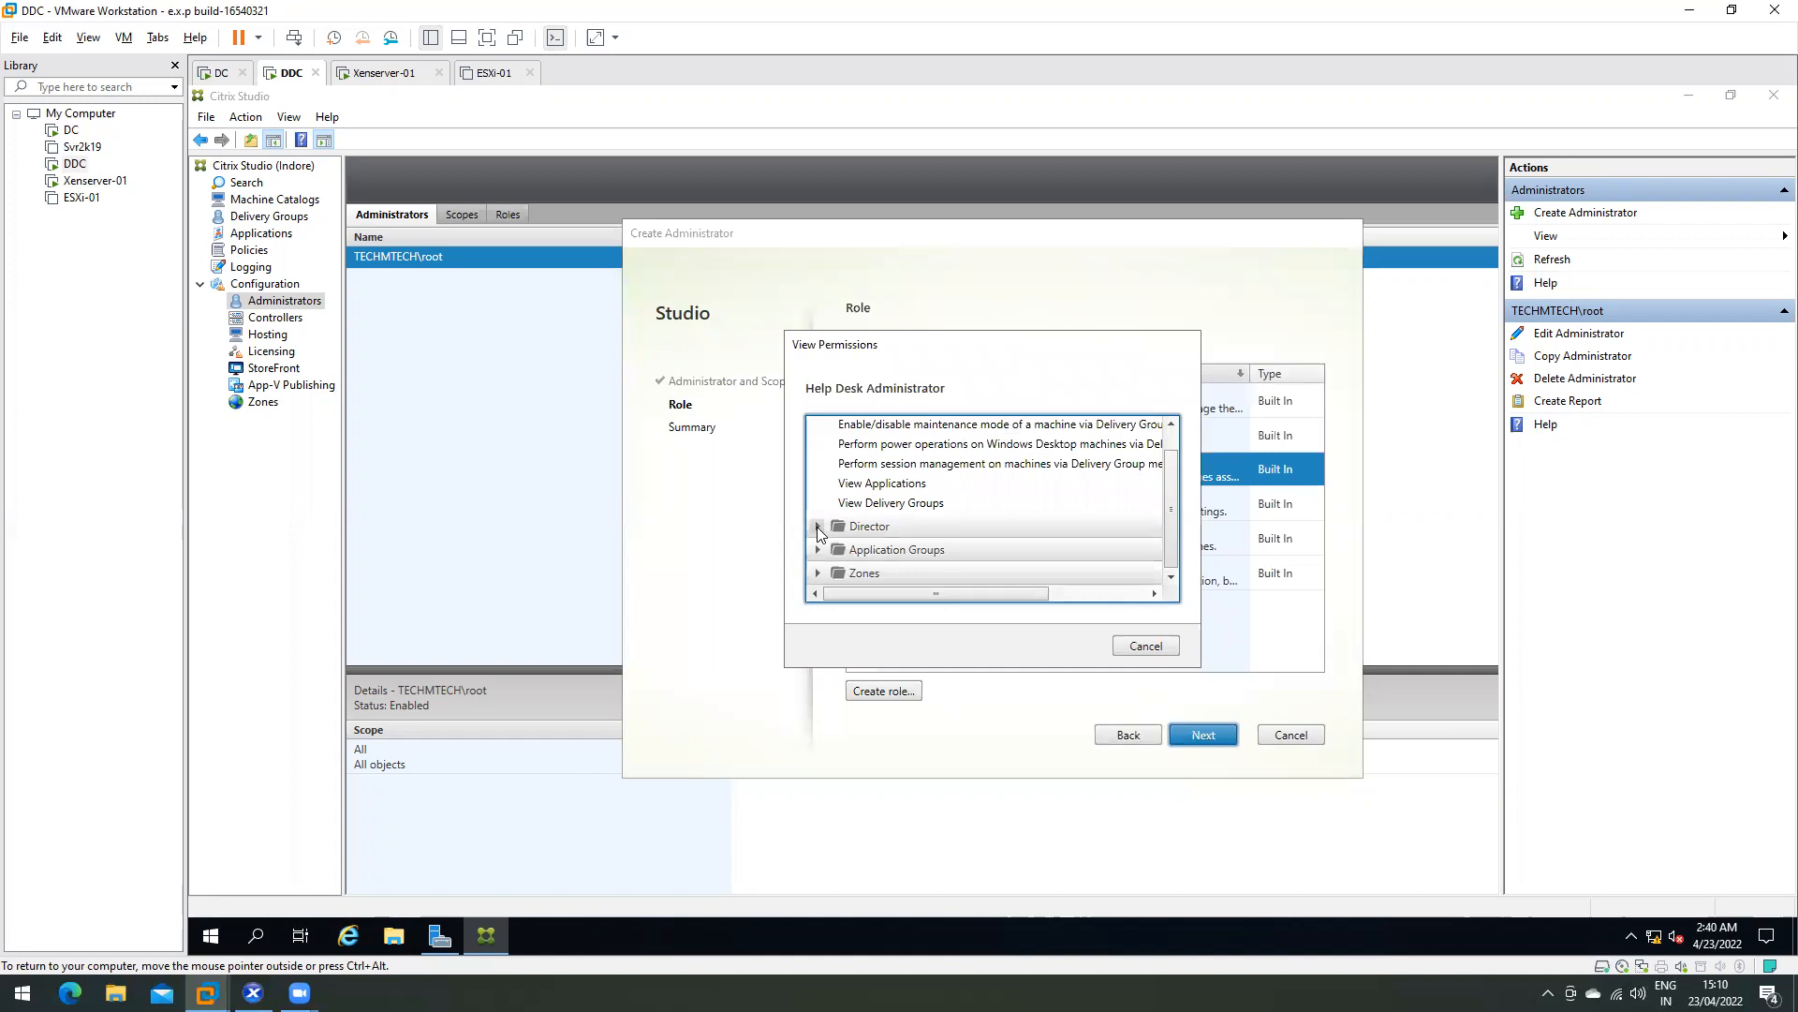
pyautogui.scroll(1, 833, 495)
pyautogui.scroll(-1, 823, 497)
pyautogui.click(818, 511)
pyautogui.scroll(-3, 822, 524)
pyautogui.click(818, 550)
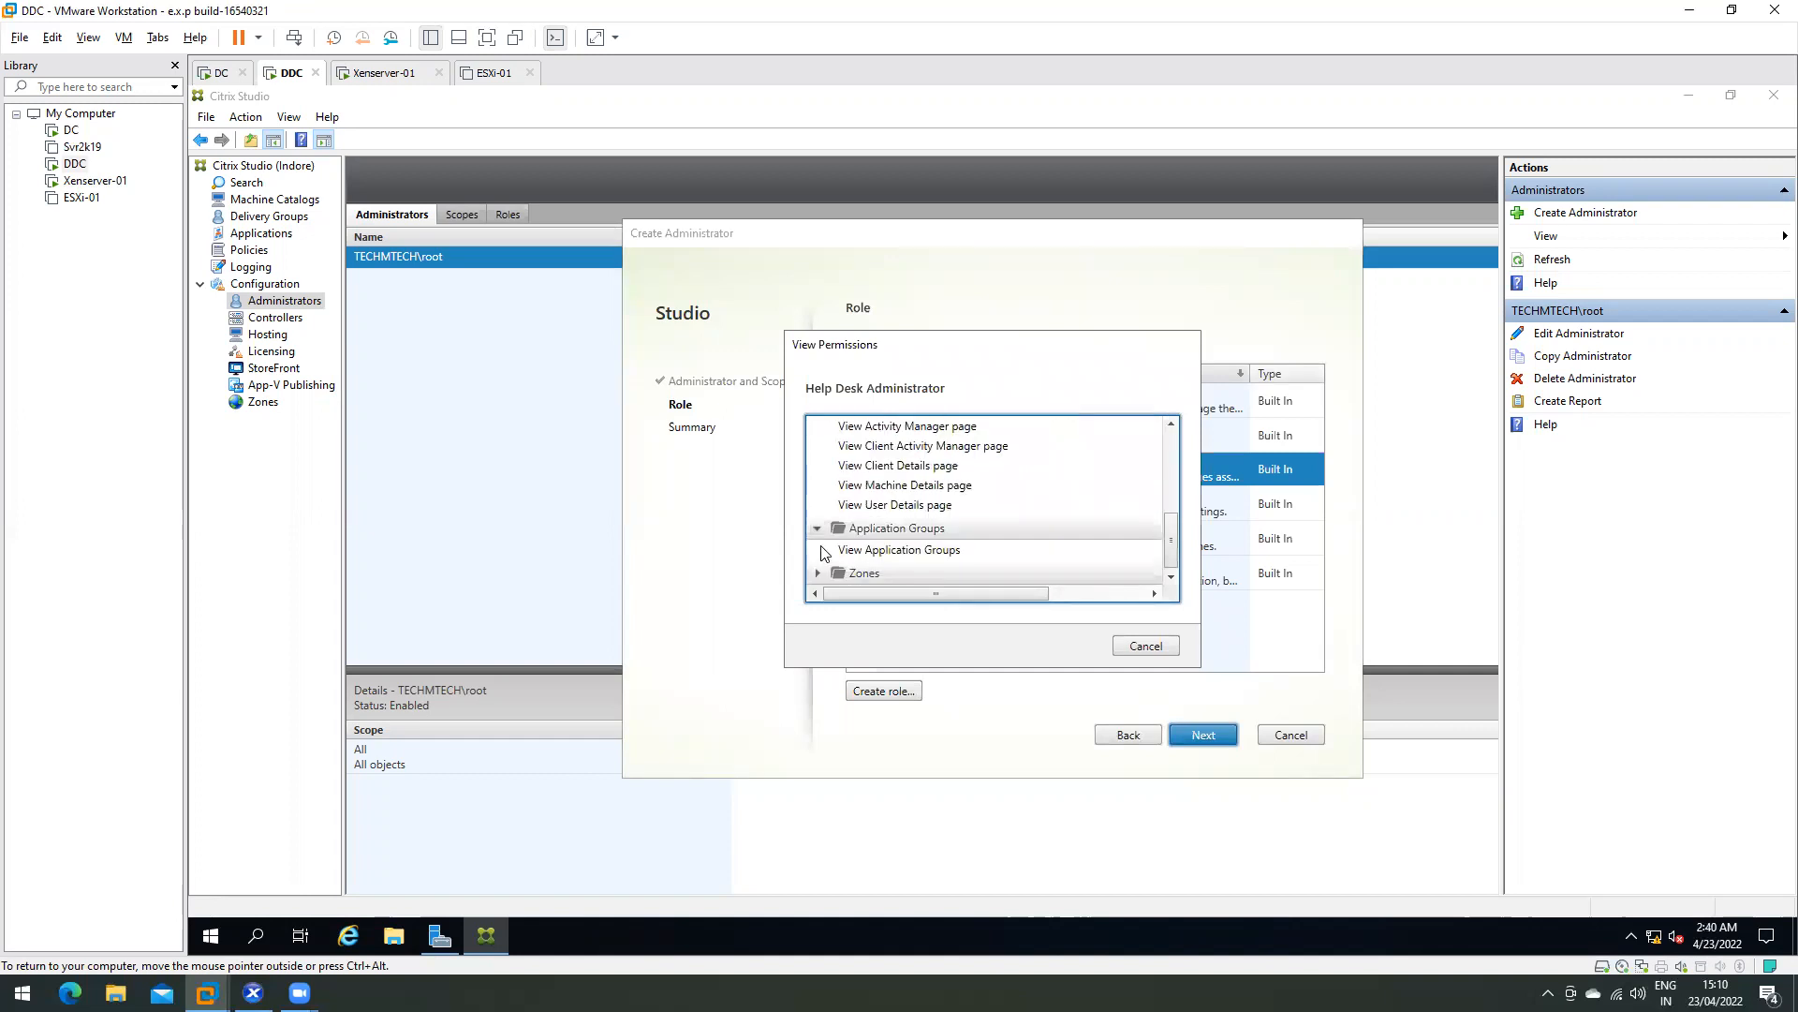
pyautogui.click(818, 571)
pyautogui.click(1145, 647)
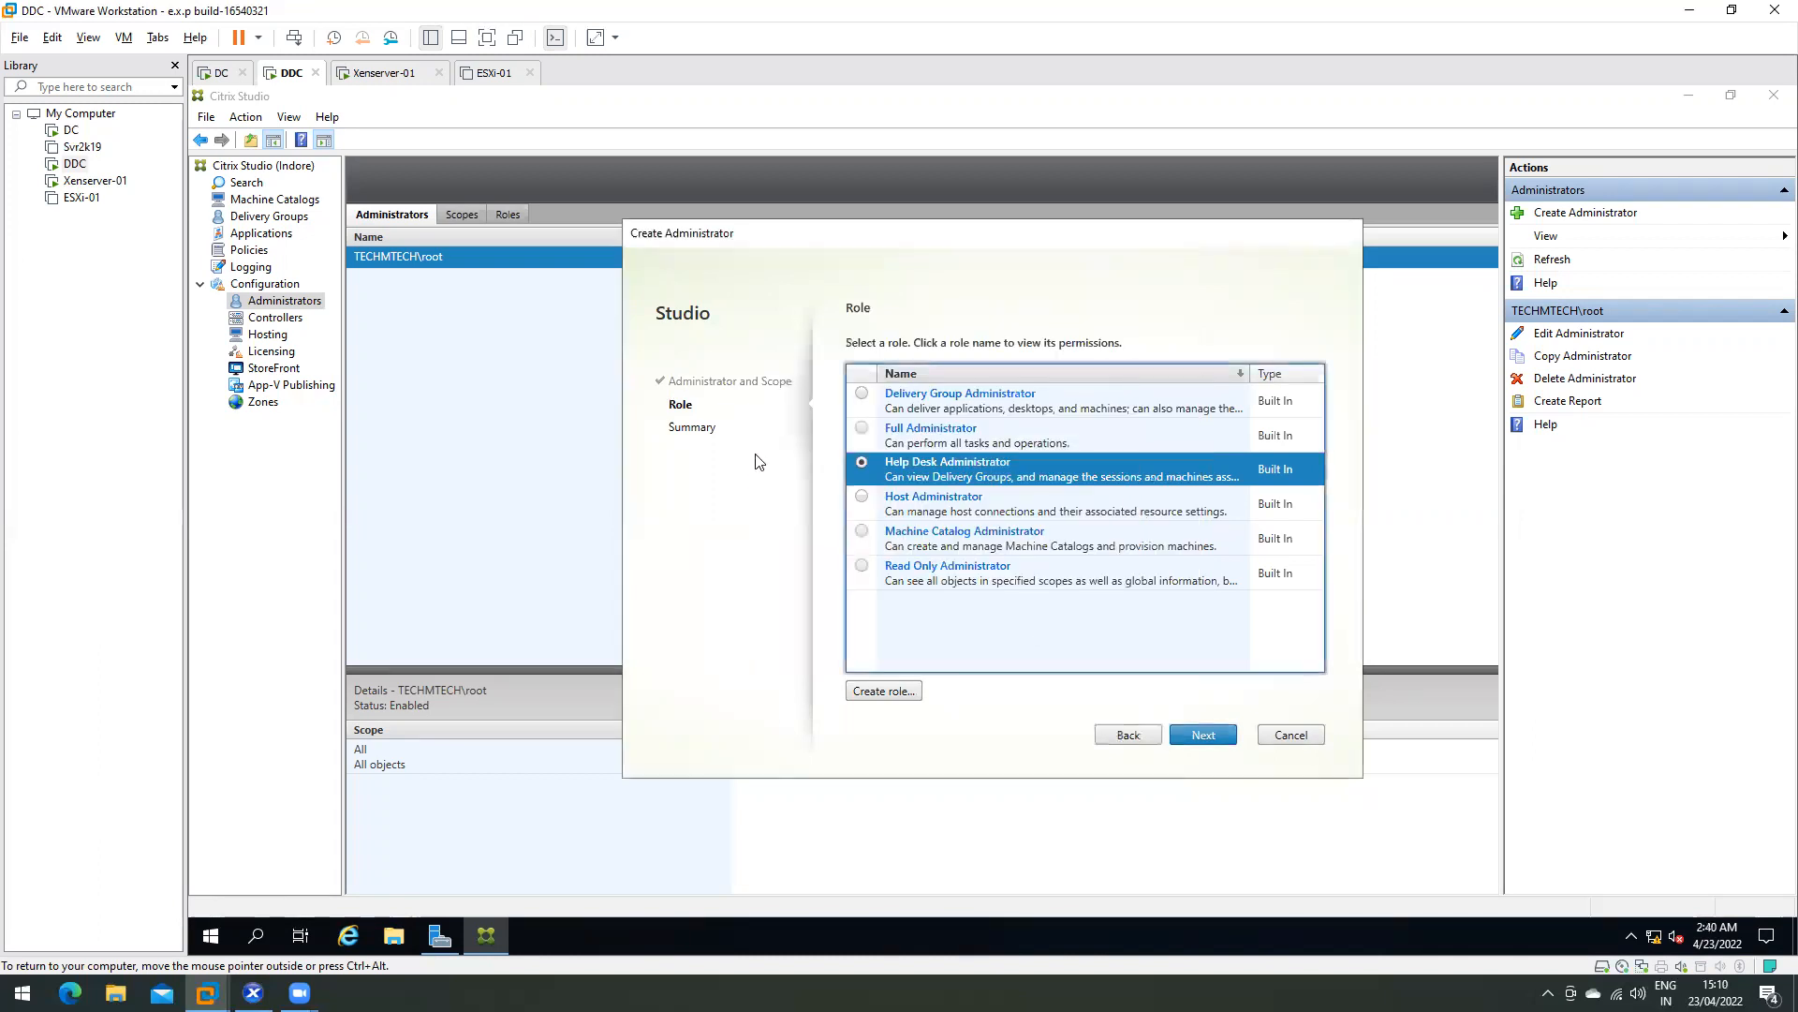
# - Review Full Administrator permissions, then select the Read Only Administrator role
pyautogui.click(920, 429)
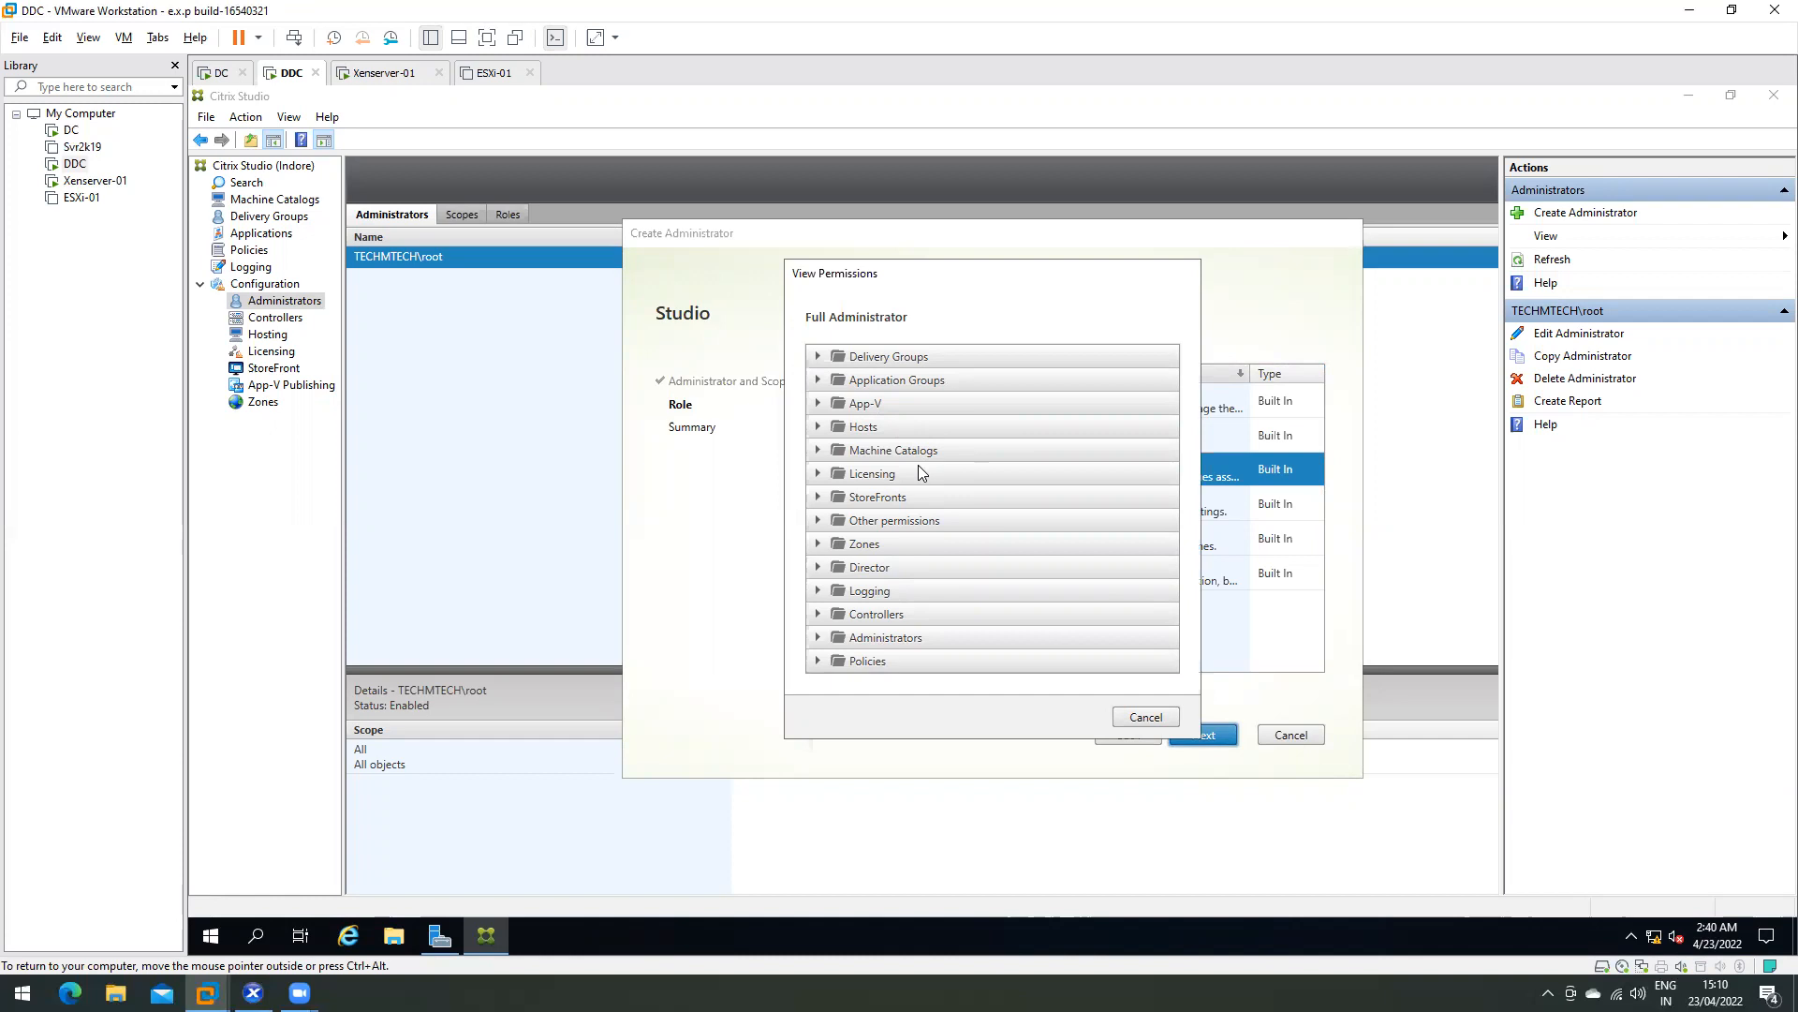
pyautogui.click(1140, 716)
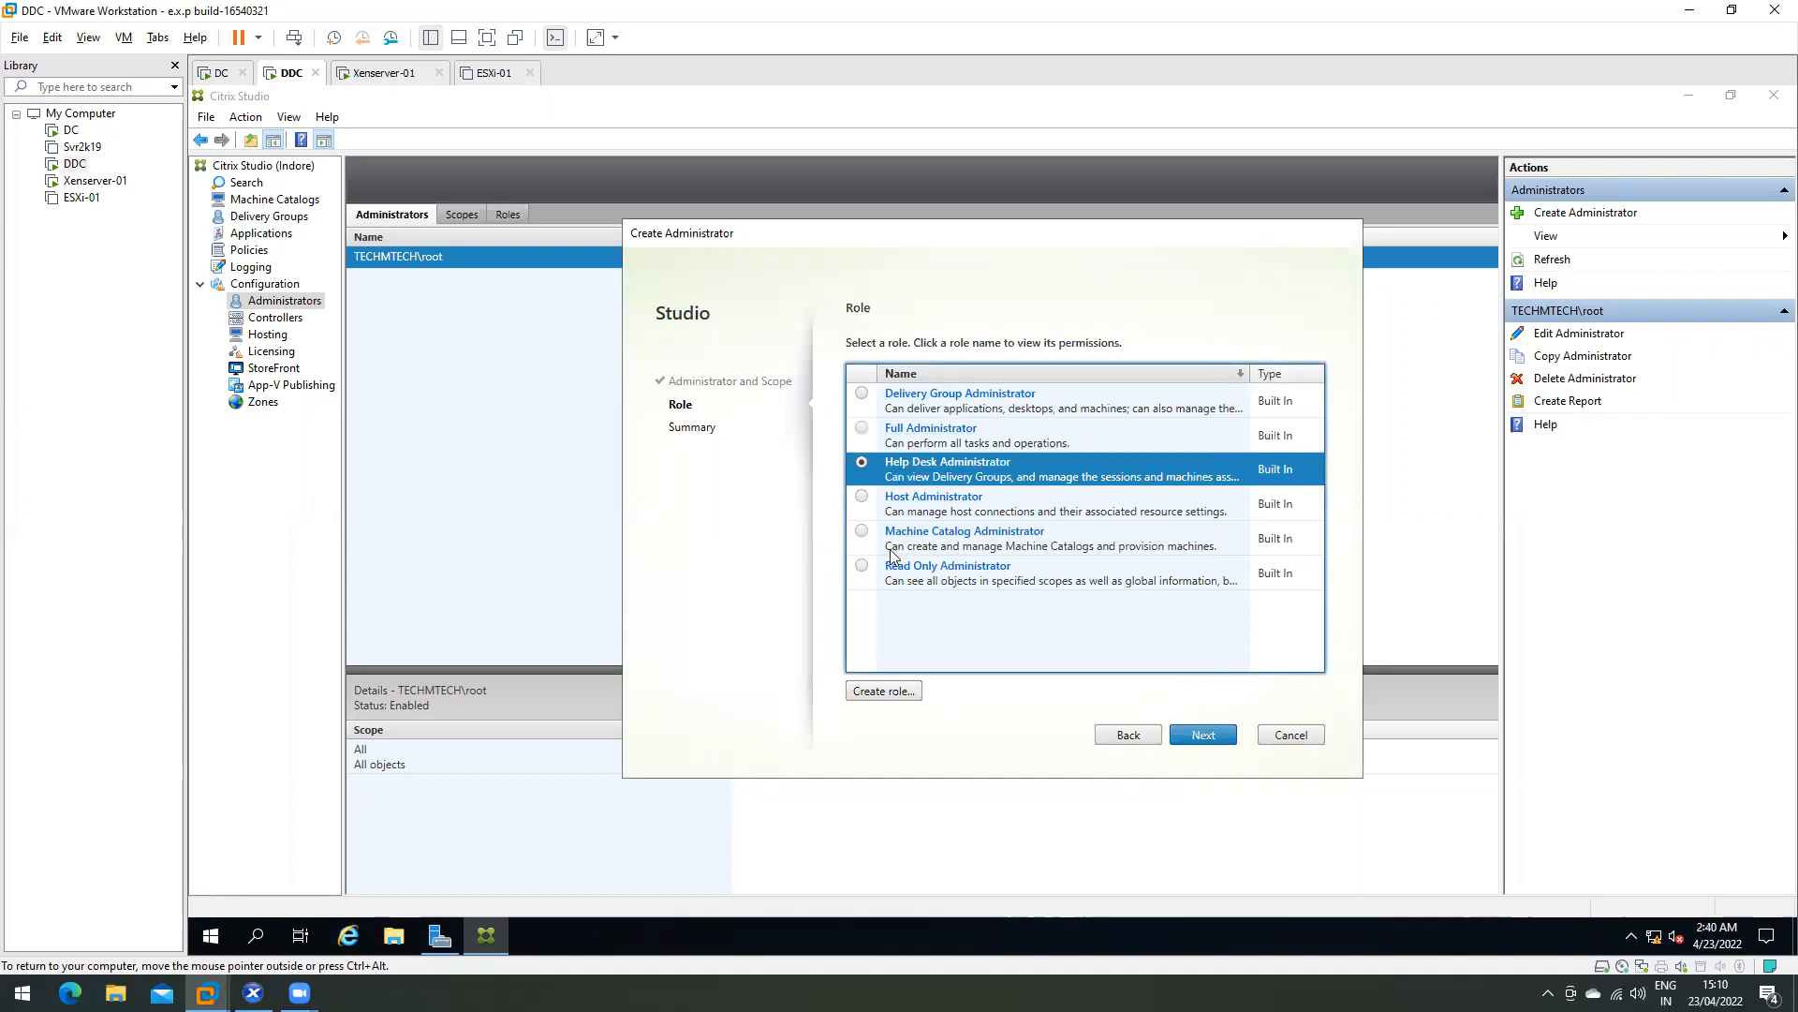
pyautogui.click(862, 566)
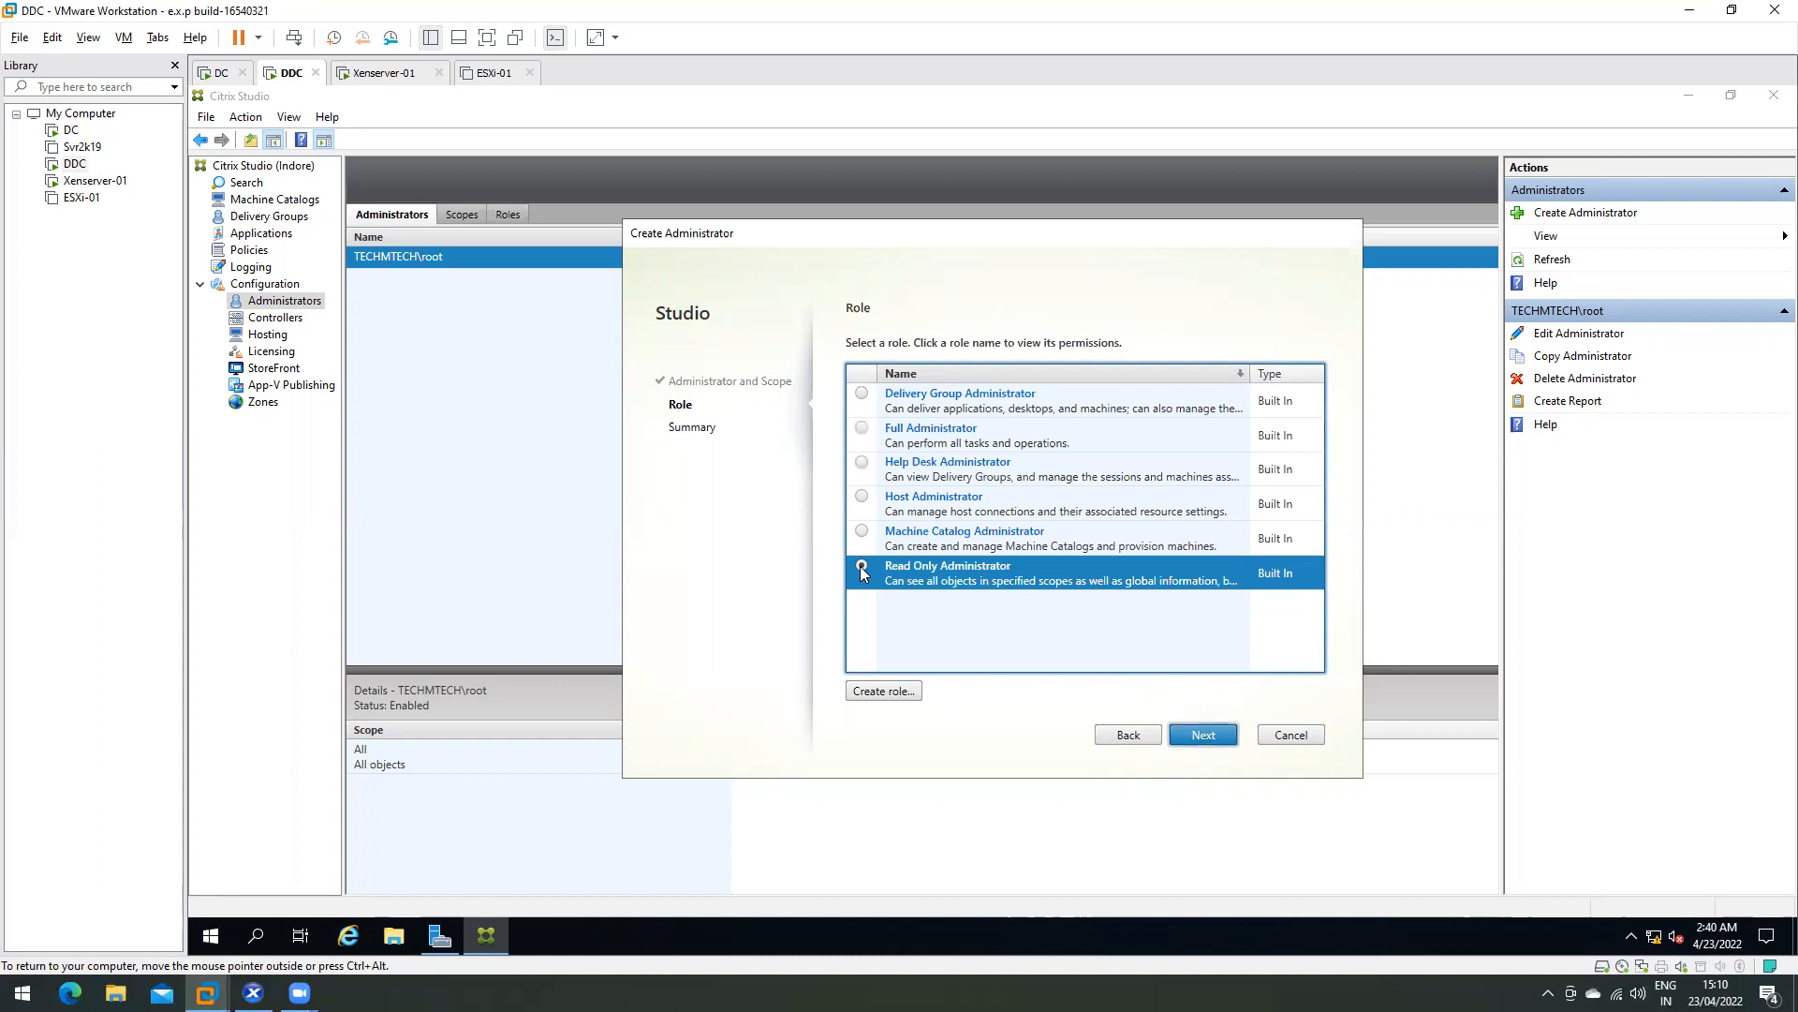
pyautogui.click(955, 568)
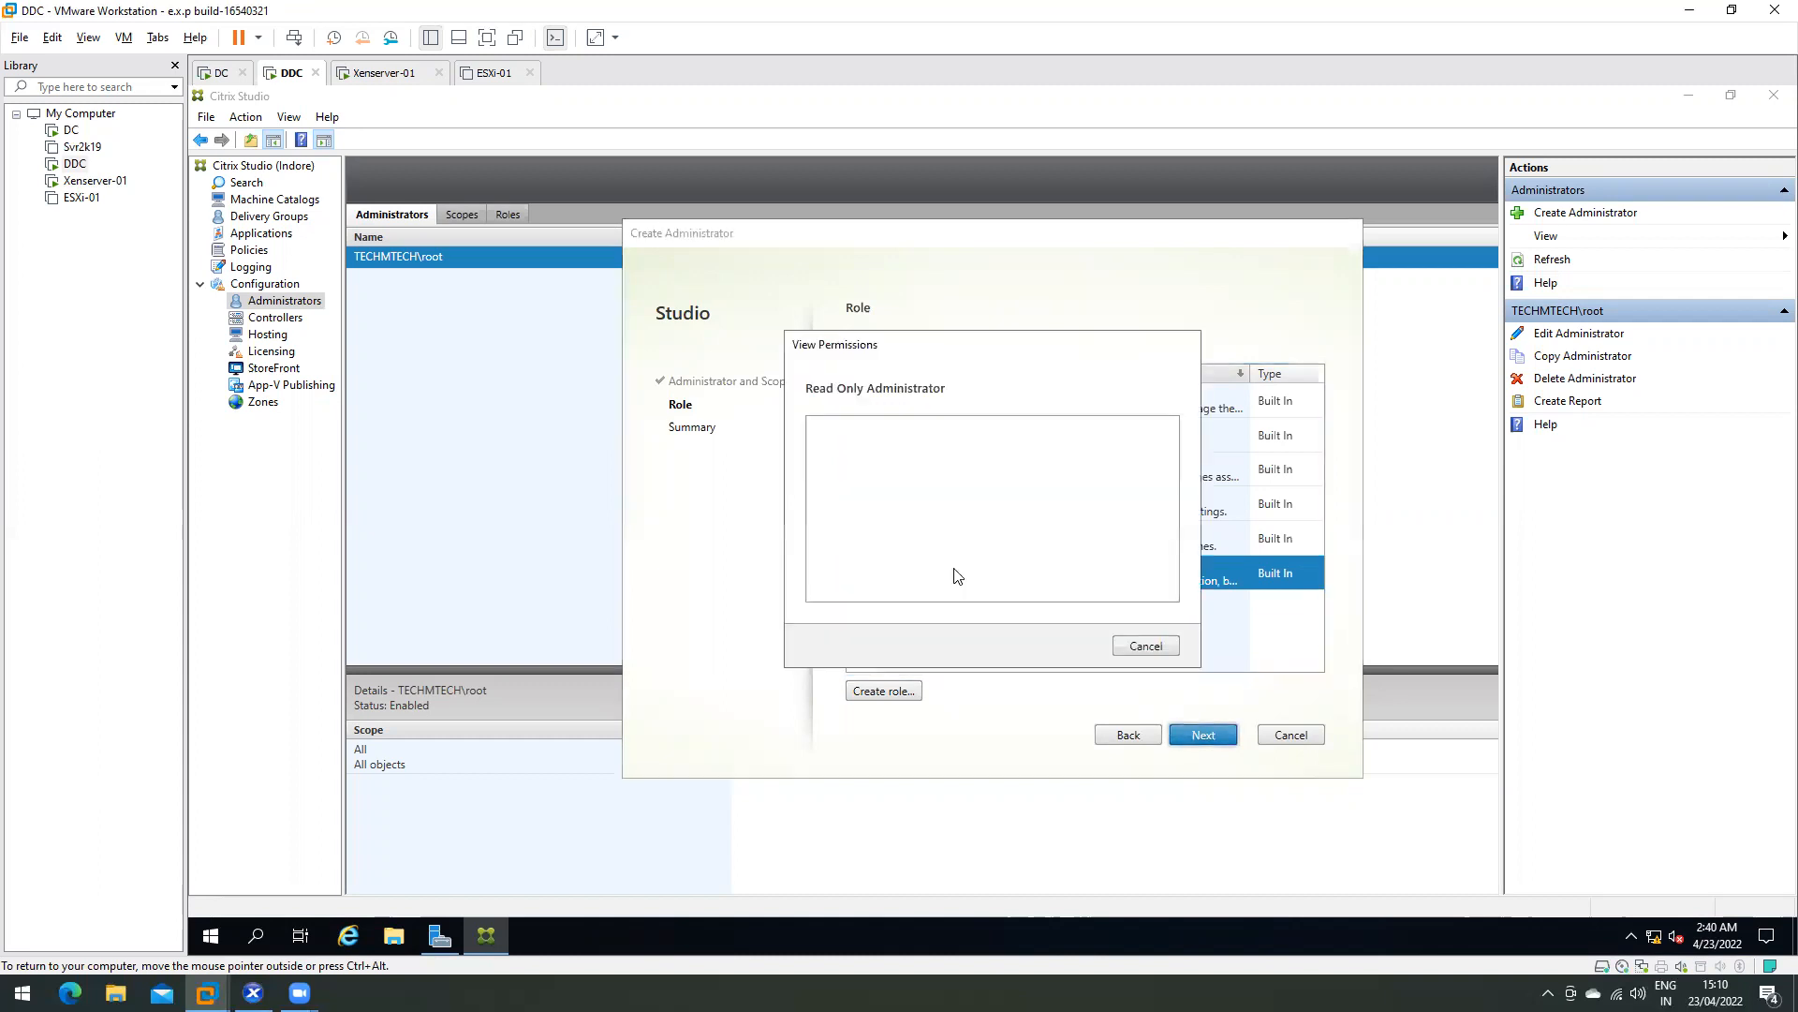
pyautogui.scroll(-2, 948, 527)
pyautogui.scroll(2, 937, 525)
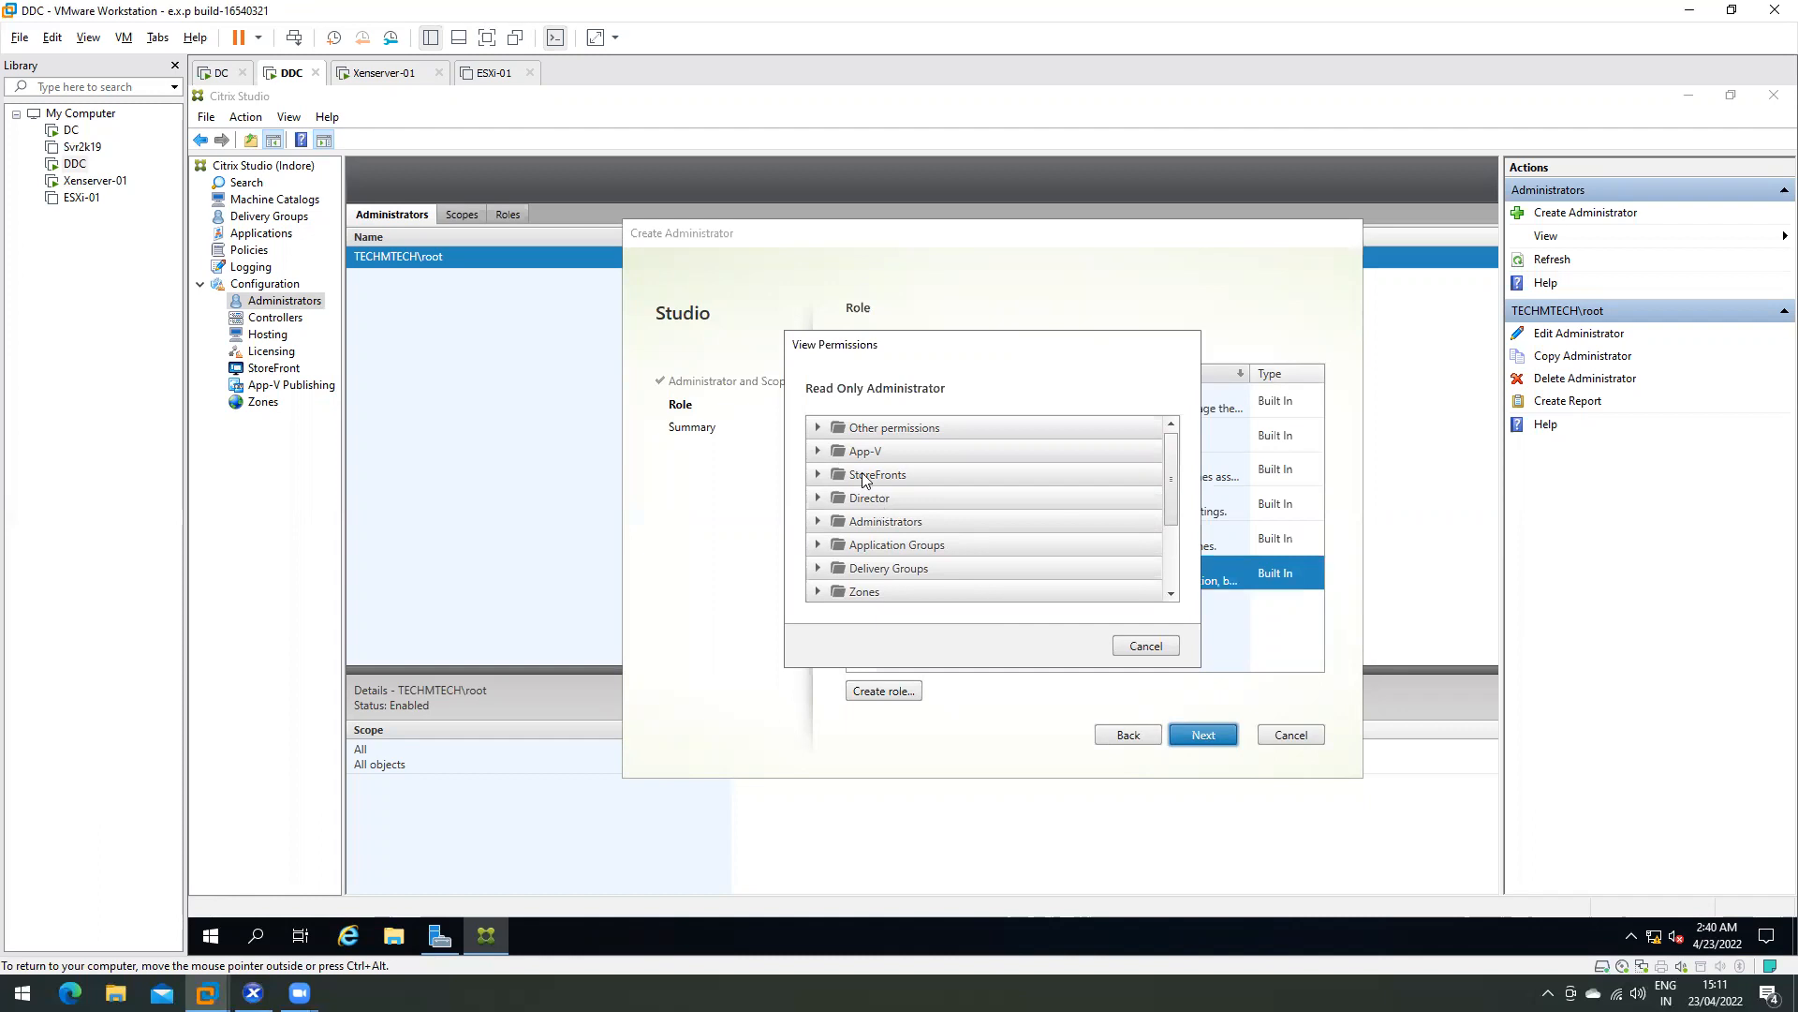
pyautogui.click(1160, 646)
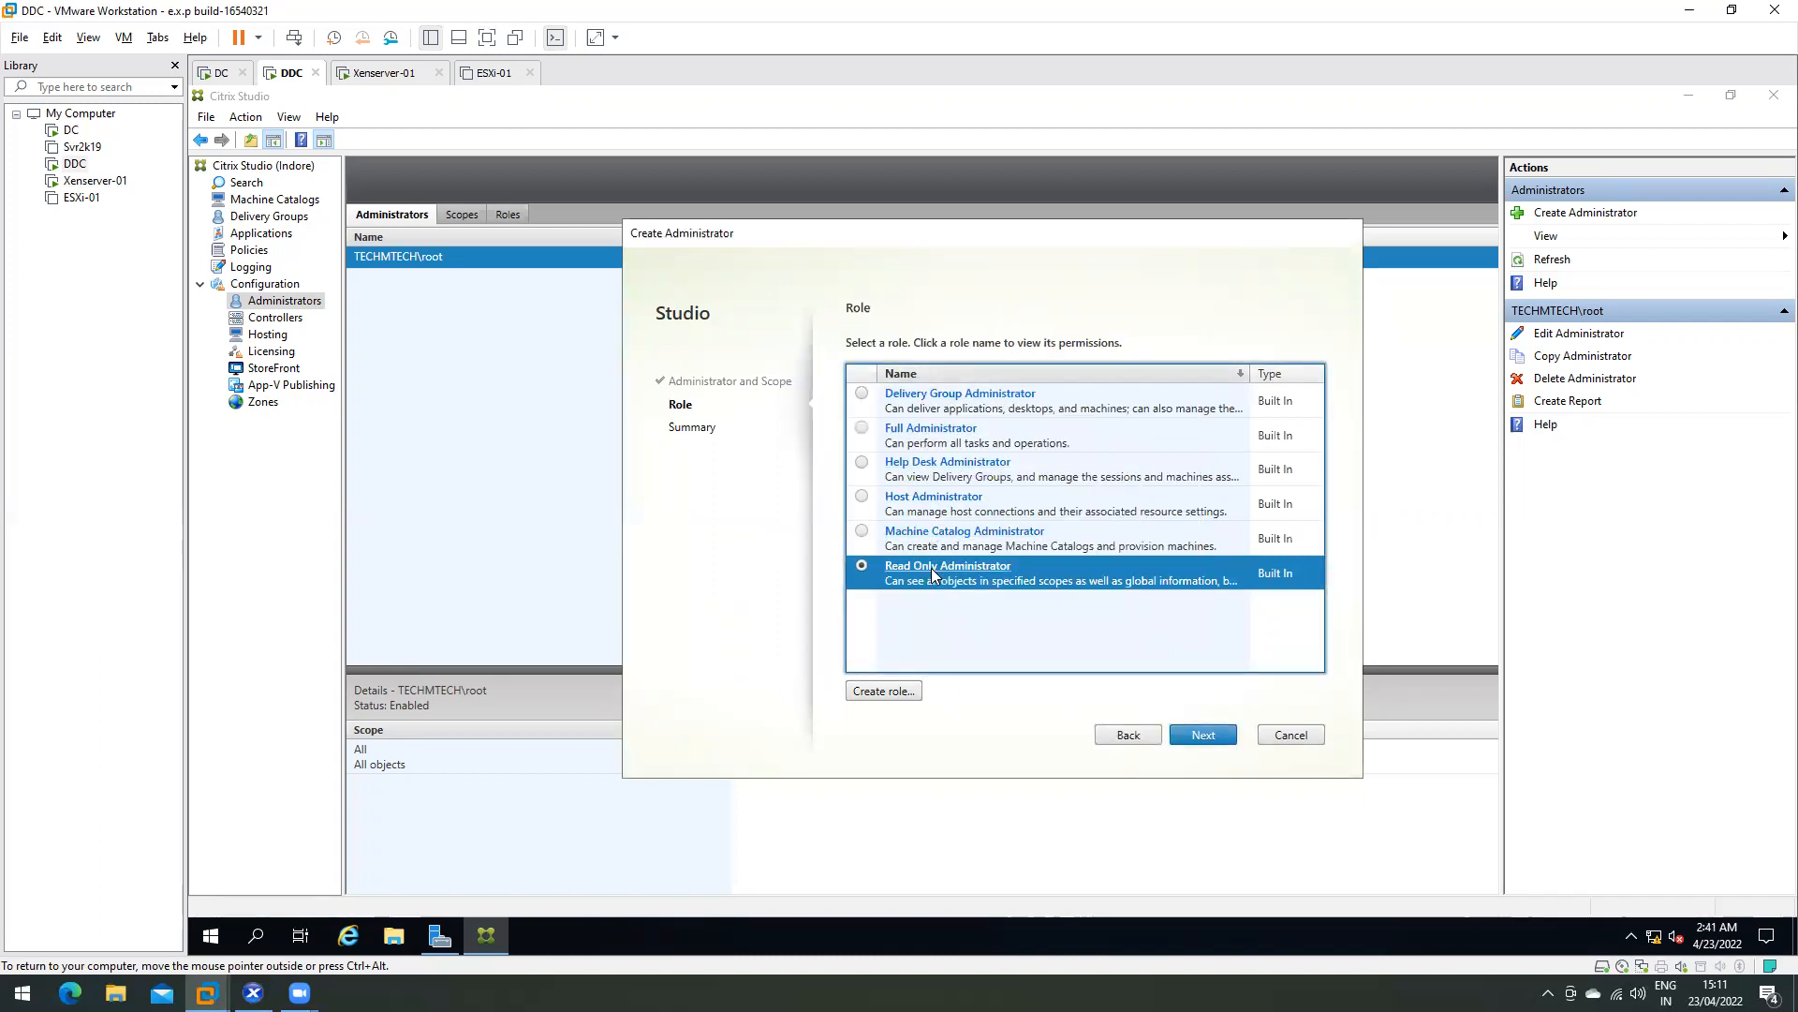
# - Finish the wizard from the Summary, then select testuser01's row to see its Read Only, scope All details
pyautogui.click(1204, 735)
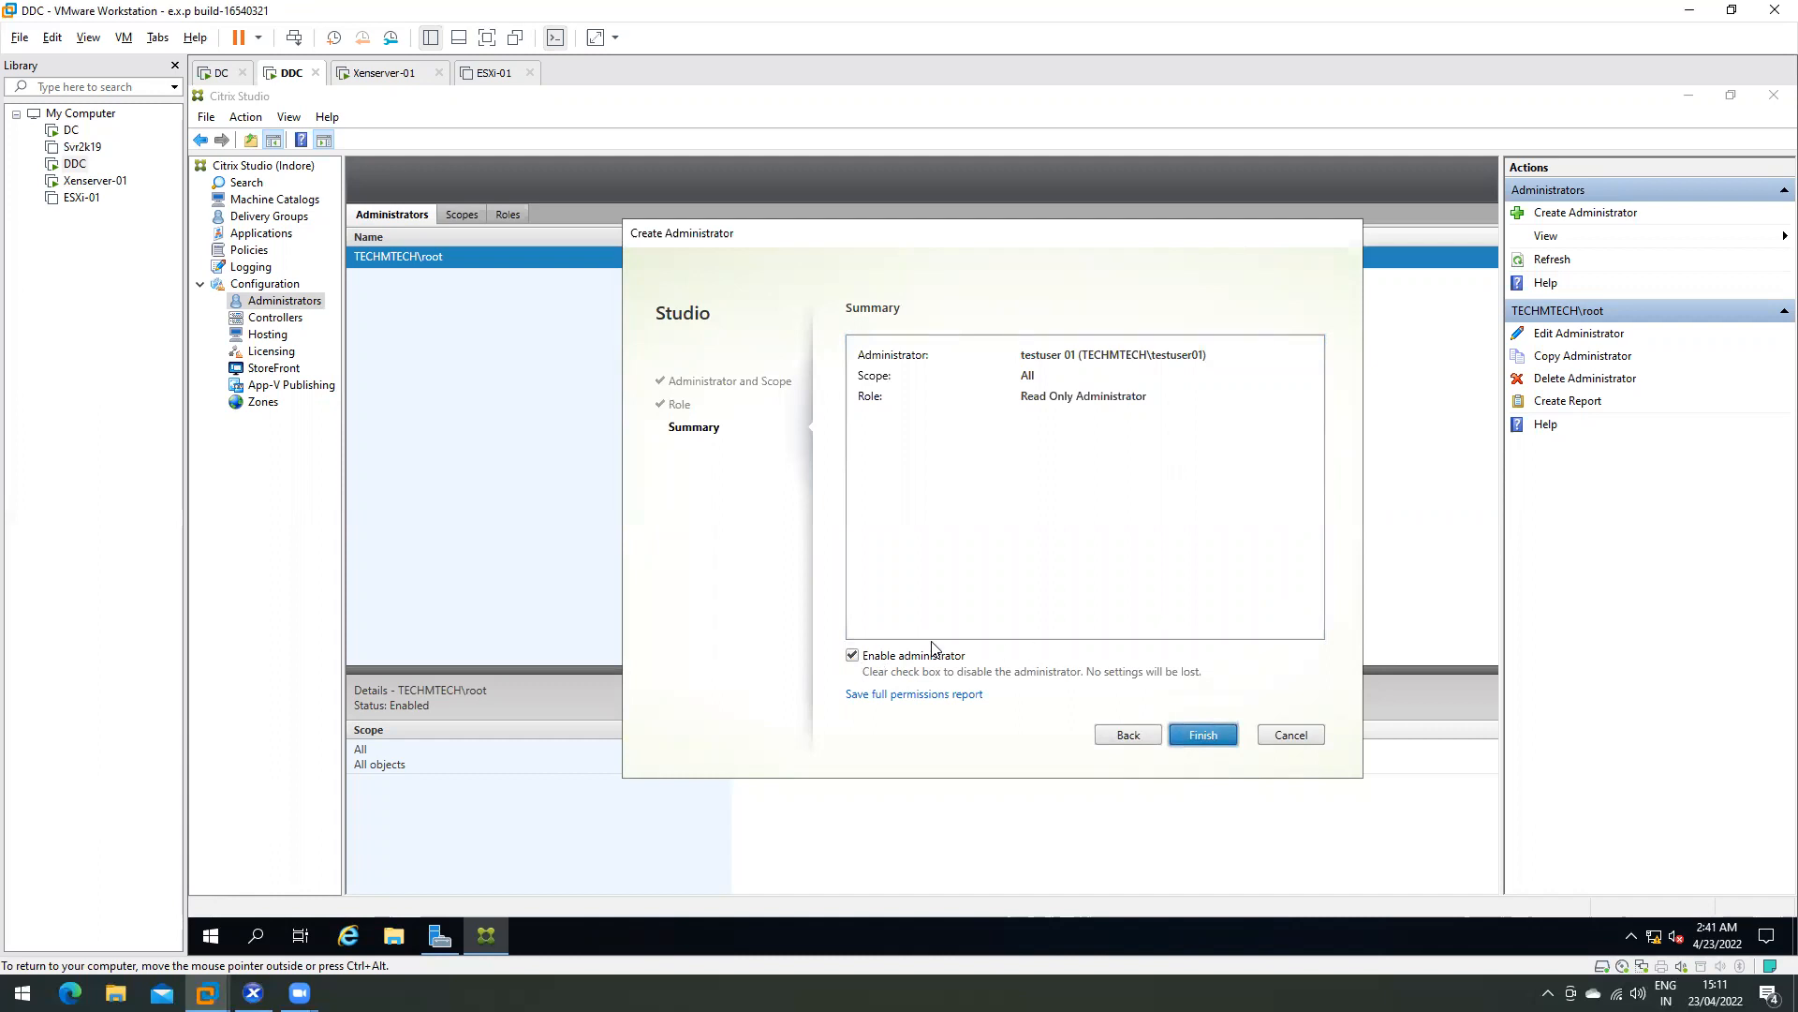
pyautogui.click(1209, 736)
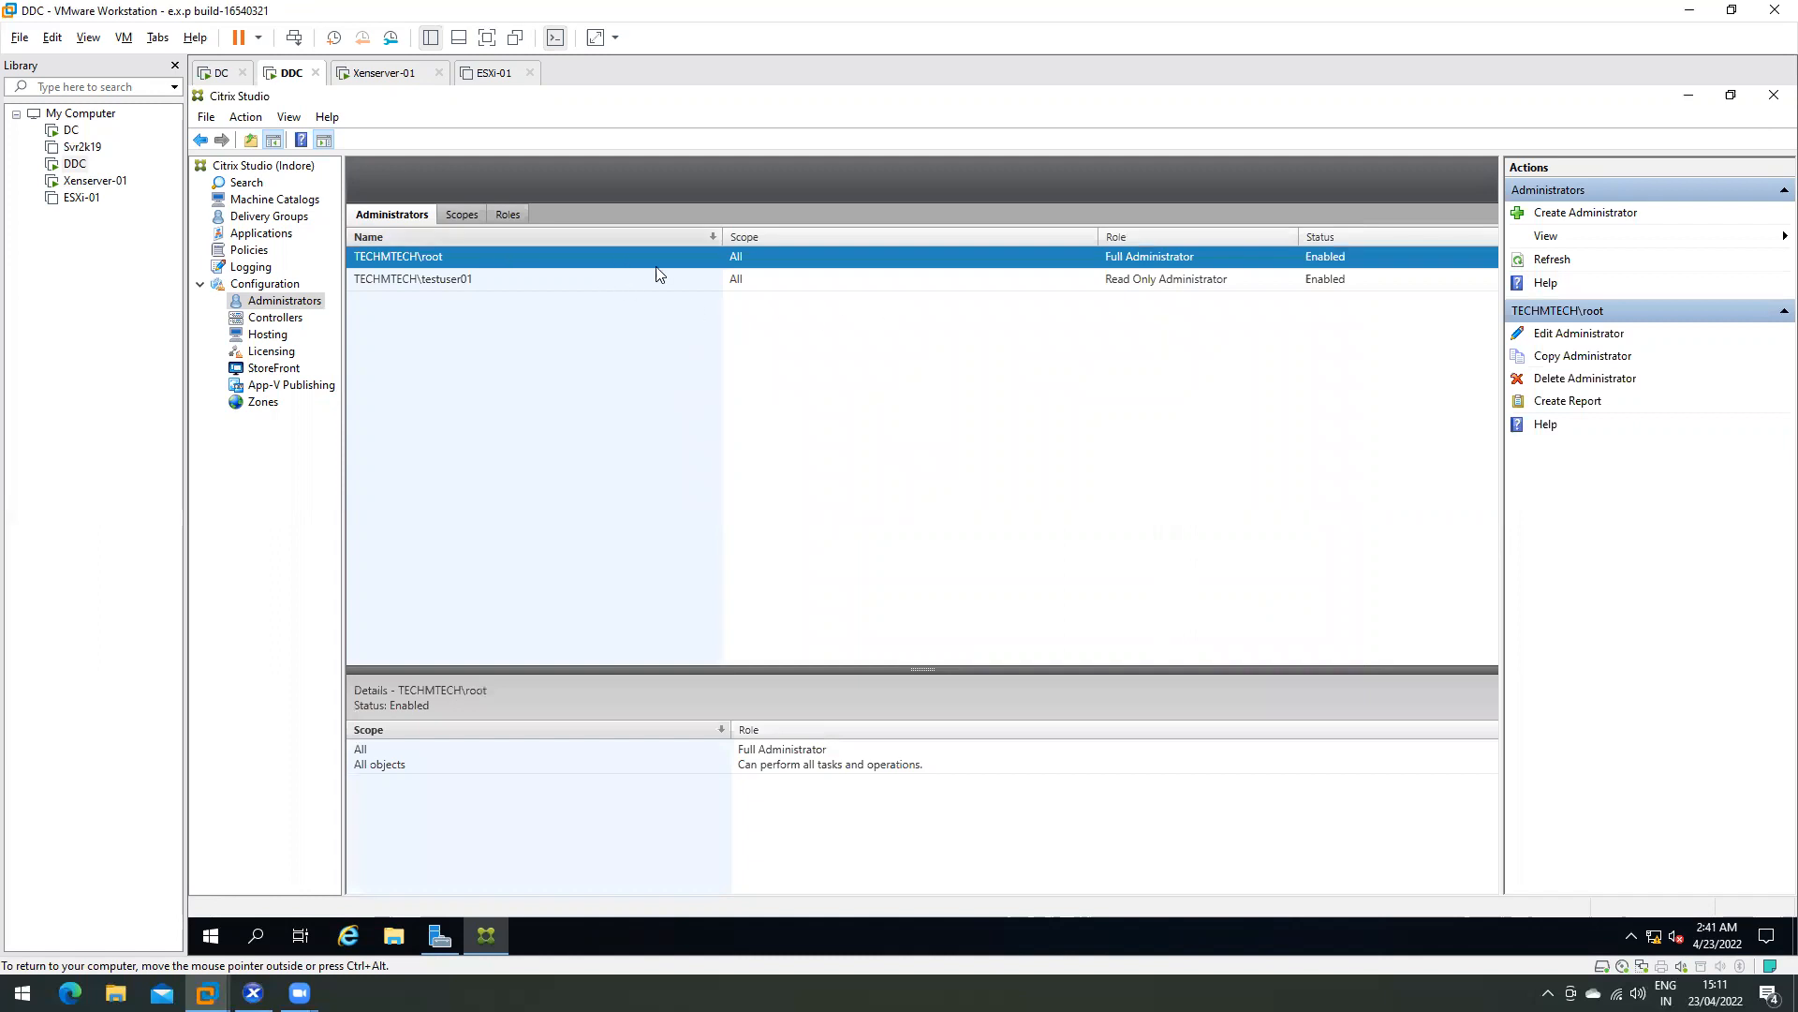
pyautogui.click(453, 282)
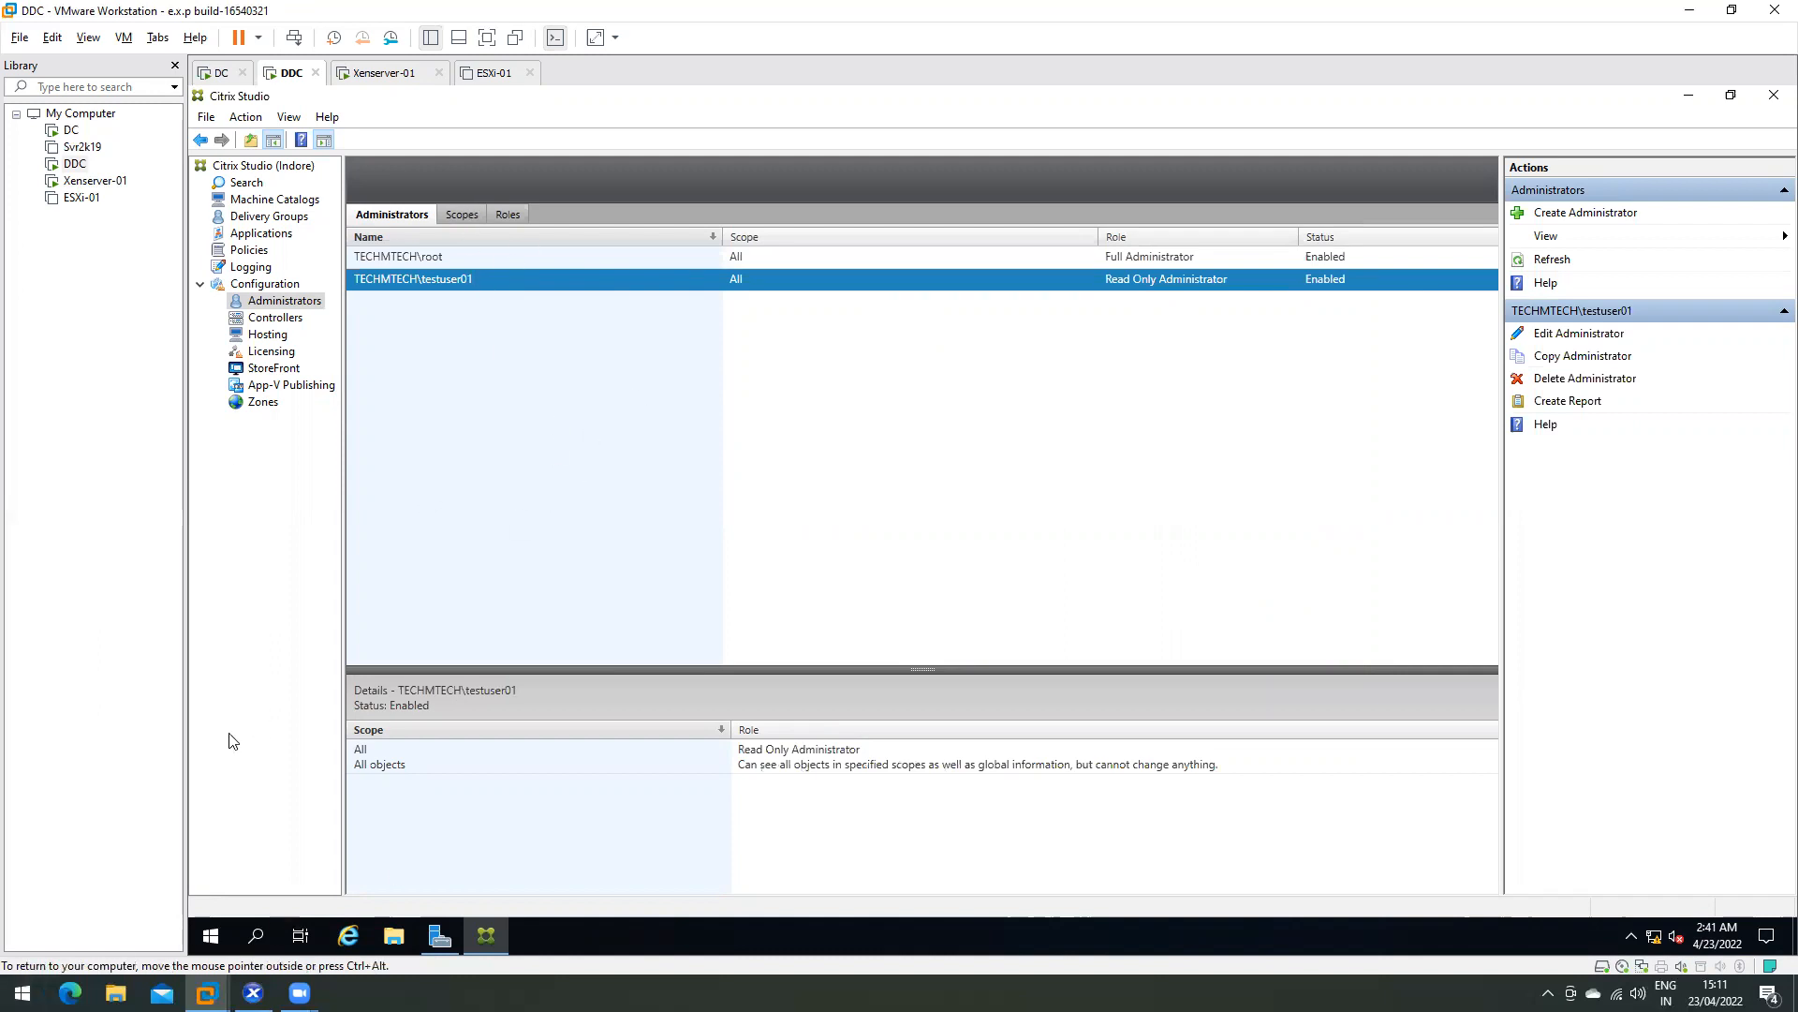
# - Sign out of the root session from the Start menu's account options
pyautogui.click(212, 942)
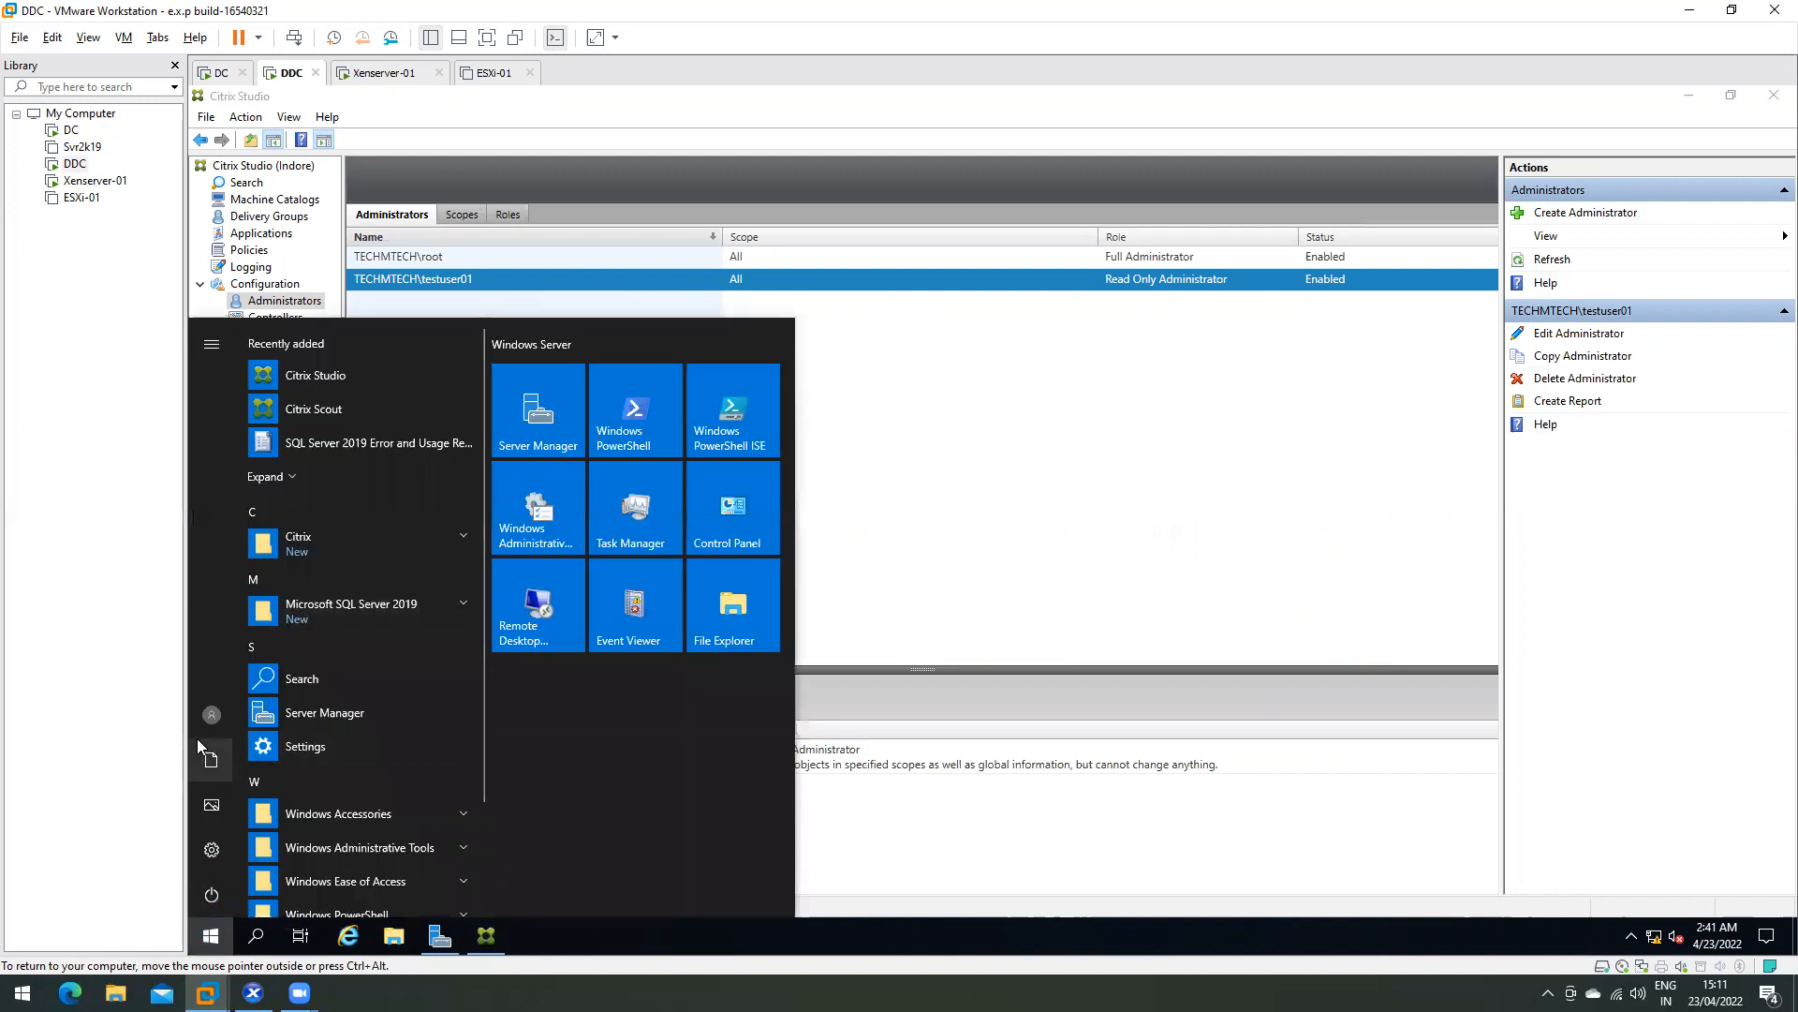
pyautogui.click(212, 714)
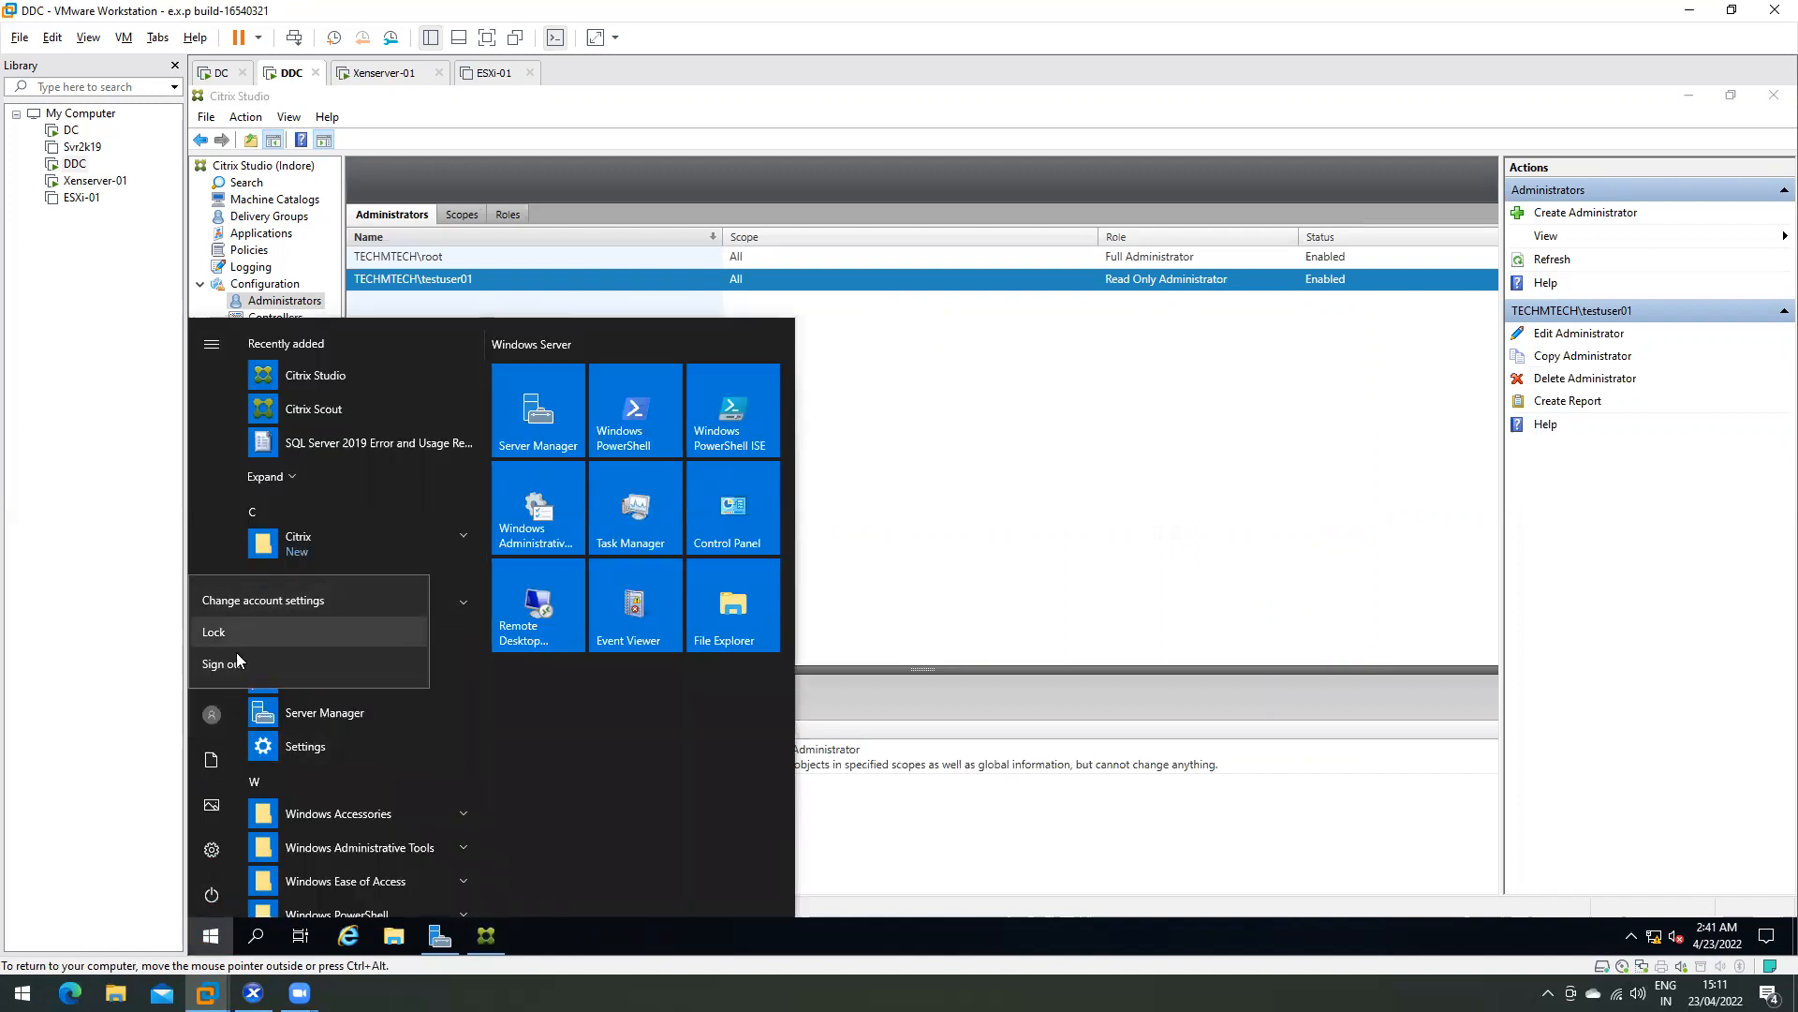
pyautogui.click(233, 666)
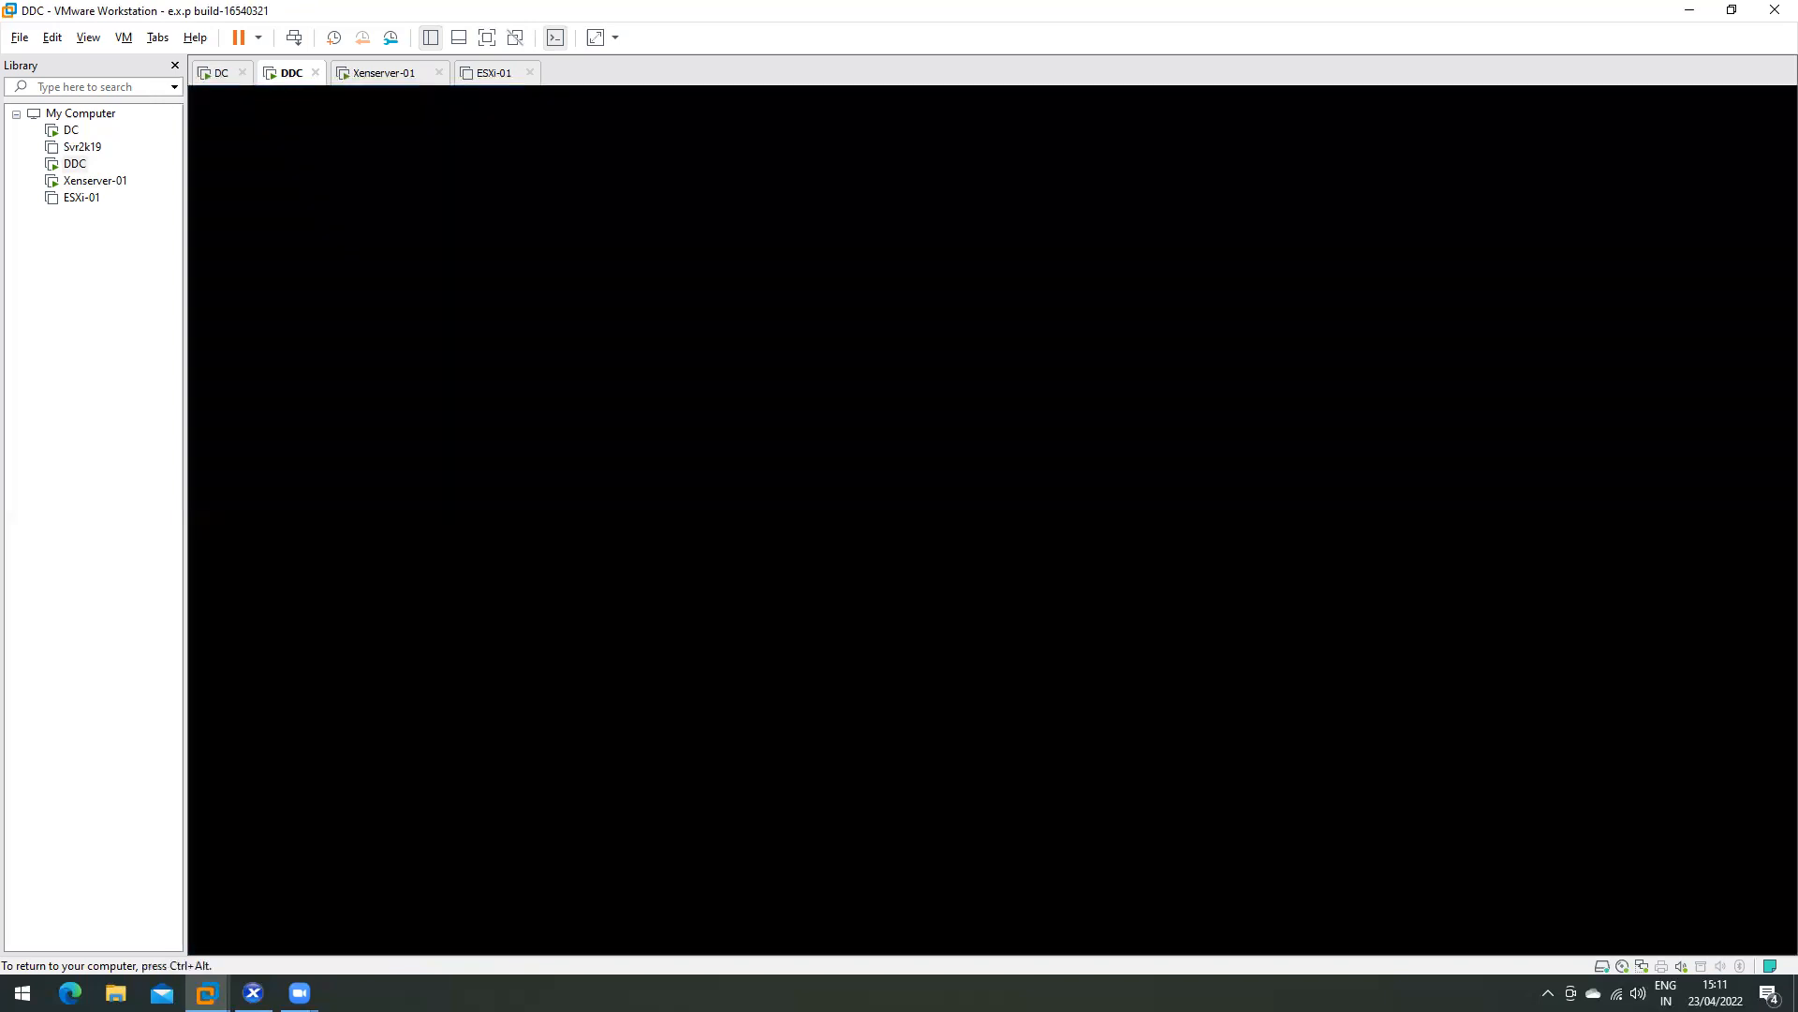
# - Sign in as Other user testuser01 with the account password
pyautogui.hotkey('ctrl', 'alt')
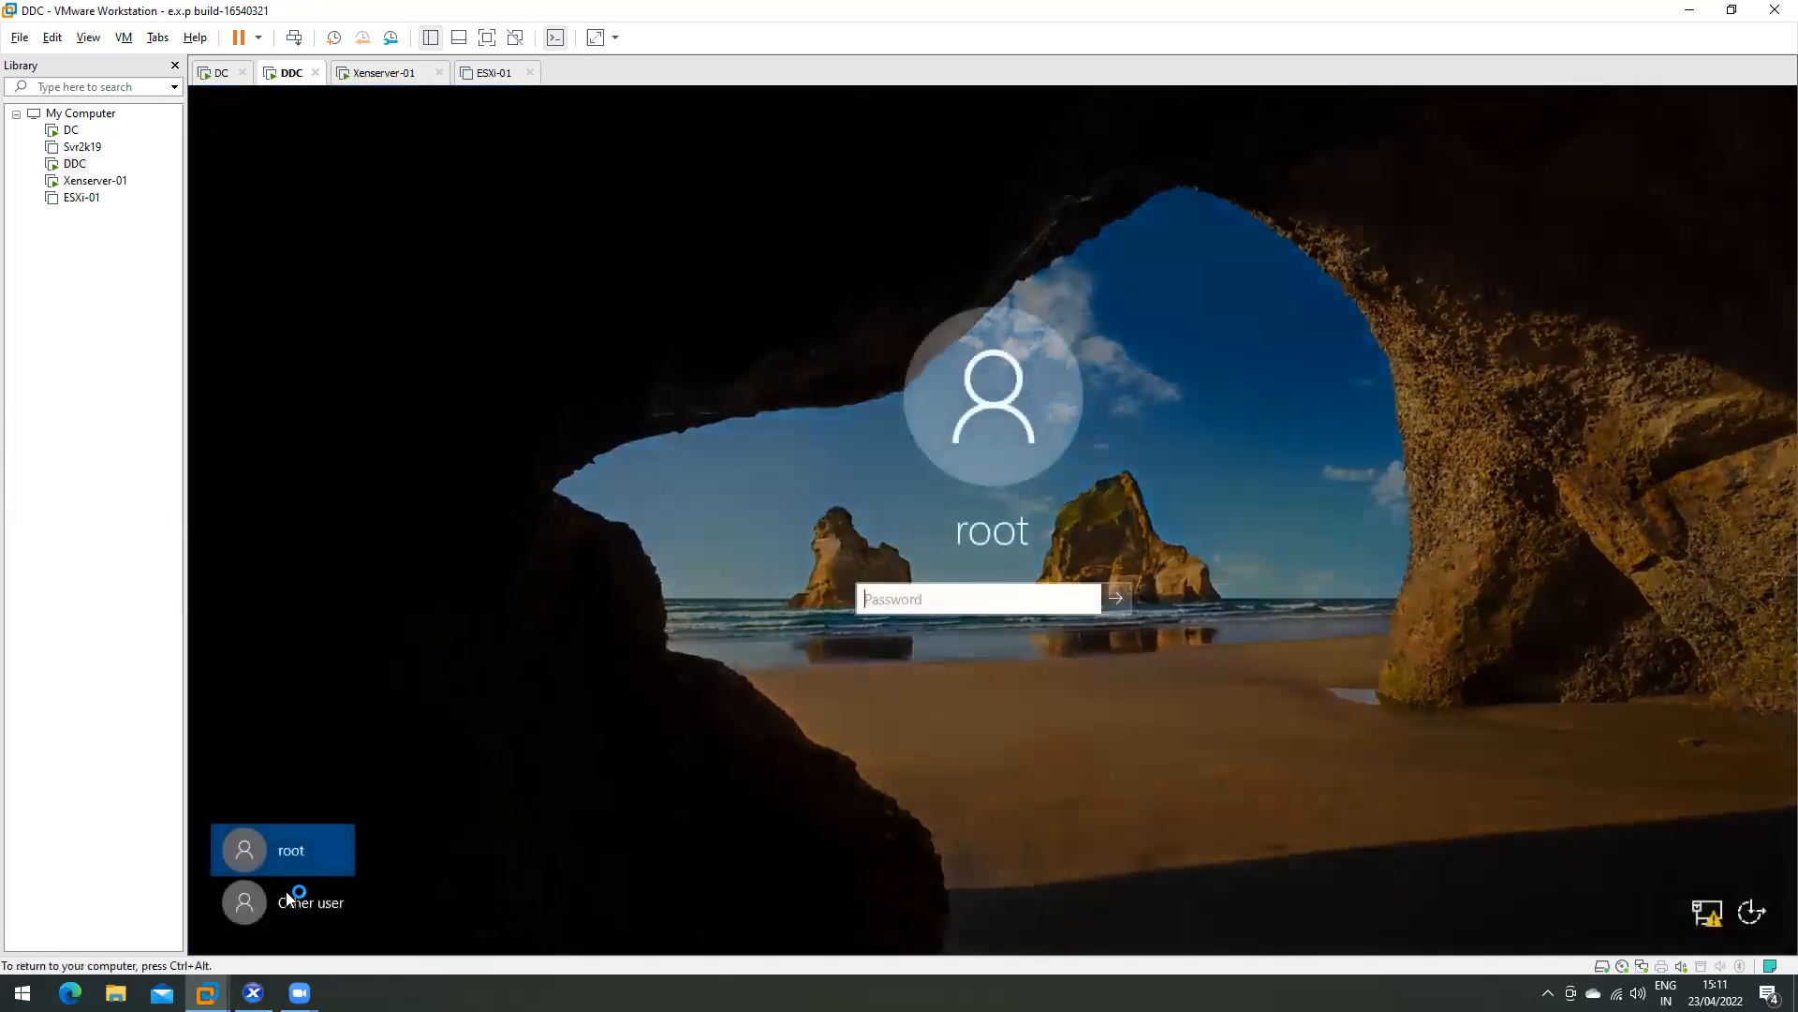
pyautogui.click(286, 901)
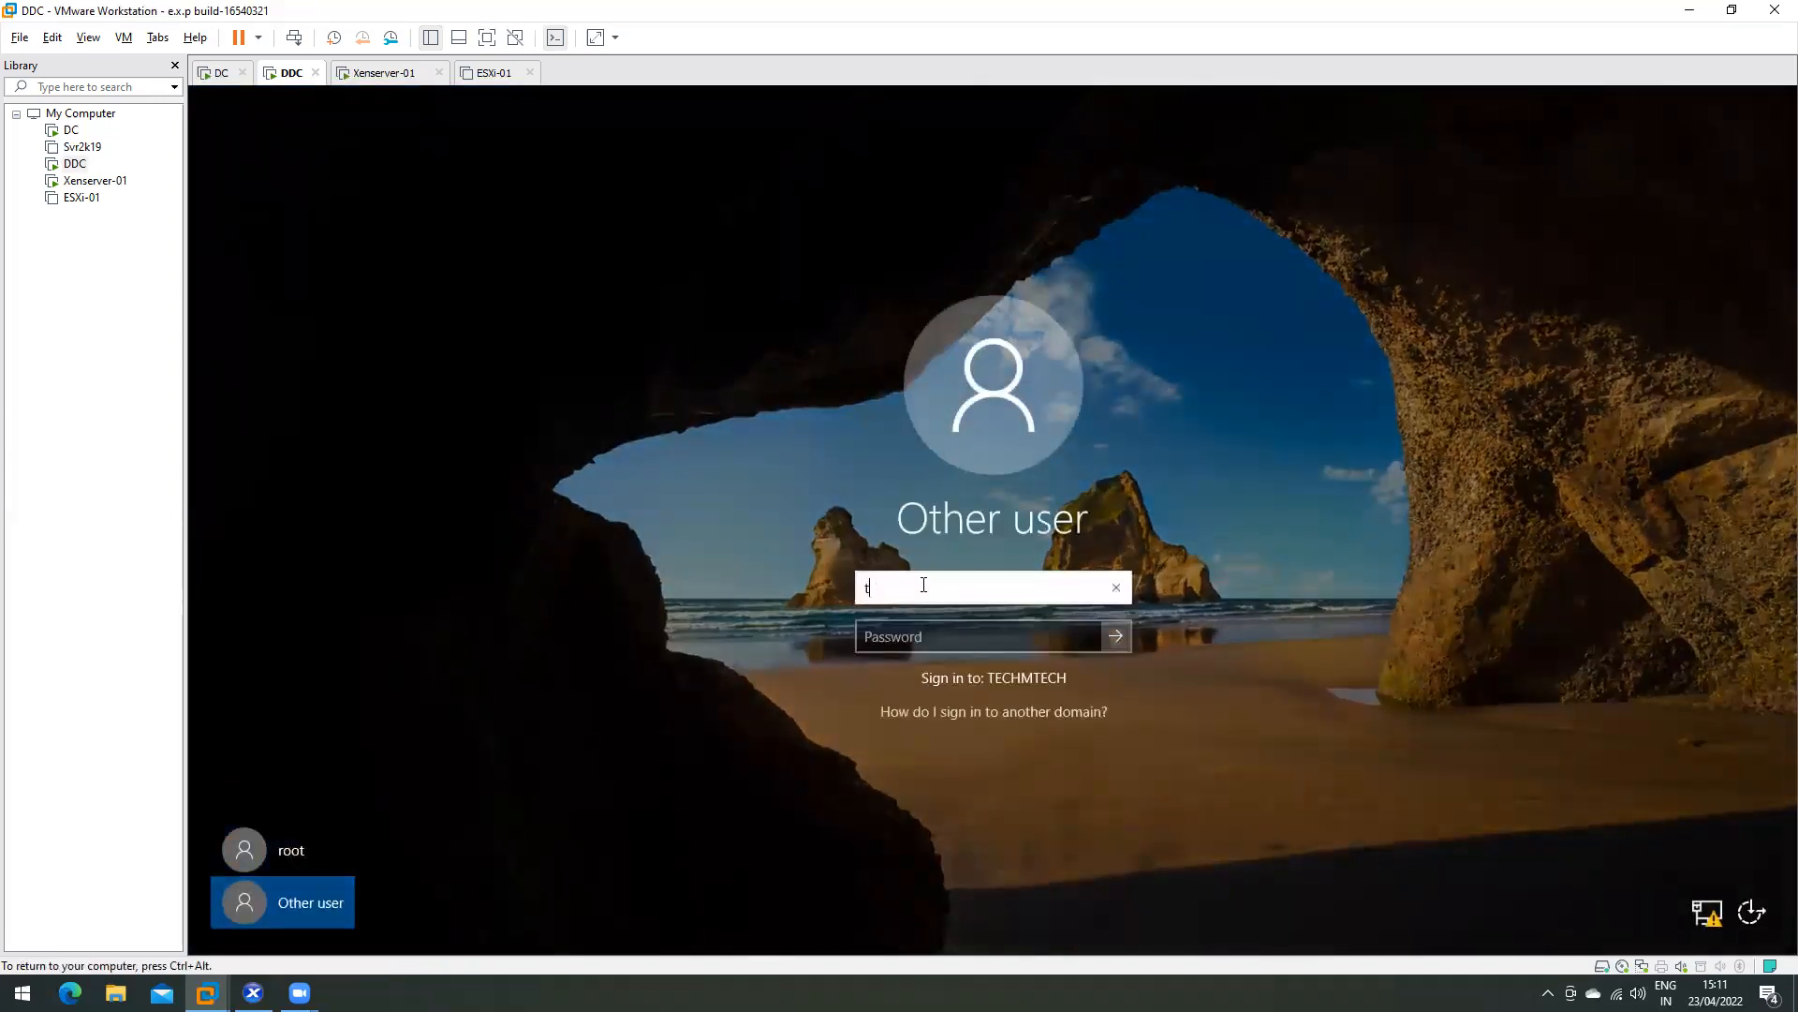
pyautogui.press('Tab')
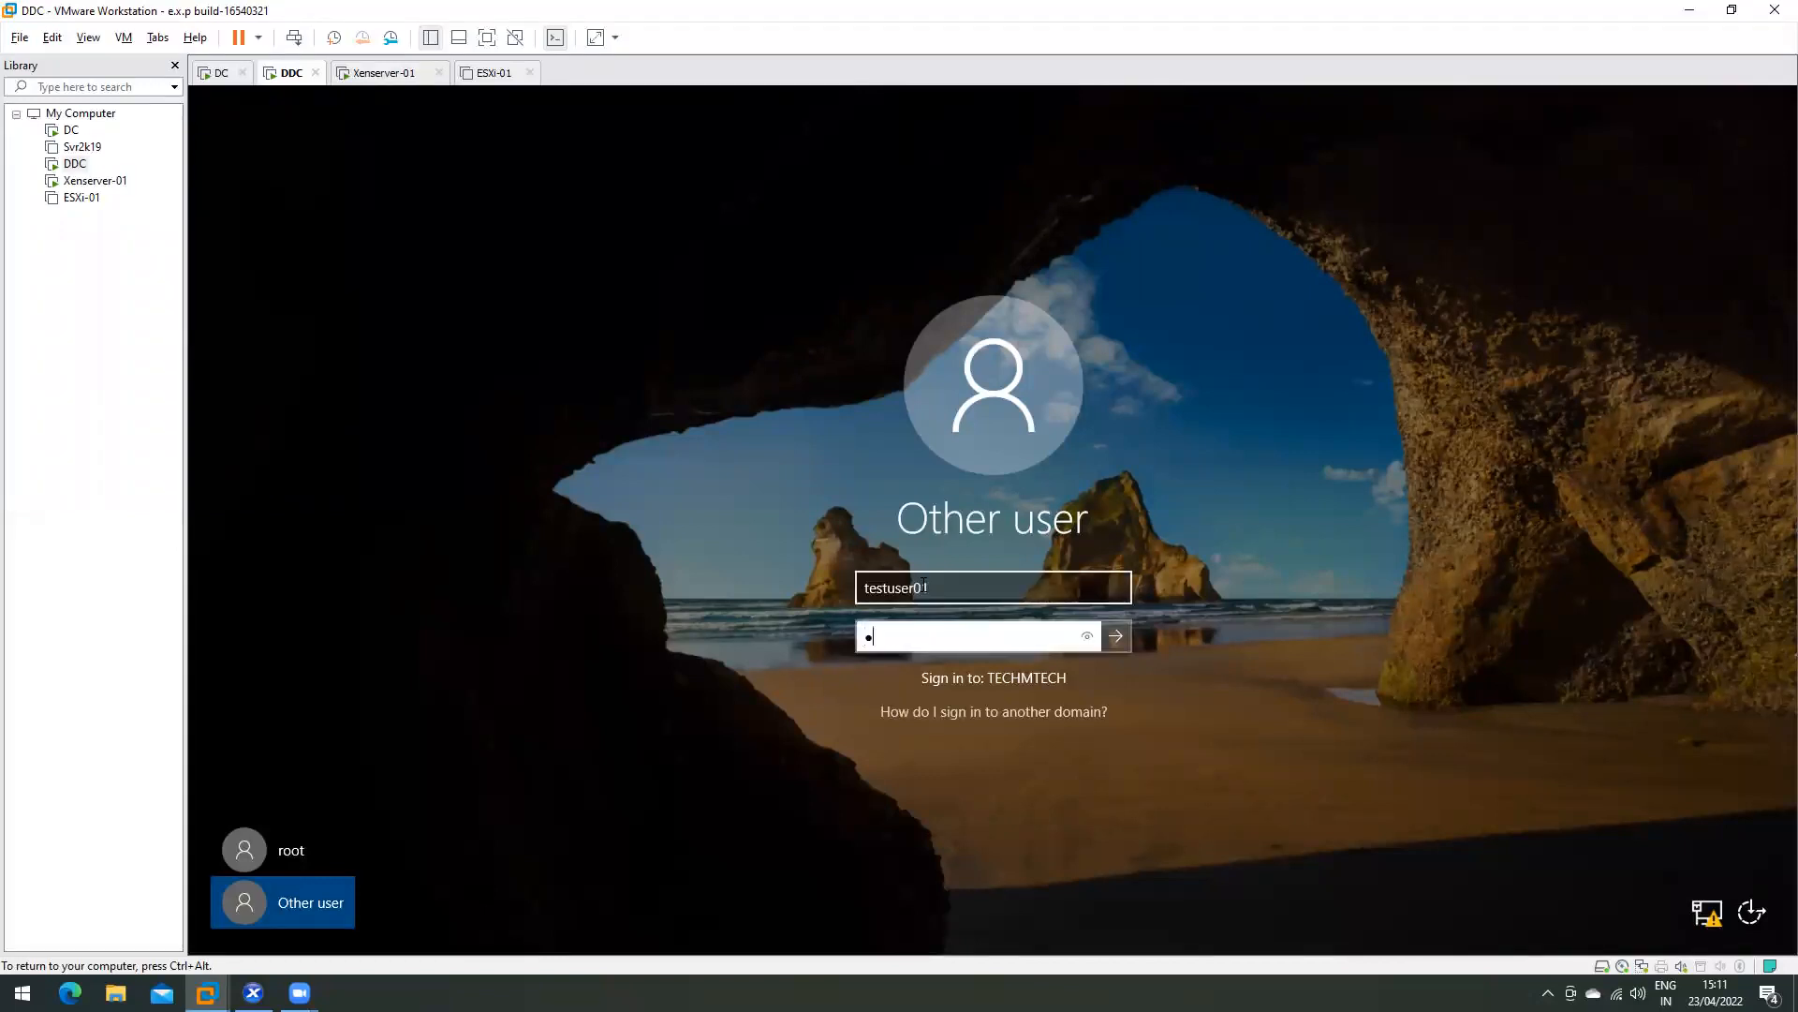
pyautogui.press('Return')
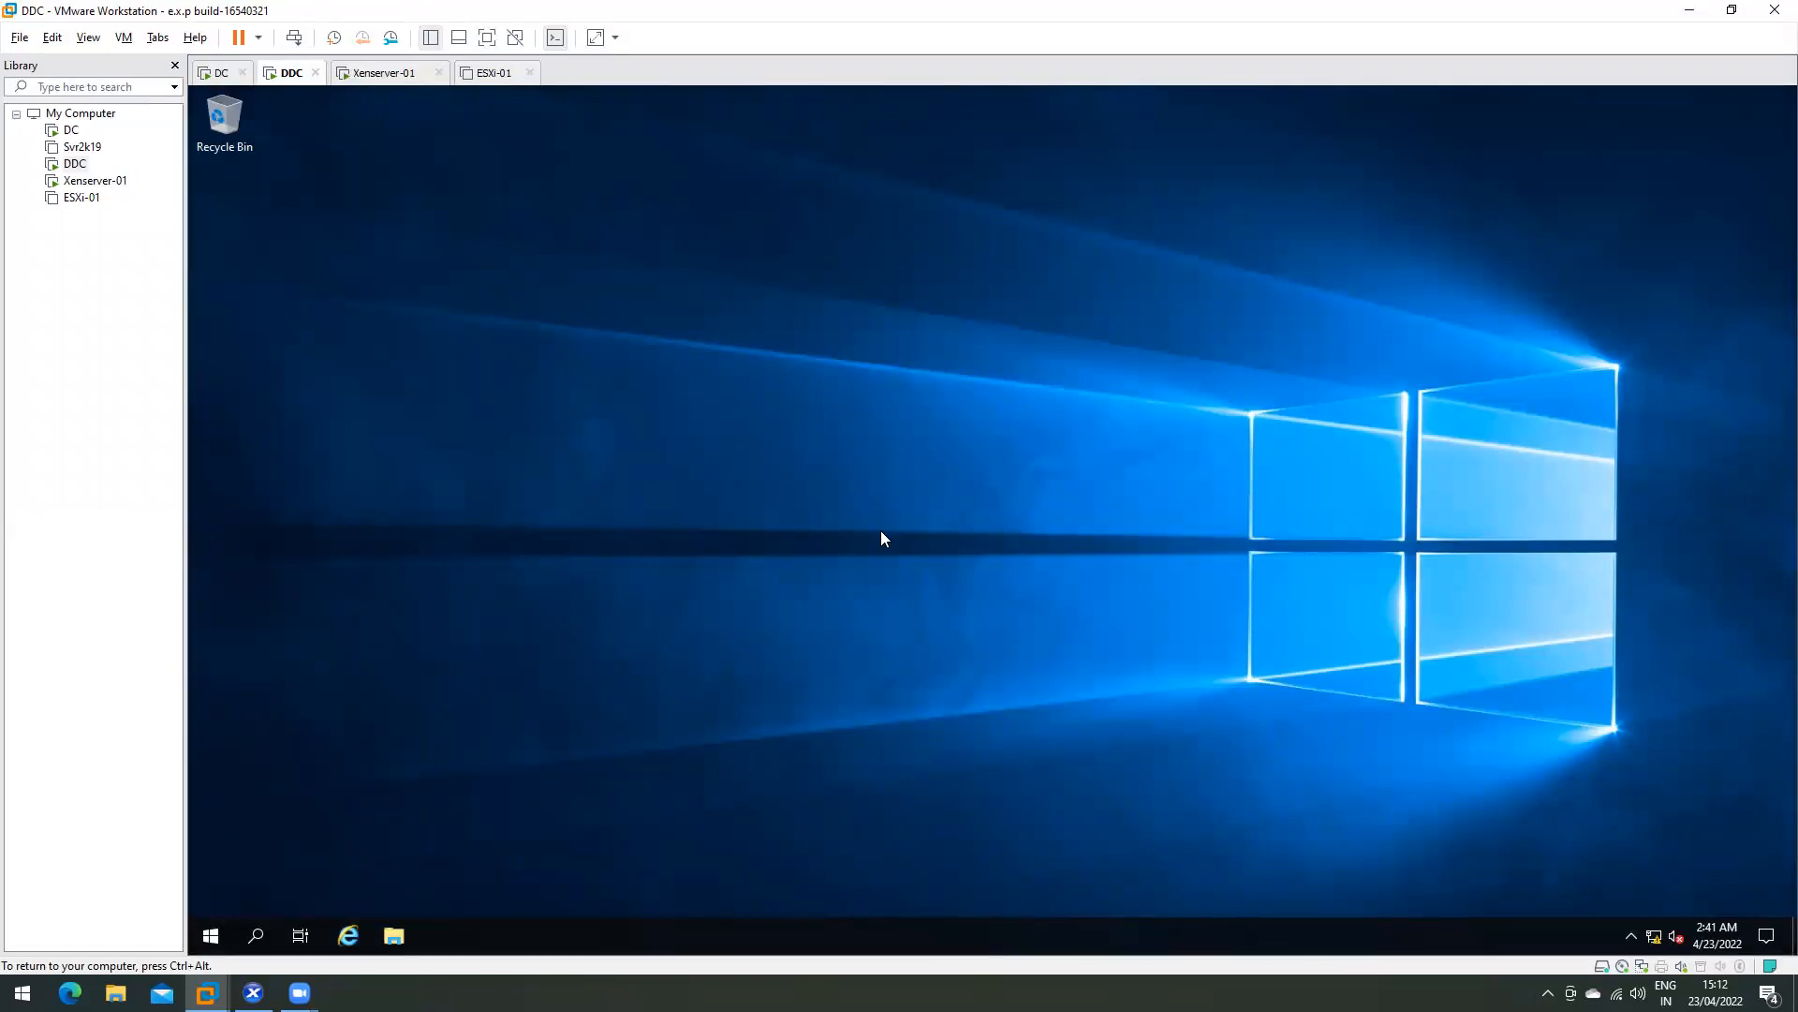
# - Refresh the test user's desktop three times
pyautogui.rightClick(813, 372)
pyautogui.click(856, 431)
pyautogui.rightClick(637, 376)
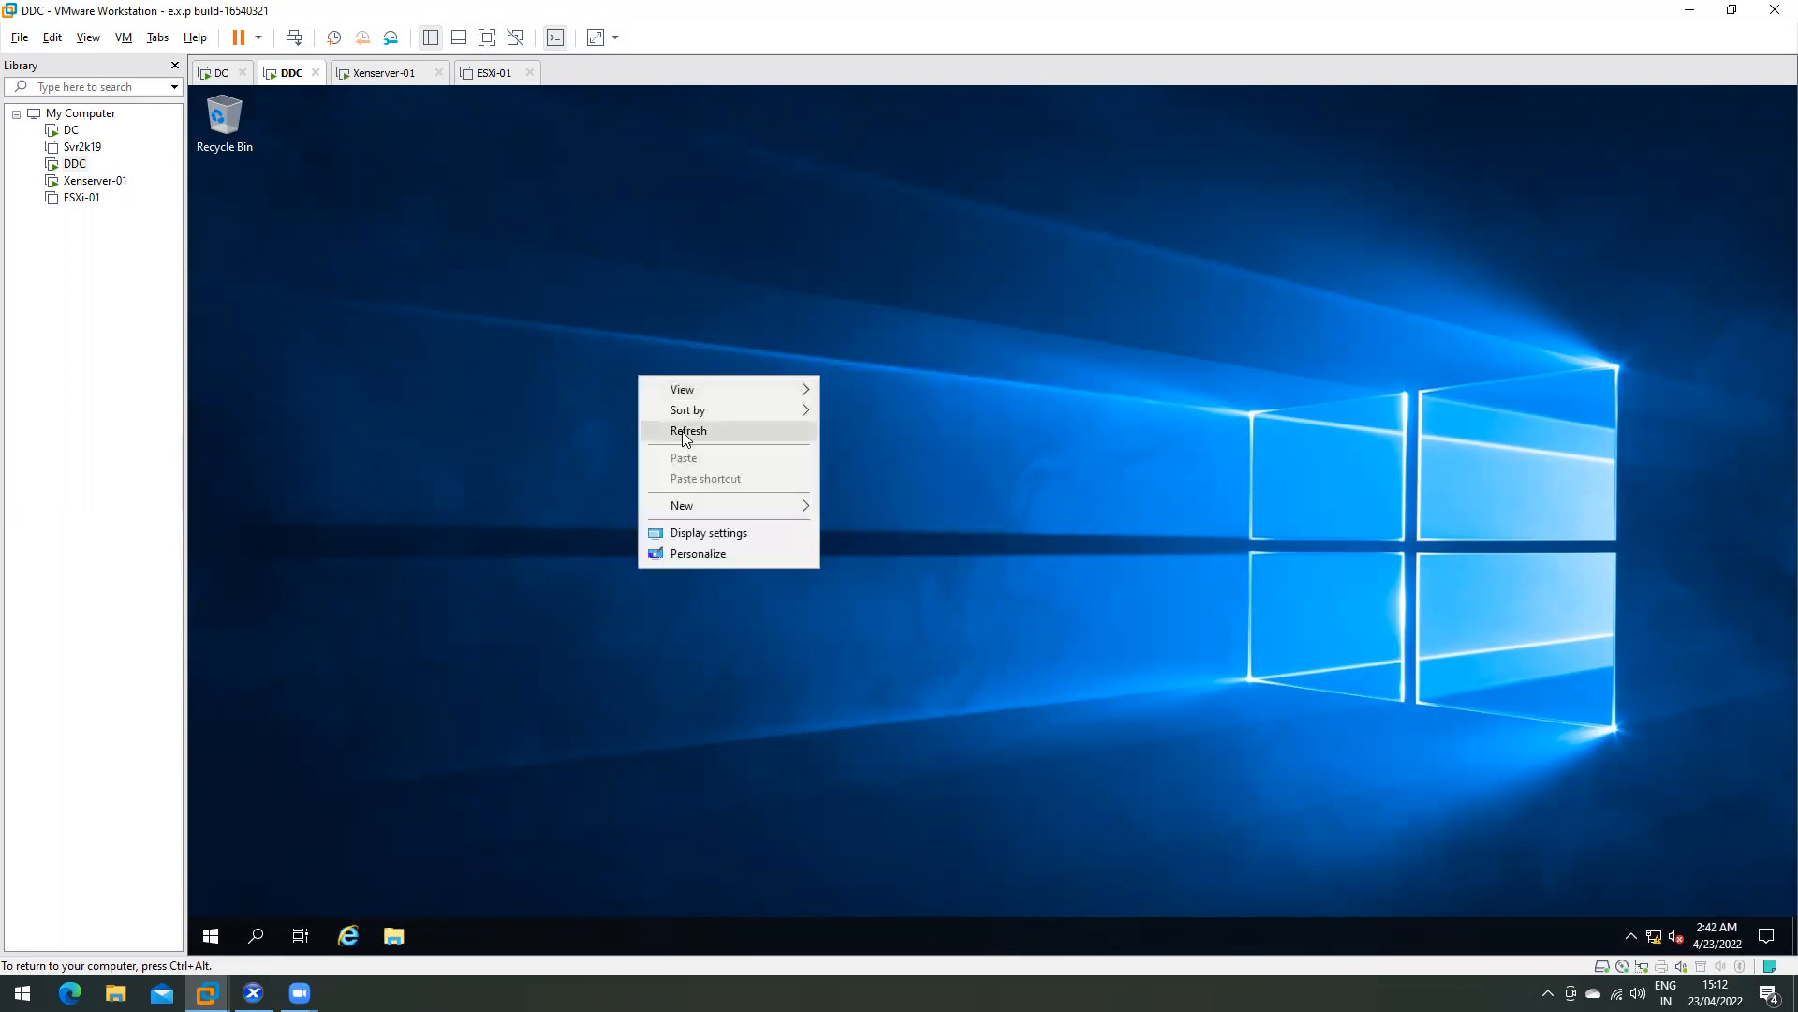
pyautogui.click(682, 439)
pyautogui.rightClick(629, 408)
pyautogui.click(673, 467)
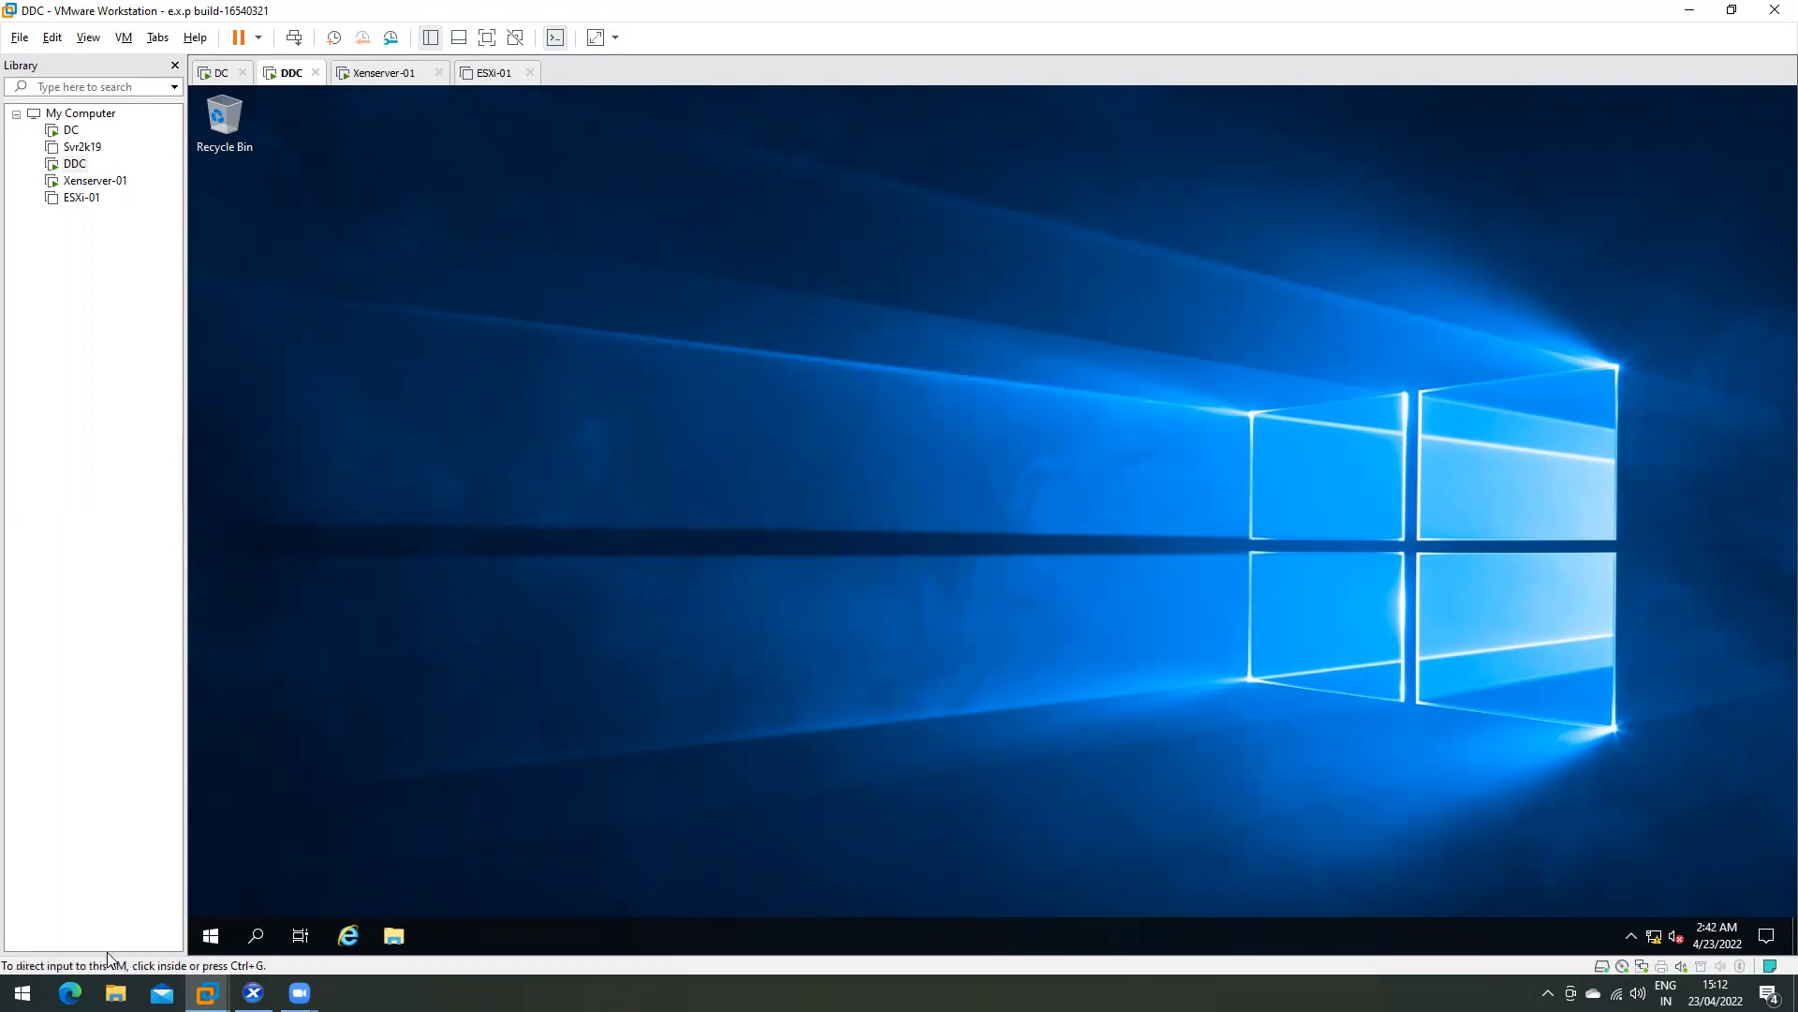
# - Launch Citrix Studio from the Citrix folder in Start and move its loading window higher
pyautogui.click(212, 936)
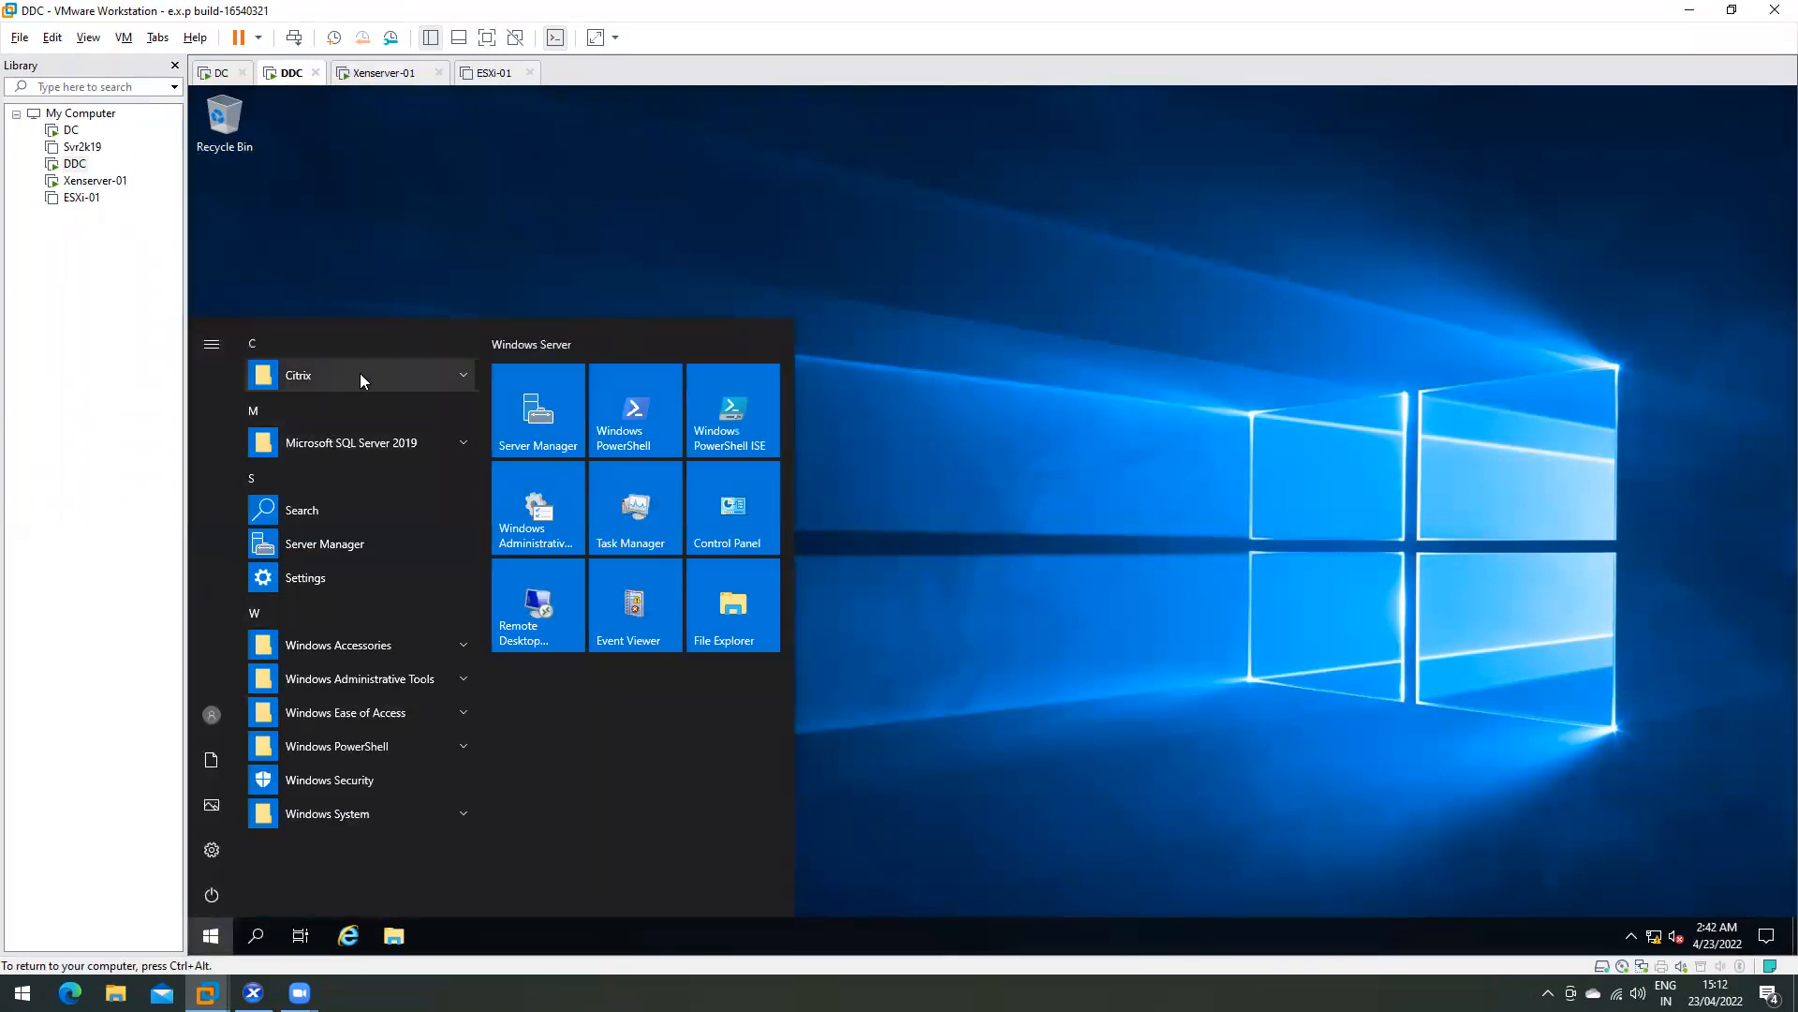
pyautogui.click(359, 375)
pyautogui.click(334, 511)
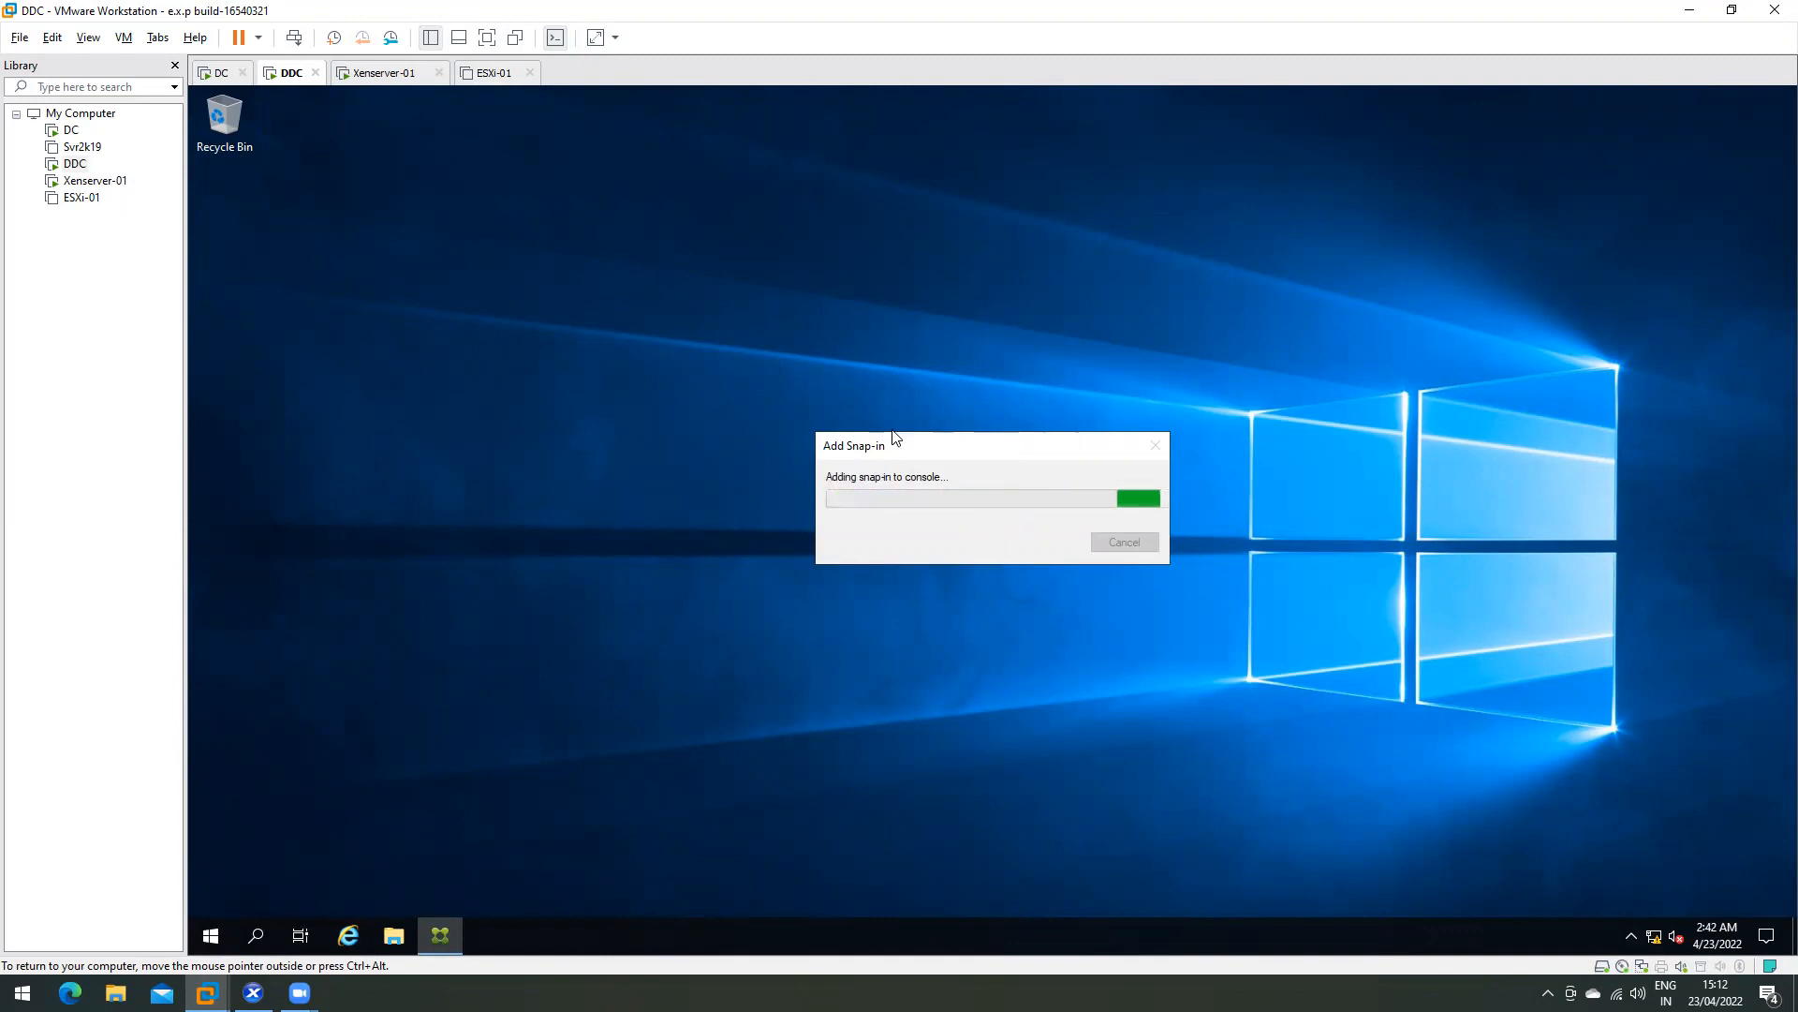
pyautogui.moveTo(960, 372); pyautogui.dragTo(961, 372)
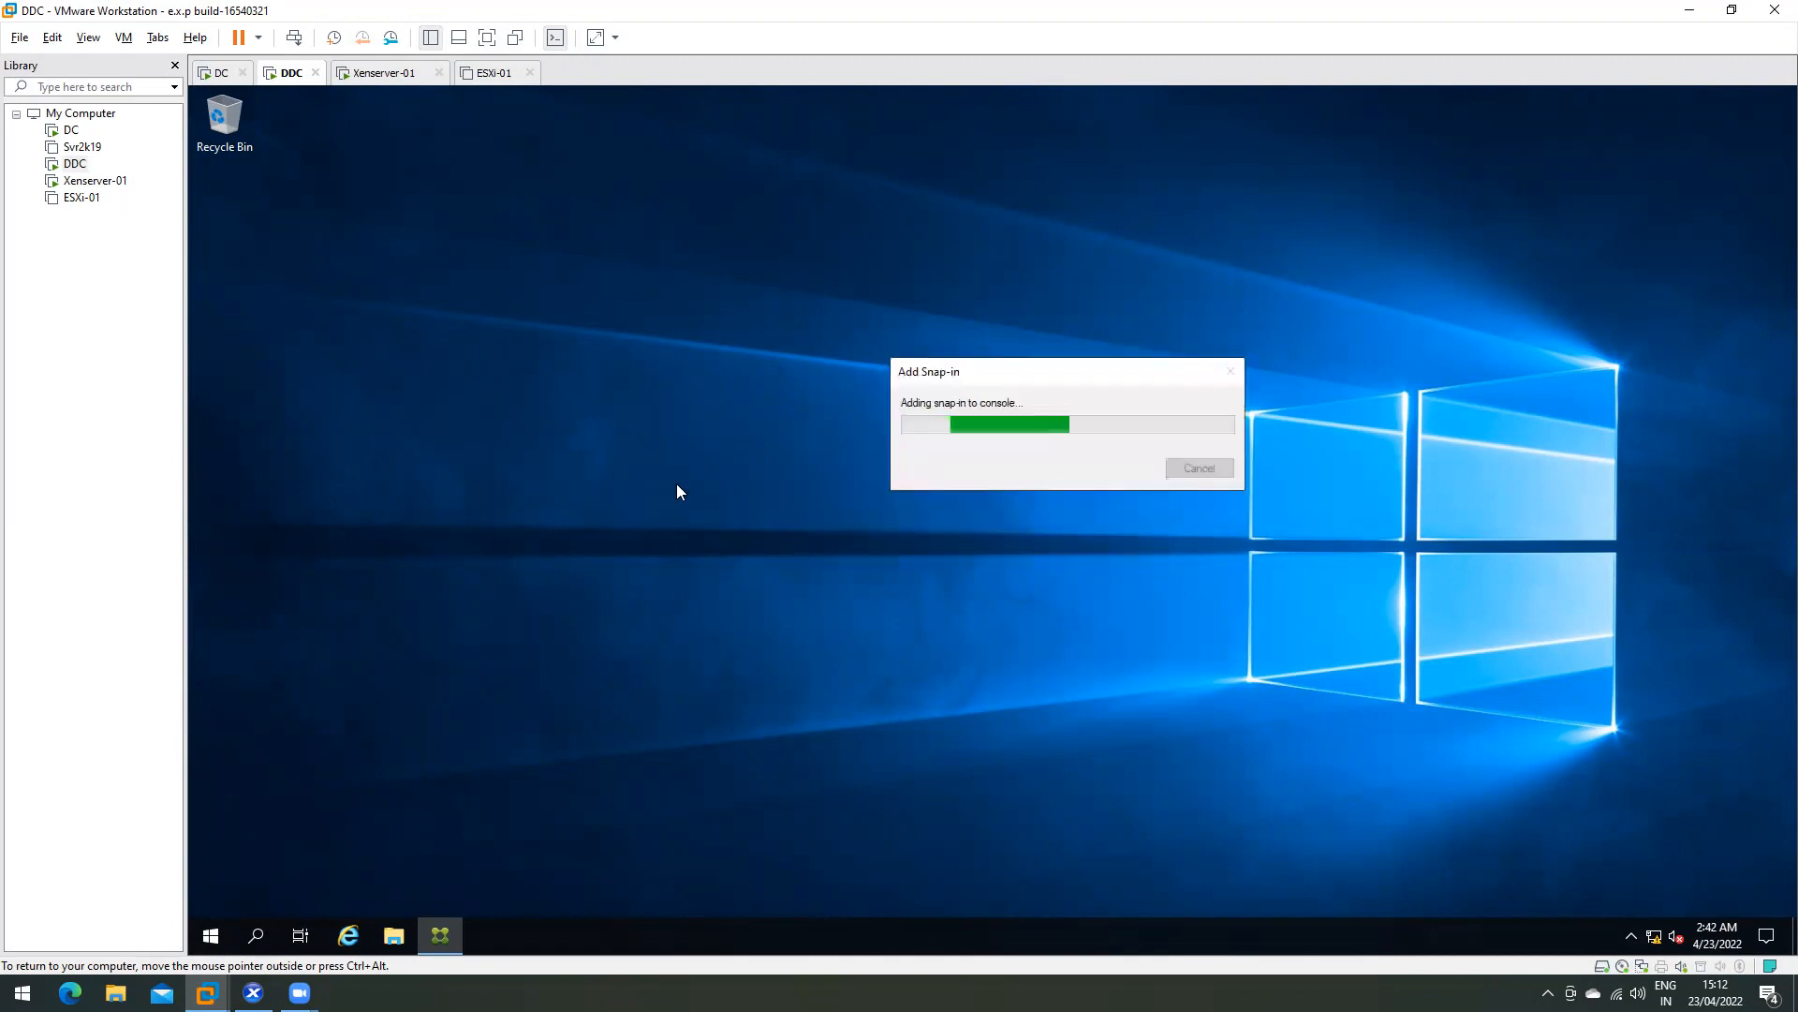
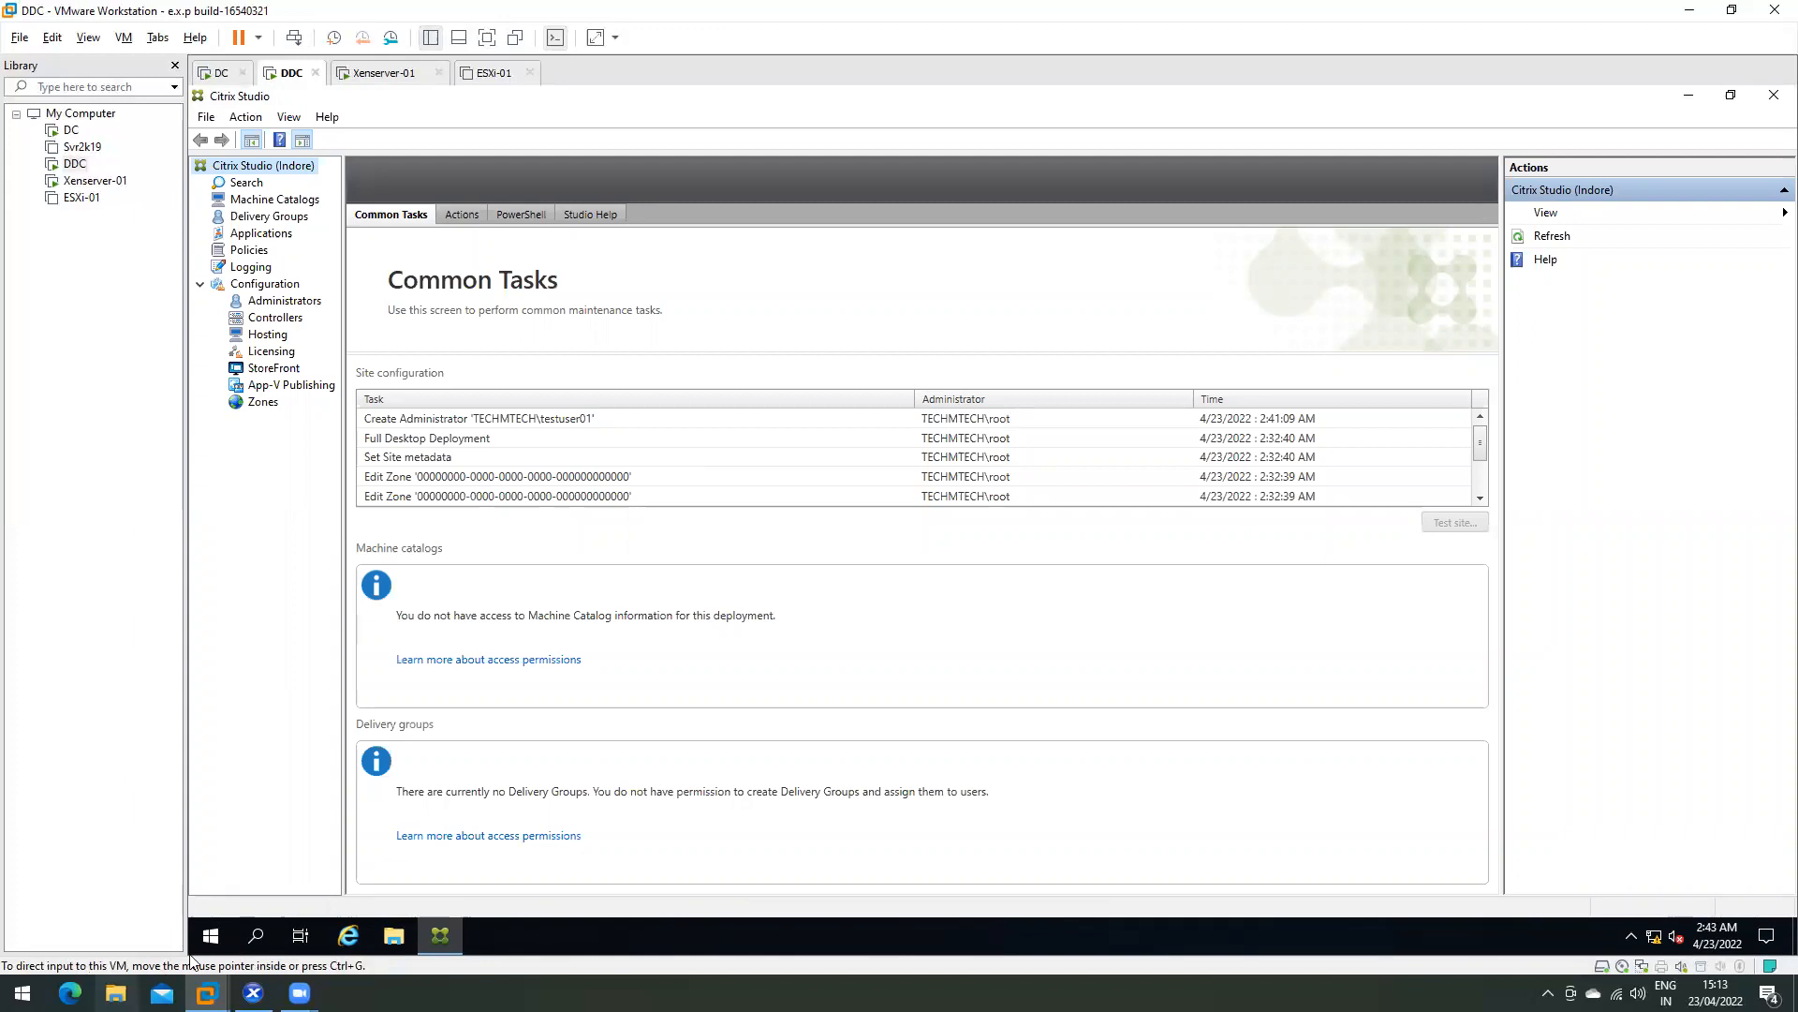
# - Dismiss the Start menu and show the Machine Catalogs page for site Indore in Citrix Studio
pyautogui.click(211, 935)
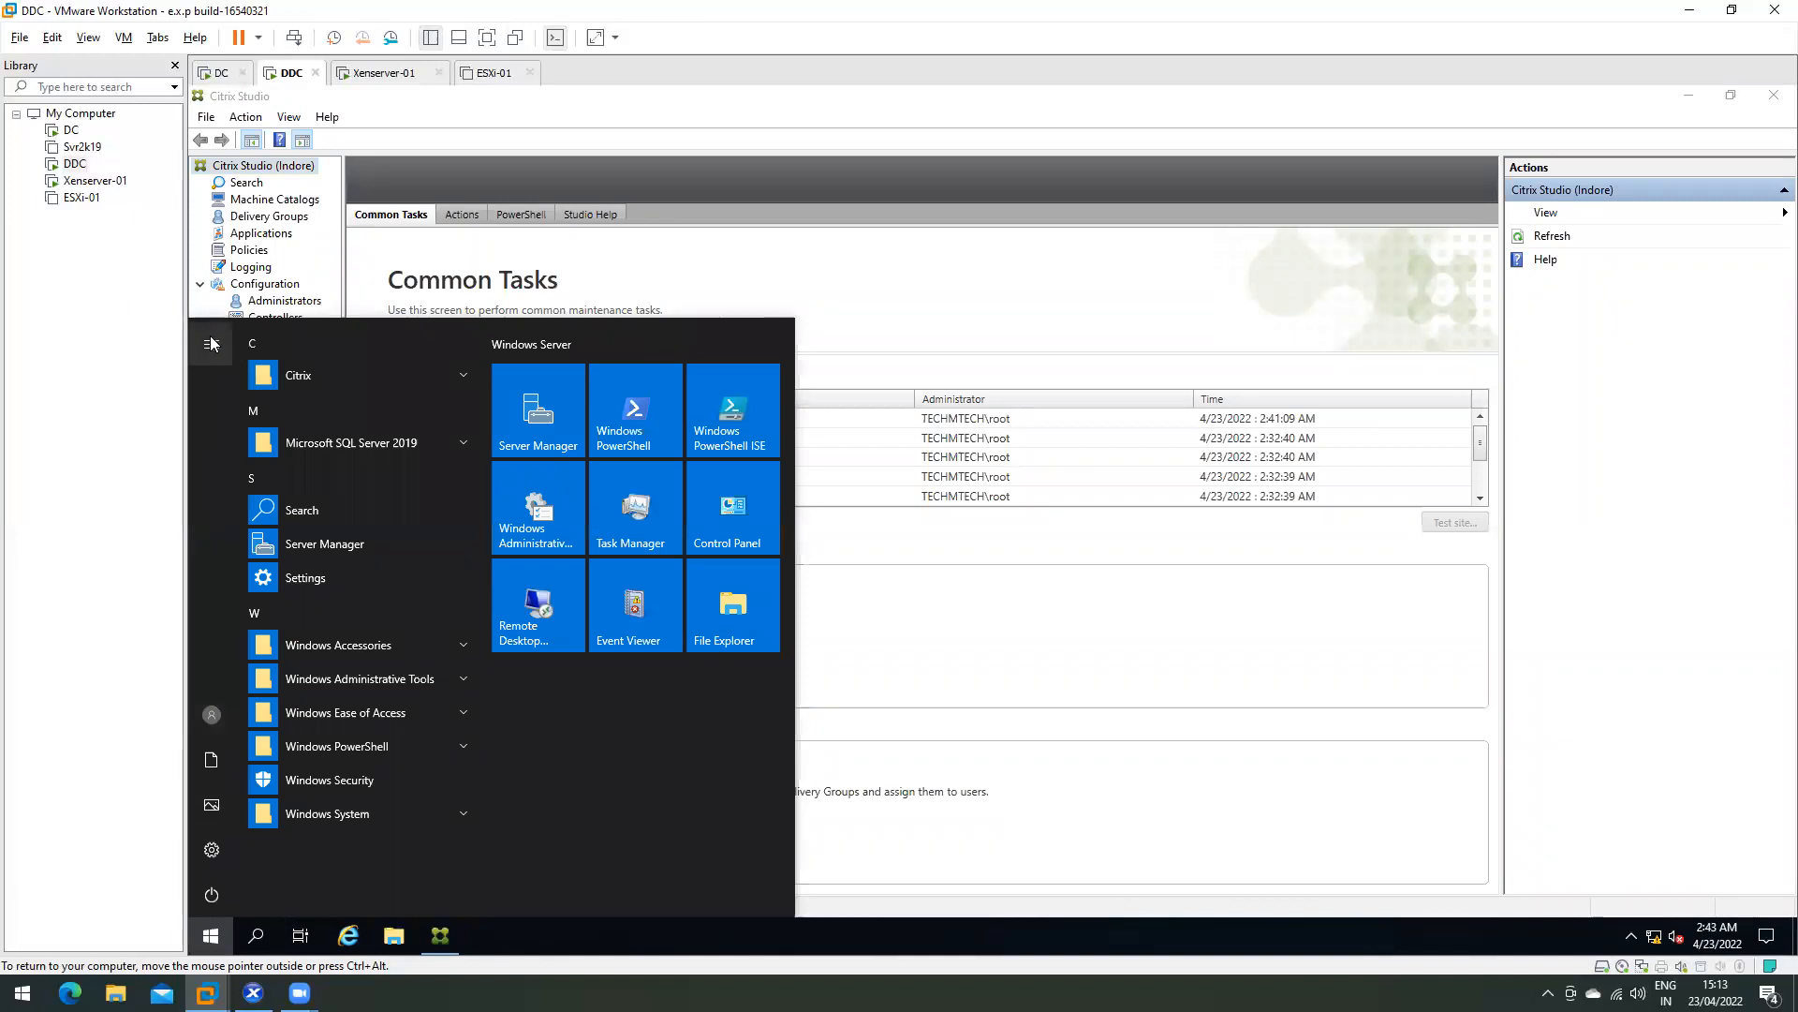
pyautogui.moveTo(265, 728)
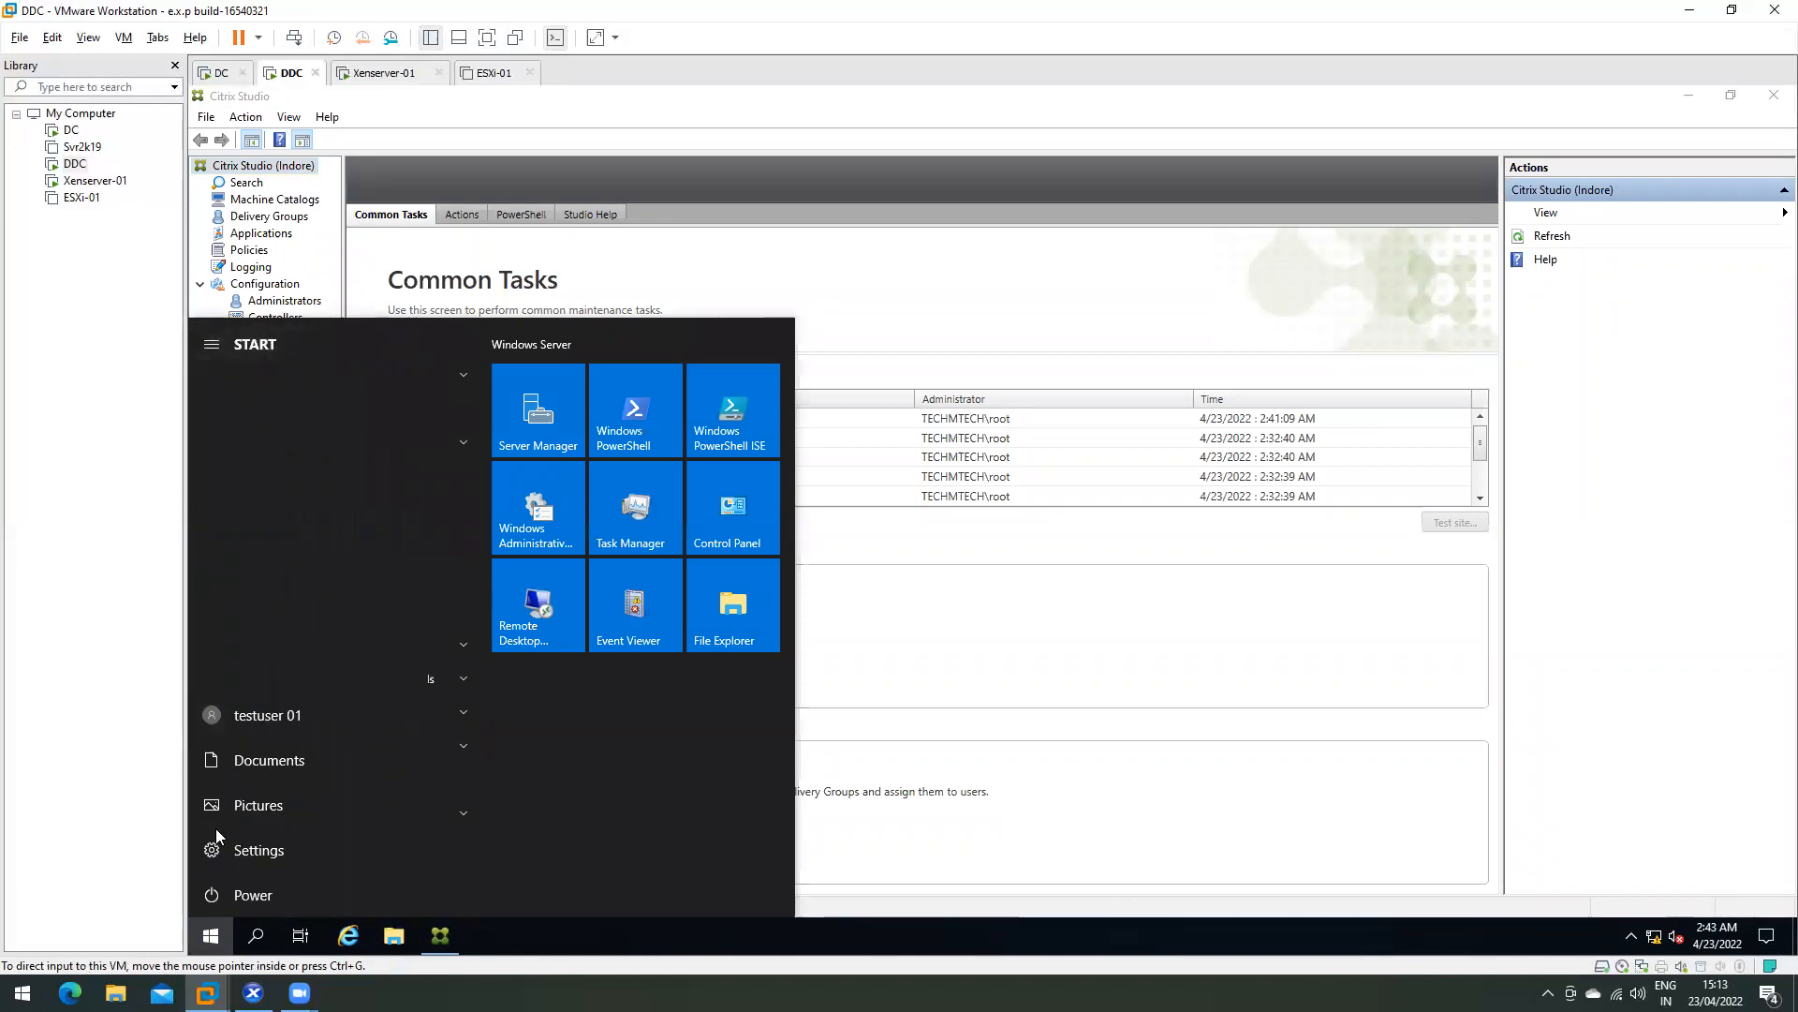
pyautogui.click(1128, 567)
pyautogui.click(295, 202)
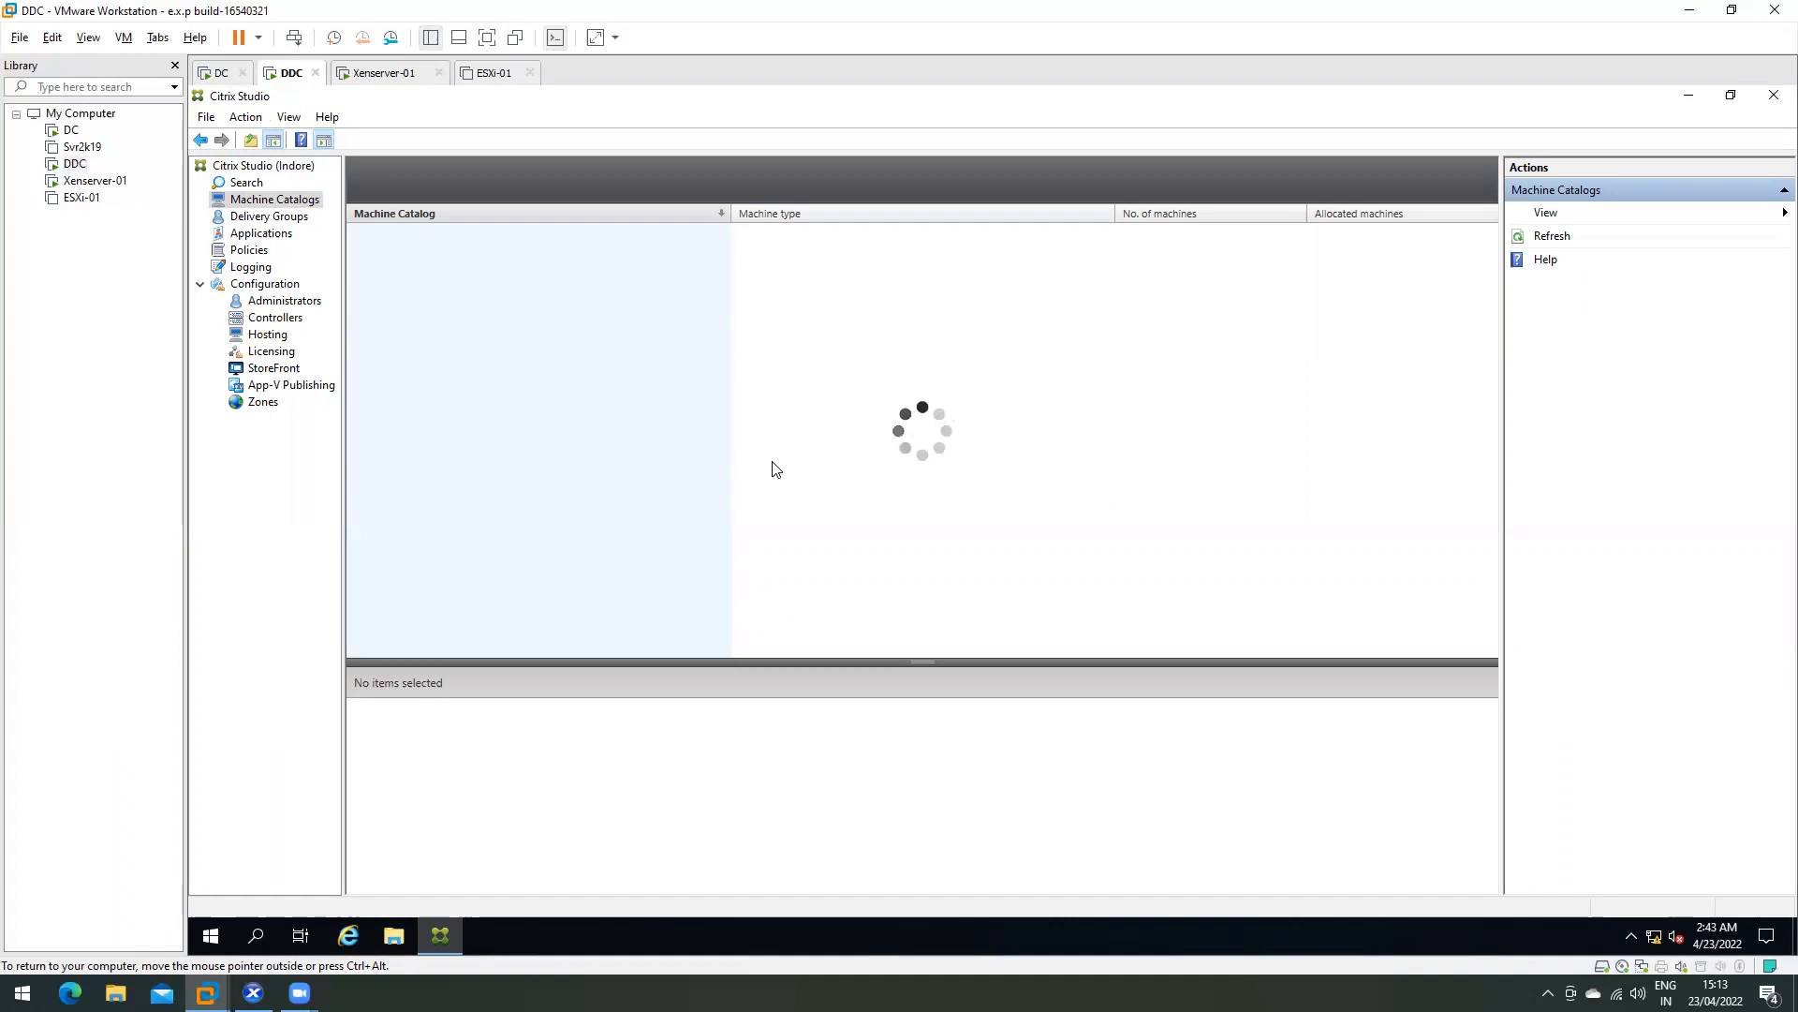
# - Check the host's processes sorted by CPU usage in Task Manager, then close it
pyautogui.rightClick(751, 995)
pyautogui.click(797, 903)
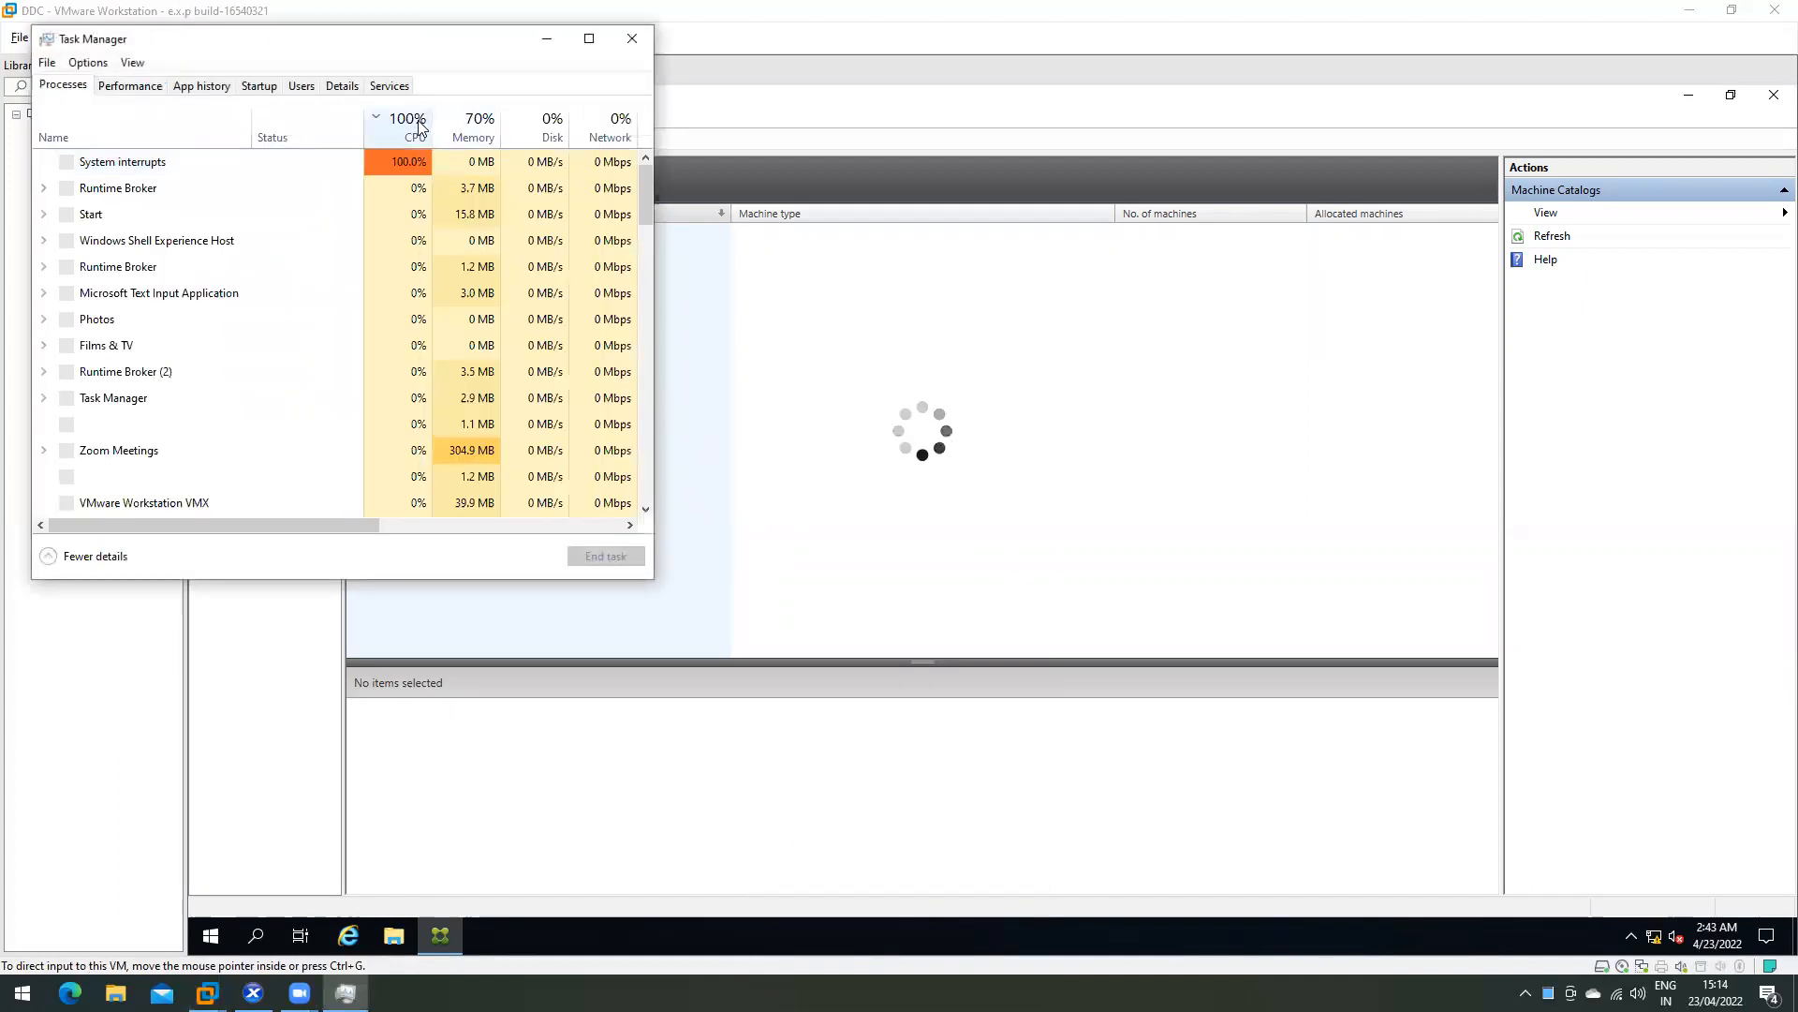
pyautogui.click(417, 128)
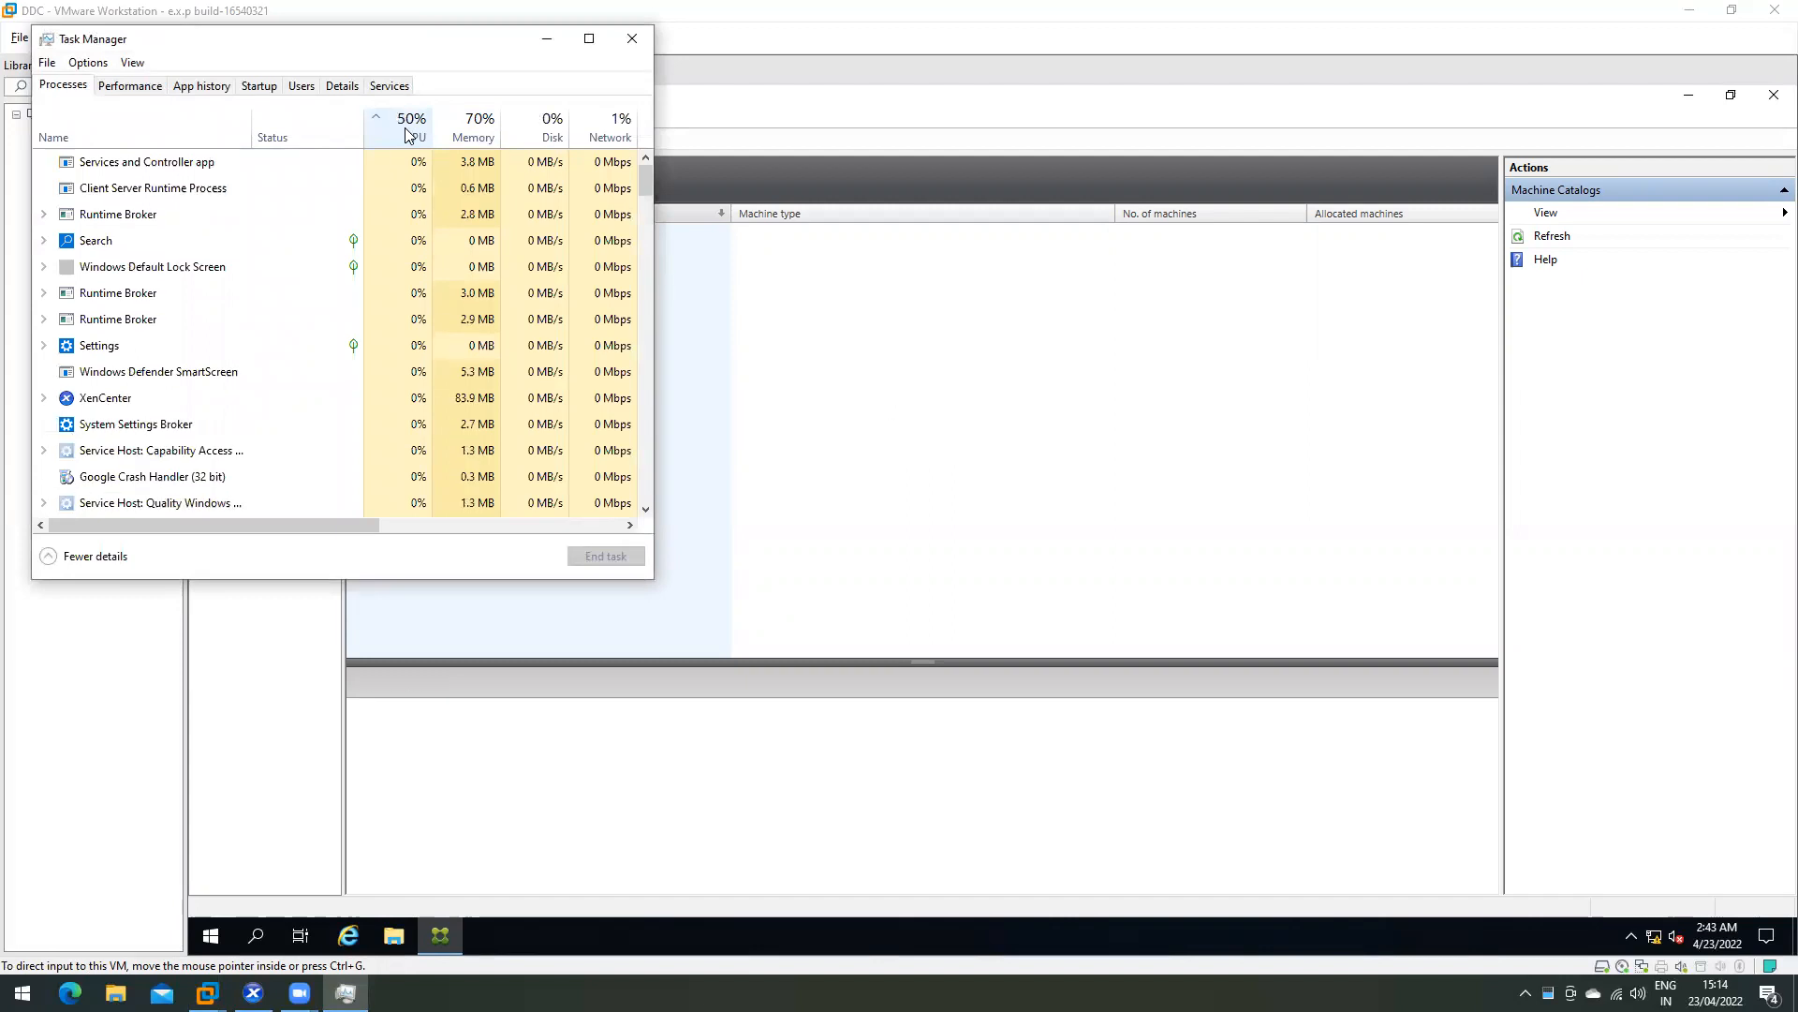
pyautogui.click(631, 38)
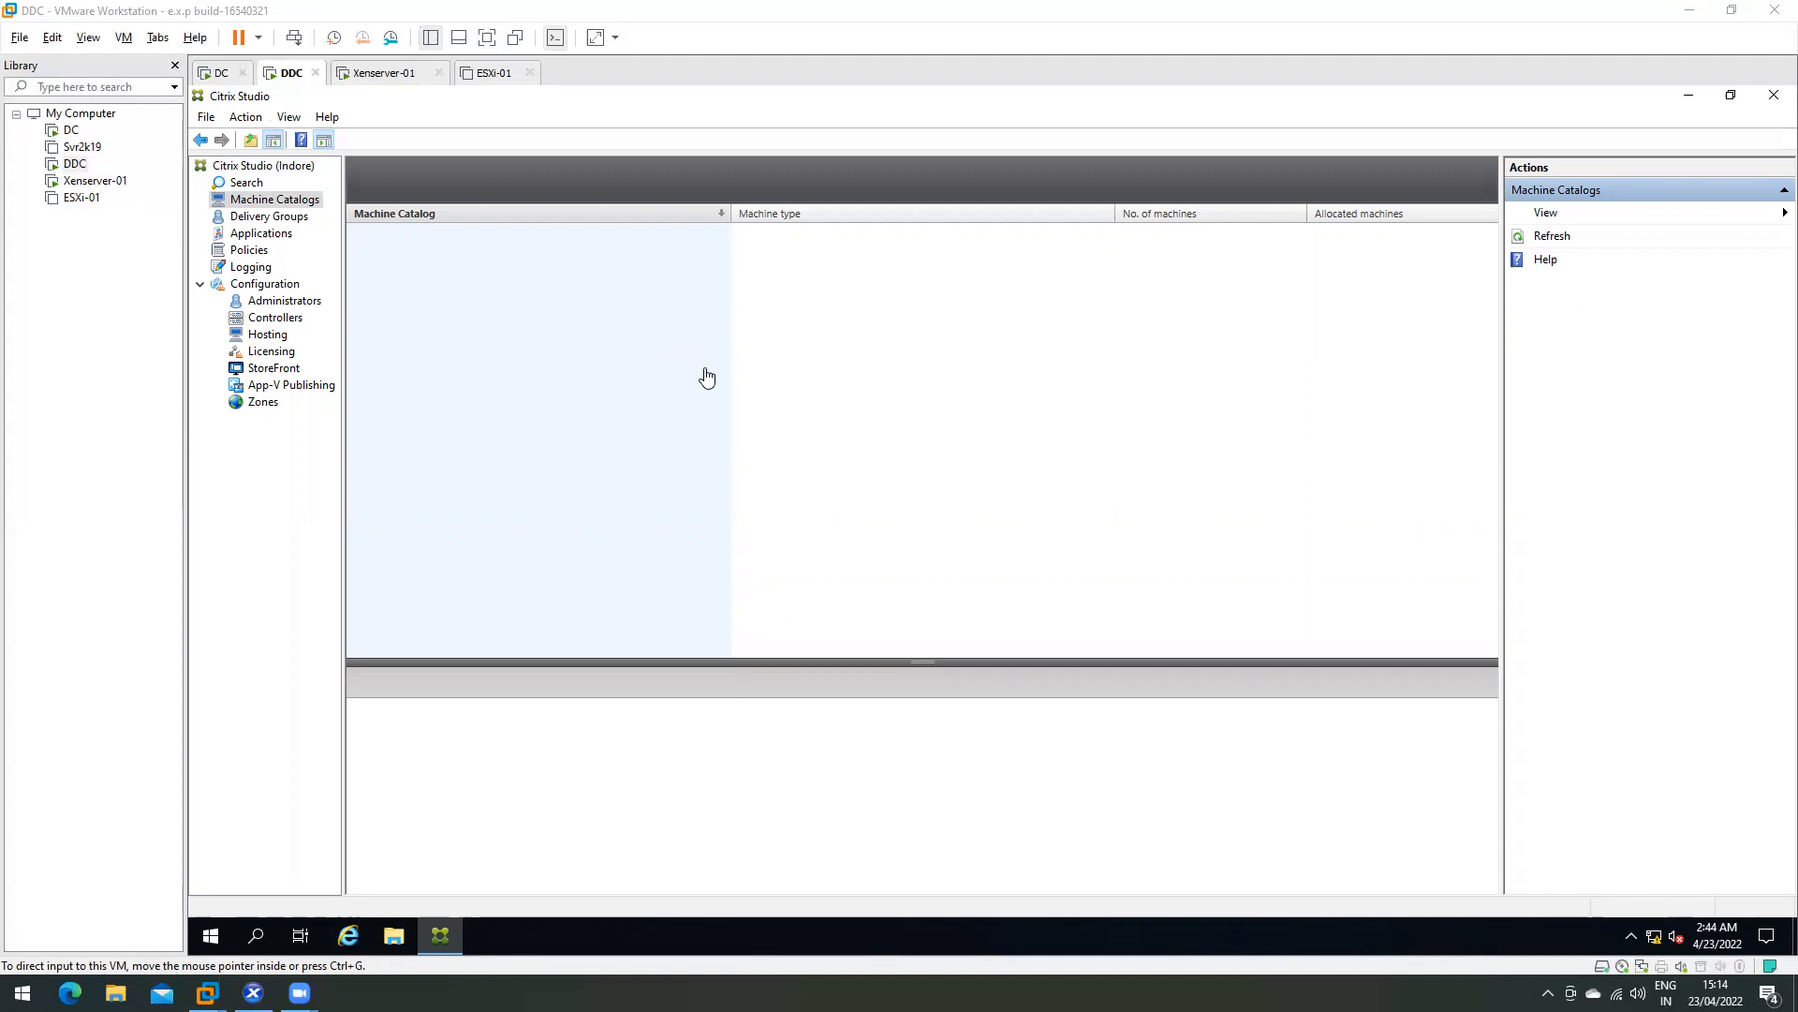
# - Refresh the Machine Catalogs list, then browse Delivery Groups, Applications and Policies
pyautogui.click(289, 208)
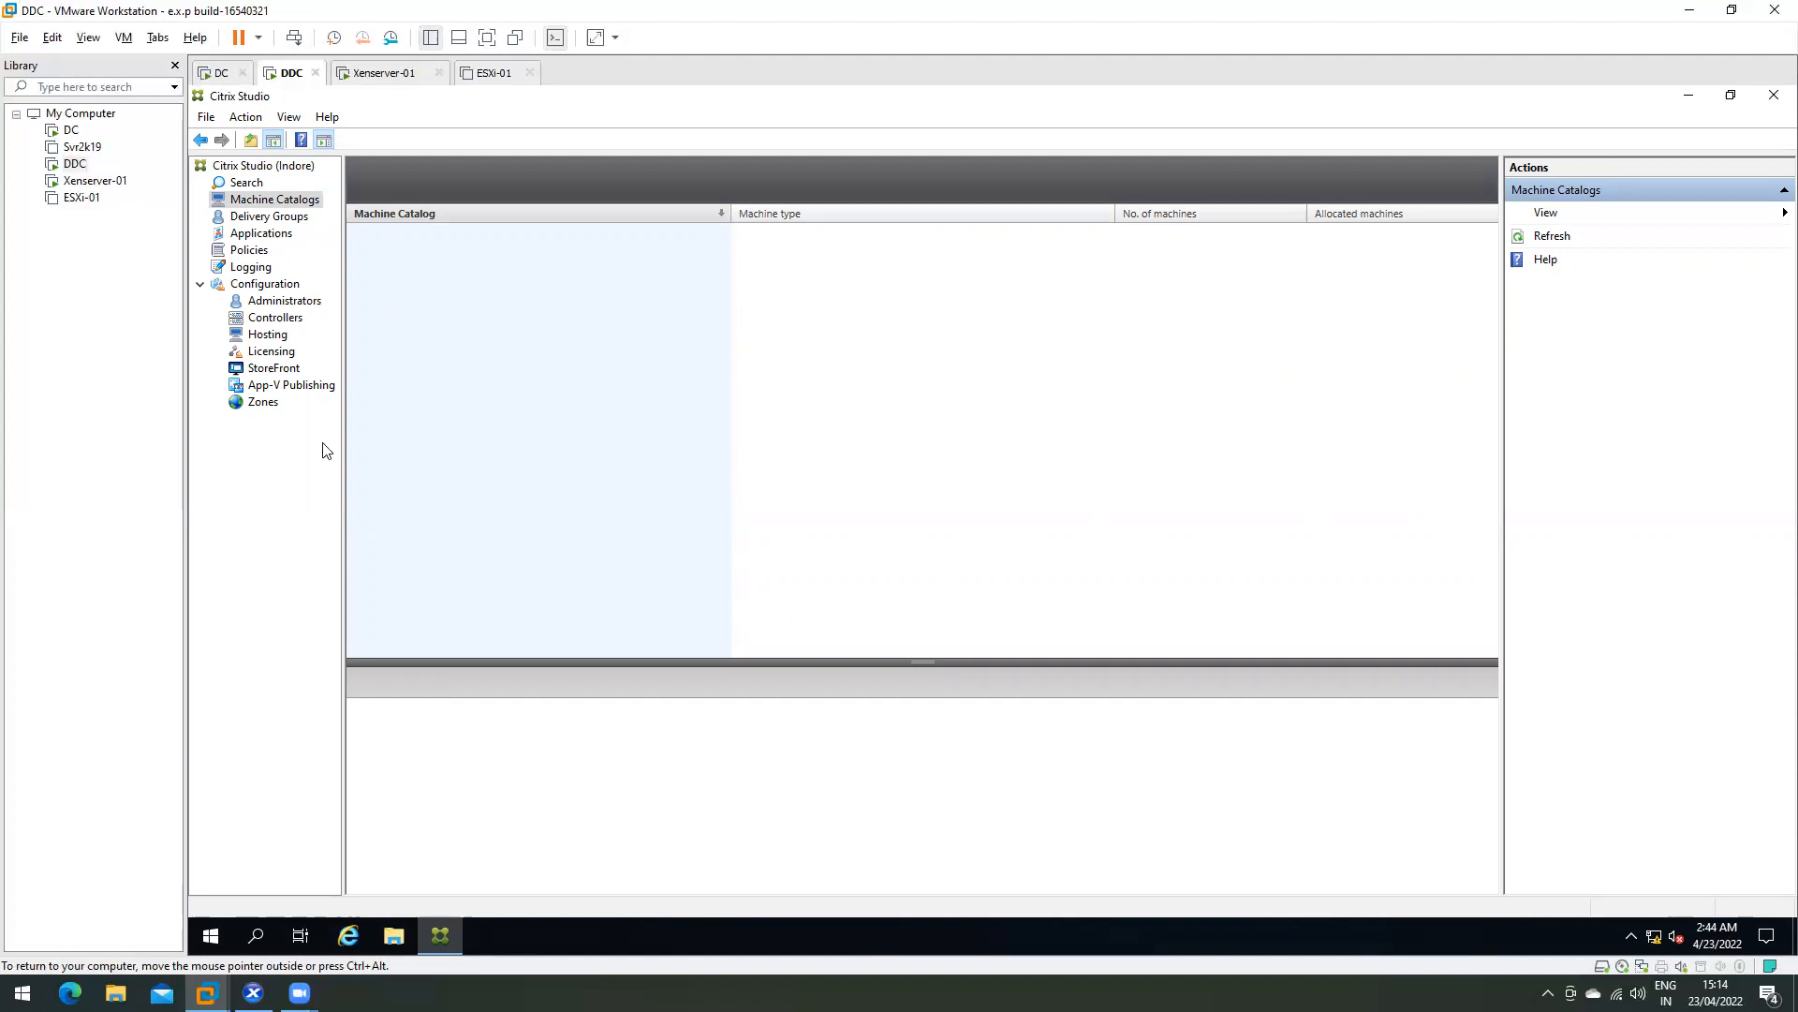
pyautogui.click(1773, 214)
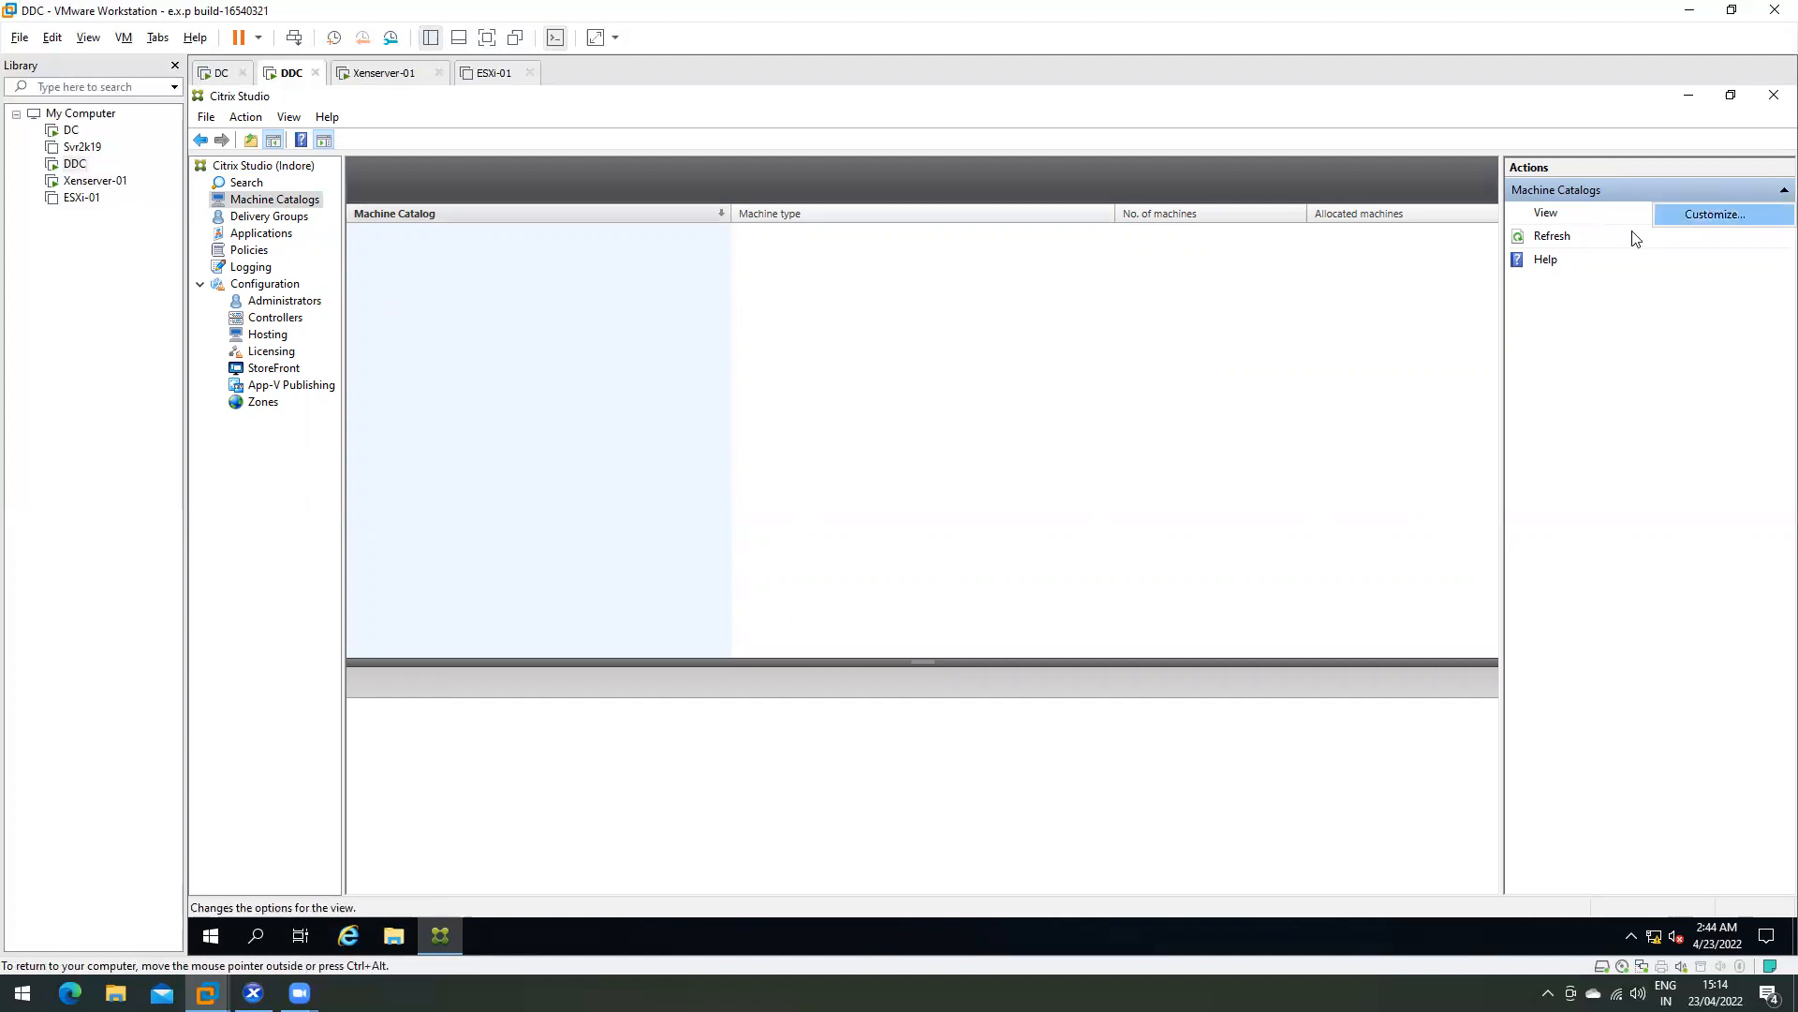
pyautogui.click(1554, 237)
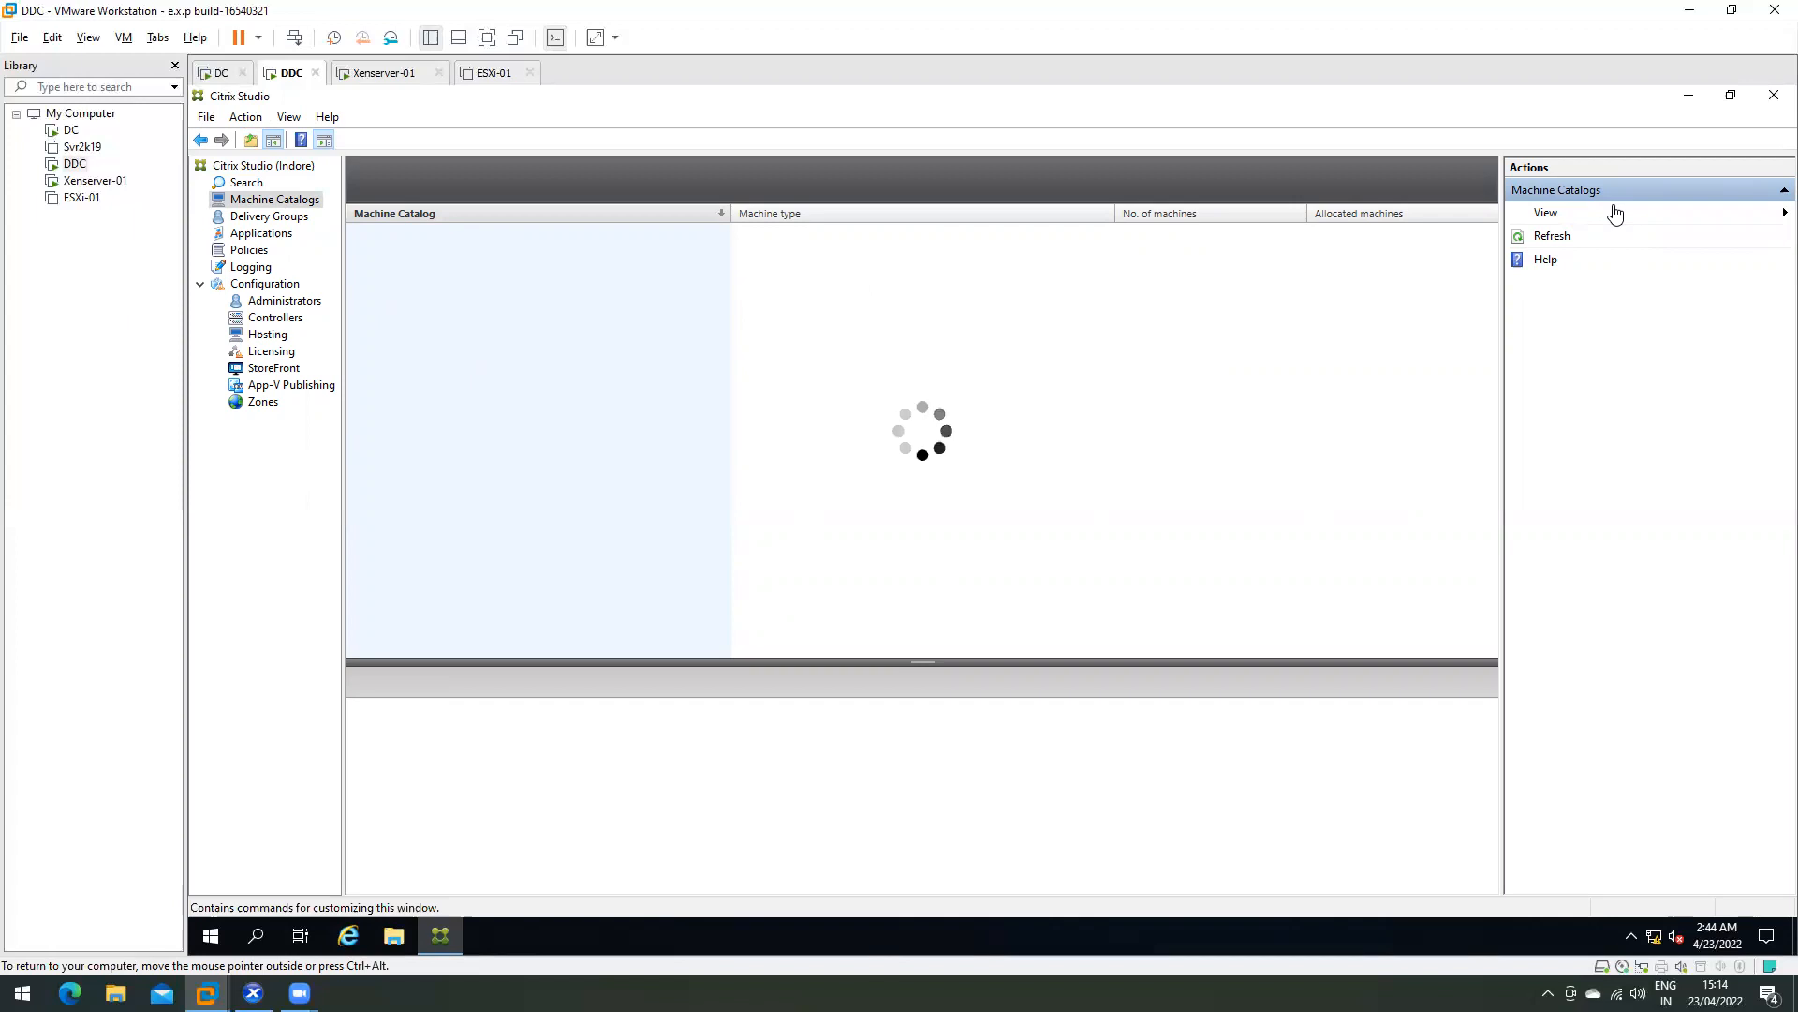
pyautogui.click(258, 218)
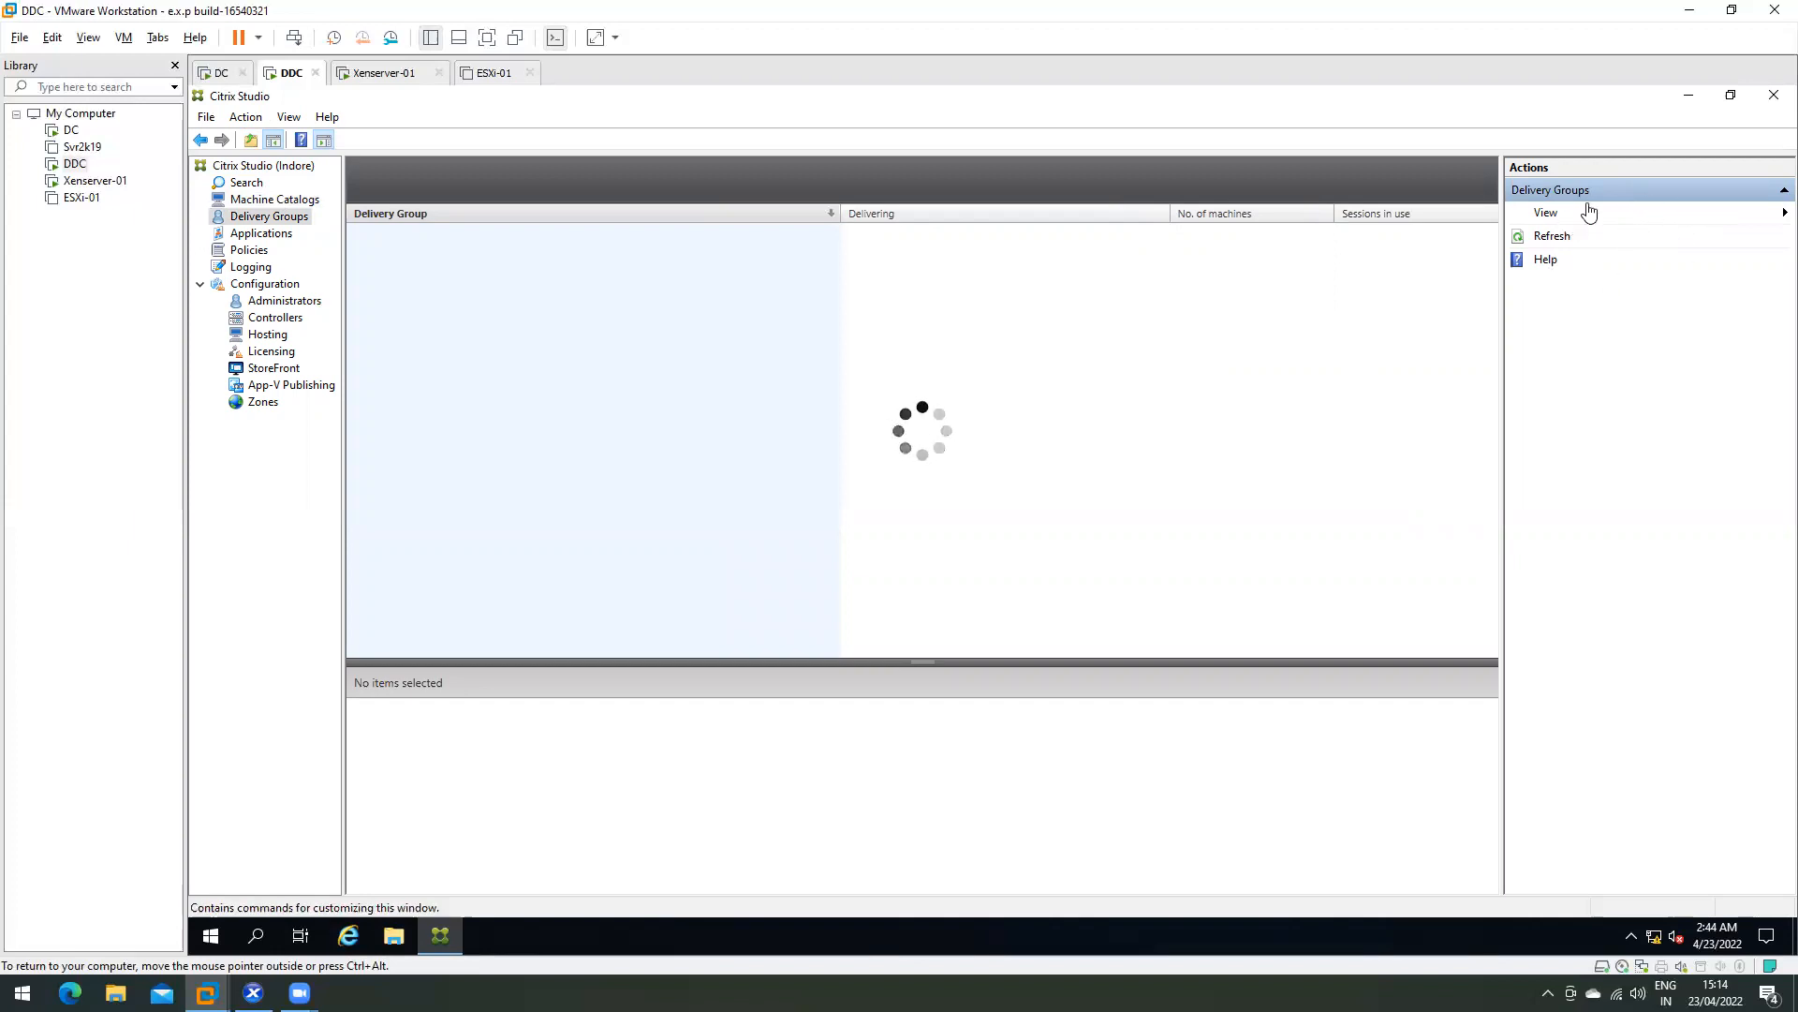
pyautogui.click(251, 234)
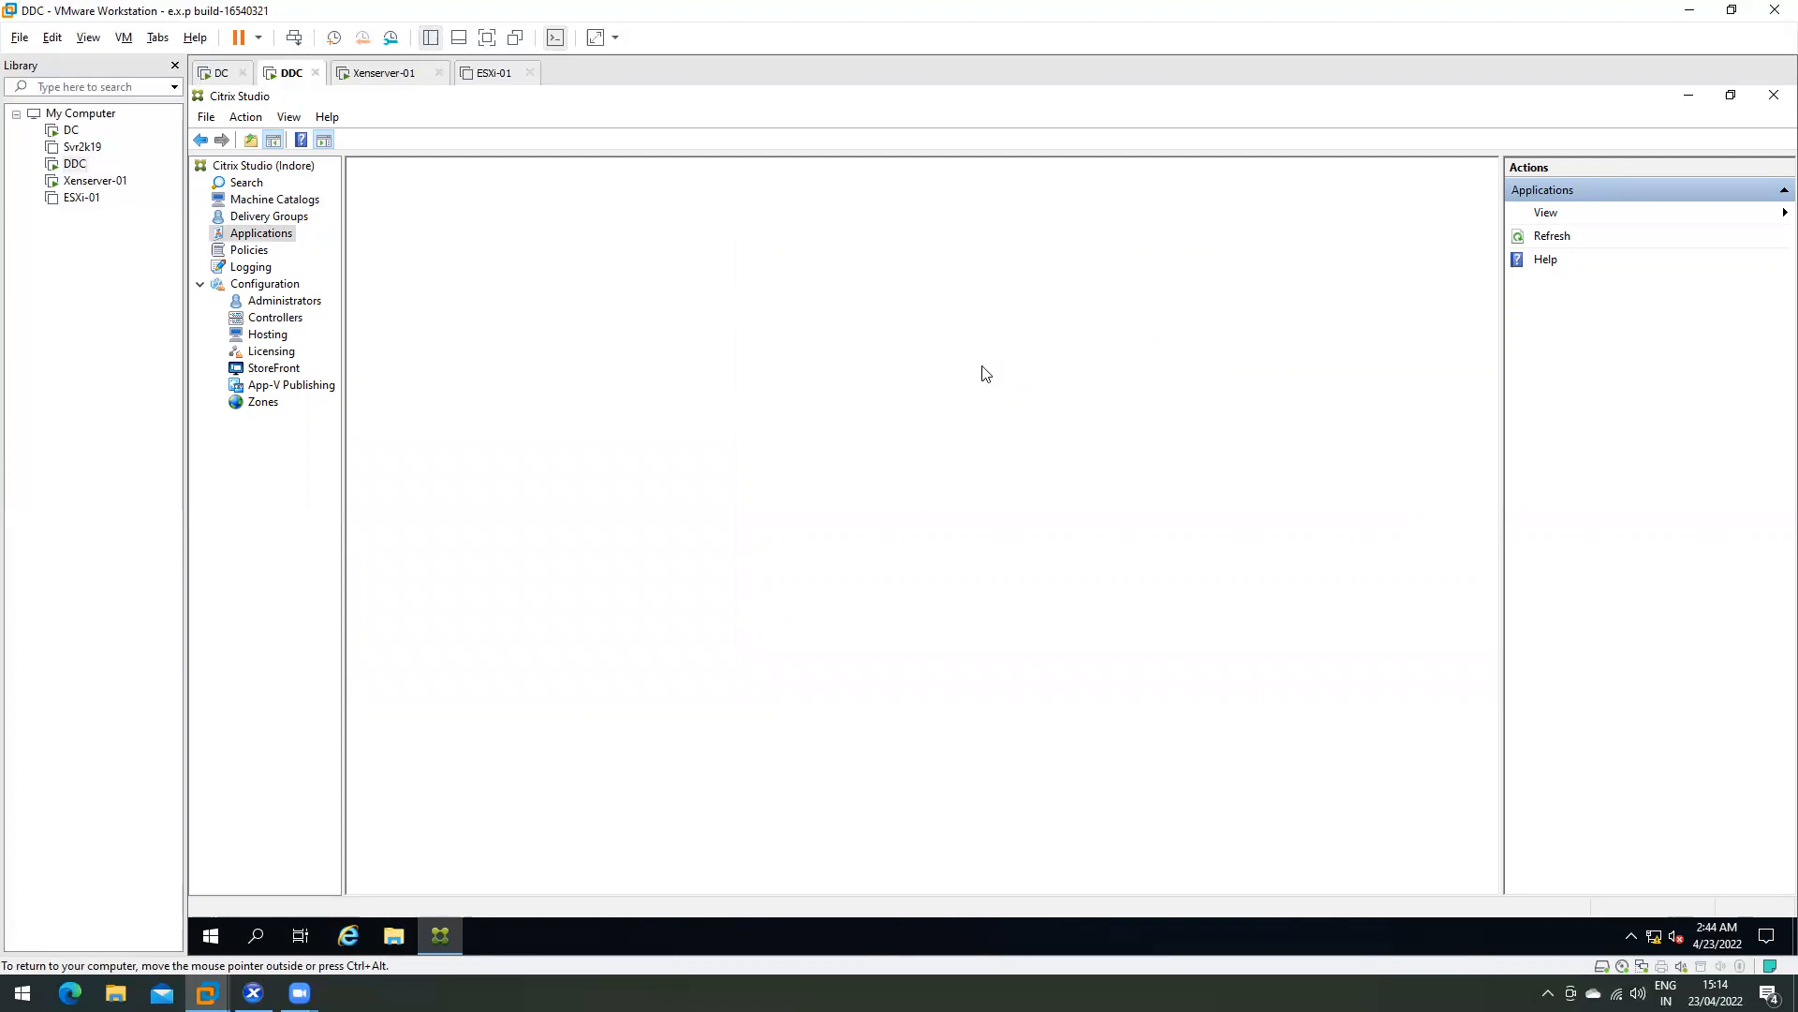
pyautogui.click(250, 250)
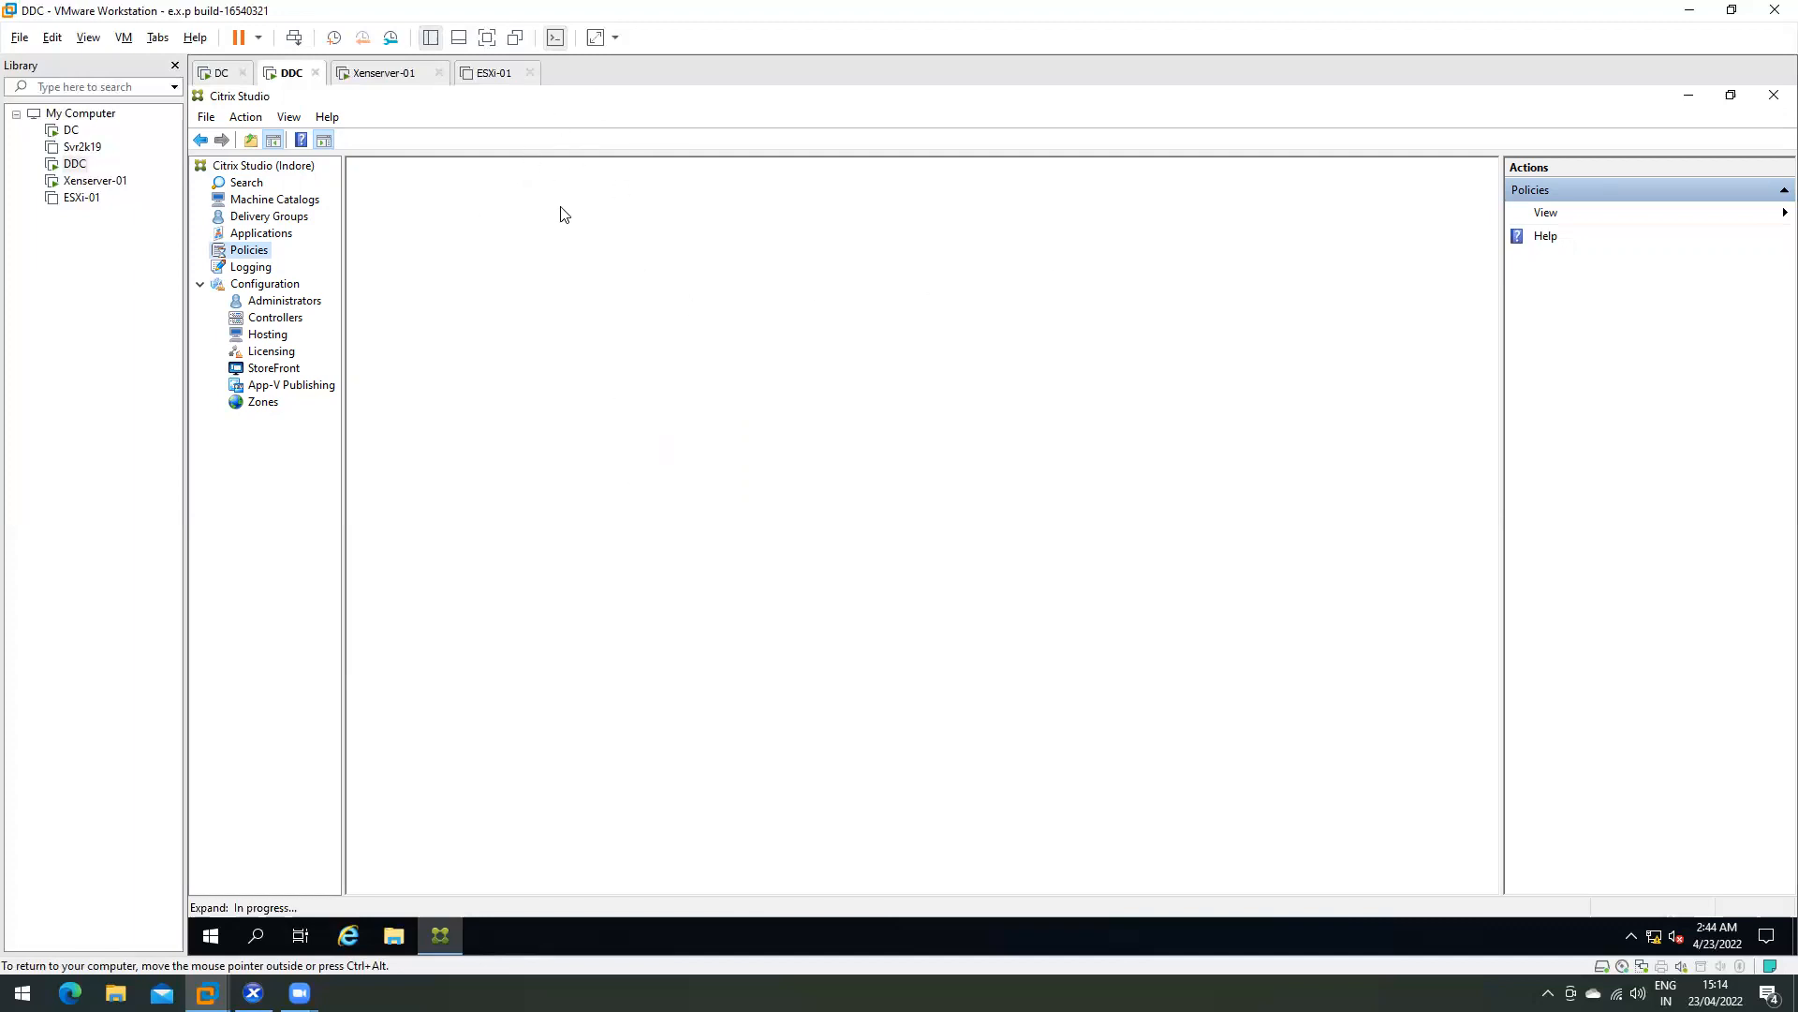
# - Review Task Manager's Performance, App history, Users, Details and Services tabs
pyautogui.rightClick(570, 995)
pyautogui.click(626, 908)
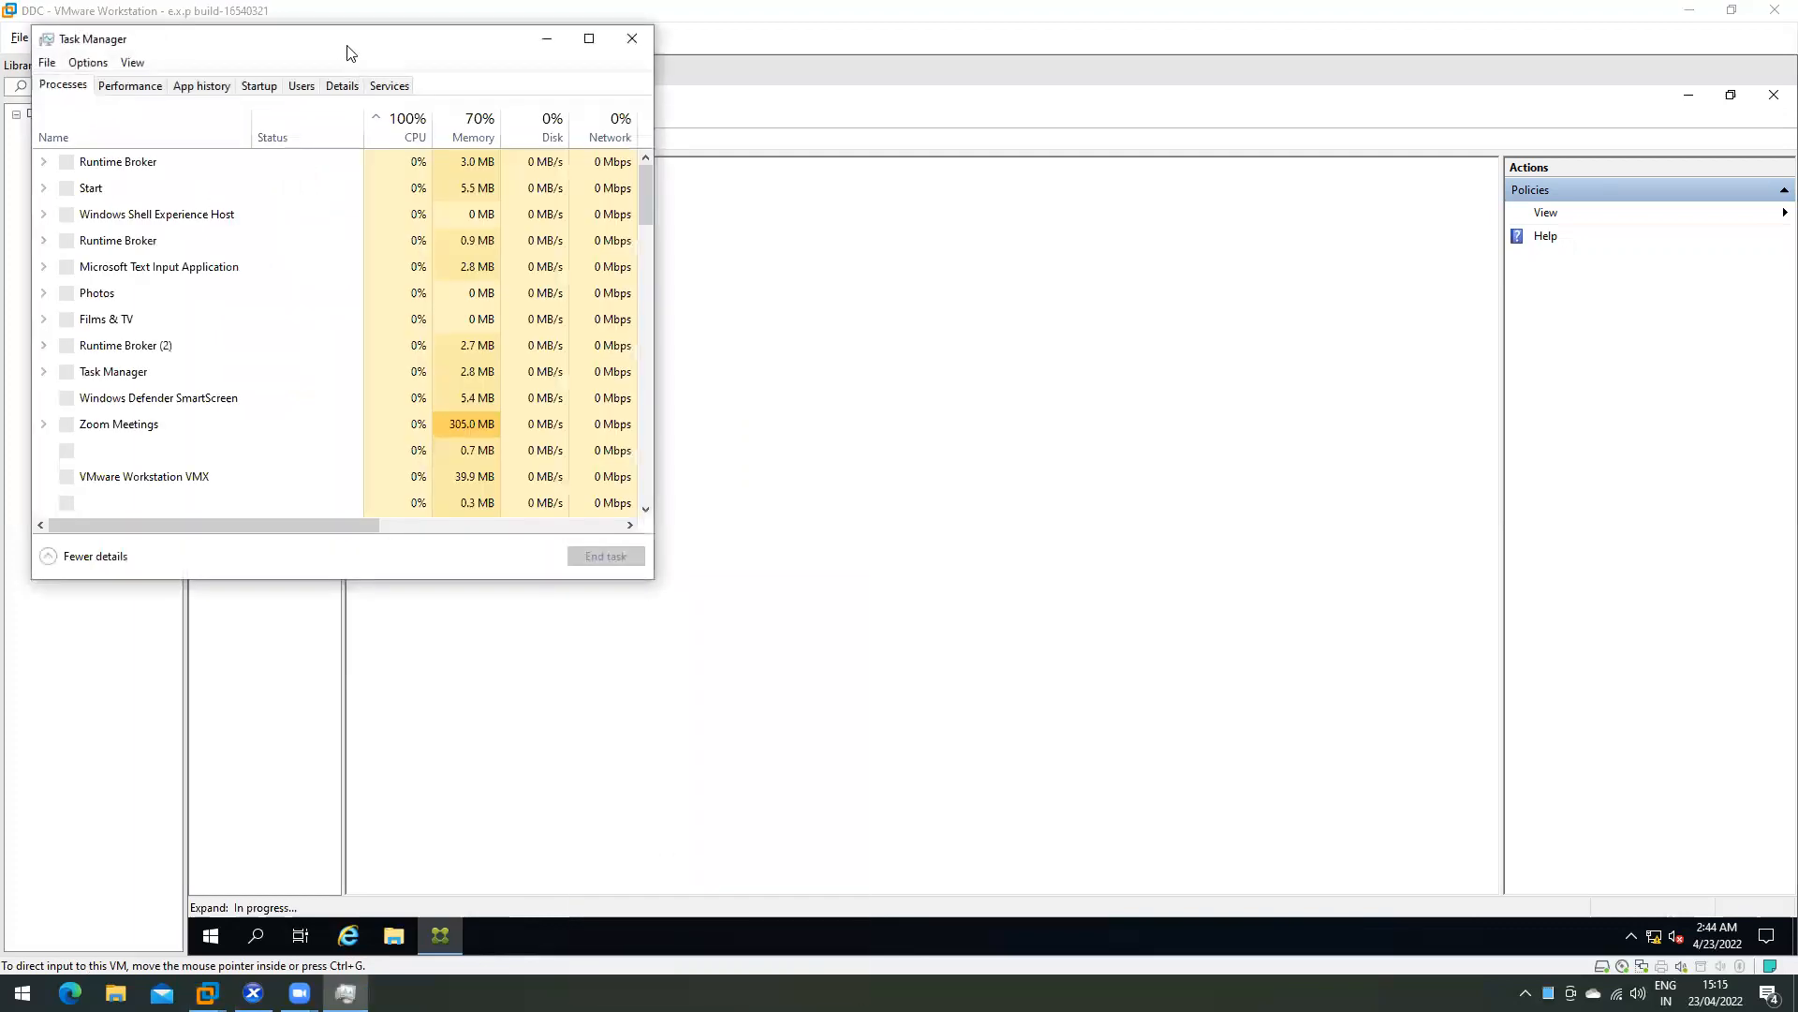
pyautogui.moveTo(346, 51); pyautogui.dragTo(1065, 219)
pyautogui.click(849, 253)
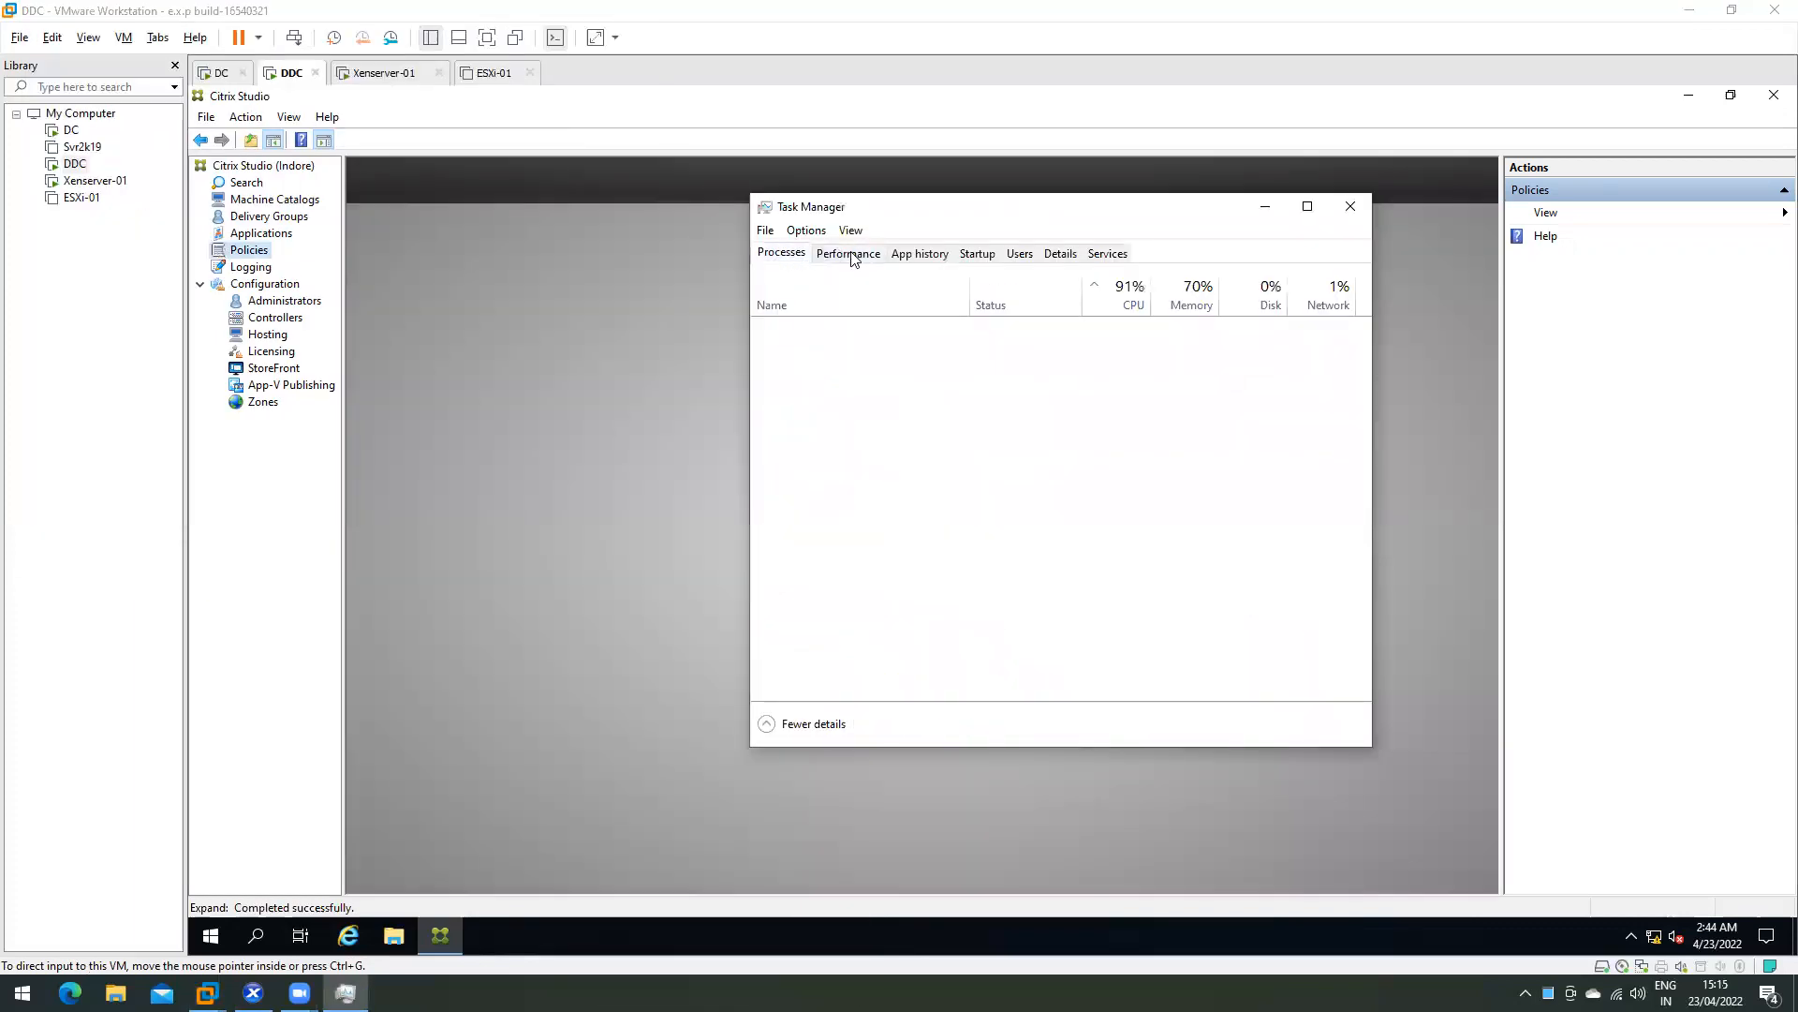
pyautogui.click(932, 254)
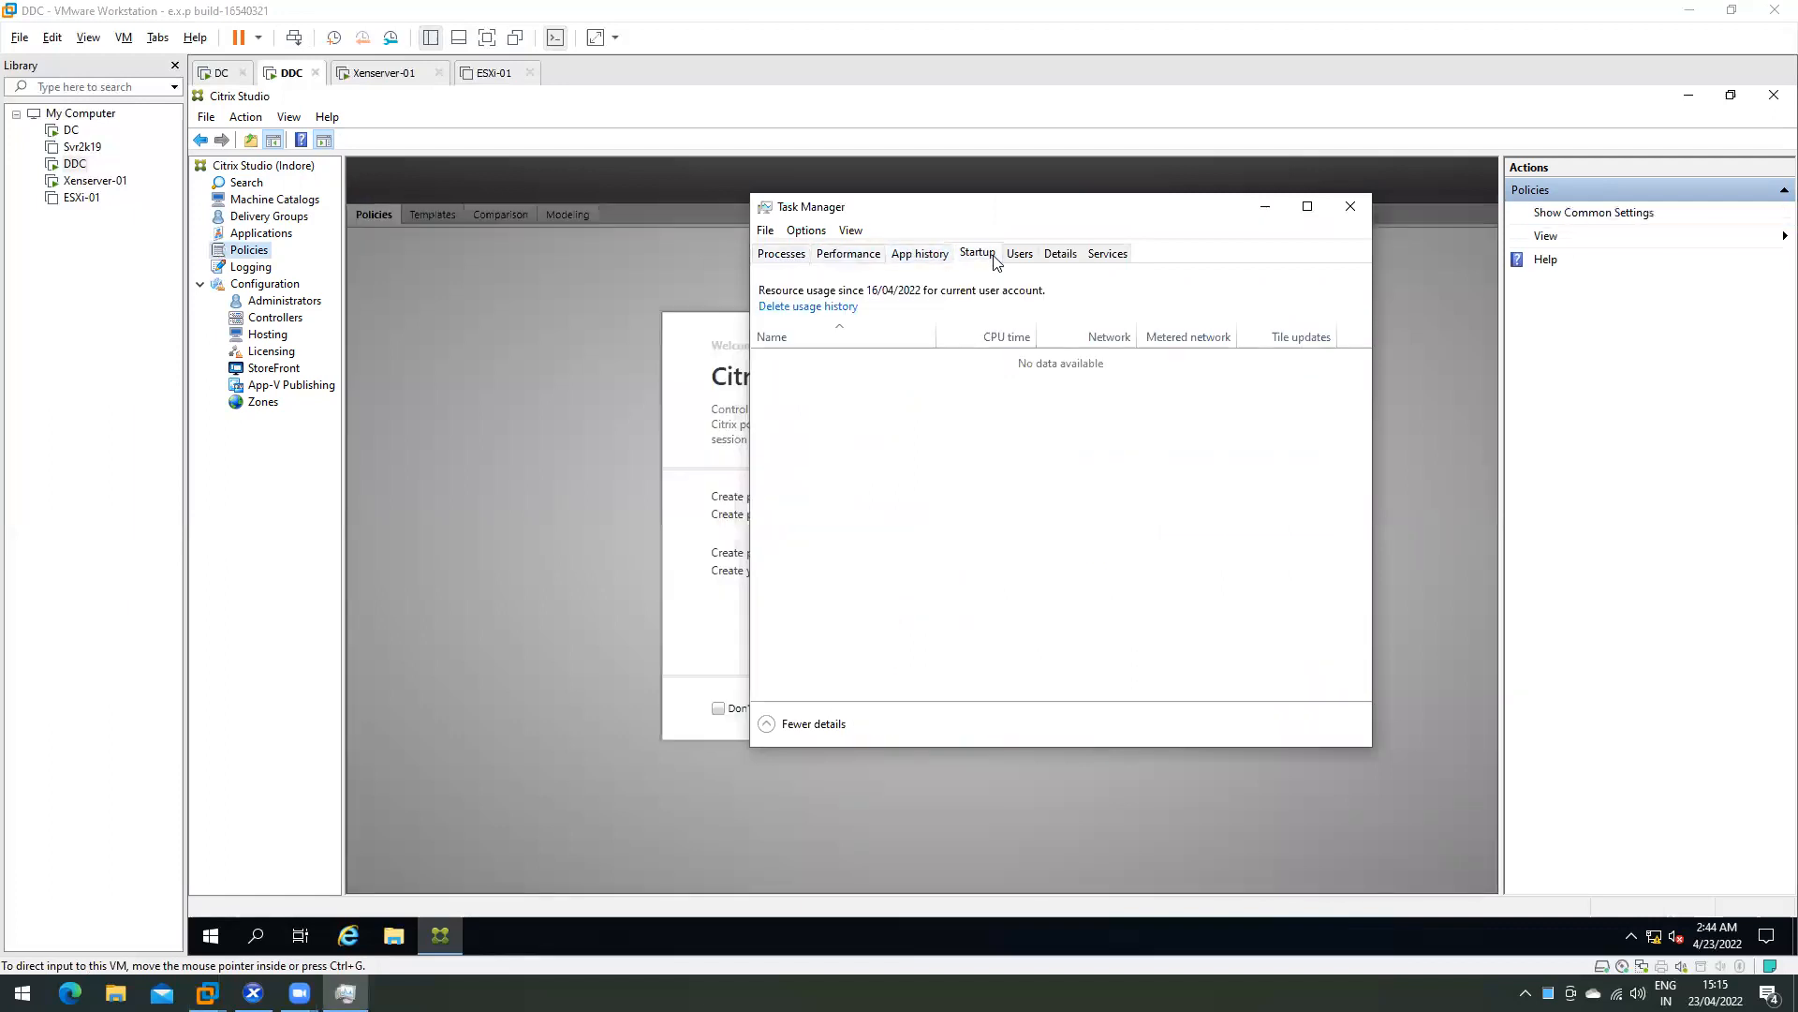
pyautogui.click(1020, 253)
pyautogui.click(1060, 254)
pyautogui.click(1108, 254)
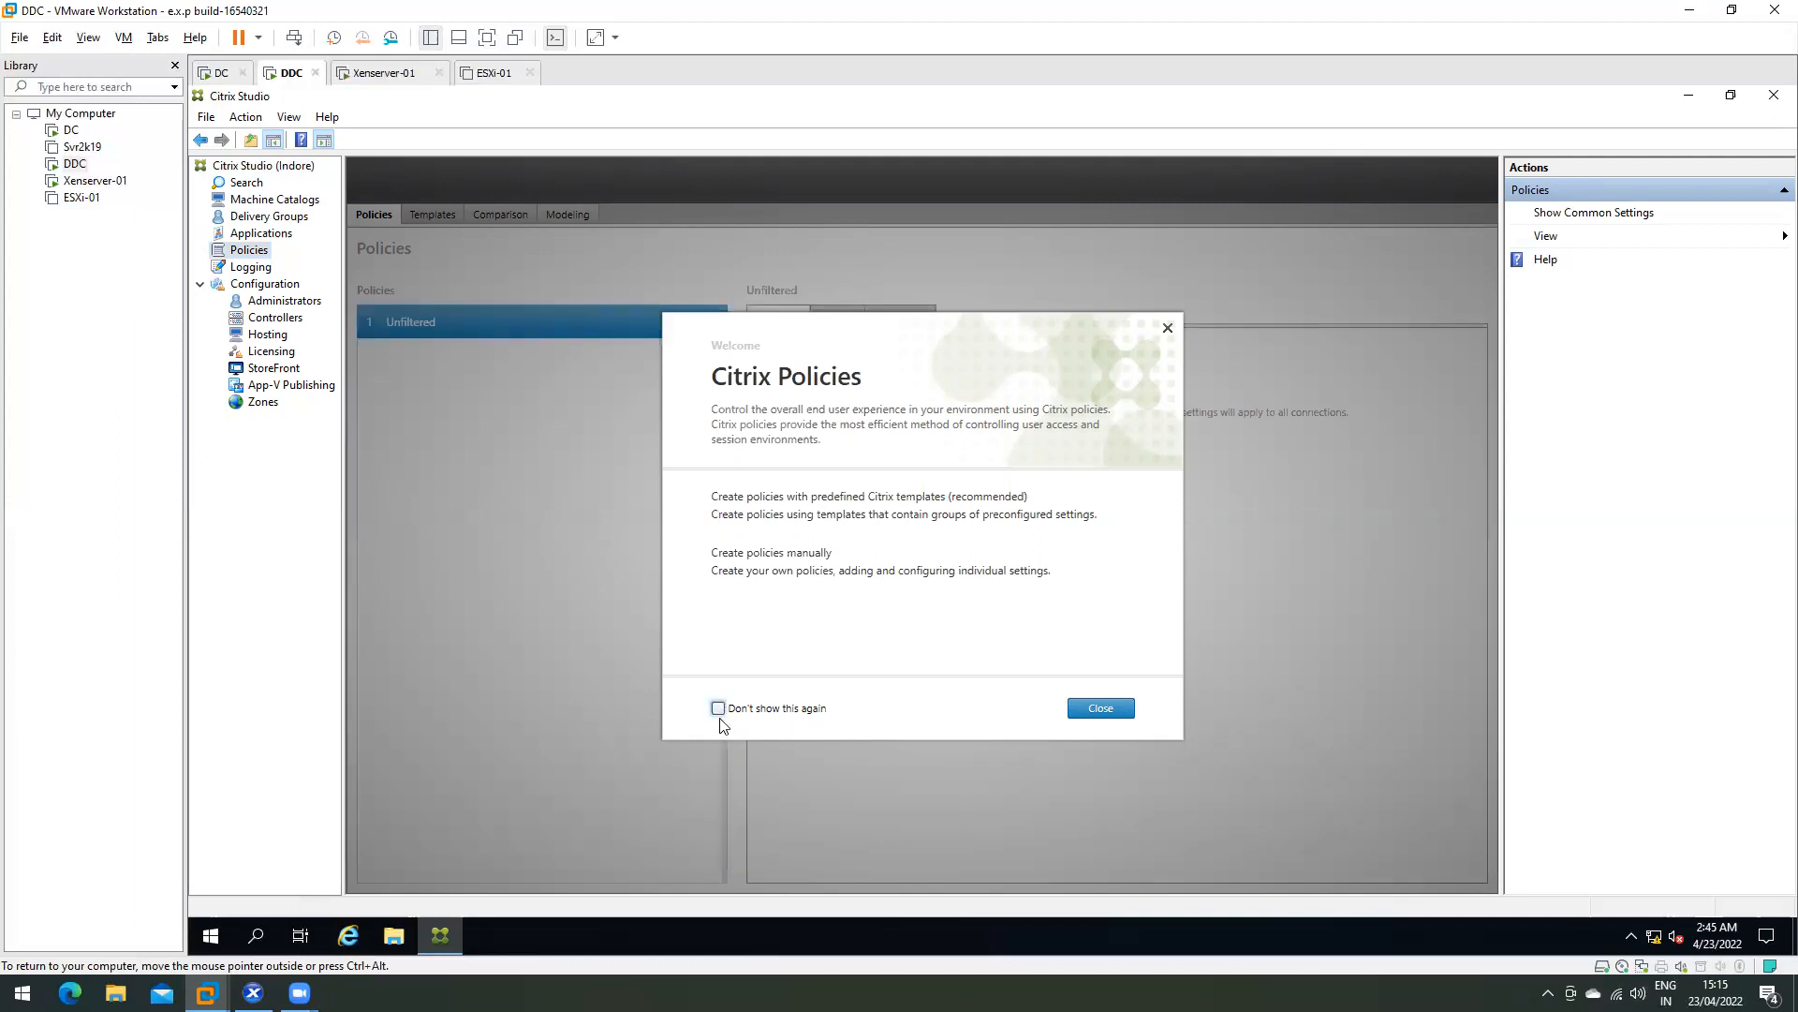
# - Silence the Policies welcome and review the Unfiltered policy's Overview, Settings and Assigned to tabs
pyautogui.click(720, 710)
pyautogui.click(1116, 710)
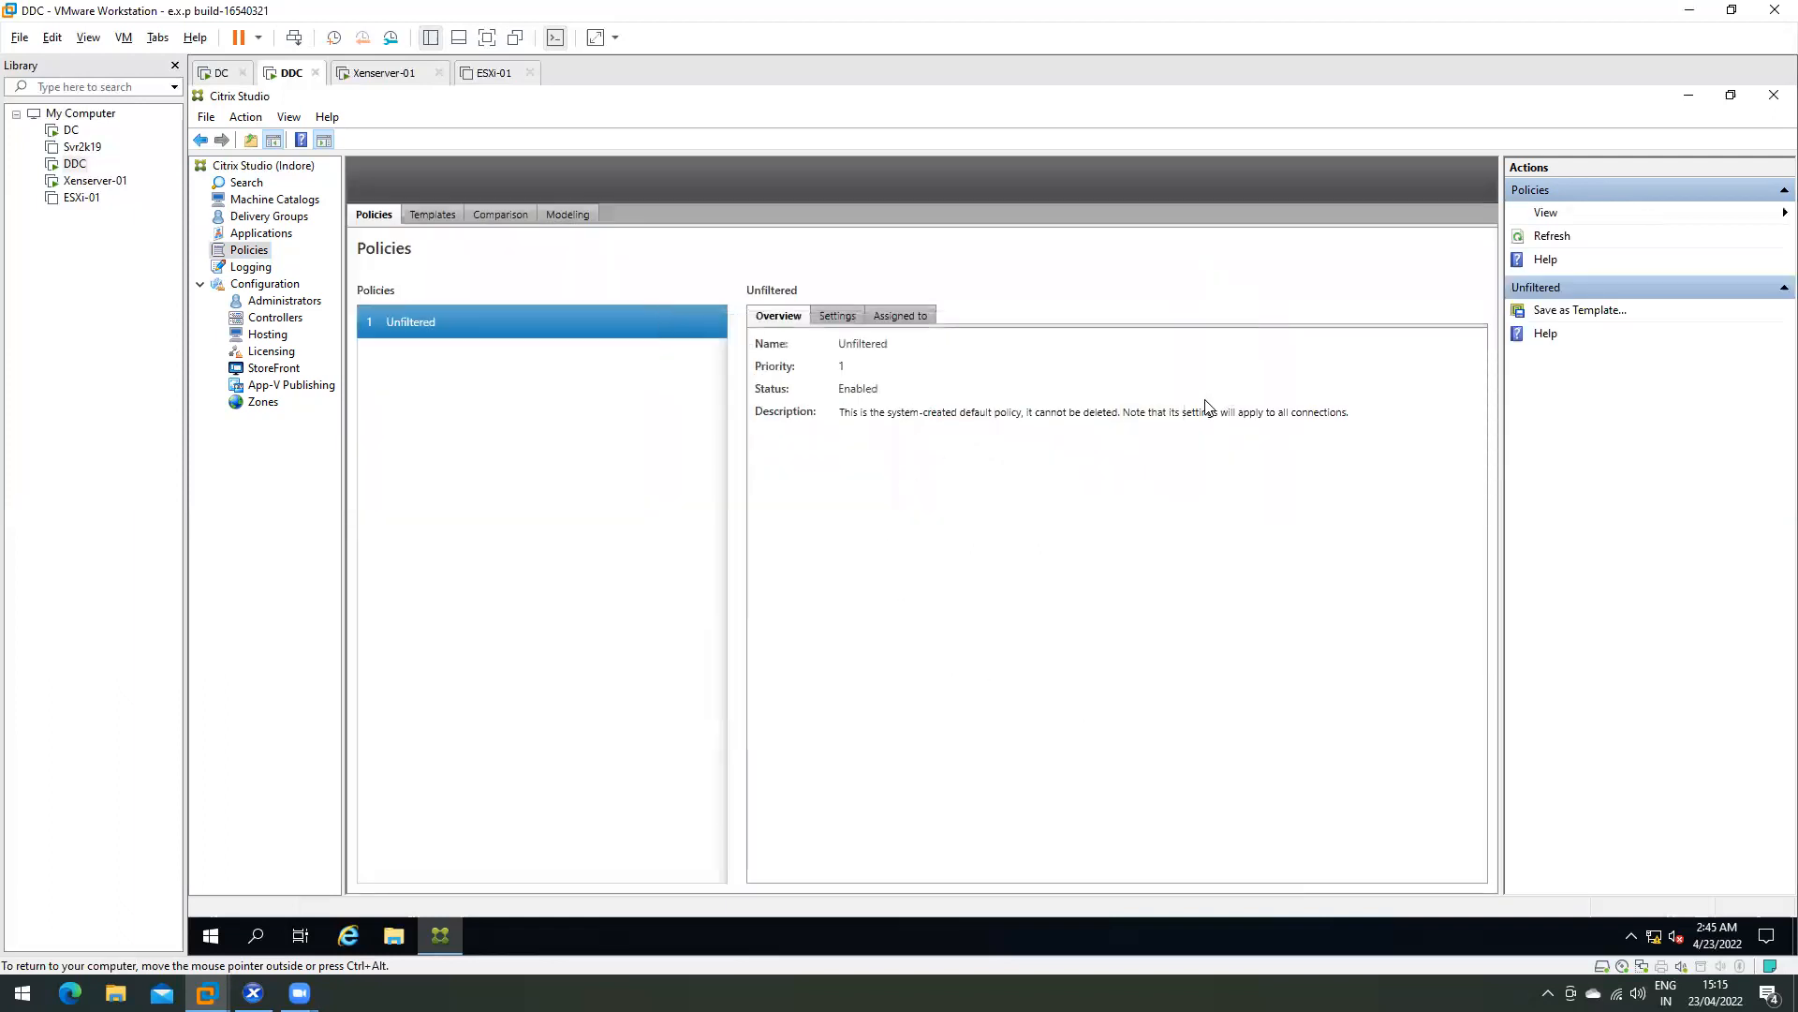
pyautogui.click(845, 318)
pyautogui.click(914, 317)
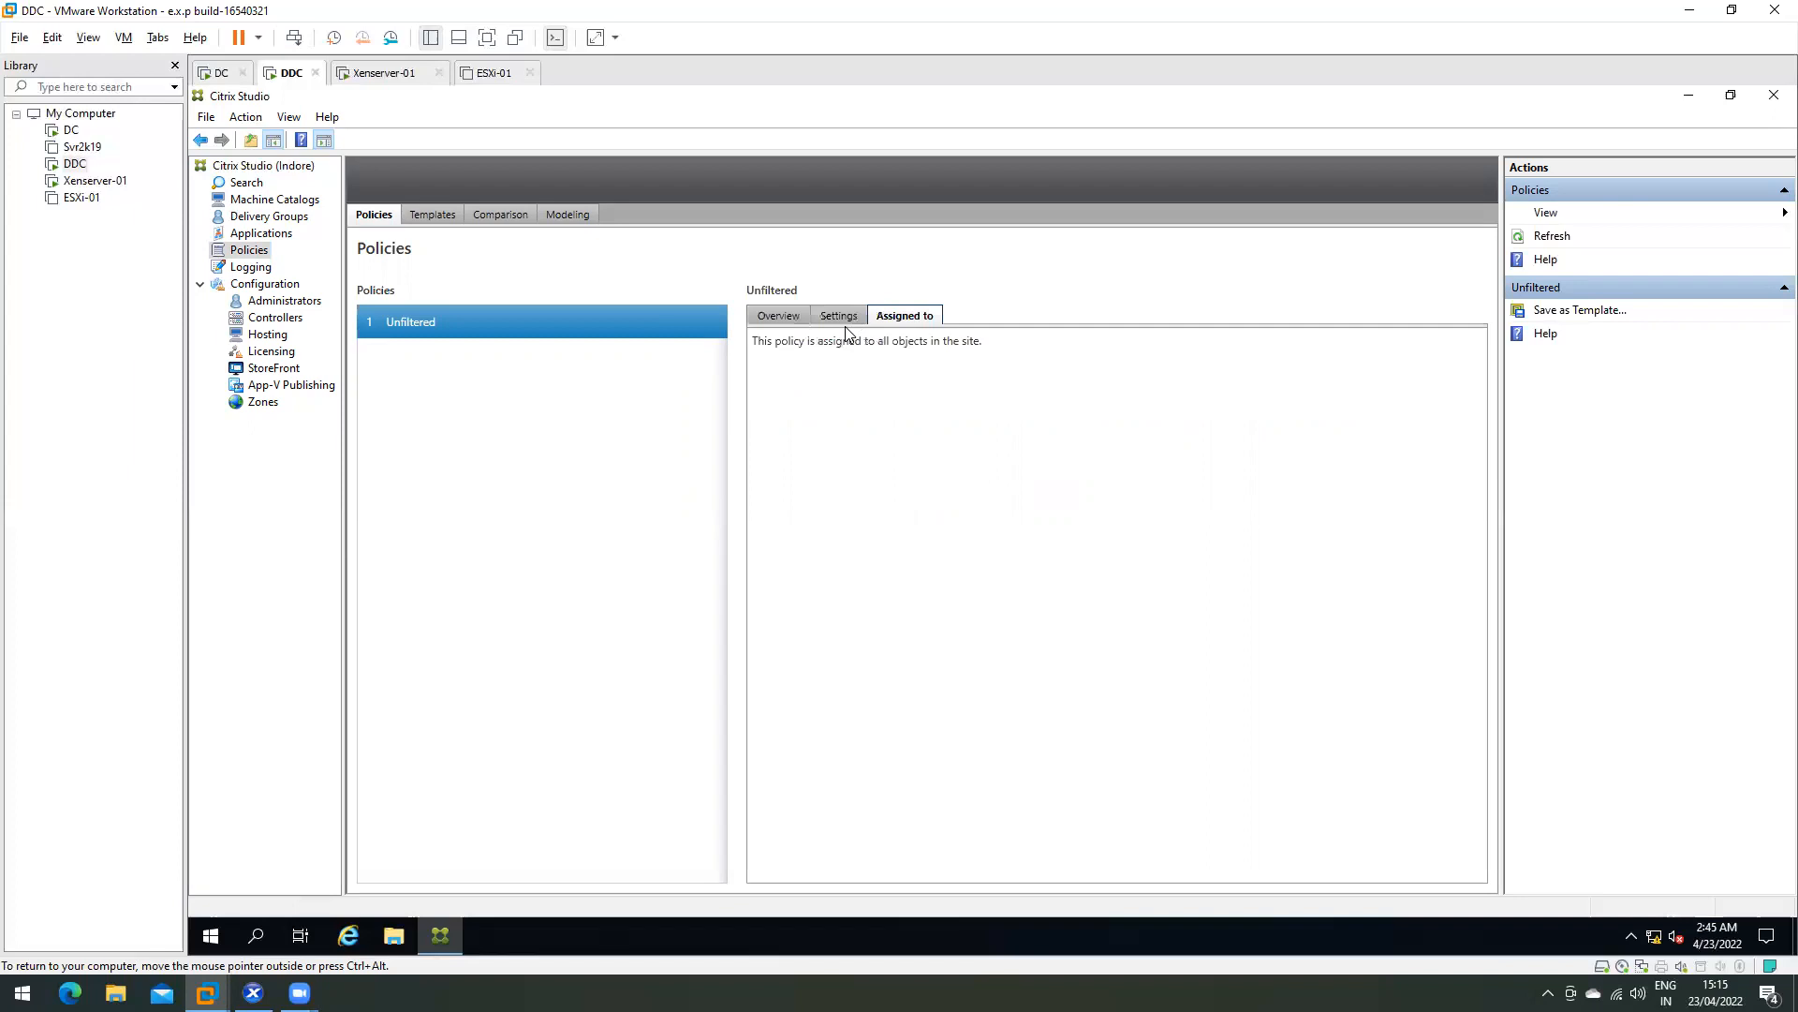
pyautogui.click(838, 316)
pyautogui.click(777, 323)
pyautogui.click(846, 320)
pyautogui.click(890, 317)
pyautogui.click(777, 319)
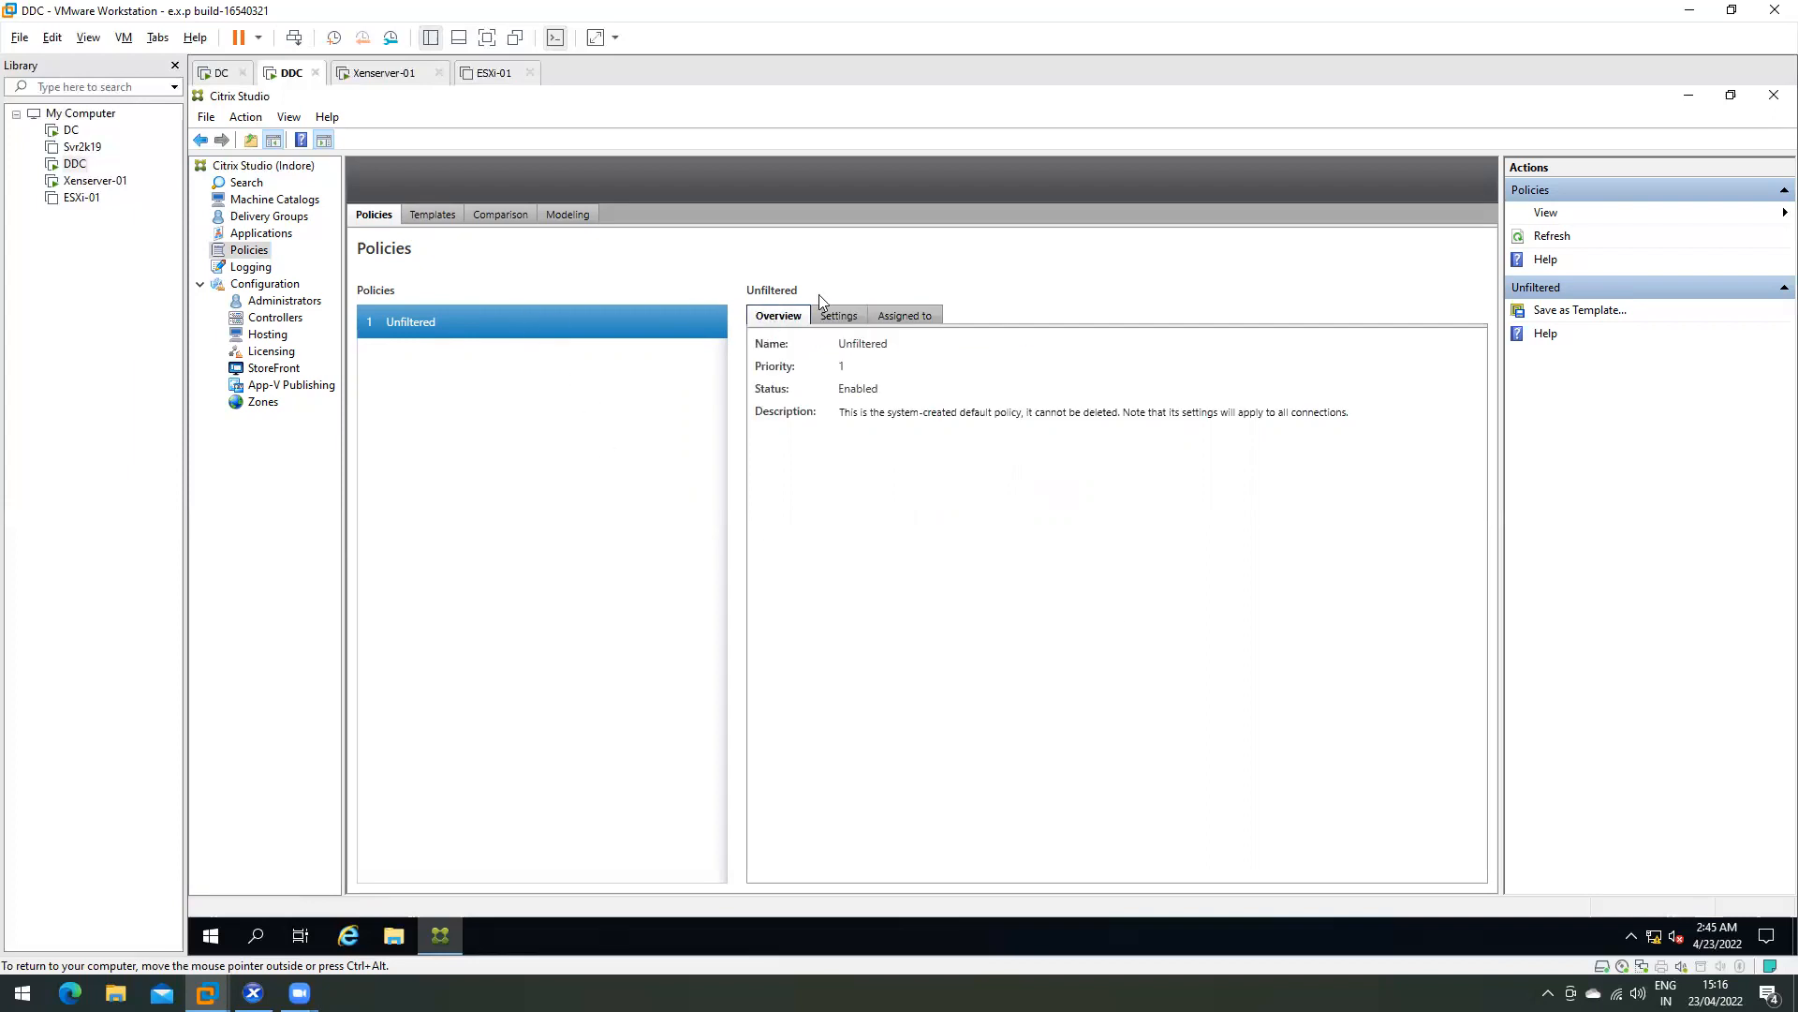
pyautogui.press('Down')
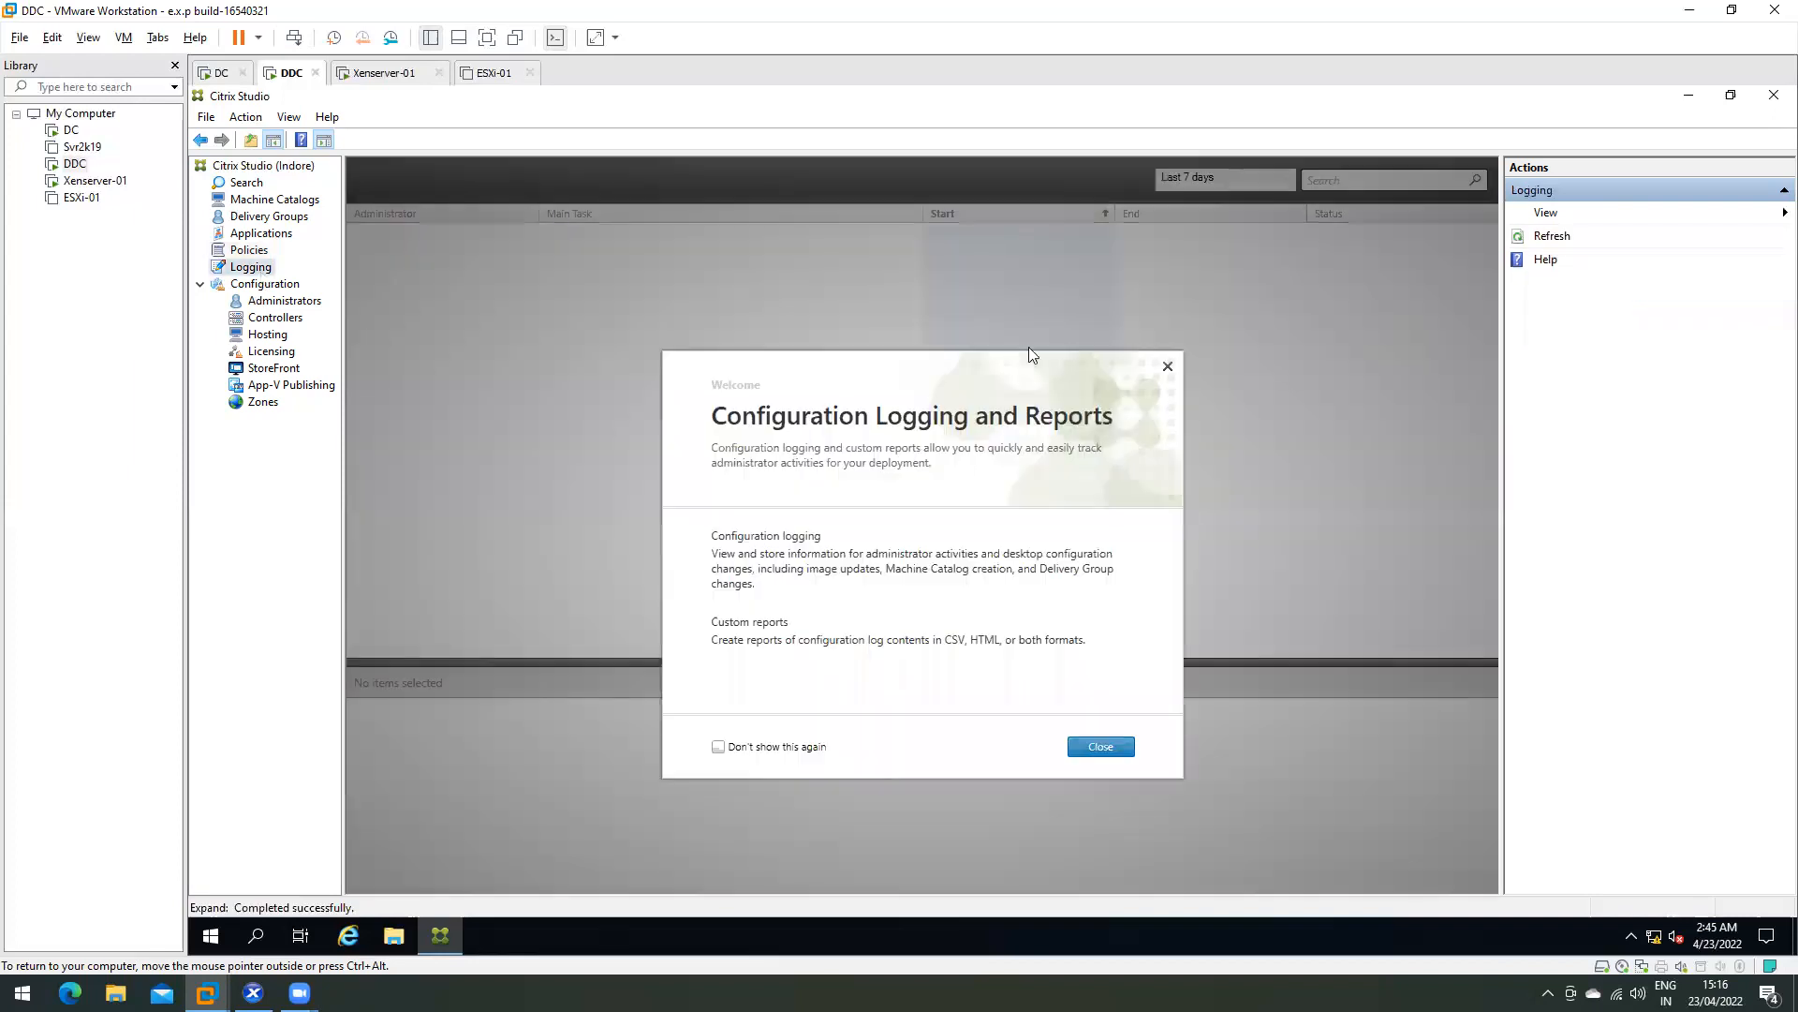
# - Silence the Logging welcome and inspect the Edit Zone and database connection log entries
pyautogui.click(718, 708)
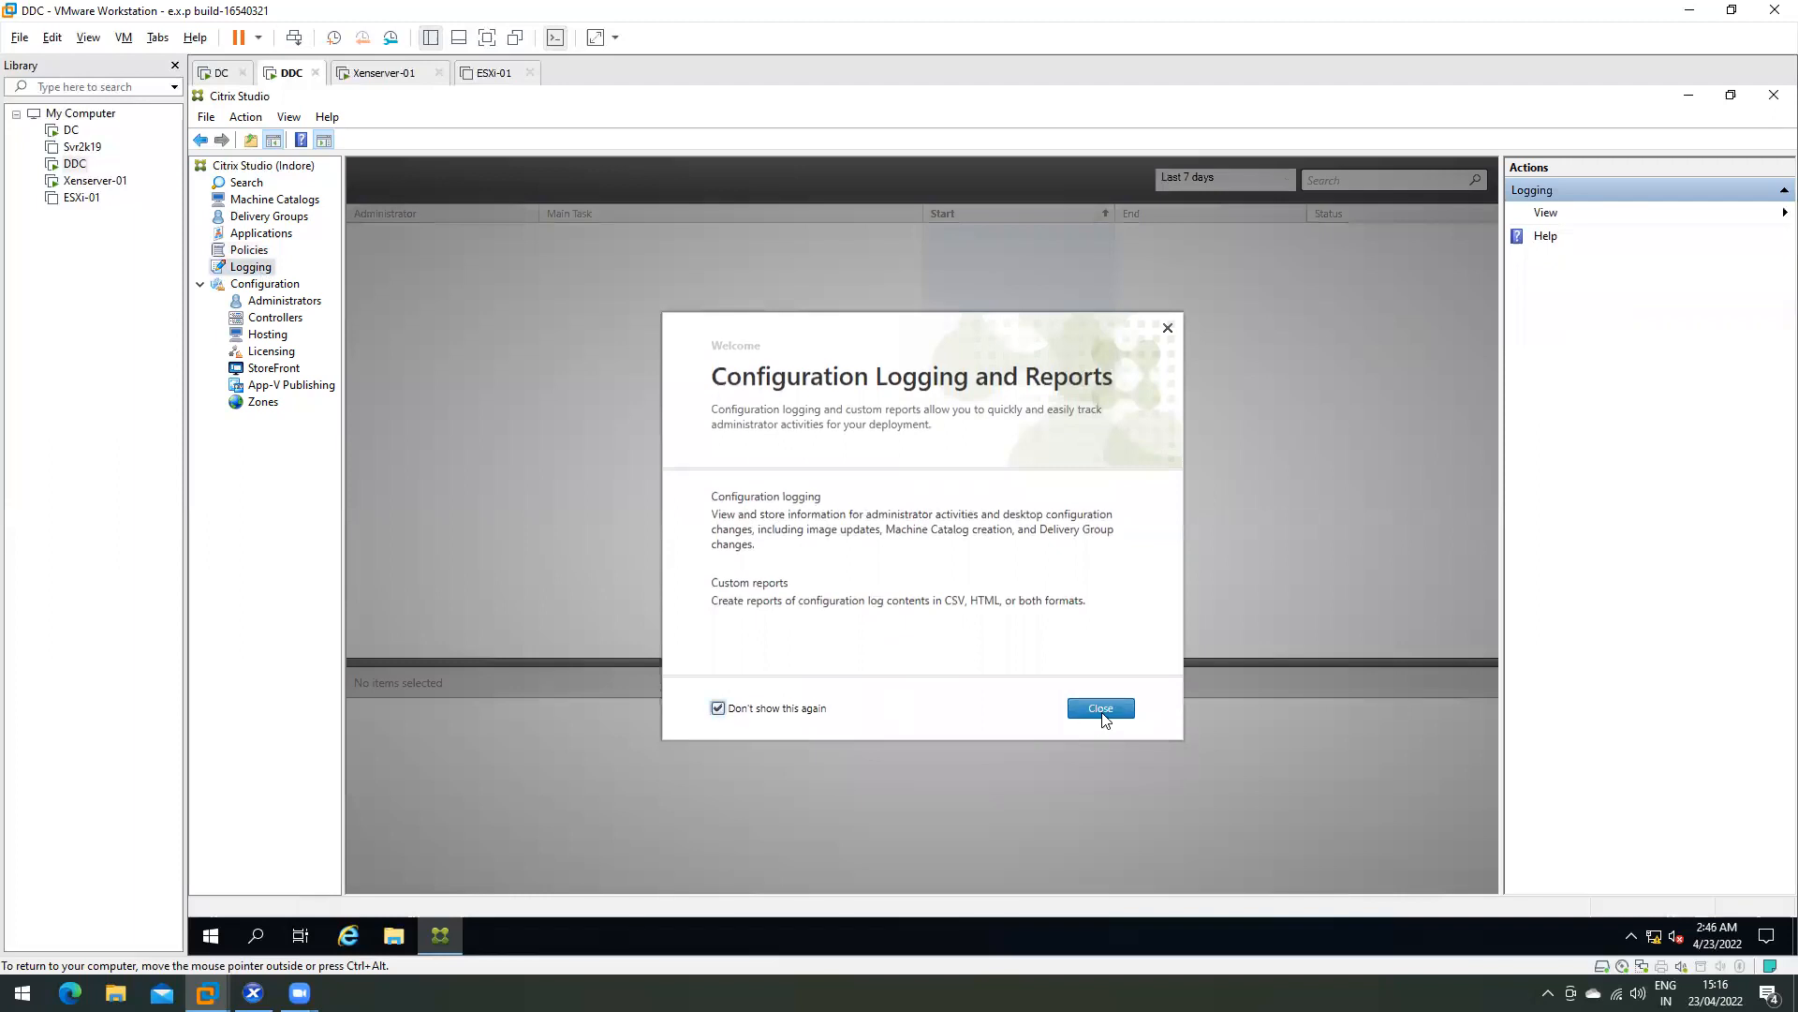
pyautogui.click(1100, 708)
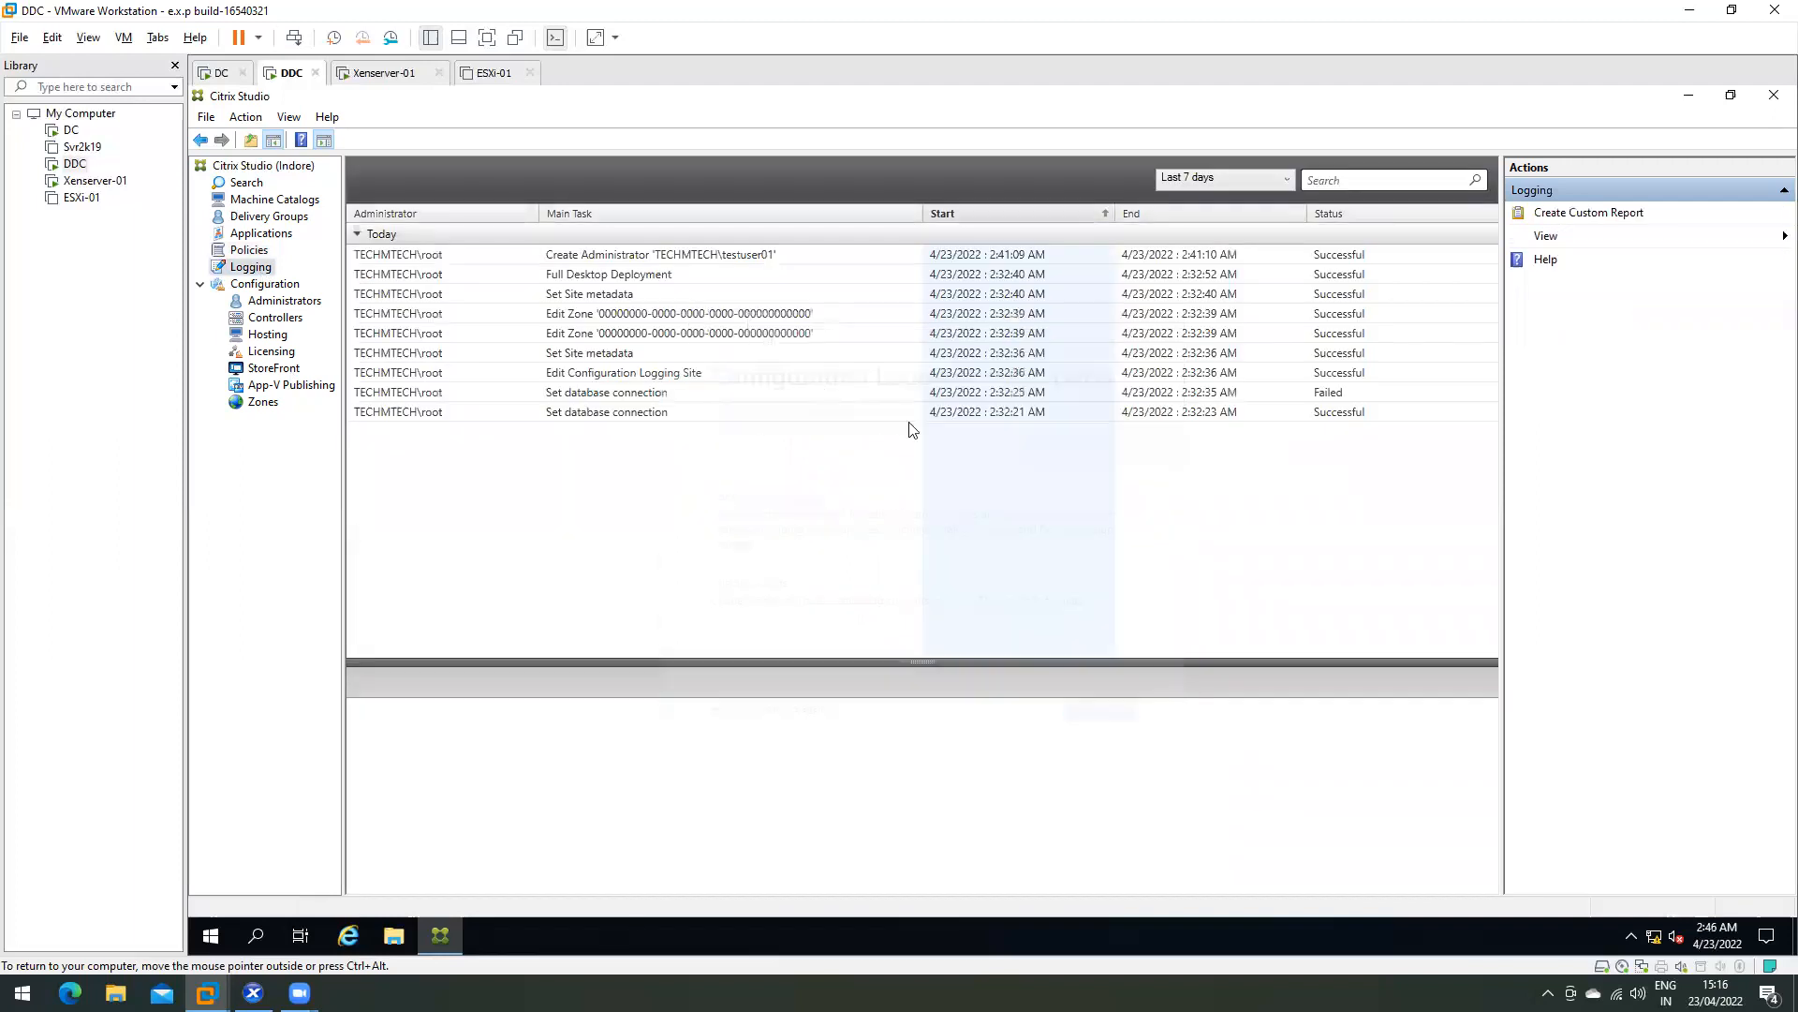
pyautogui.click(501, 261)
pyautogui.click(501, 393)
pyautogui.click(506, 314)
pyautogui.click(476, 254)
pyautogui.click(480, 313)
pyautogui.click(475, 257)
pyautogui.click(476, 332)
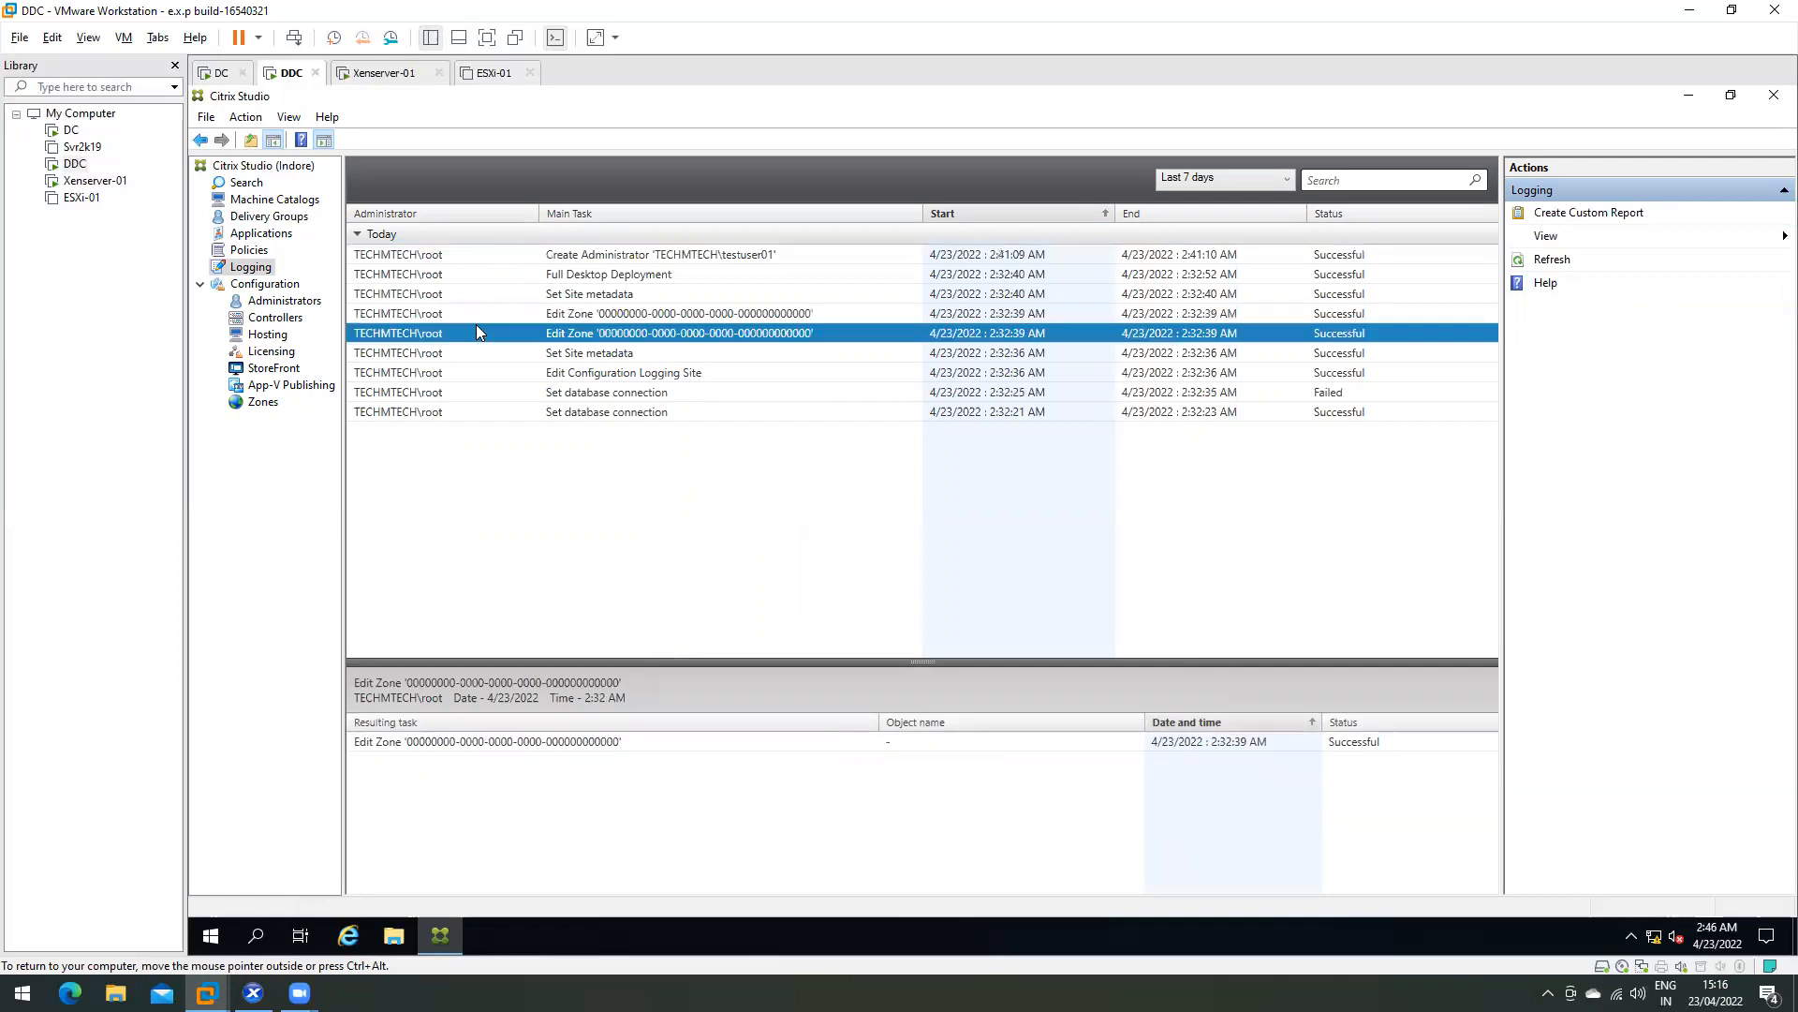
pyautogui.press('Down')
pyautogui.press('Down')
pyautogui.press('Down')
pyautogui.press('Down')
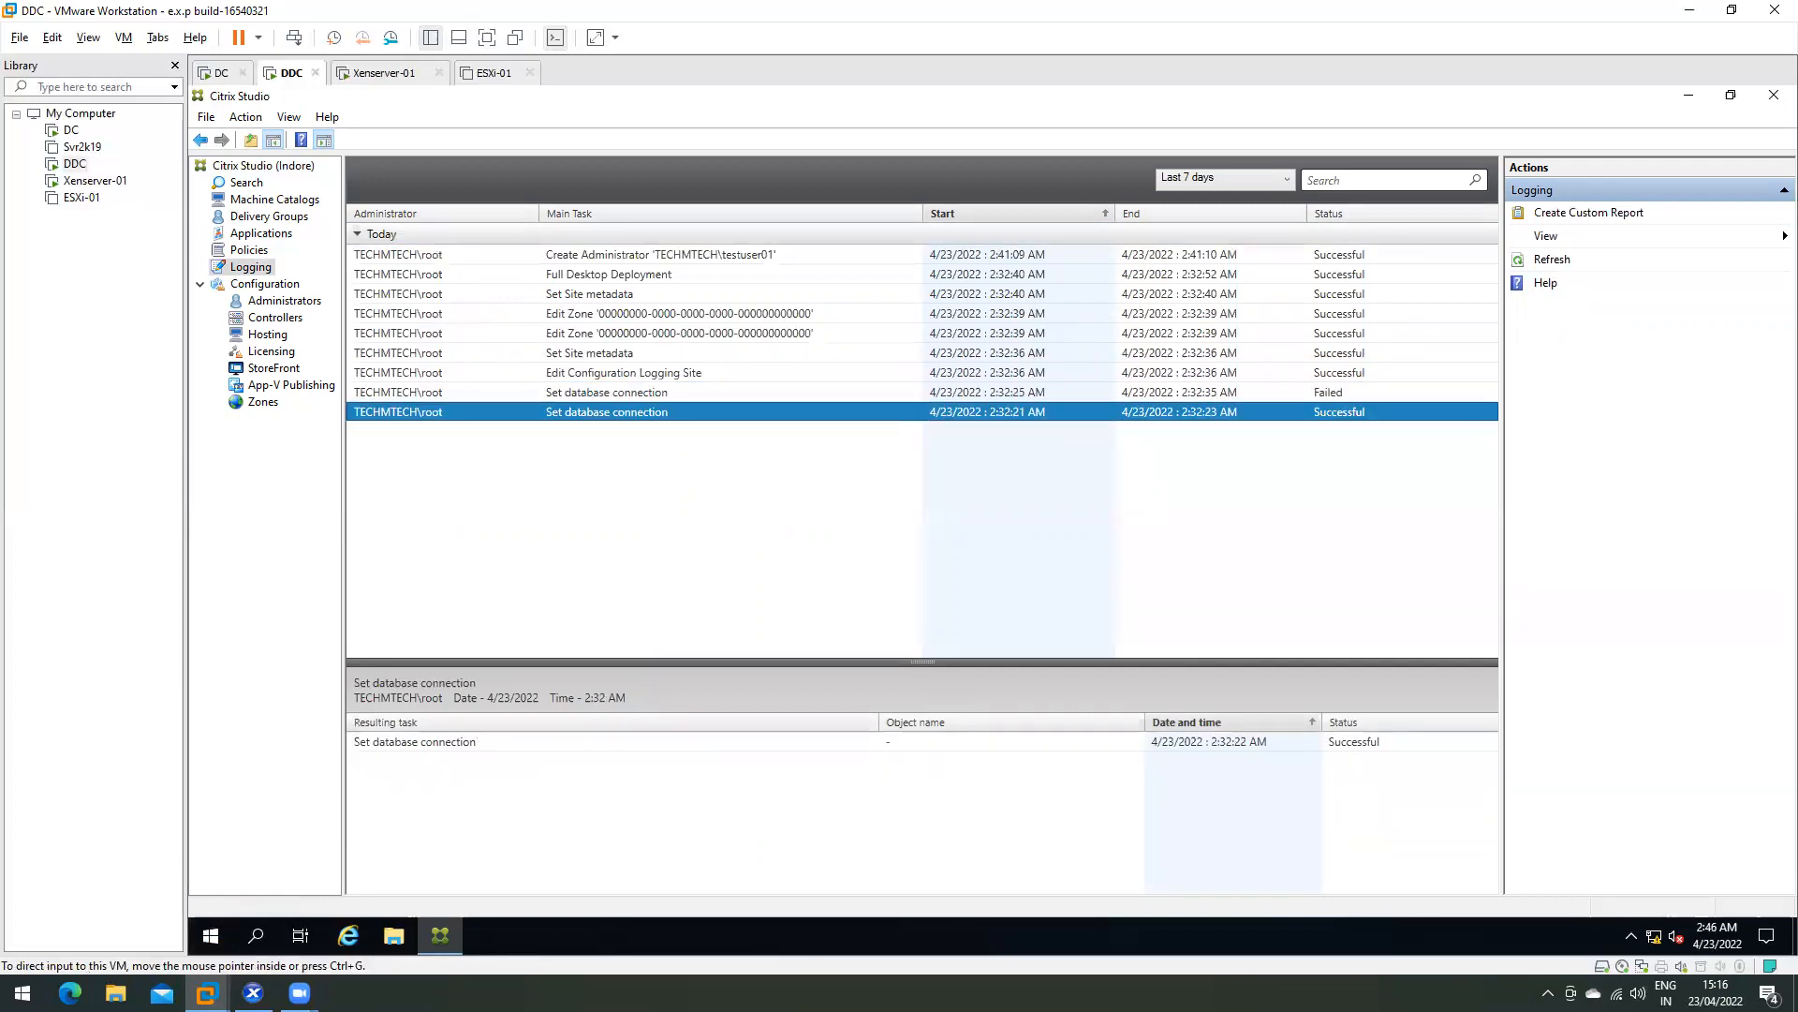
# - Open Administrators, dismiss its welcome, and bring up the account's sign-out options
pyautogui.click(300, 301)
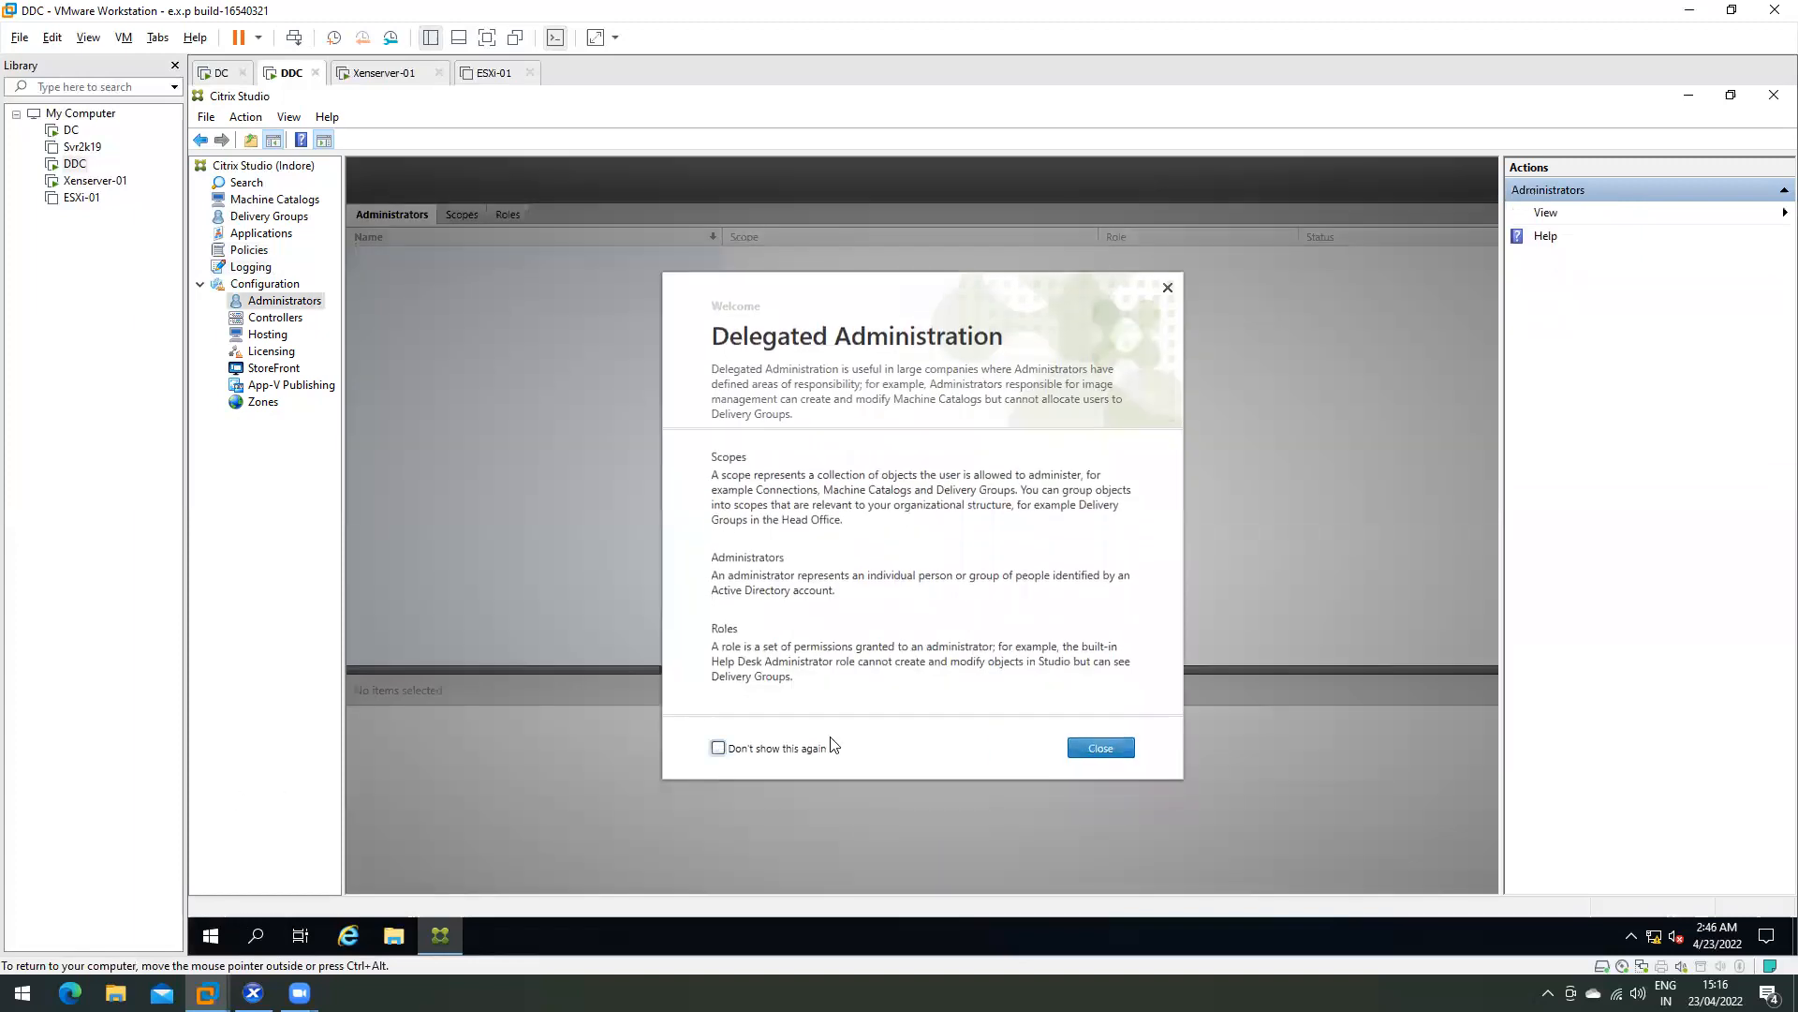
pyautogui.click(1100, 747)
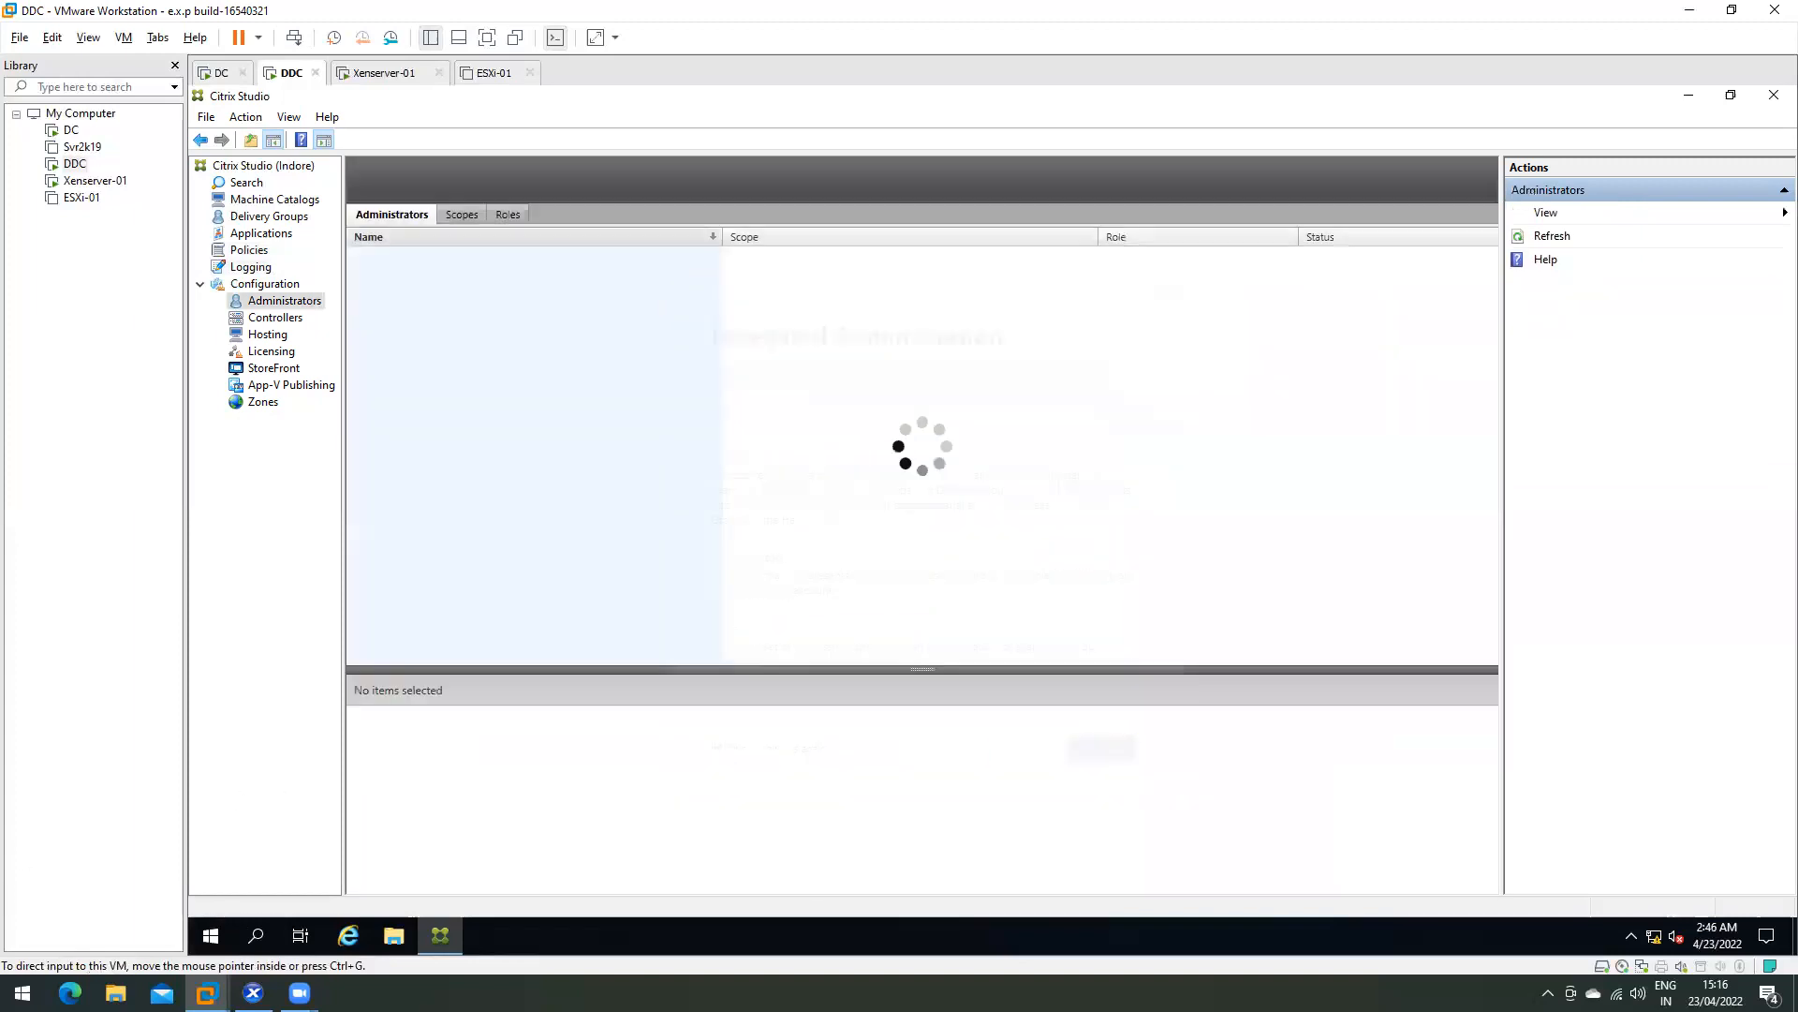
pyautogui.click(214, 933)
pyautogui.click(211, 713)
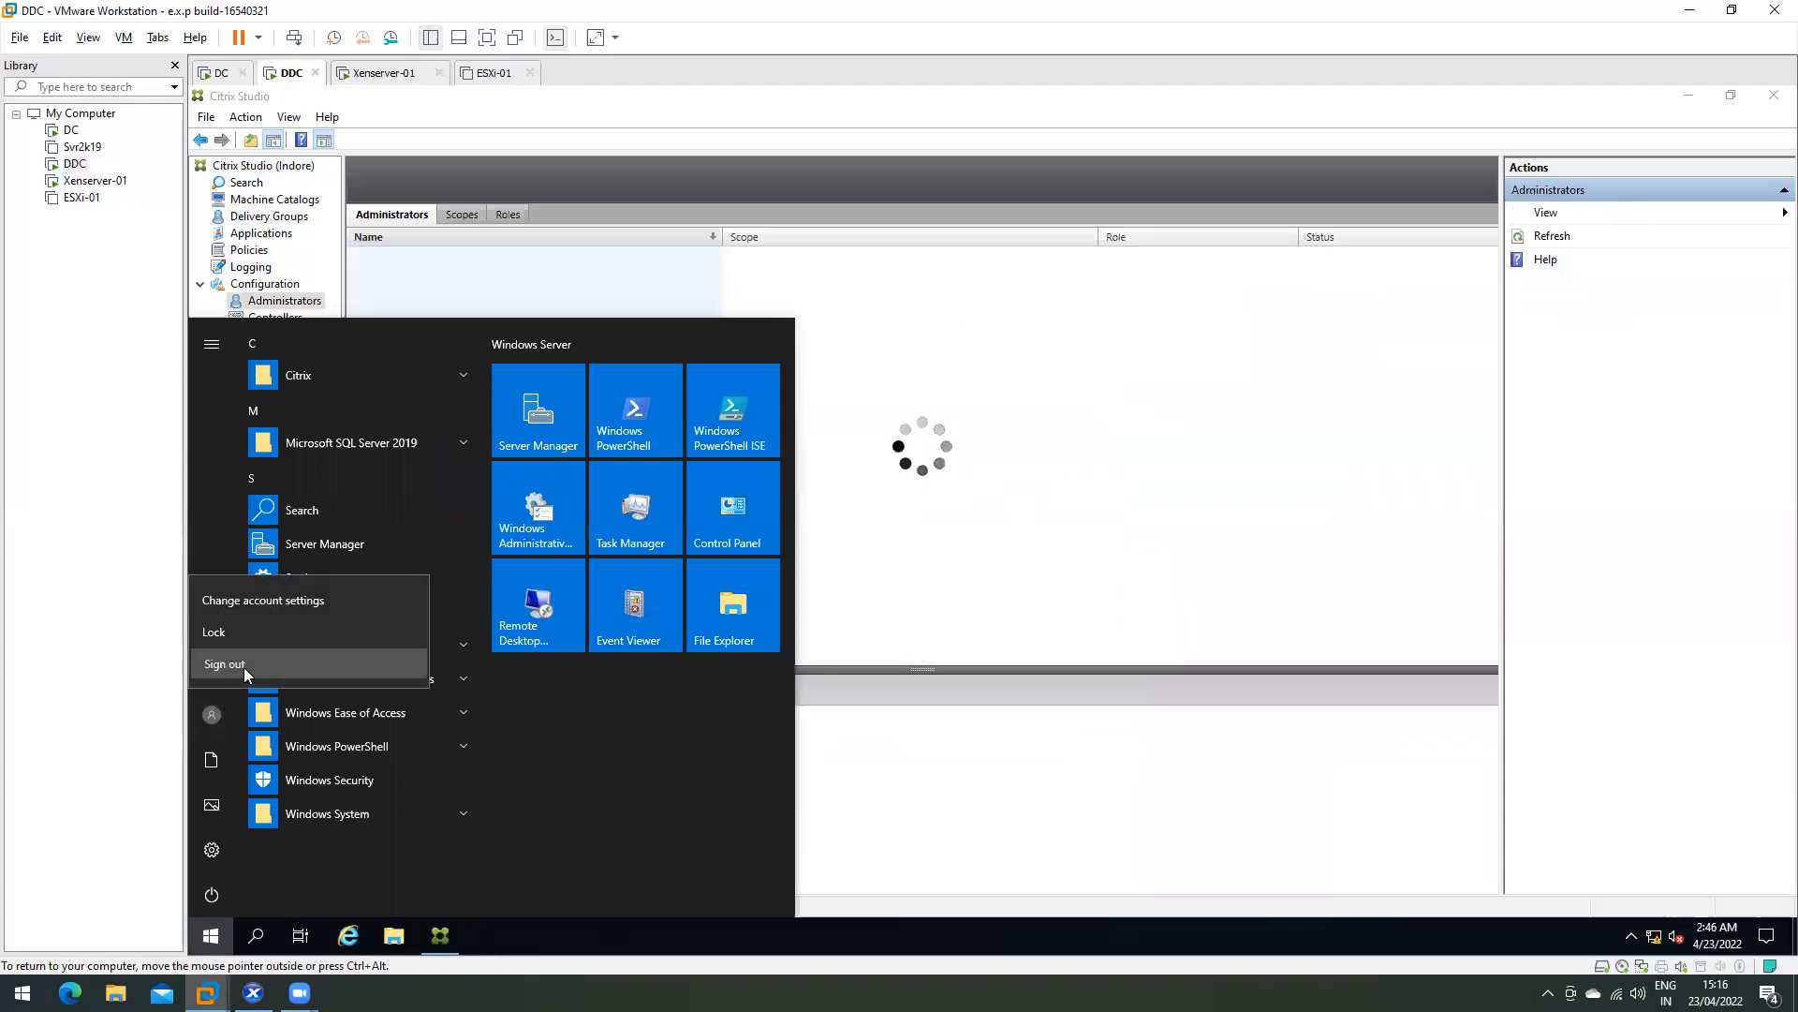
# - Sign out and sign back in to the DDC as another user with the account password
pyautogui.click(244, 665)
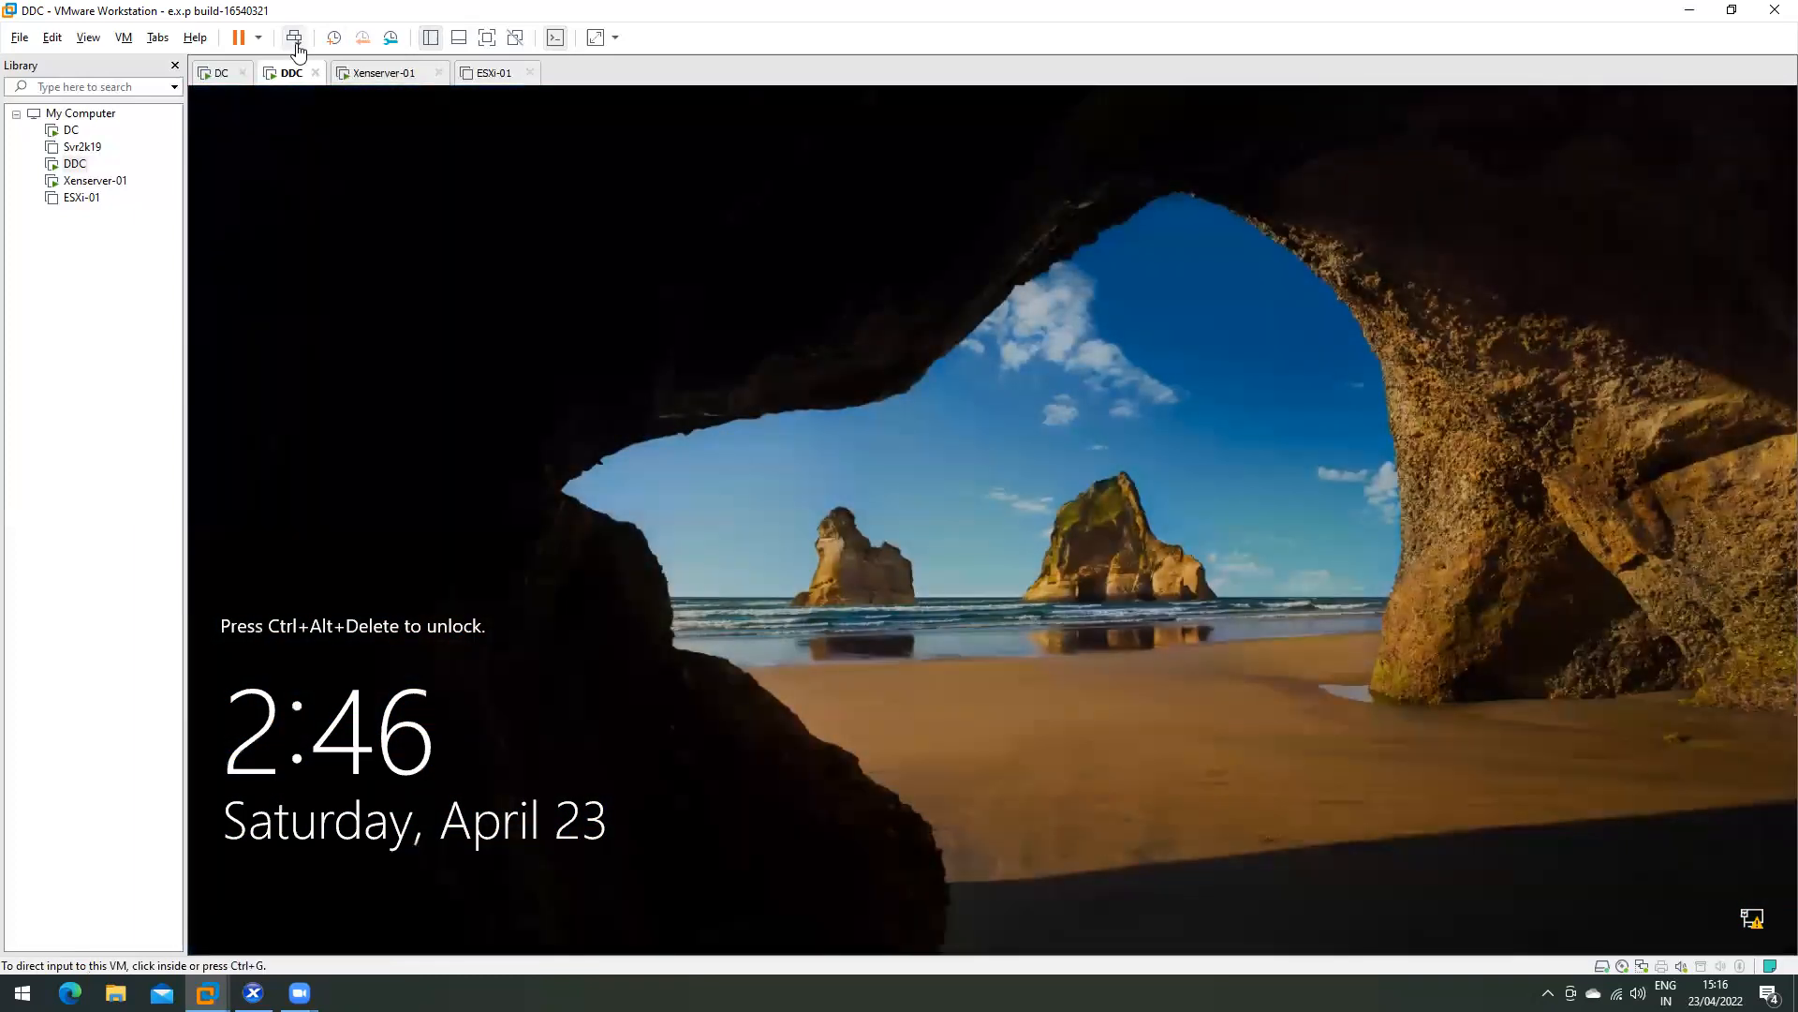
pyautogui.click(293, 38)
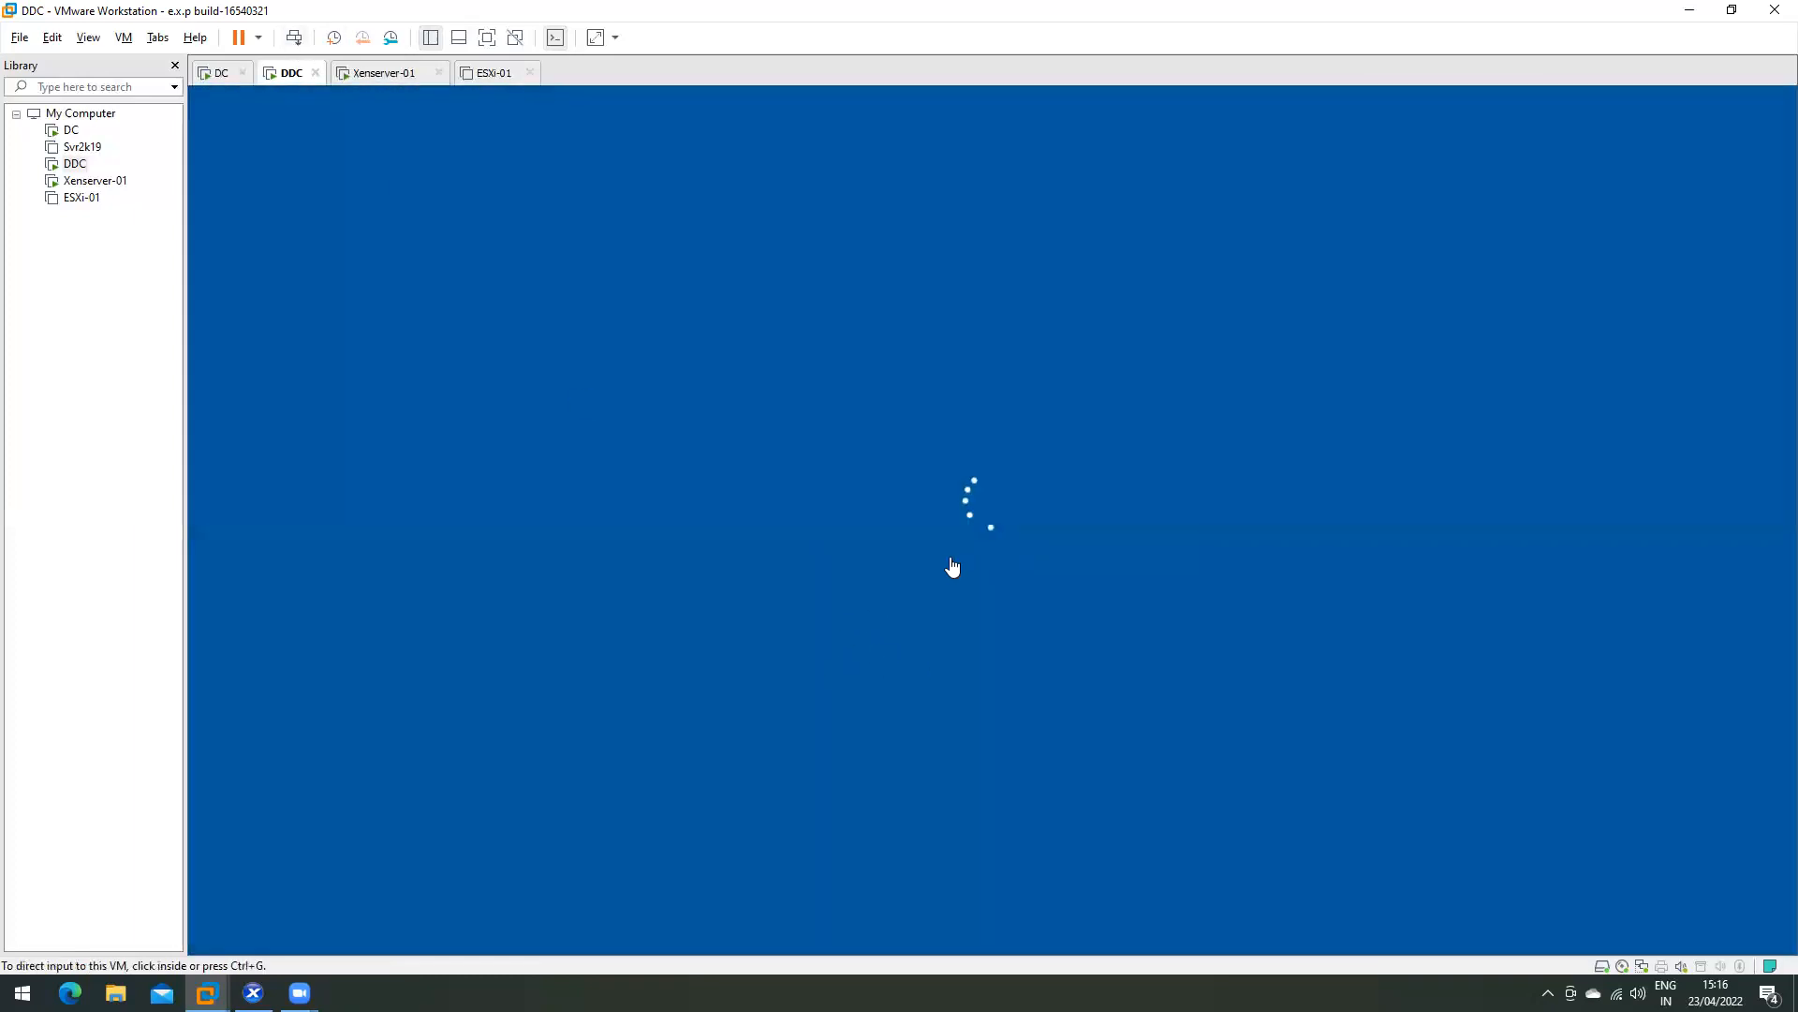
pyautogui.click(281, 901)
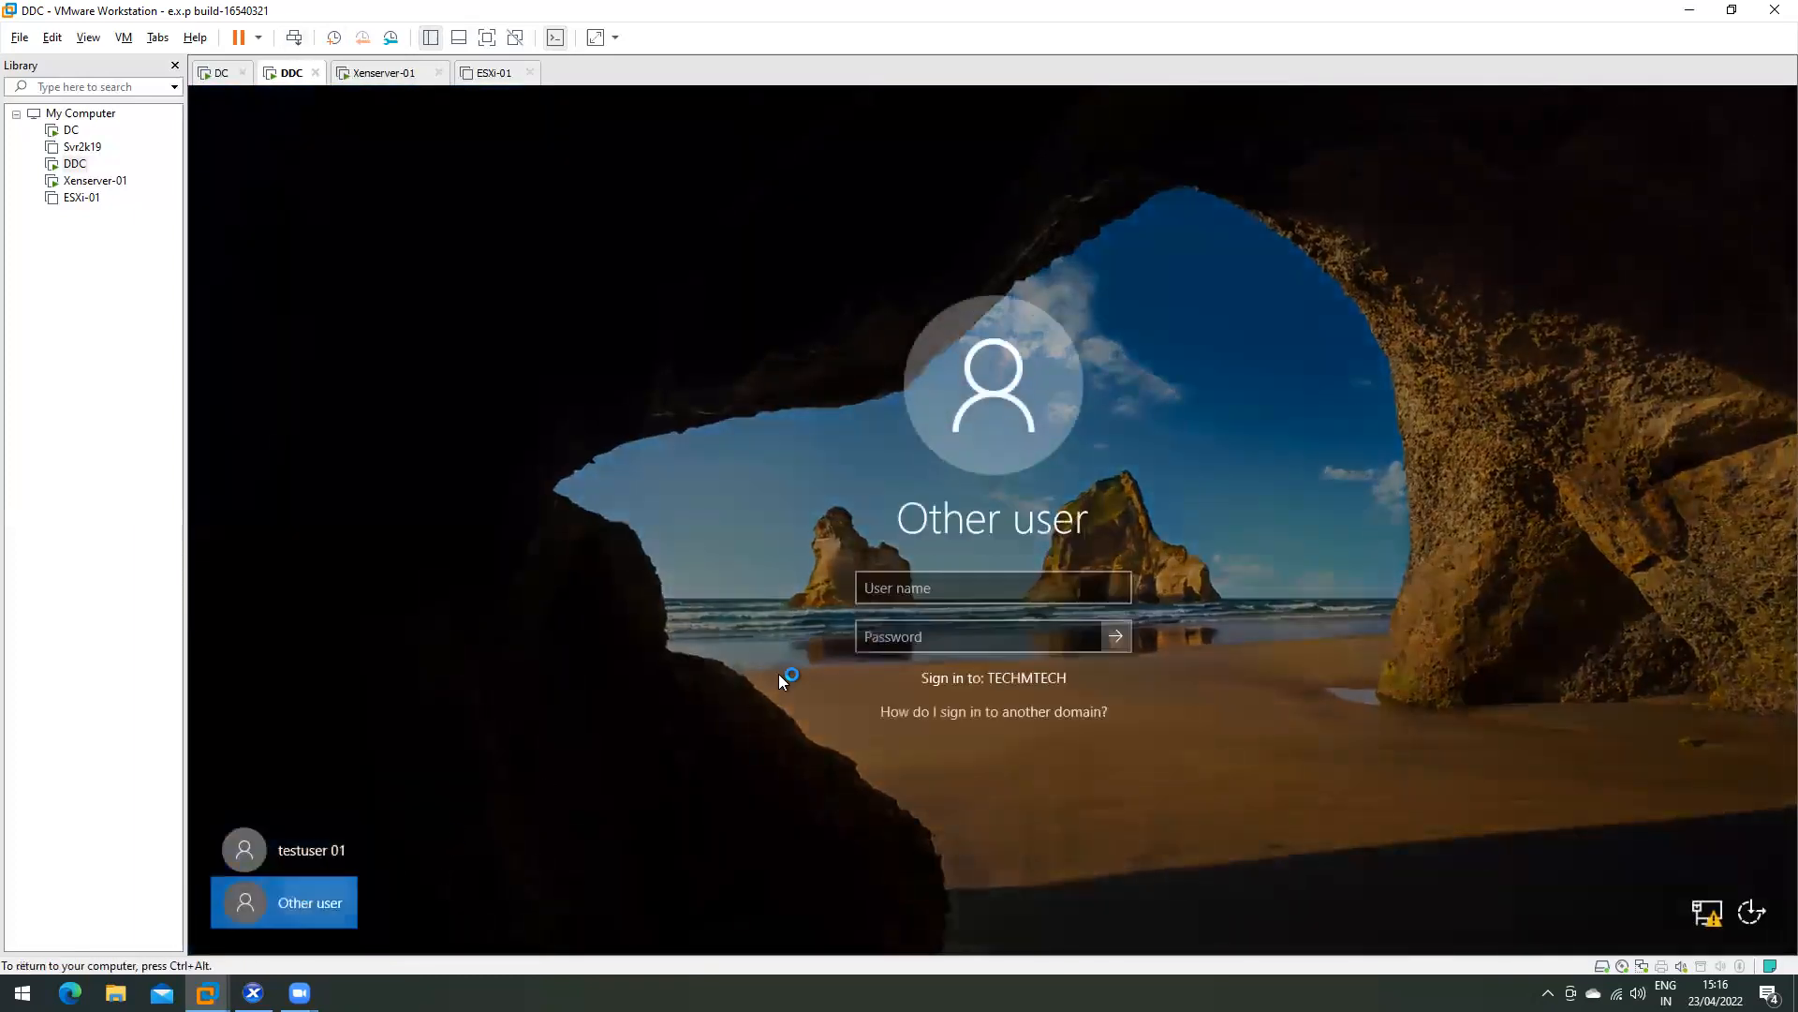
pyautogui.write('root')
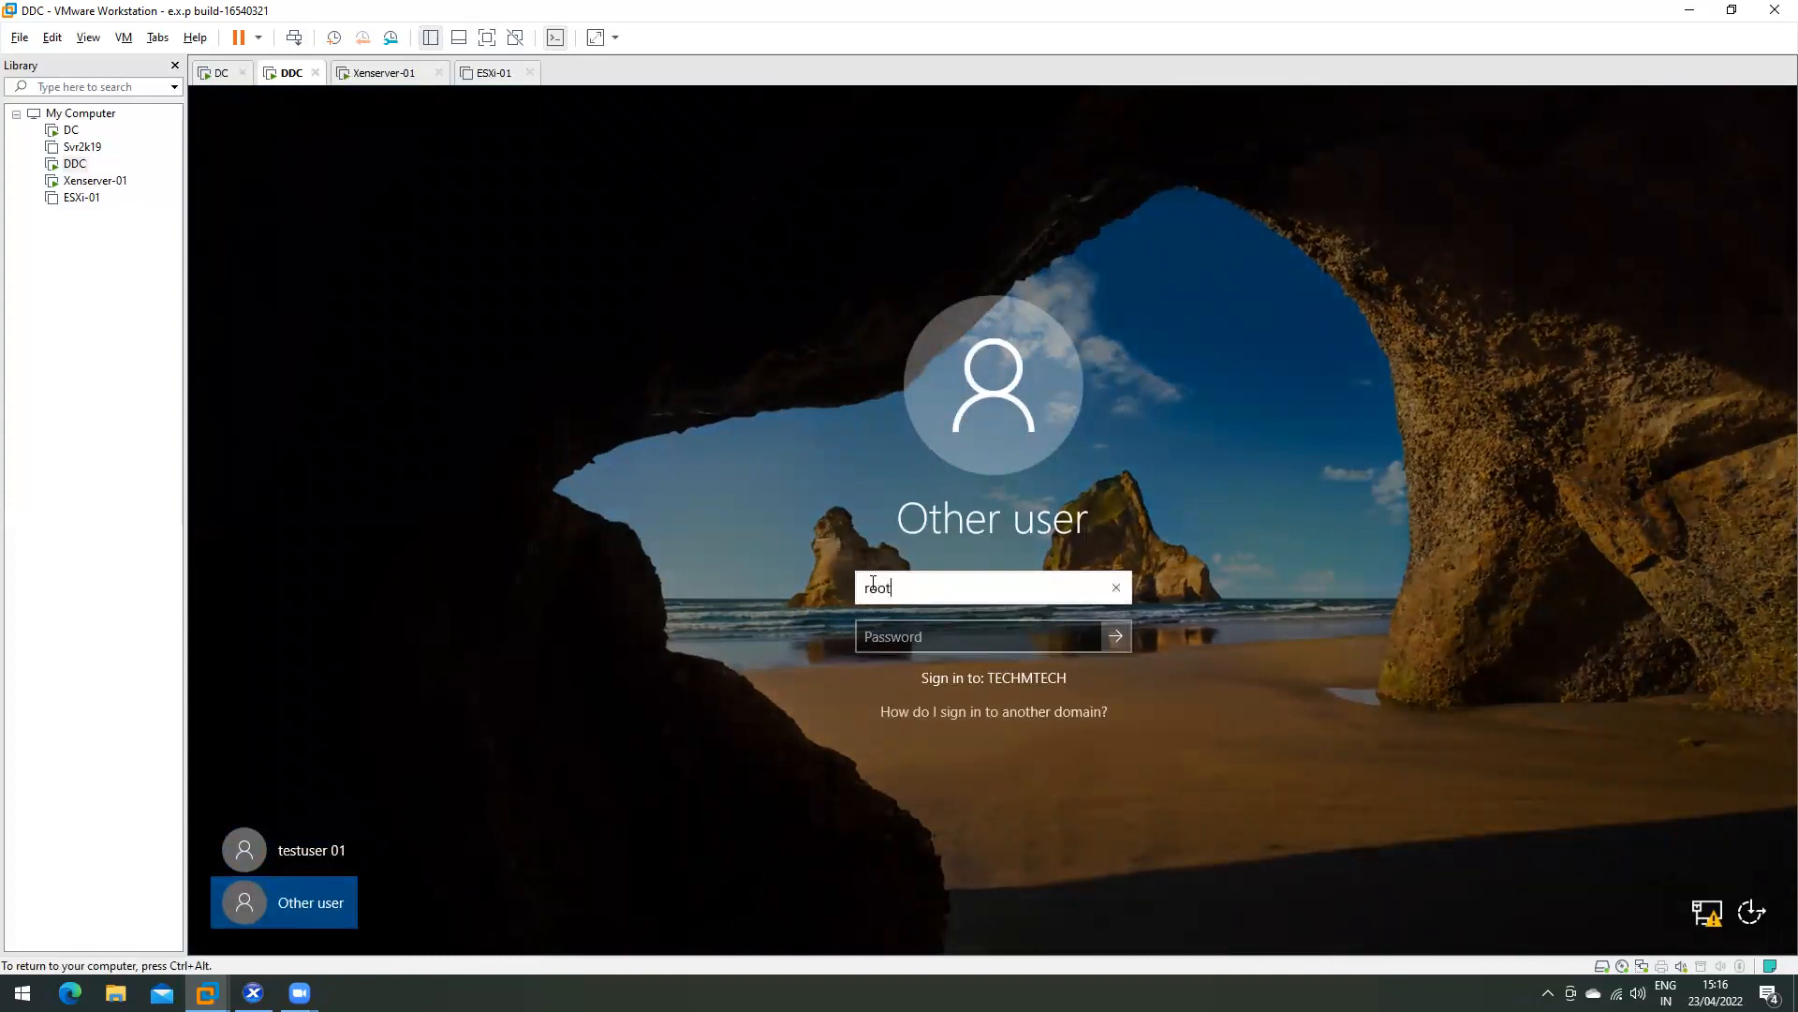
pyautogui.press('Tab')
pyautogui.write('••')
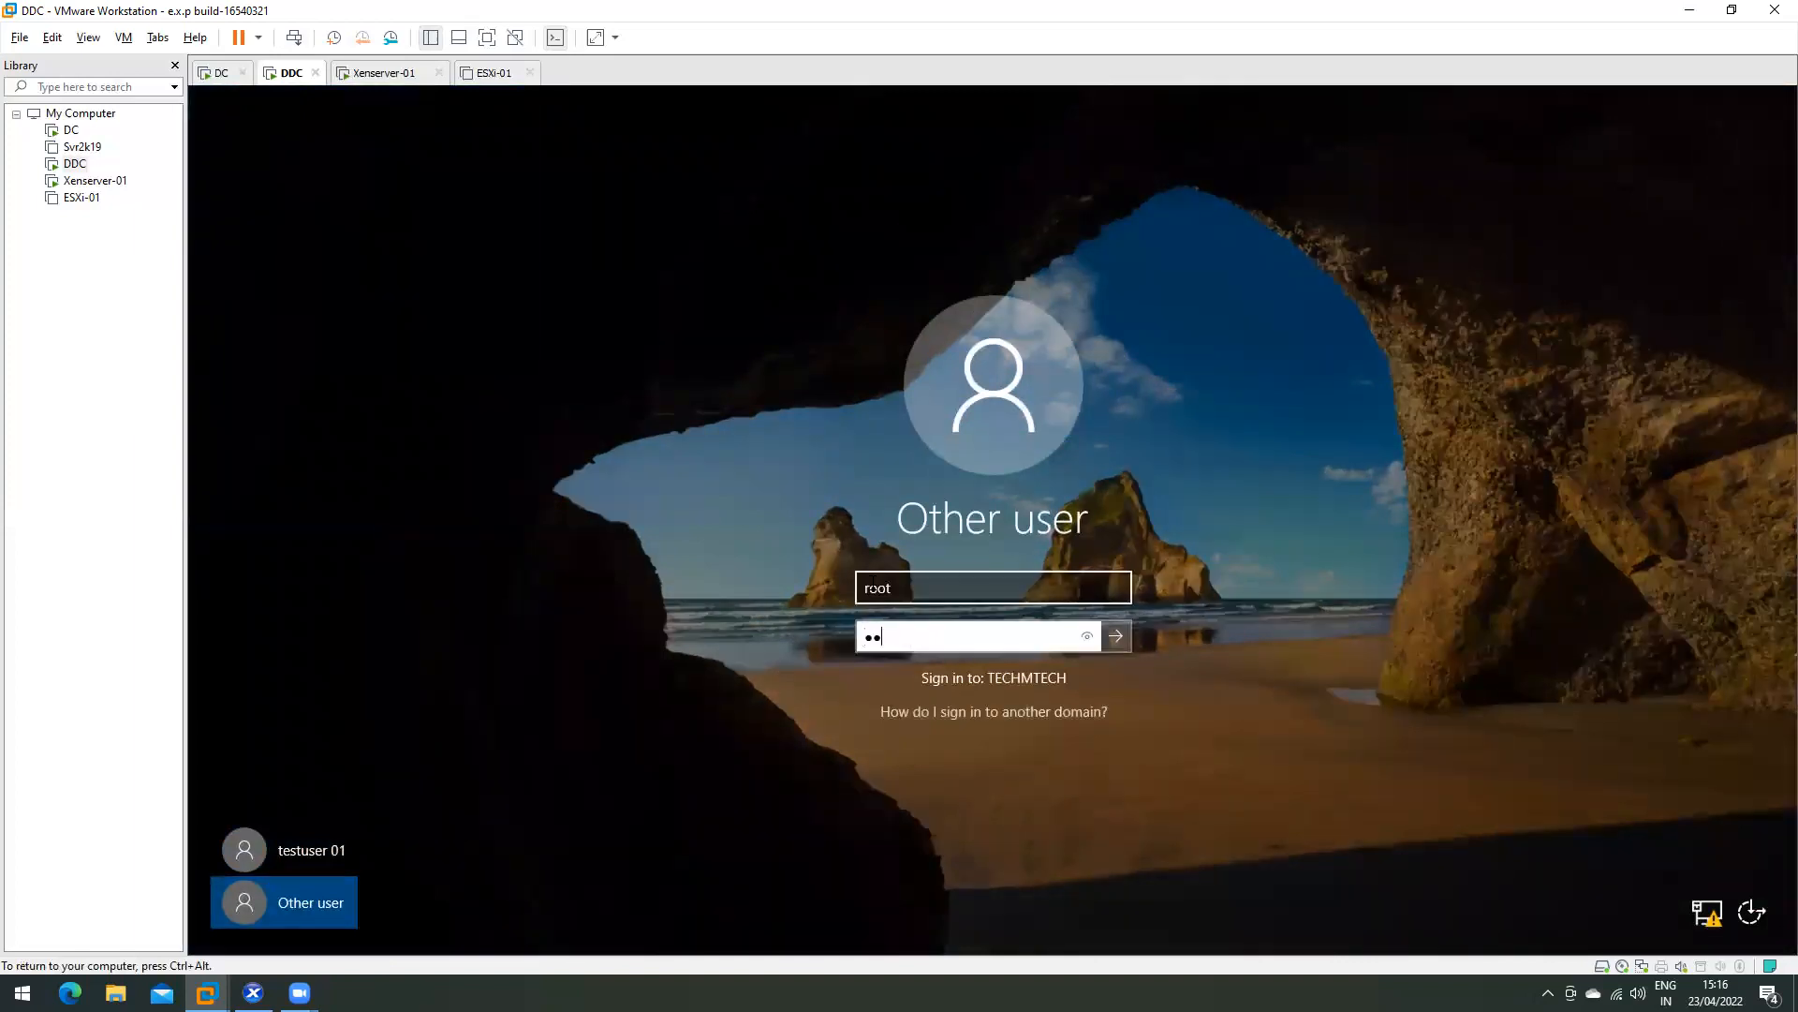
pyautogui.write('••••••')
pyautogui.press('Return')
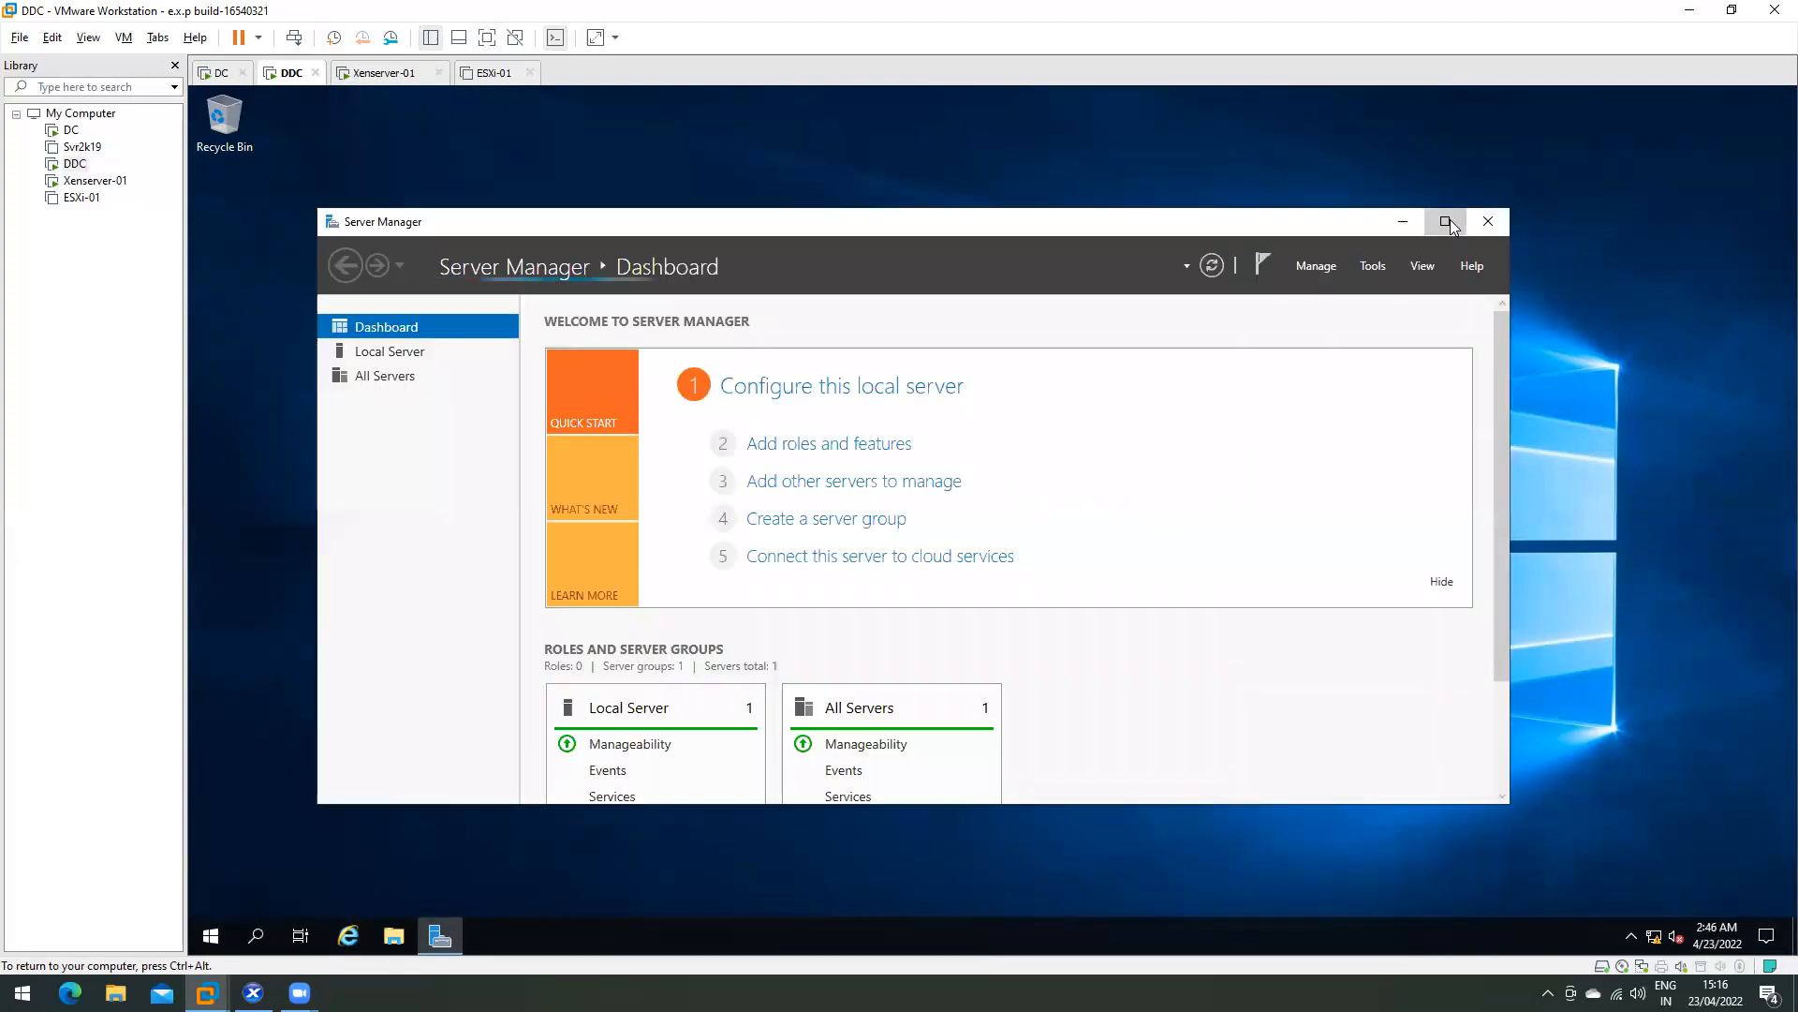
# - Minimise Server Manager and launch Citrix Studio from Start, approving the UAC prompt
pyautogui.click(1447, 220)
pyautogui.click(1686, 95)
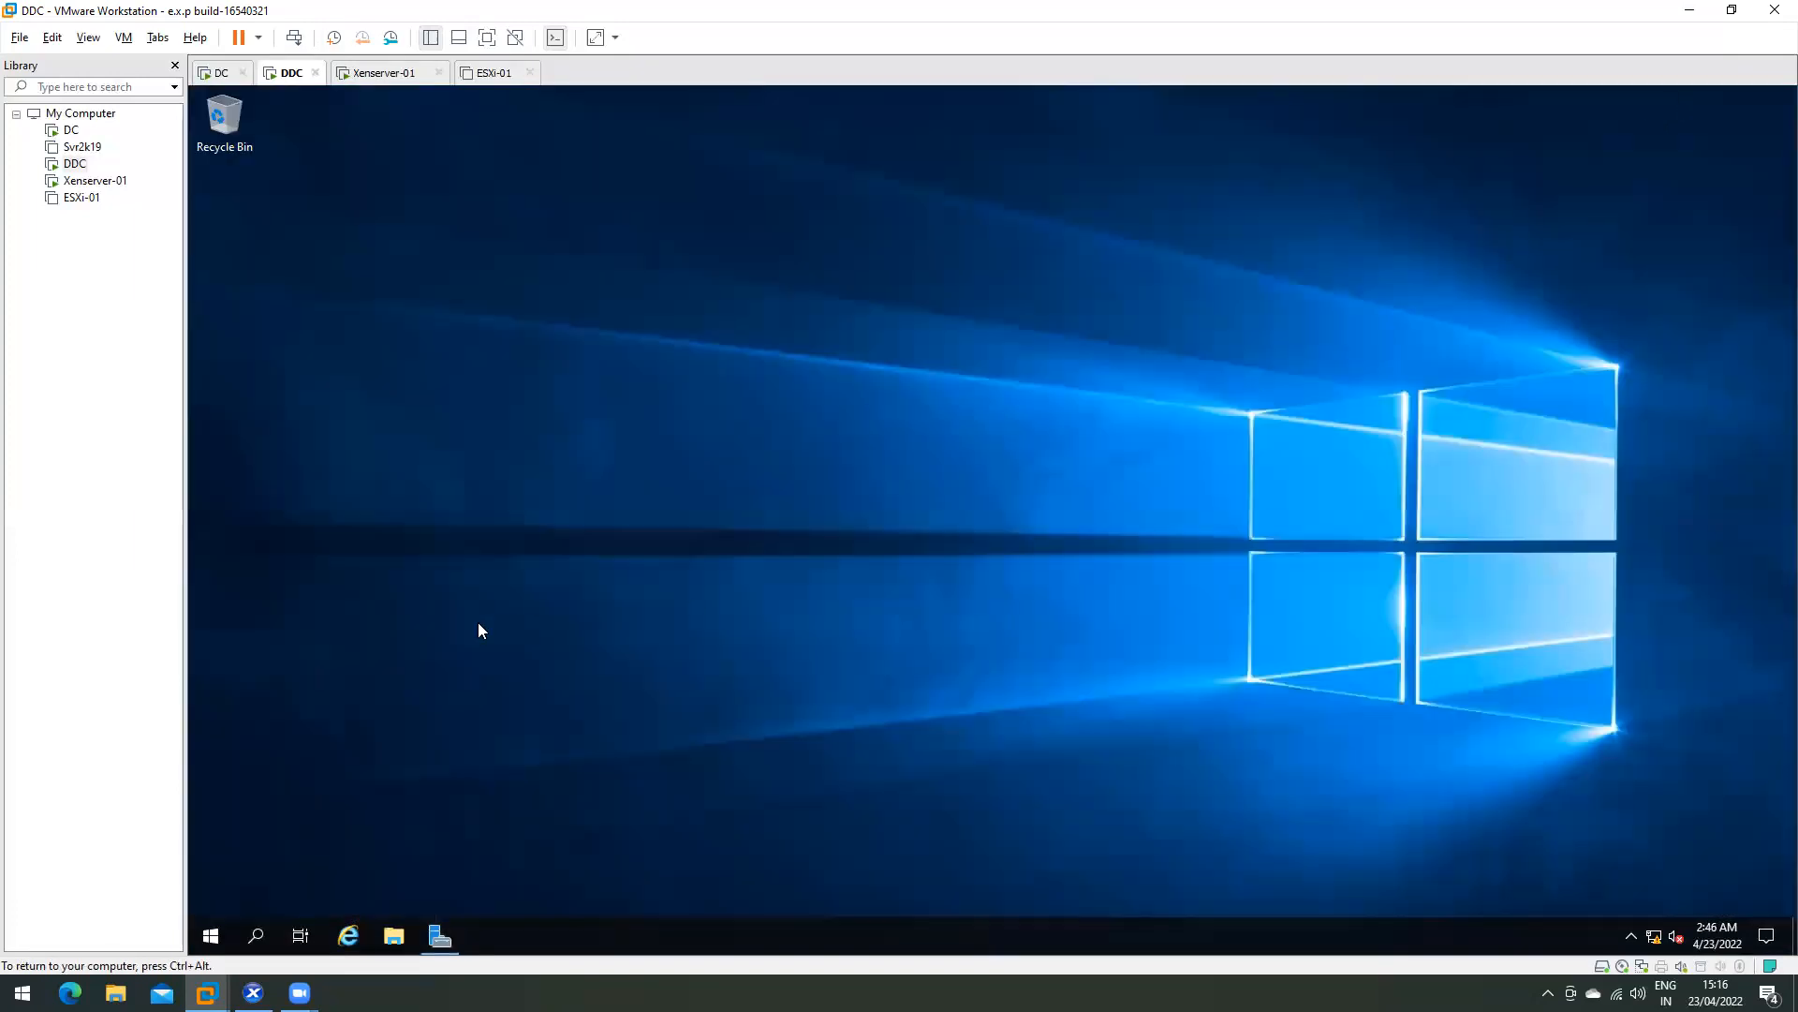
pyautogui.click(211, 936)
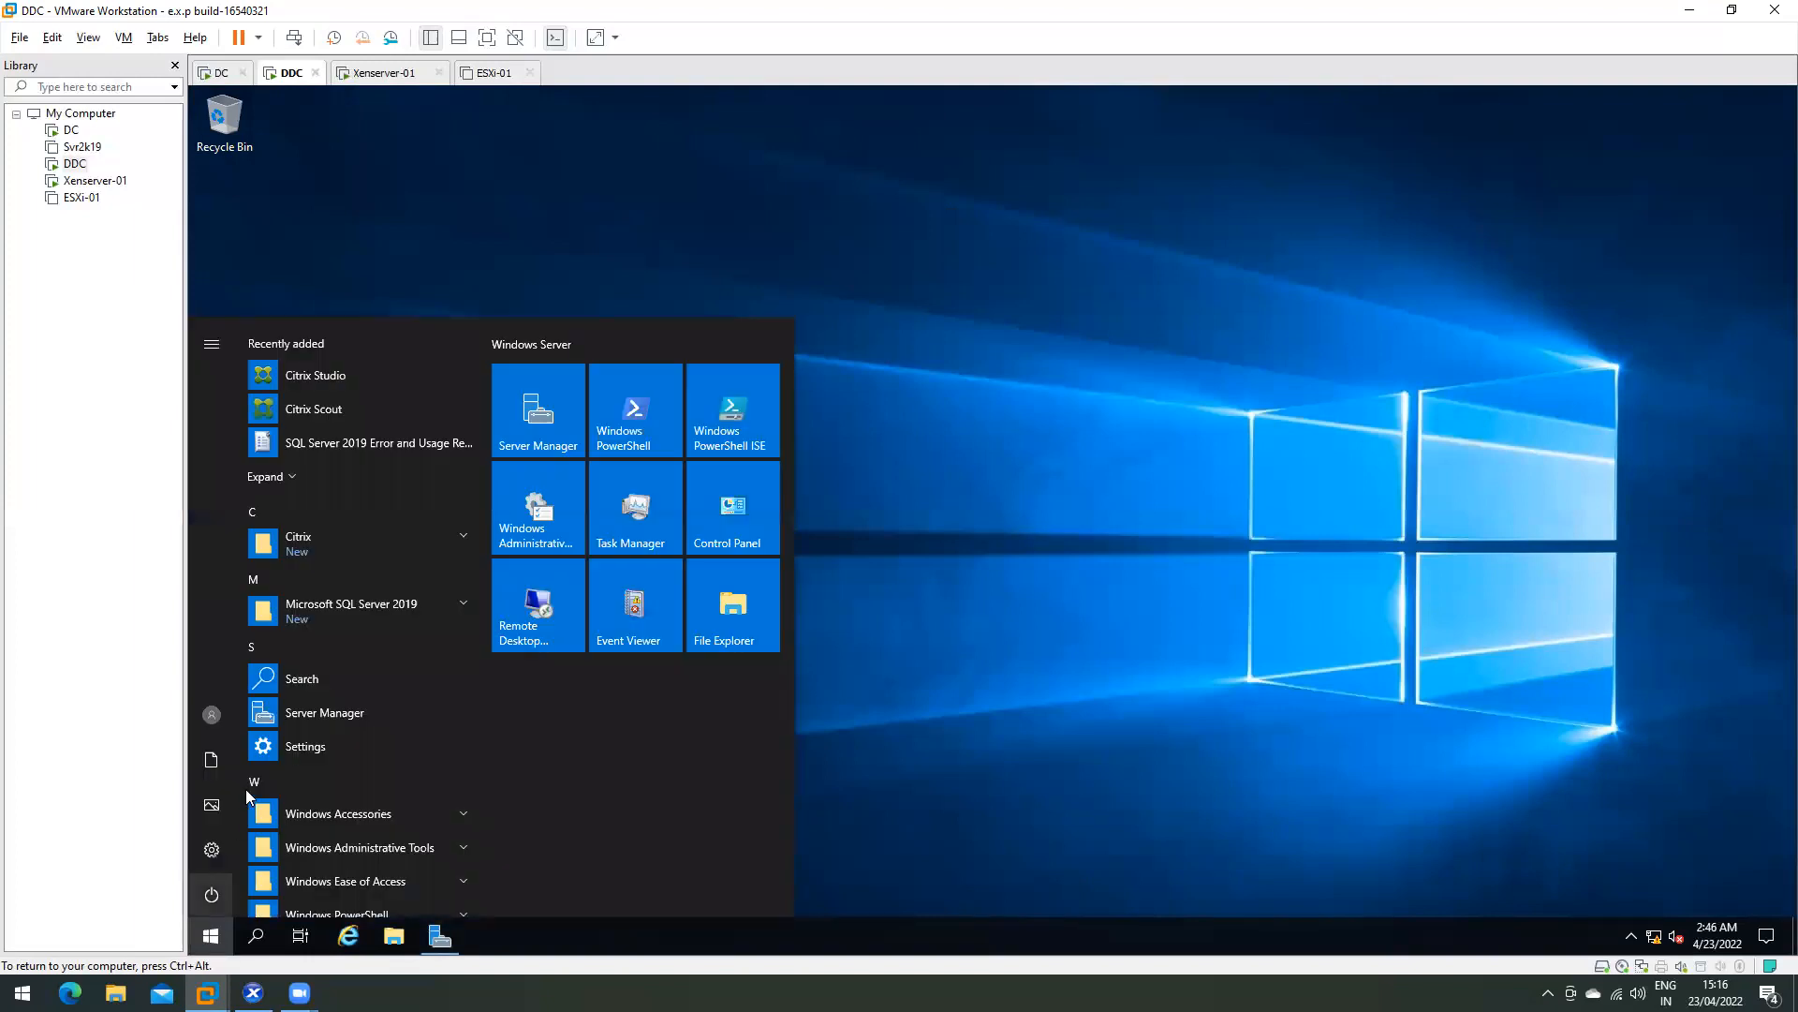
pyautogui.click(369, 377)
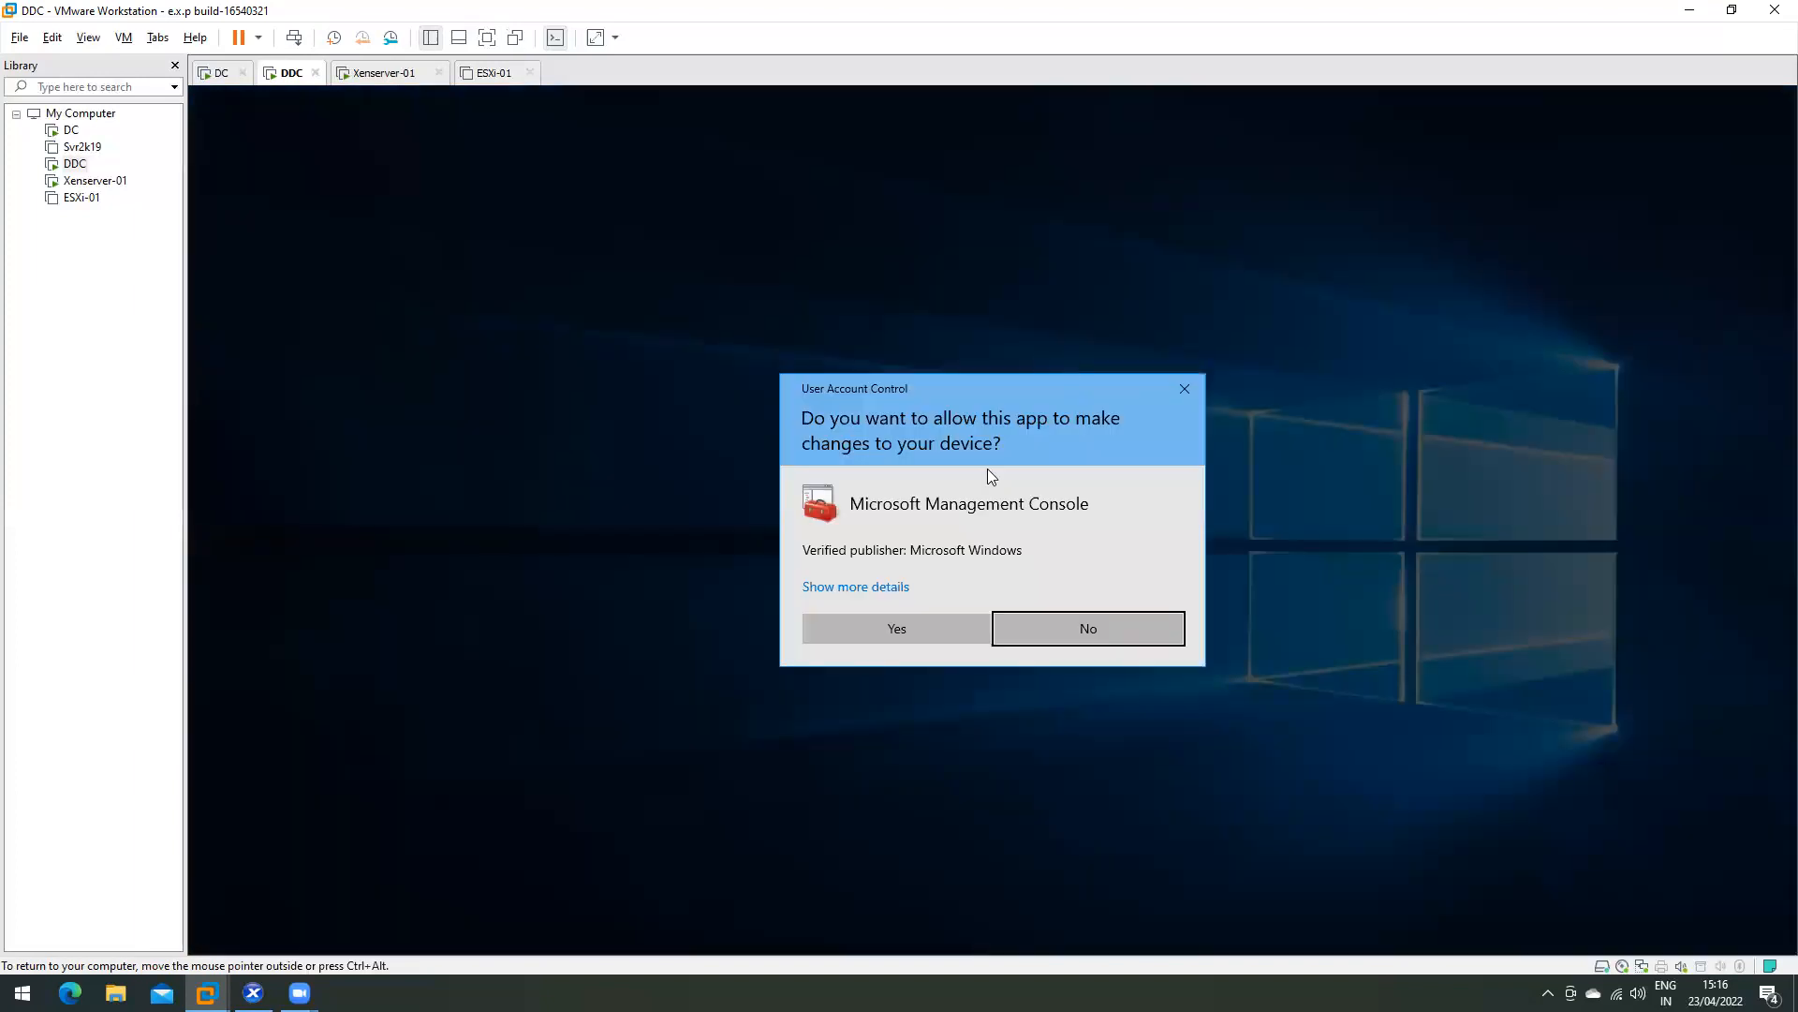
pyautogui.click(897, 628)
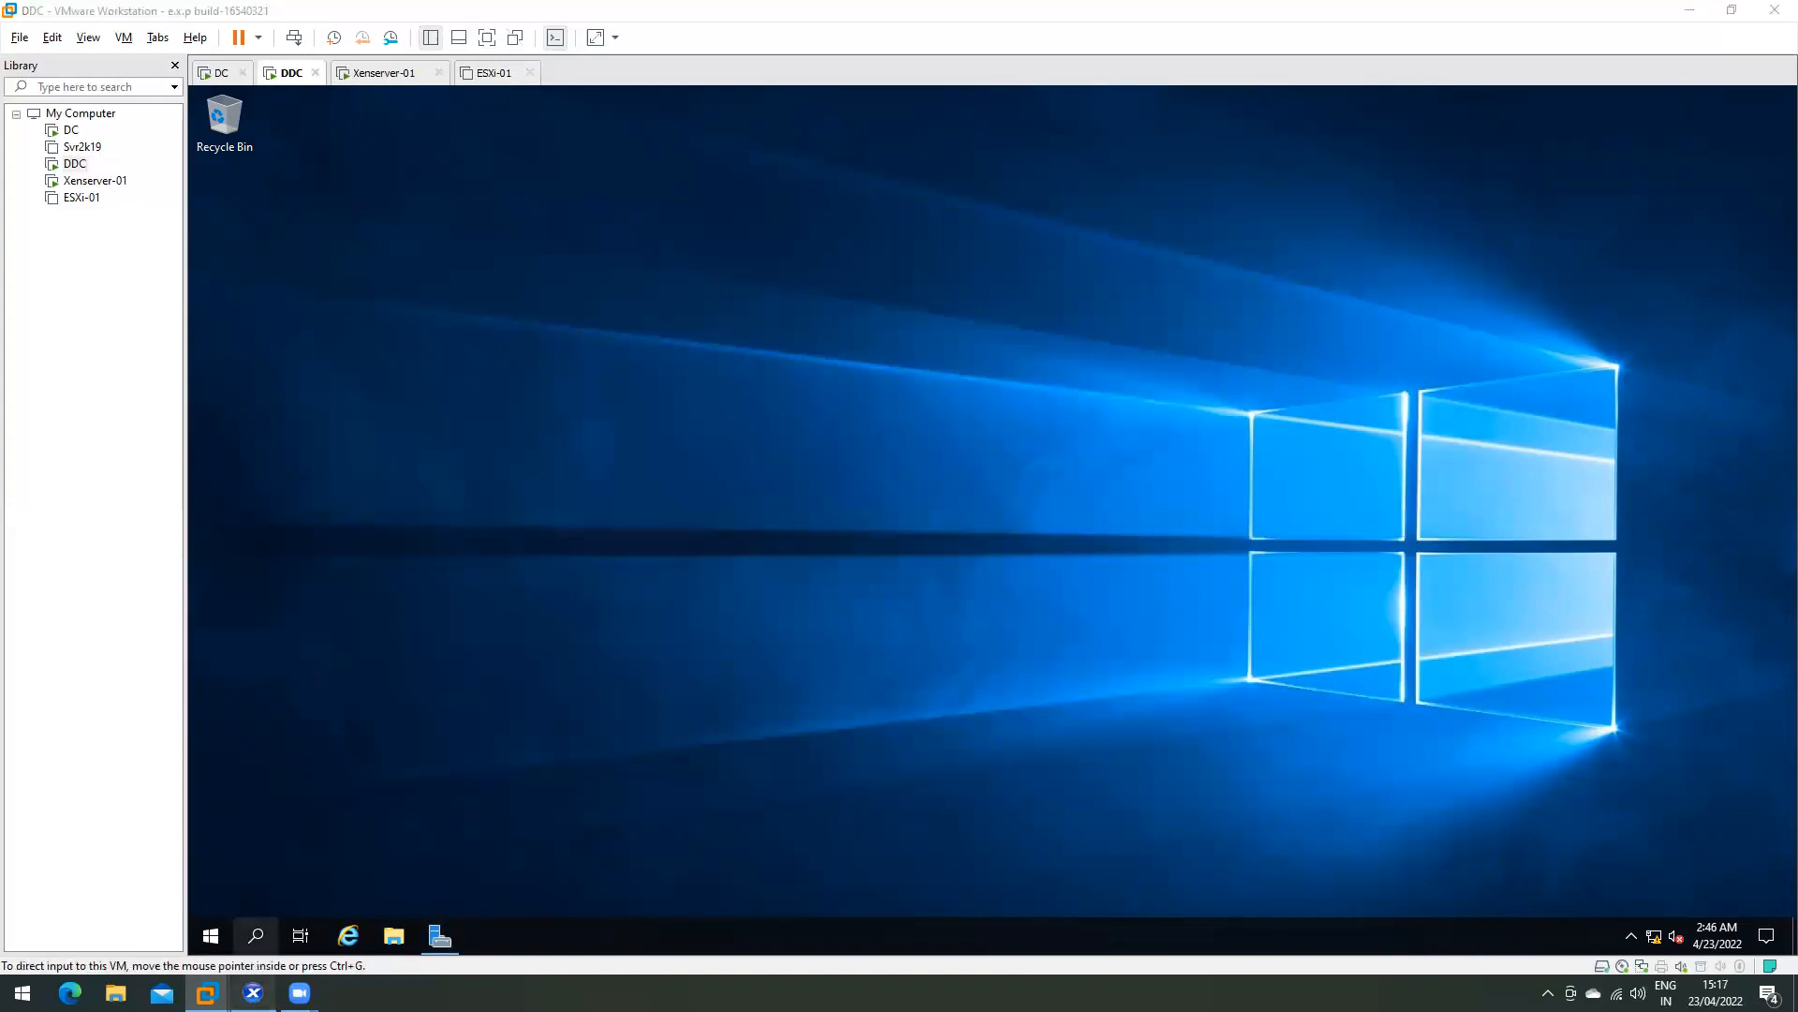
# - Show xenserver-01's Memory tab in XenCenter: 10.0 GB total, 1.9 GB used
pyautogui.click(253, 993)
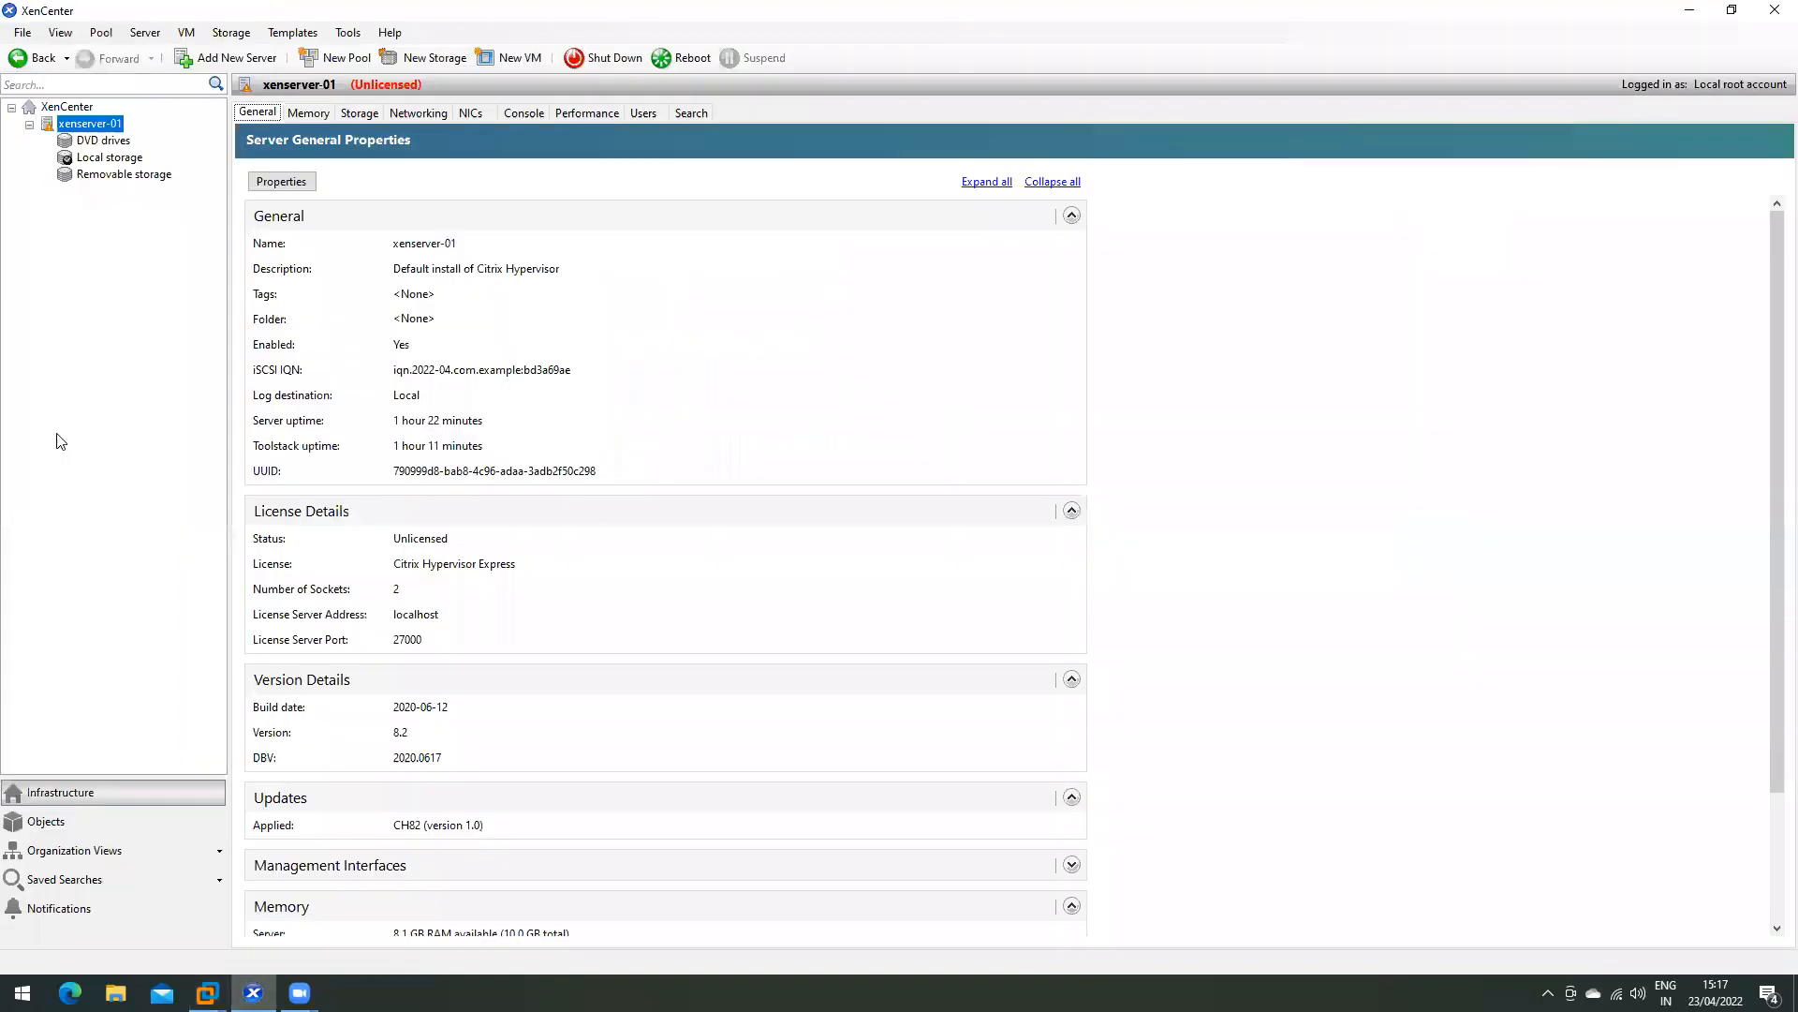
pyautogui.click(348, 112)
pyautogui.click(314, 115)
pyautogui.click(263, 113)
pyautogui.click(315, 115)
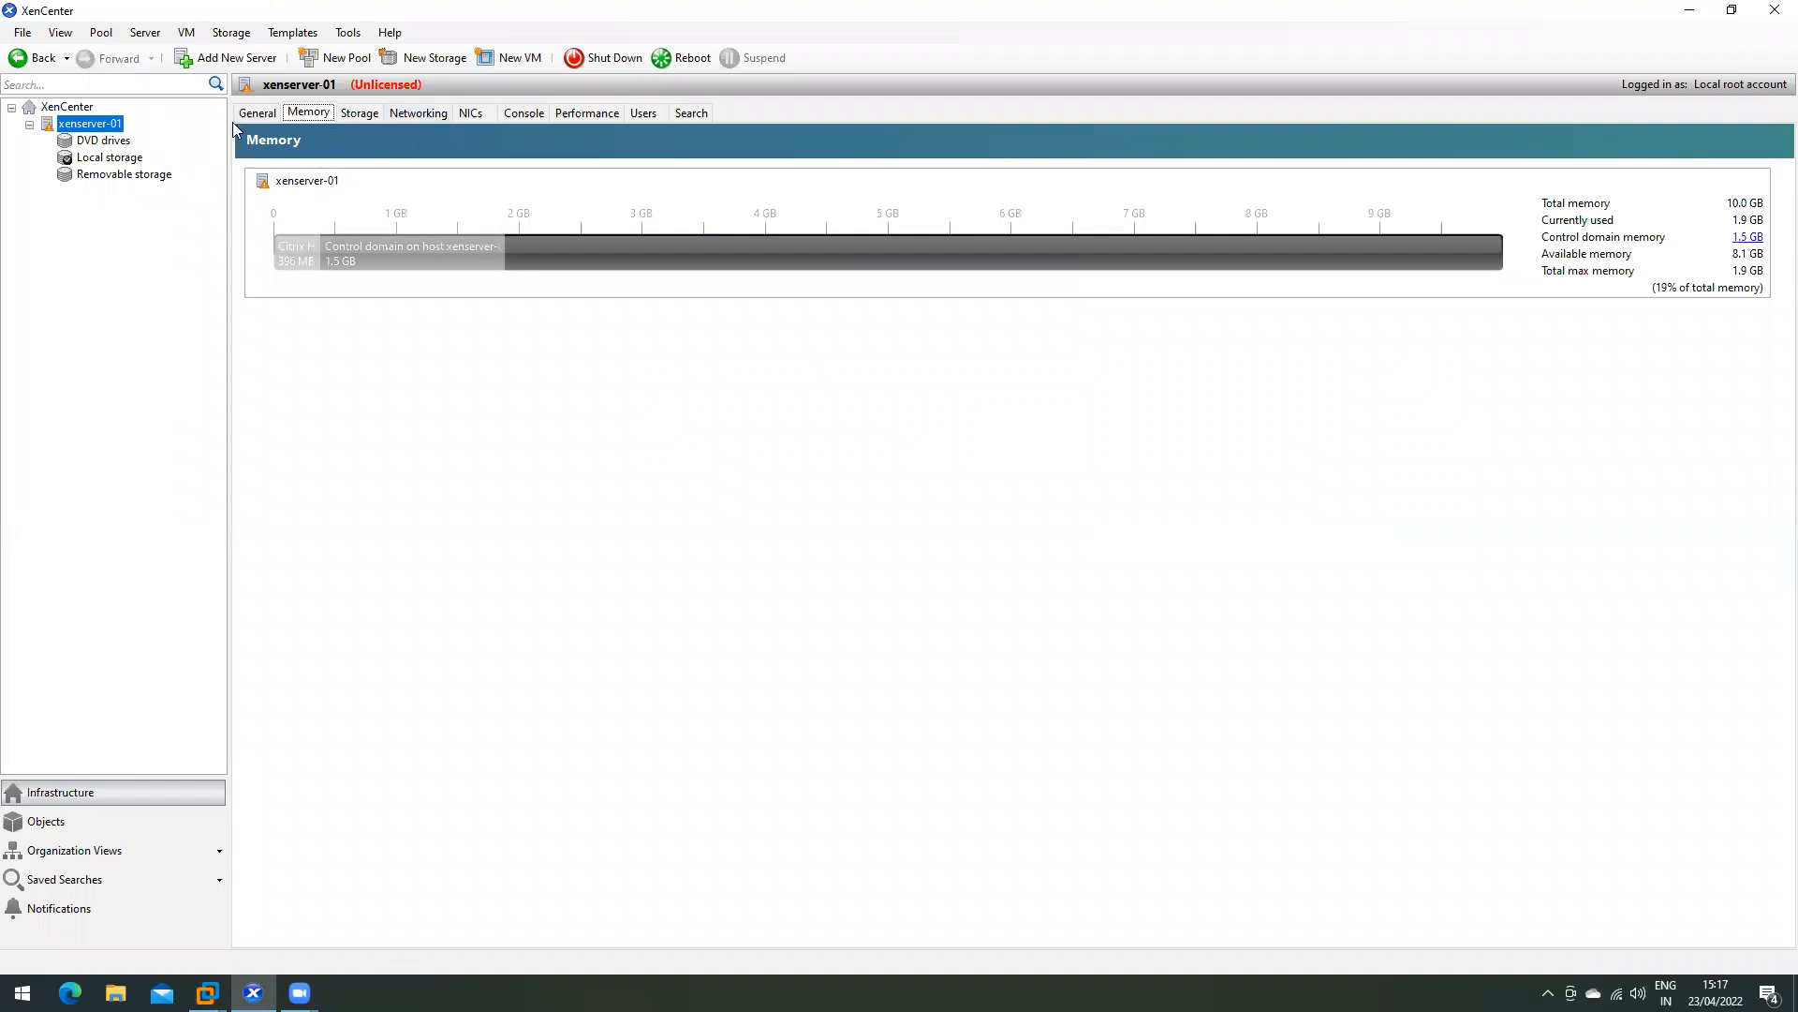
# - Start and cancel the New VM wizard on xenserver-01 twice
pyautogui.rightClick(90, 124)
pyautogui.click(117, 140)
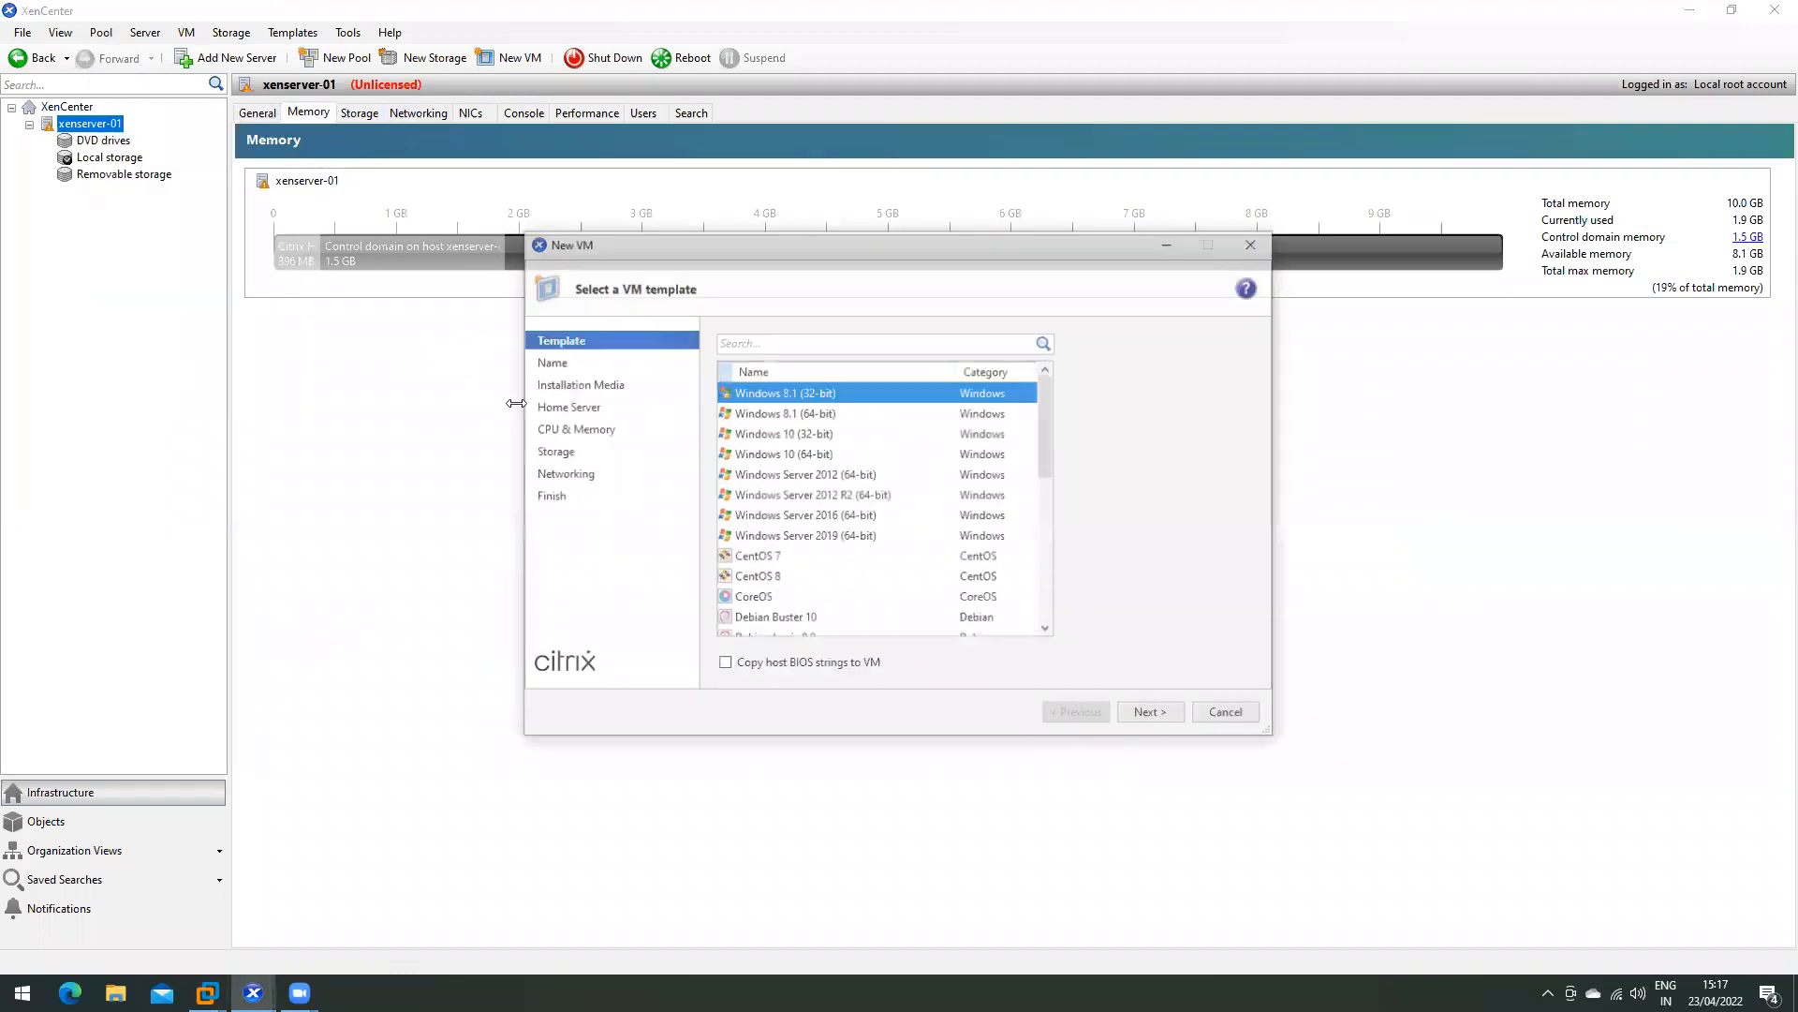
pyautogui.click(1228, 714)
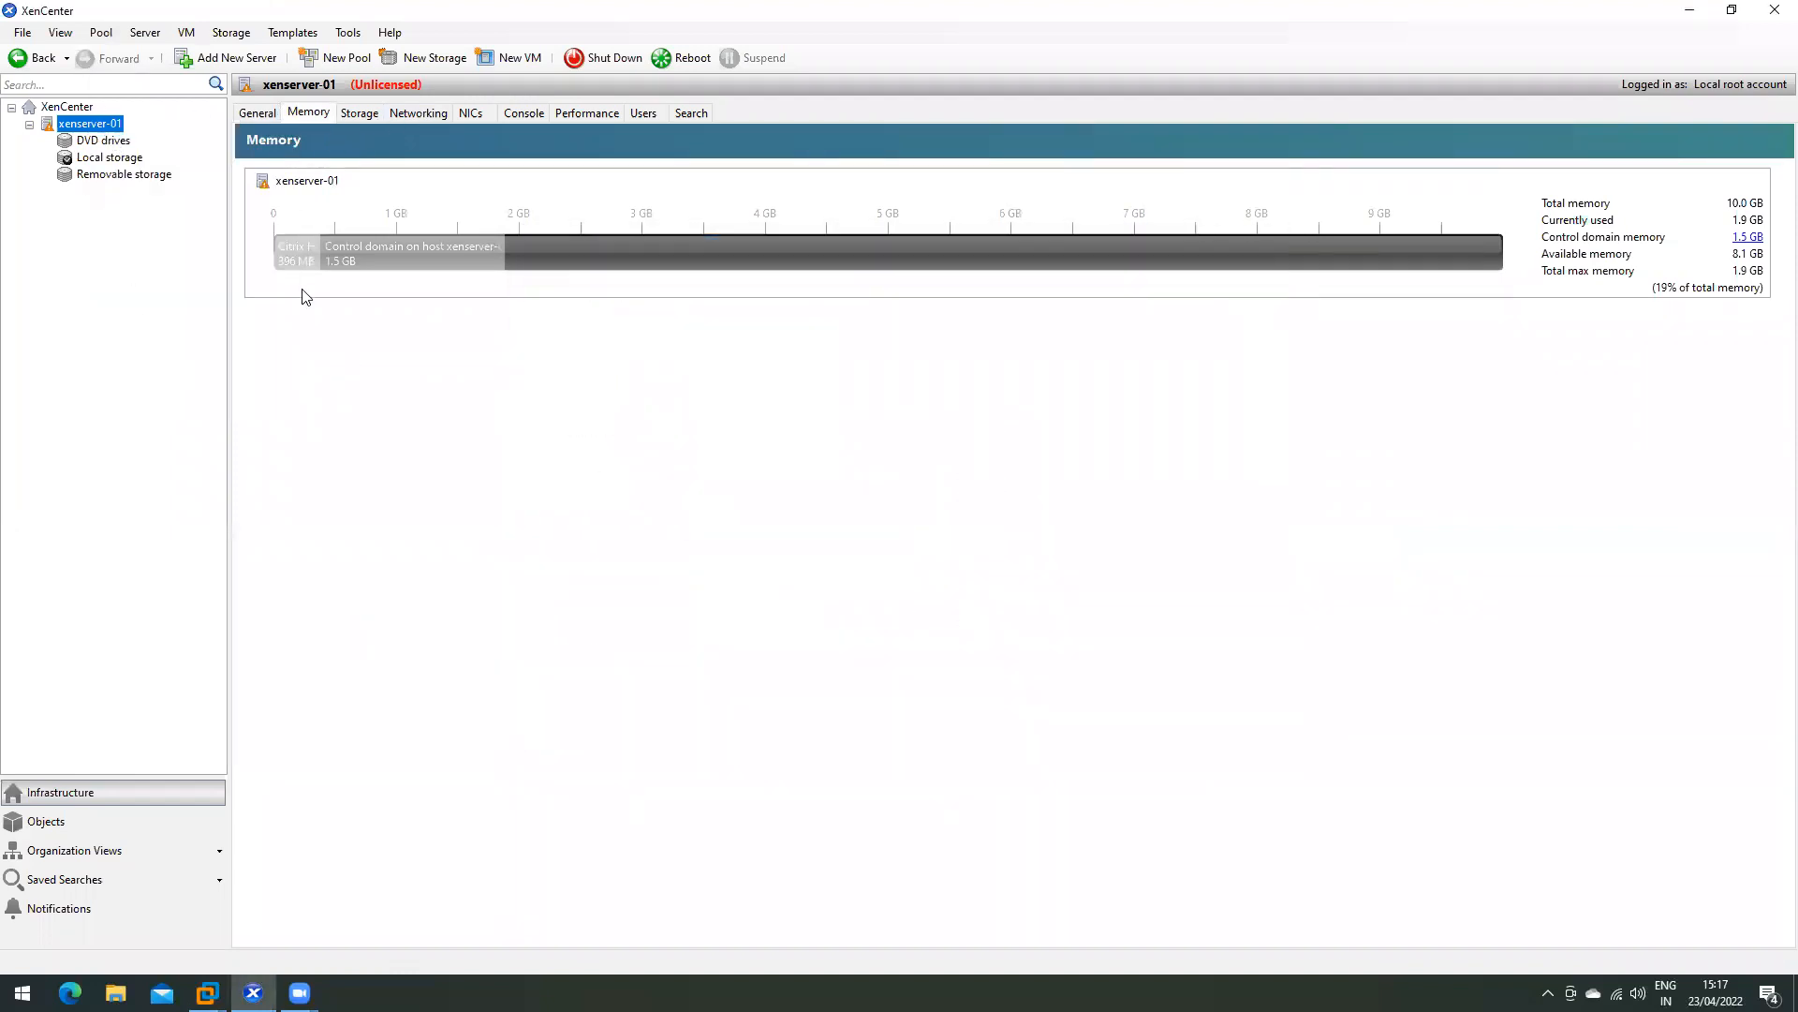
pyautogui.rightClick(94, 127)
pyautogui.click(114, 141)
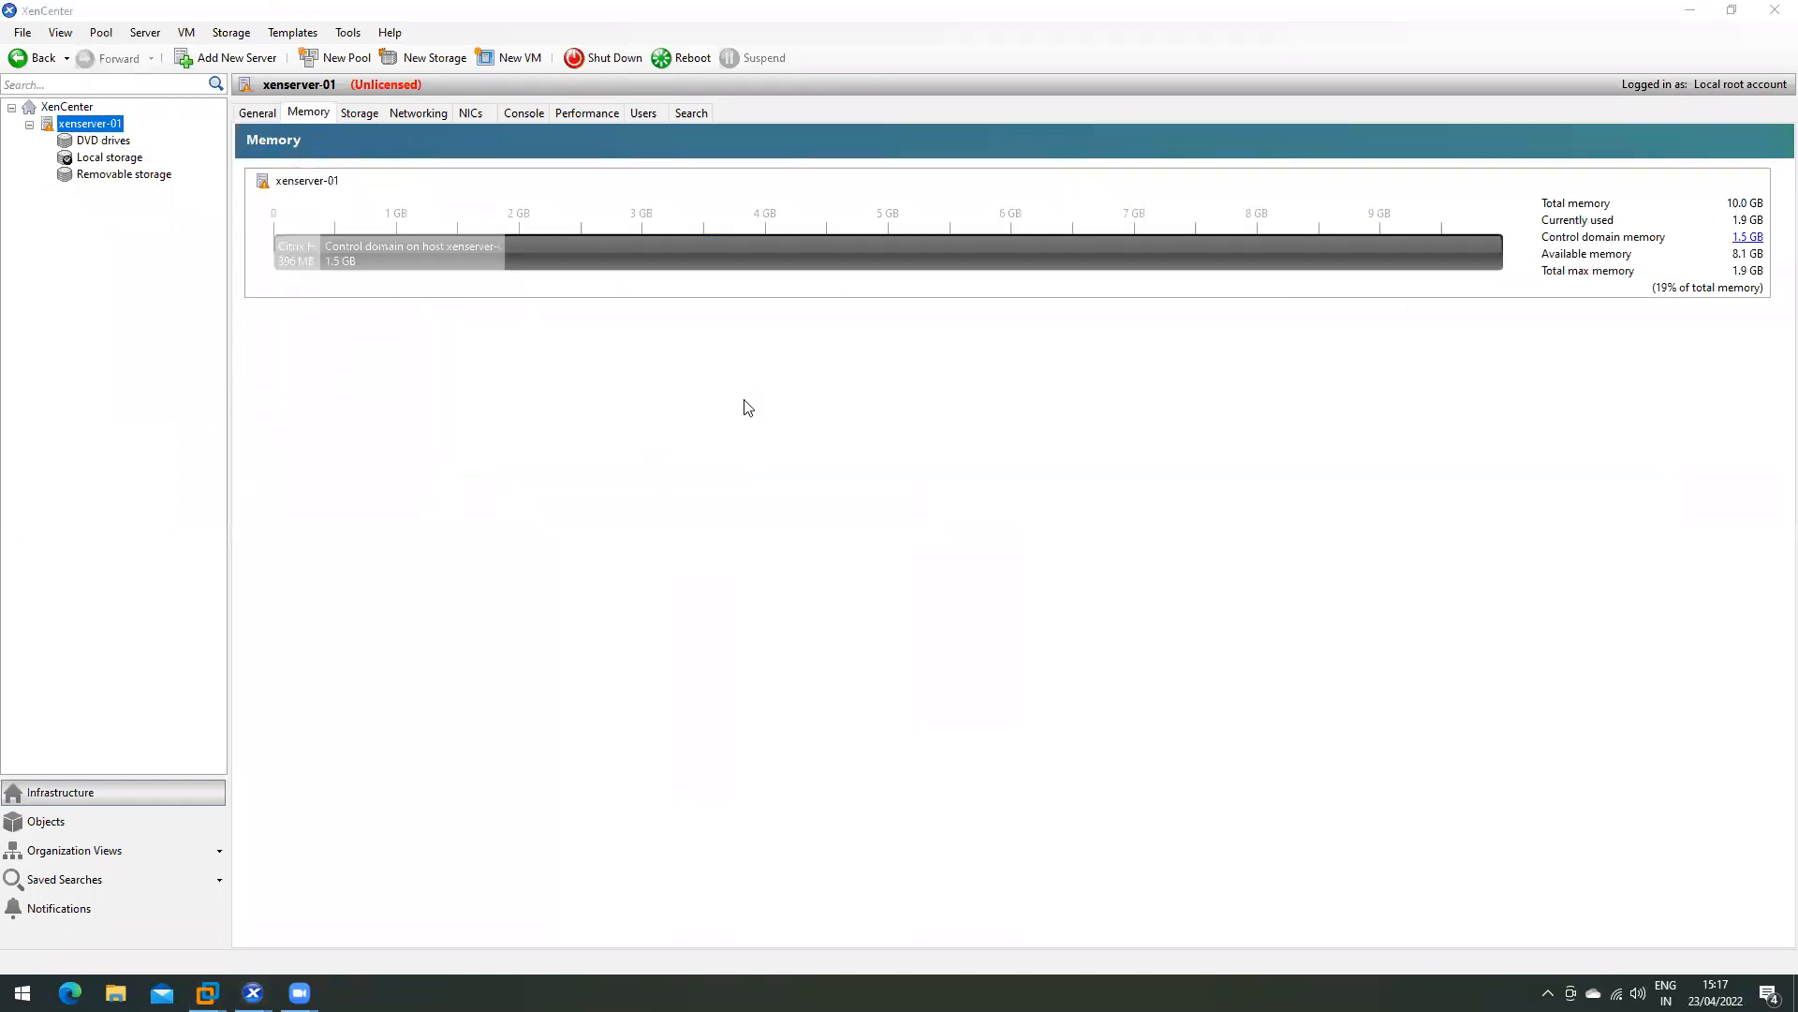
pyautogui.click(1228, 714)
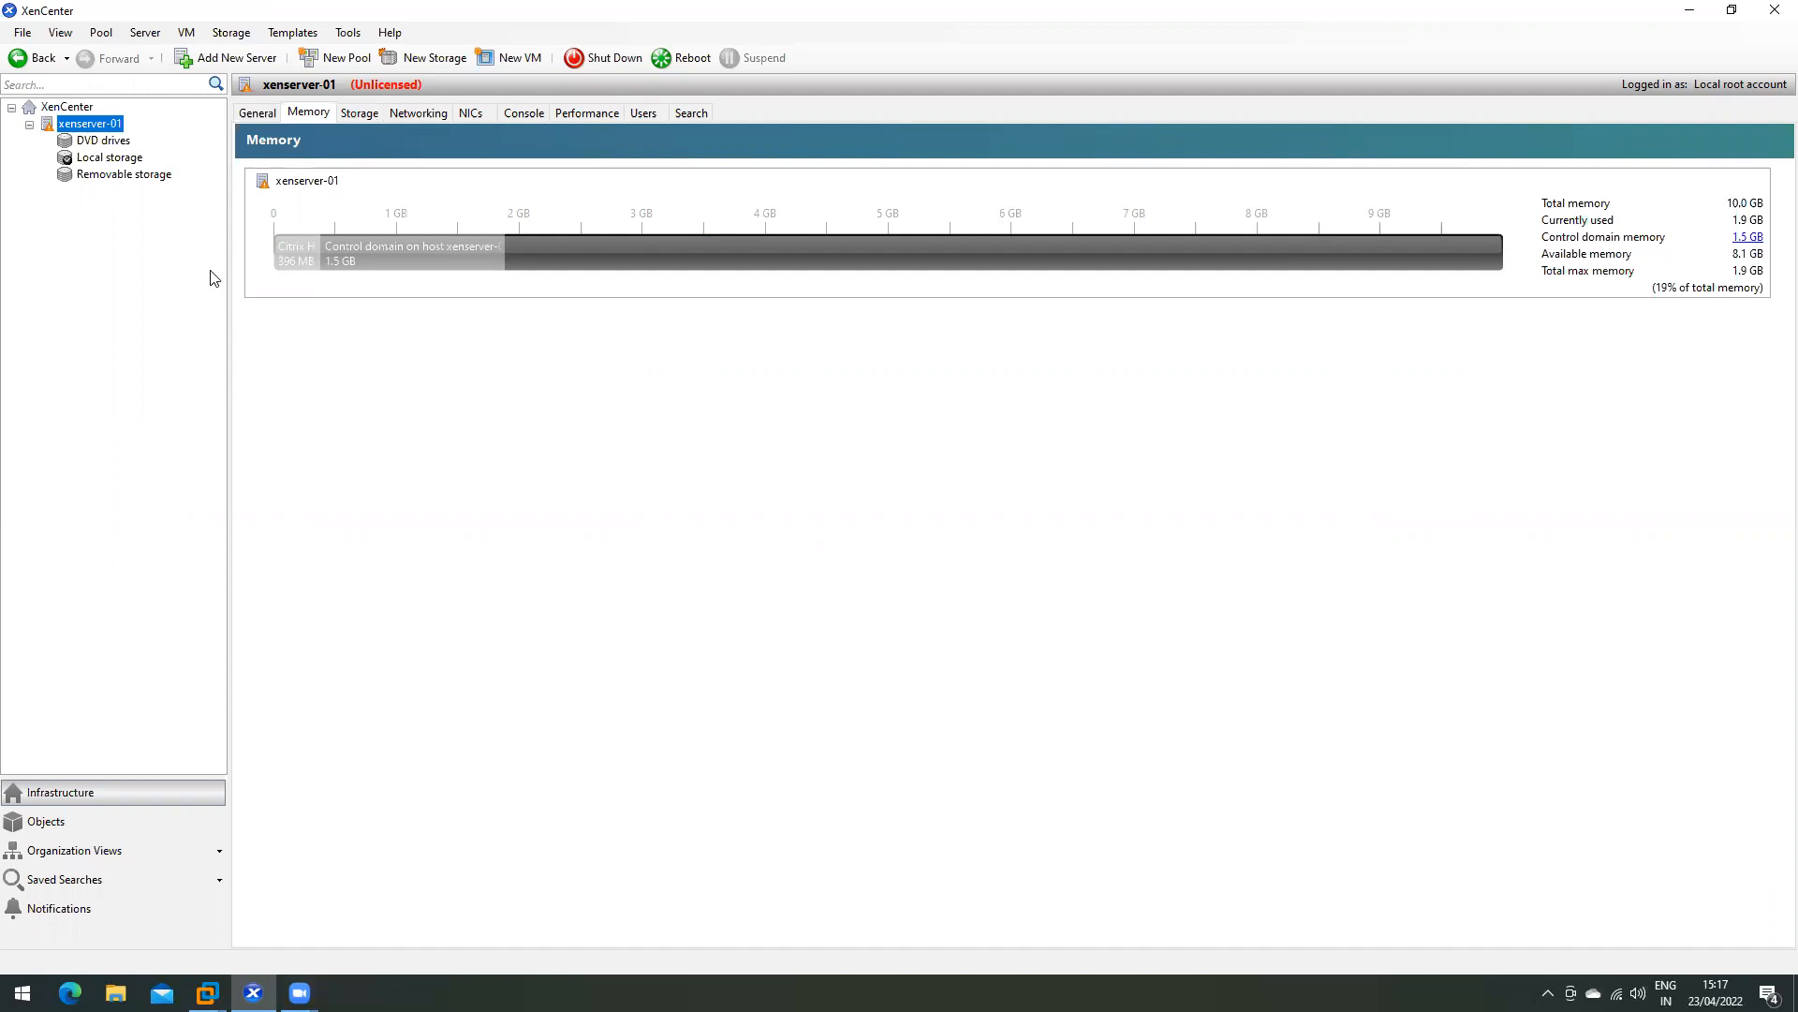
# - Start a Windows File Sharing (SMB/CIFS) ISO repository named 'ISO library' and reach its share location step
pyautogui.click(423, 60)
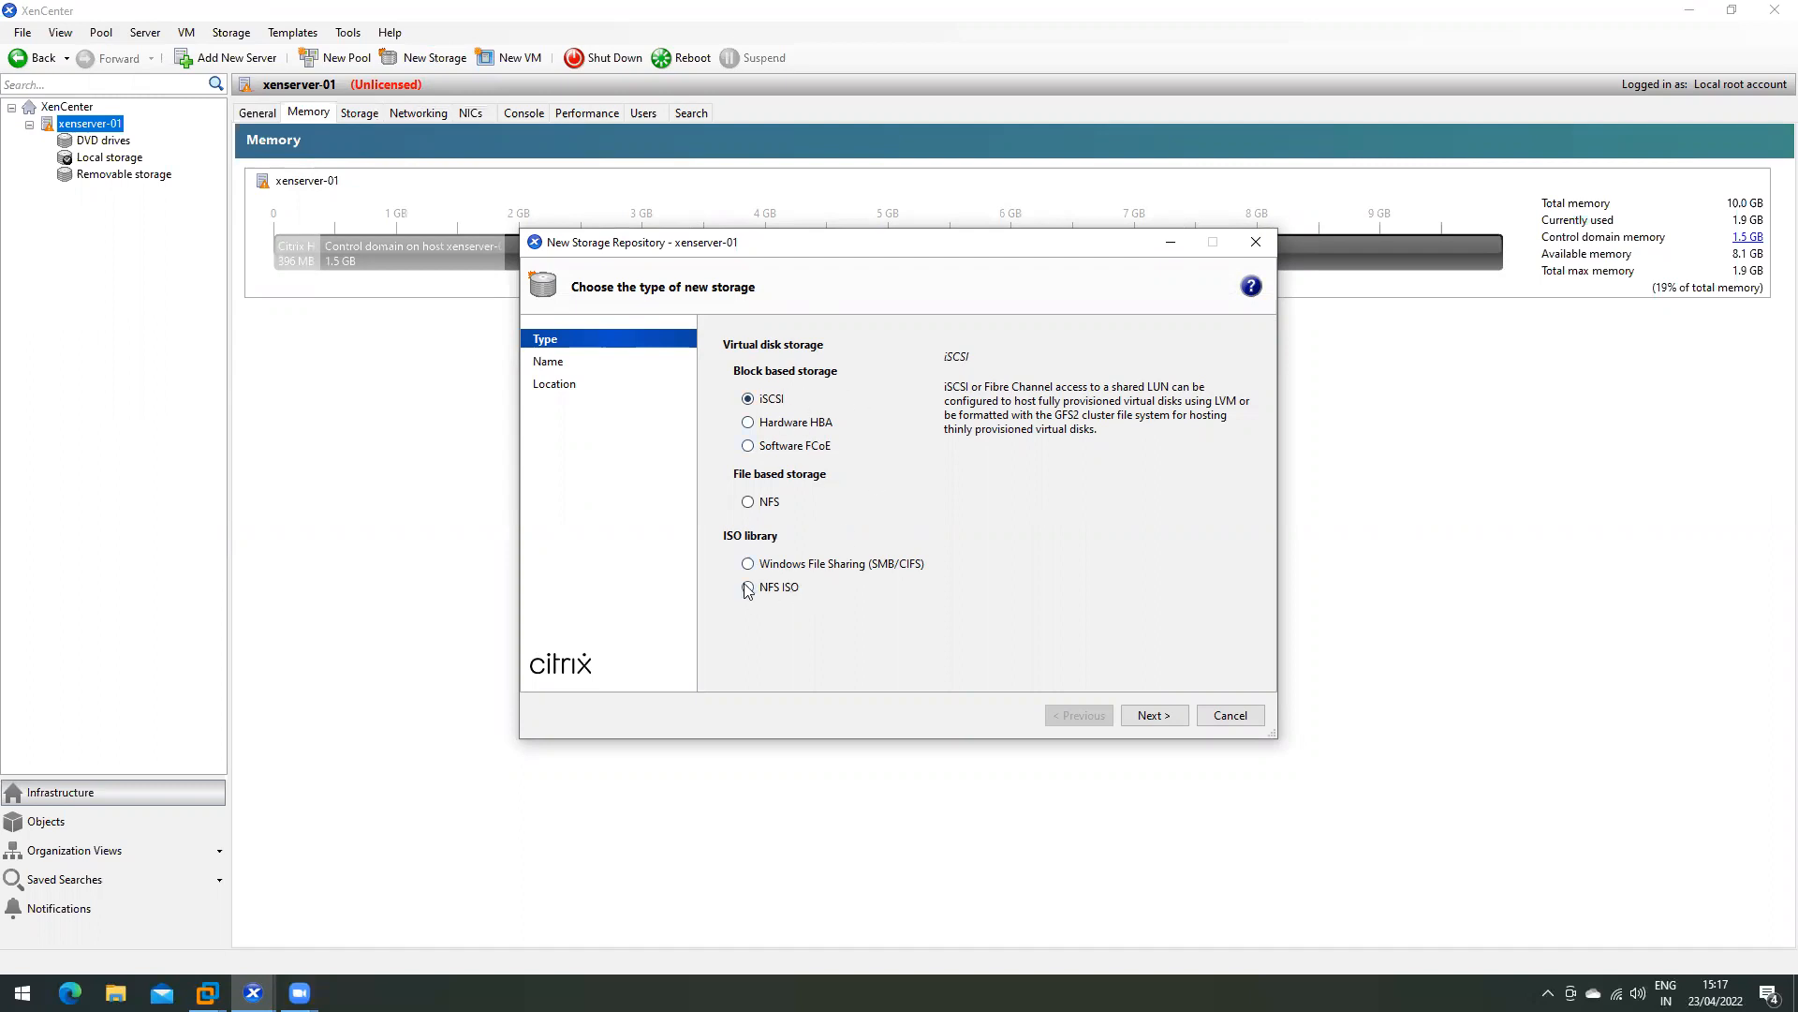
pyautogui.click(774, 566)
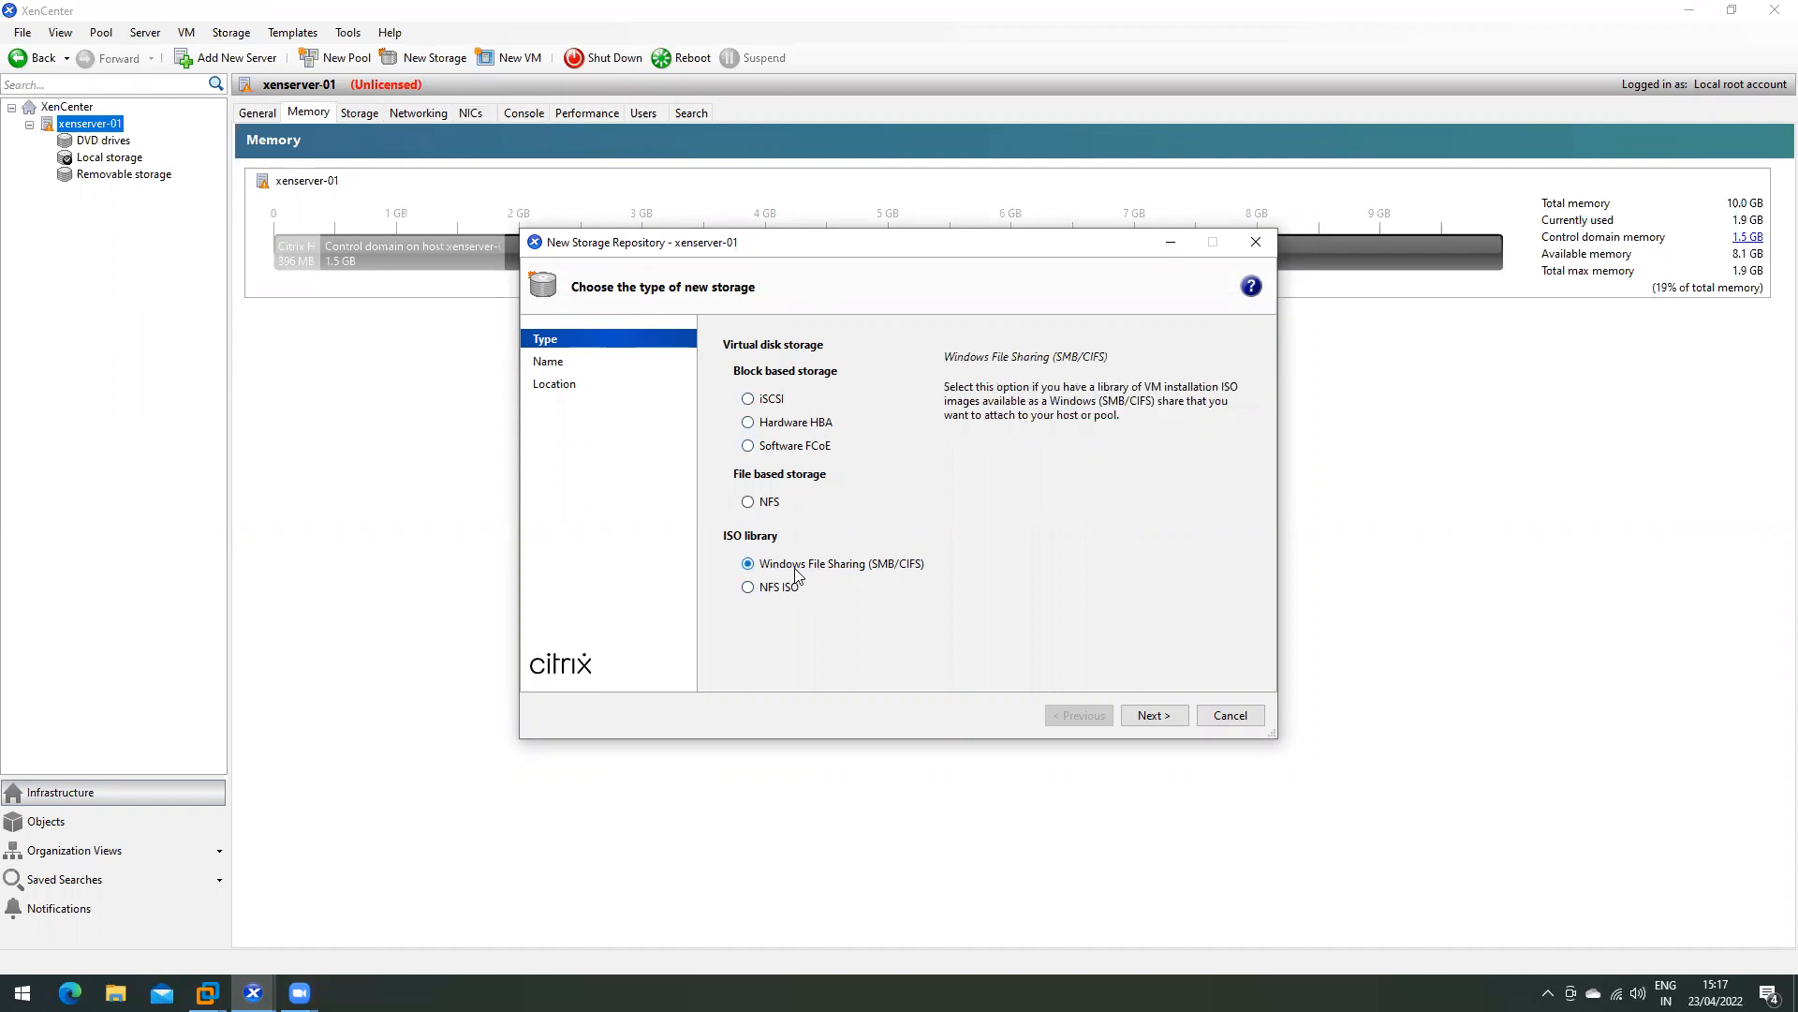
pyautogui.click(1151, 717)
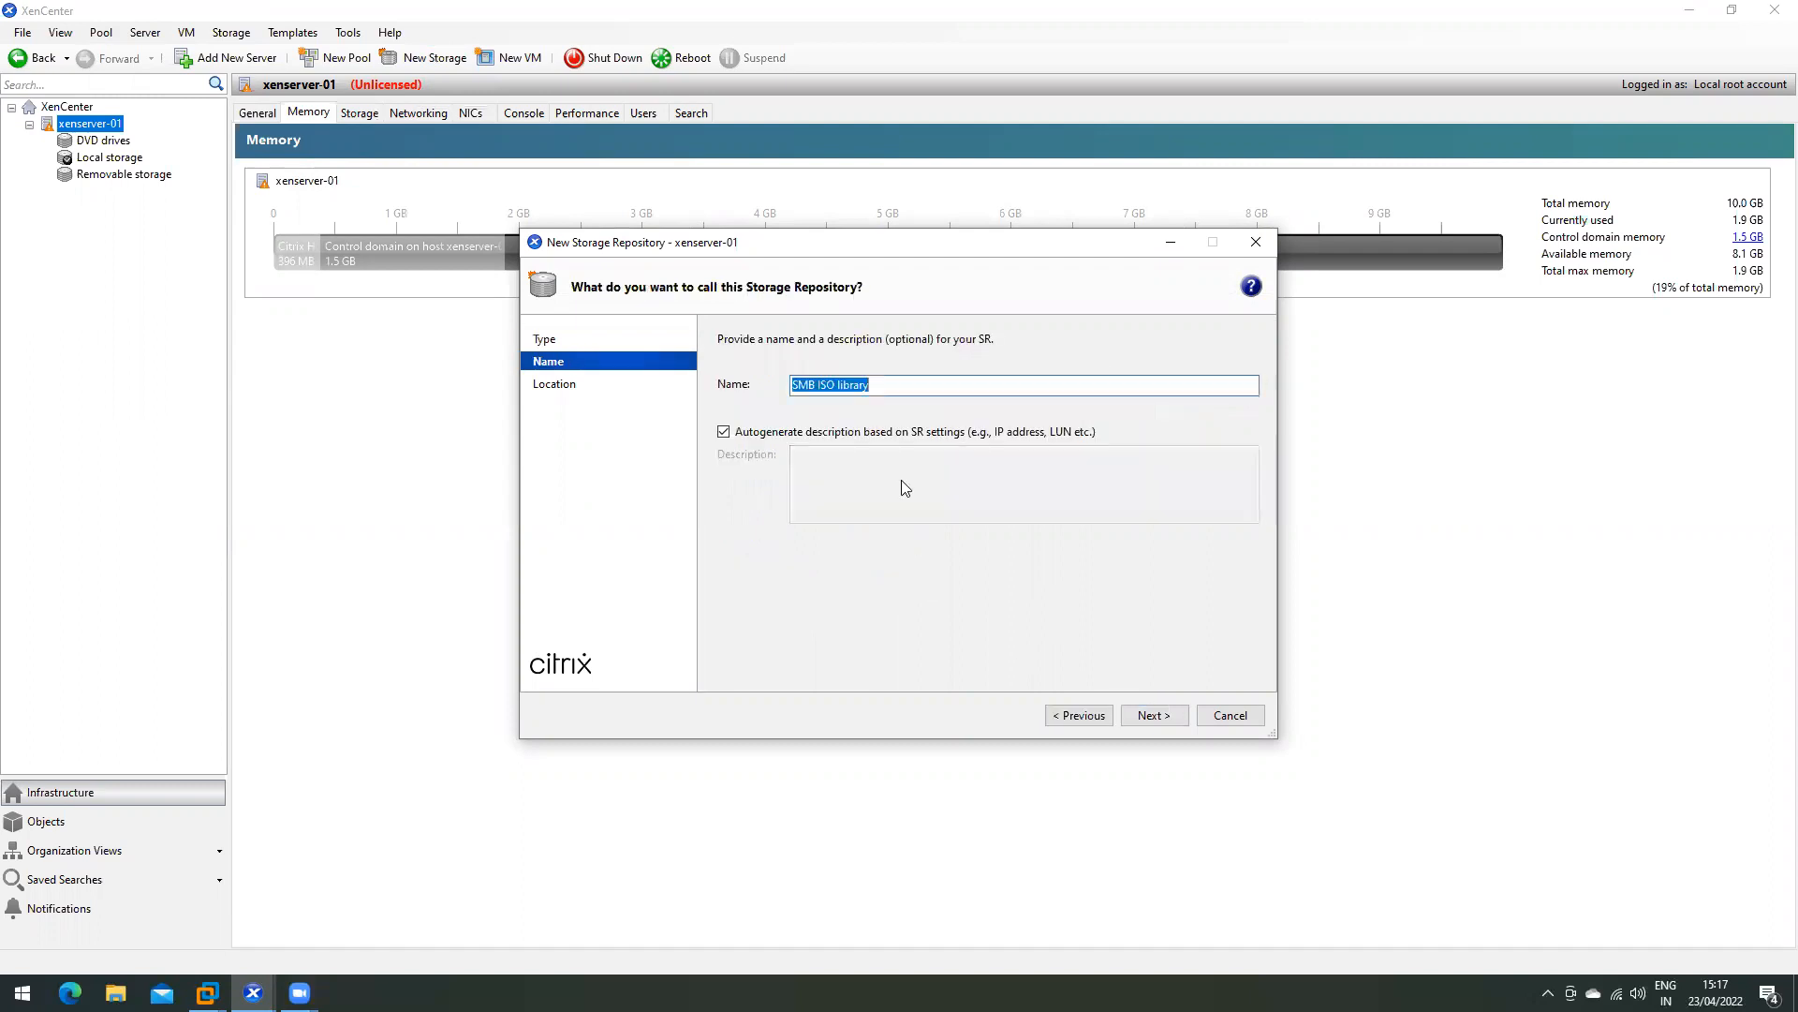
pyautogui.click(821, 384)
pyautogui.press('BackSpace')
pyautogui.press('BackSpace')
pyautogui.press('BackSpace')
pyautogui.press('BackSpace')
pyautogui.click(1153, 716)
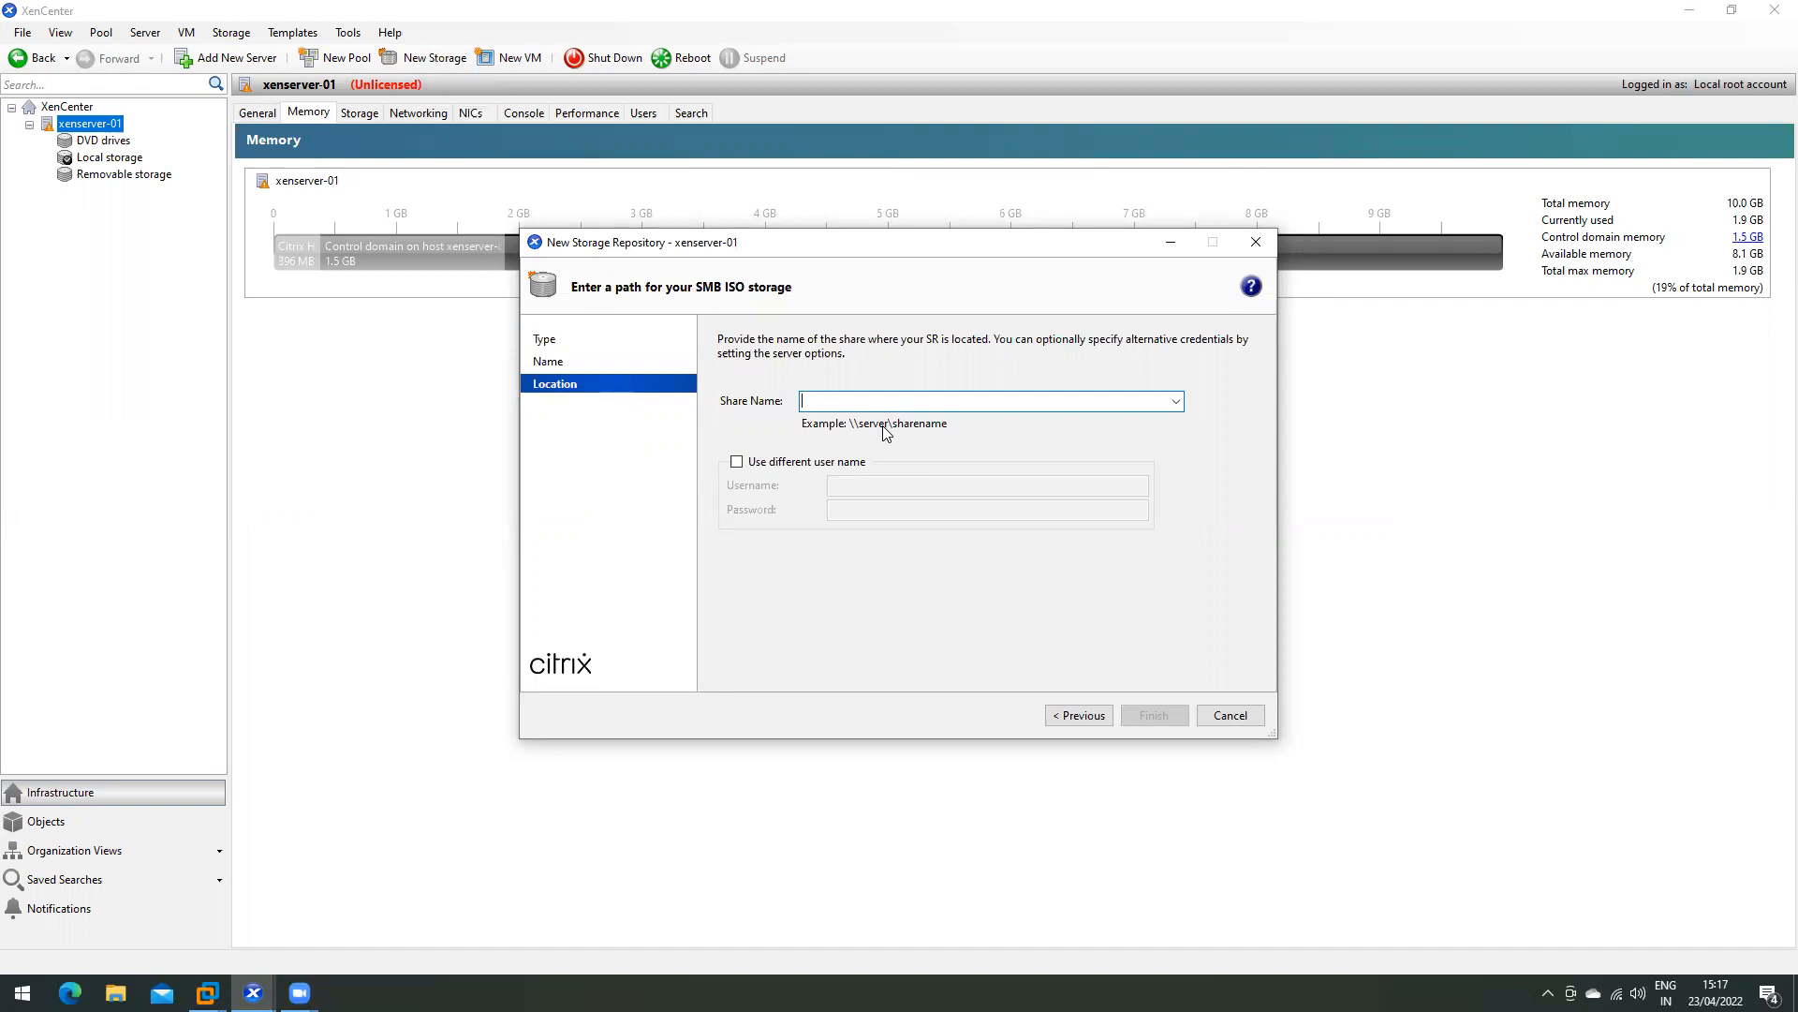
pyautogui.press('super+r')
# - Browse to the ISO folder in D:\Data on the Seagate Expansion Drive in maximised File Explorer
pyautogui.write('c:\\')
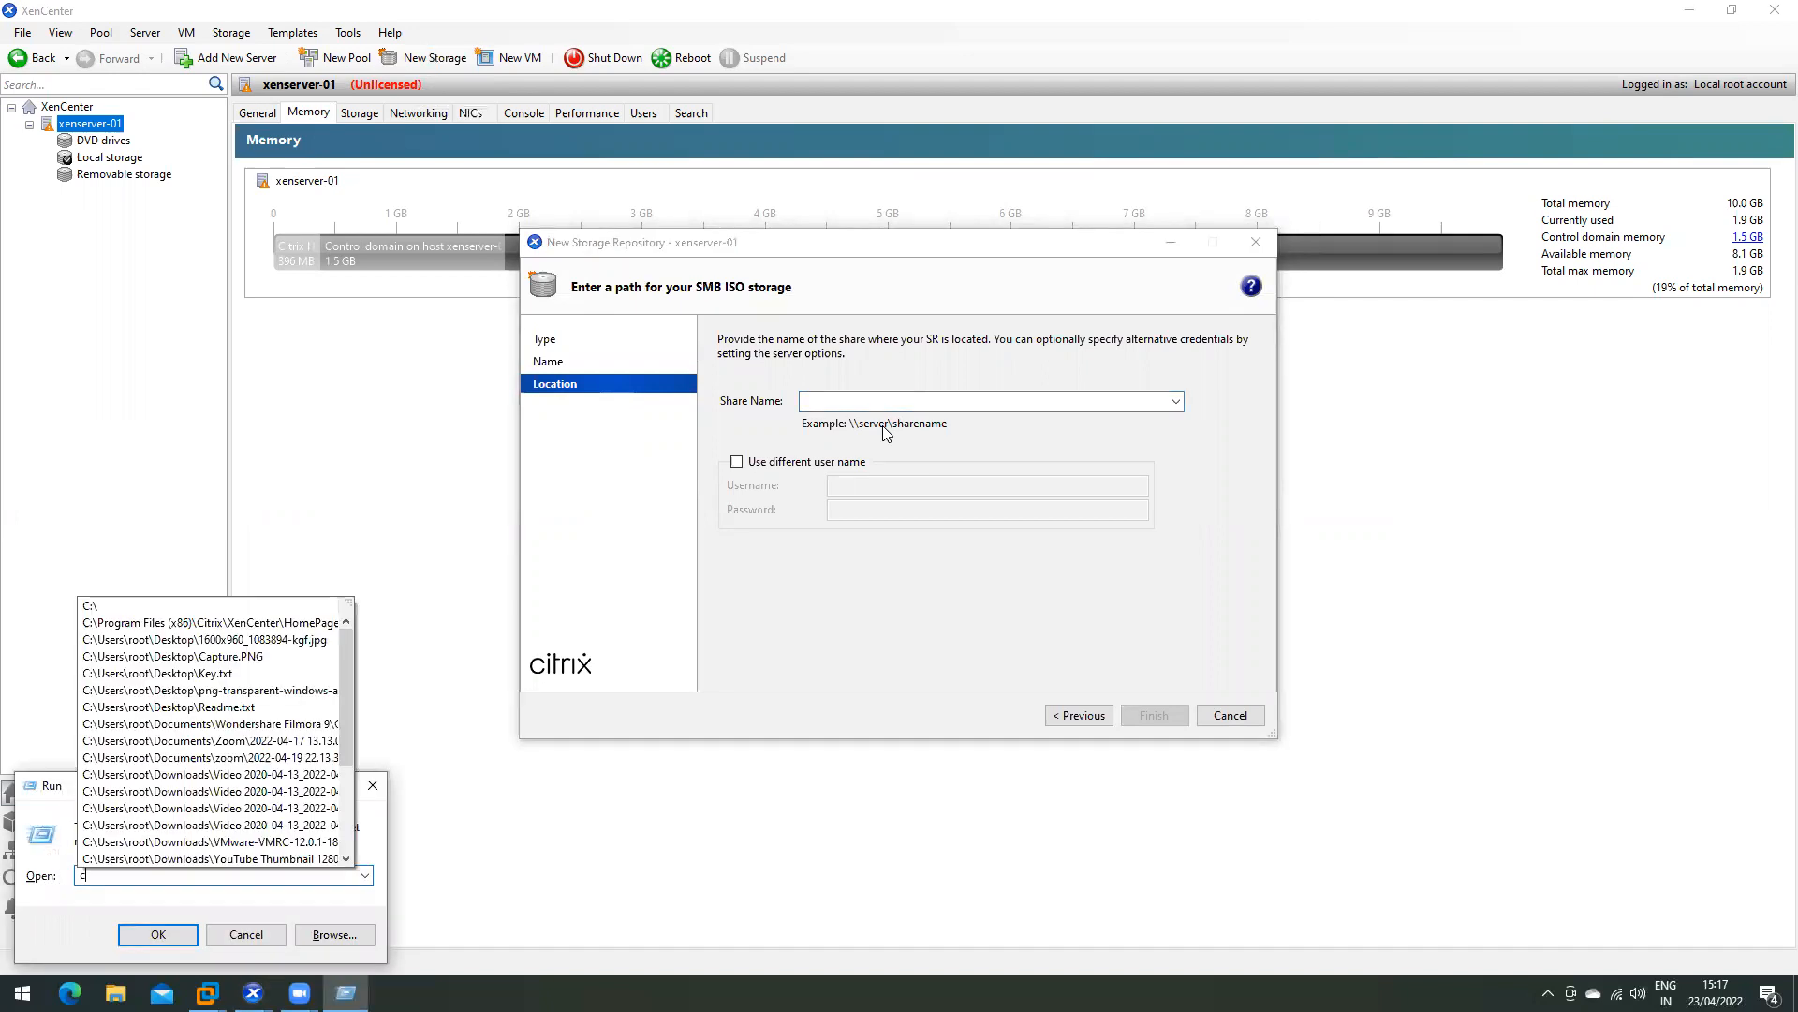
pyautogui.press('Return')
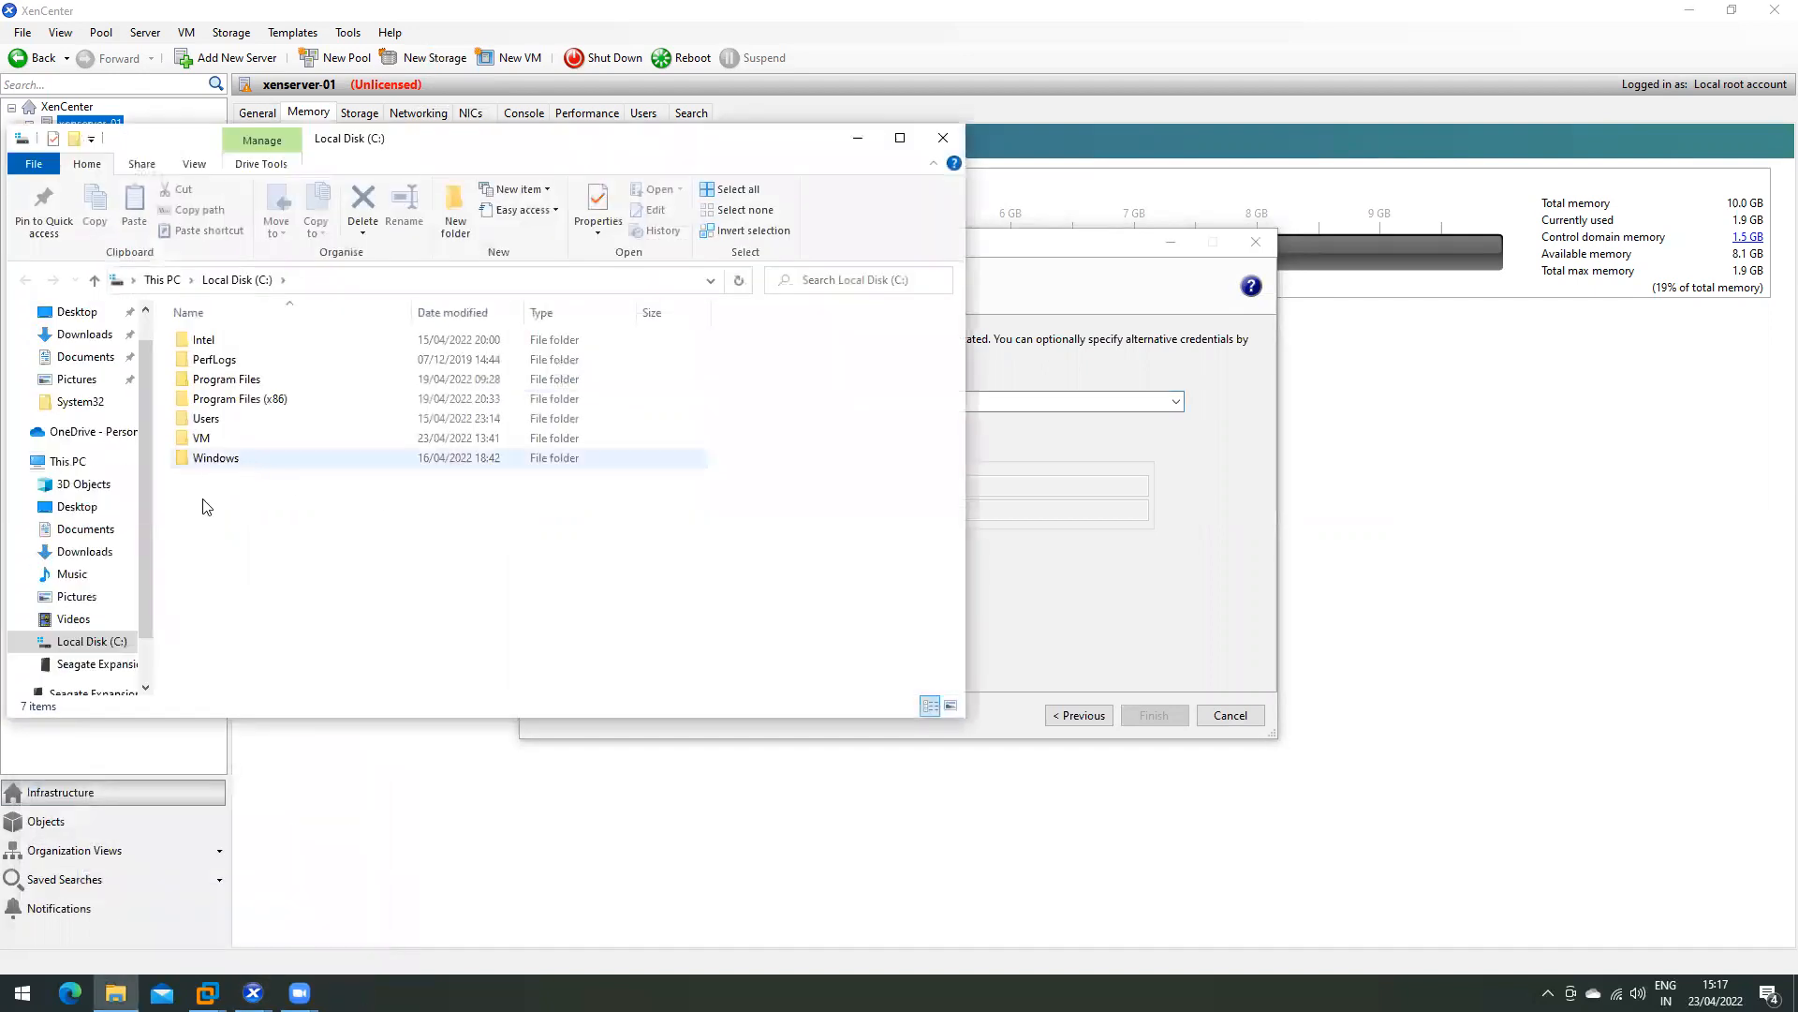
pyautogui.click(89, 664)
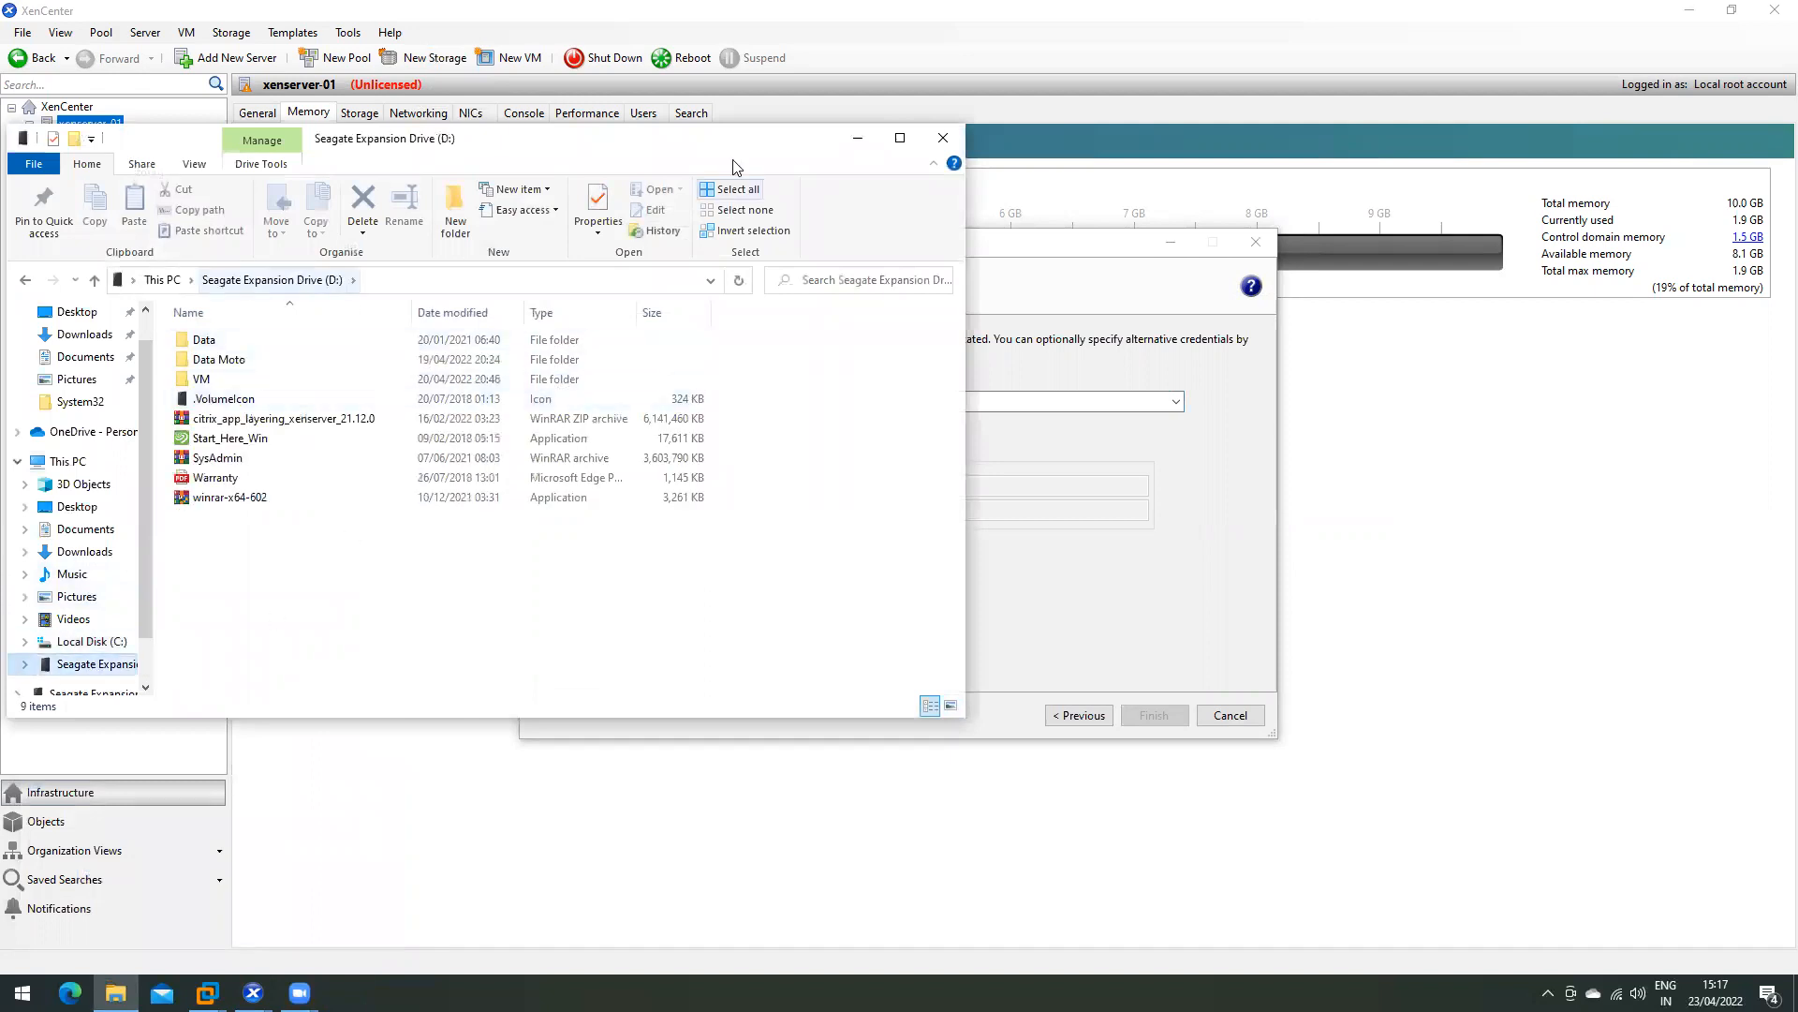
pyautogui.click(899, 139)
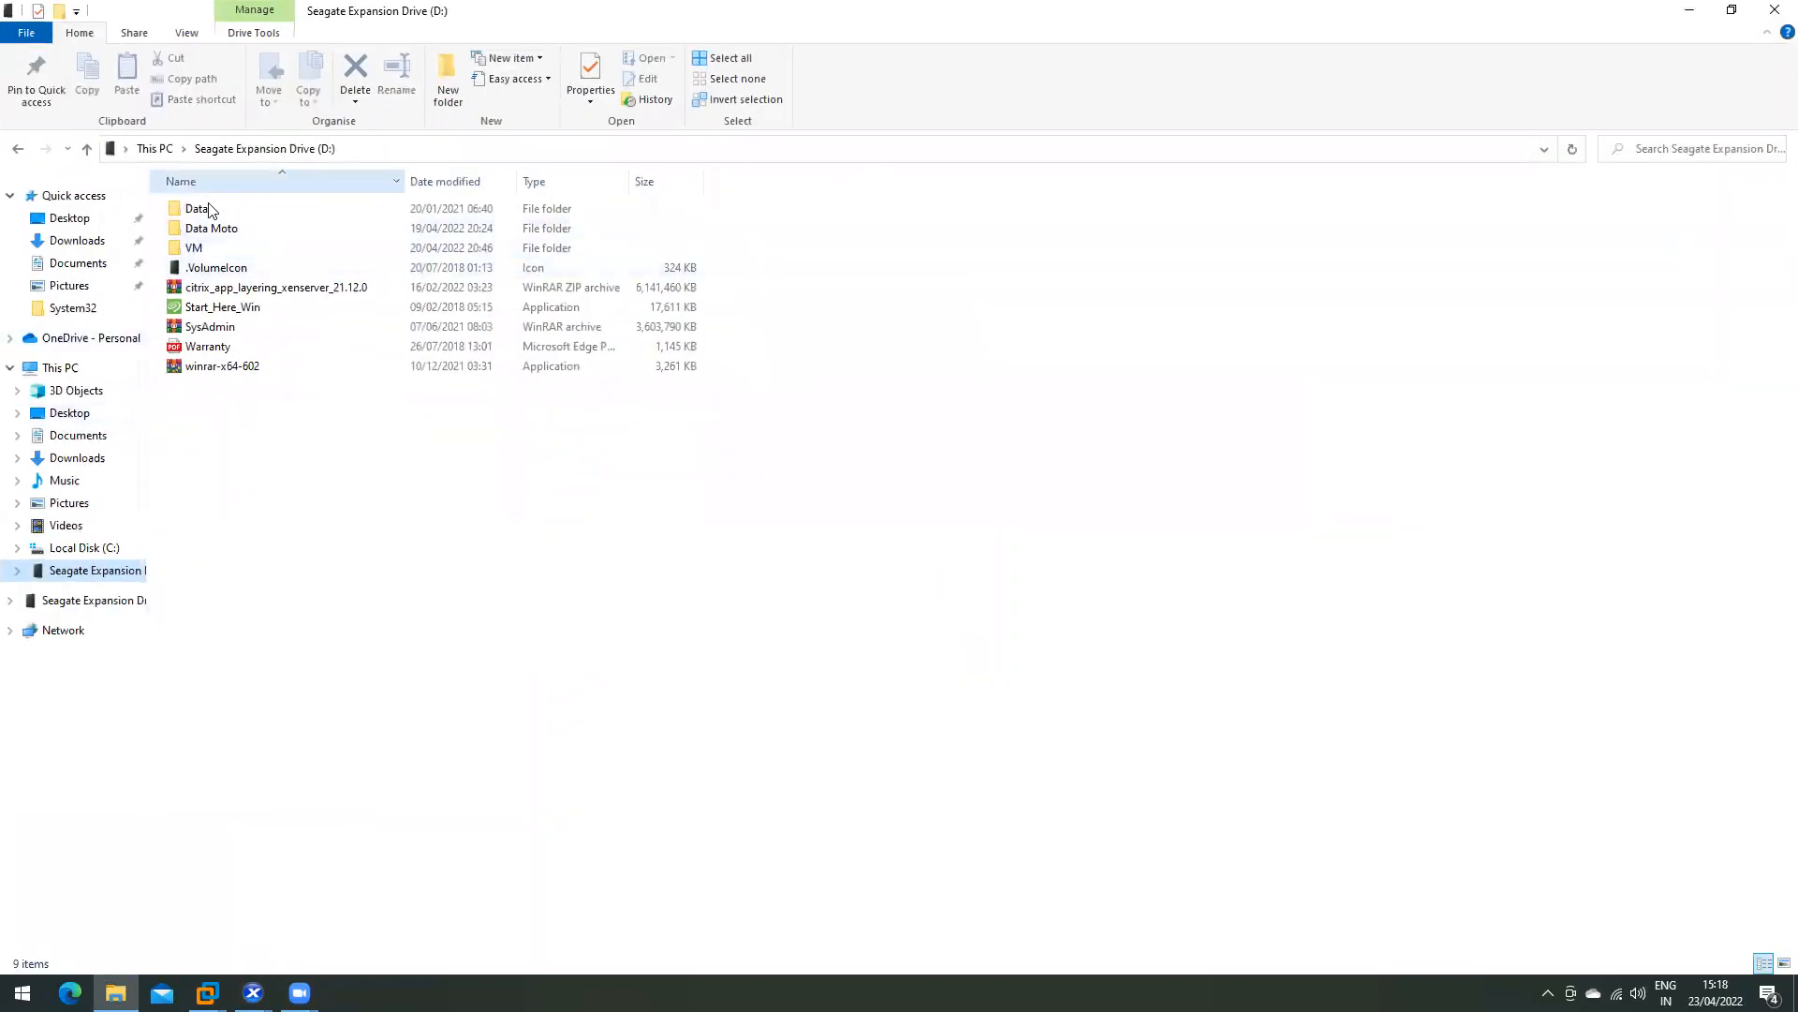
pyautogui.doubleClick(190, 209)
pyautogui.doubleClick(260, 232)
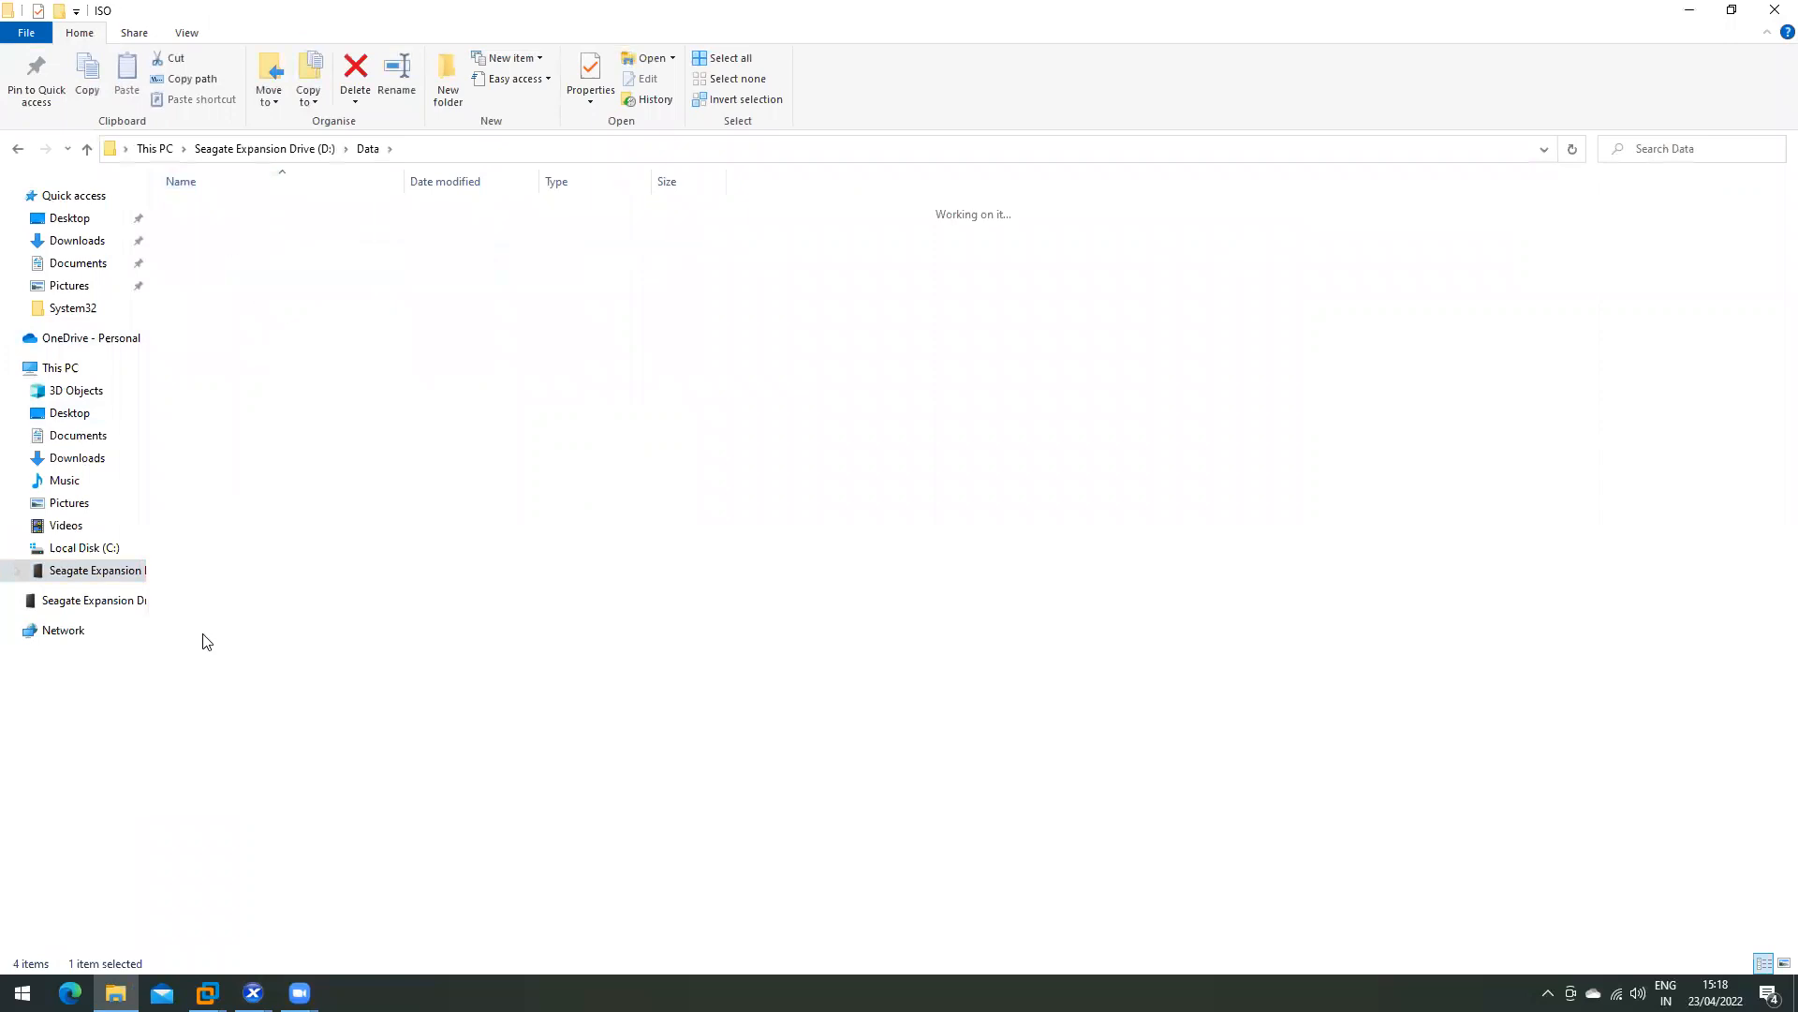
pyautogui.click(367, 148)
# - Check the ISO folder's sharing and share permissions (Everyone read-only) in its properties
pyautogui.rightClick(236, 229)
pyautogui.click(286, 642)
pyautogui.click(372, 274)
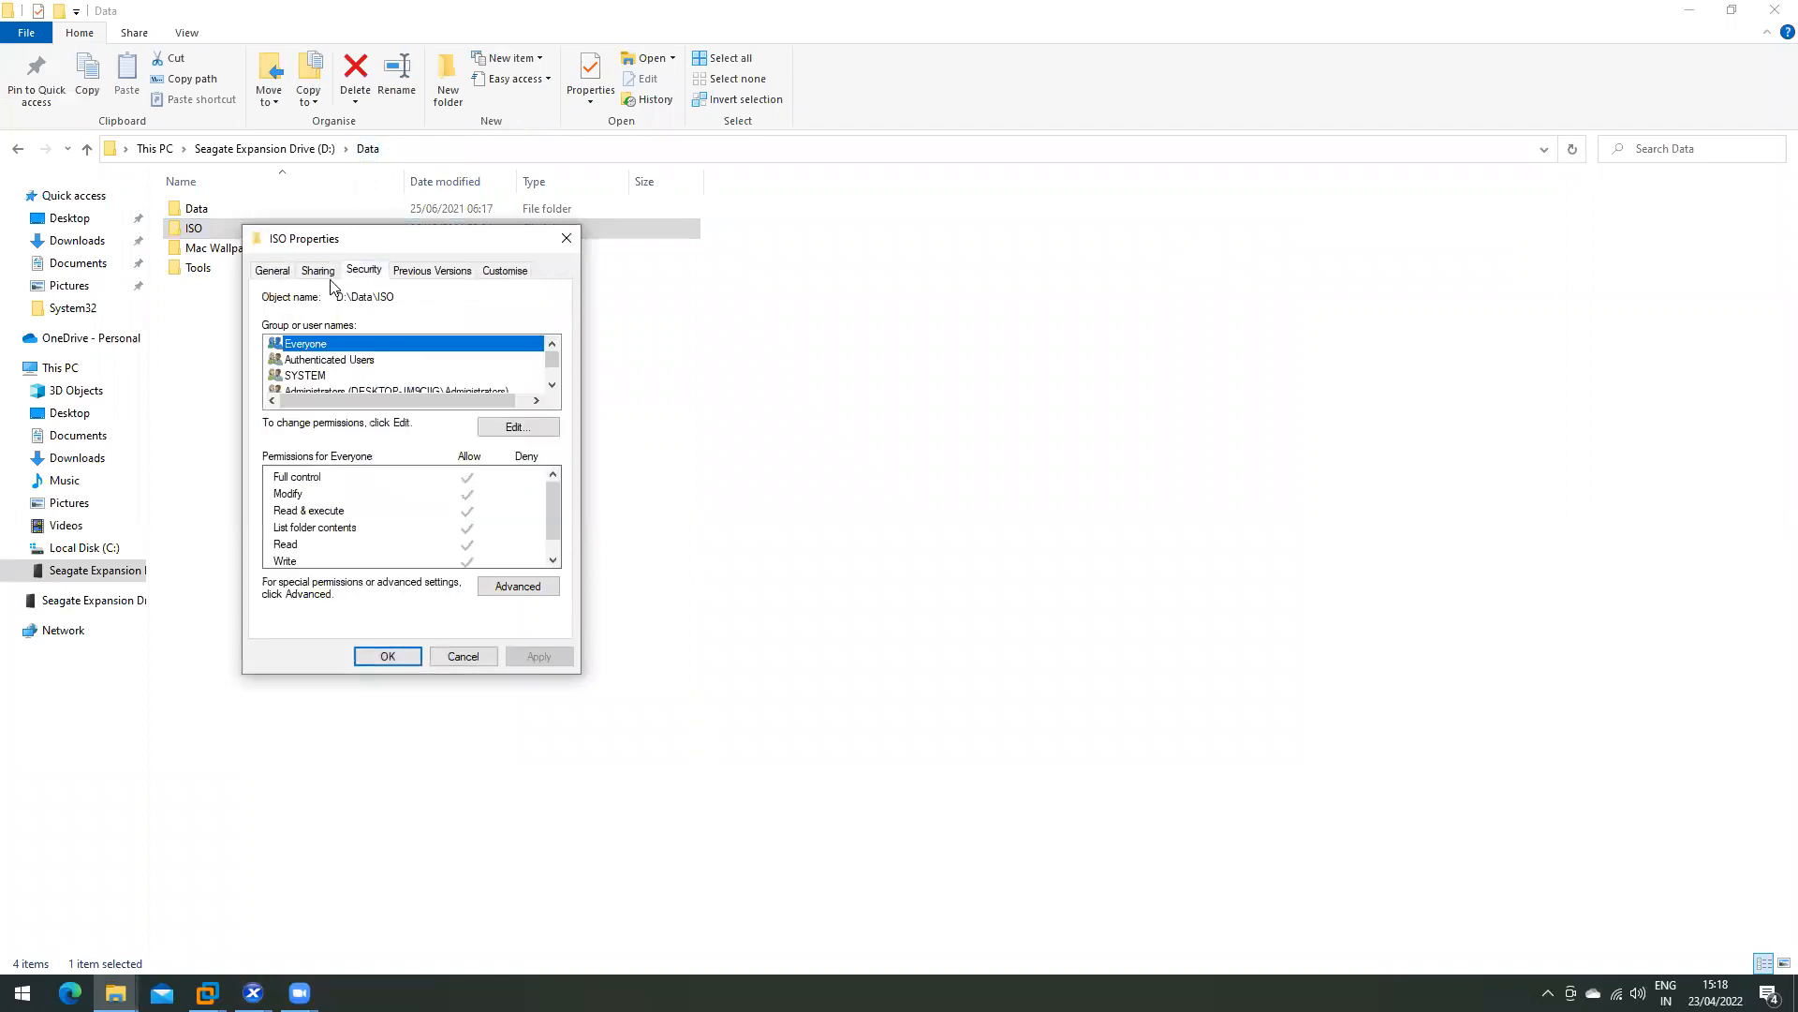
pyautogui.click(328, 274)
pyautogui.click(345, 497)
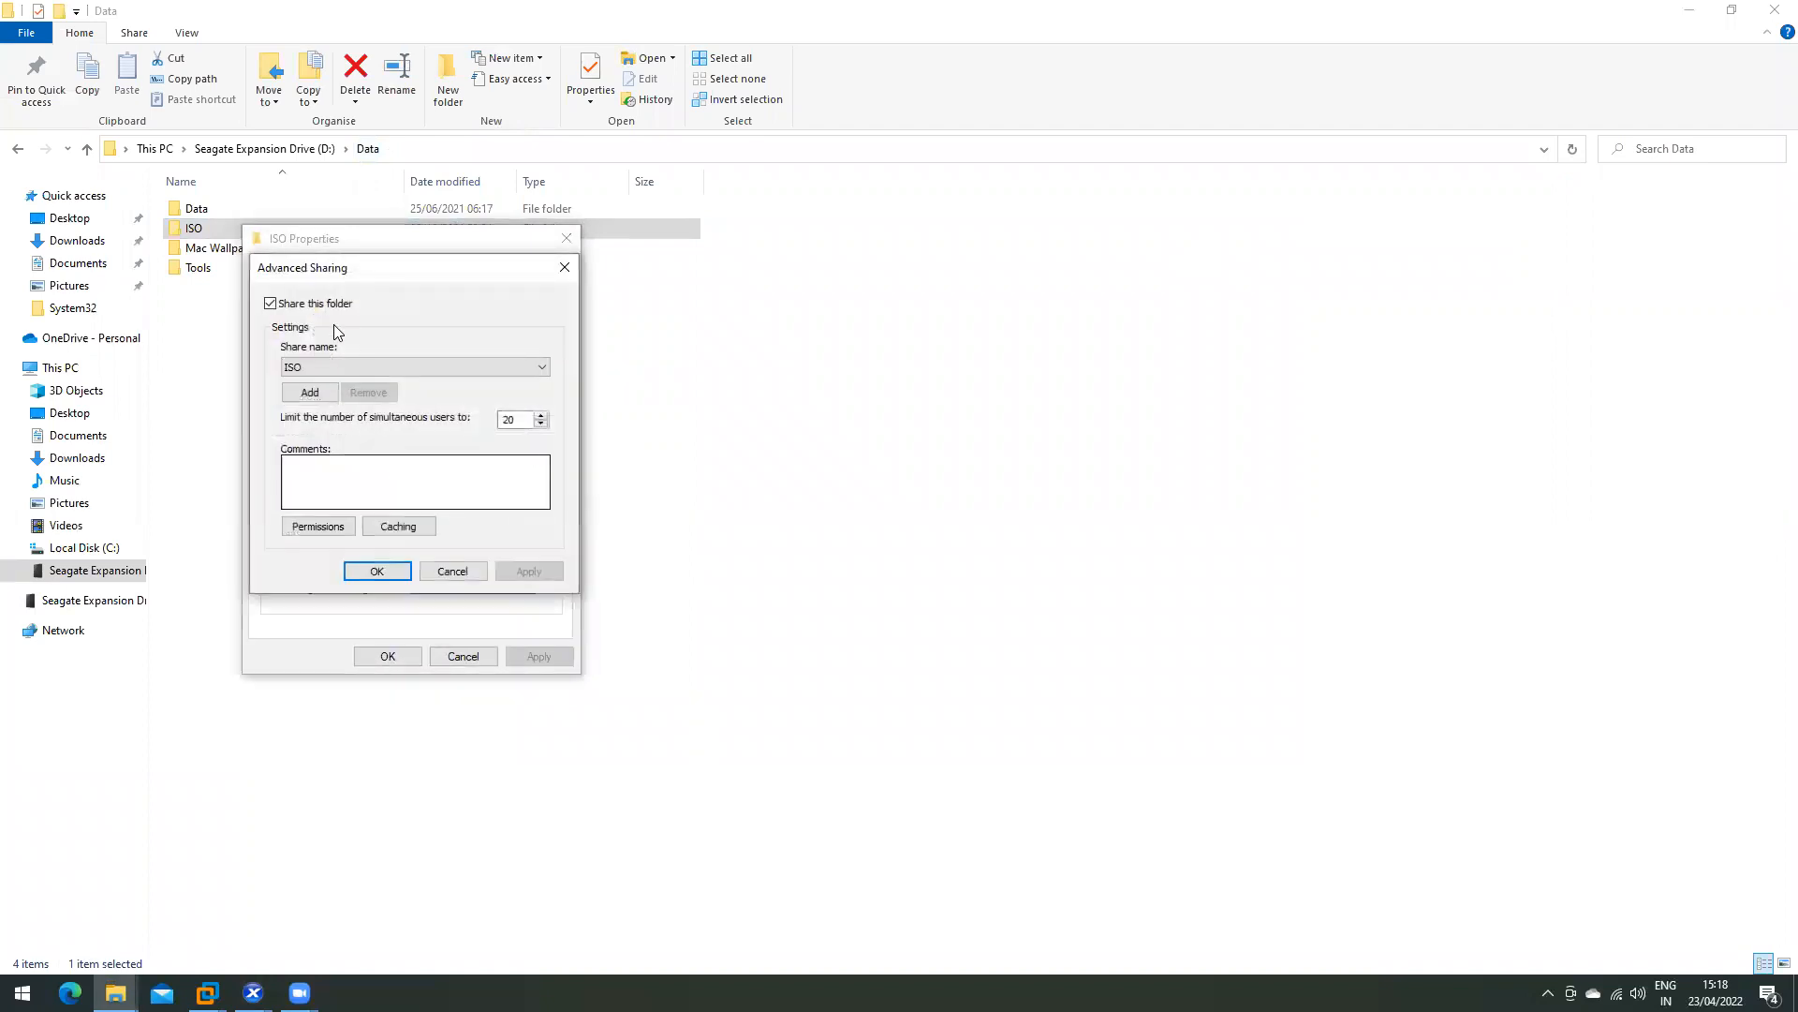
pyautogui.click(323, 526)
pyautogui.click(485, 671)
pyautogui.click(397, 577)
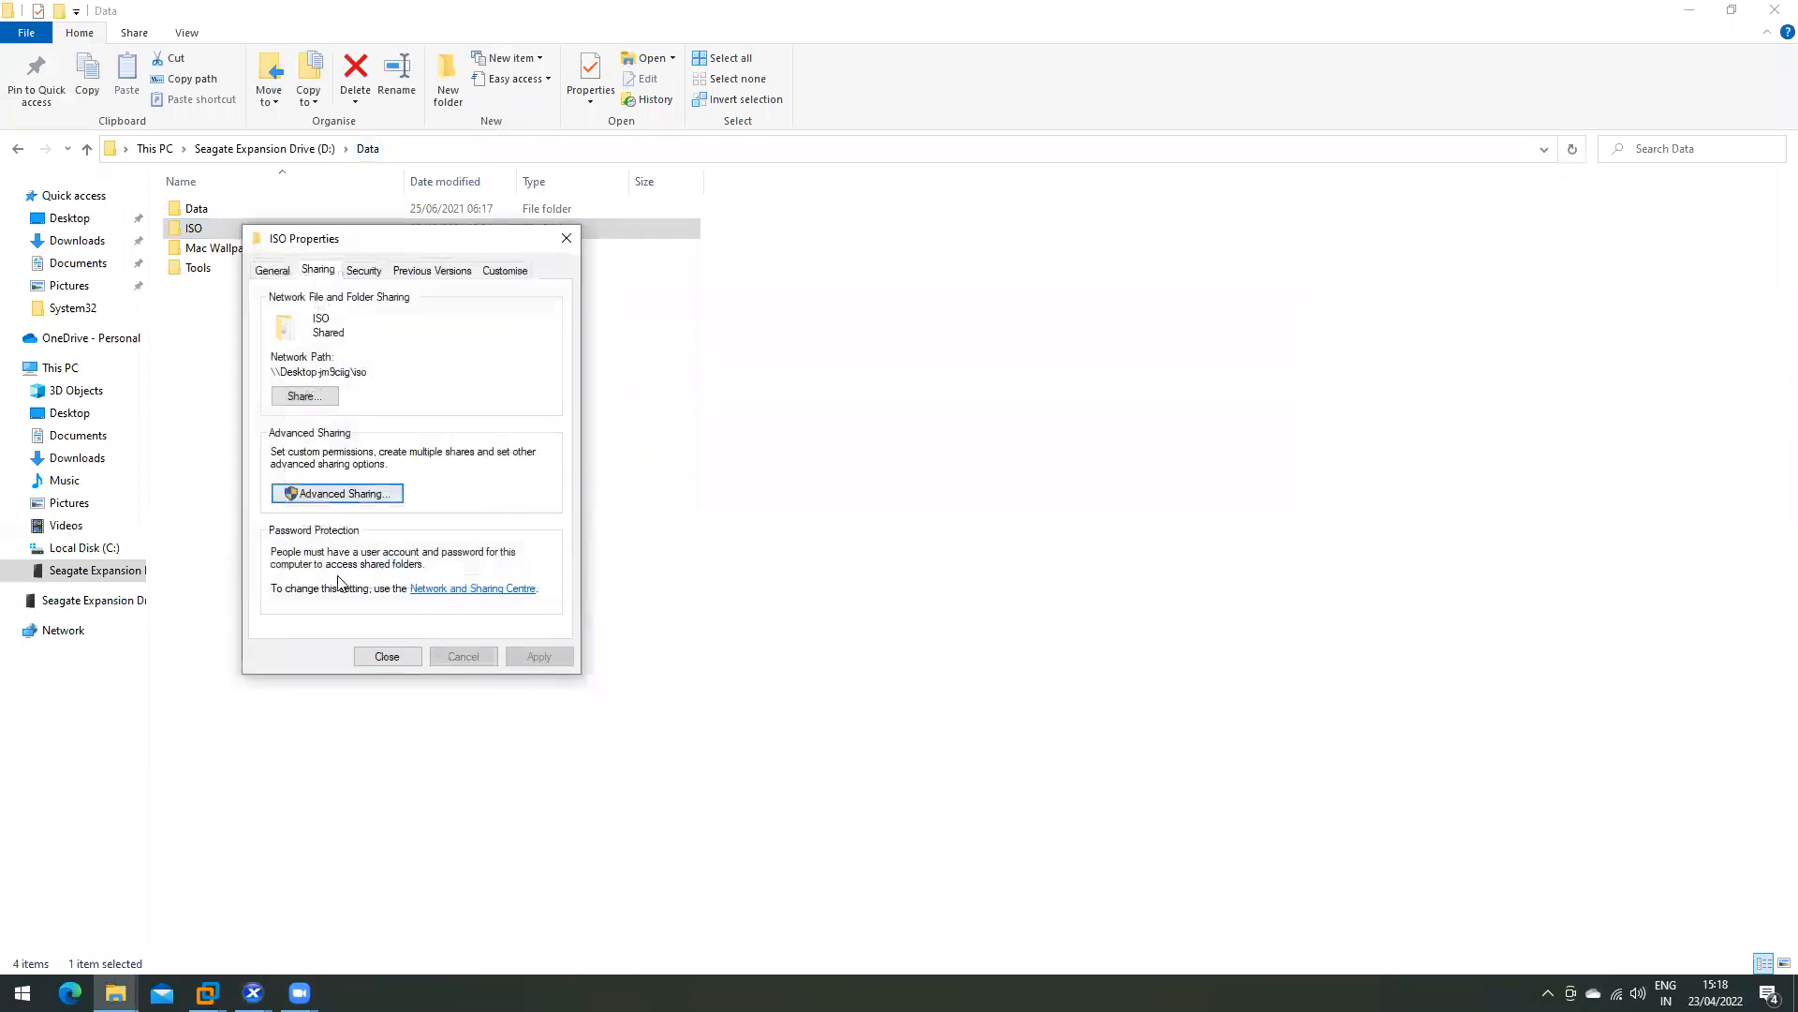
# - Copy the ISO folder's network path and close its properties
pyautogui.moveTo(369, 376); pyautogui.dragTo(135, 375)
pyautogui.rightClick(321, 372)
pyautogui.click(353, 427)
pyautogui.click(375, 656)
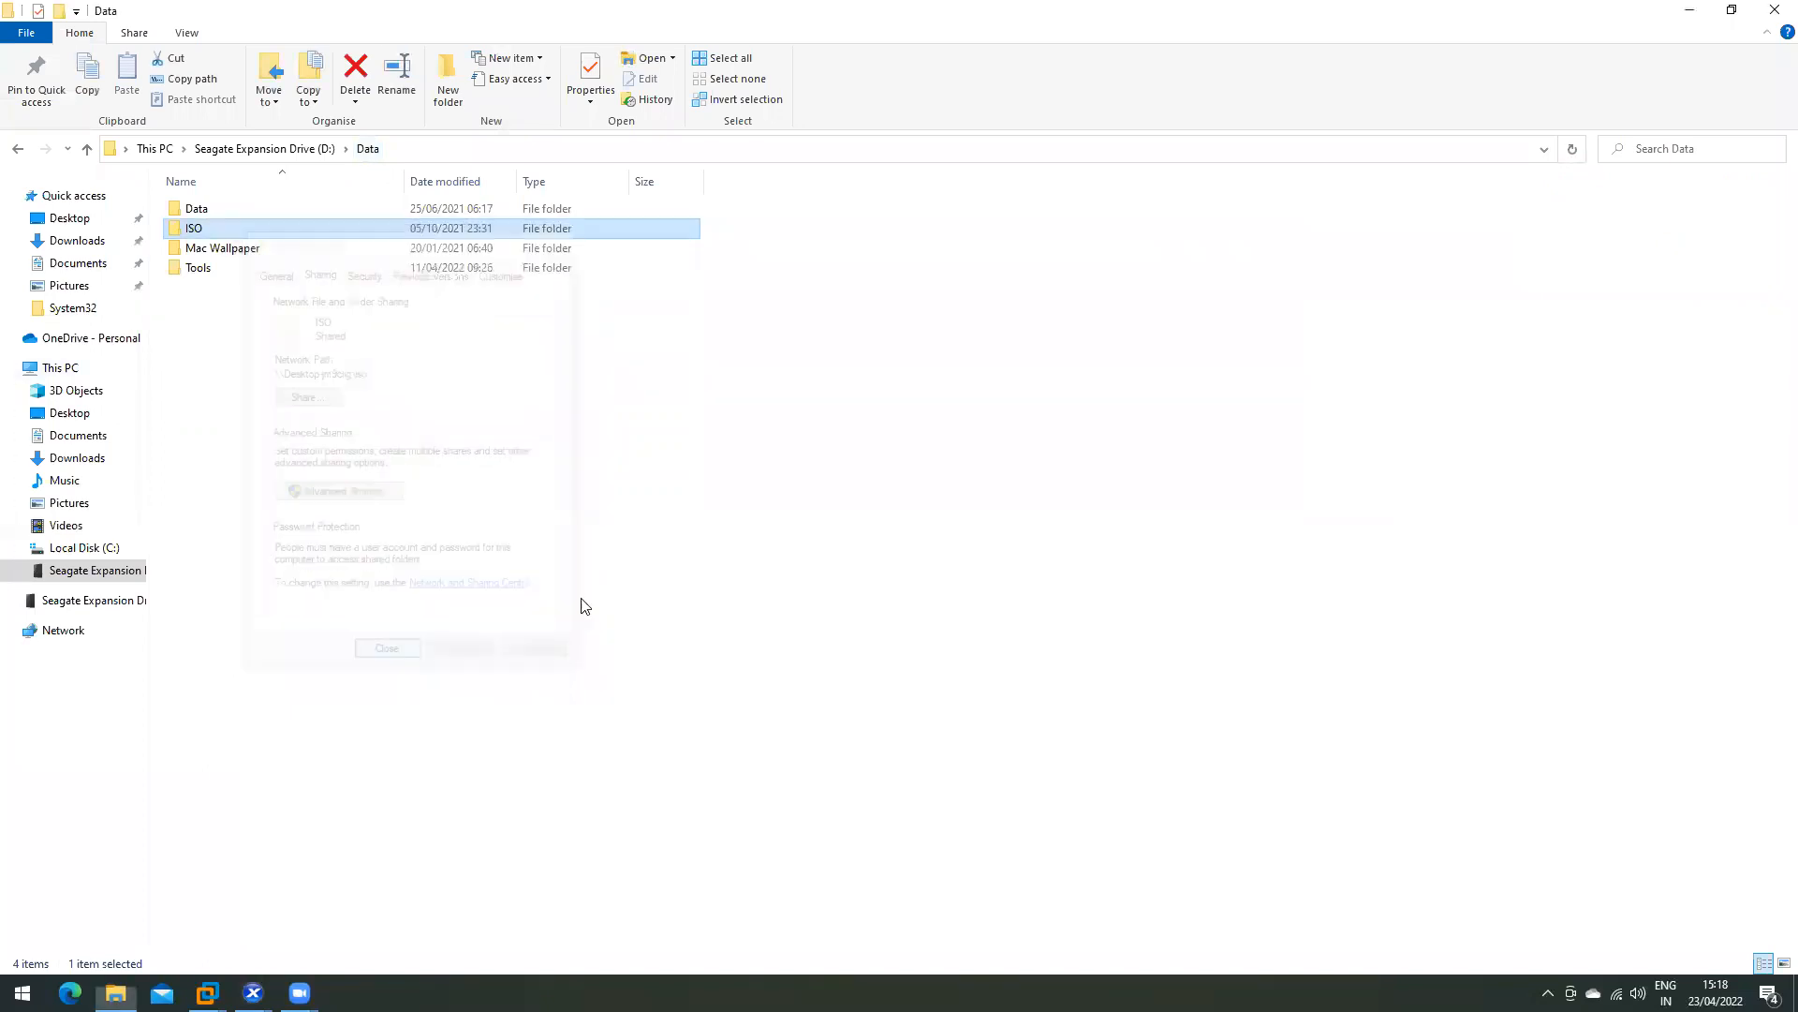
pyautogui.click(660, 581)
pyautogui.press('super+r')
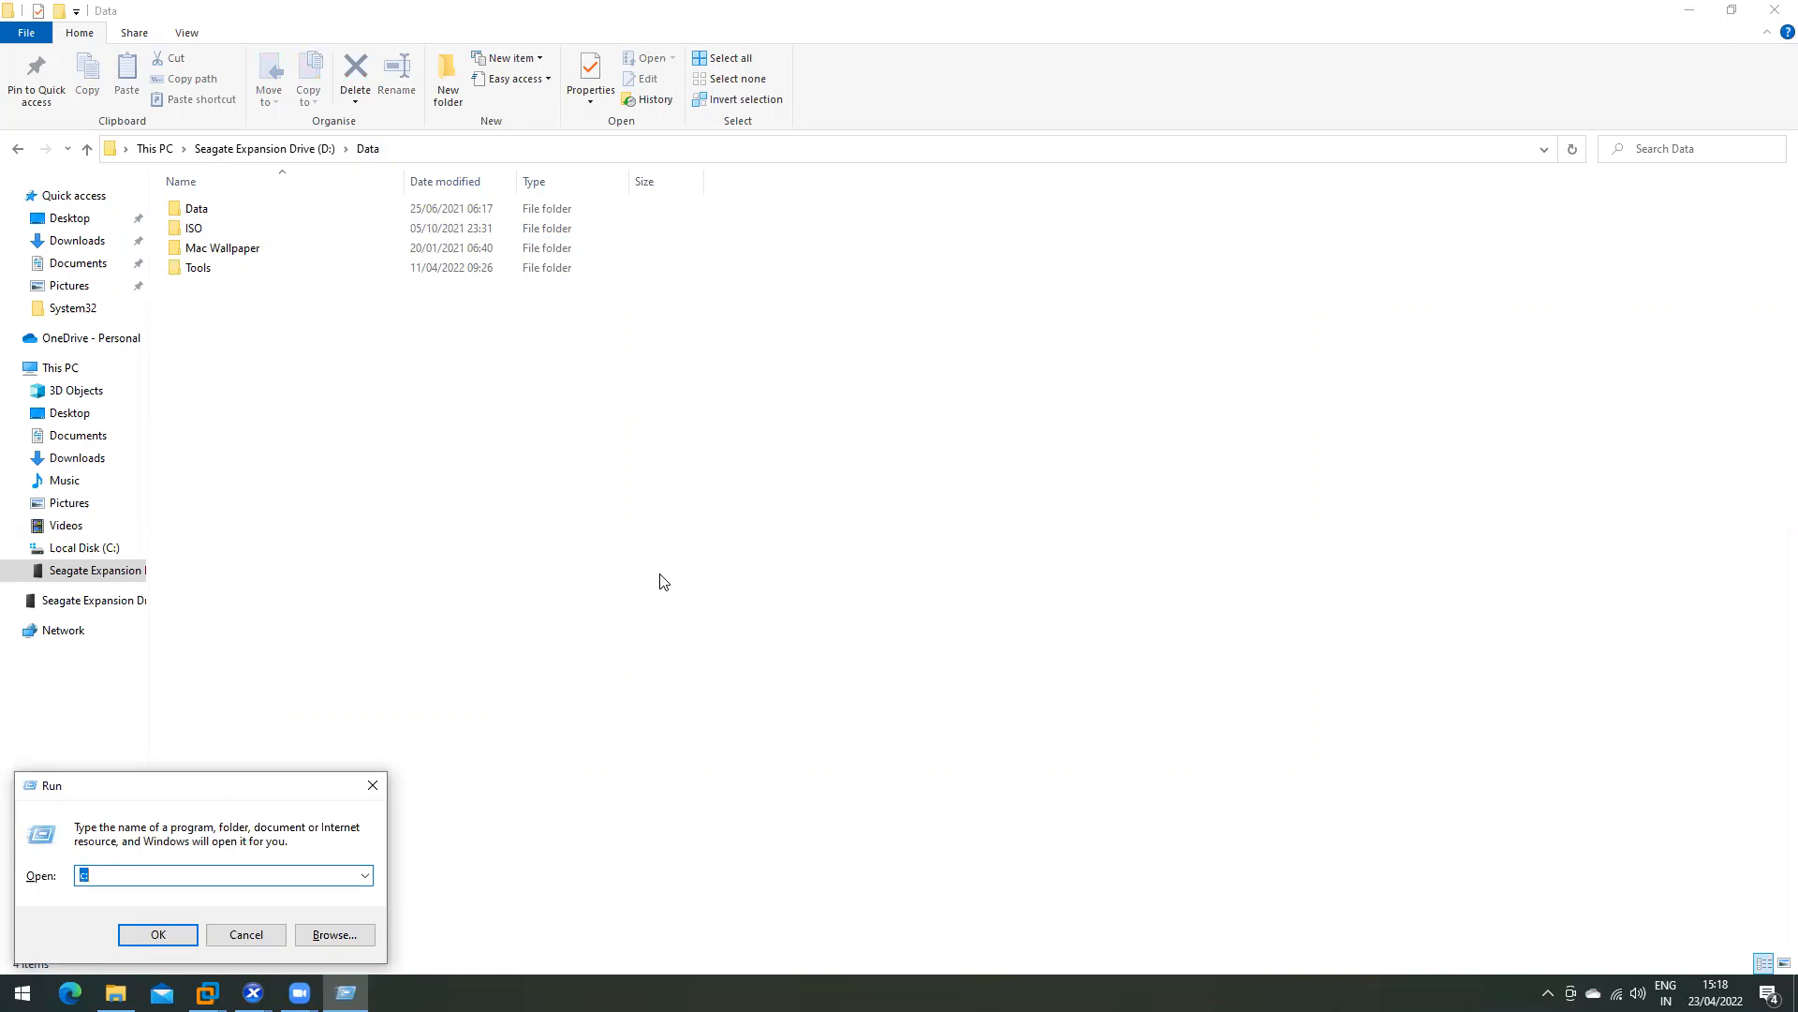
# - Run ncpa.cpl and check VMnet1's details: IPv4 192.168.10.1, mask 255.255.255.0
pyautogui.write('ncpa.cpl')
pyautogui.press('Return')
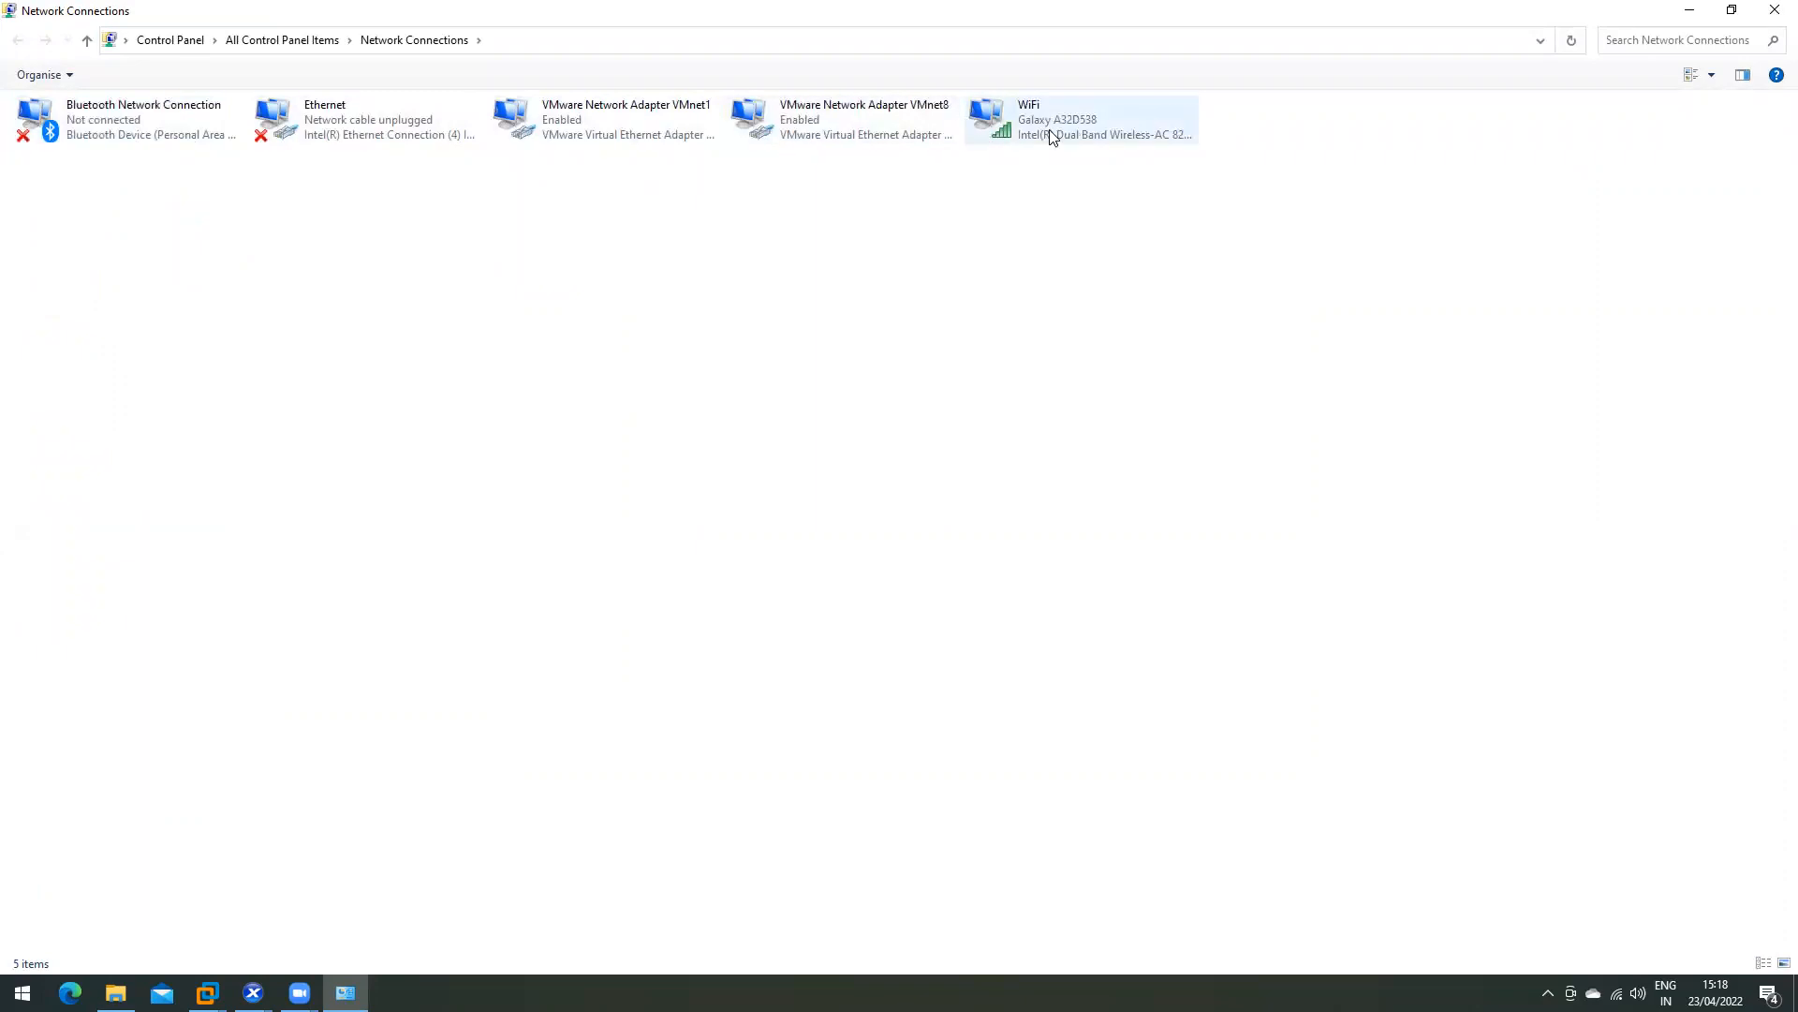
pyautogui.click(570, 131)
pyautogui.doubleClick(570, 131)
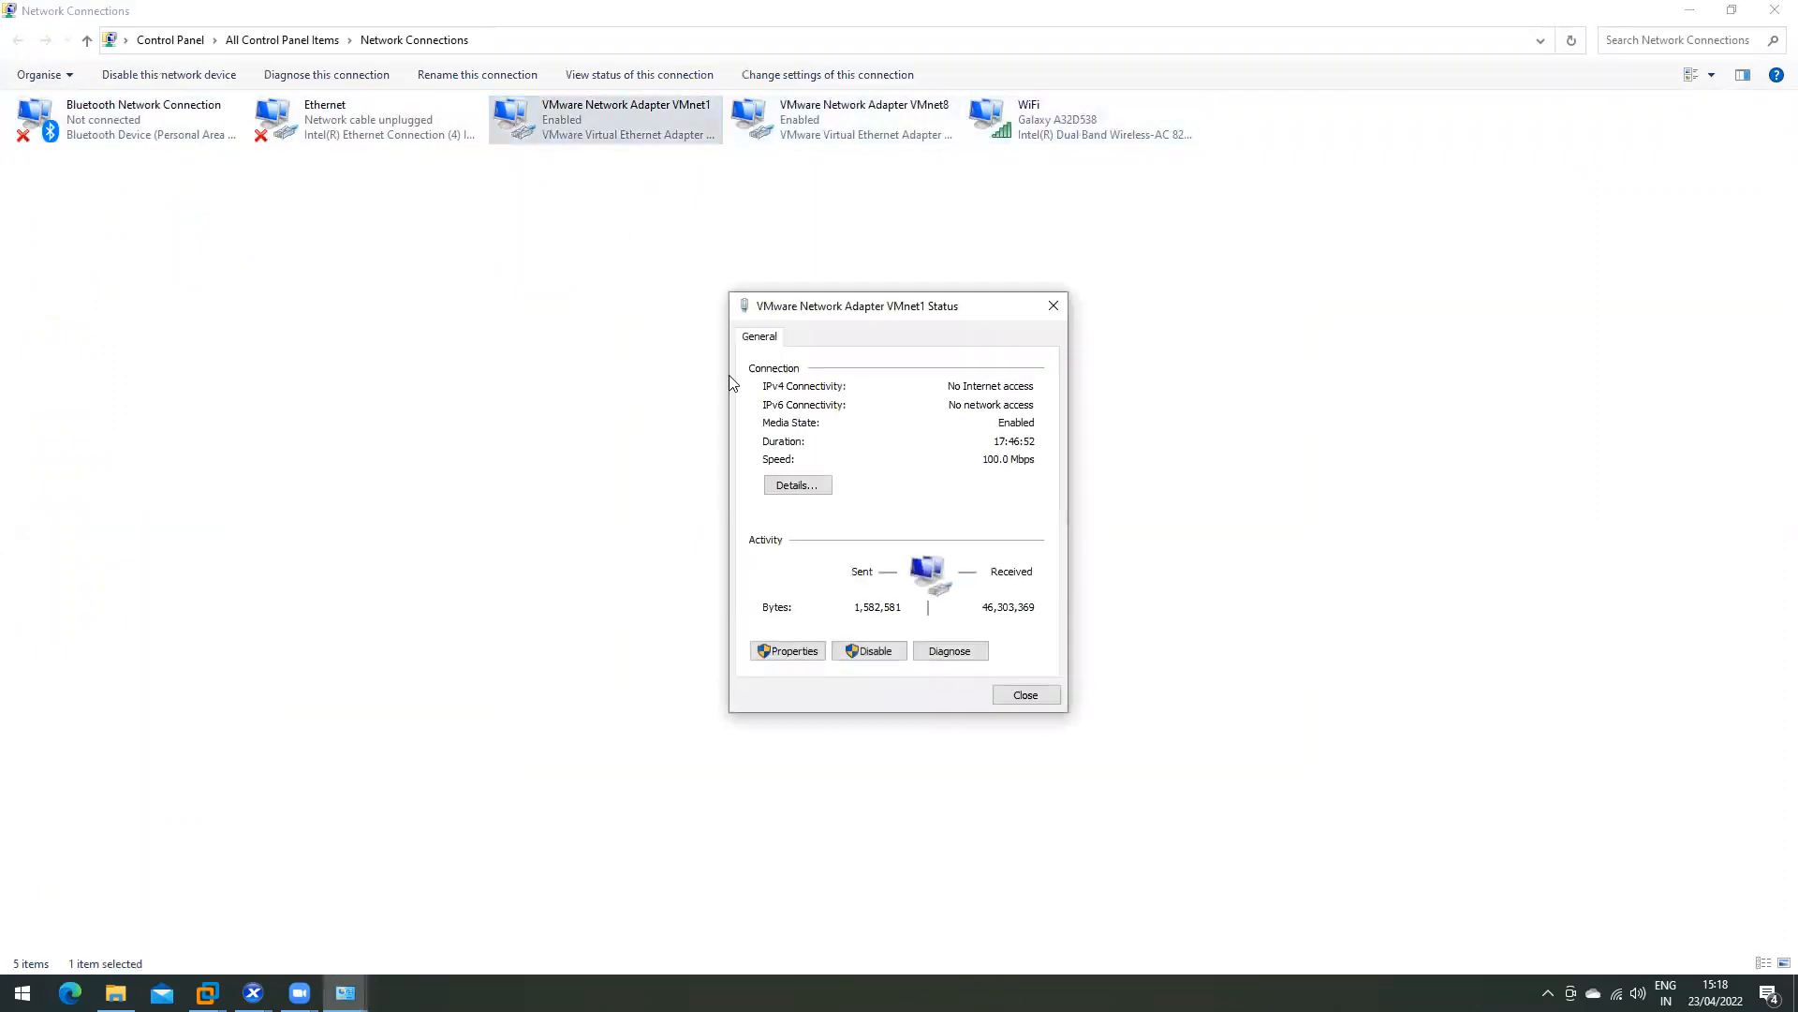
pyautogui.click(798, 484)
pyautogui.click(937, 473)
pyautogui.click(1029, 705)
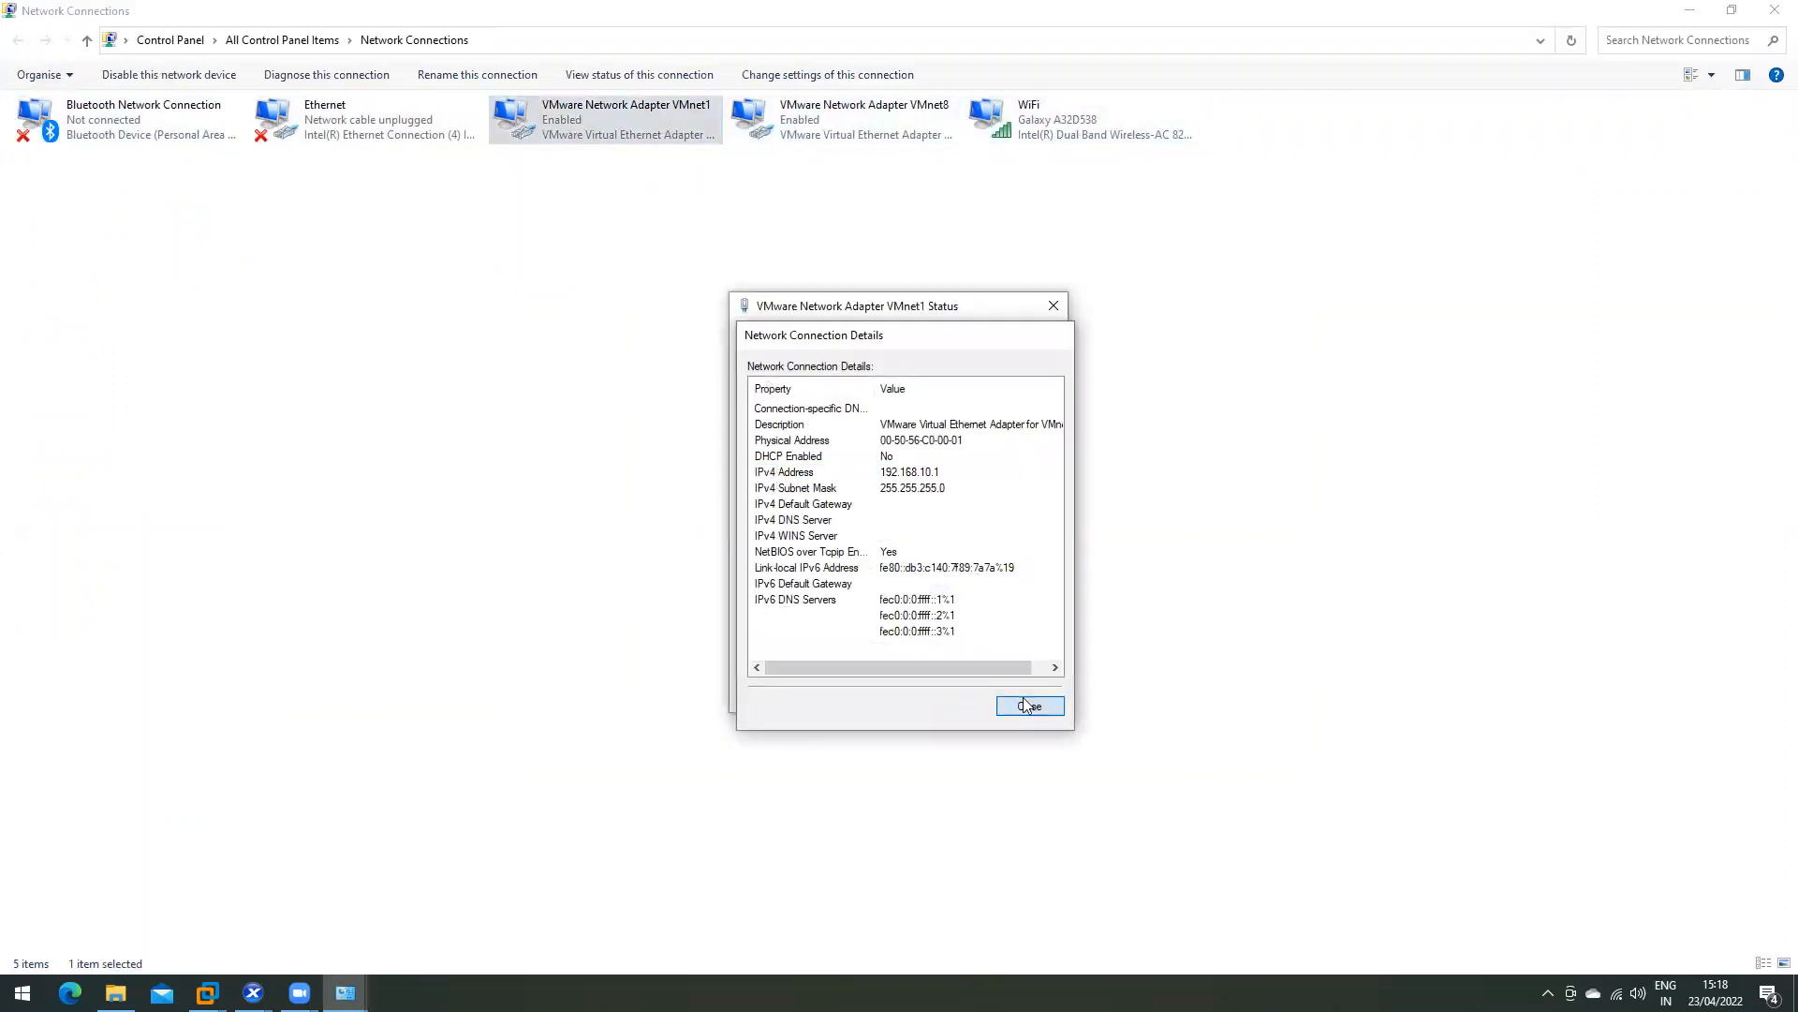
pyautogui.click(1024, 691)
# - Enter the ISO share's network path in XenCenter's storage wizard by pasting it after \\
pyautogui.click(253, 993)
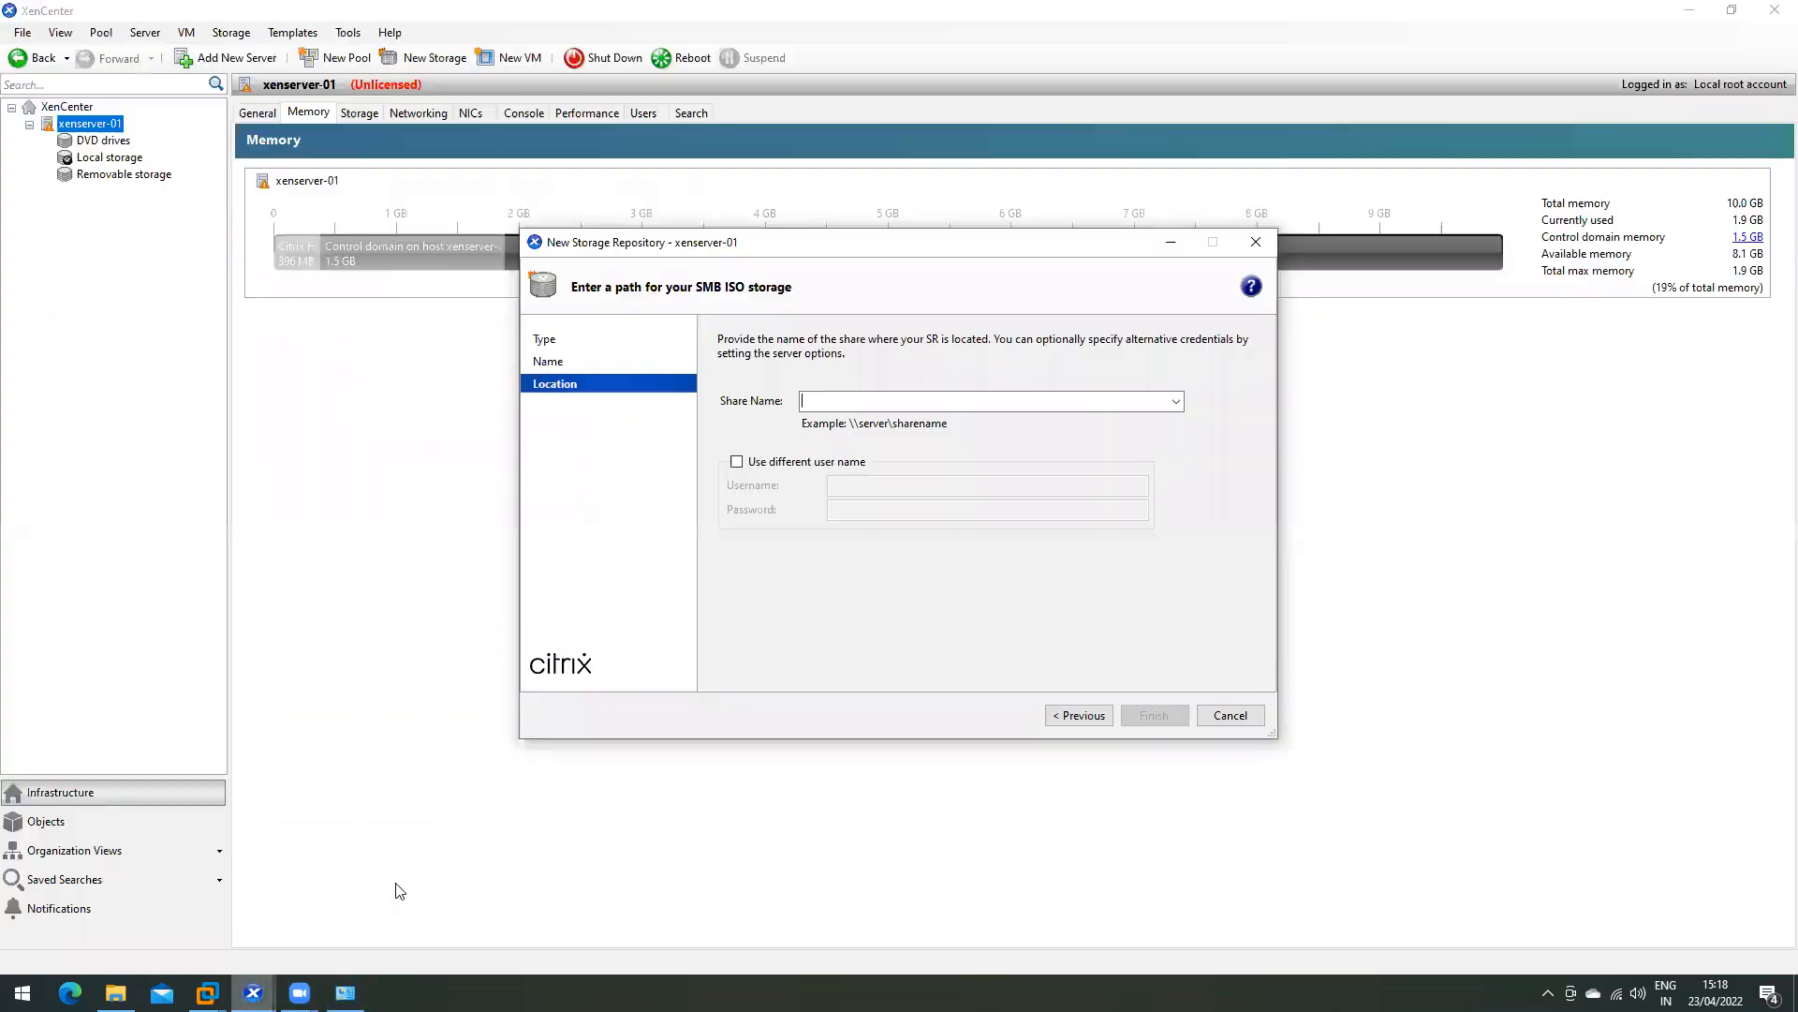
pyautogui.write('\\\\')
pyautogui.hotkey('ctrl', 'v')
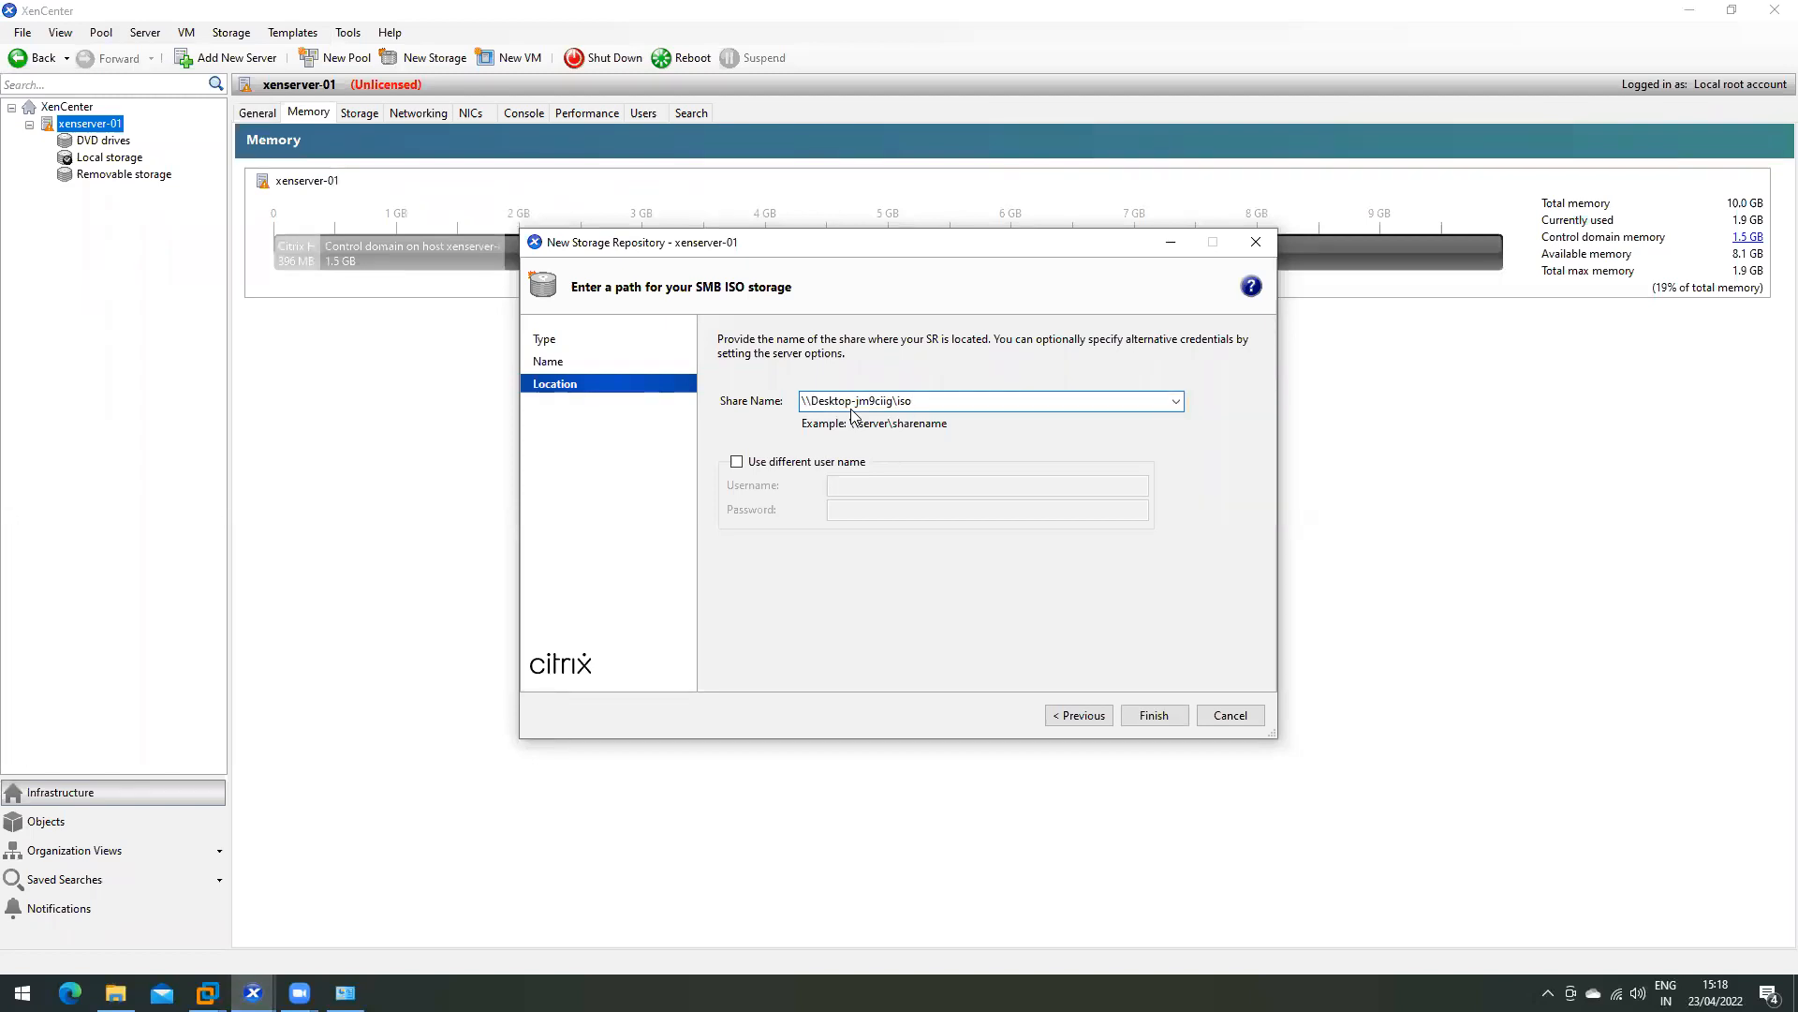
# - Check the DDC, Xenserver-01, ESXi-01 and DC virtual machines in VMware Workstation
pyautogui.click(206, 993)
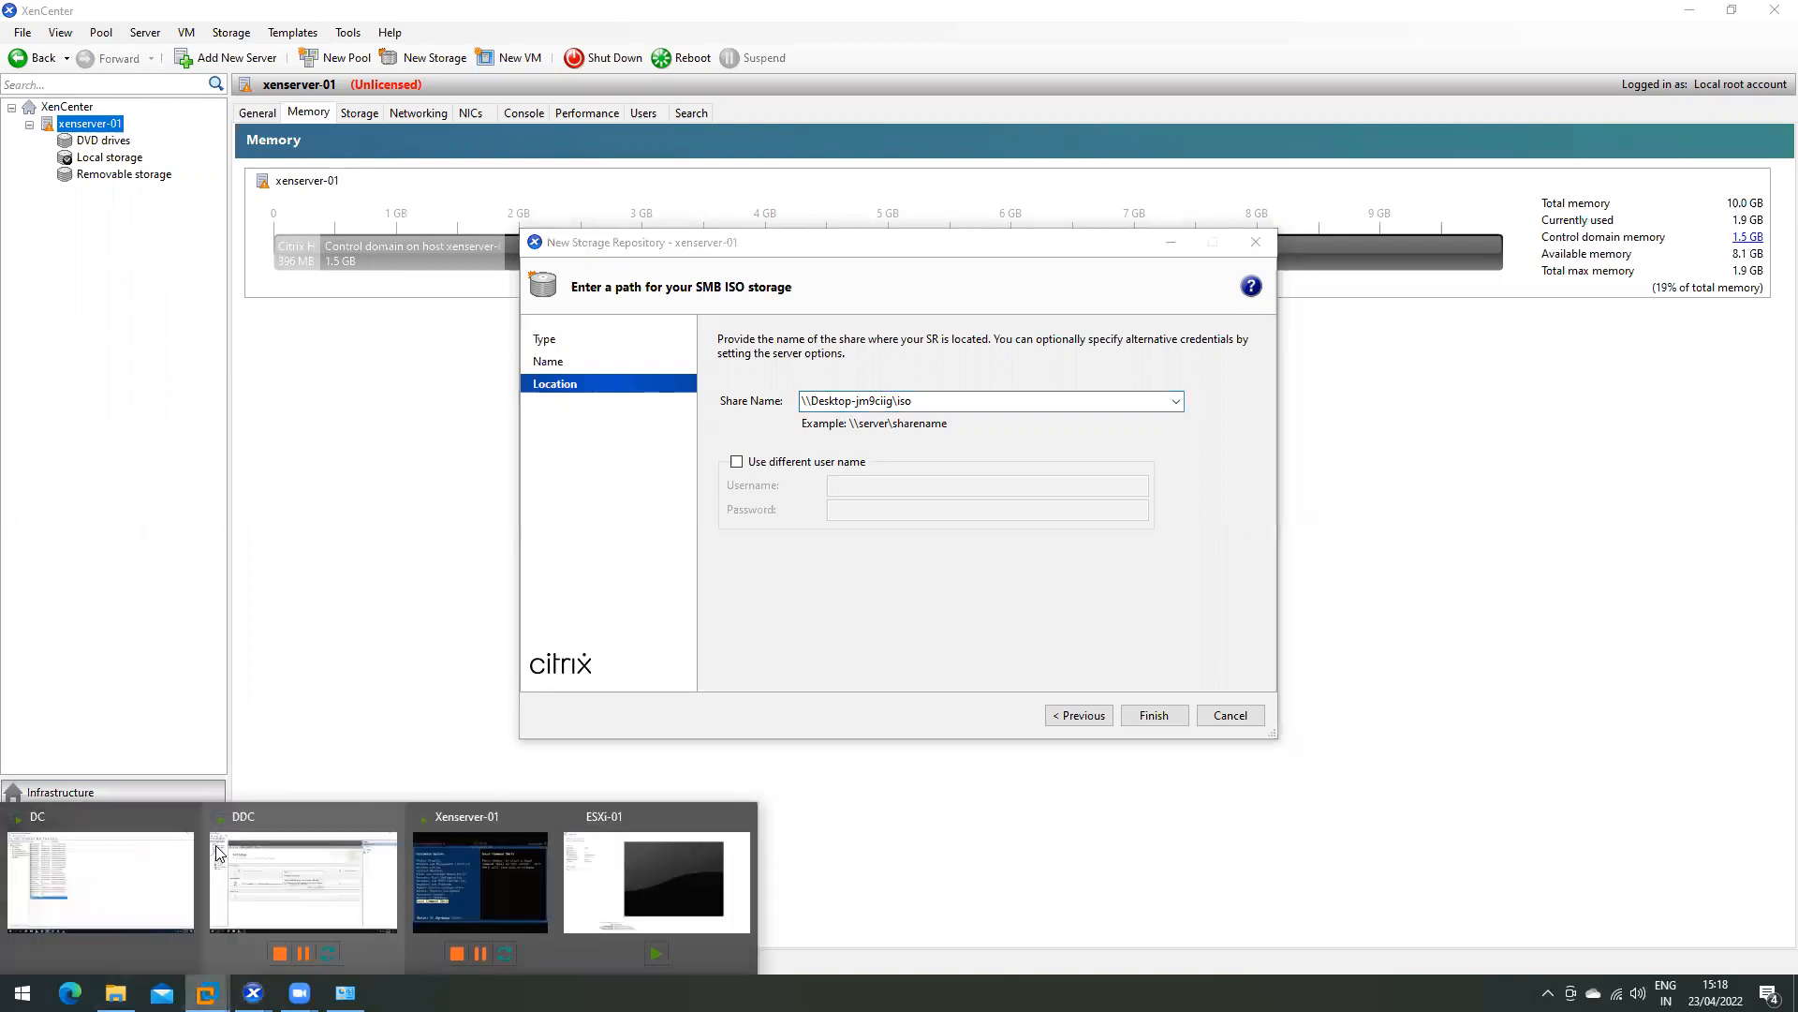
pyautogui.click(357, 844)
pyautogui.click(370, 73)
pyautogui.click(498, 73)
pyautogui.click(413, 80)
pyautogui.click(281, 75)
pyautogui.click(214, 80)
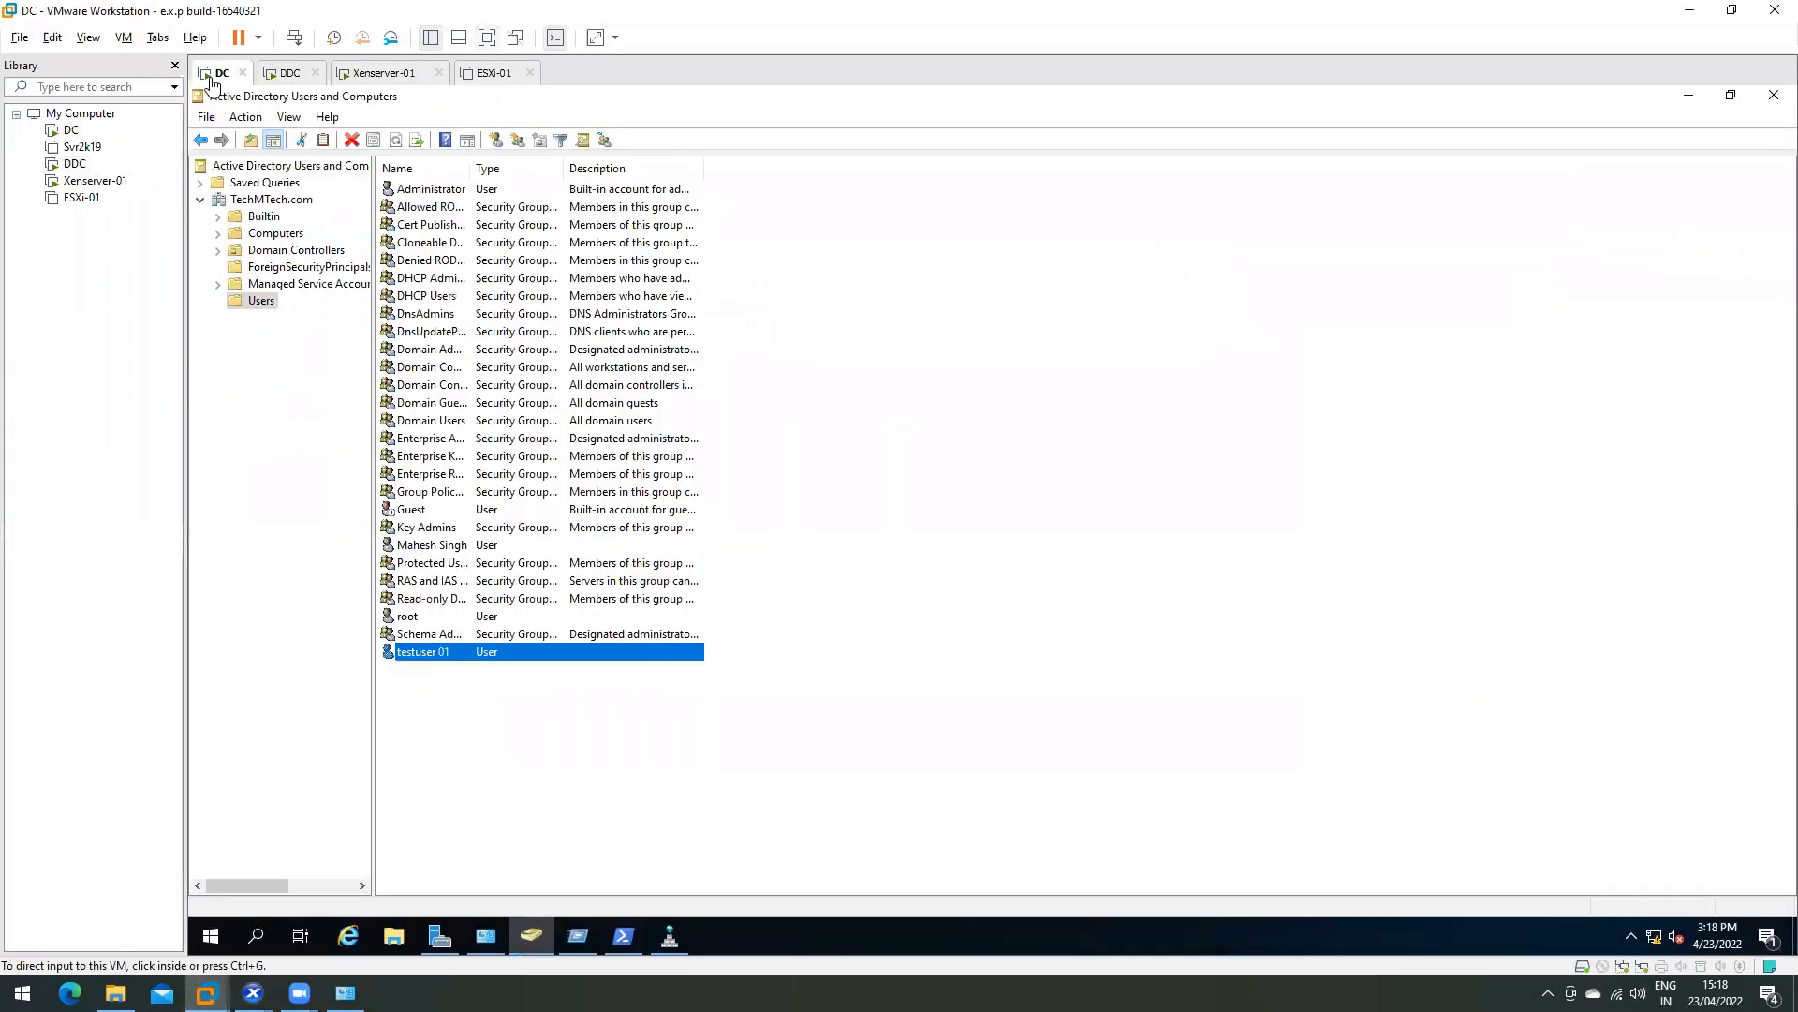
# - Browse the Data folder on the Seagate Expansion Drive (D:) in File Explorer
pyautogui.click(1690, 11)
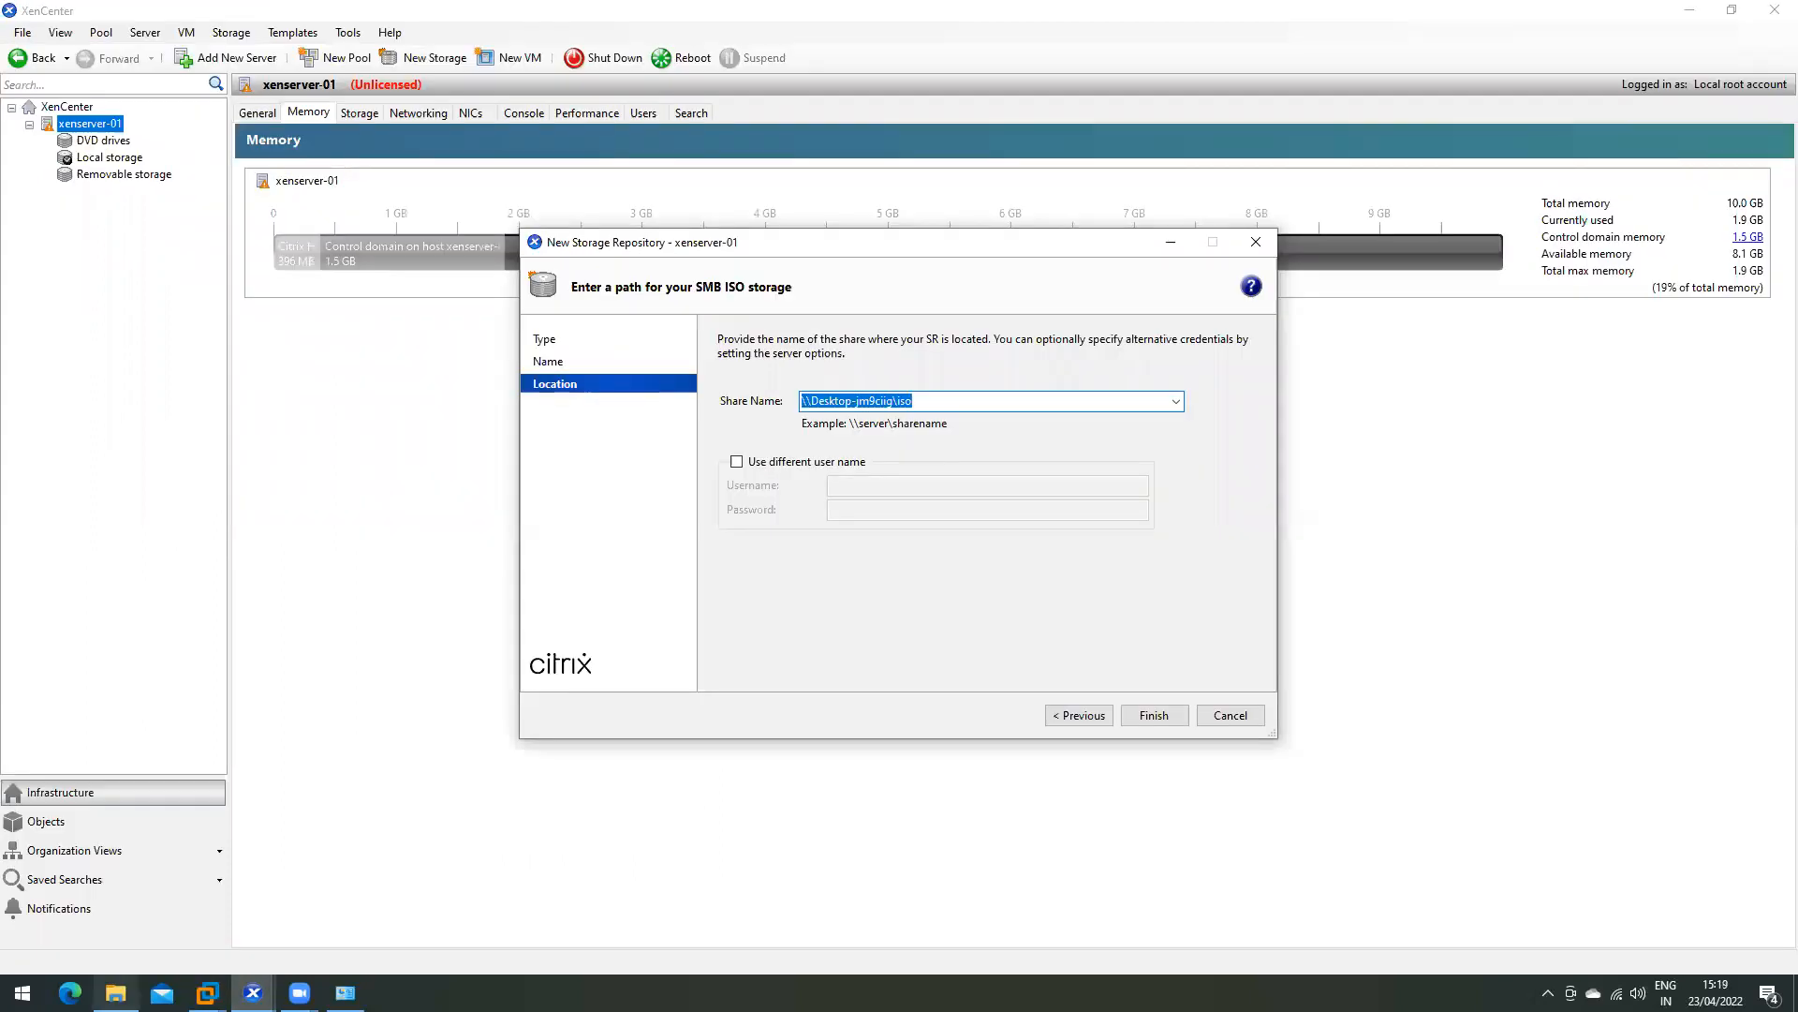
pyautogui.click(115, 993)
pyautogui.click(111, 574)
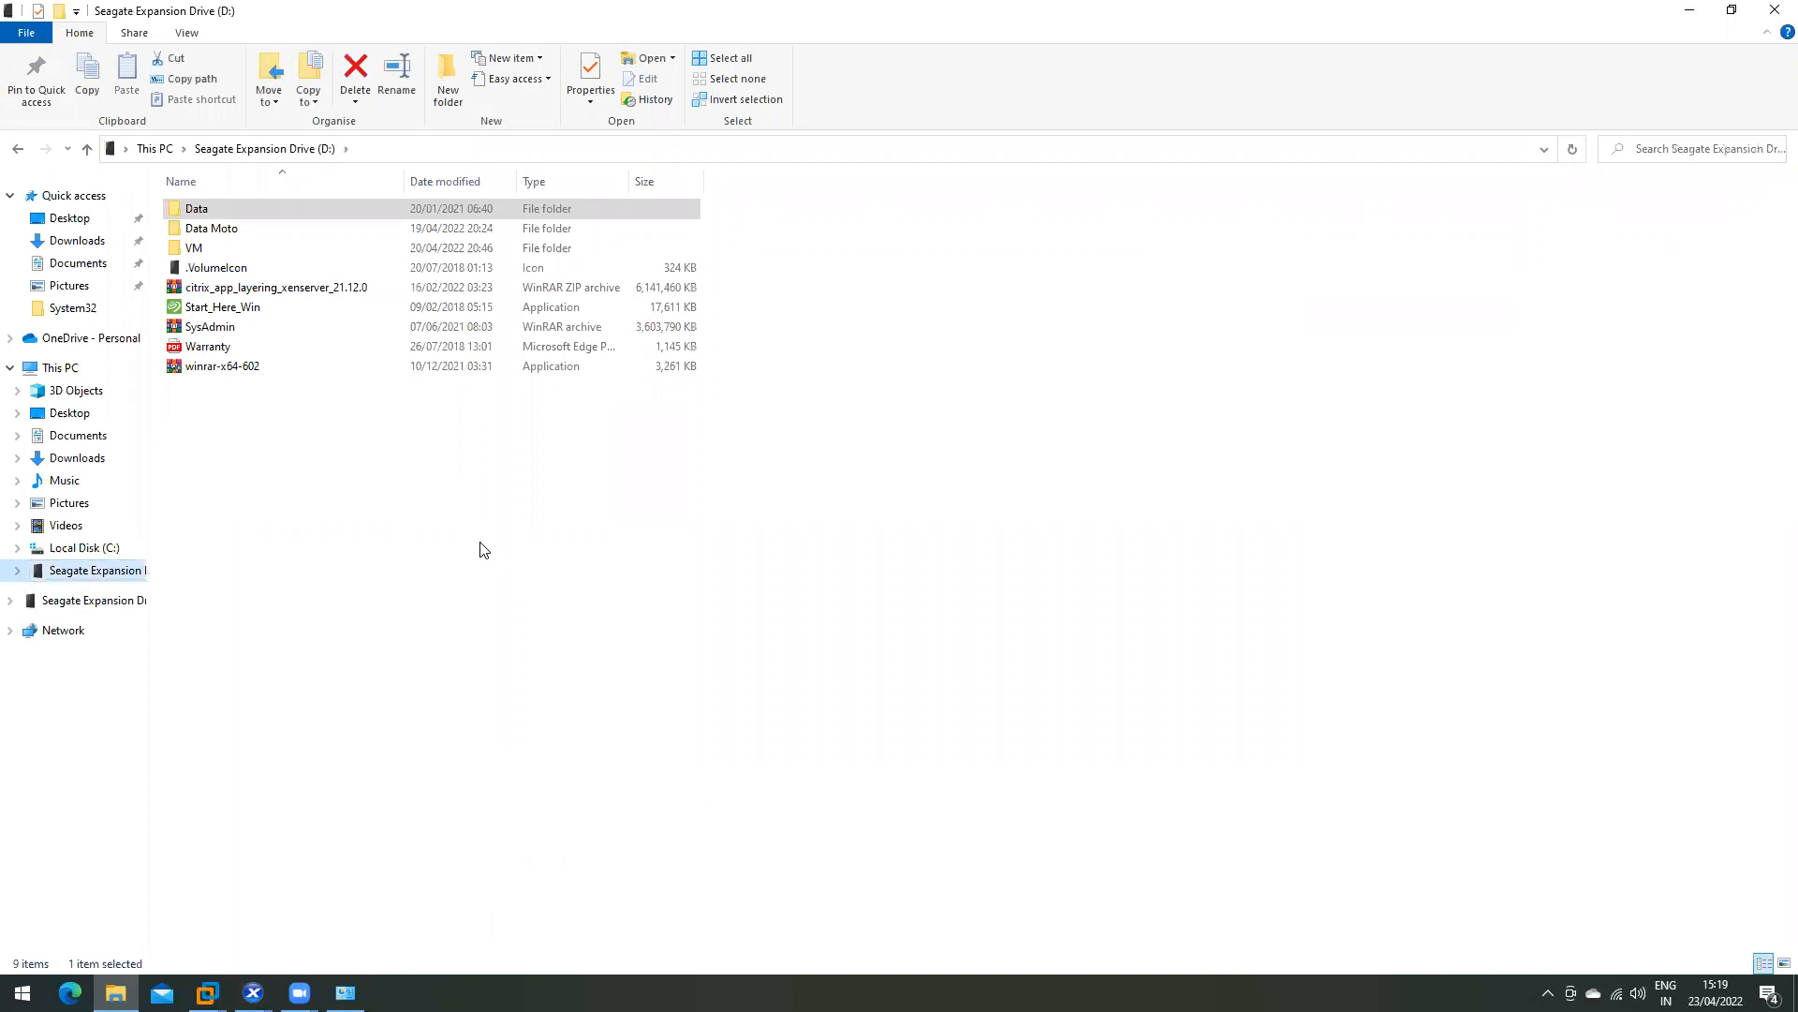
pyautogui.doubleClick(199, 209)
pyautogui.click(265, 149)
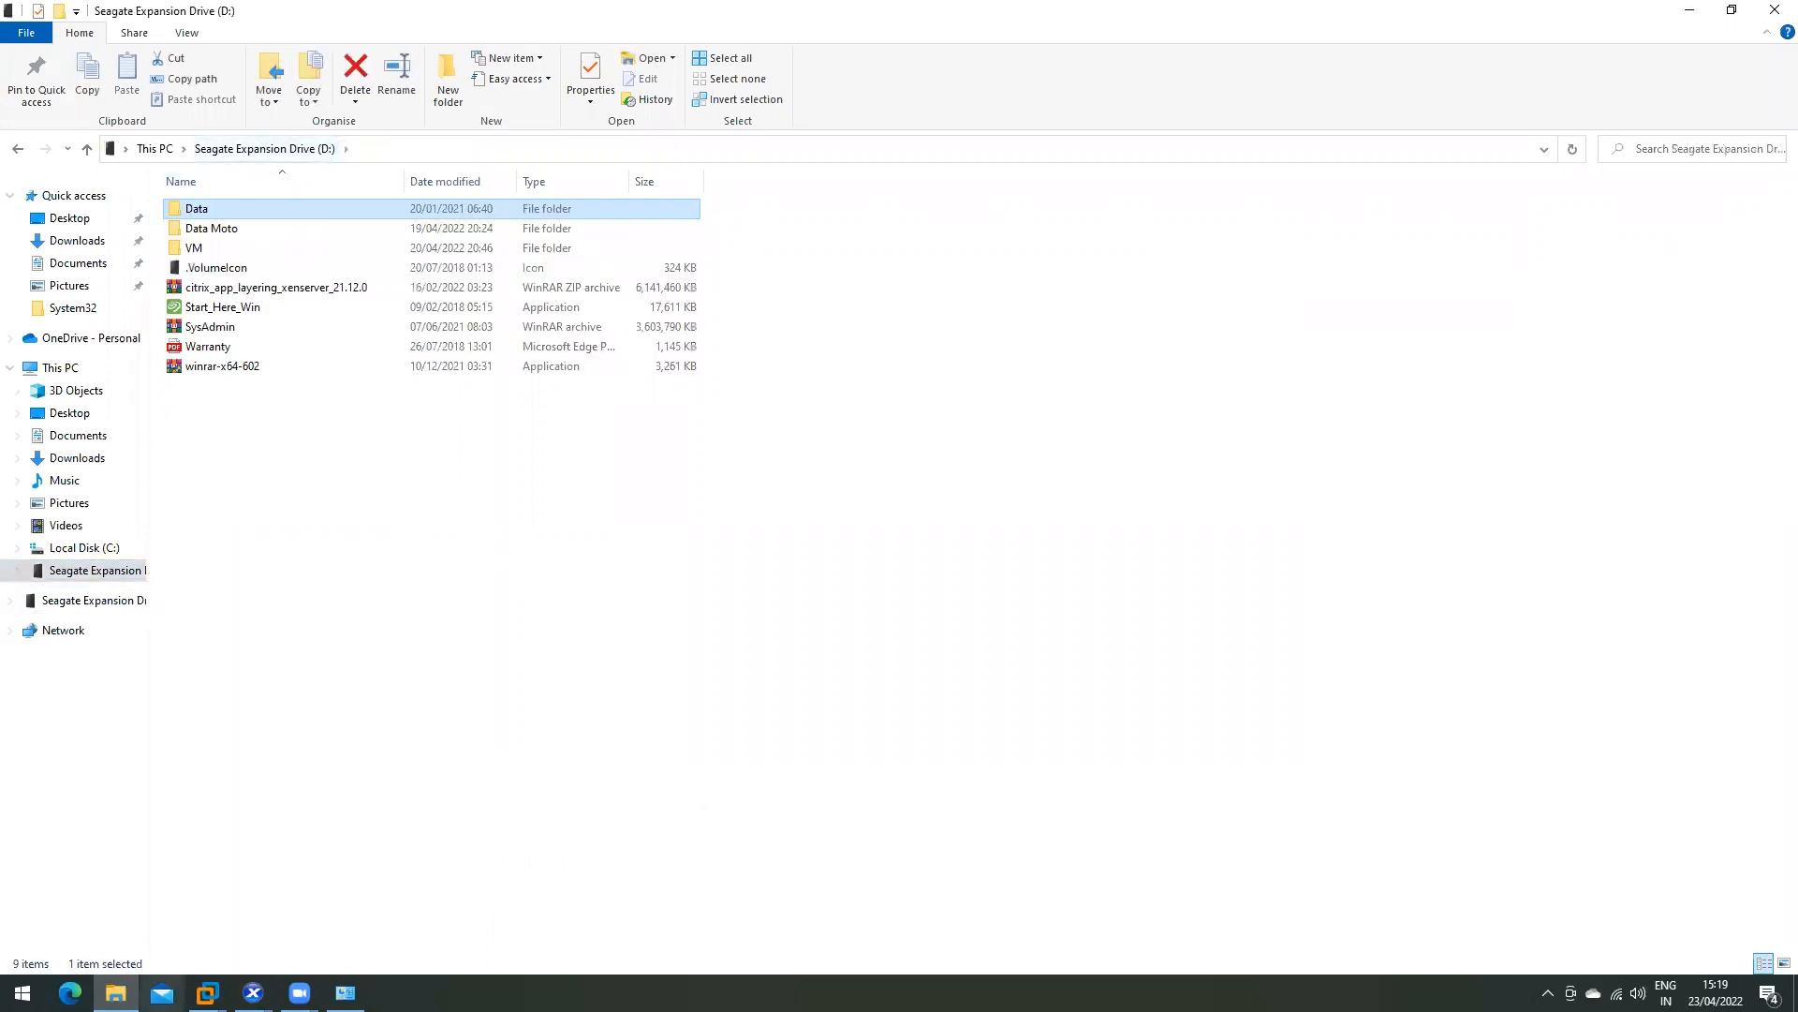
# - Bring up the DDC virtual machine's Citrix Studio from the taskbar previews
pyautogui.click(253, 992)
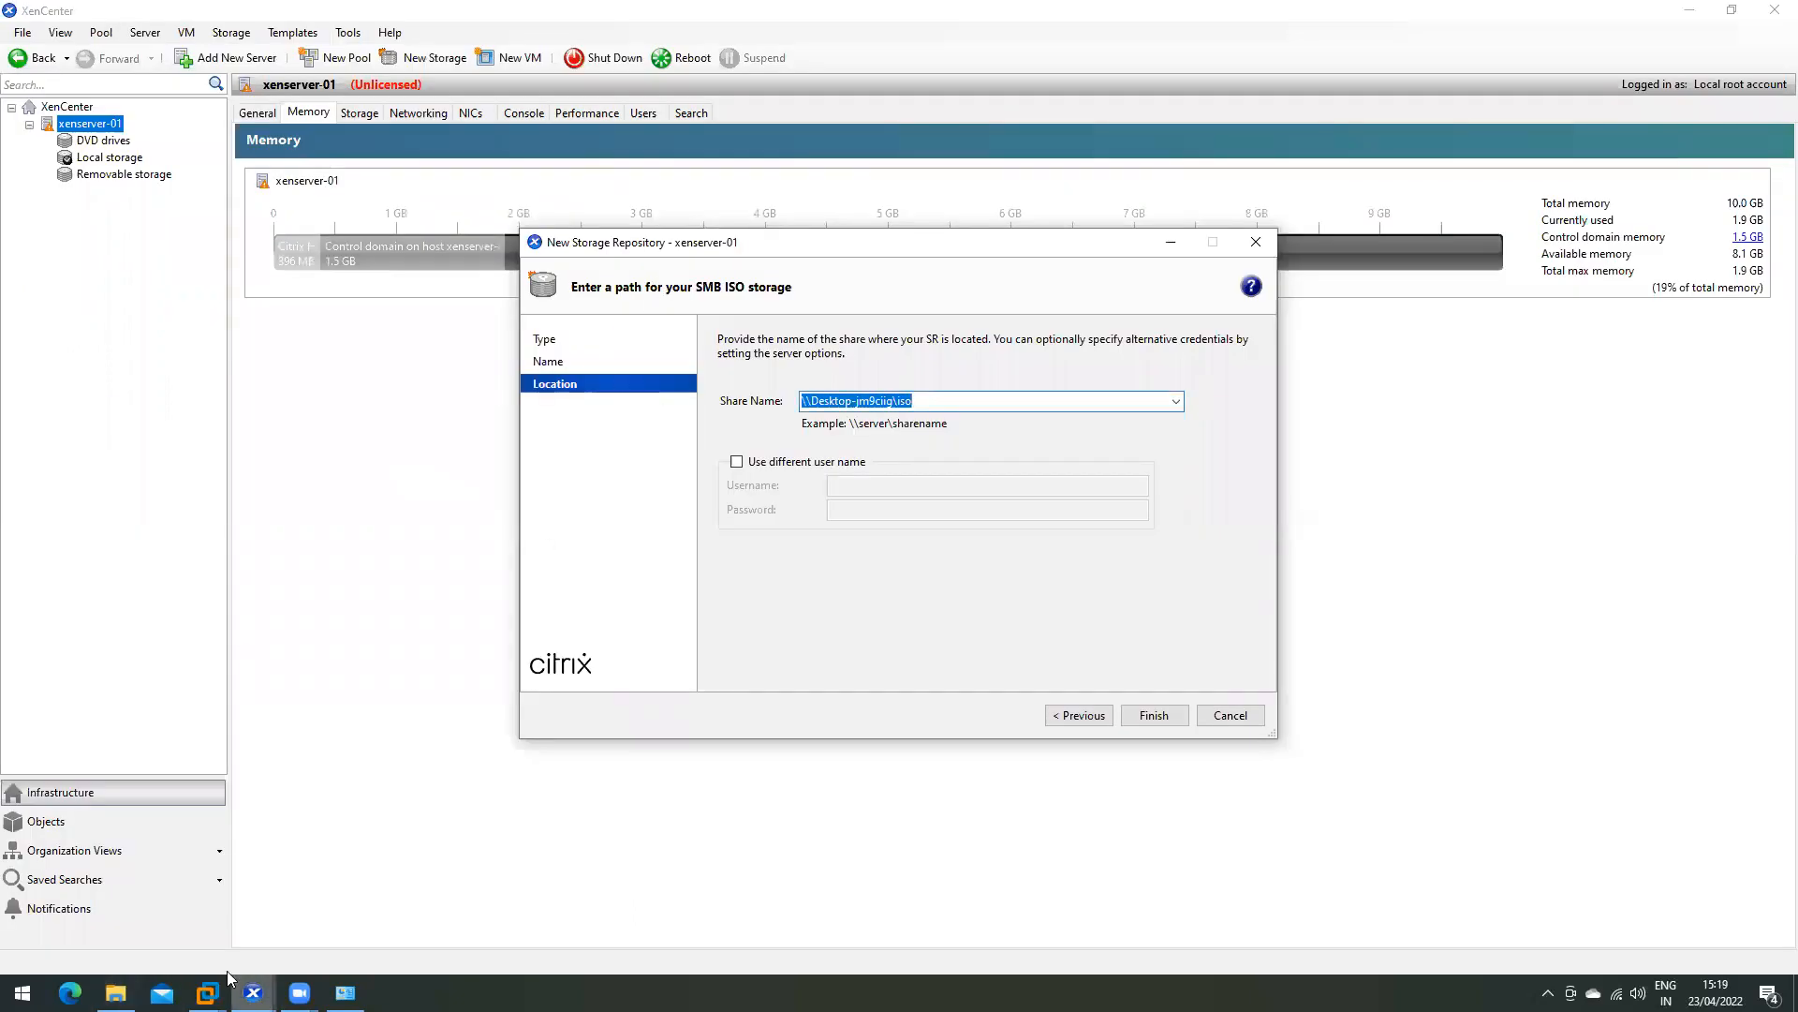
pyautogui.click(206, 993)
pyautogui.click(367, 881)
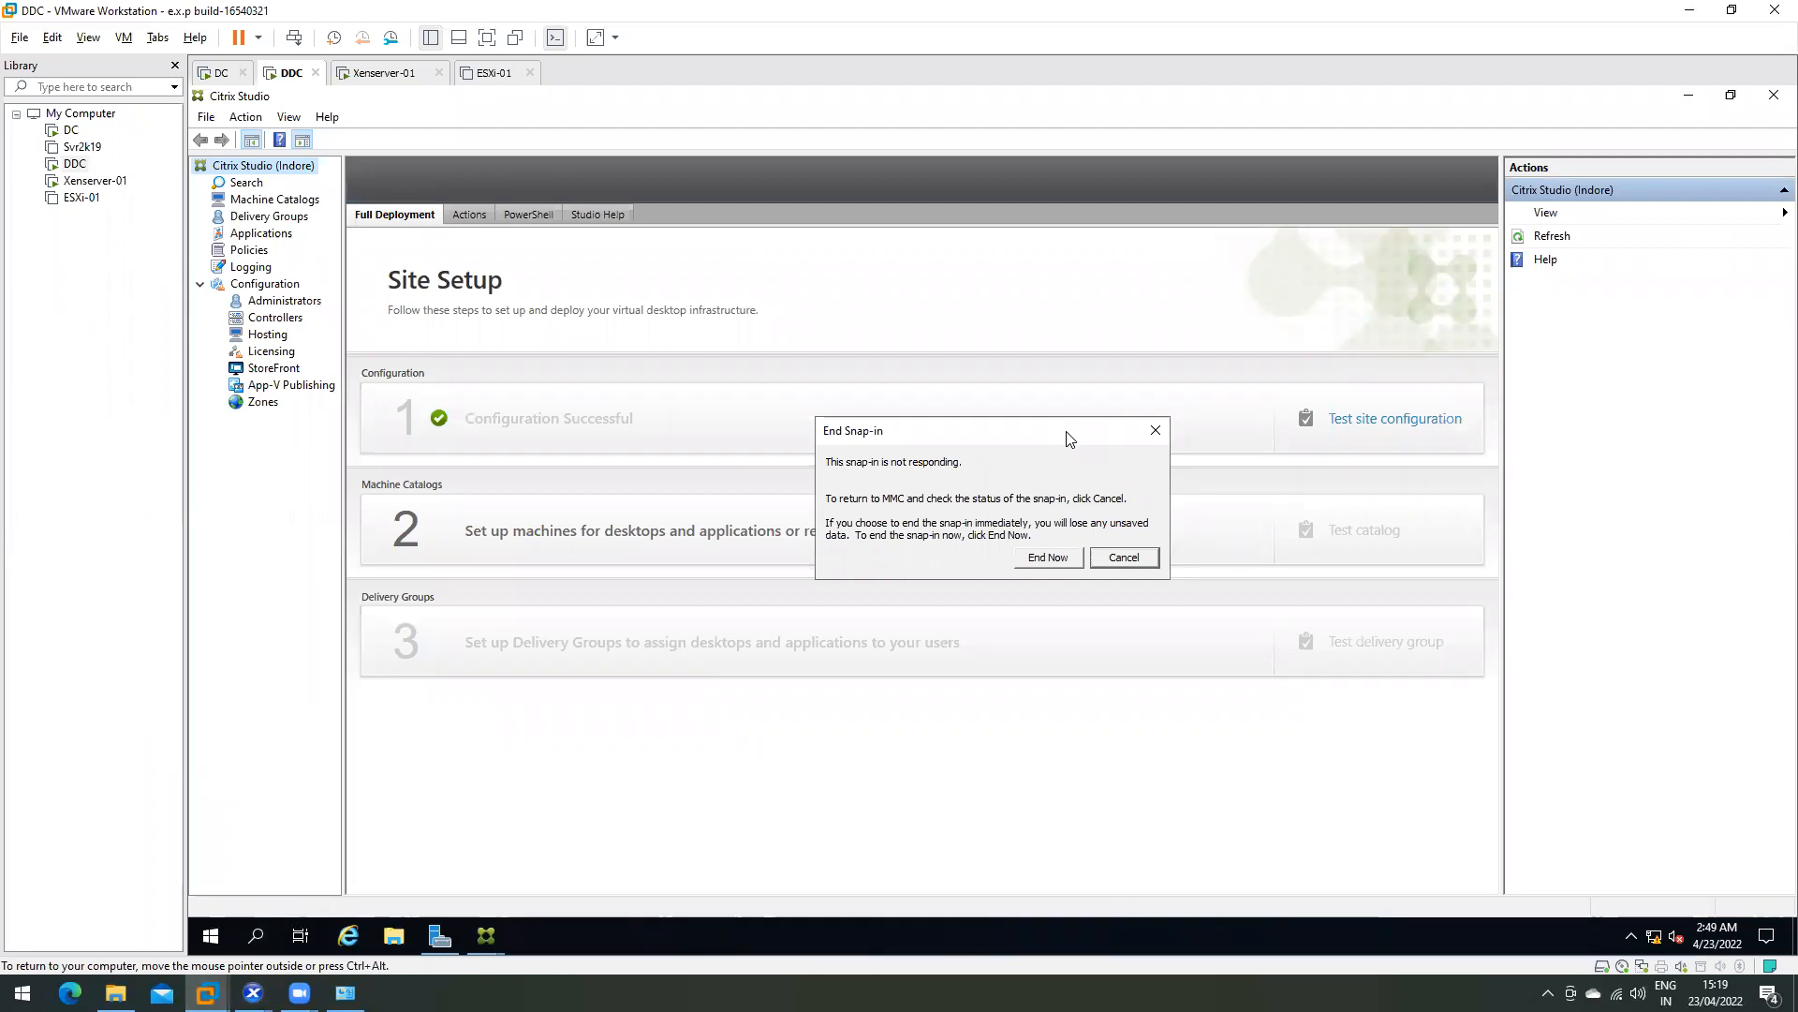
# - Cancel the End Snap-in prompt to keep Citrix Studio running, then return to XenCenter
pyautogui.click(1124, 557)
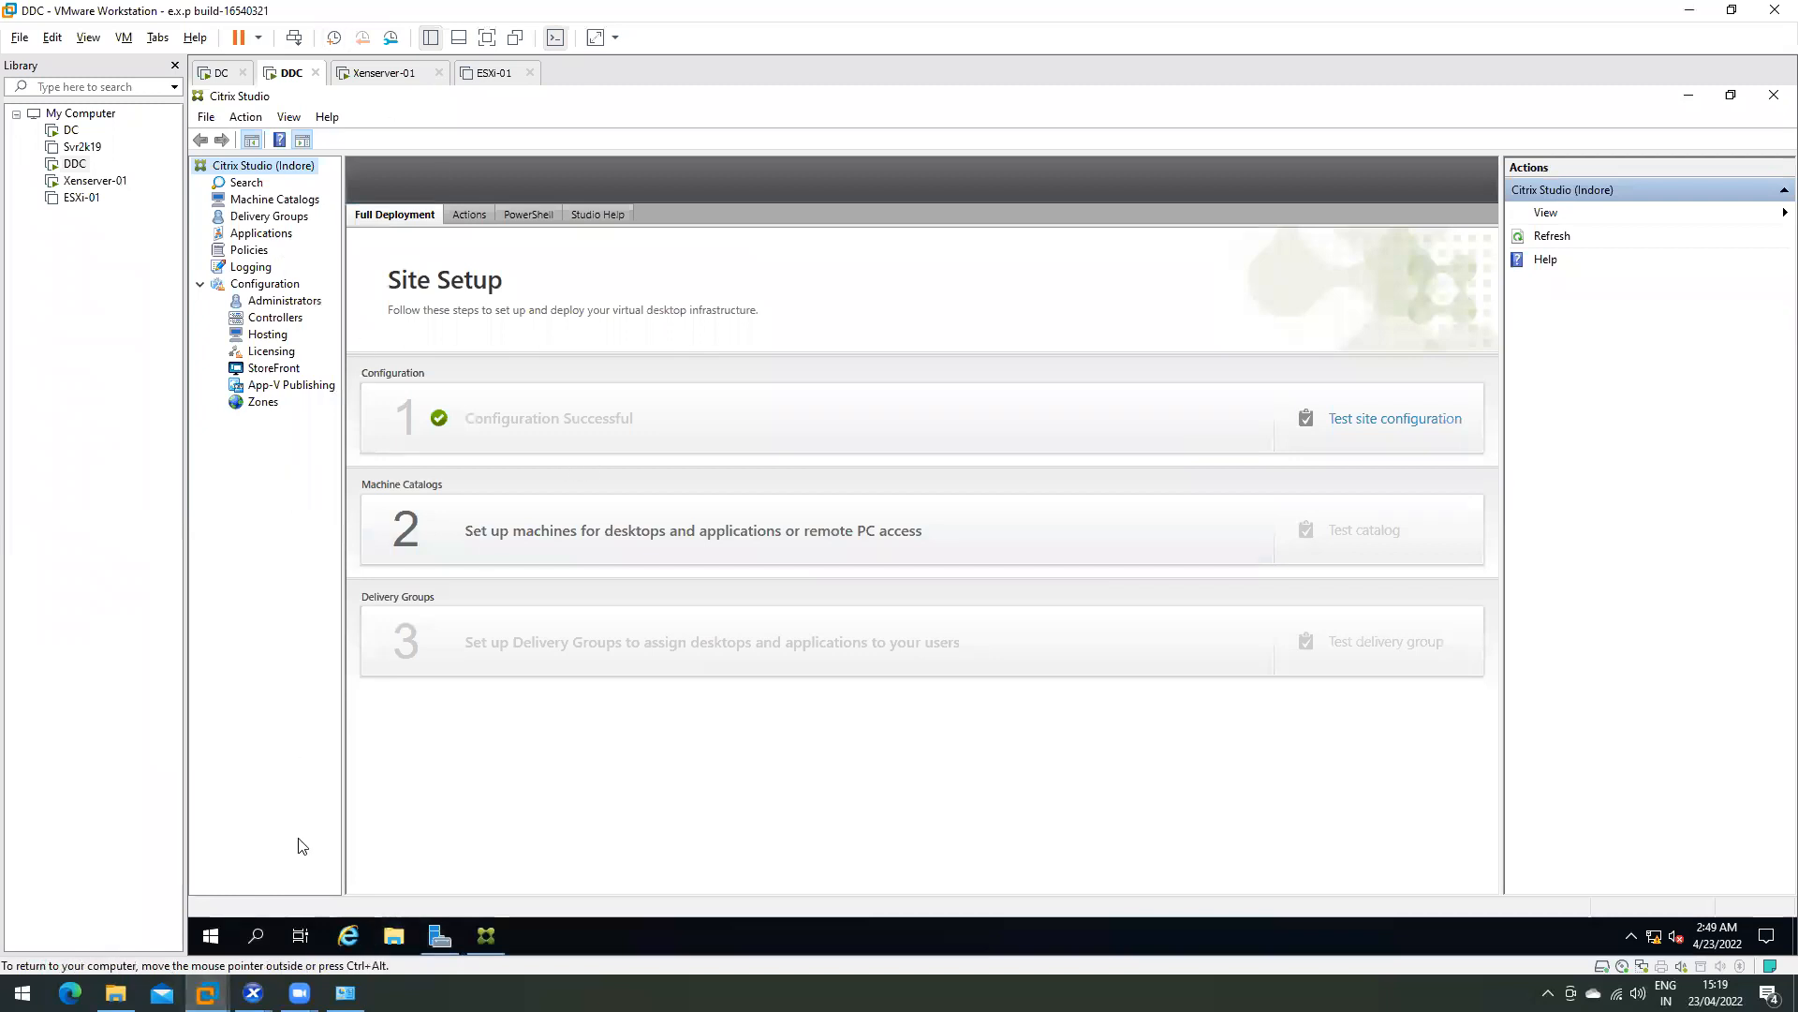
pyautogui.click(253, 991)
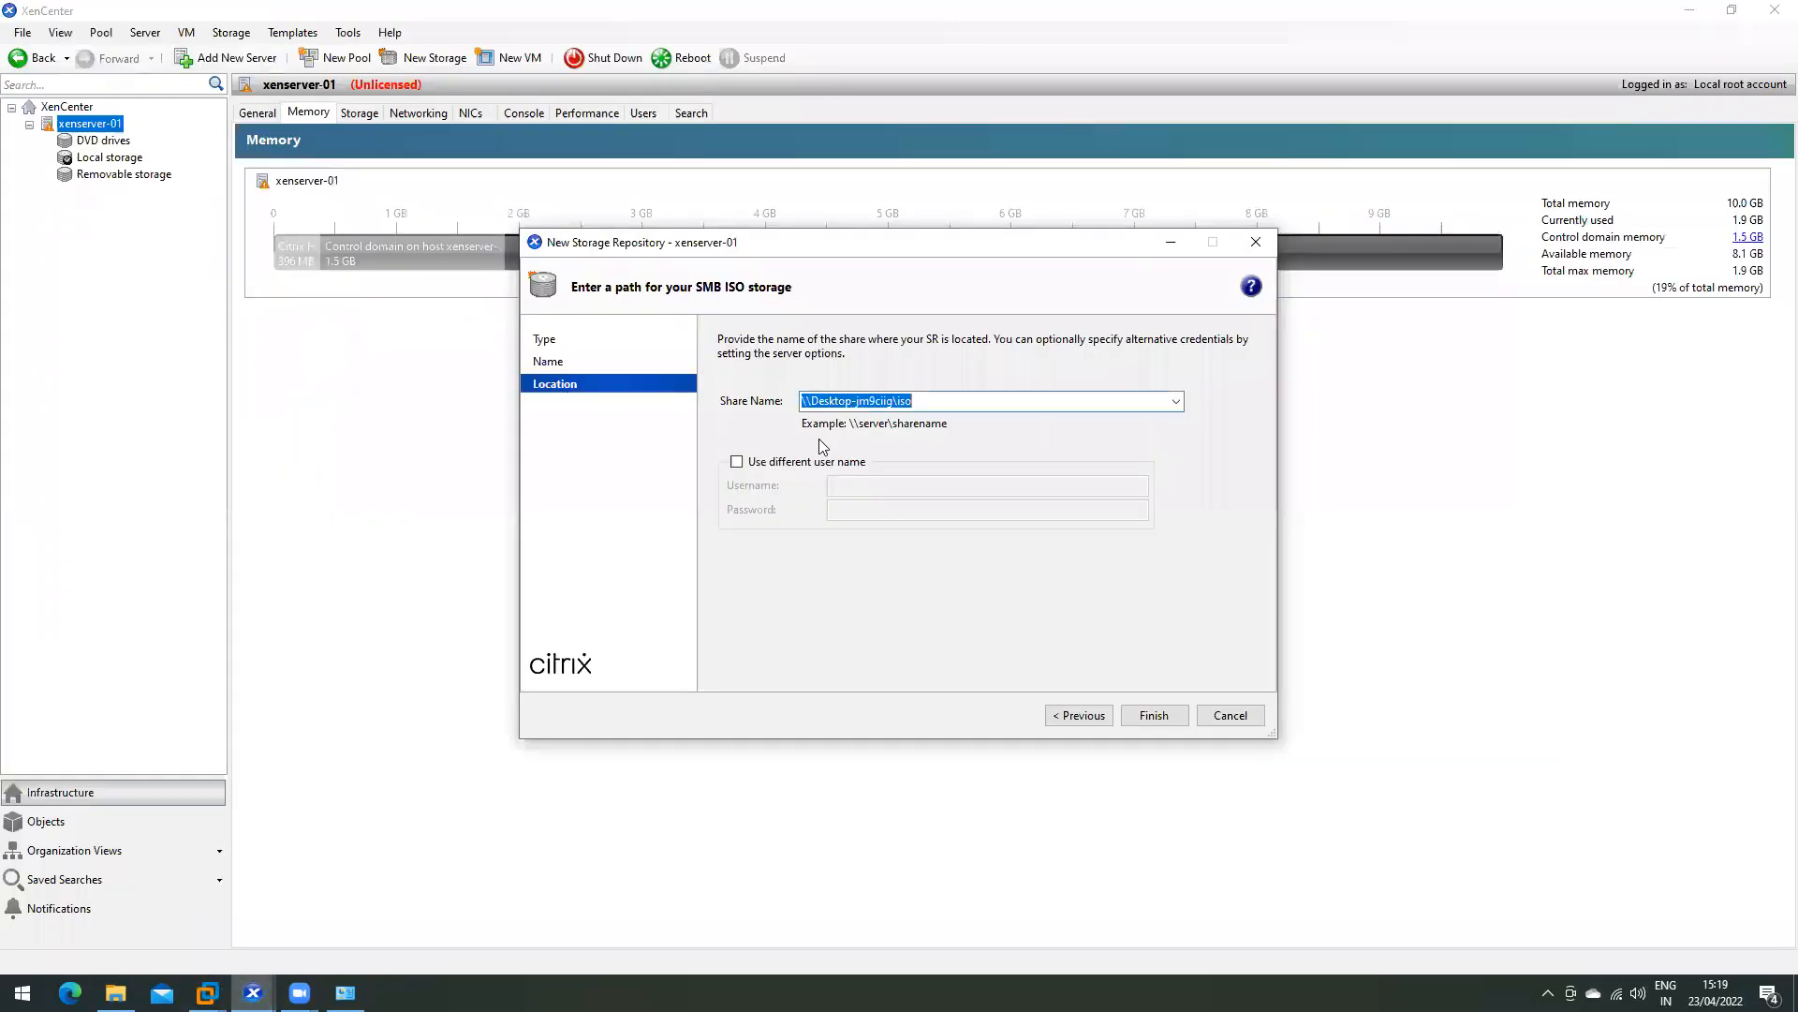
# - Replace the share path's host name with 192.168.10.1 so it reads \\192.168.10.1\iso
pyautogui.click(895, 401)
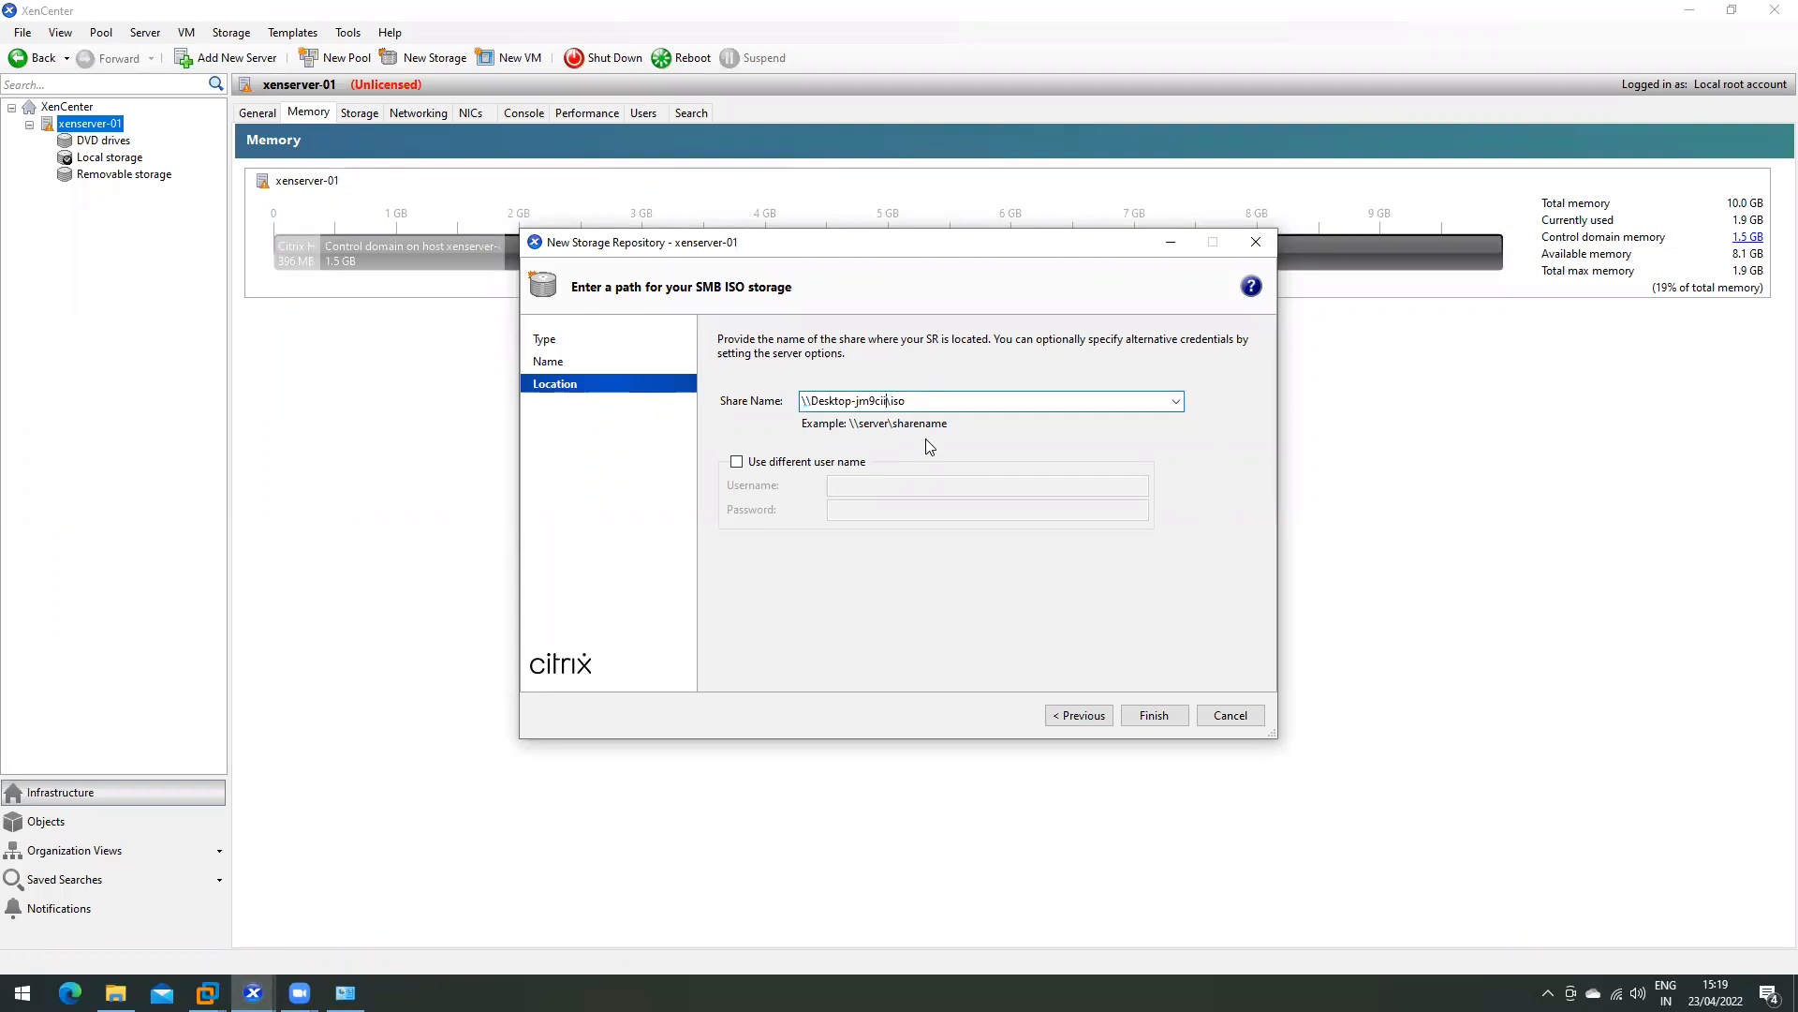
pyautogui.press('BackSpace')
pyautogui.press('BackSpace')
pyautogui.press('BackSpace')
pyautogui.press('BackSpace')
pyautogui.press('BackSpace')
pyautogui.press('BackSpace')
pyautogui.press('BackSpace')
pyautogui.press('BackSpace')
pyautogui.press('BackSpace')
pyautogui.press('BackSpace')
pyautogui.press('BackSpace')
pyautogui.press('BackSpace')
pyautogui.press('BackSpace')
pyautogui.press('BackSpace')
pyautogui.press('BackSpace')
pyautogui.write('192.')
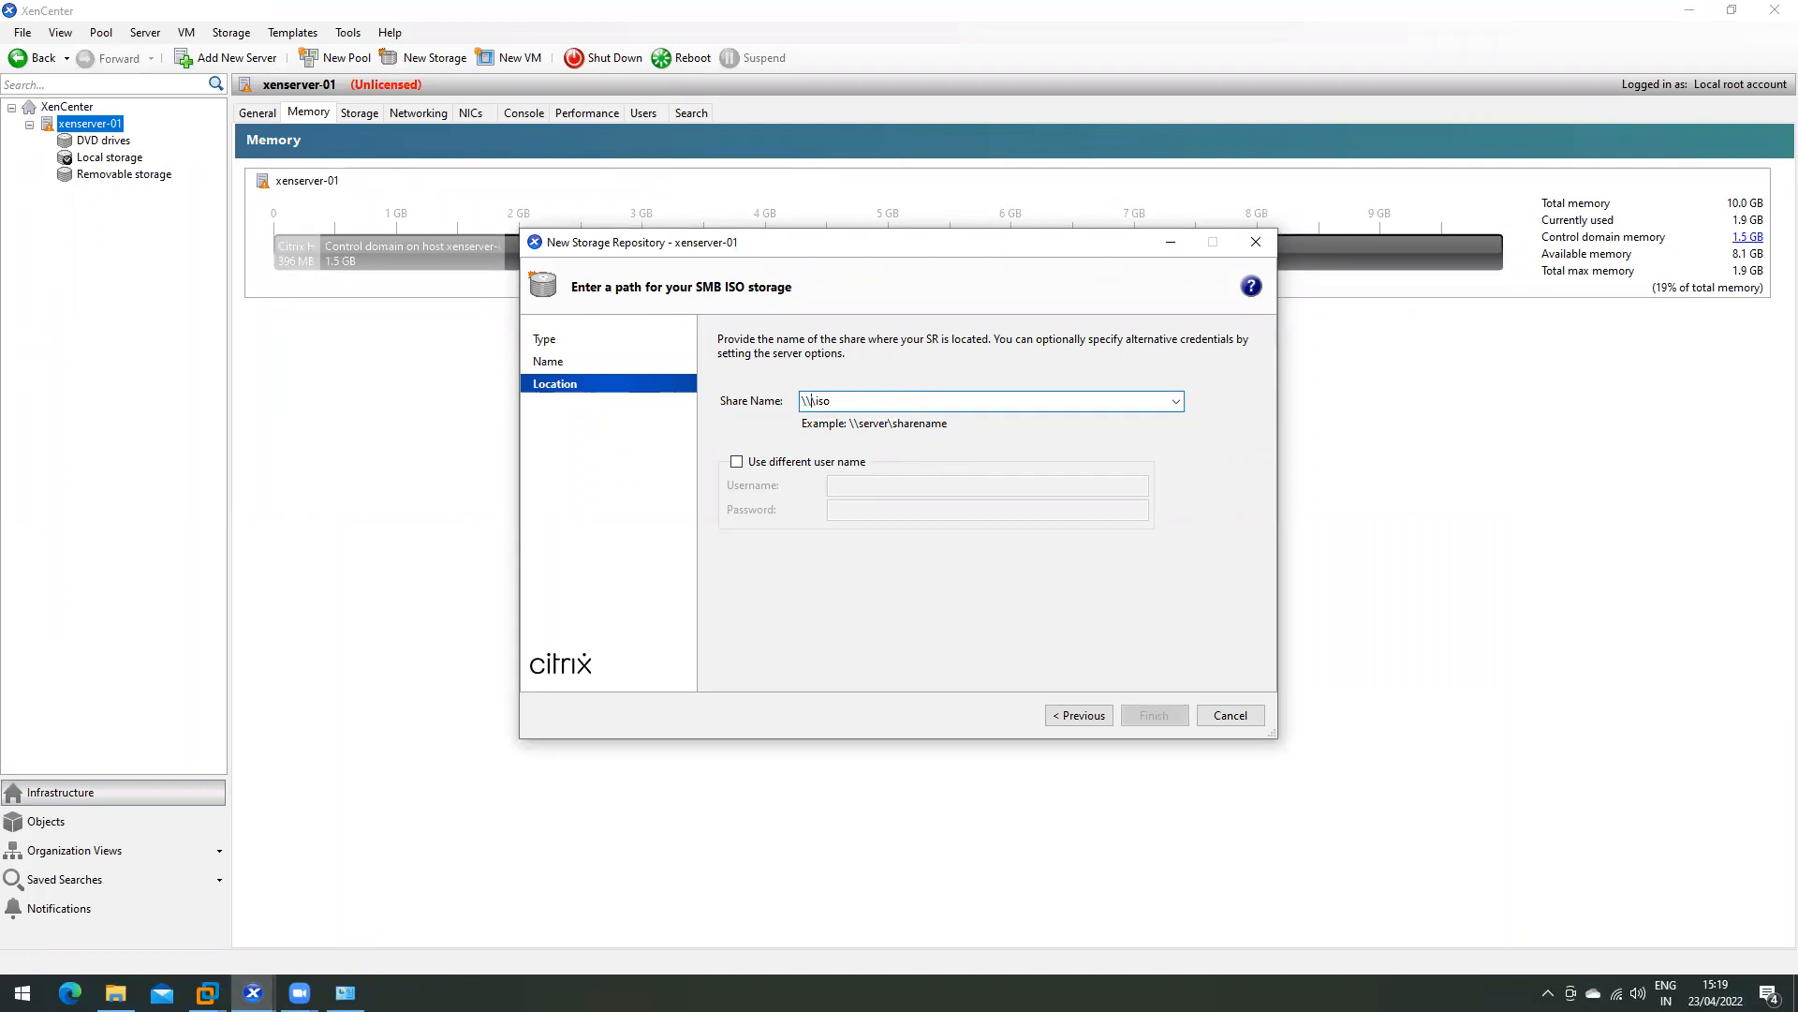
pyautogui.write('168.10.1')
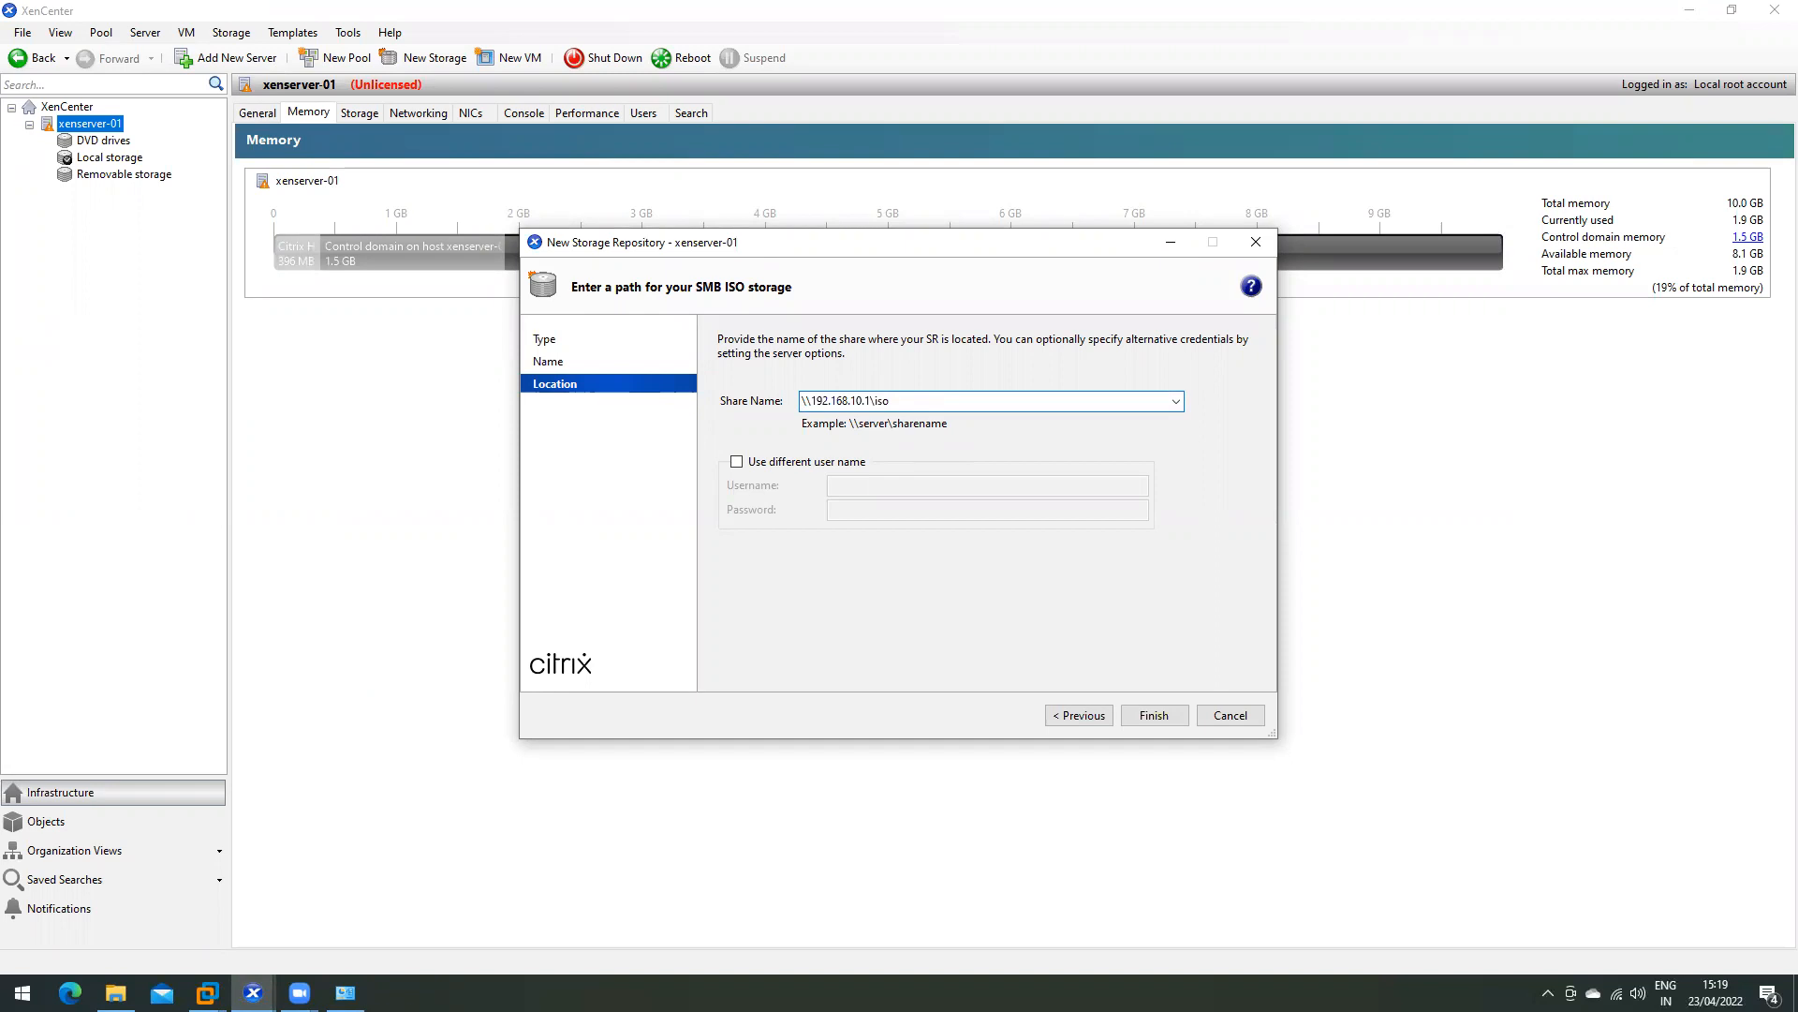
pyautogui.press('super+r')
# - Open the hosts file from drivers\etc in Notepad to review it, then close it
pyautogui.write('dr')
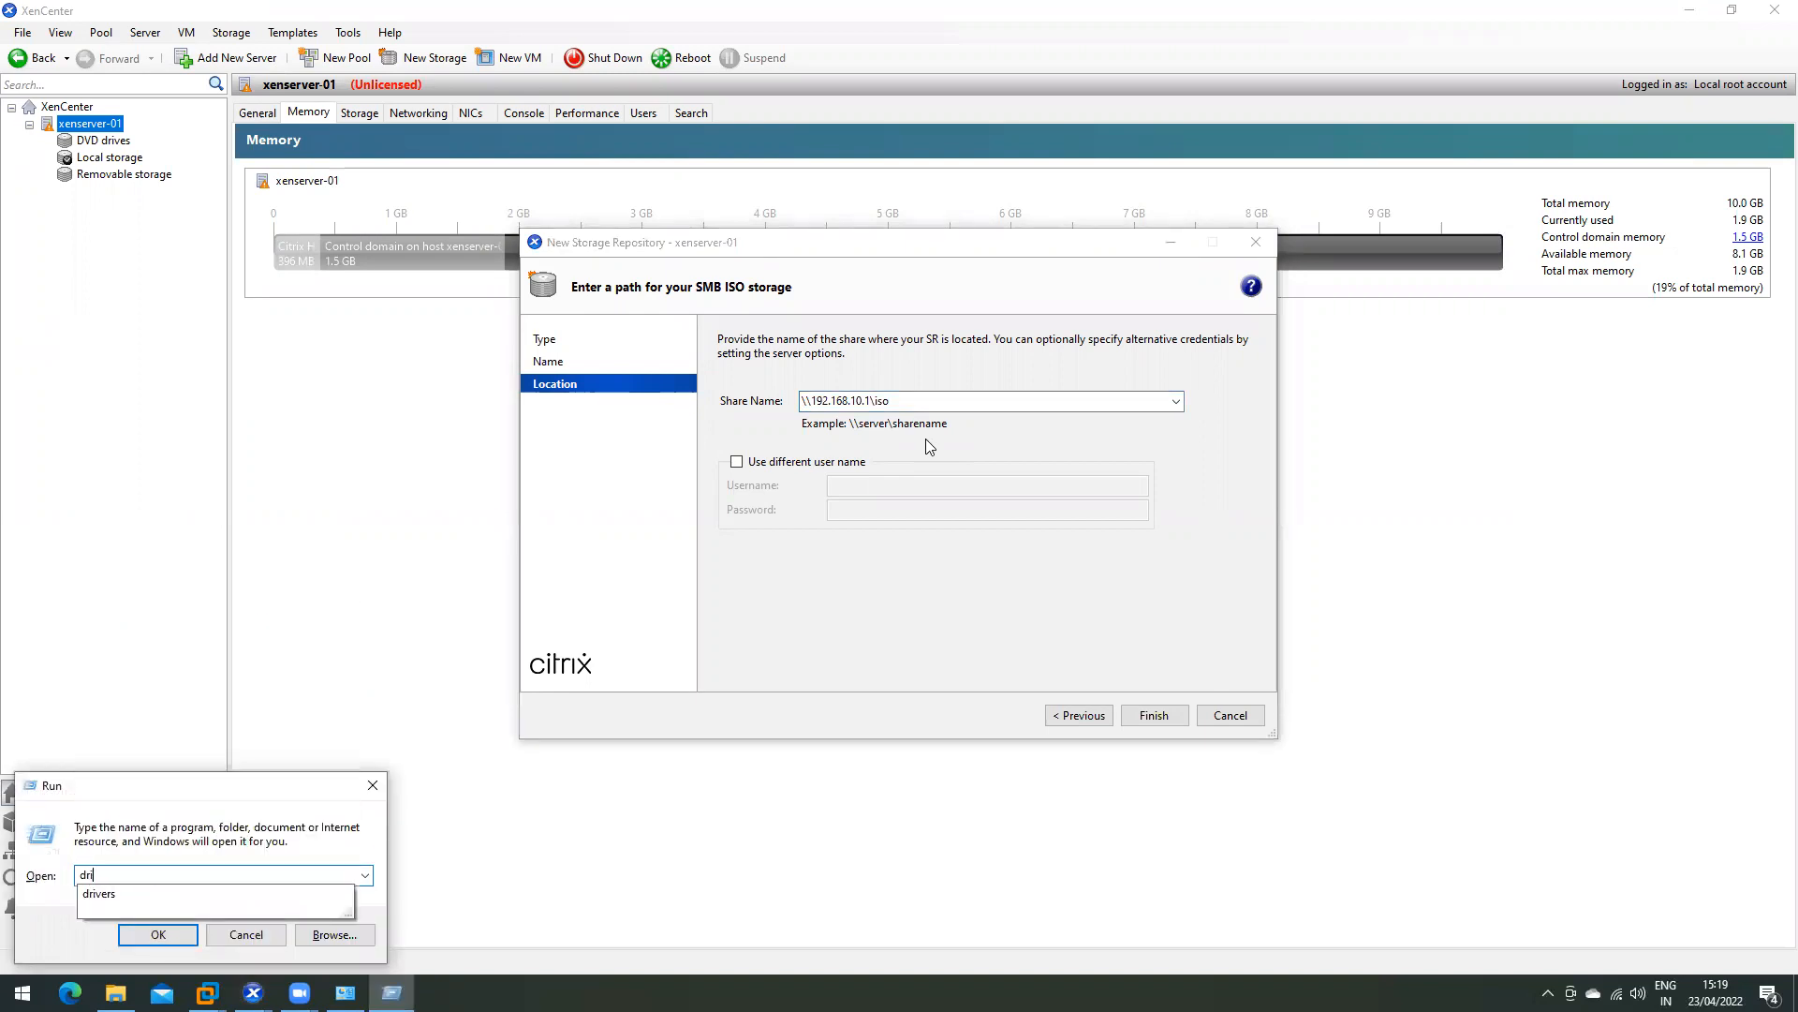
pyautogui.write('ivers')
pyautogui.press('Return')
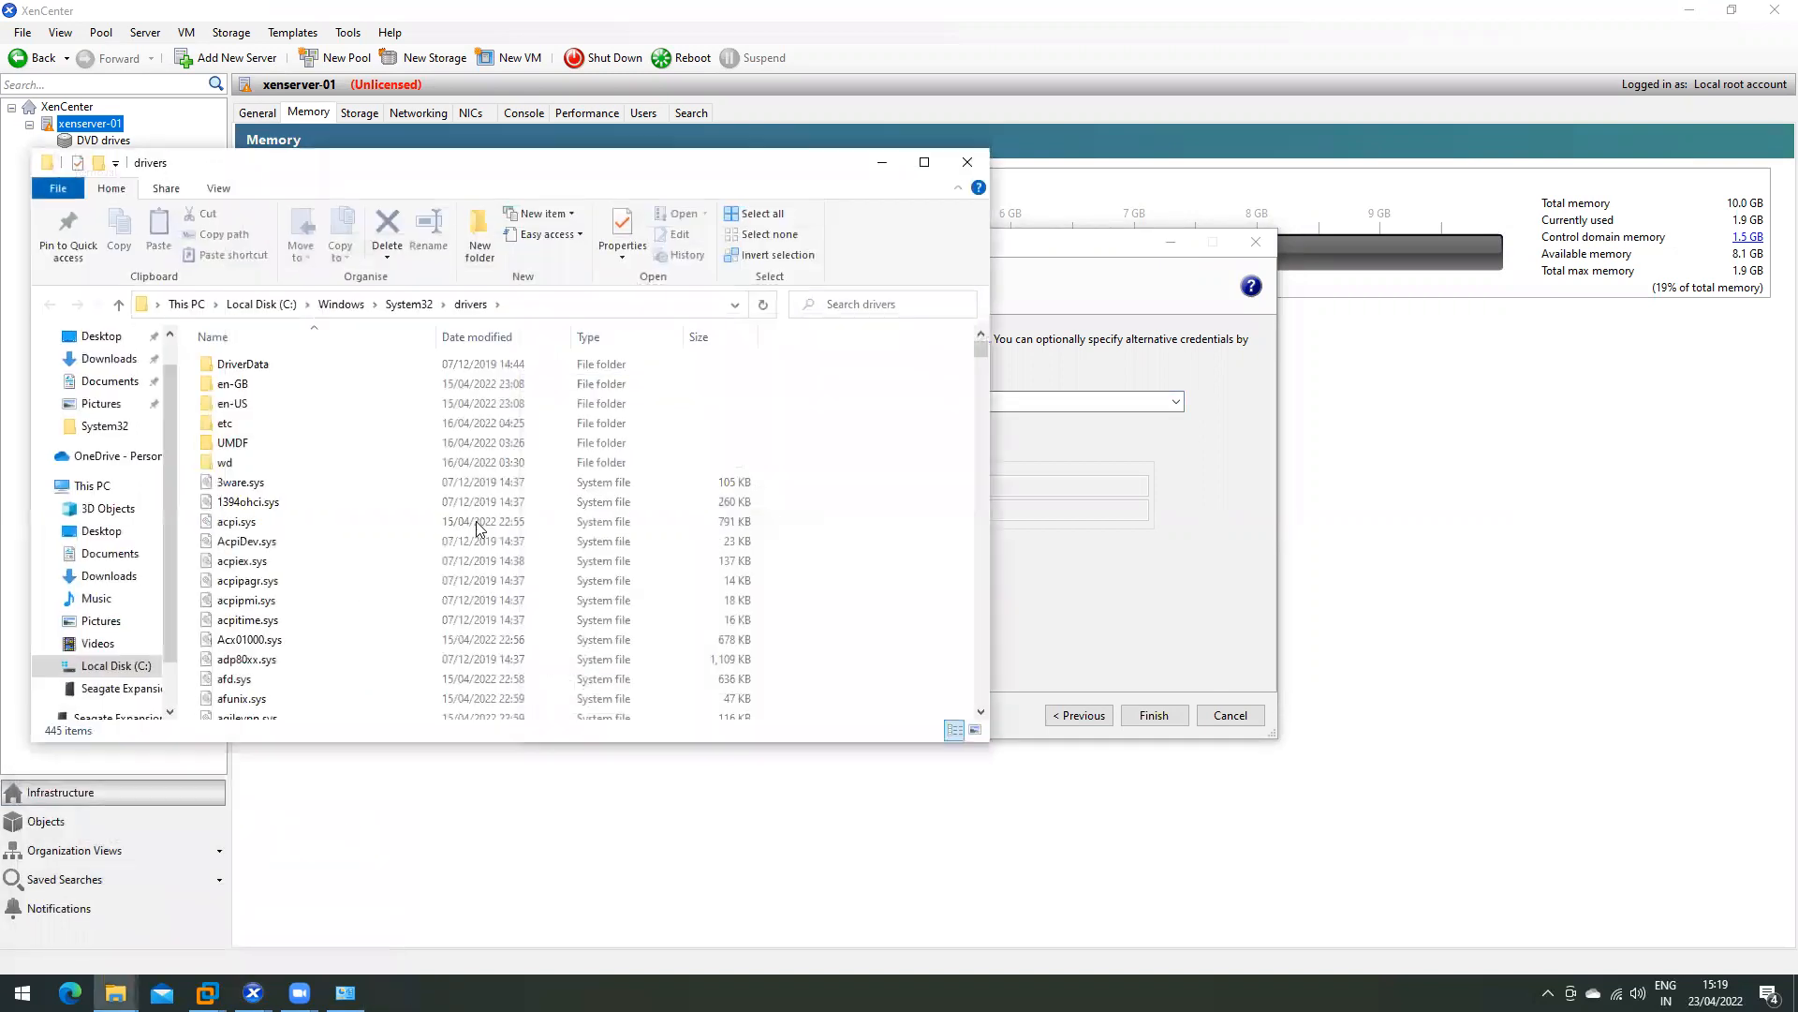
pyautogui.doubleClick(251, 422)
pyautogui.click(268, 364)
pyautogui.rightClick(268, 363)
pyautogui.click(302, 380)
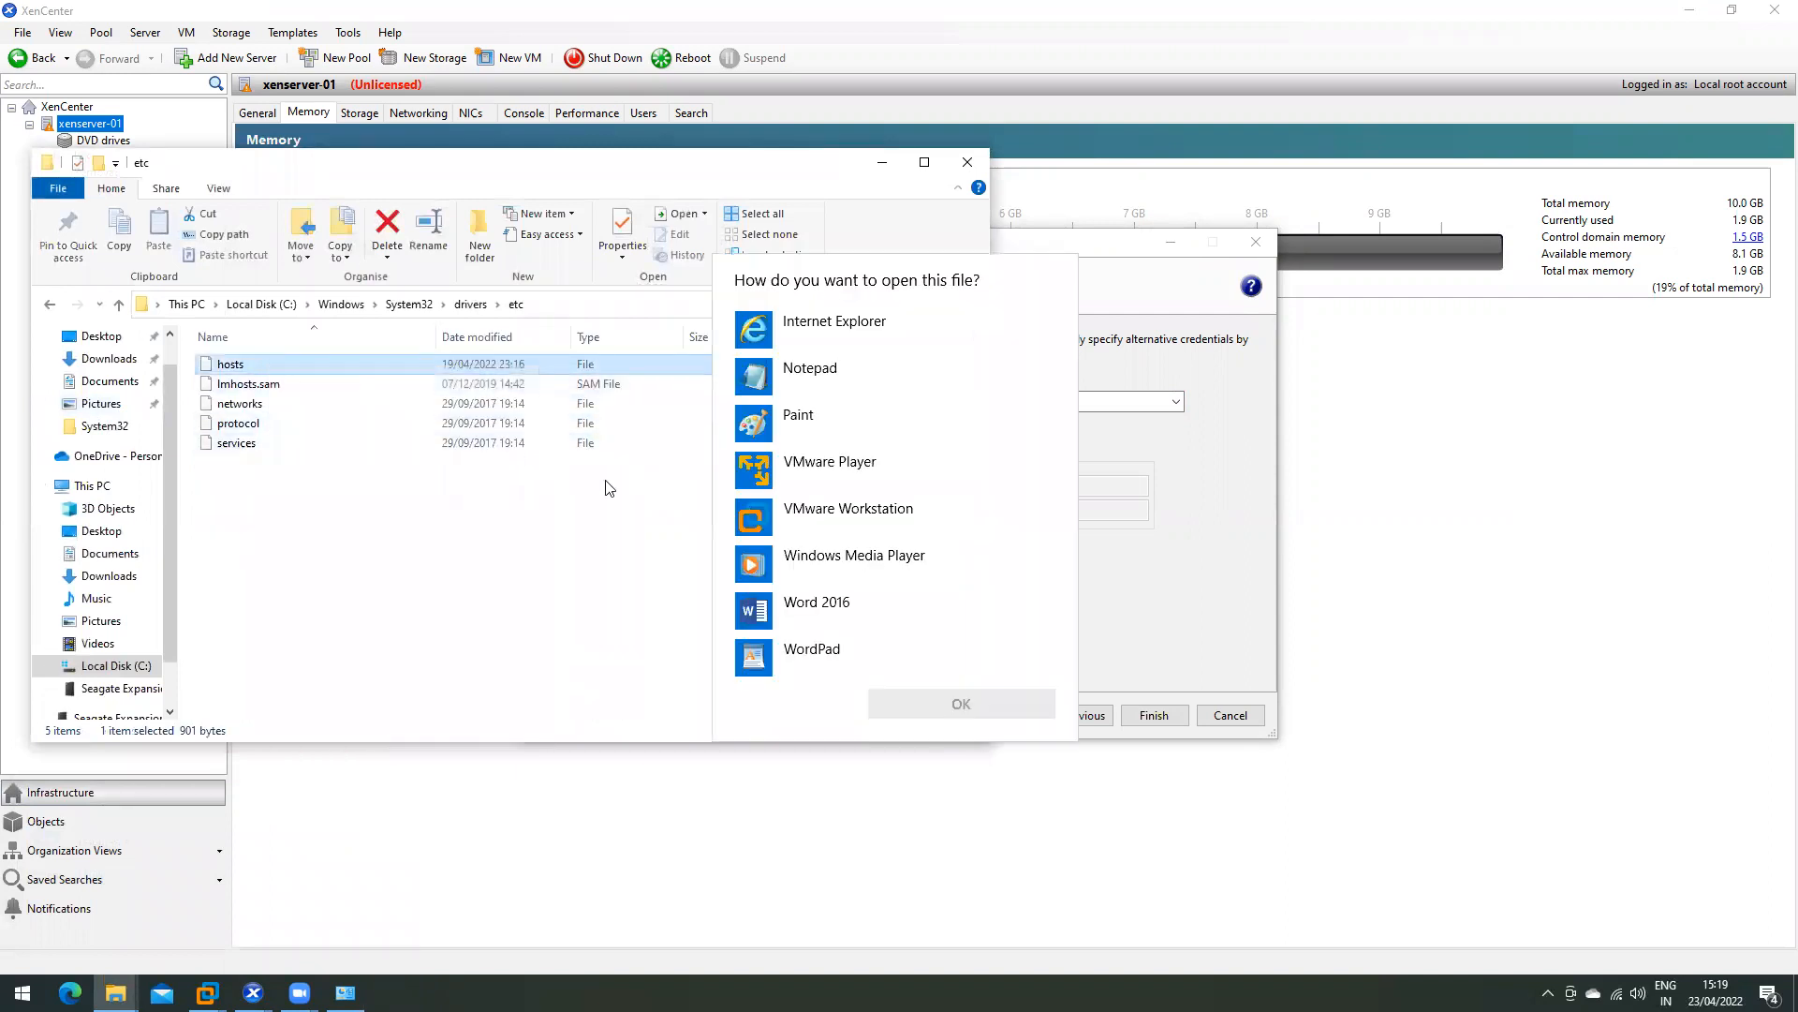
pyautogui.doubleClick(800, 369)
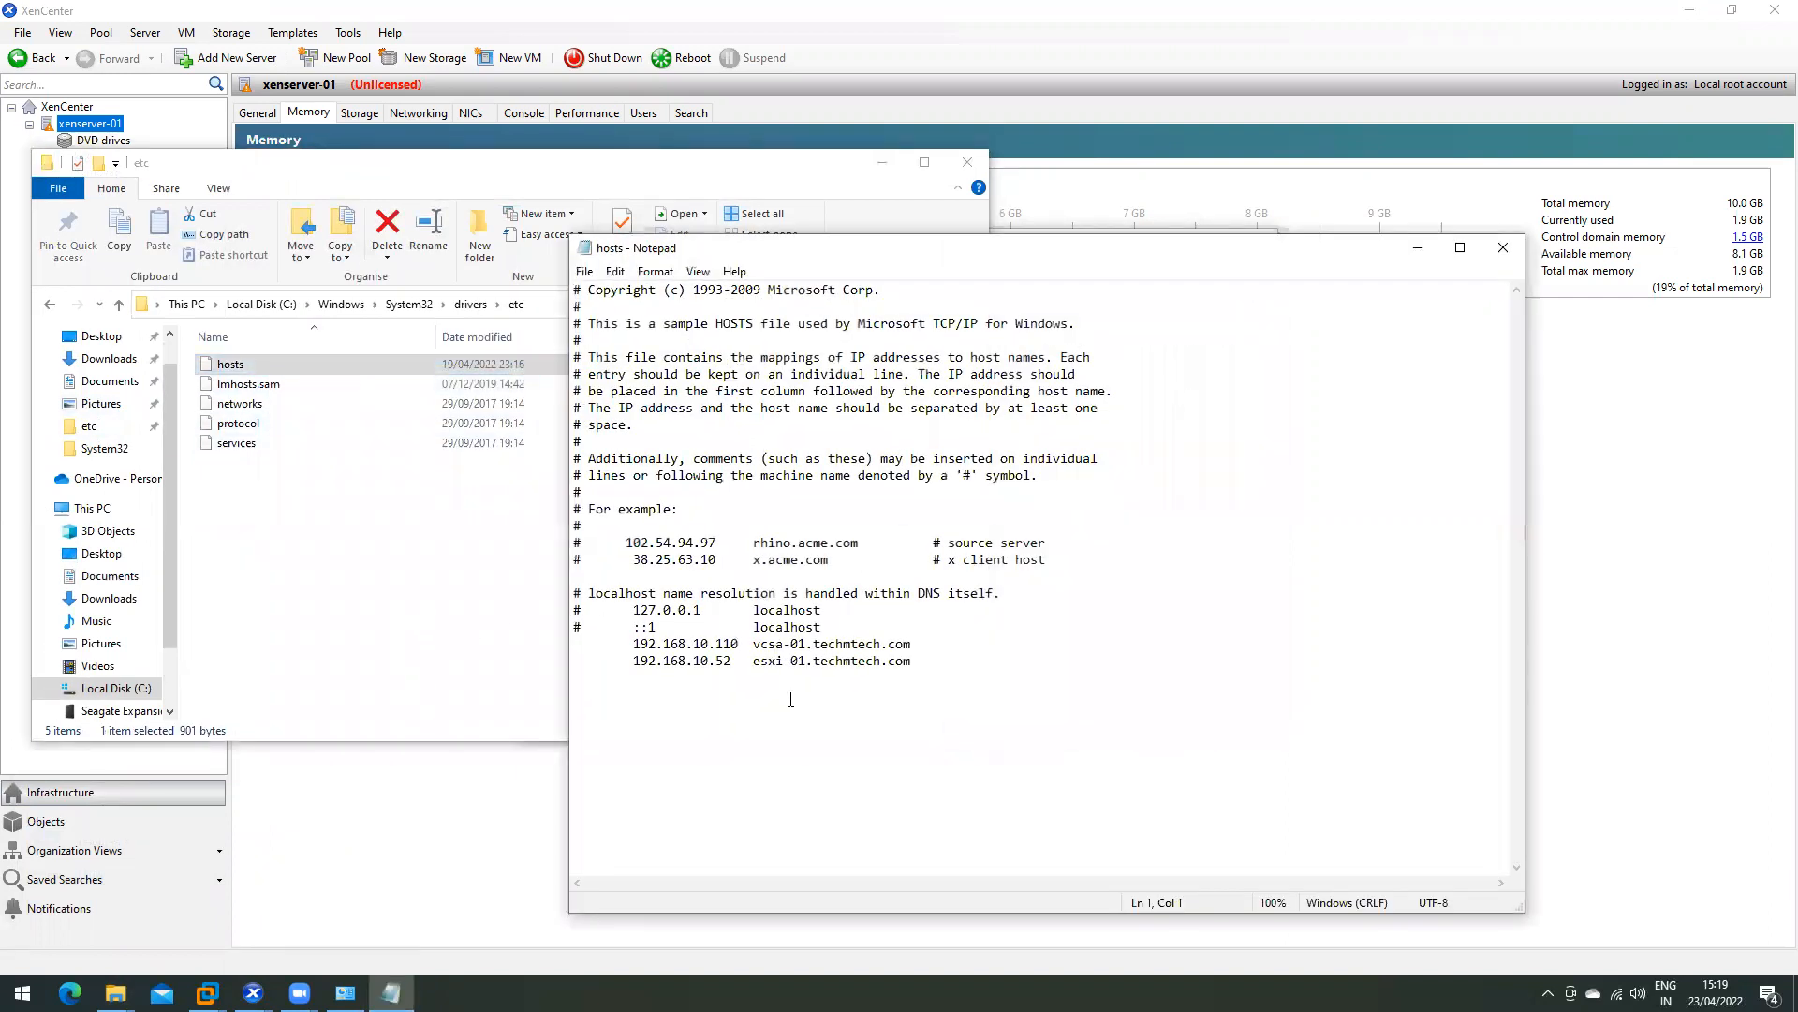
pyautogui.click(1503, 247)
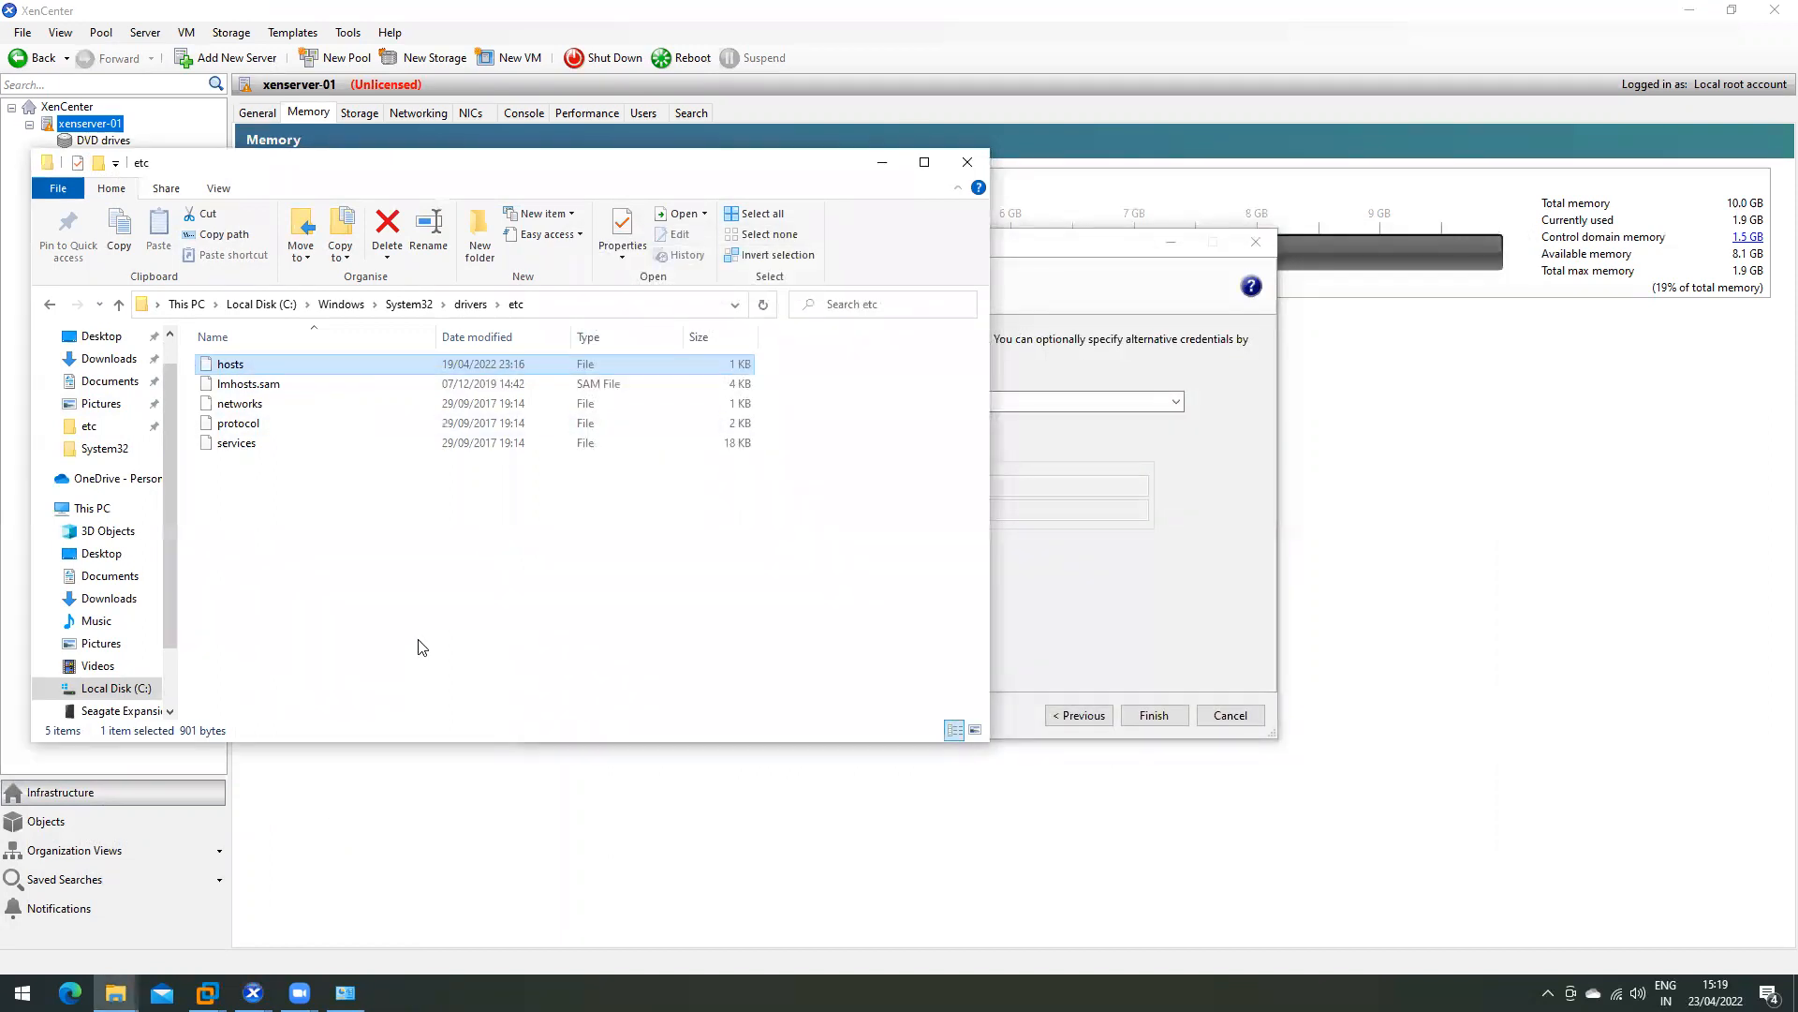
# - Run hostname in a Command Prompt to confirm this PC's name is DESKTOP-JM9CIIG
pyautogui.press('super+r')
pyautogui.write('cm')
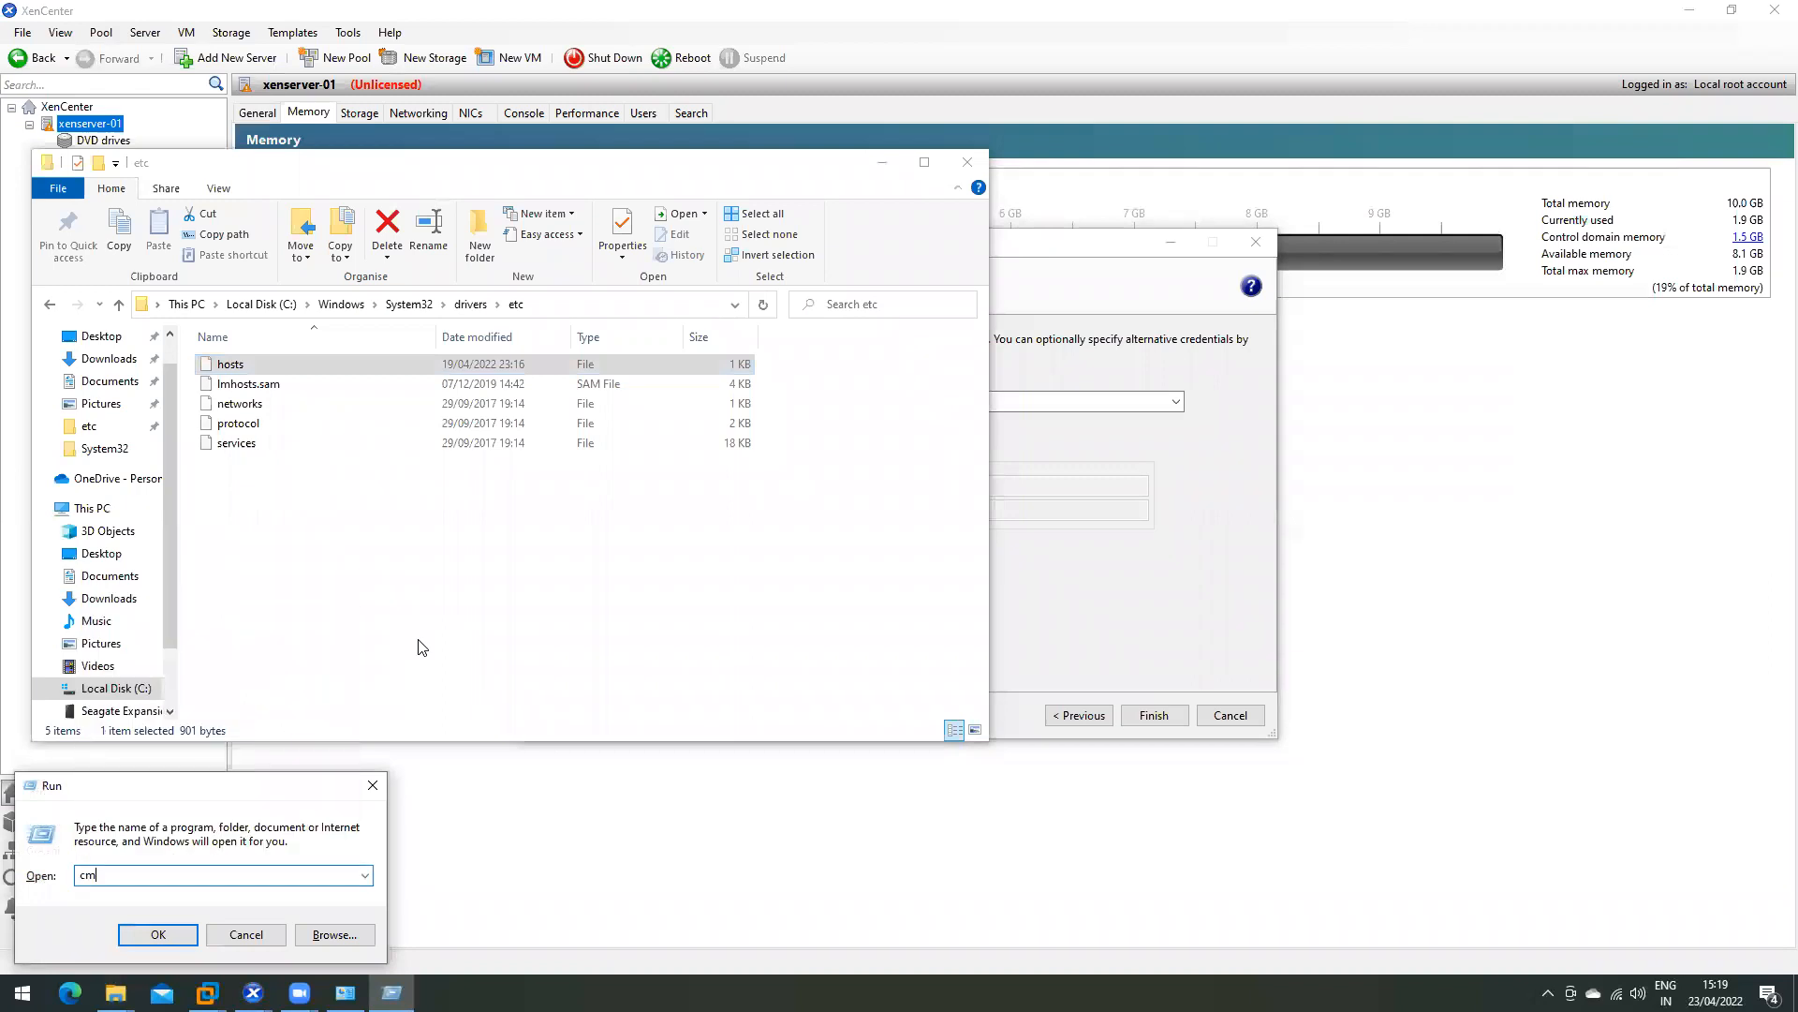
pyautogui.press('Return')
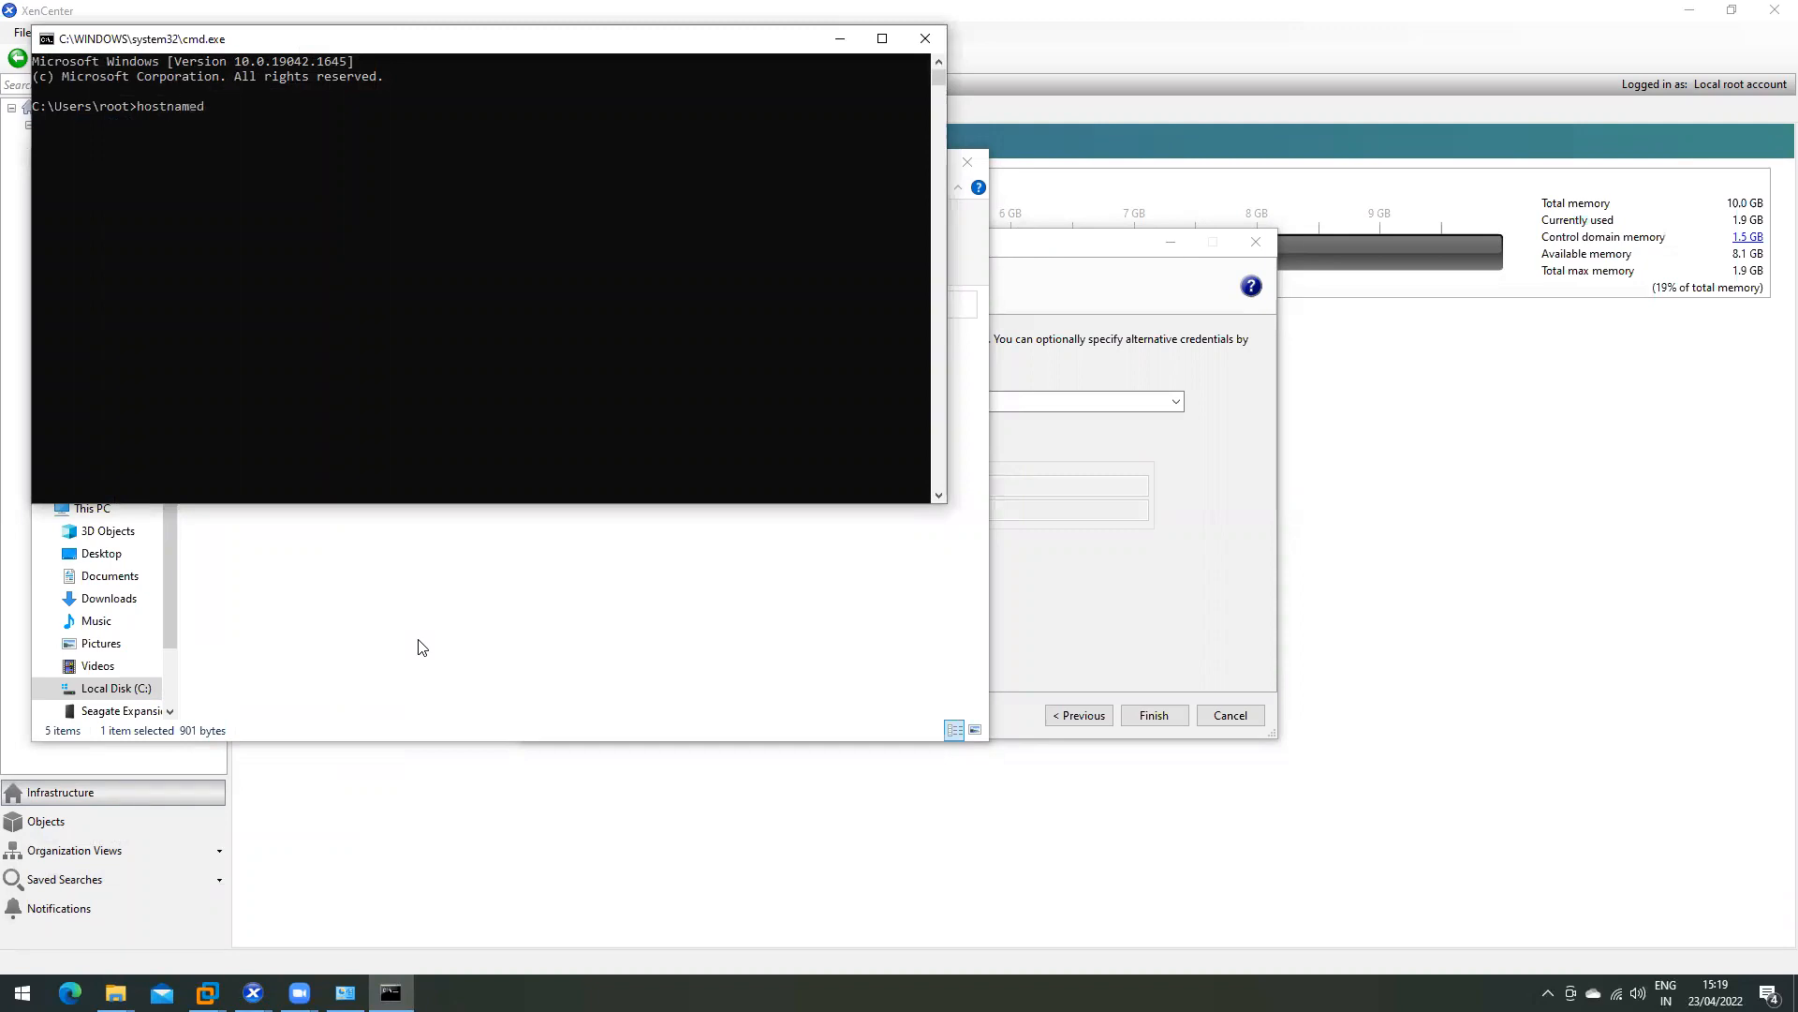
pyautogui.press('Return')
pyautogui.doubleClick(107, 118)
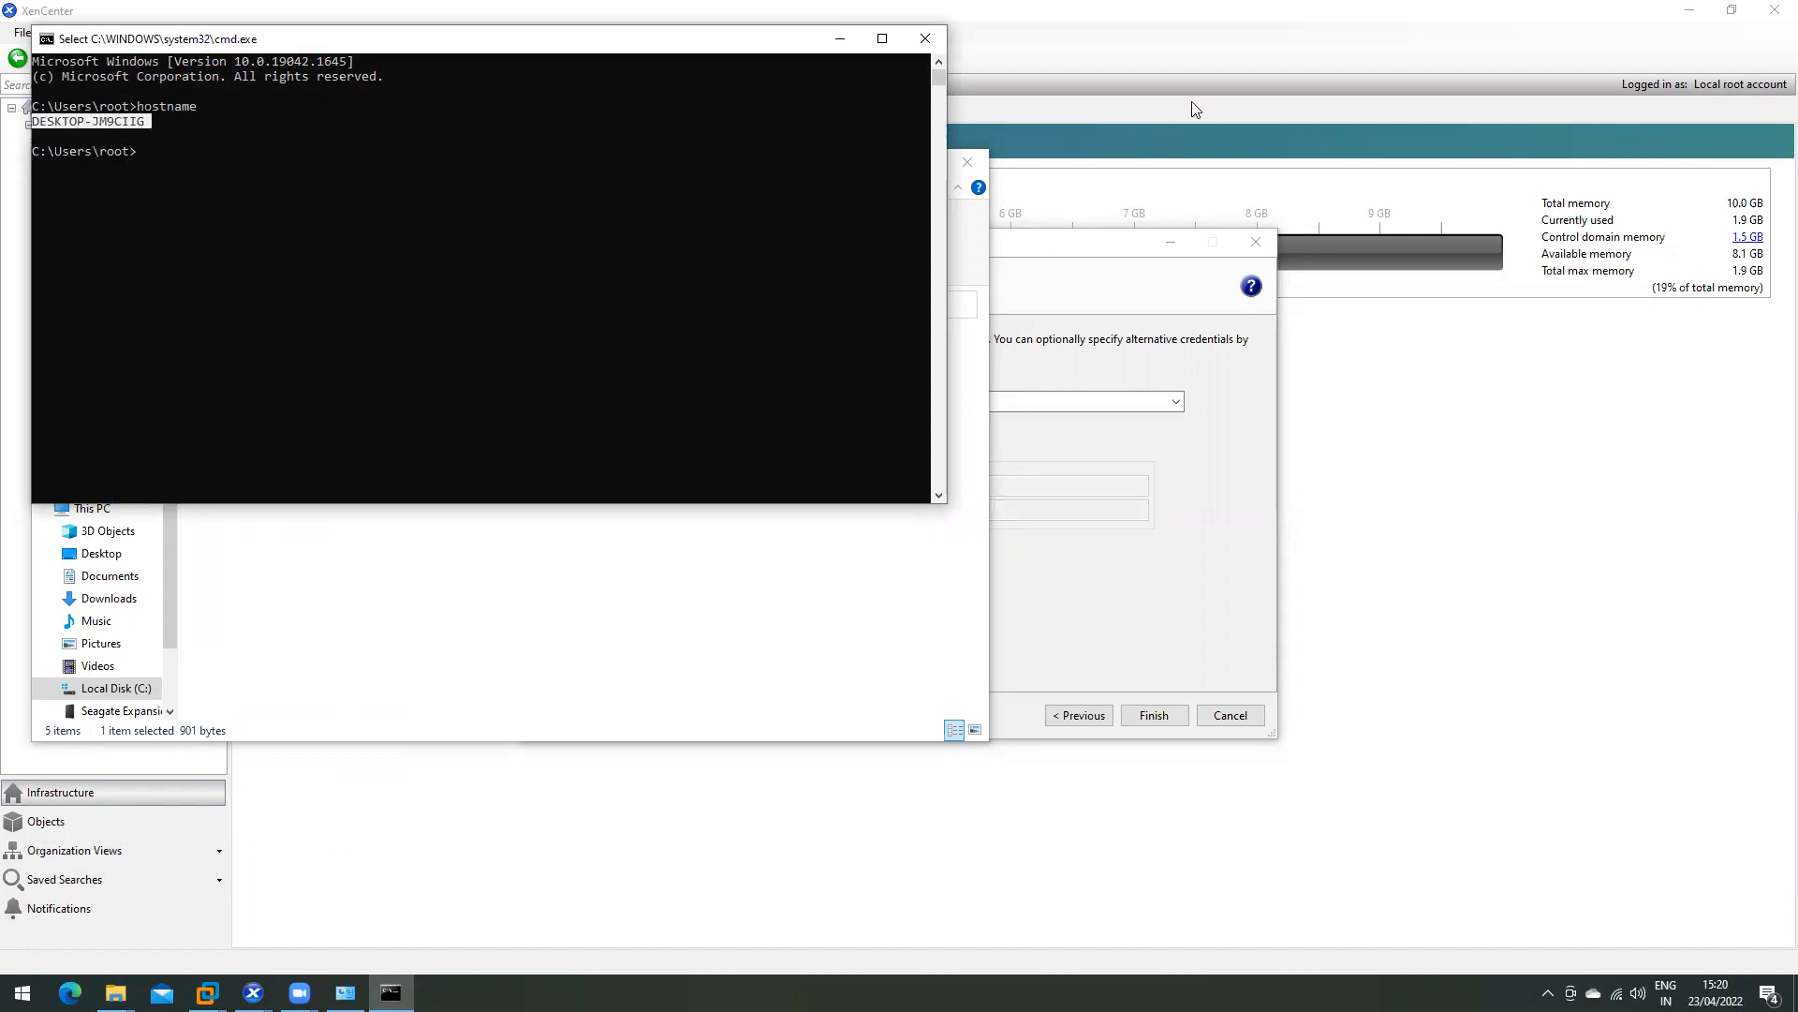
pyautogui.click(926, 39)
# - Finish the SMB ISO share using separate credentials: username root and the account password
pyautogui.click(968, 162)
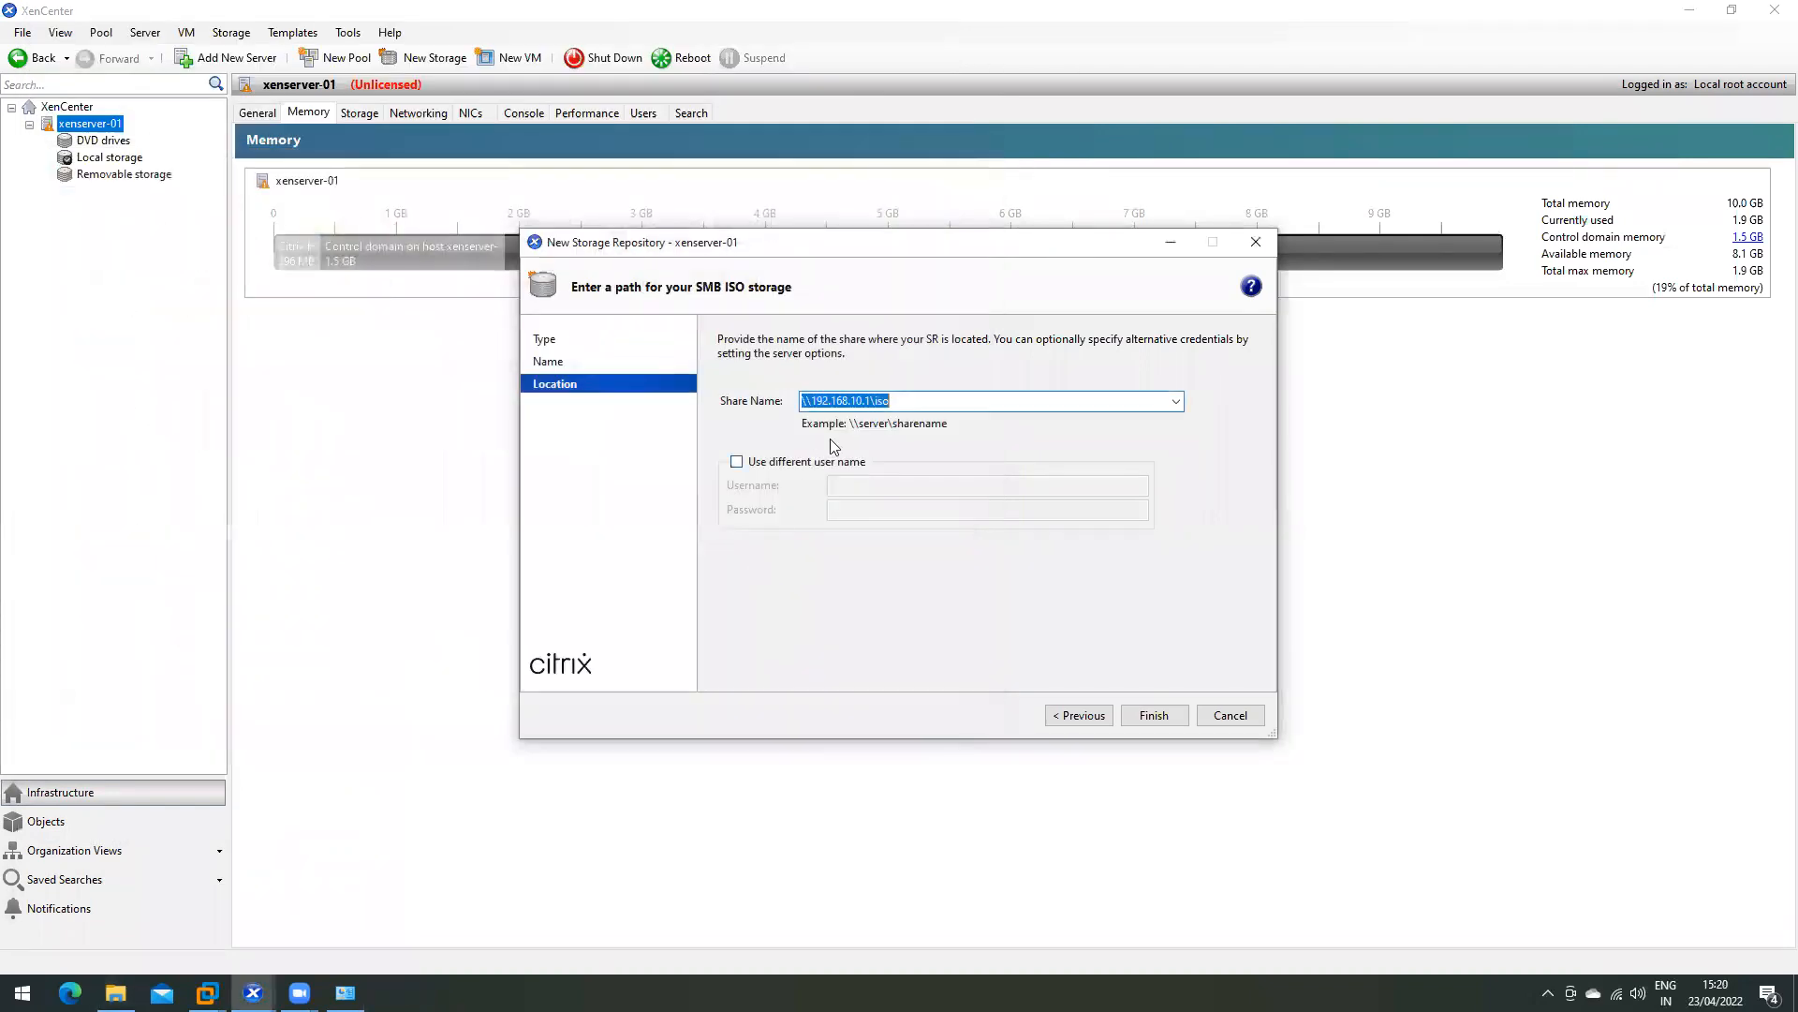
pyautogui.click(894, 406)
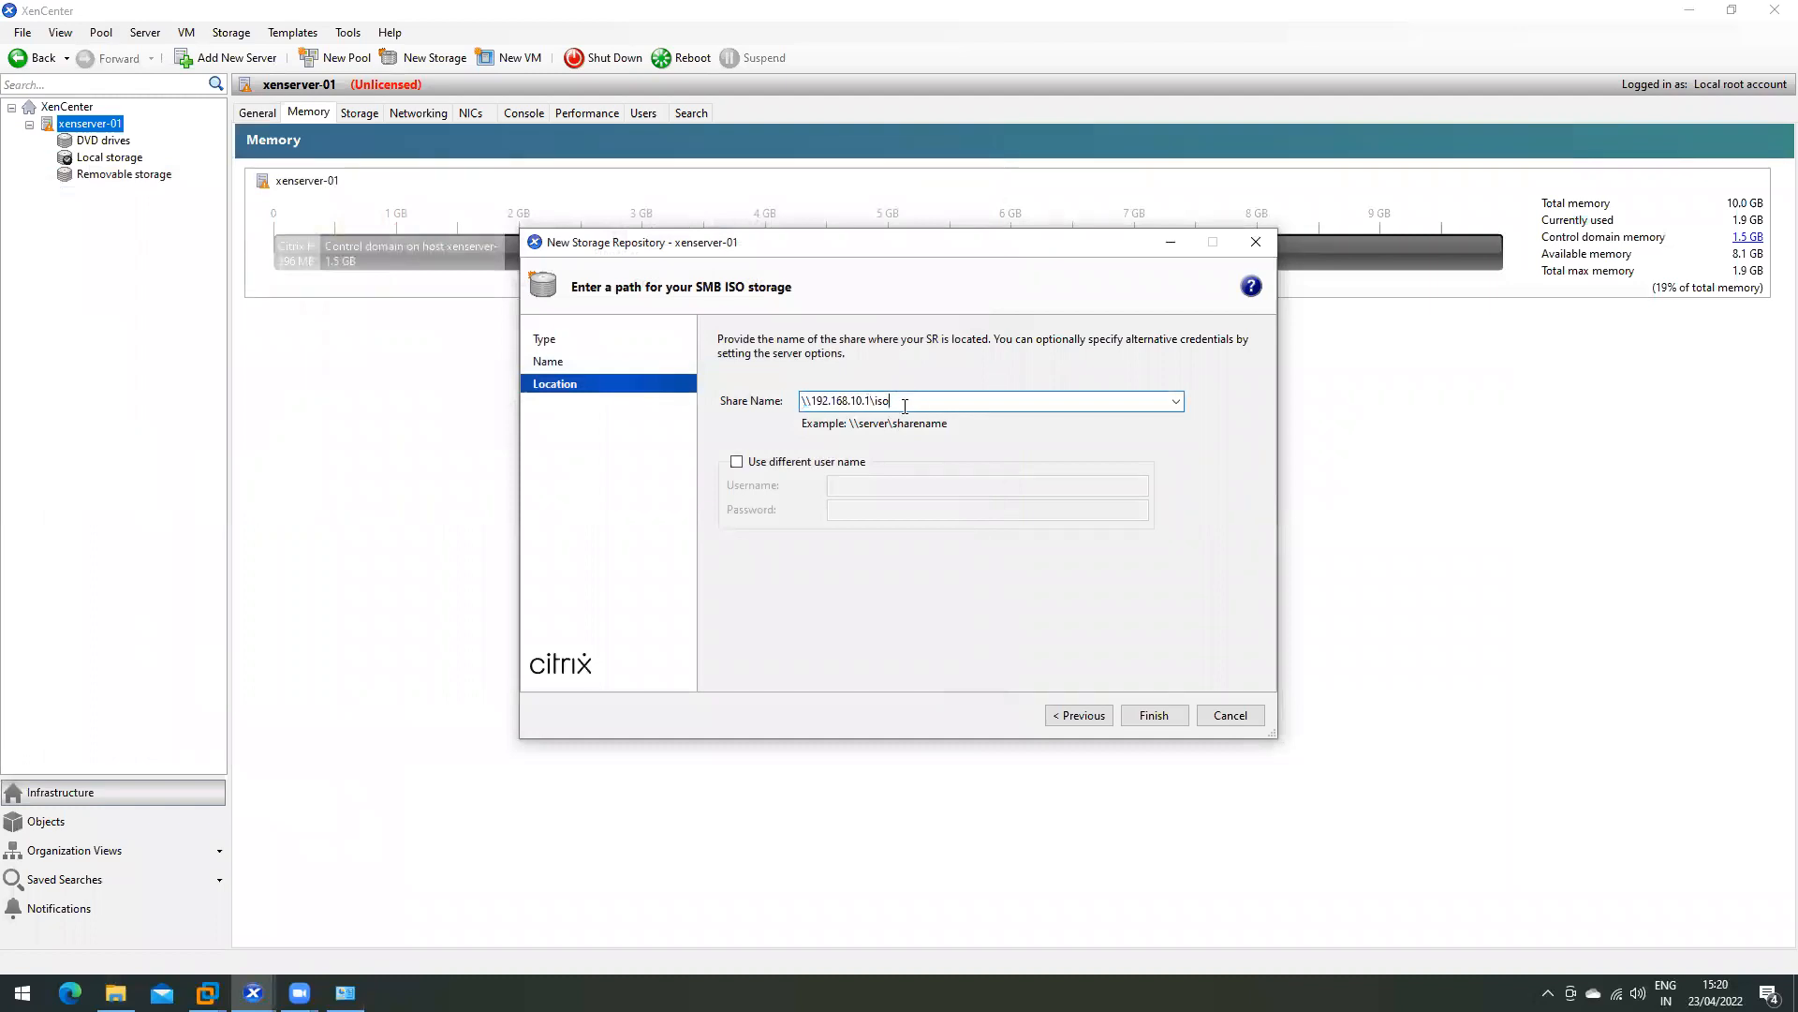
pyautogui.click(739, 463)
pyautogui.click(881, 487)
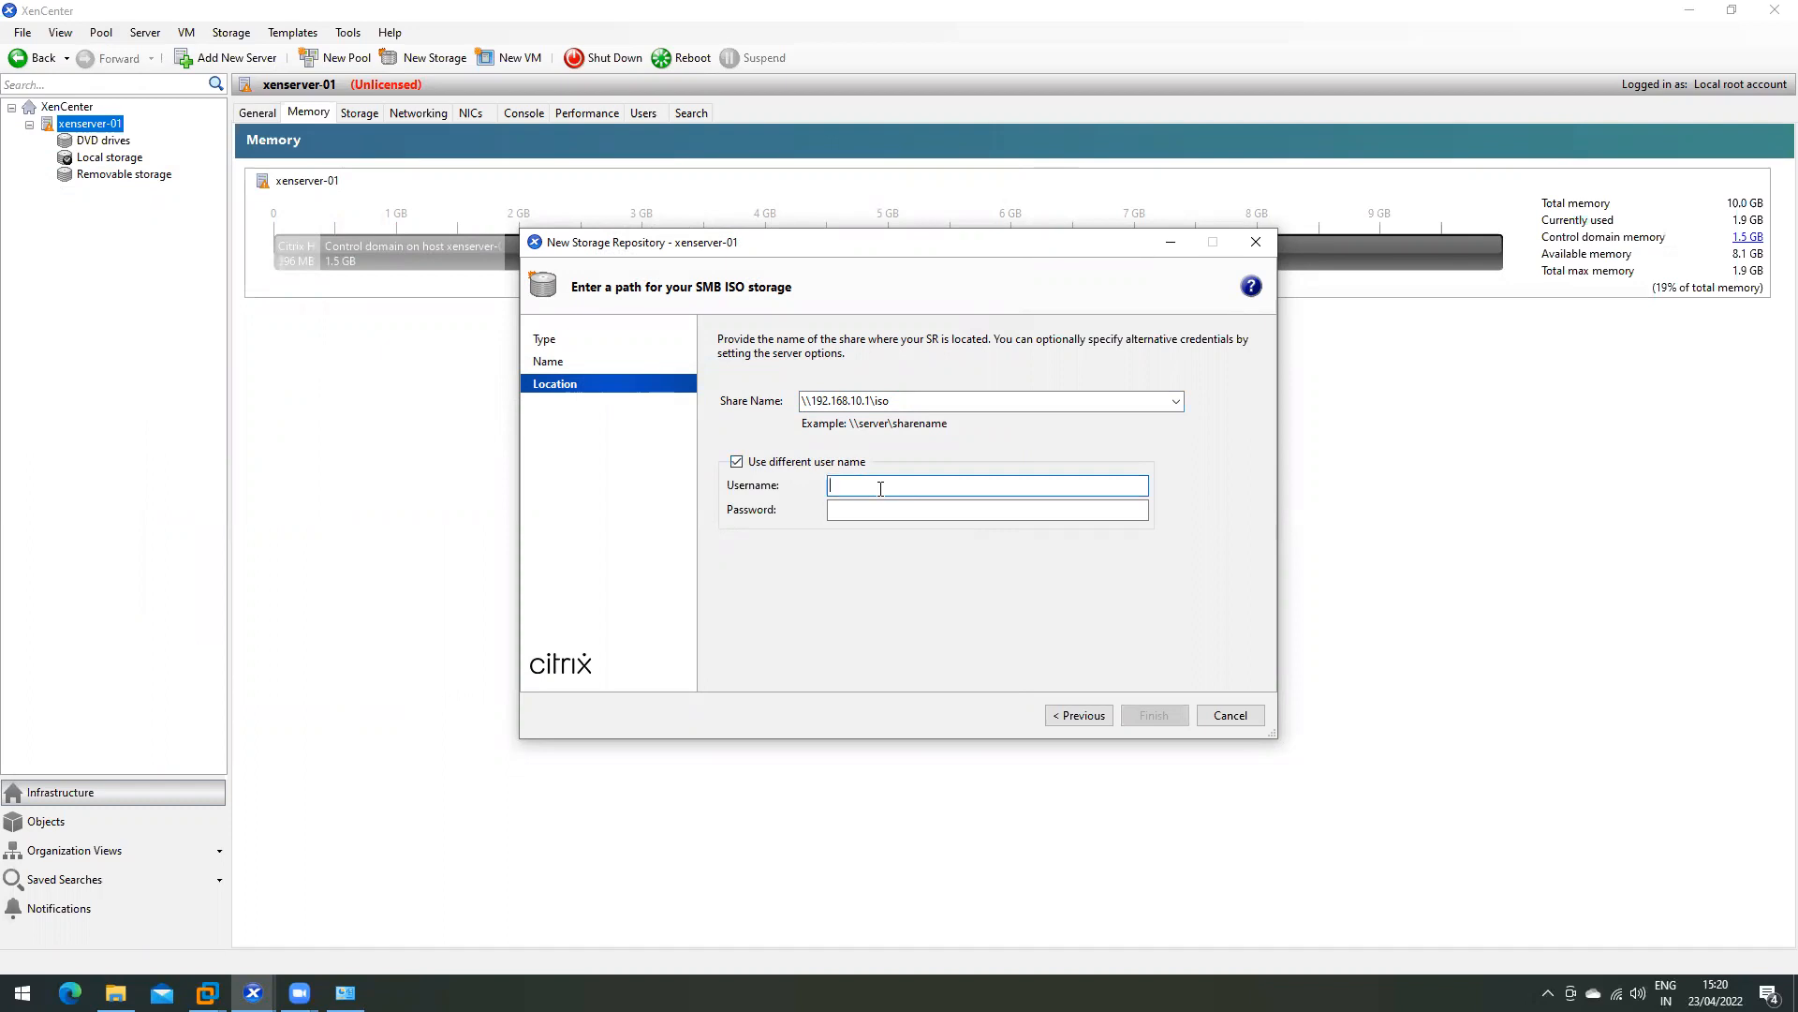
pyautogui.write('root')
pyautogui.press('Tab')
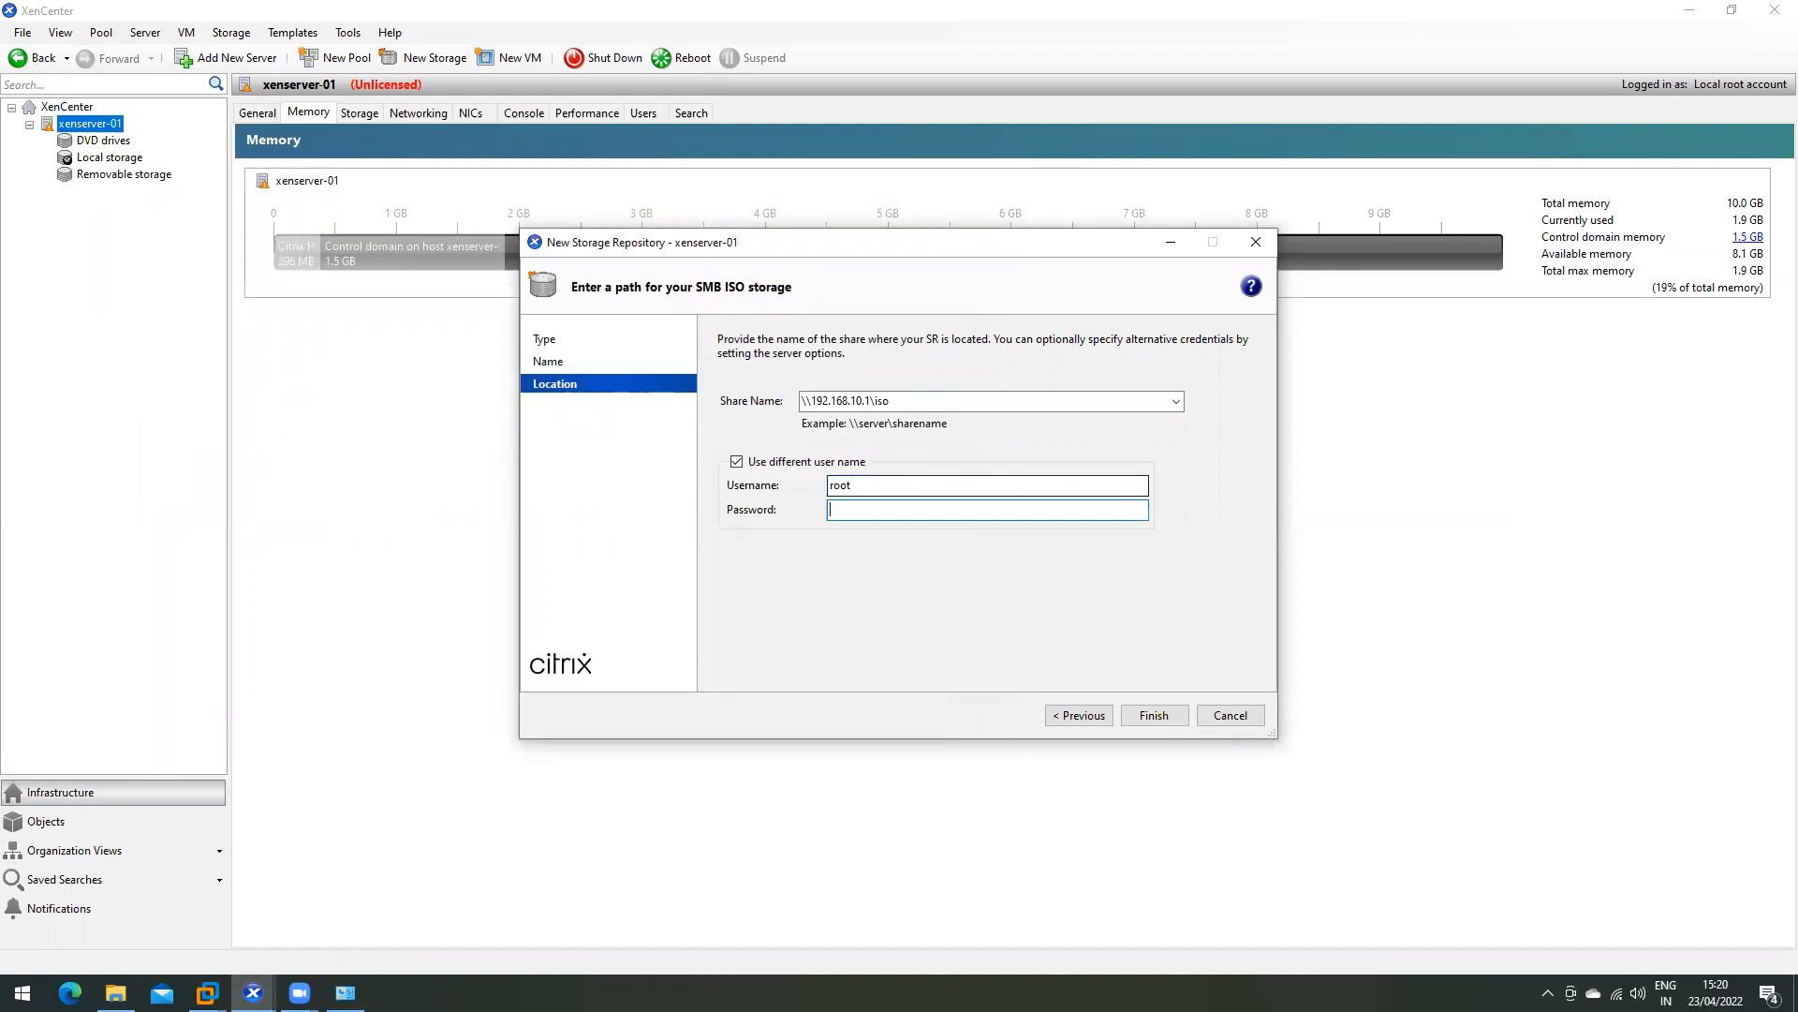
pyautogui.write('••••••••')
pyautogui.press('Return')
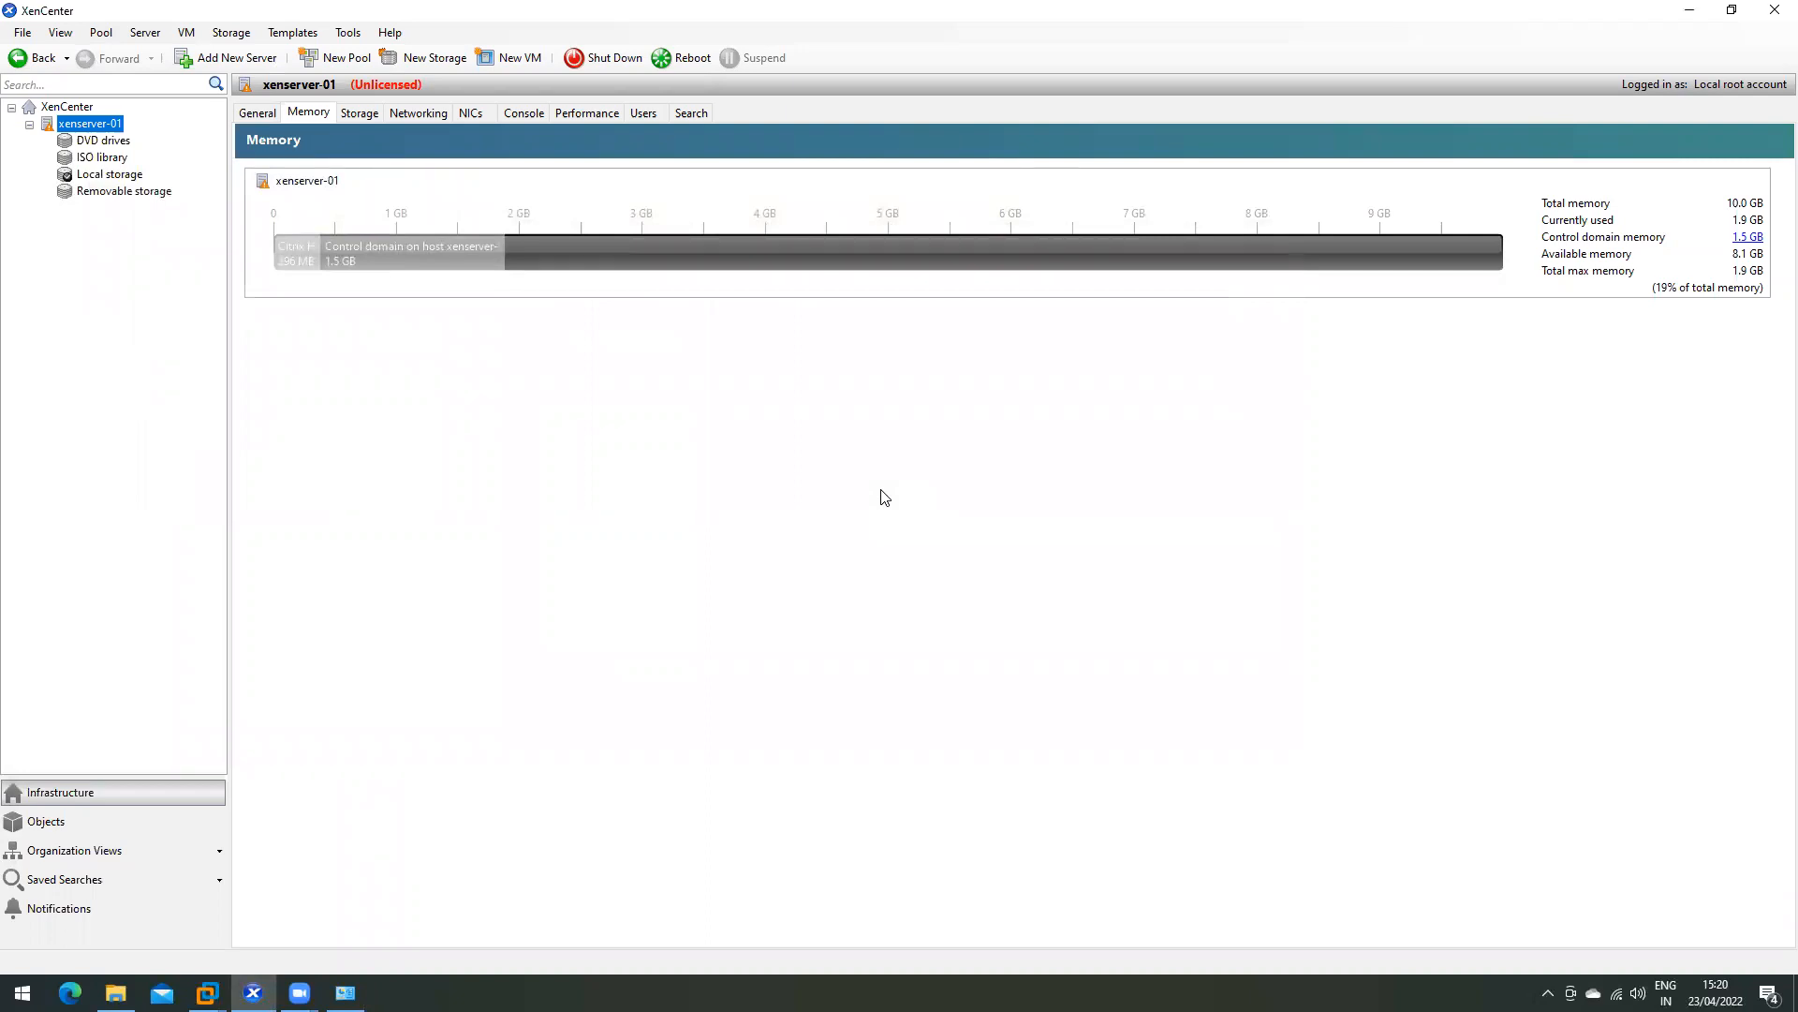
# - Open the ISO library's storage list and browse images from macOS Sierra to Win_XP_Pro_SP3.iso
pyautogui.click(100, 158)
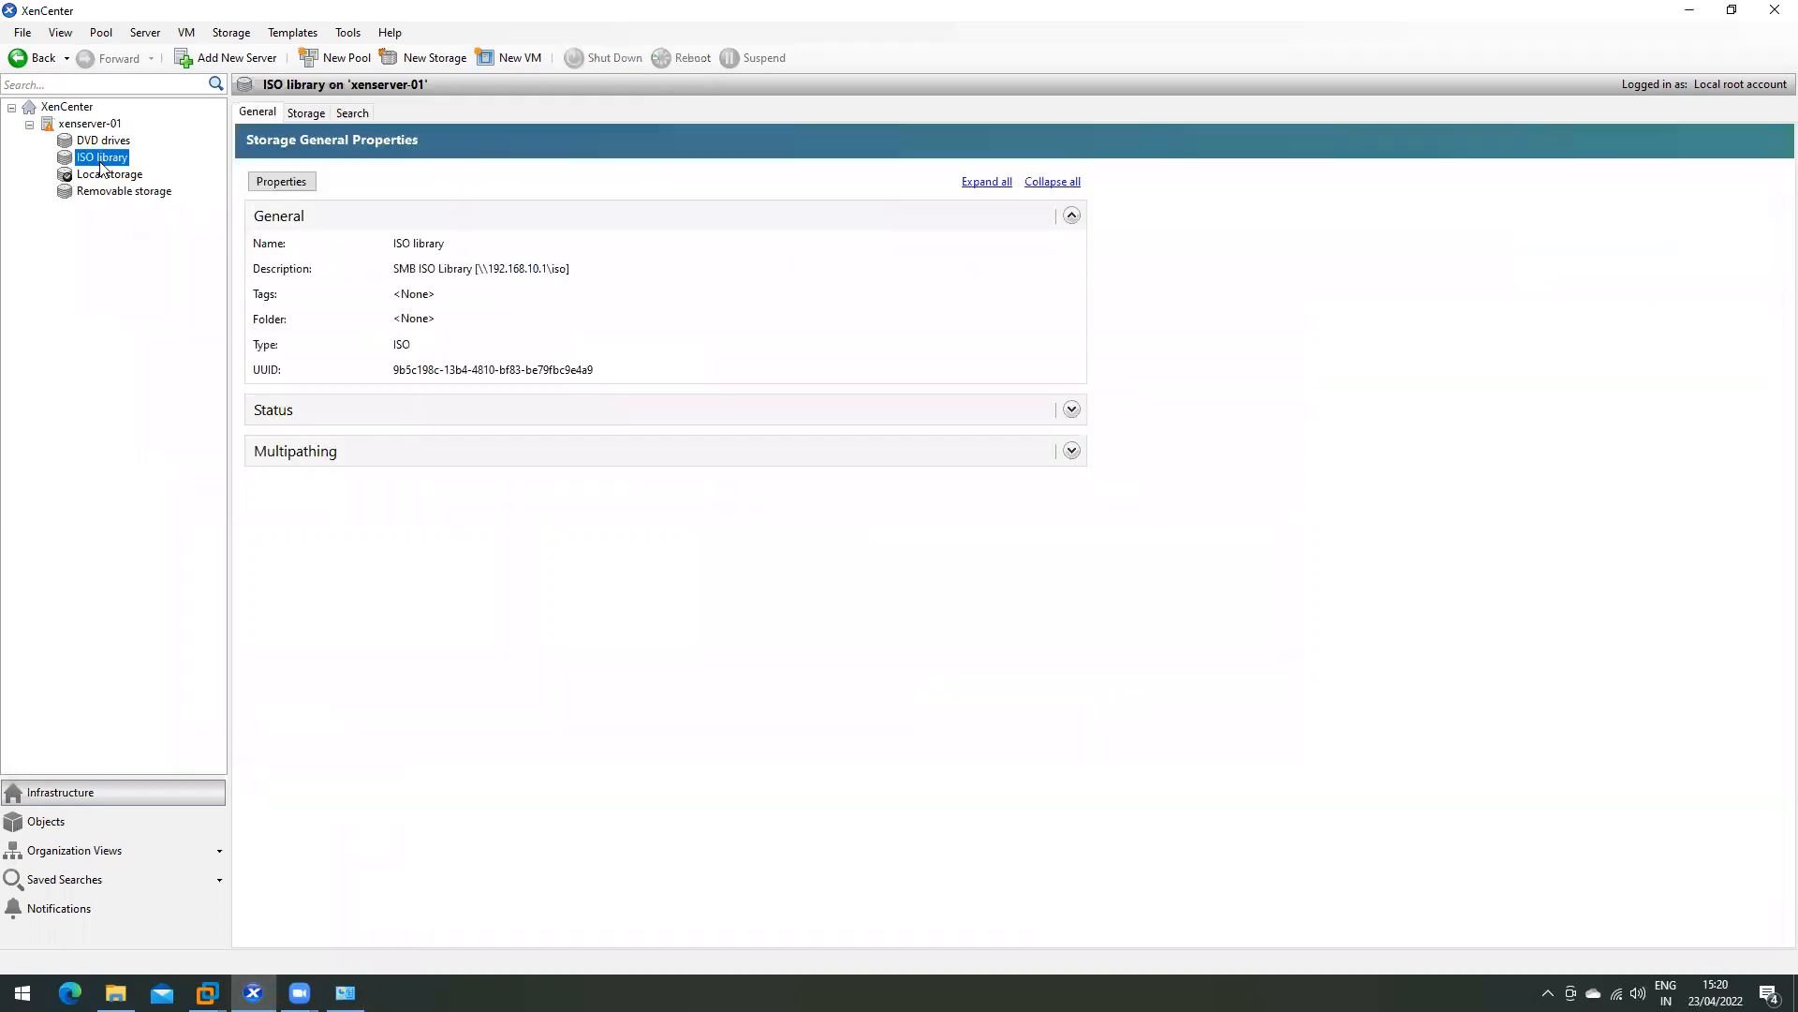
pyautogui.click(306, 113)
pyautogui.click(380, 265)
pyautogui.click(354, 348)
pyautogui.click(355, 453)
pyautogui.scroll(-2, 355, 527)
pyautogui.click(329, 619)
pyautogui.scroll(2, 314, 414)
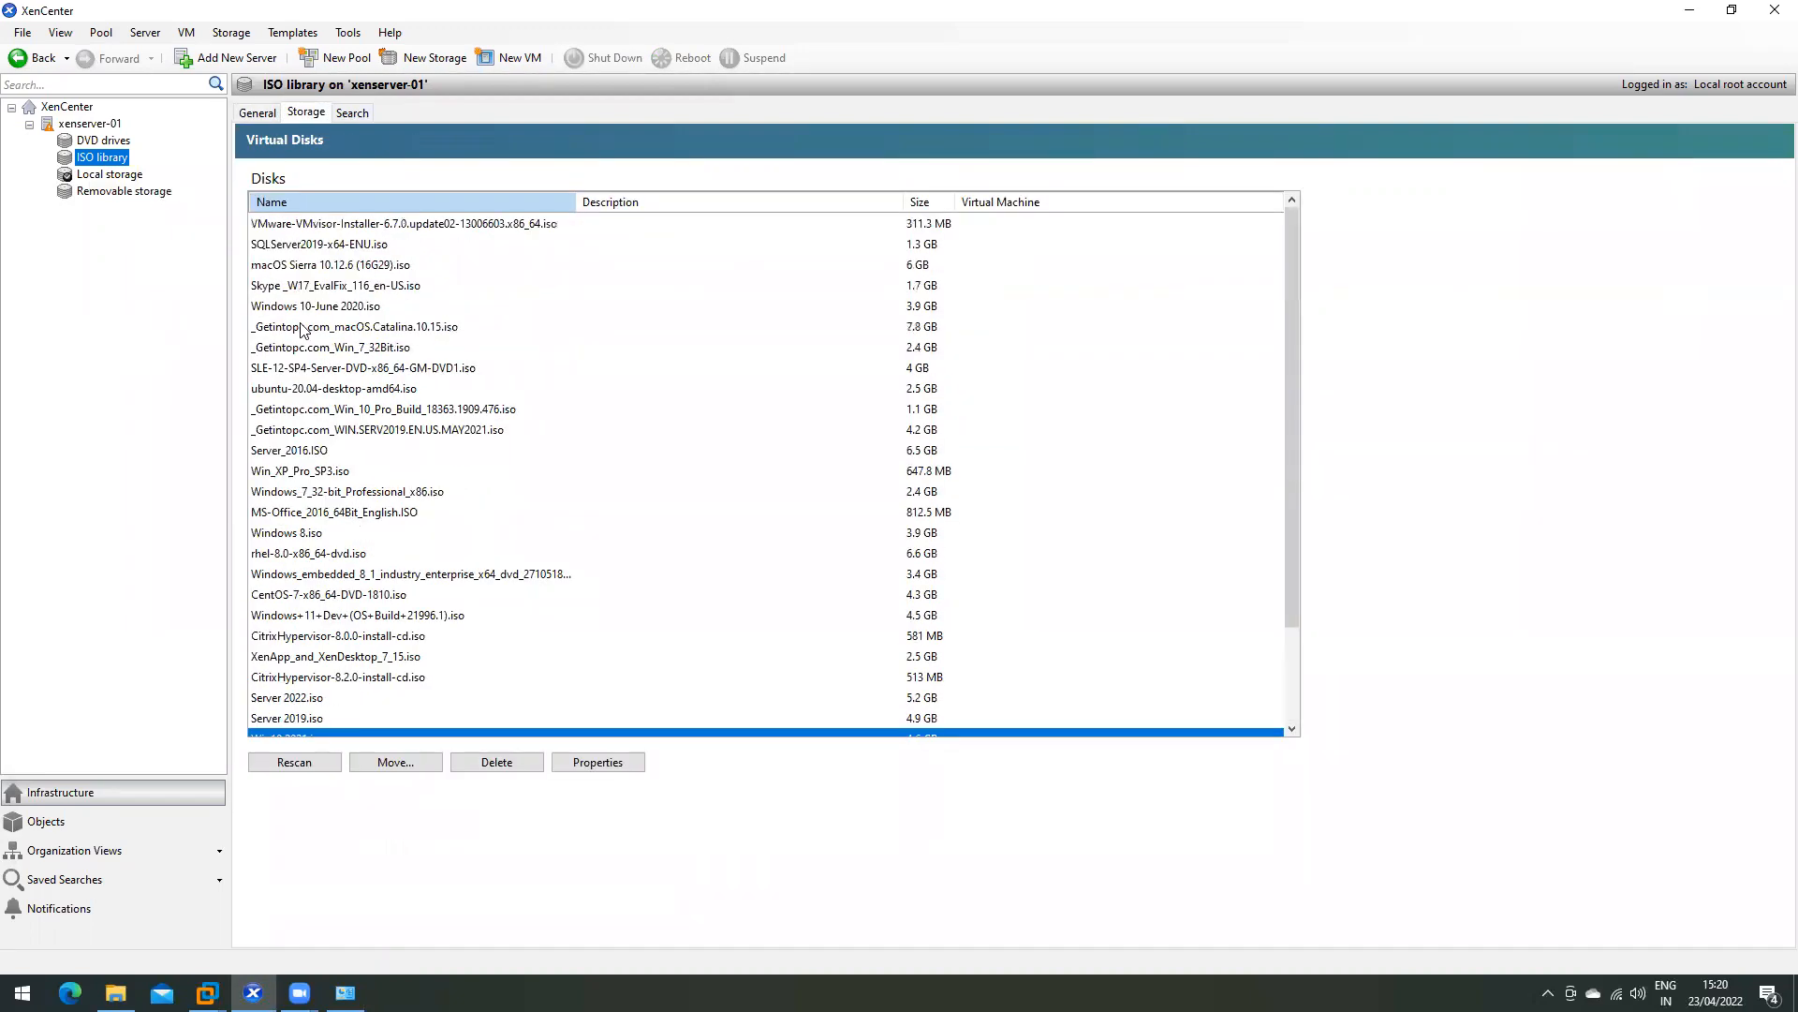
pyautogui.click(310, 309)
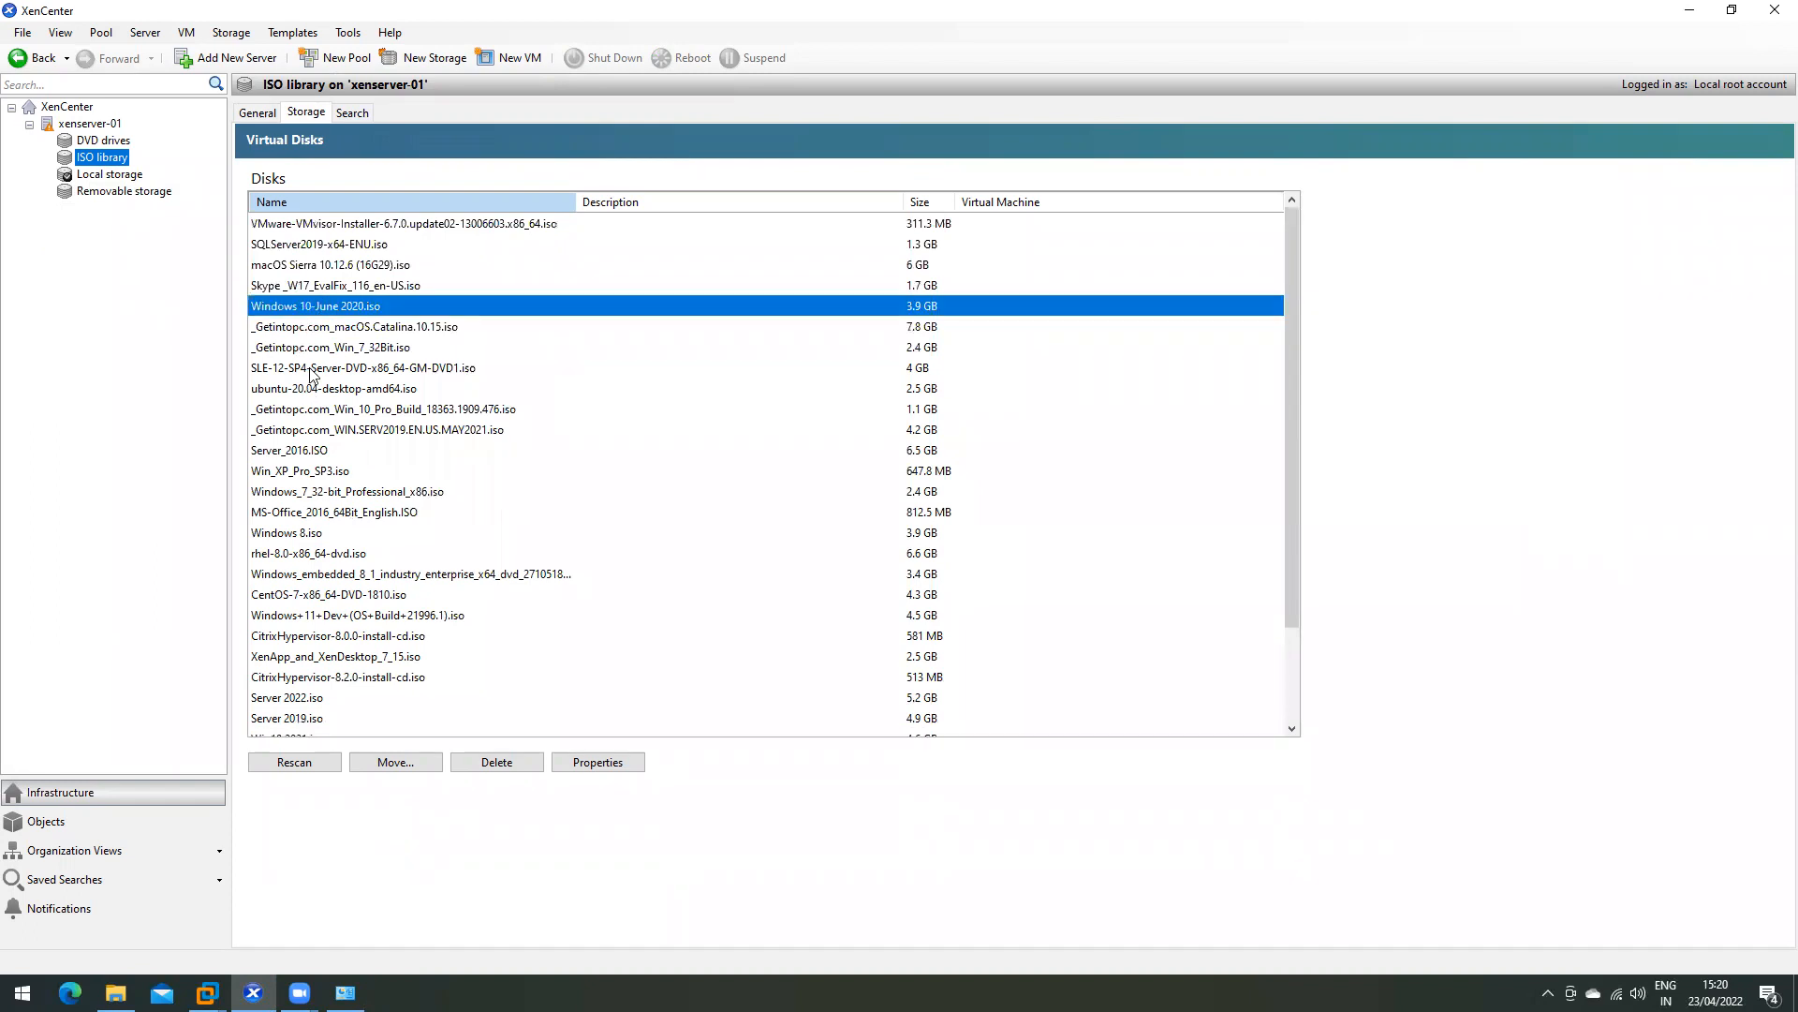
pyautogui.click(313, 369)
pyautogui.click(315, 389)
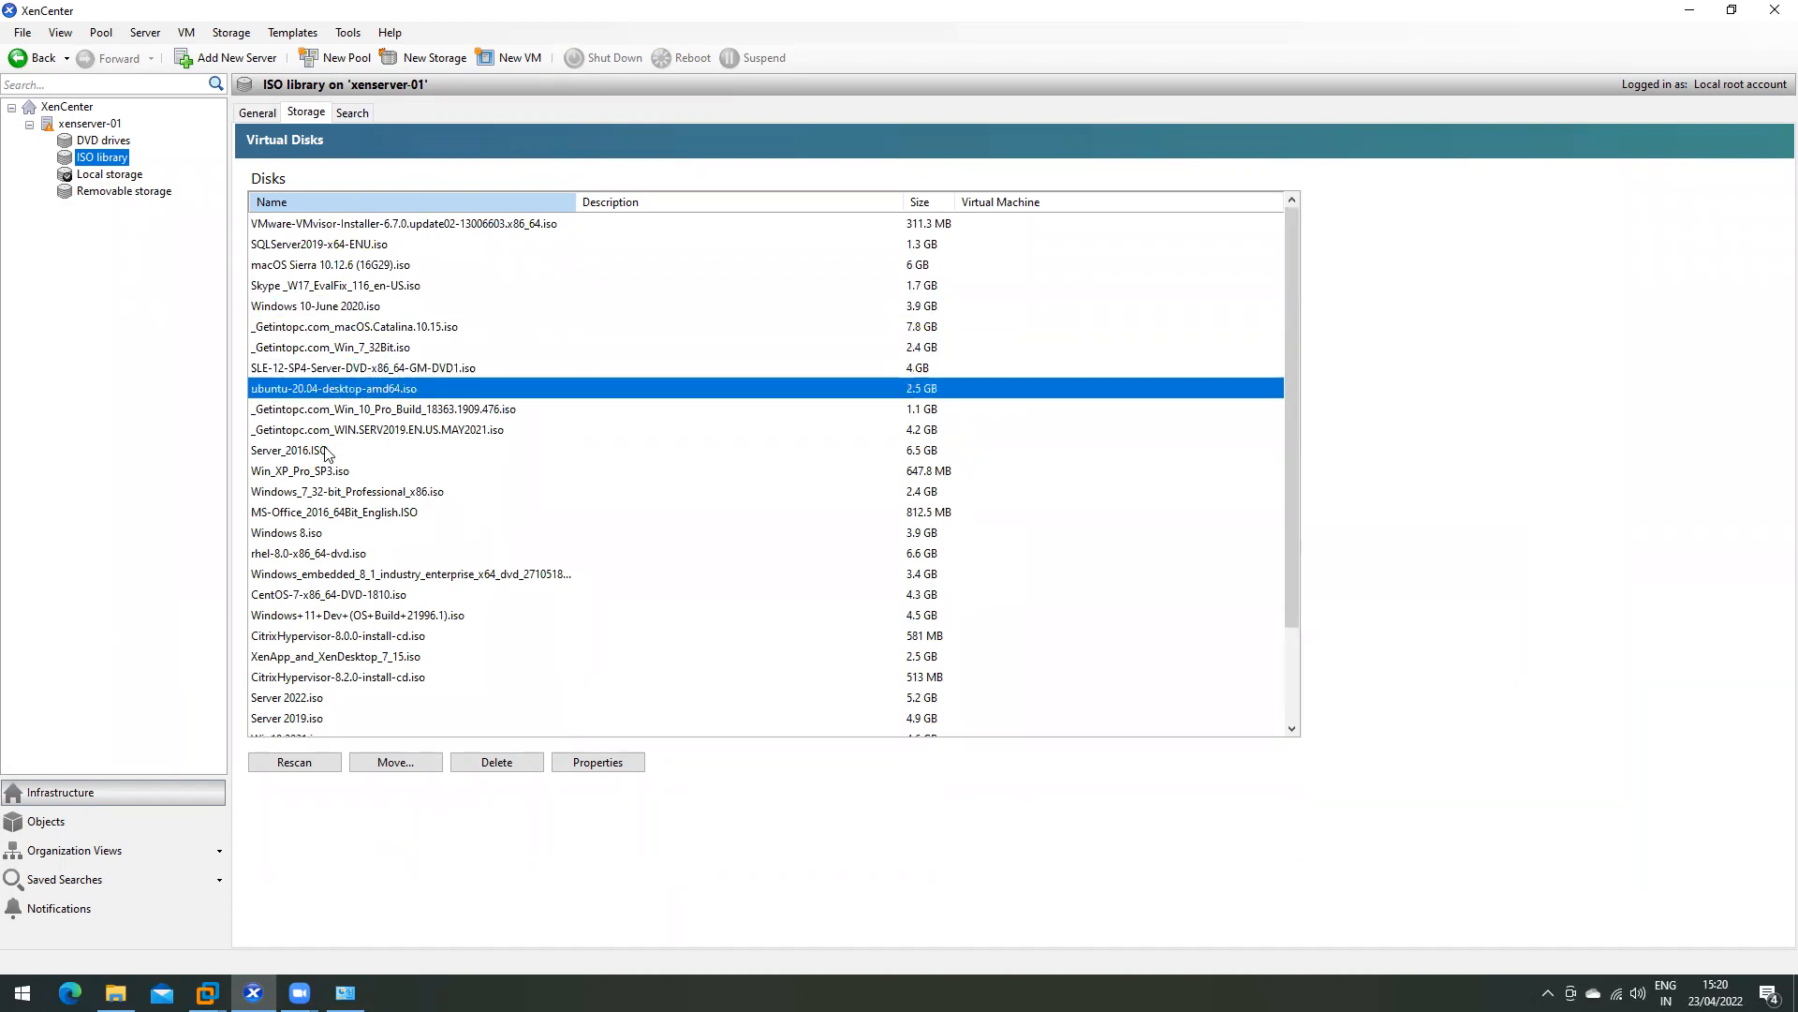
pyautogui.click(313, 472)
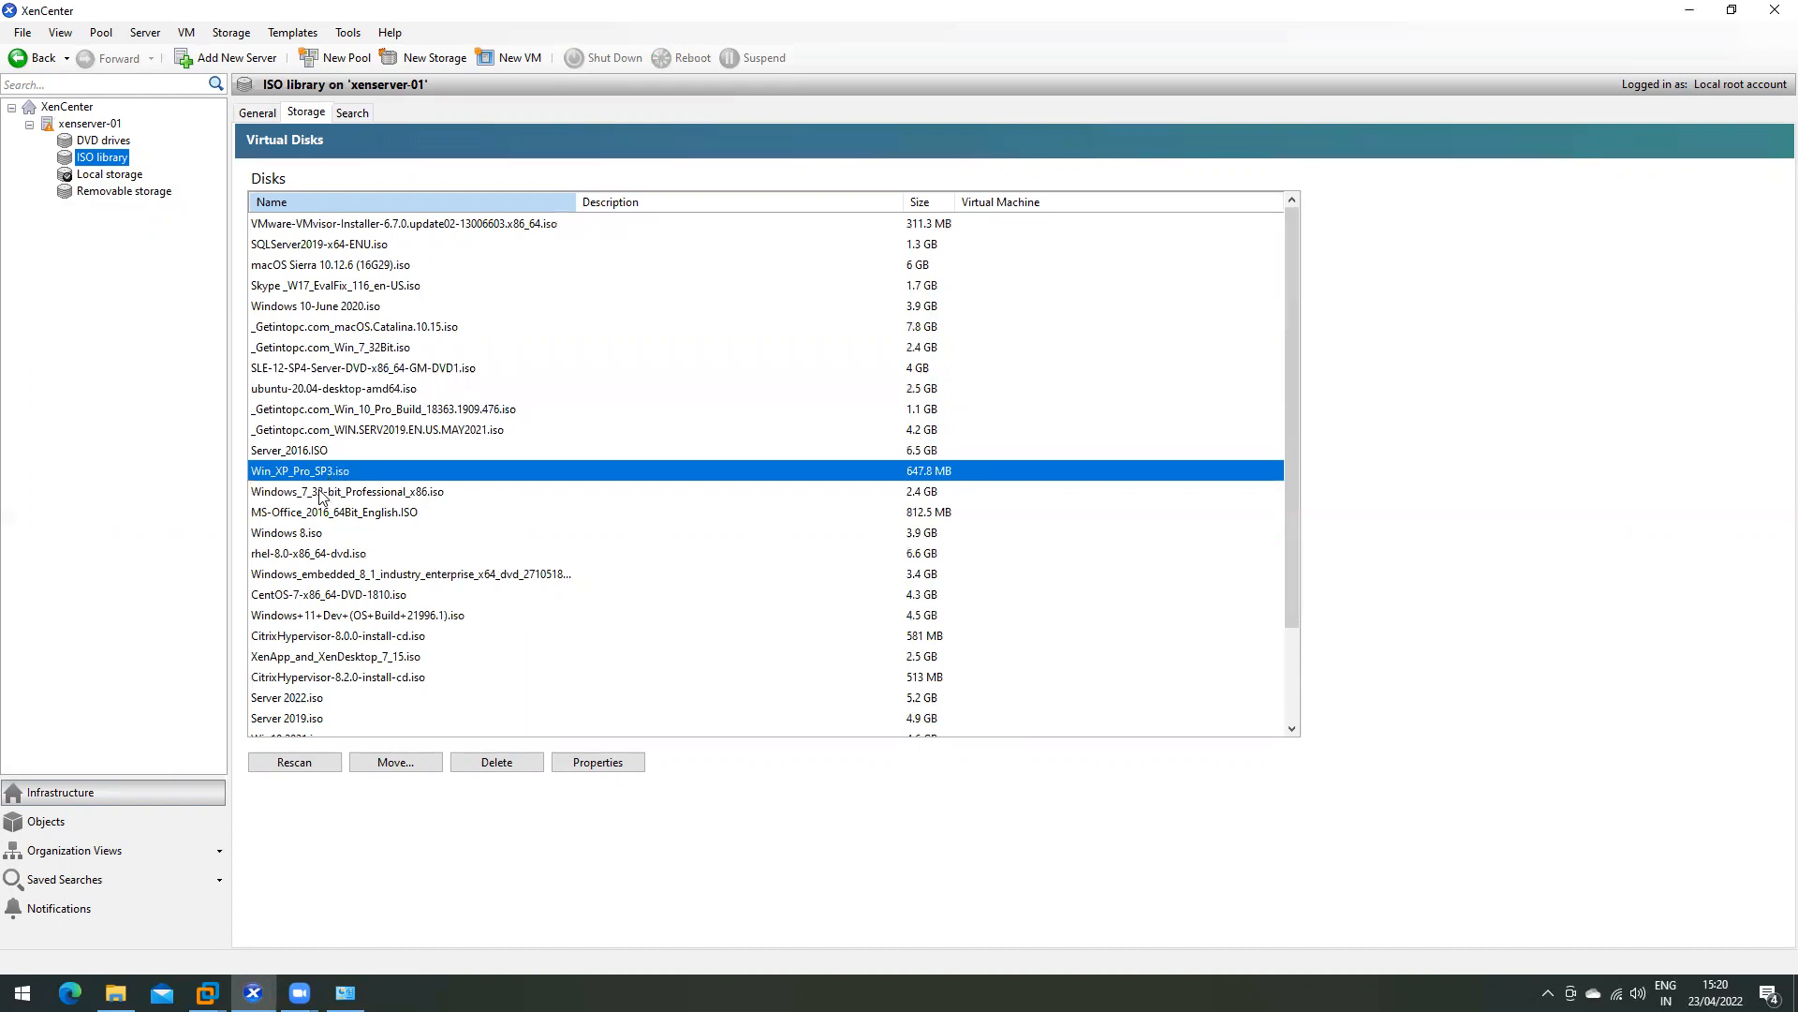
# - Browse further images down to XenApp_and_XenDesktop_7_15.iso, then return to xenserver-01's Memory view
pyautogui.click(324, 490)
pyautogui.scroll(-1, 332, 530)
pyautogui.click(309, 451)
pyautogui.click(311, 517)
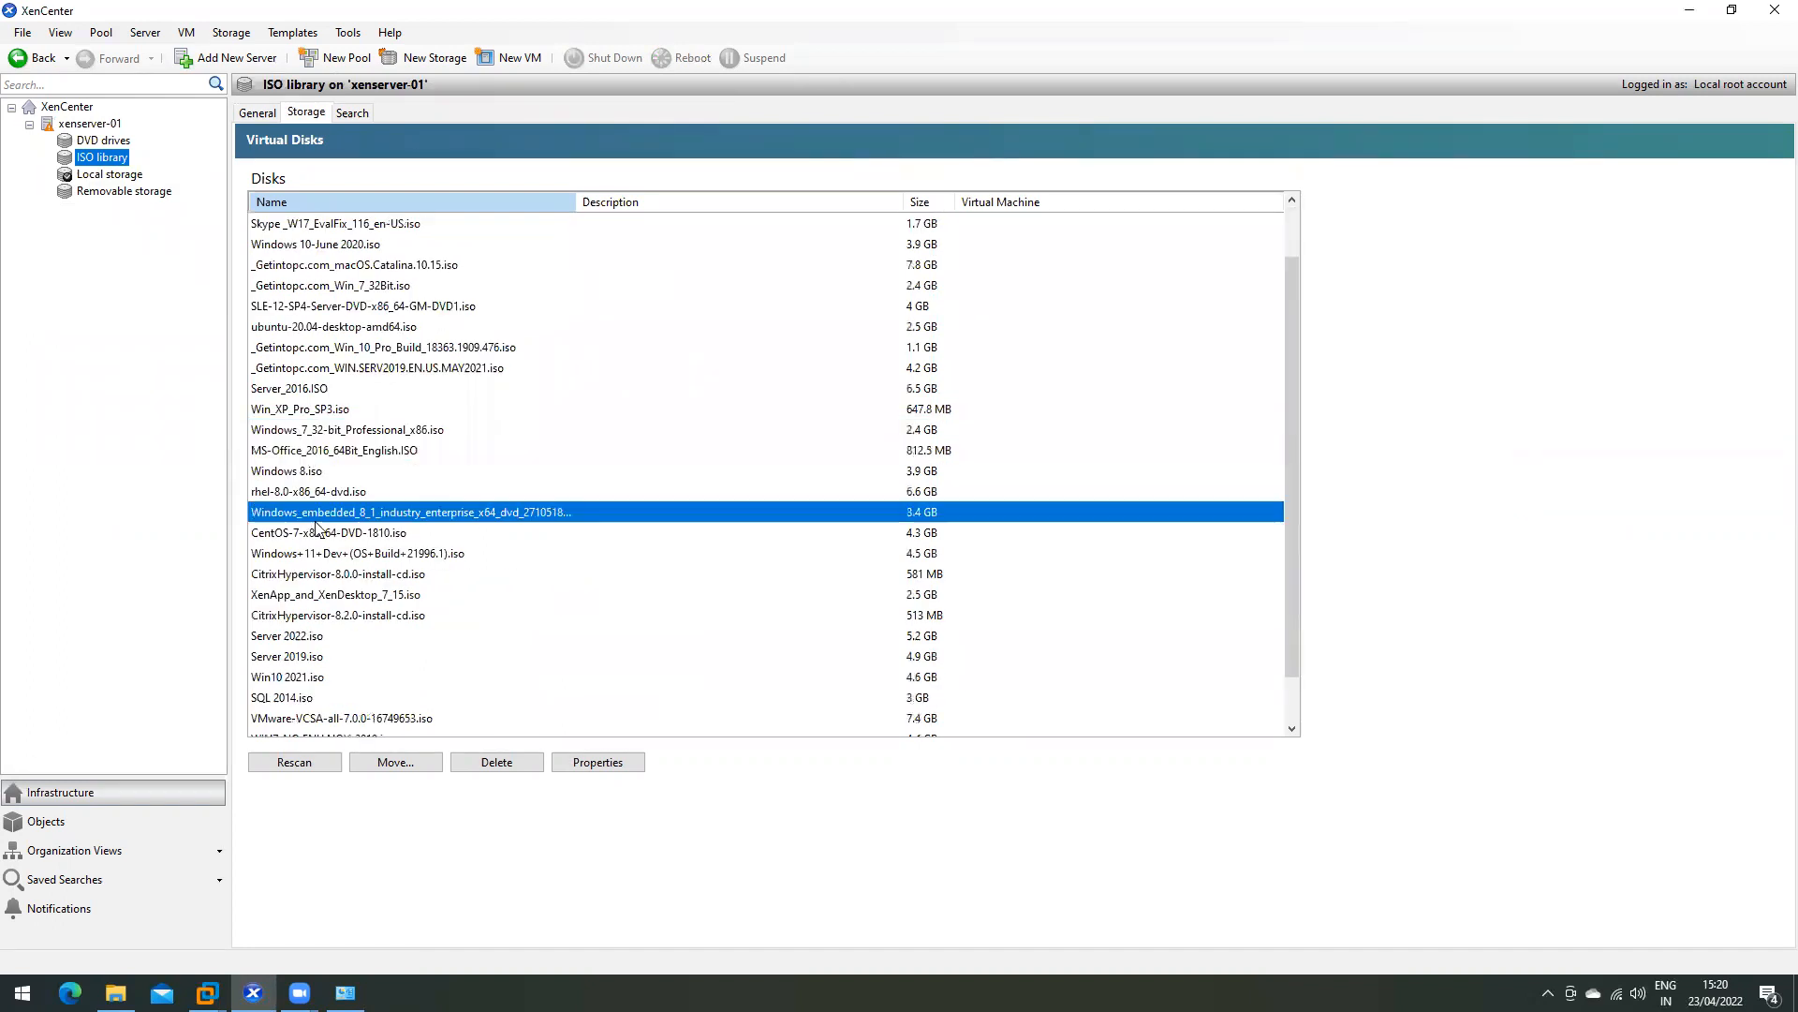
pyautogui.scroll(-1, 323, 530)
pyautogui.click(316, 553)
pyautogui.click(311, 638)
pyautogui.click(316, 532)
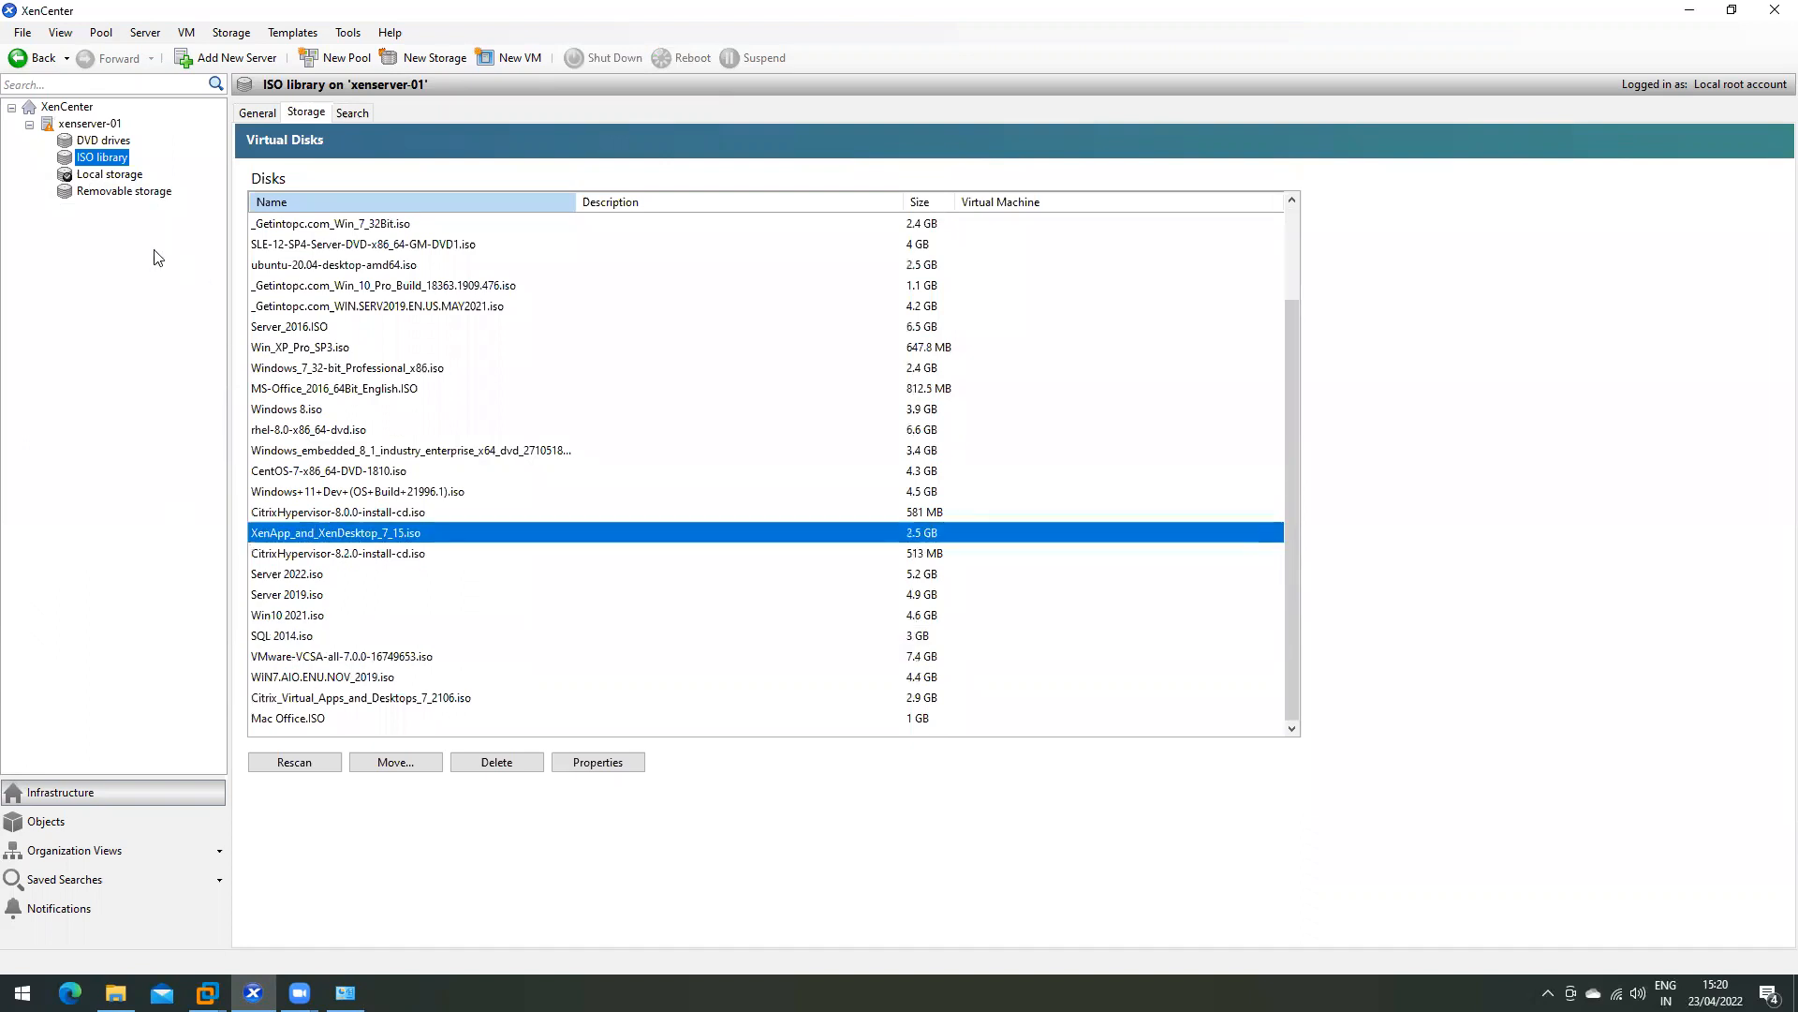
pyautogui.click(75, 125)
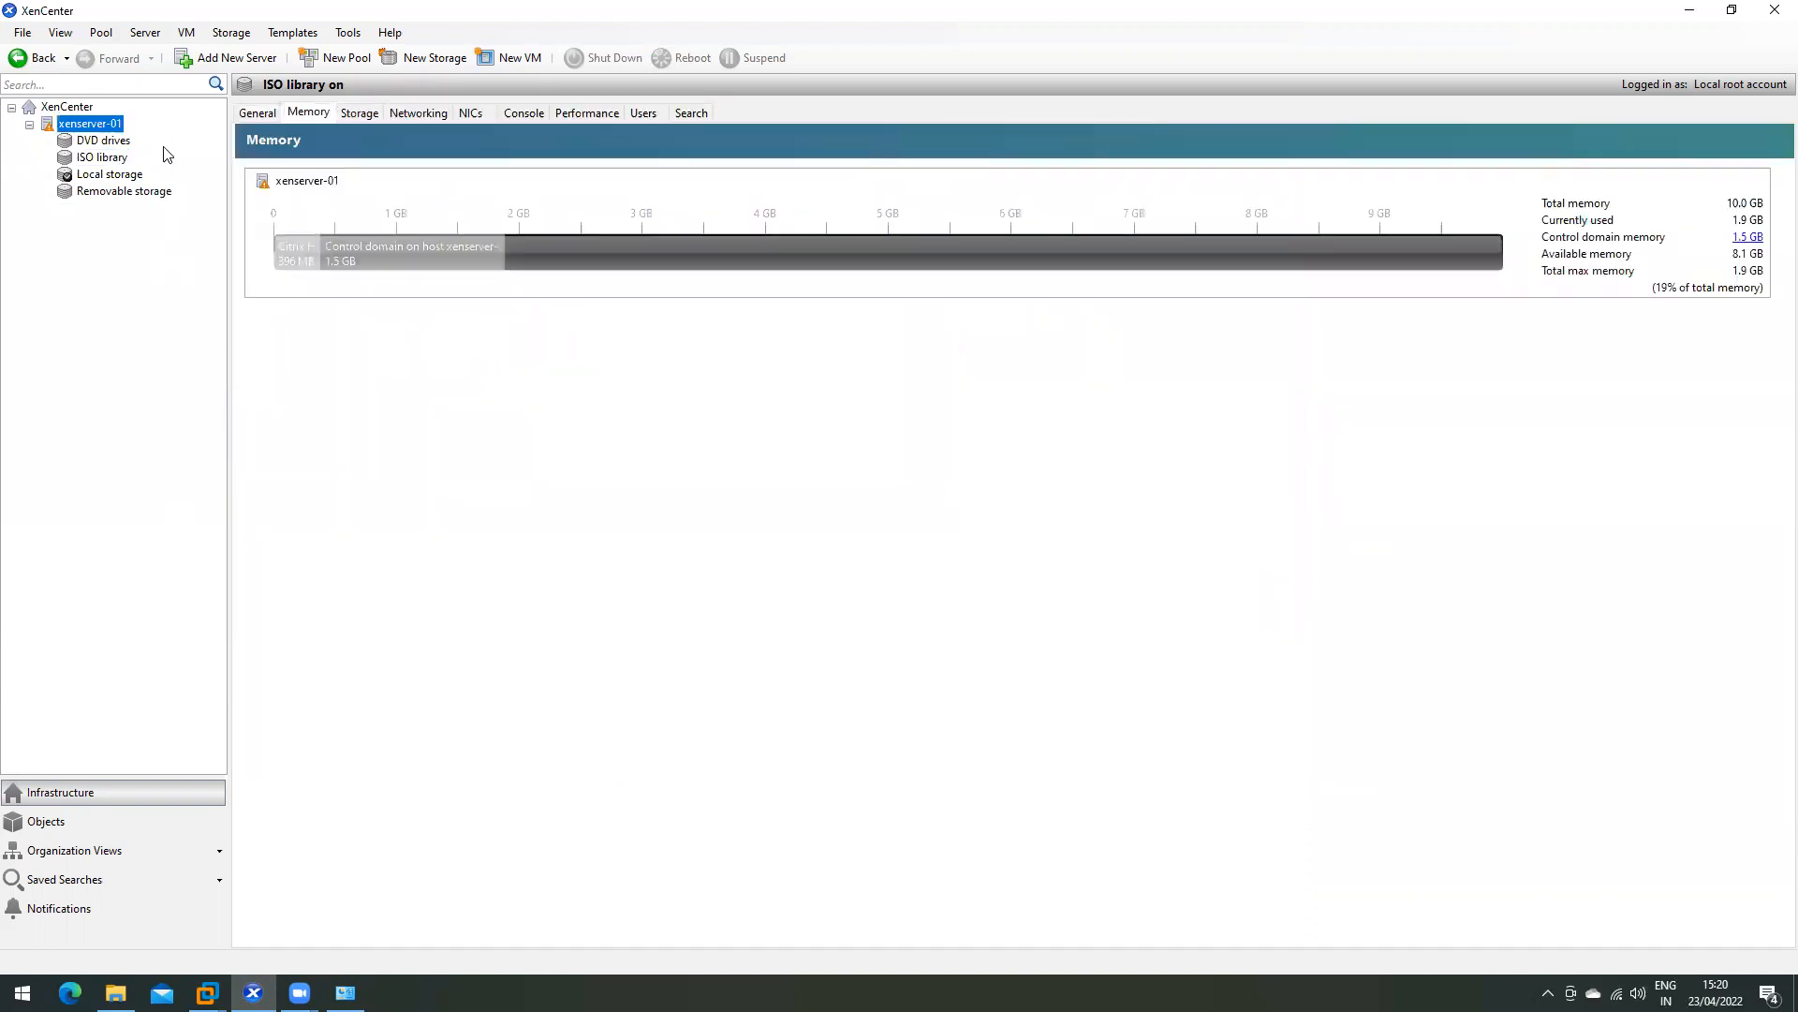
# - Start a new VM from the Windows Server 2019 (64-bit) template
pyautogui.rightClick(88, 130)
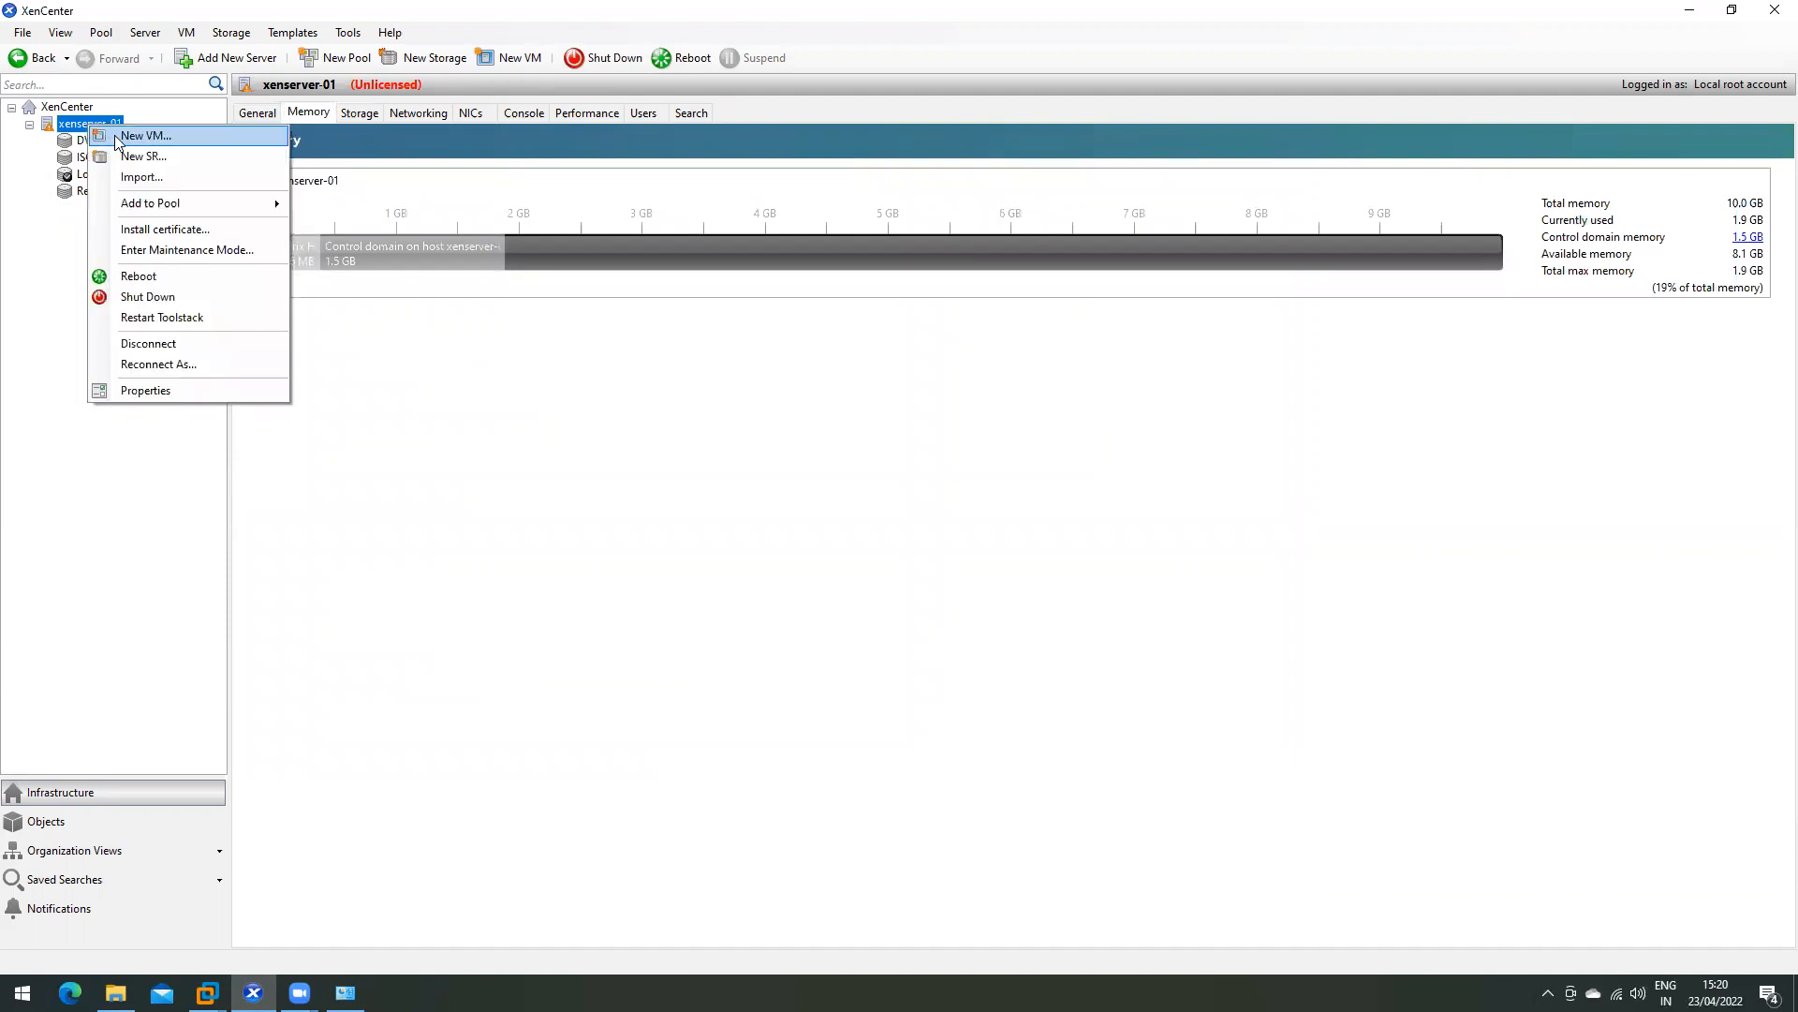
pyautogui.press('Escape')
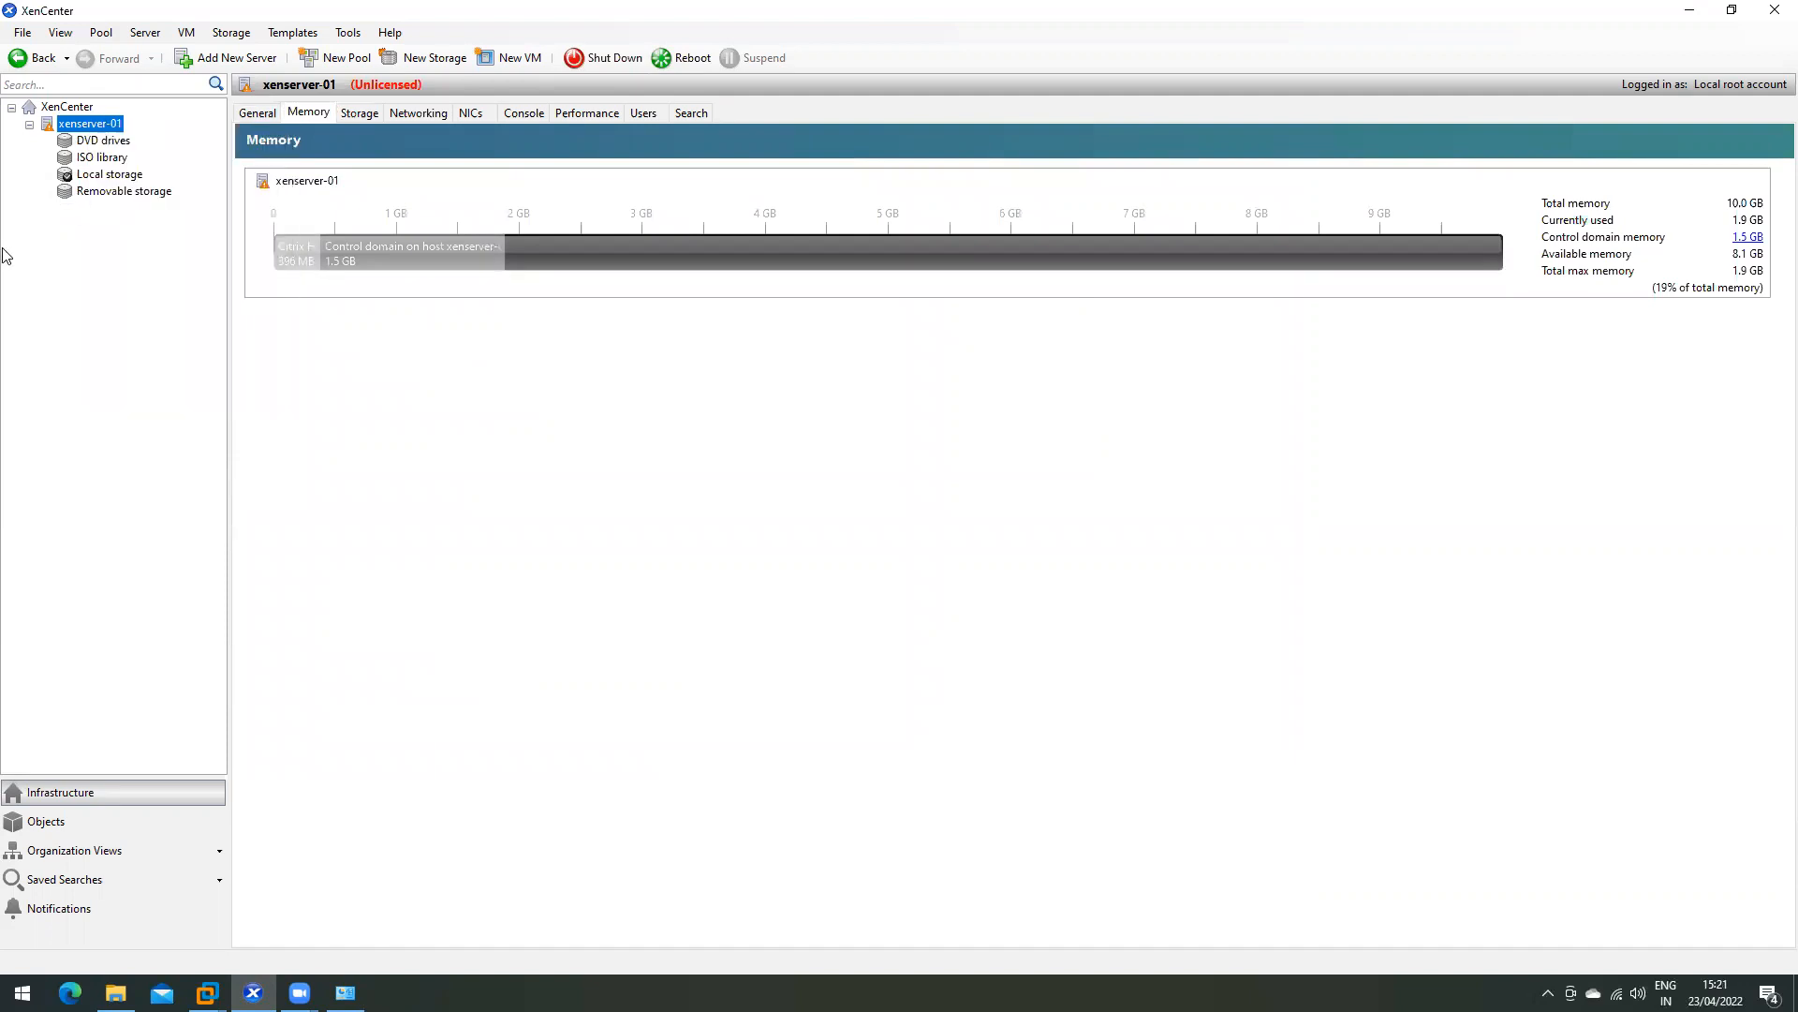
pyautogui.click(511, 61)
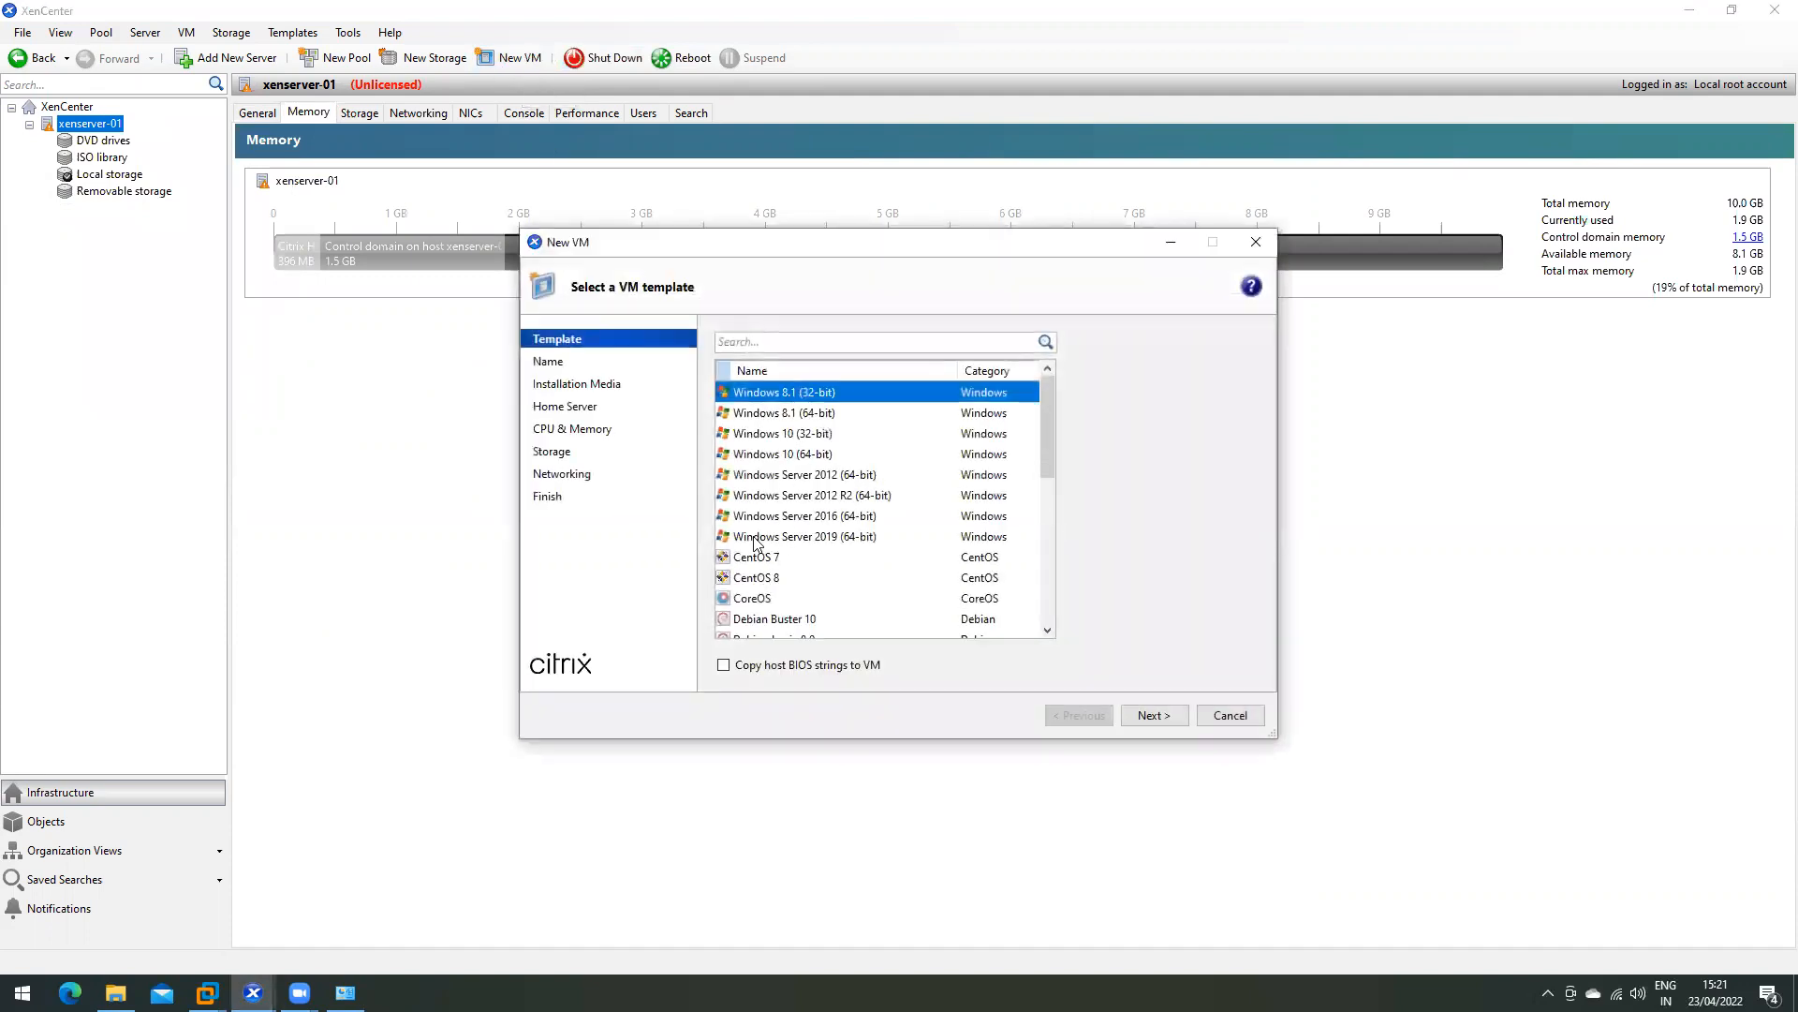
pyautogui.click(789, 539)
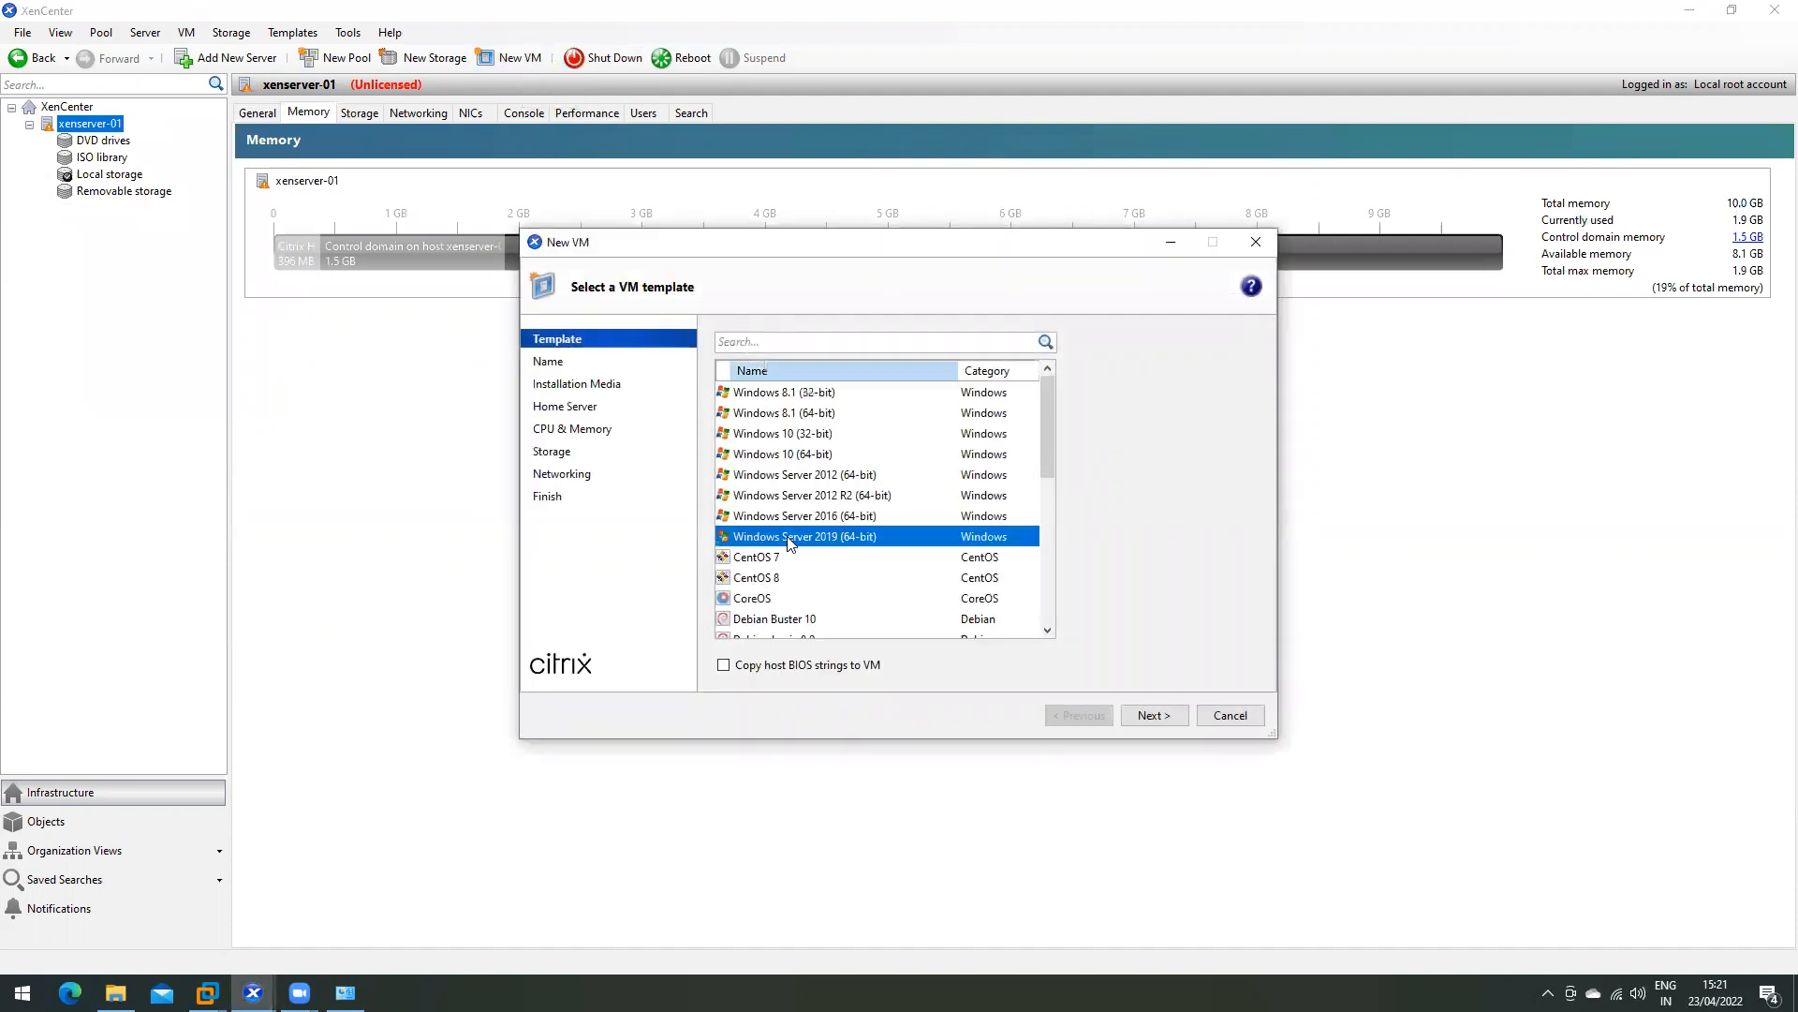
pyautogui.click(1154, 715)
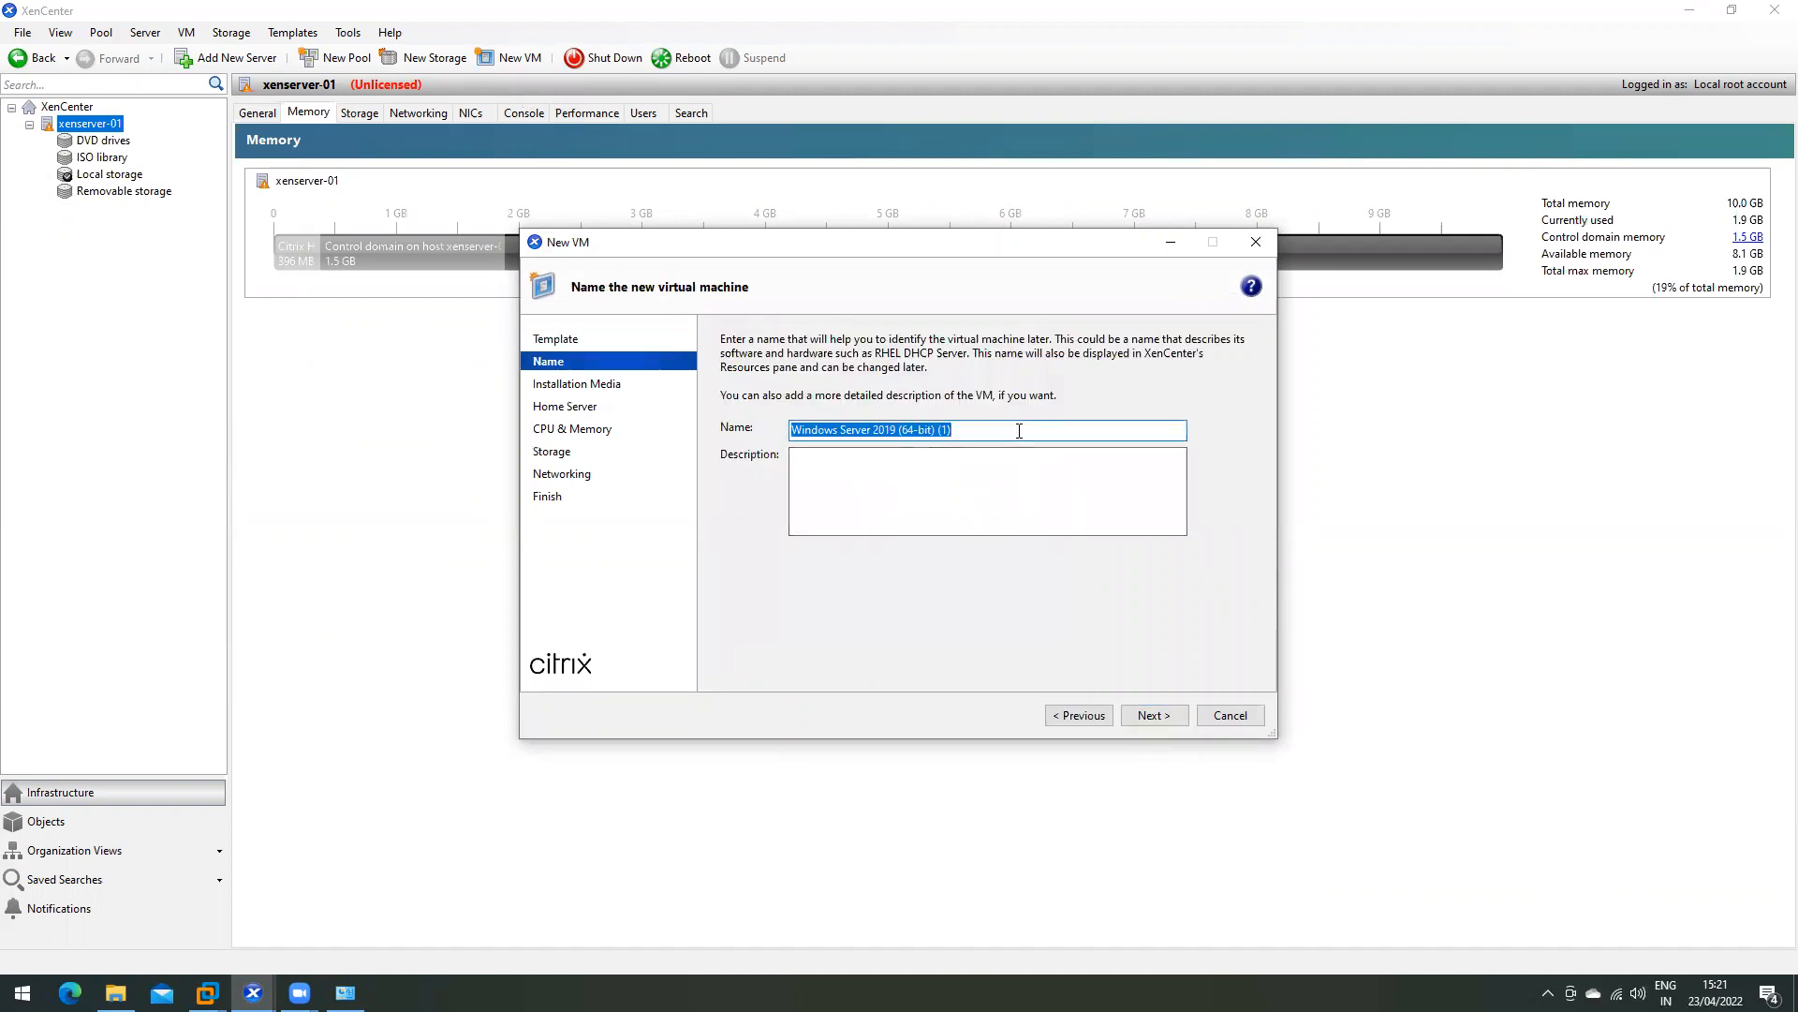
# - Name the VM Win2k19 and choose Server 2019.iso as its installation media
pyautogui.write('Win2k19')
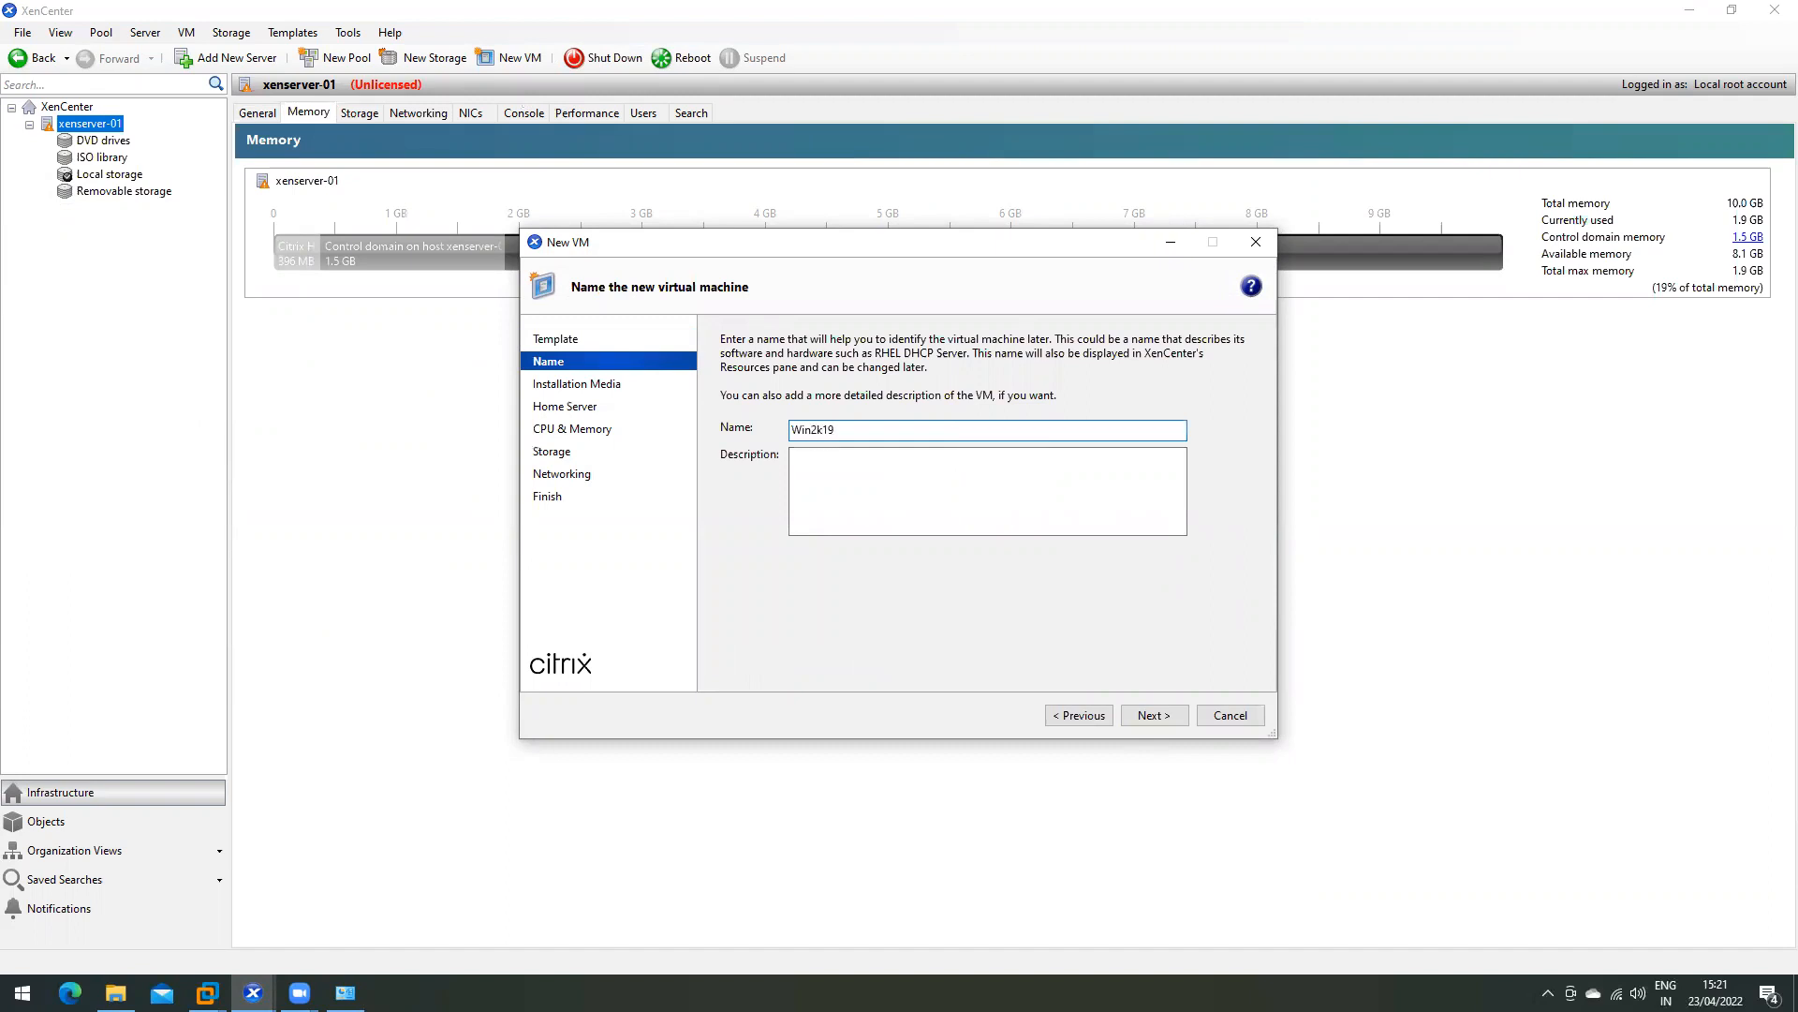
pyautogui.click(1154, 715)
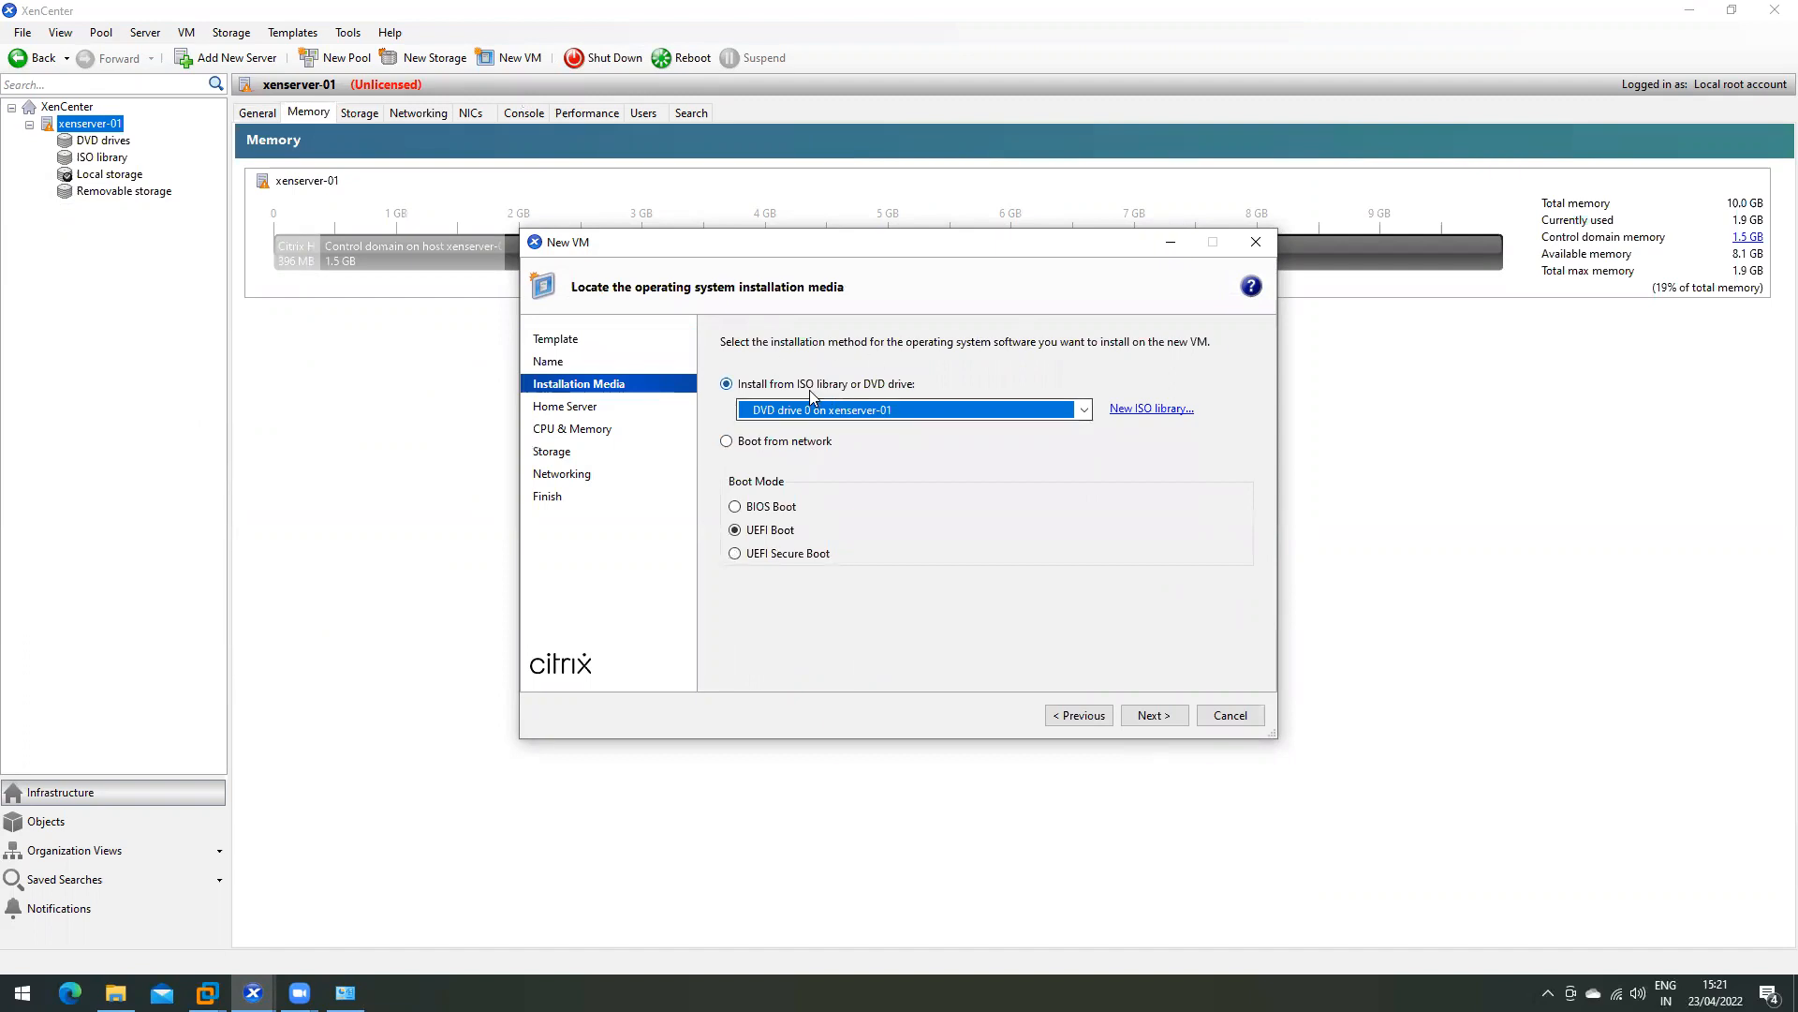
pyautogui.click(880, 410)
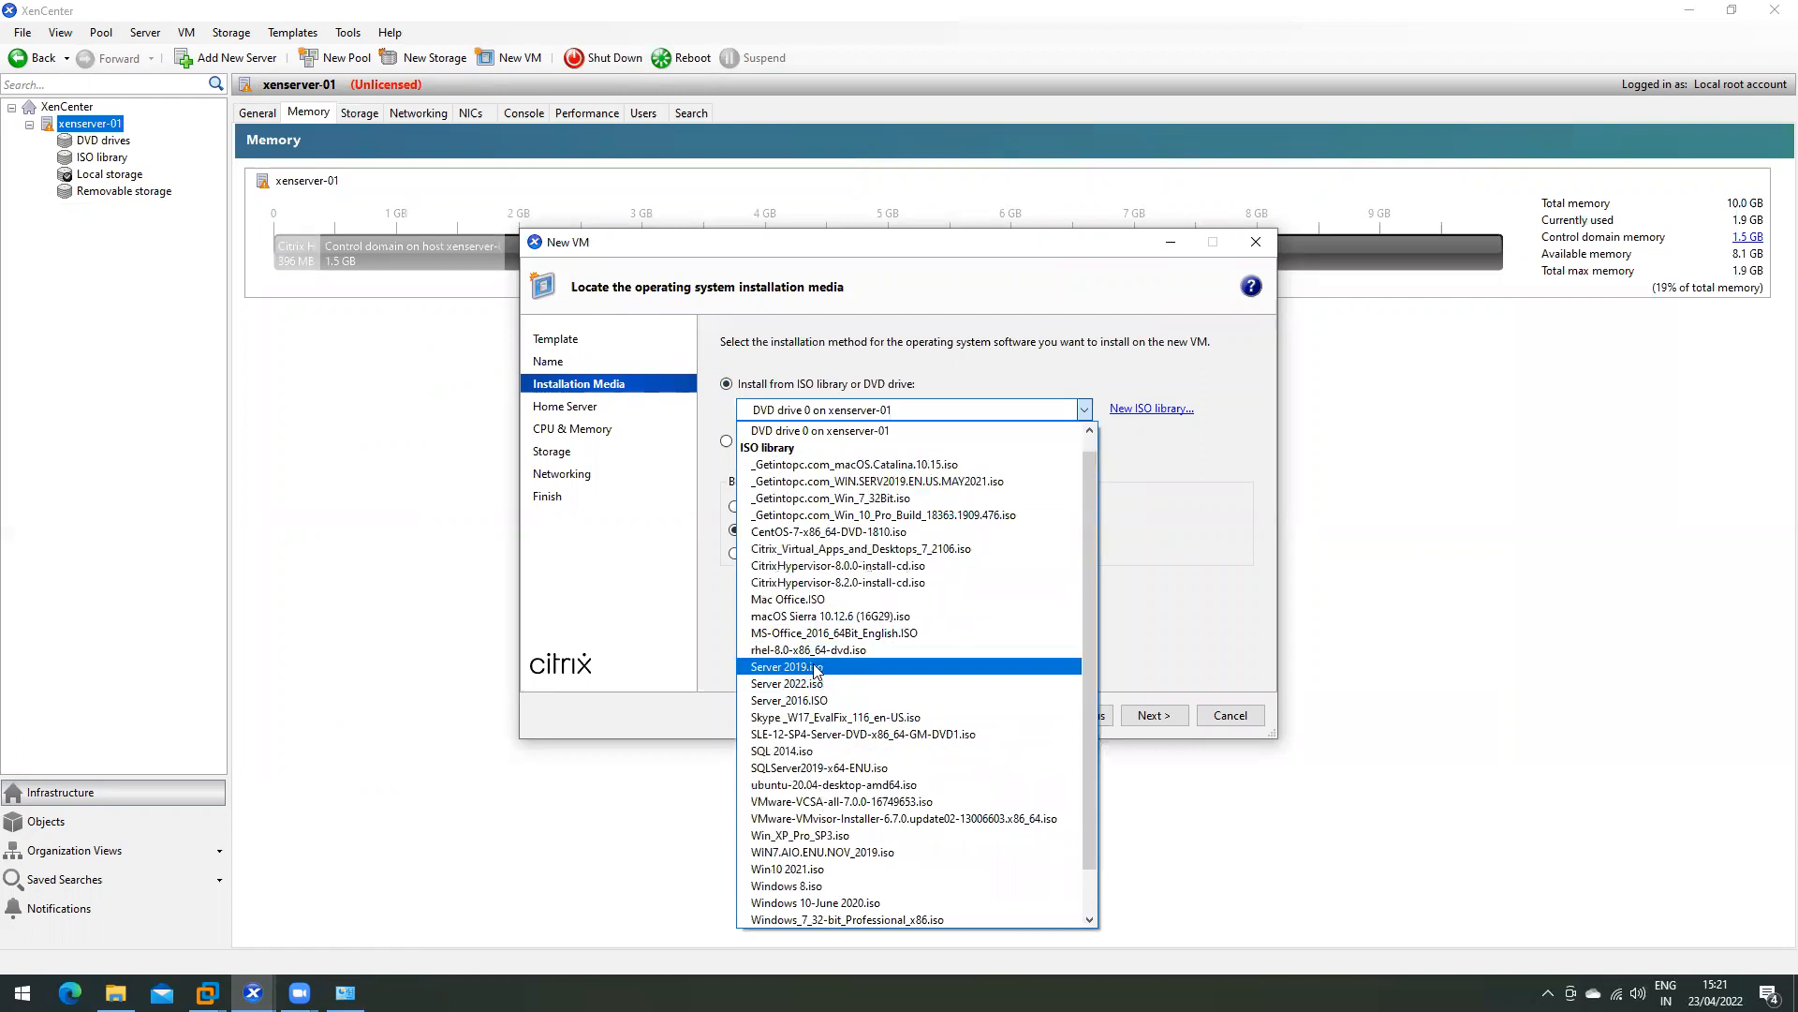
pyautogui.click(787, 667)
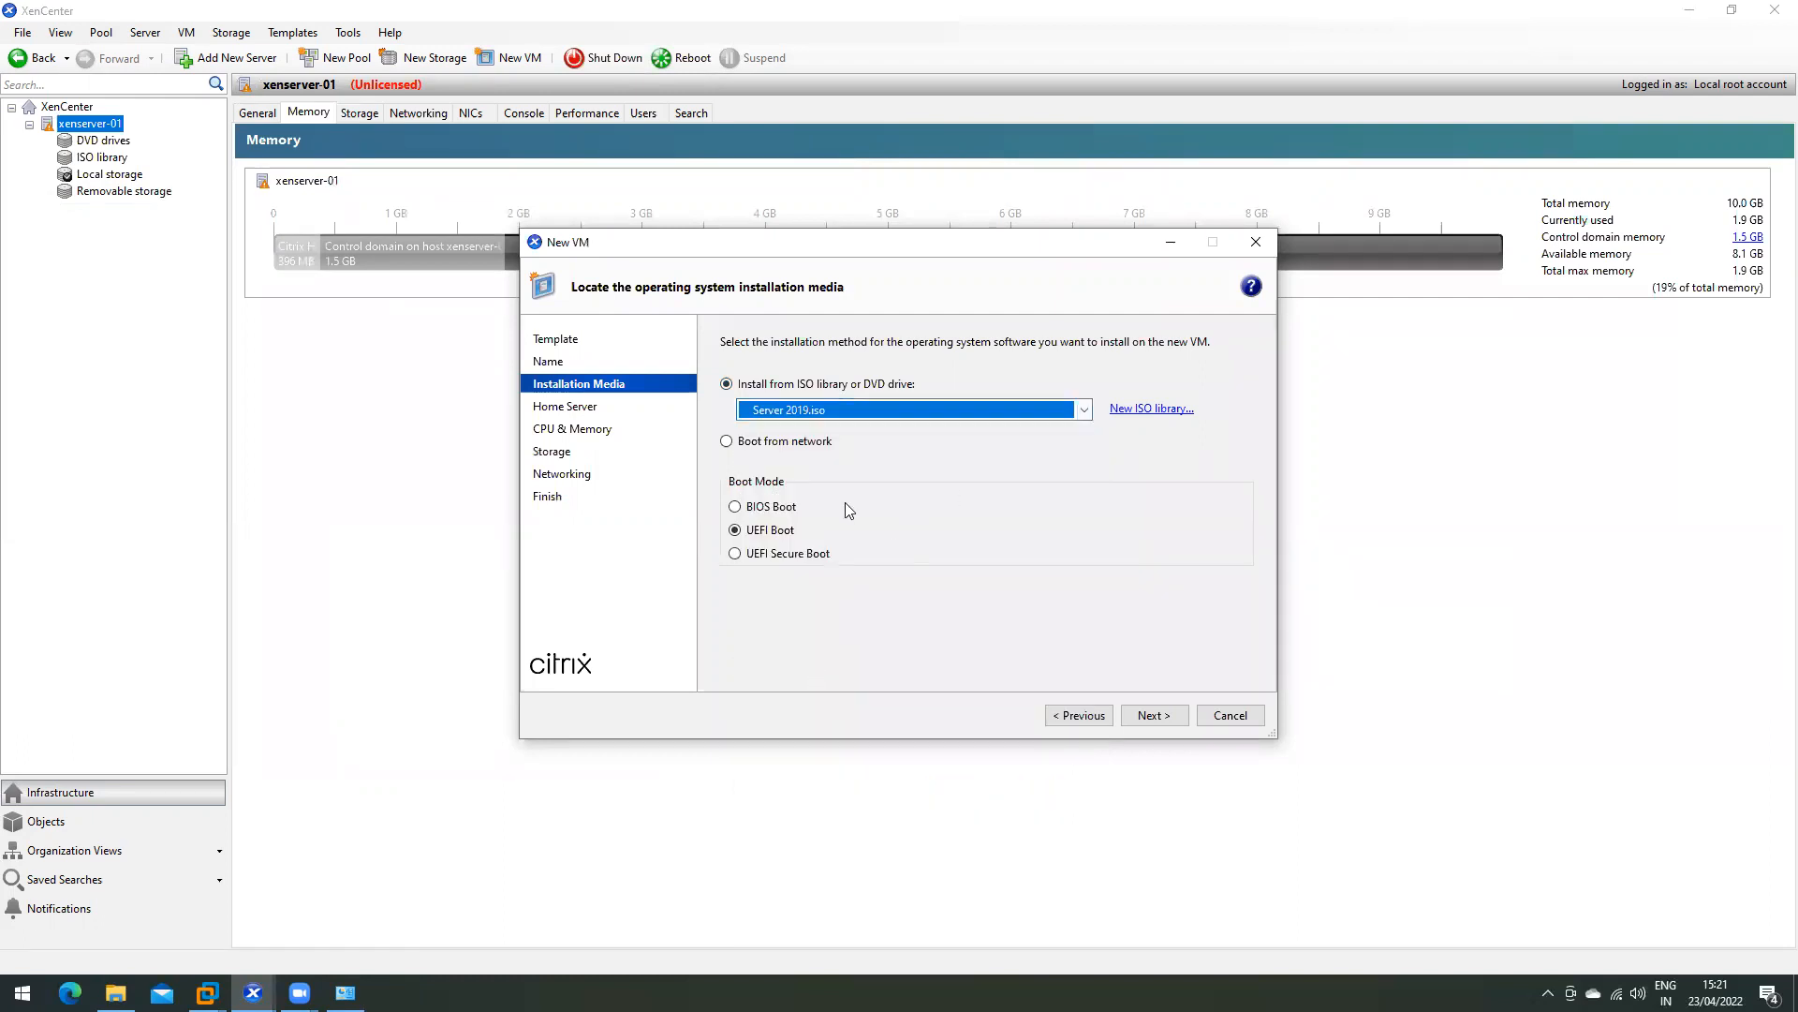
pyautogui.click(1154, 714)
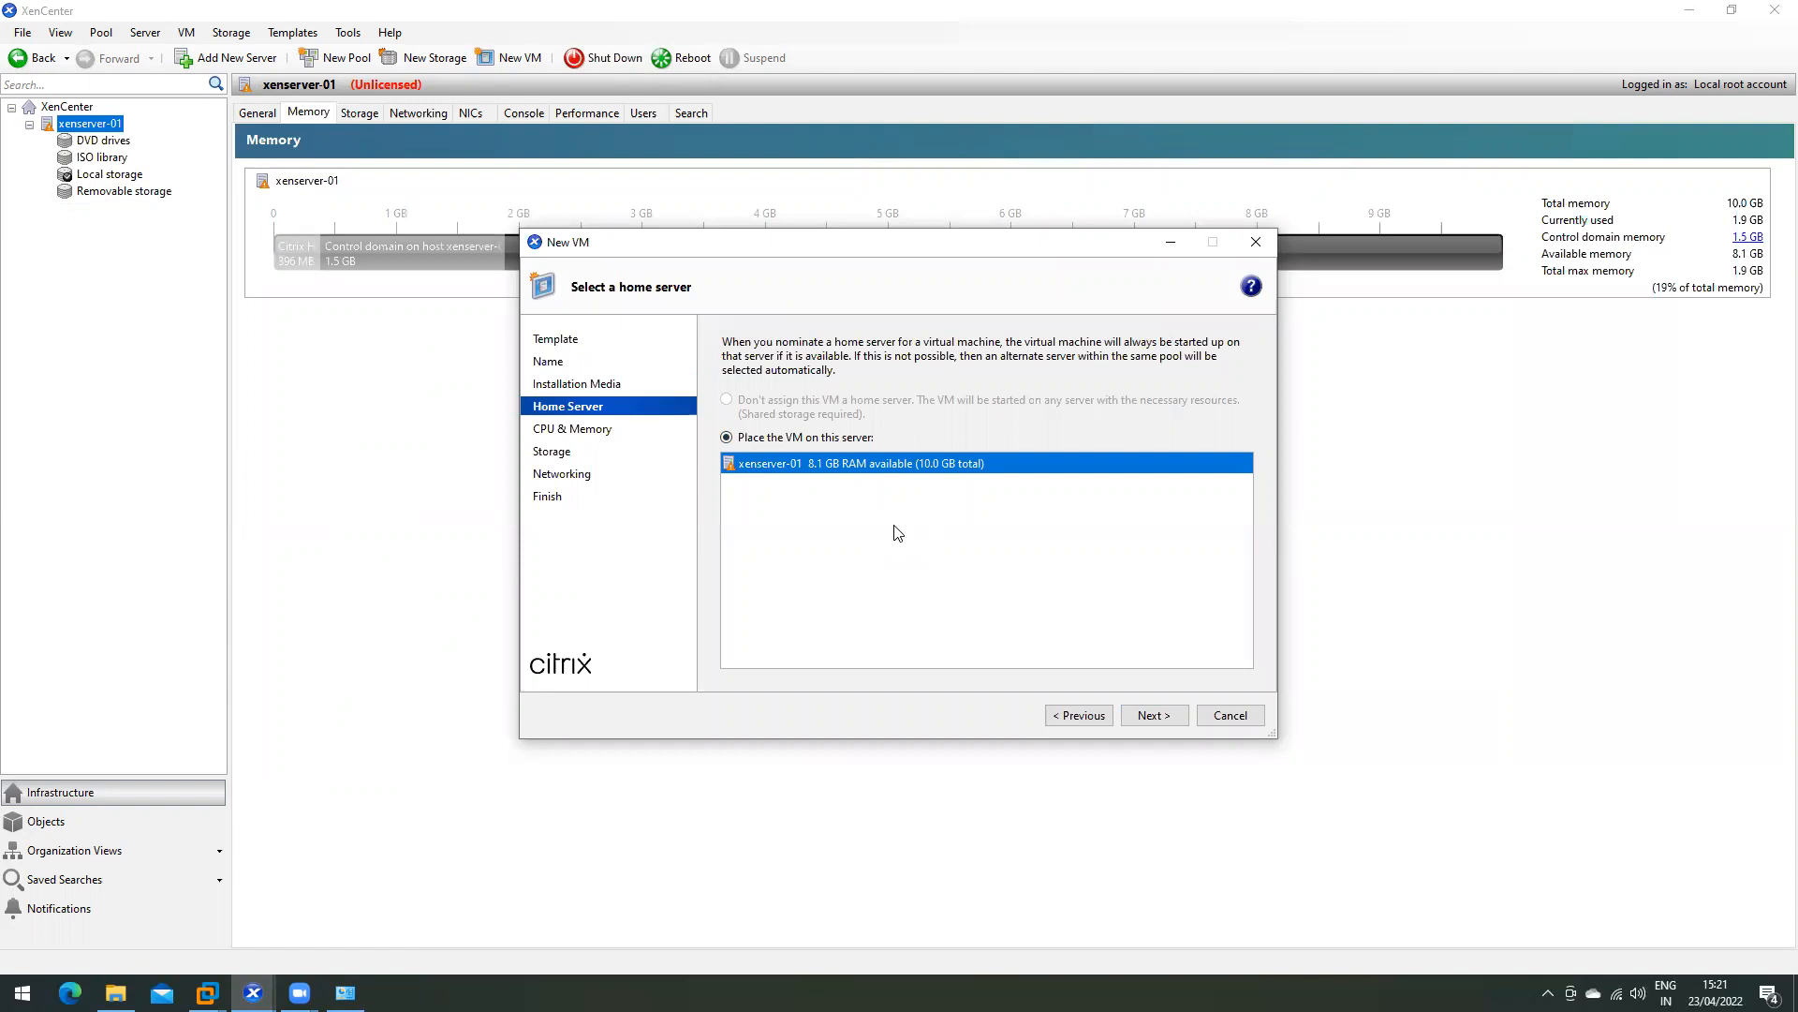
# - Give Win2k19 2 vCPUs (2 sockets, 1 core) and 2 GB memory, keep 32 GB disk and Network 0, and create it
pyautogui.click(1140, 716)
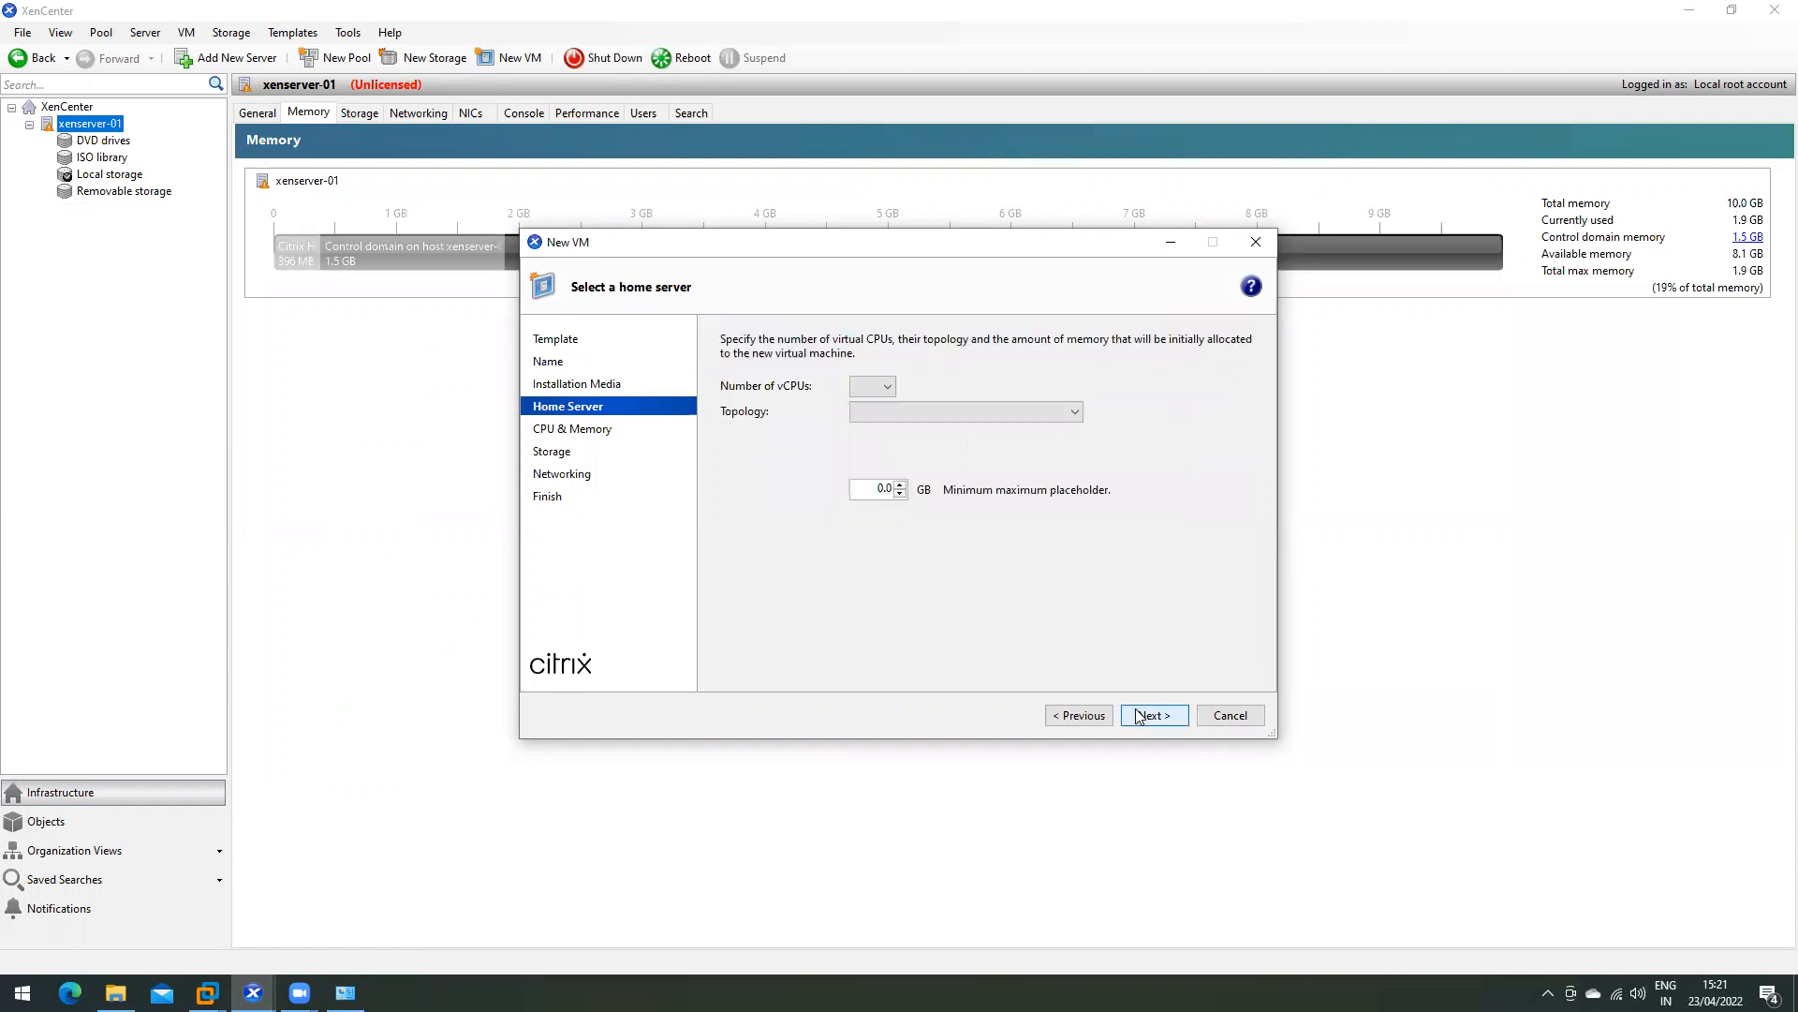
pyautogui.click(892, 413)
pyautogui.click(890, 429)
pyautogui.click(843, 471)
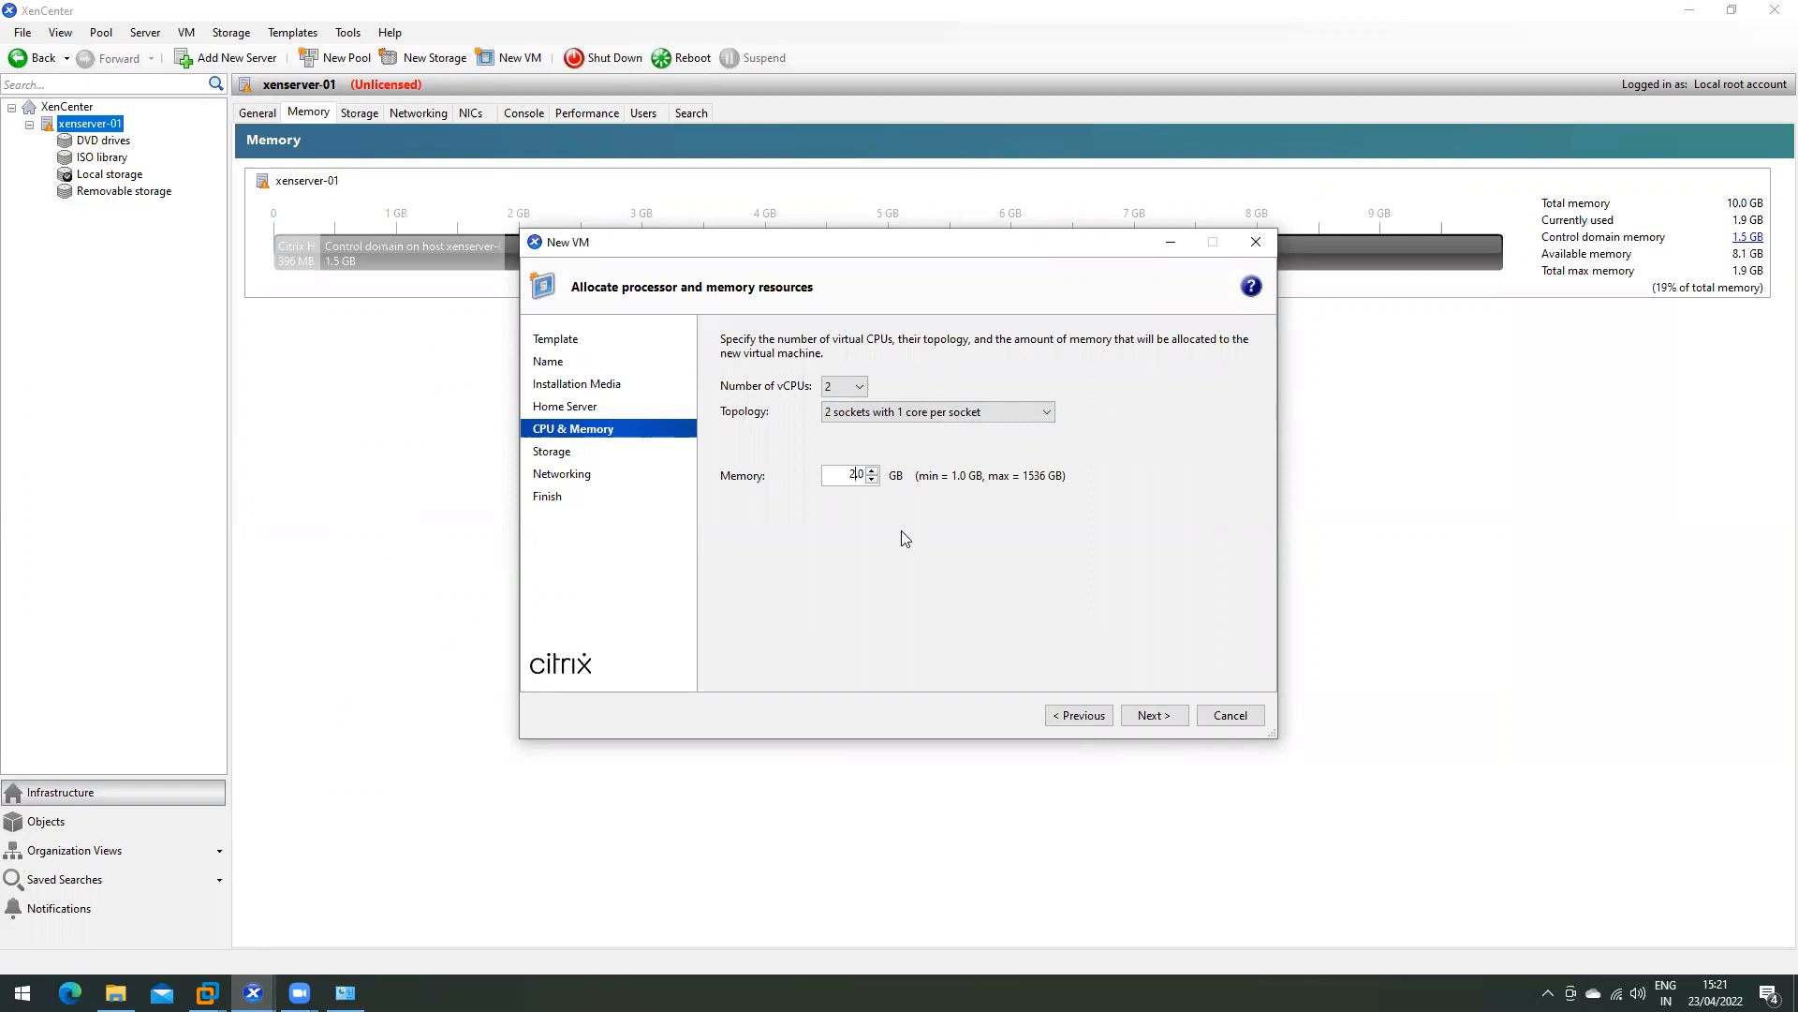
pyautogui.click(1152, 715)
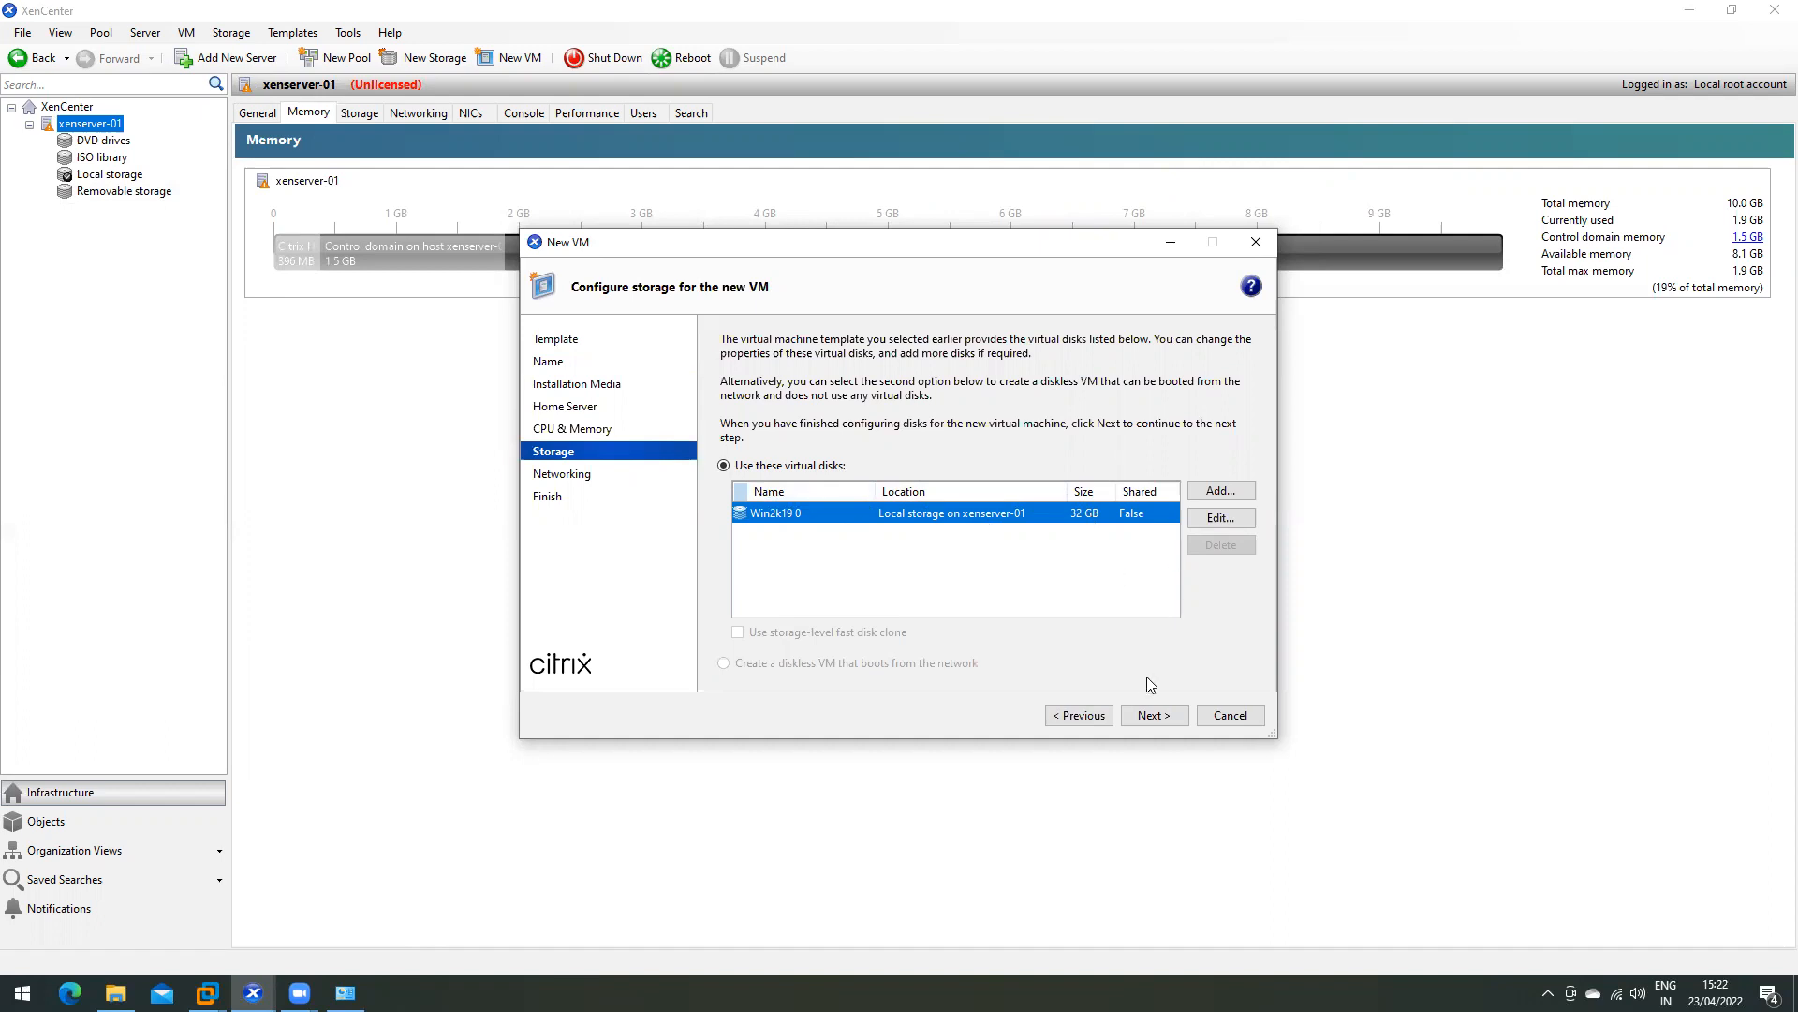
pyautogui.click(1160, 716)
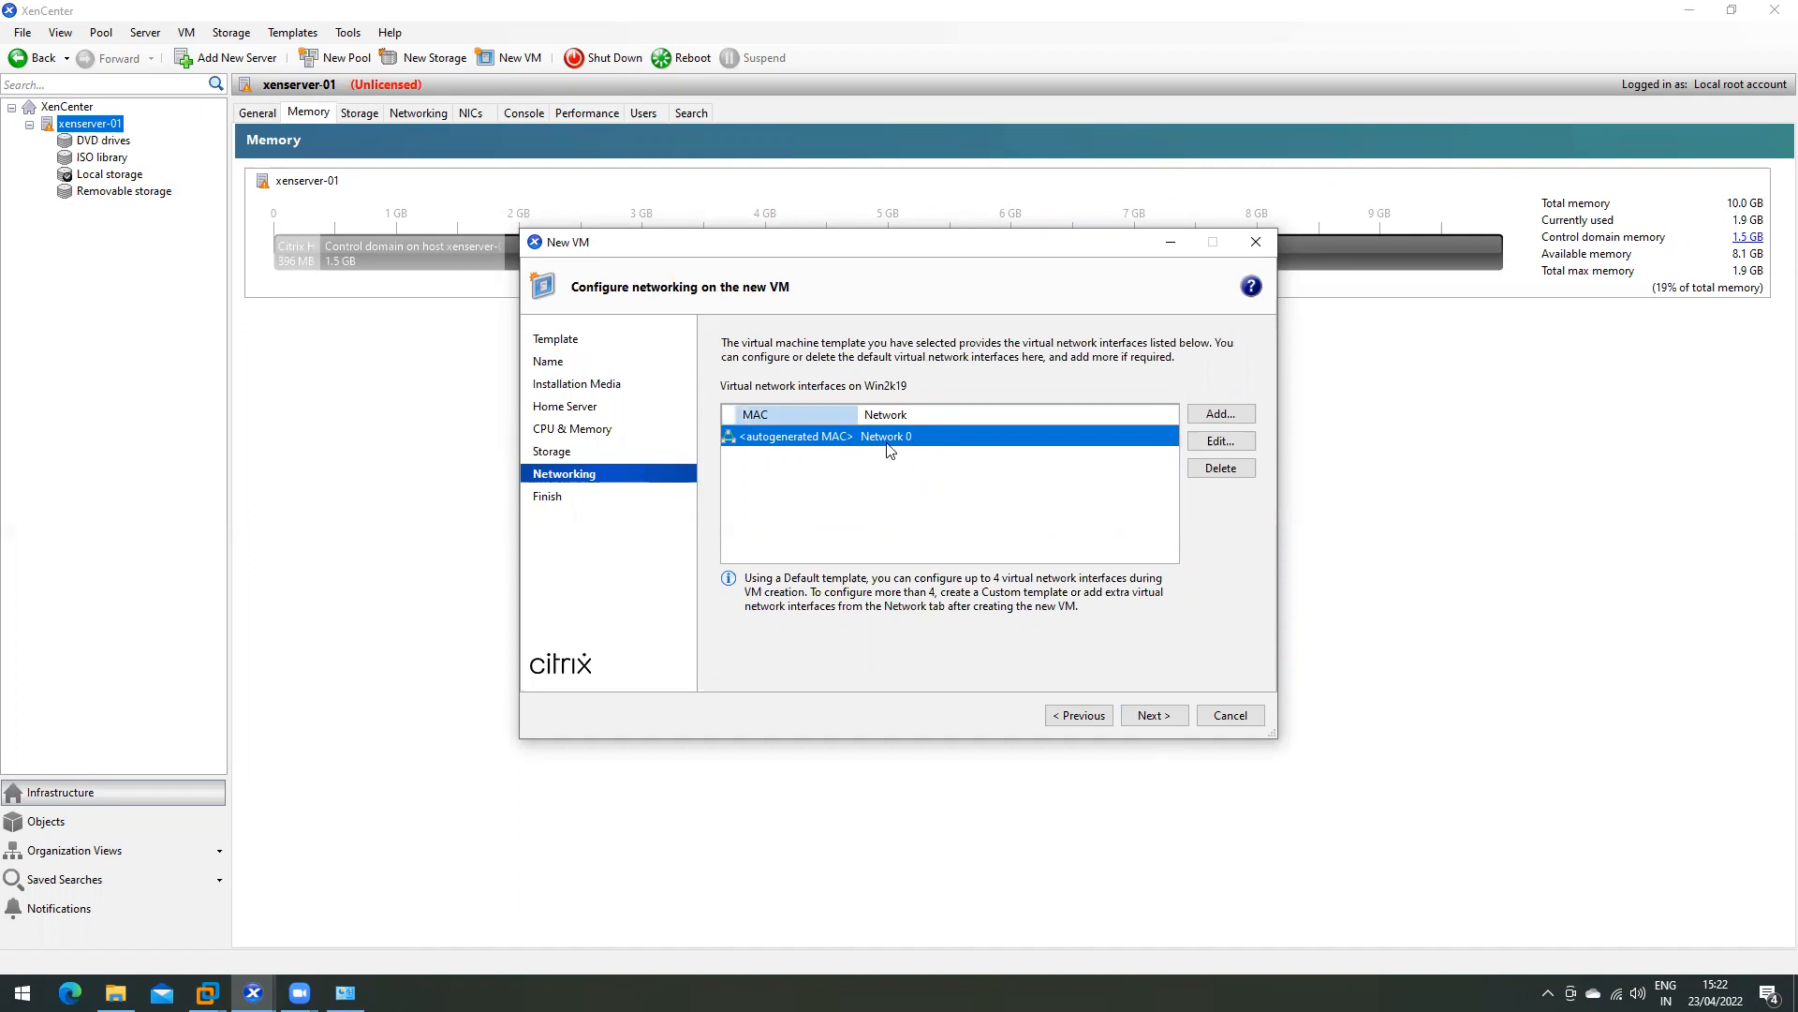
pyautogui.click(1152, 717)
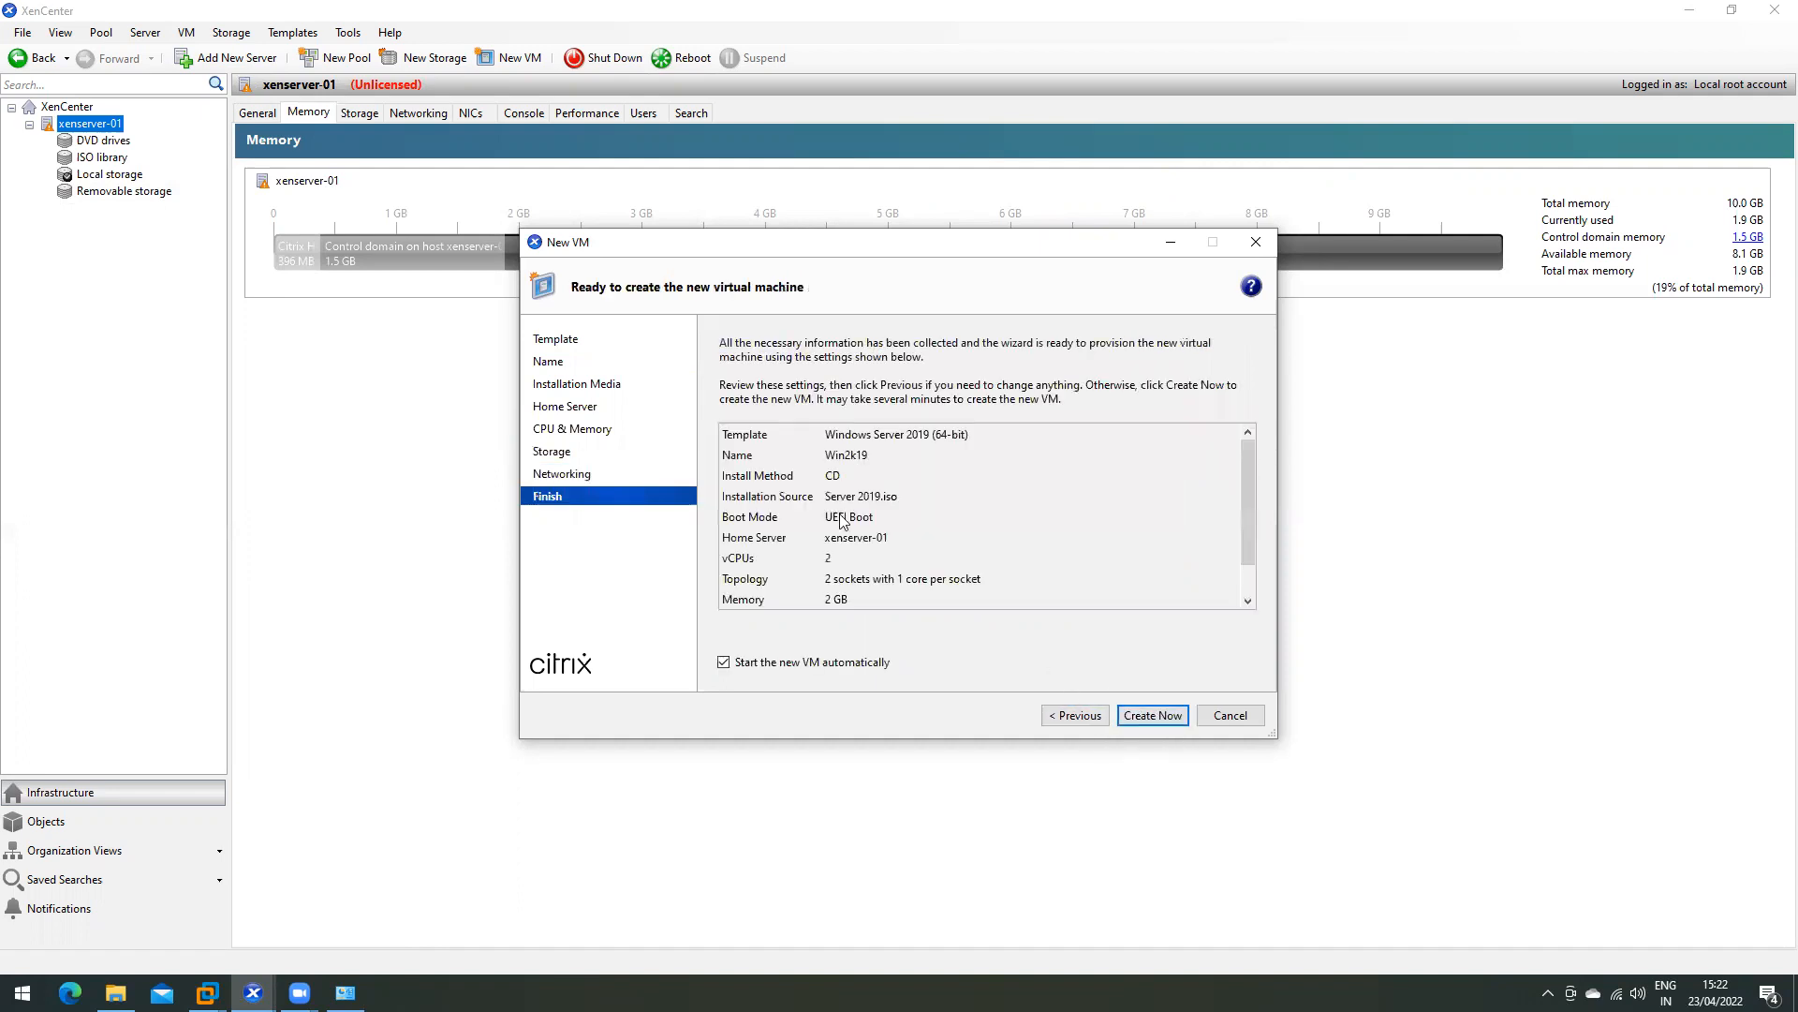
pyautogui.click(1153, 715)
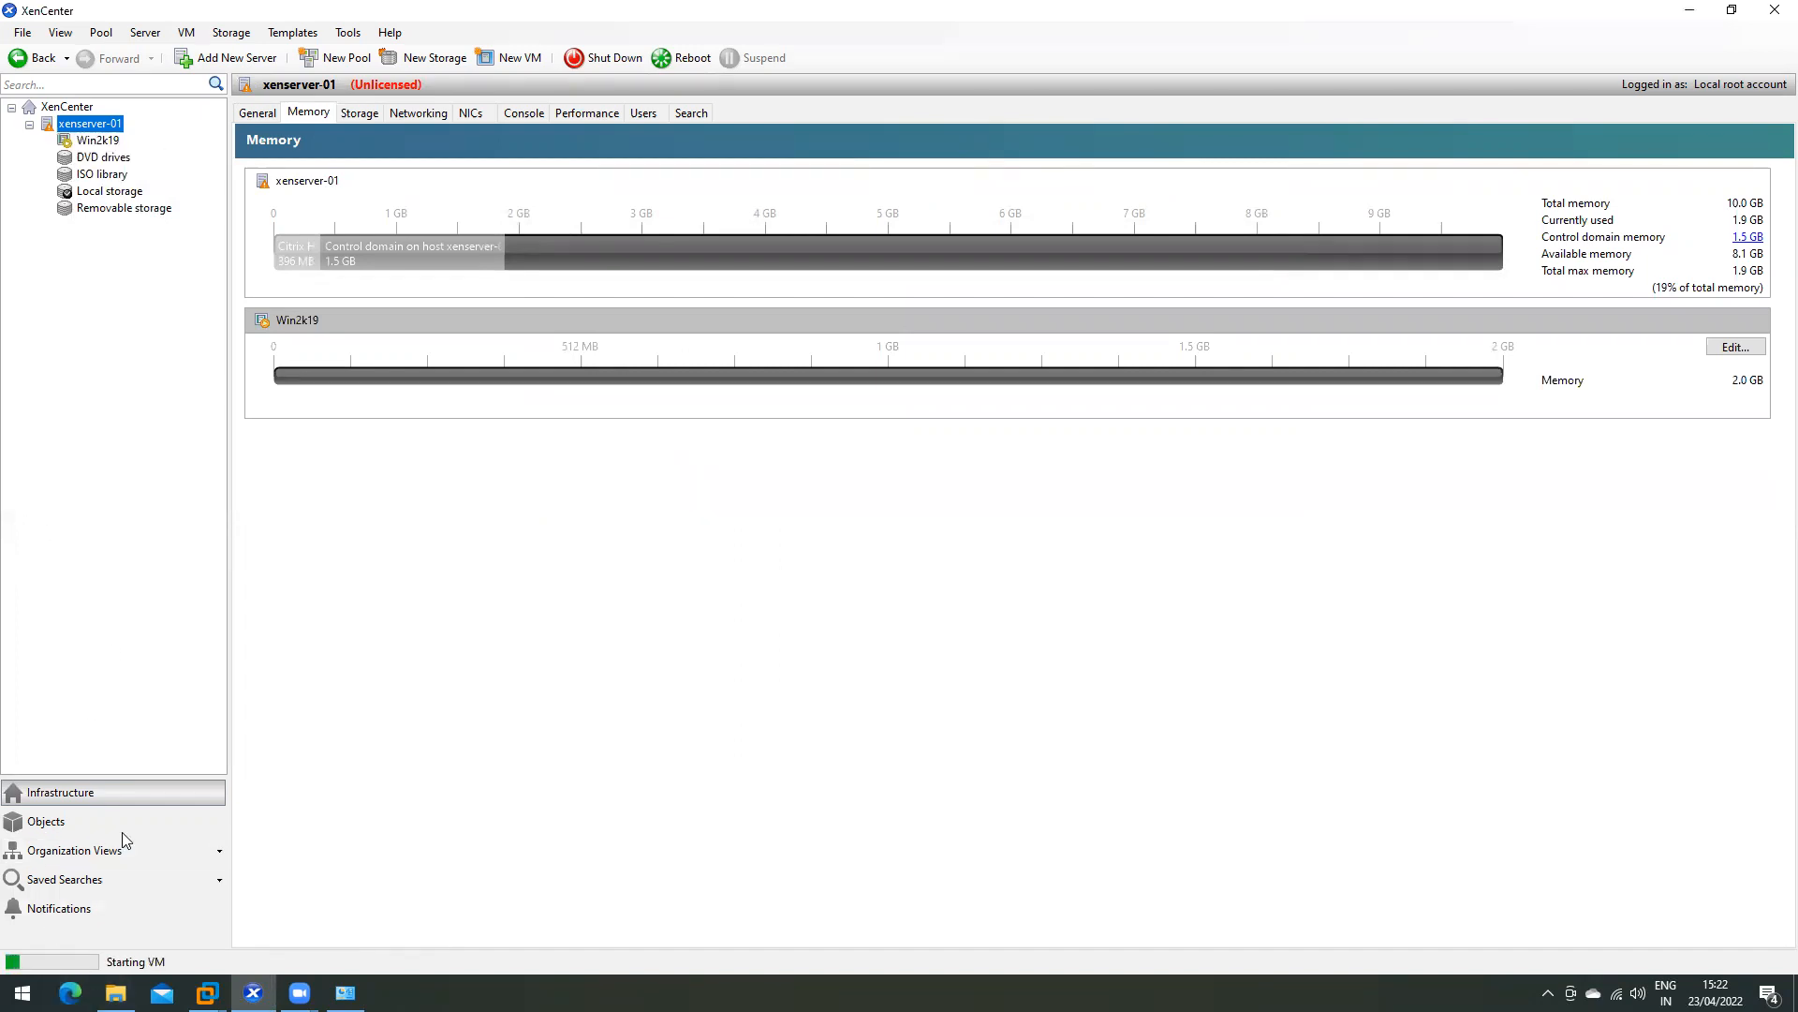
# - In Win2k19's console, press a key to boot from the Server 2019 disc
pyautogui.click(99, 140)
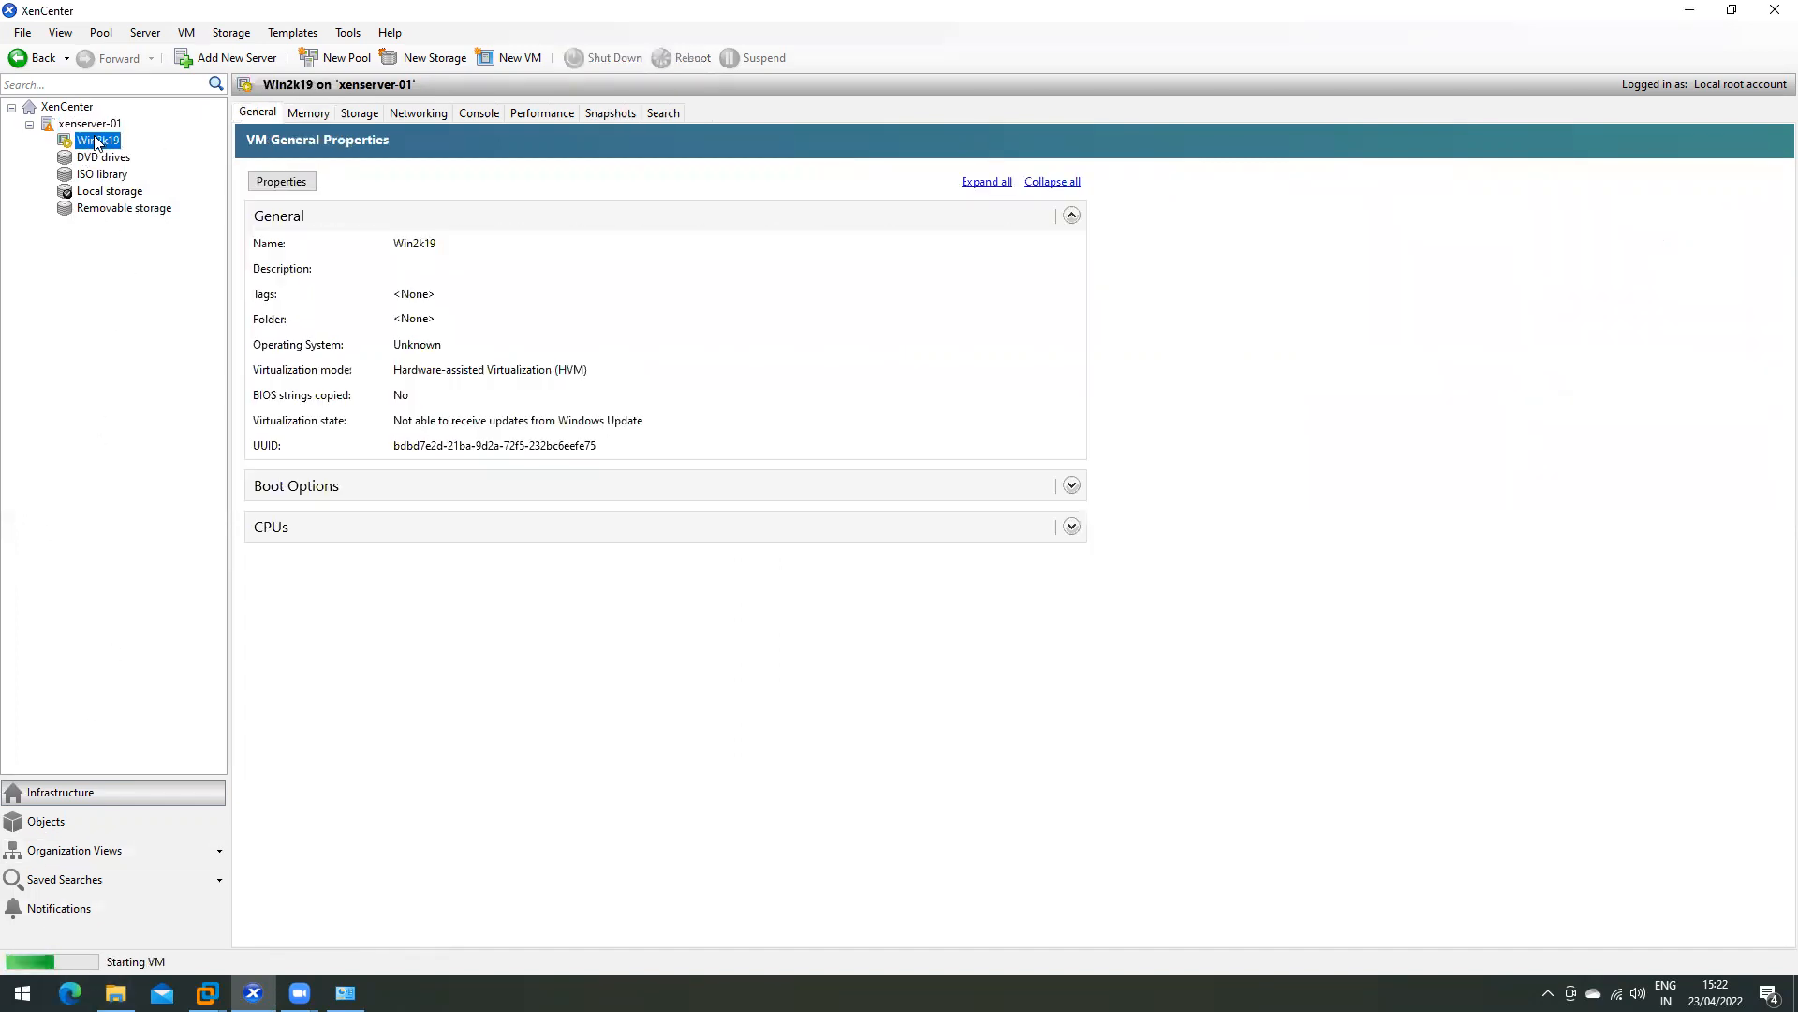
pyautogui.click(479, 113)
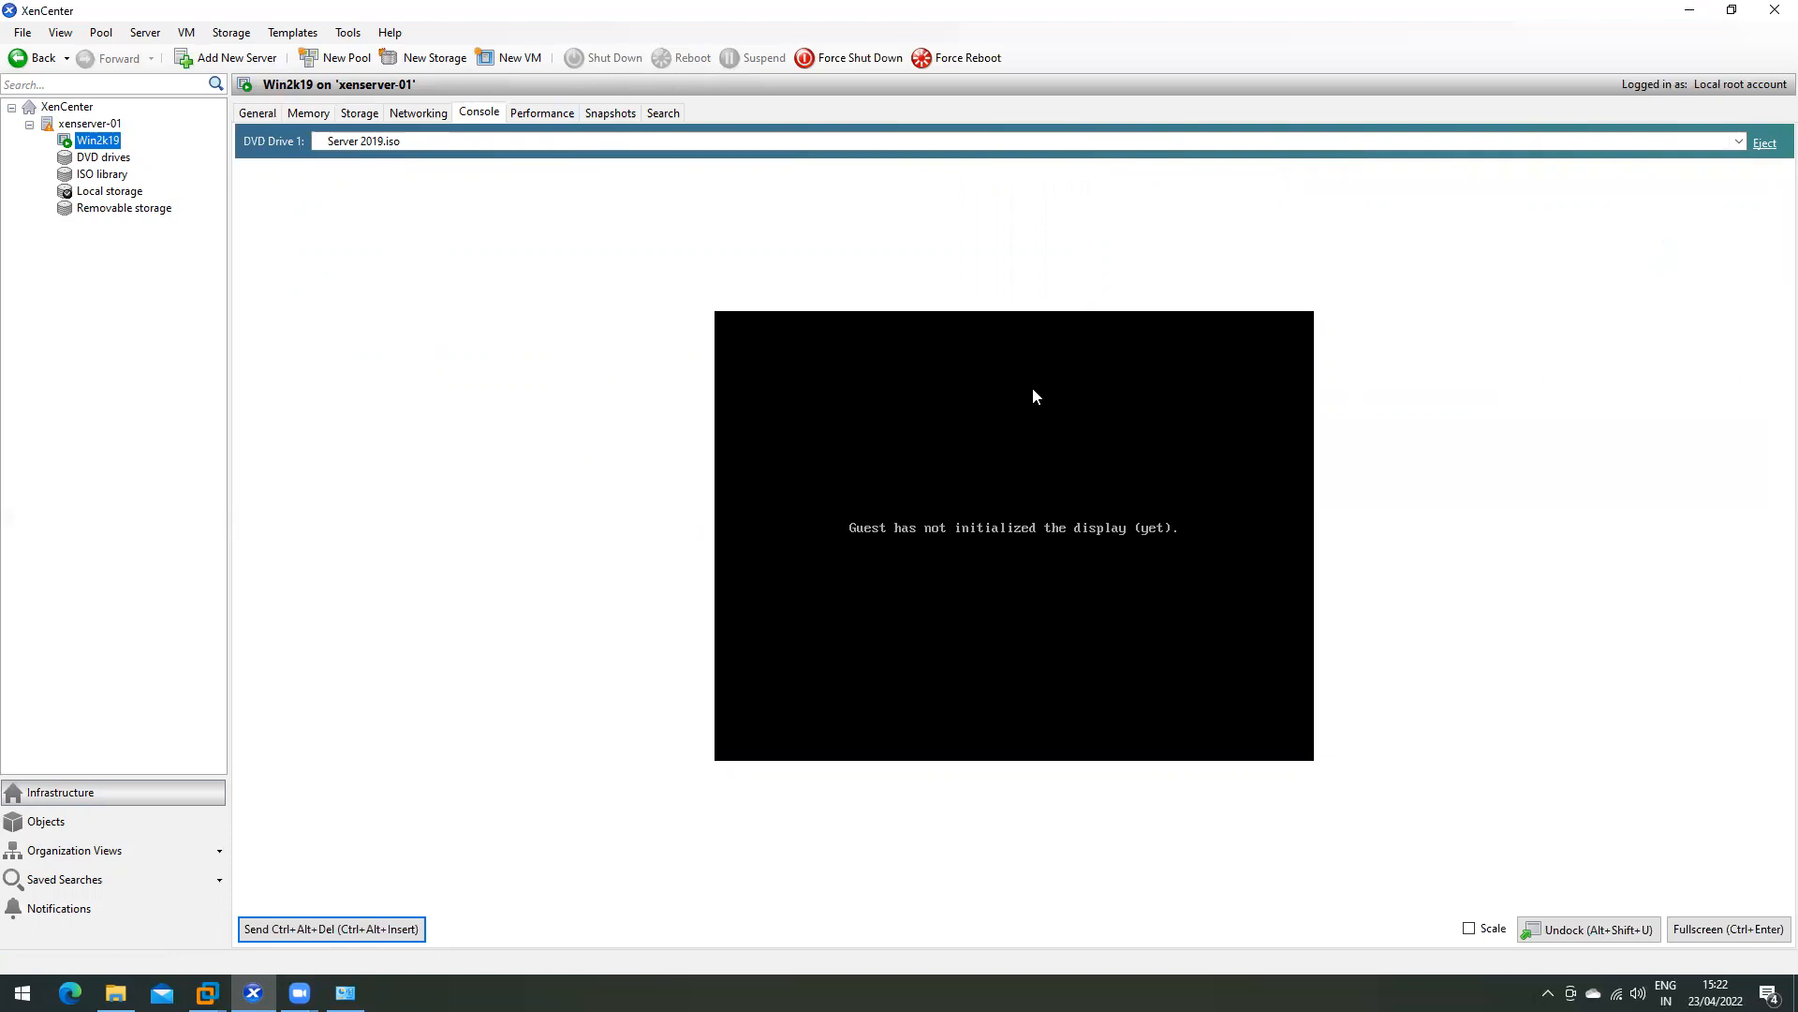
pyautogui.click(966, 440)
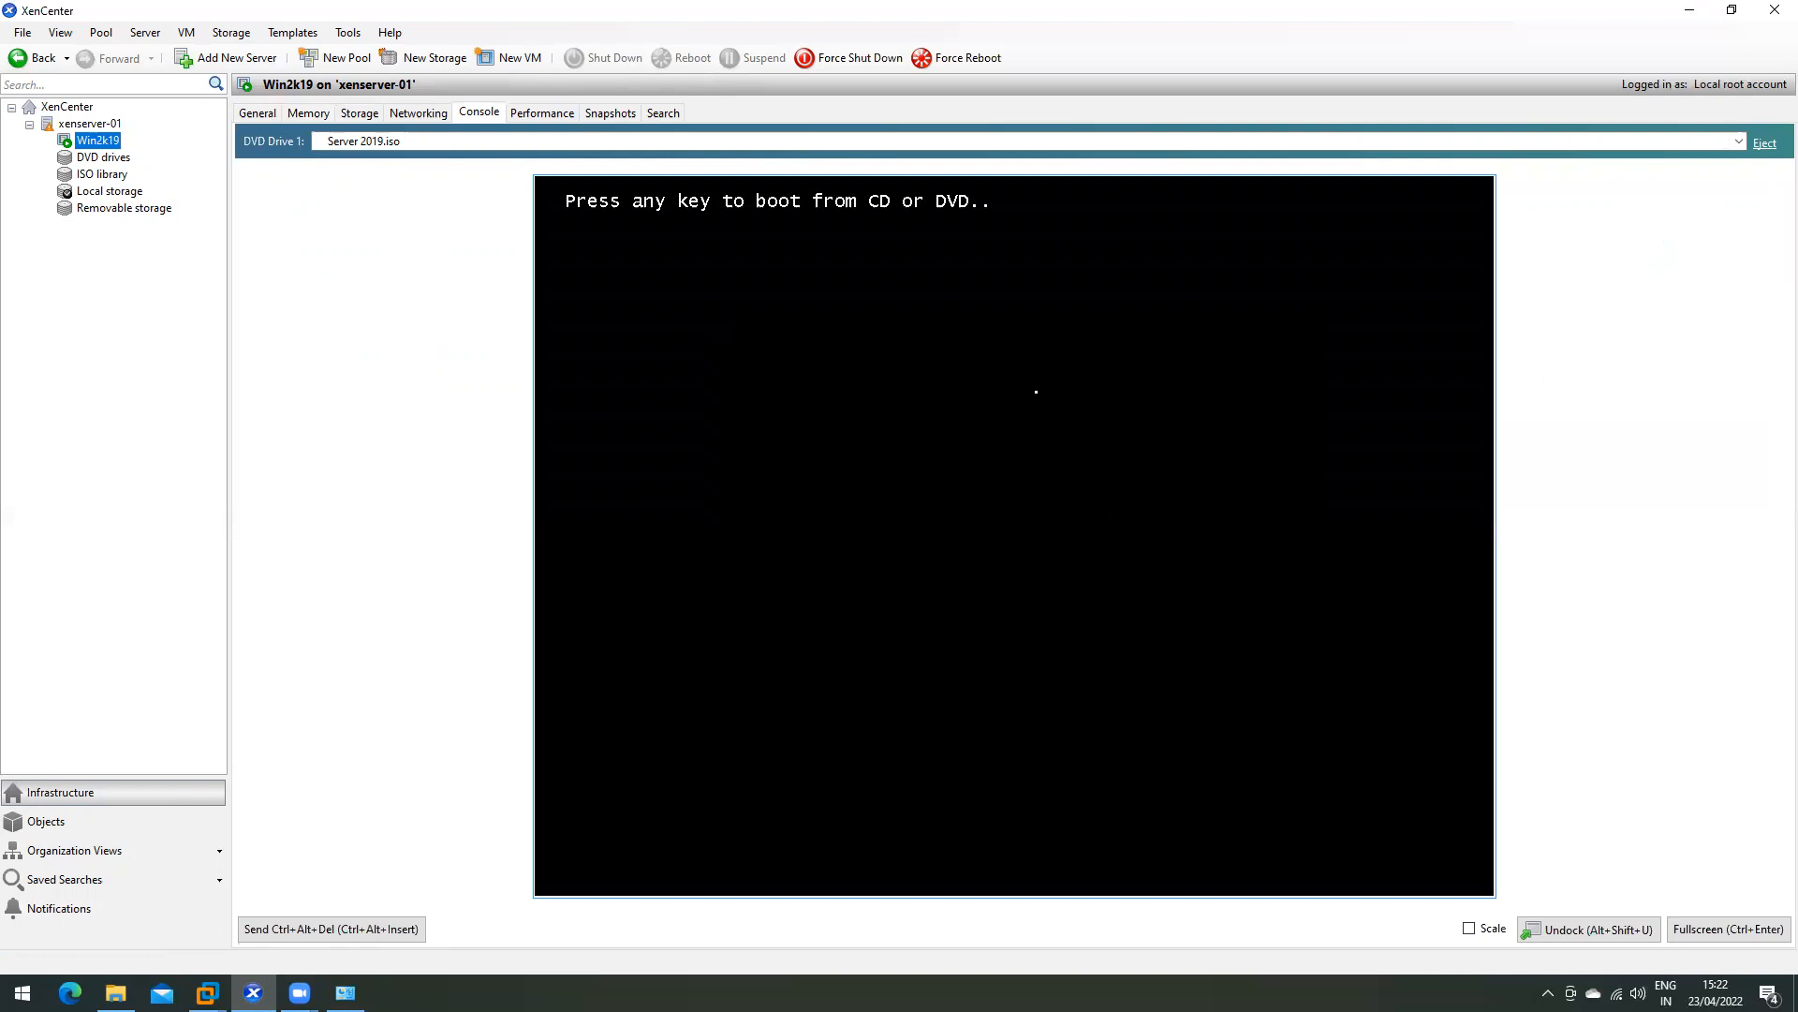
pyautogui.press('Return')
pyautogui.press('Return')
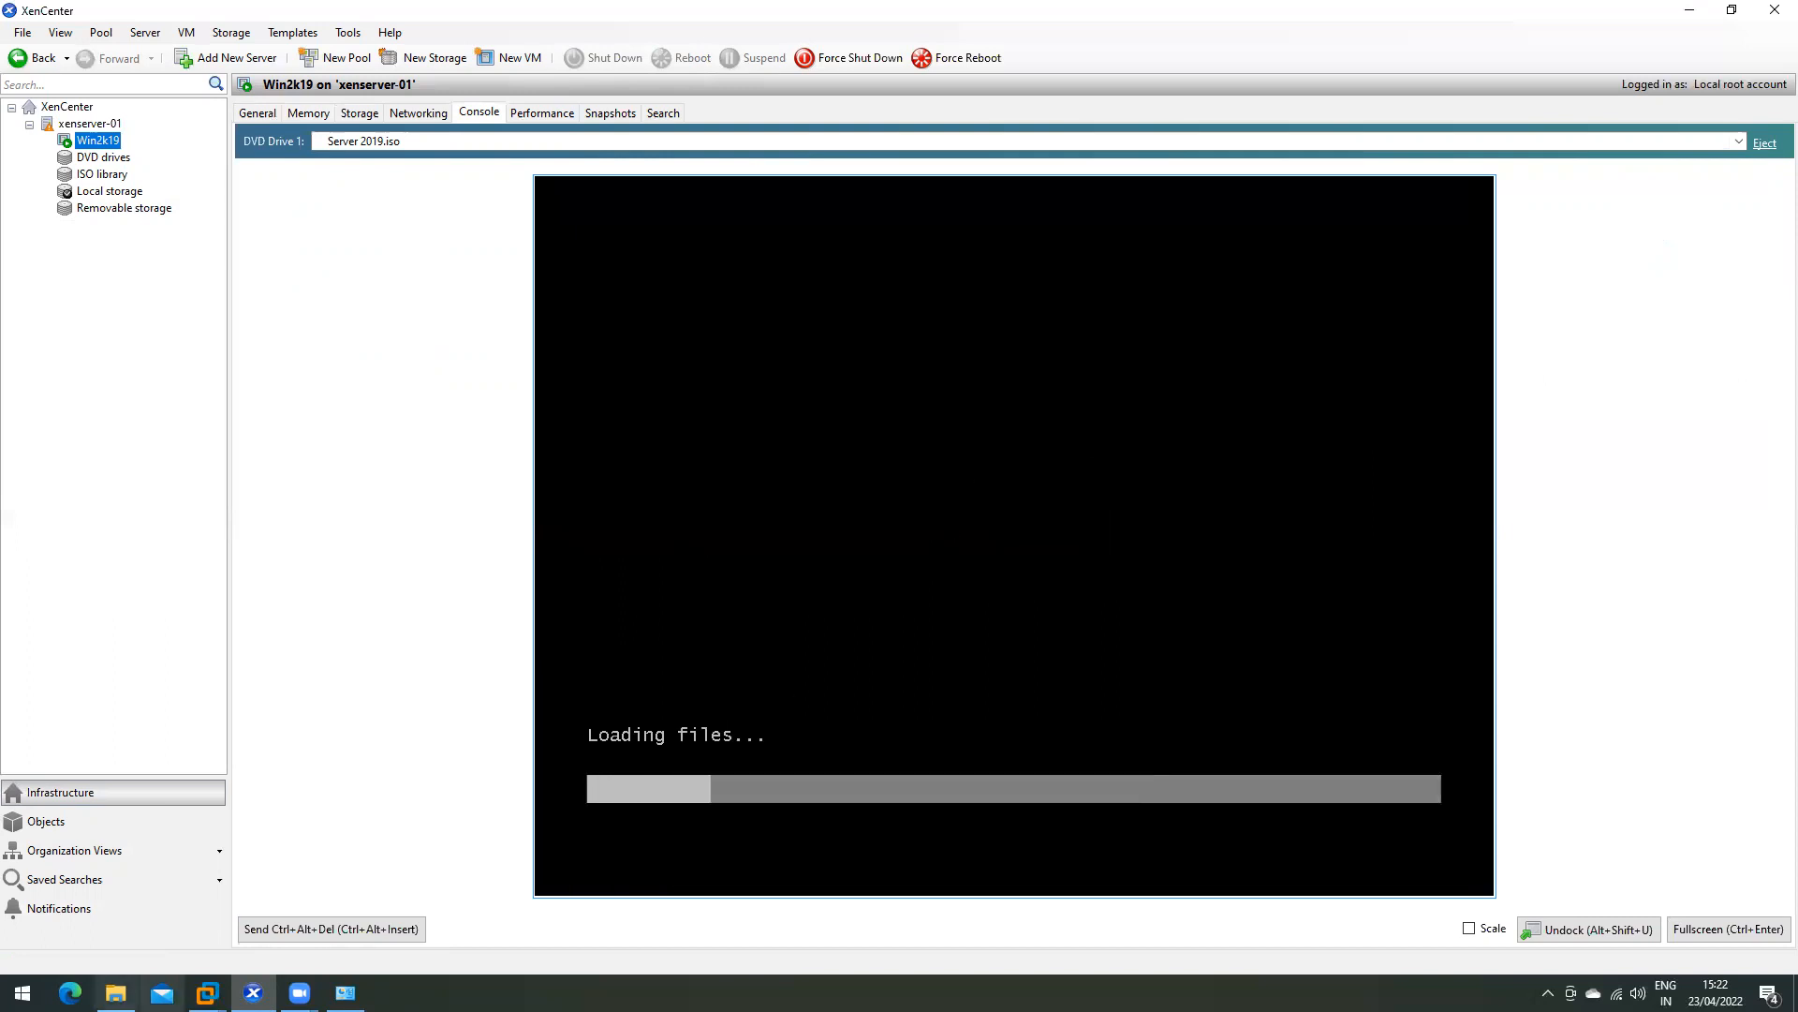
# - While Windows Setup loads, glance at the VMware DC window and File Explorer, then return to XenCenter
pyautogui.moveTo(206, 993)
pyautogui.click(149, 883)
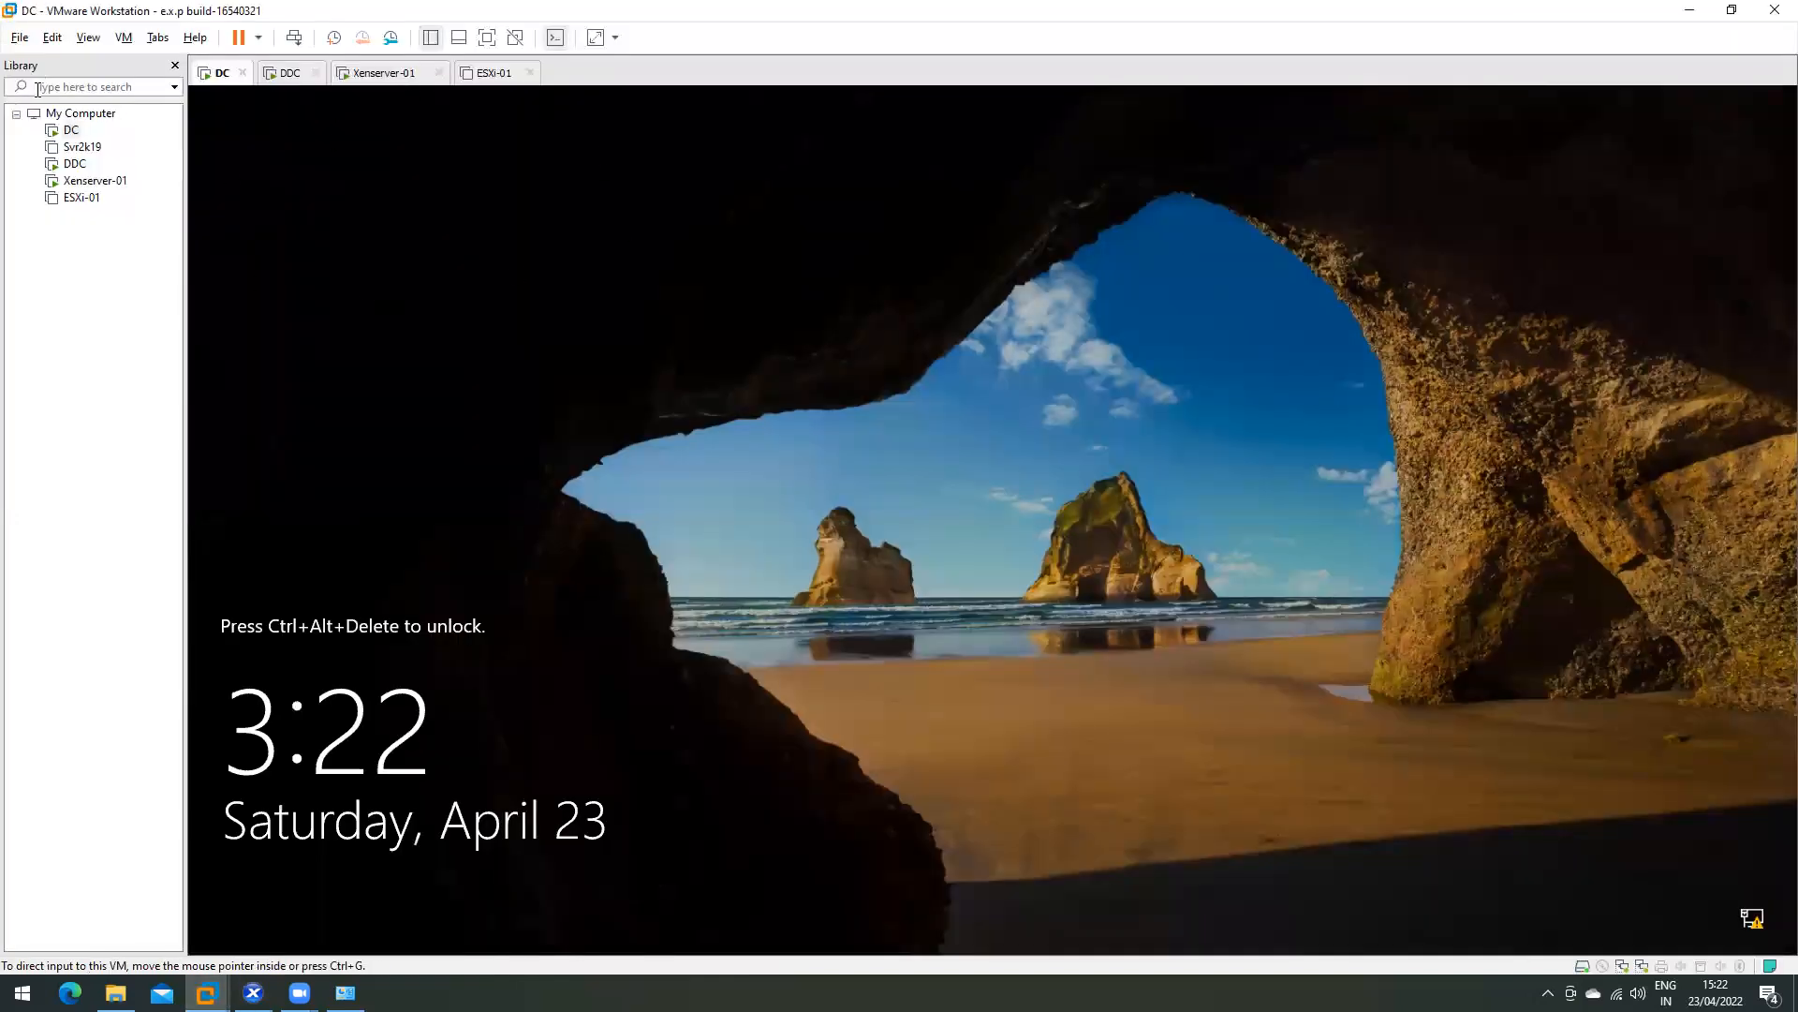
pyautogui.click(1689, 10)
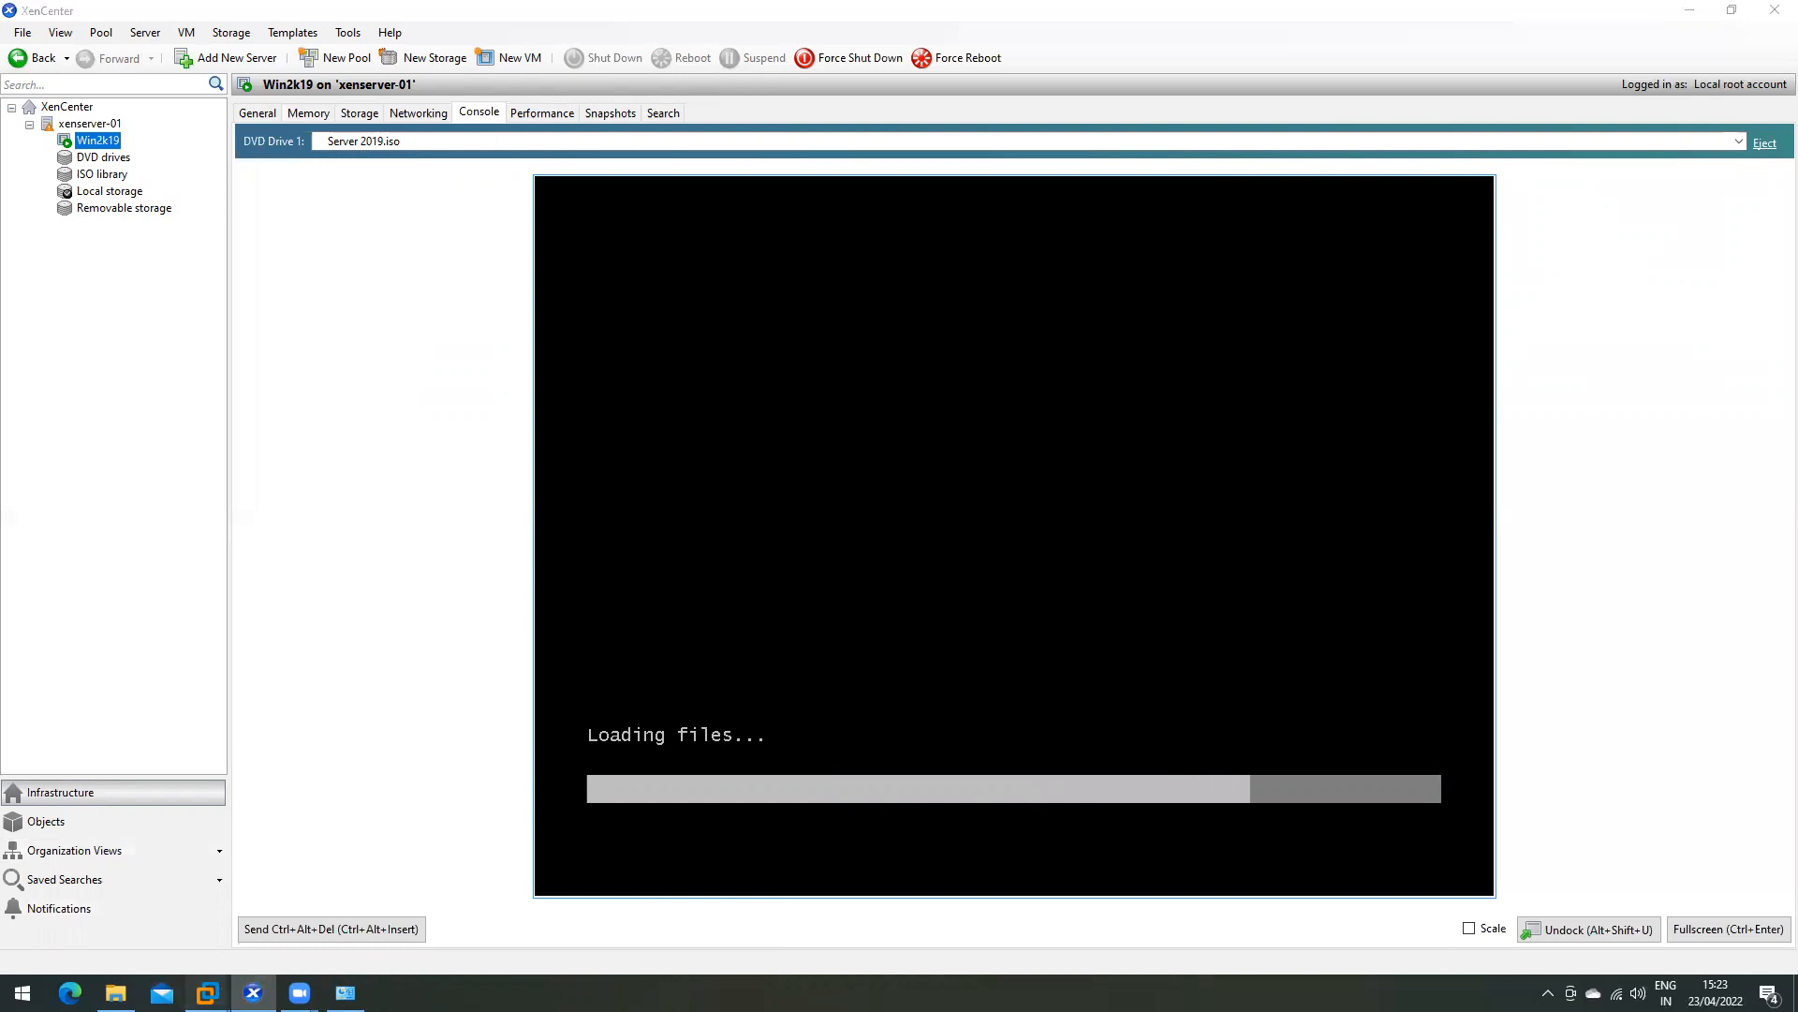
pyautogui.moveTo(206, 993)
pyautogui.click(98, 858)
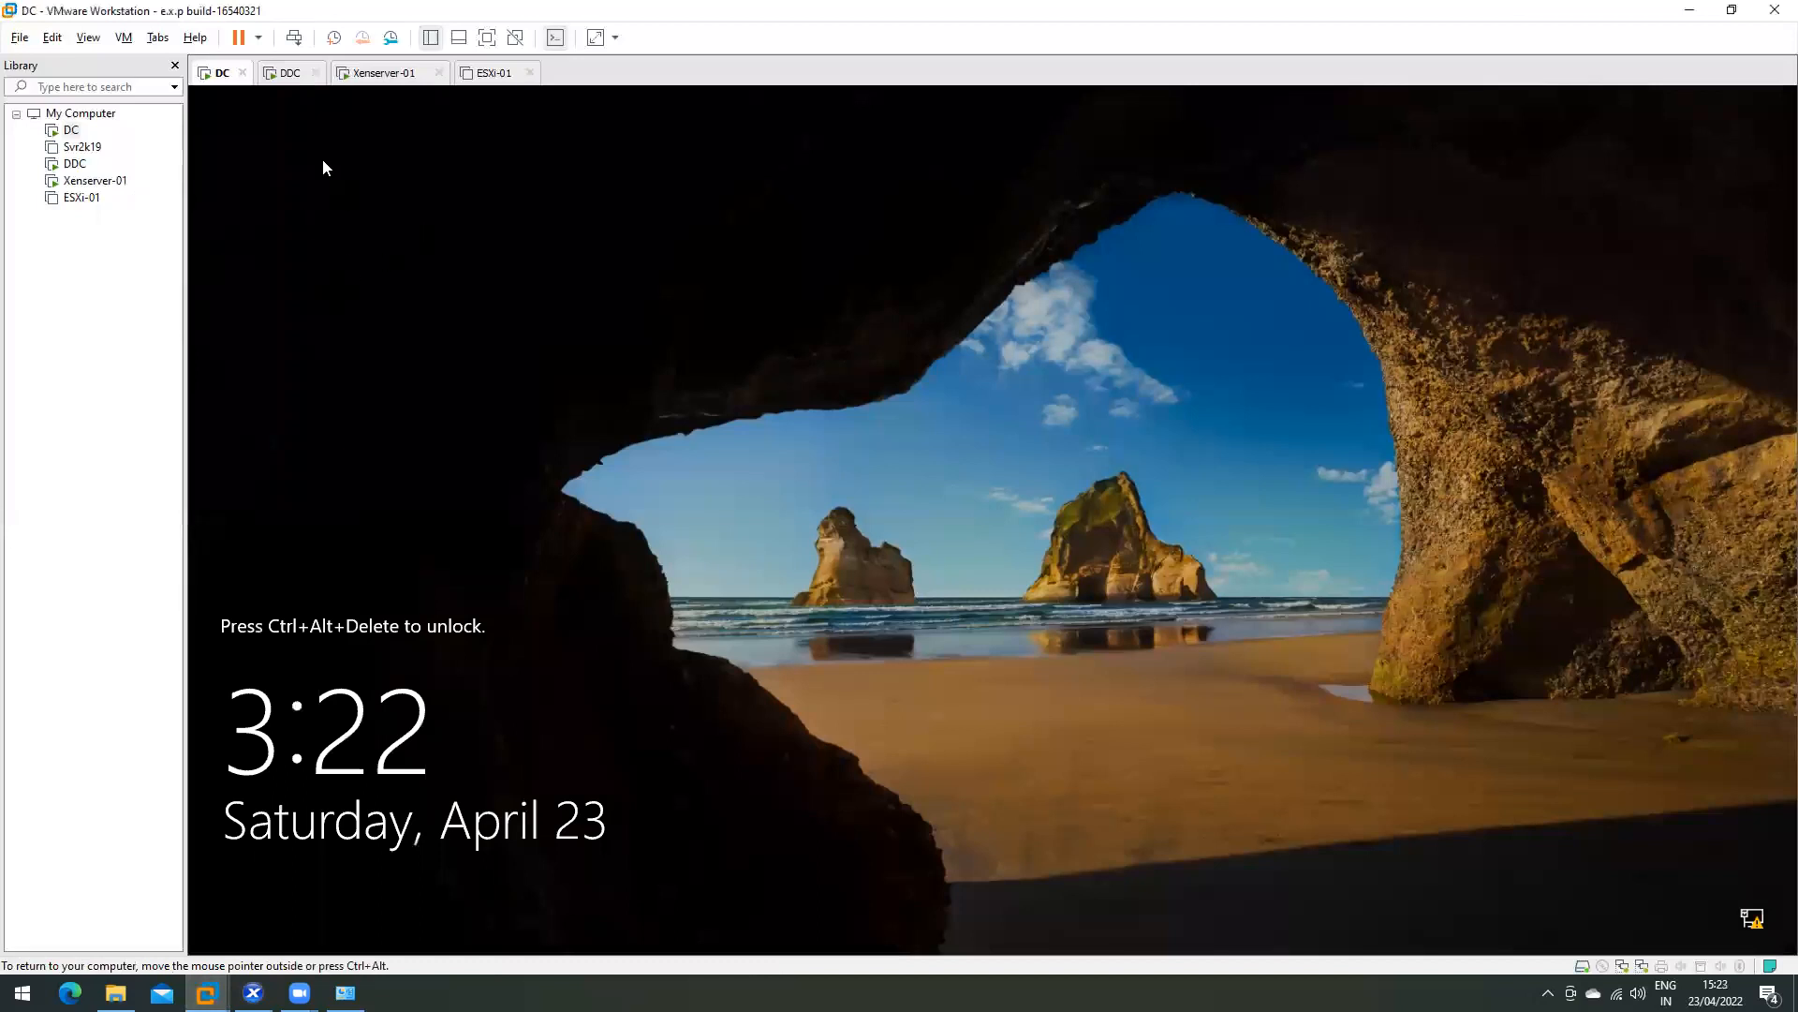
pyautogui.click(1686, 10)
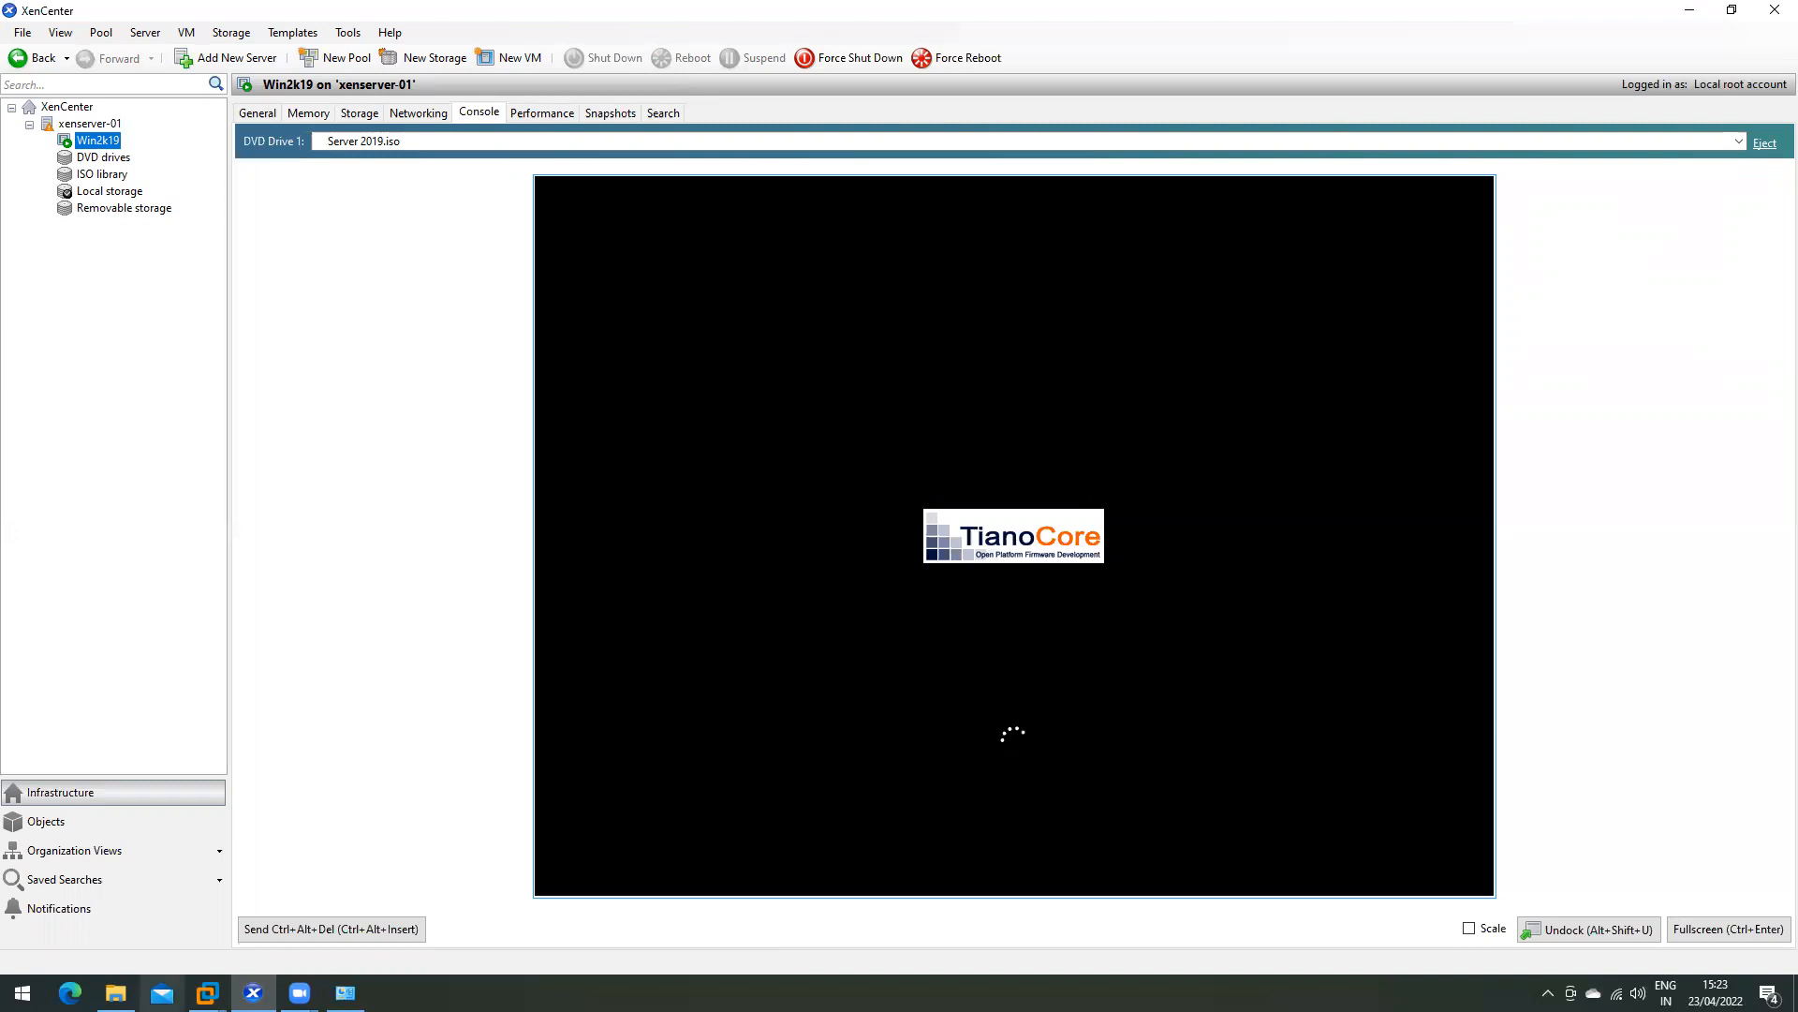
pyautogui.click(115, 993)
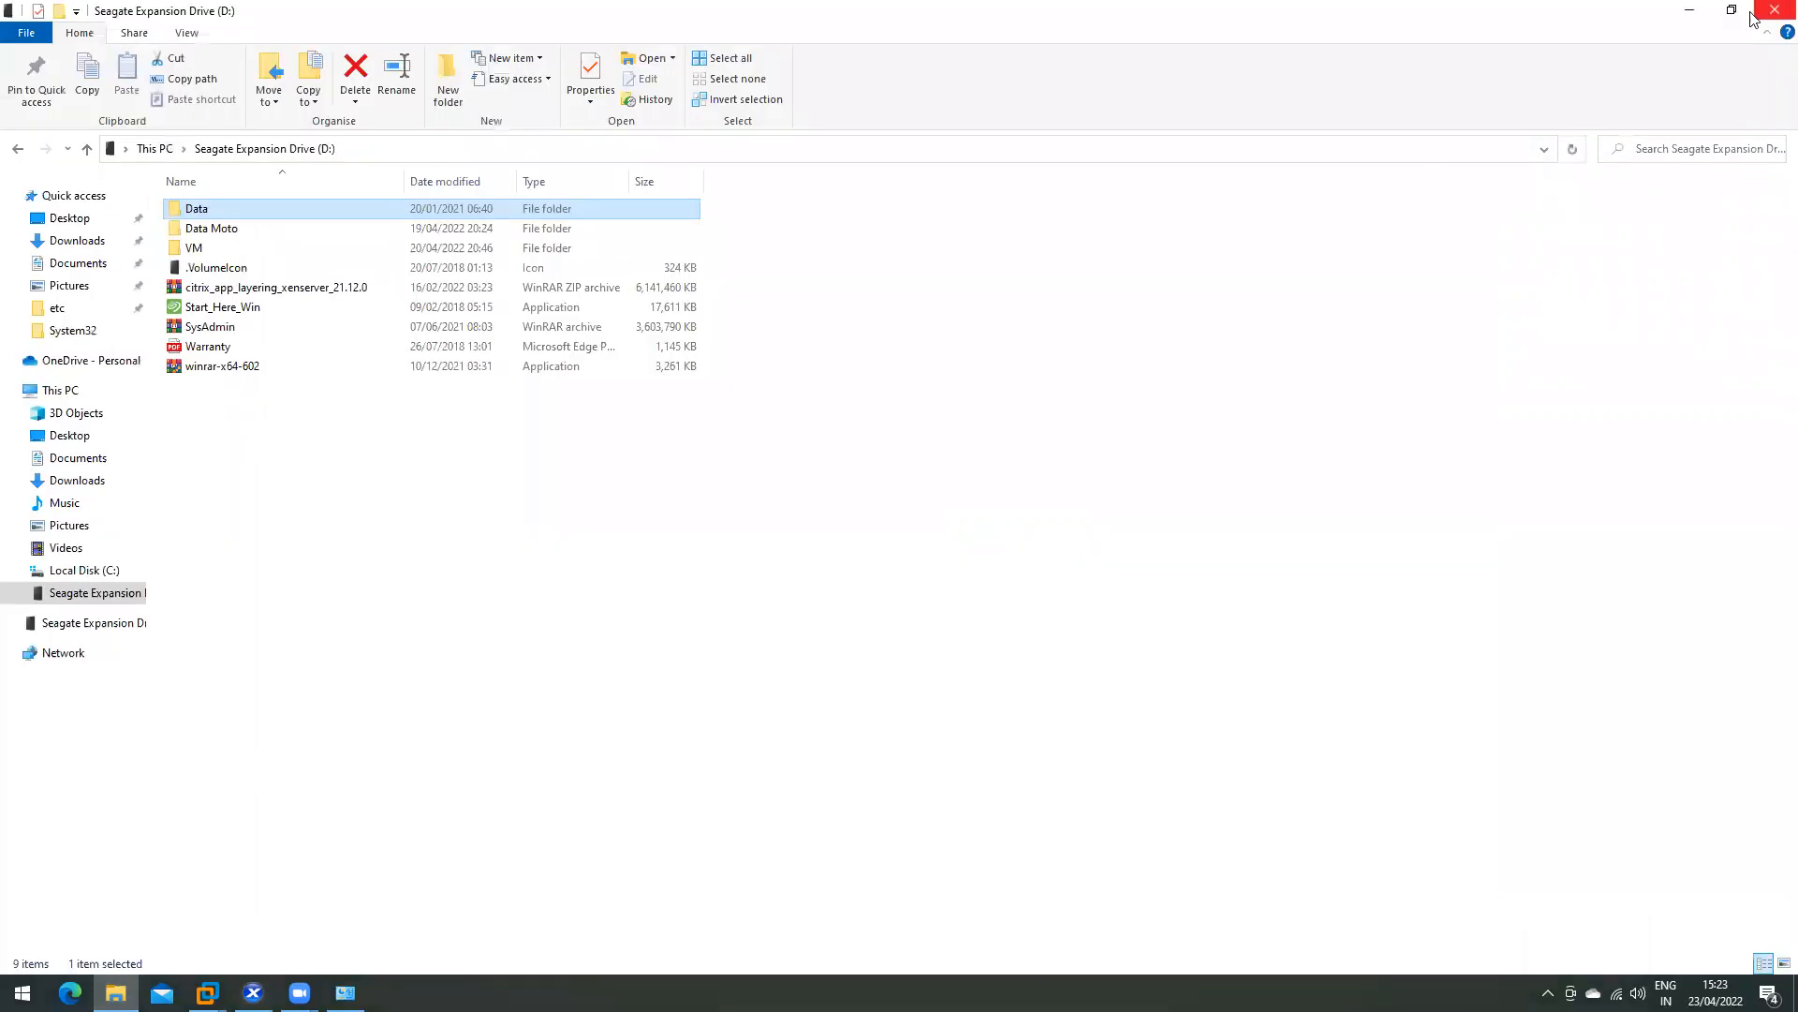
pyautogui.click(1773, 10)
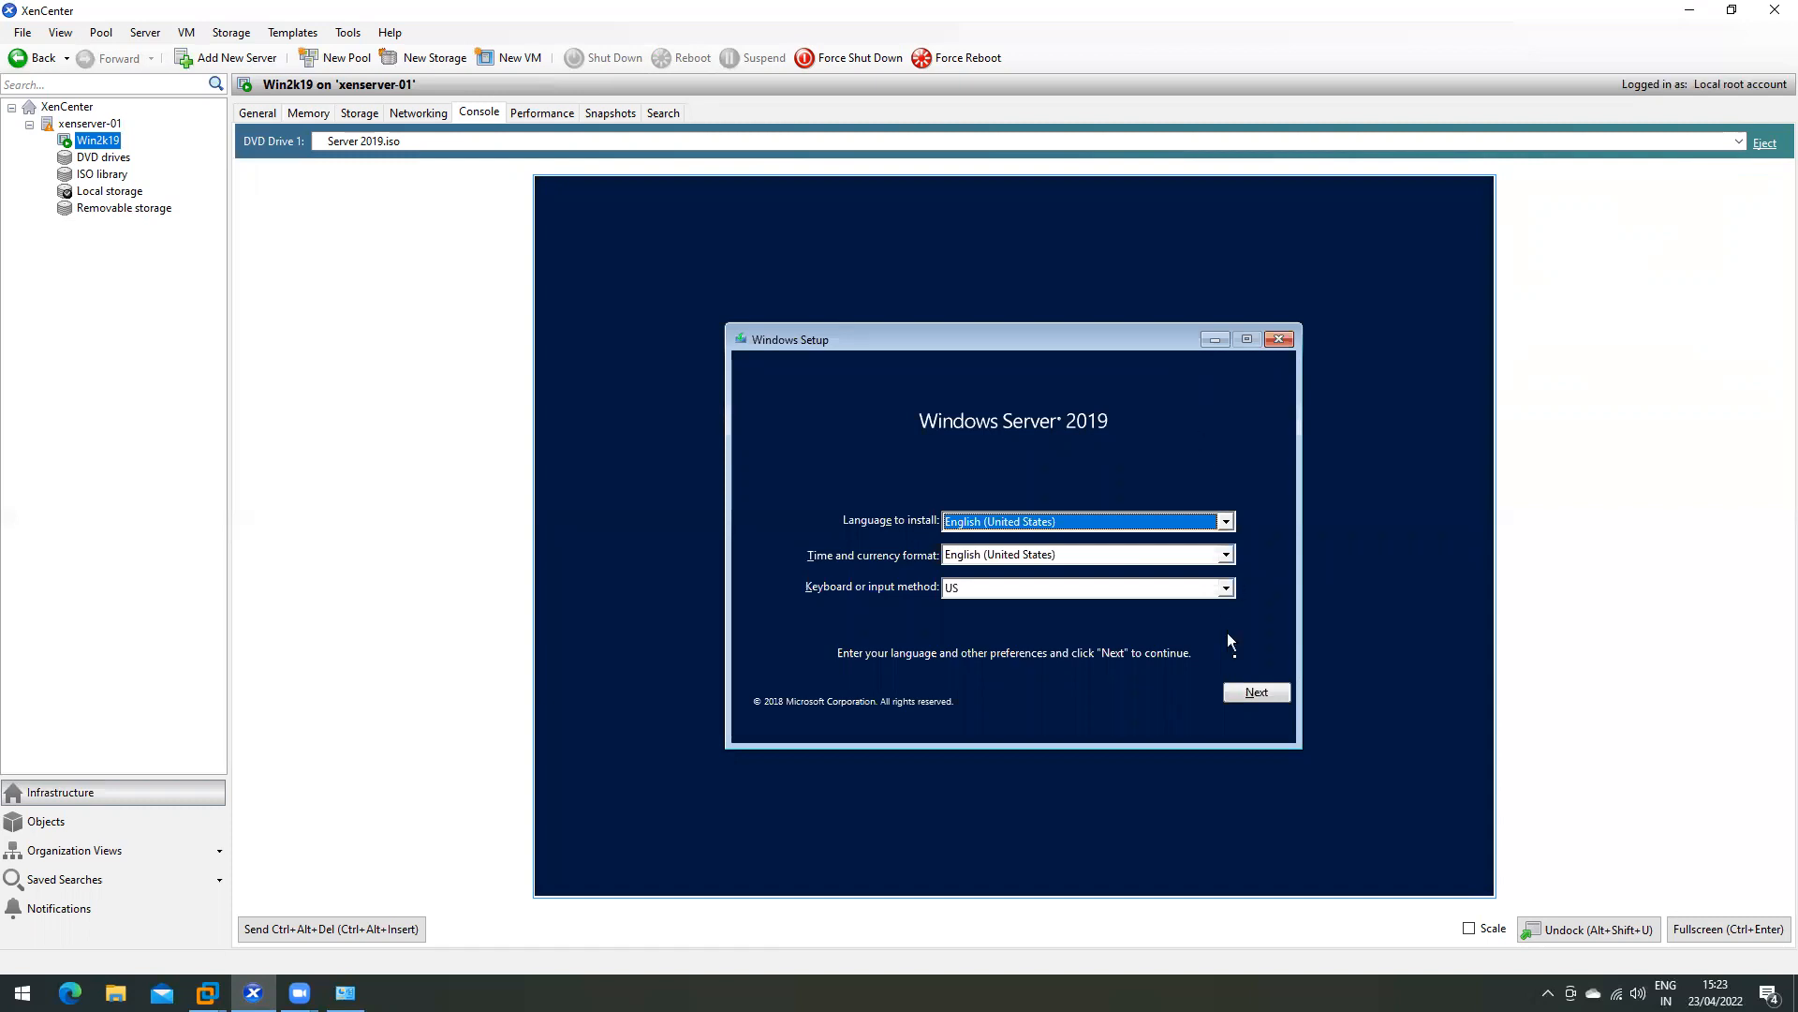
# - Install Windows Server 2019 Standard Evaluation (Desktop Experience) with default language settings and accept the license terms
pyautogui.click(1249, 698)
pyautogui.click(1023, 551)
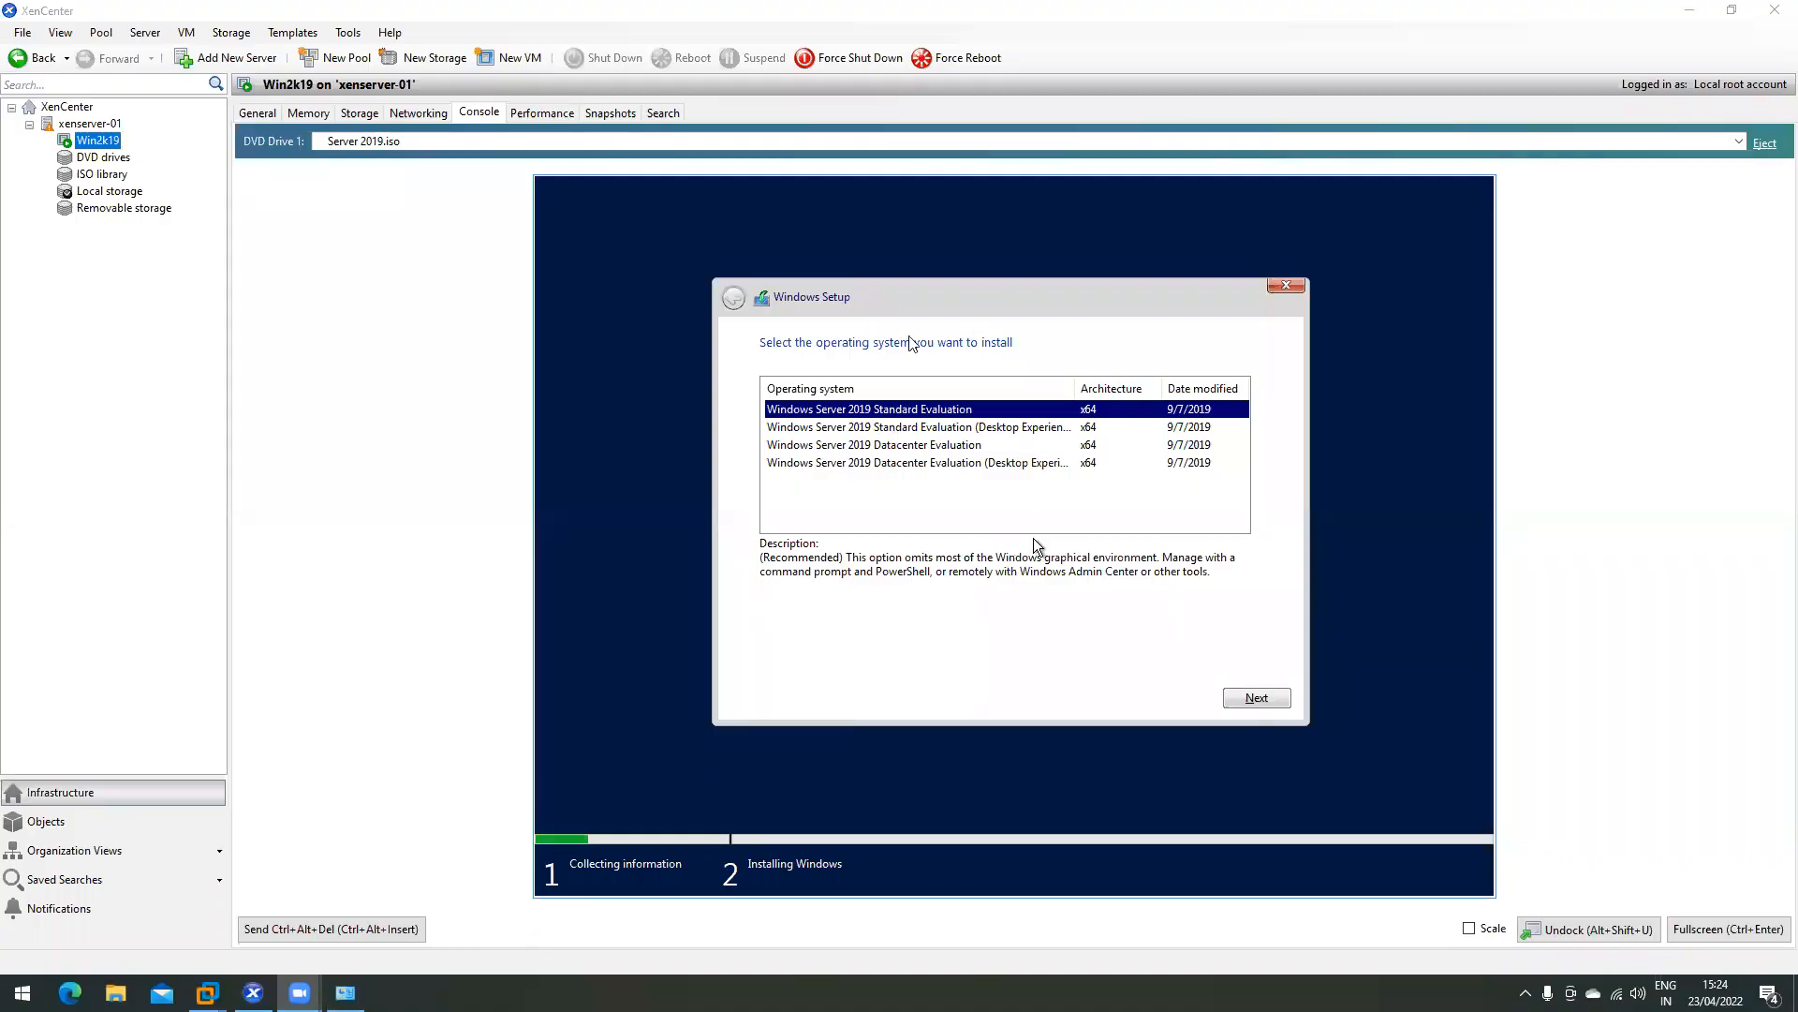
pyautogui.click(901, 428)
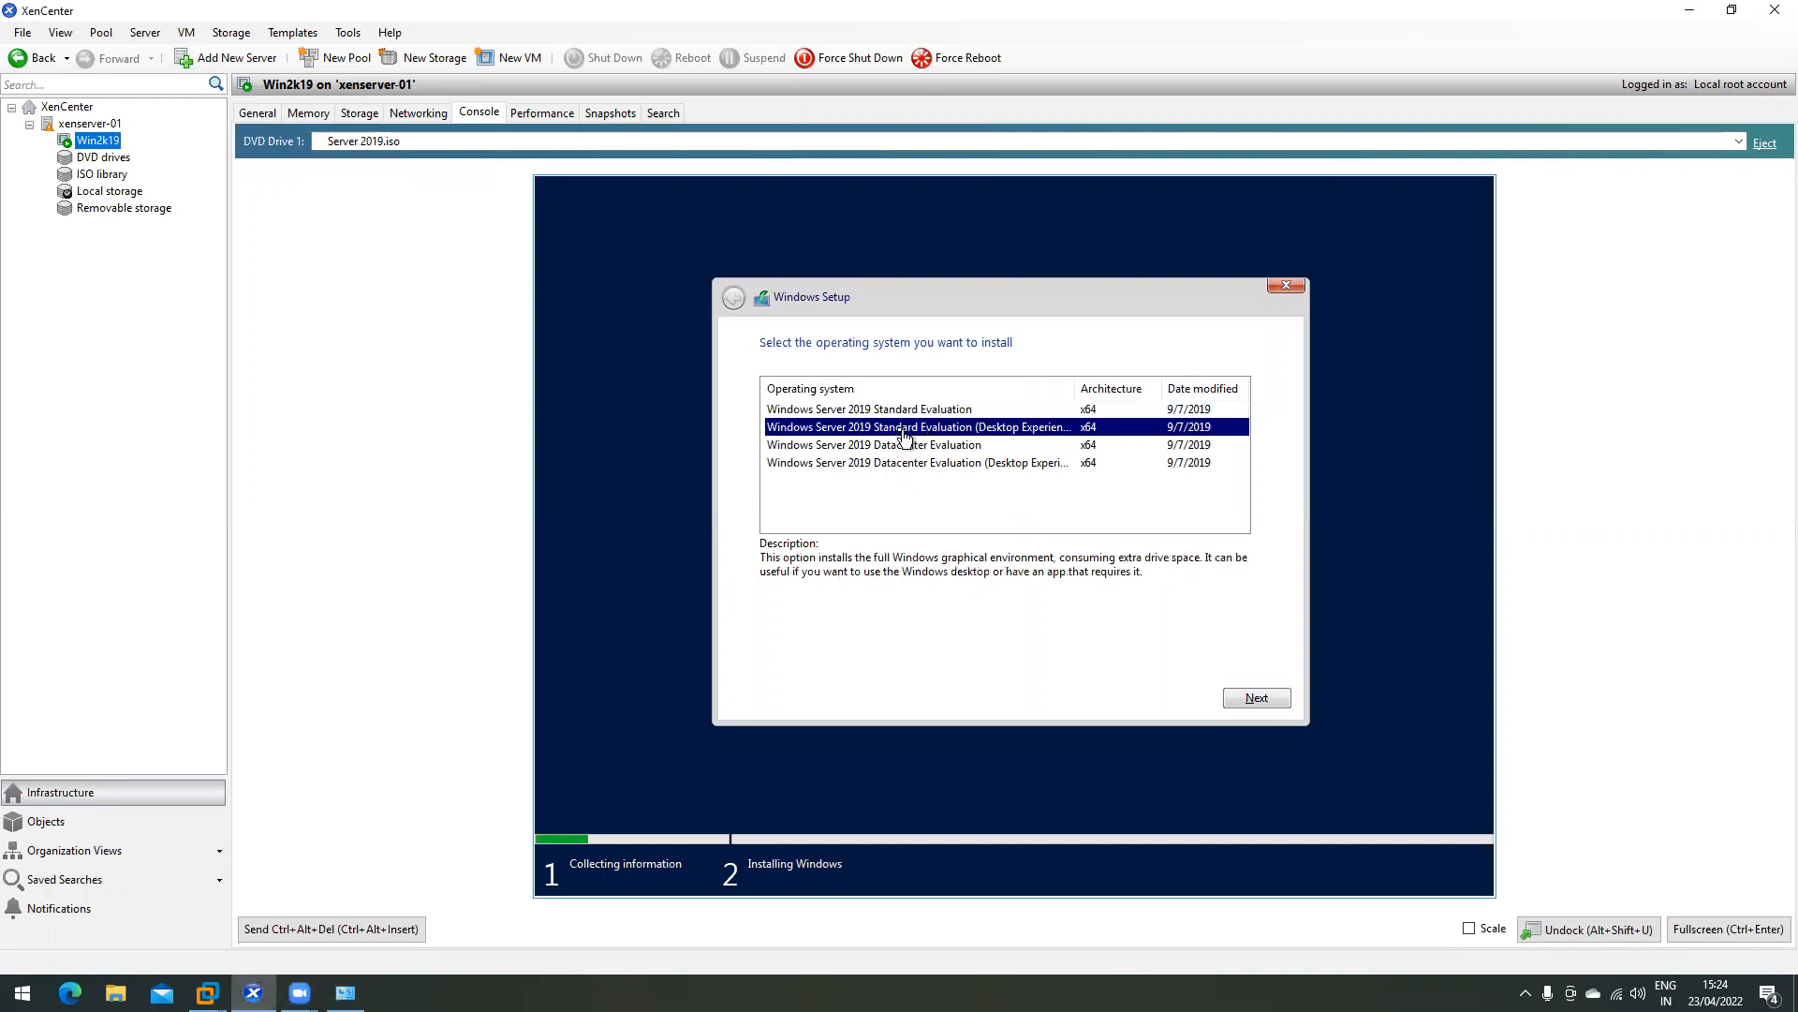
pyautogui.click(1267, 700)
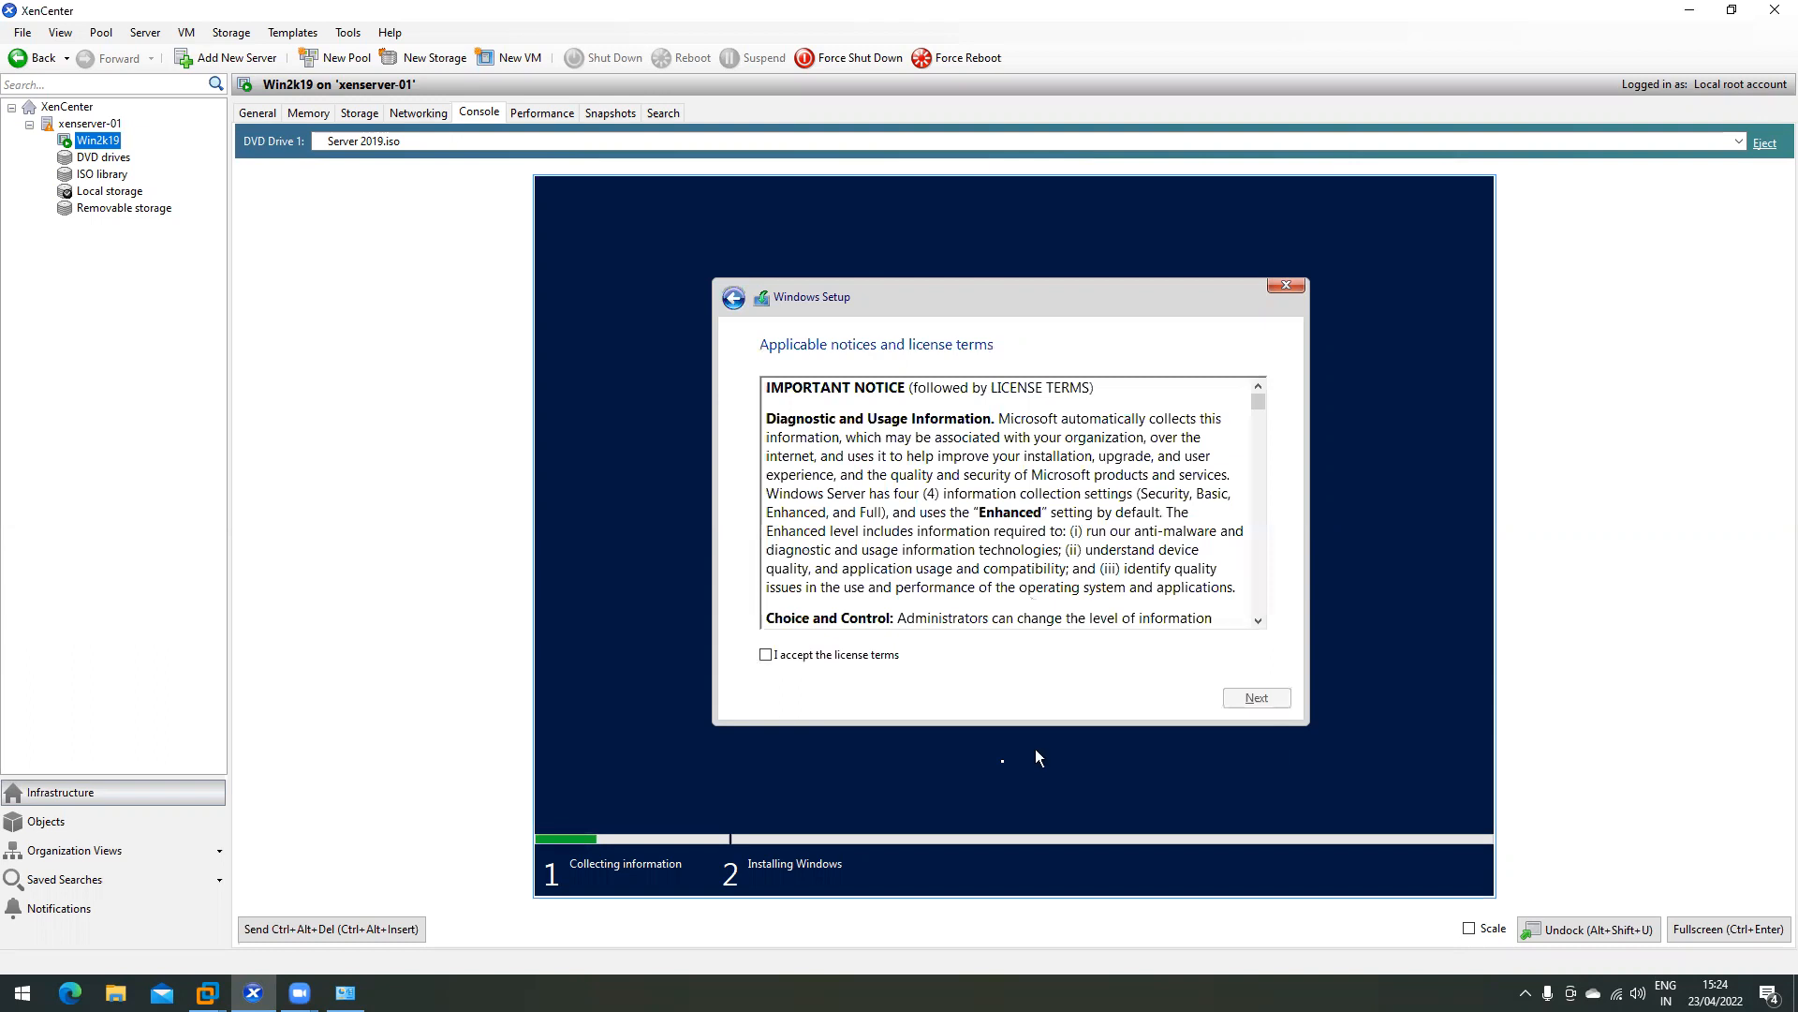
pyautogui.click(787, 656)
pyautogui.click(1257, 698)
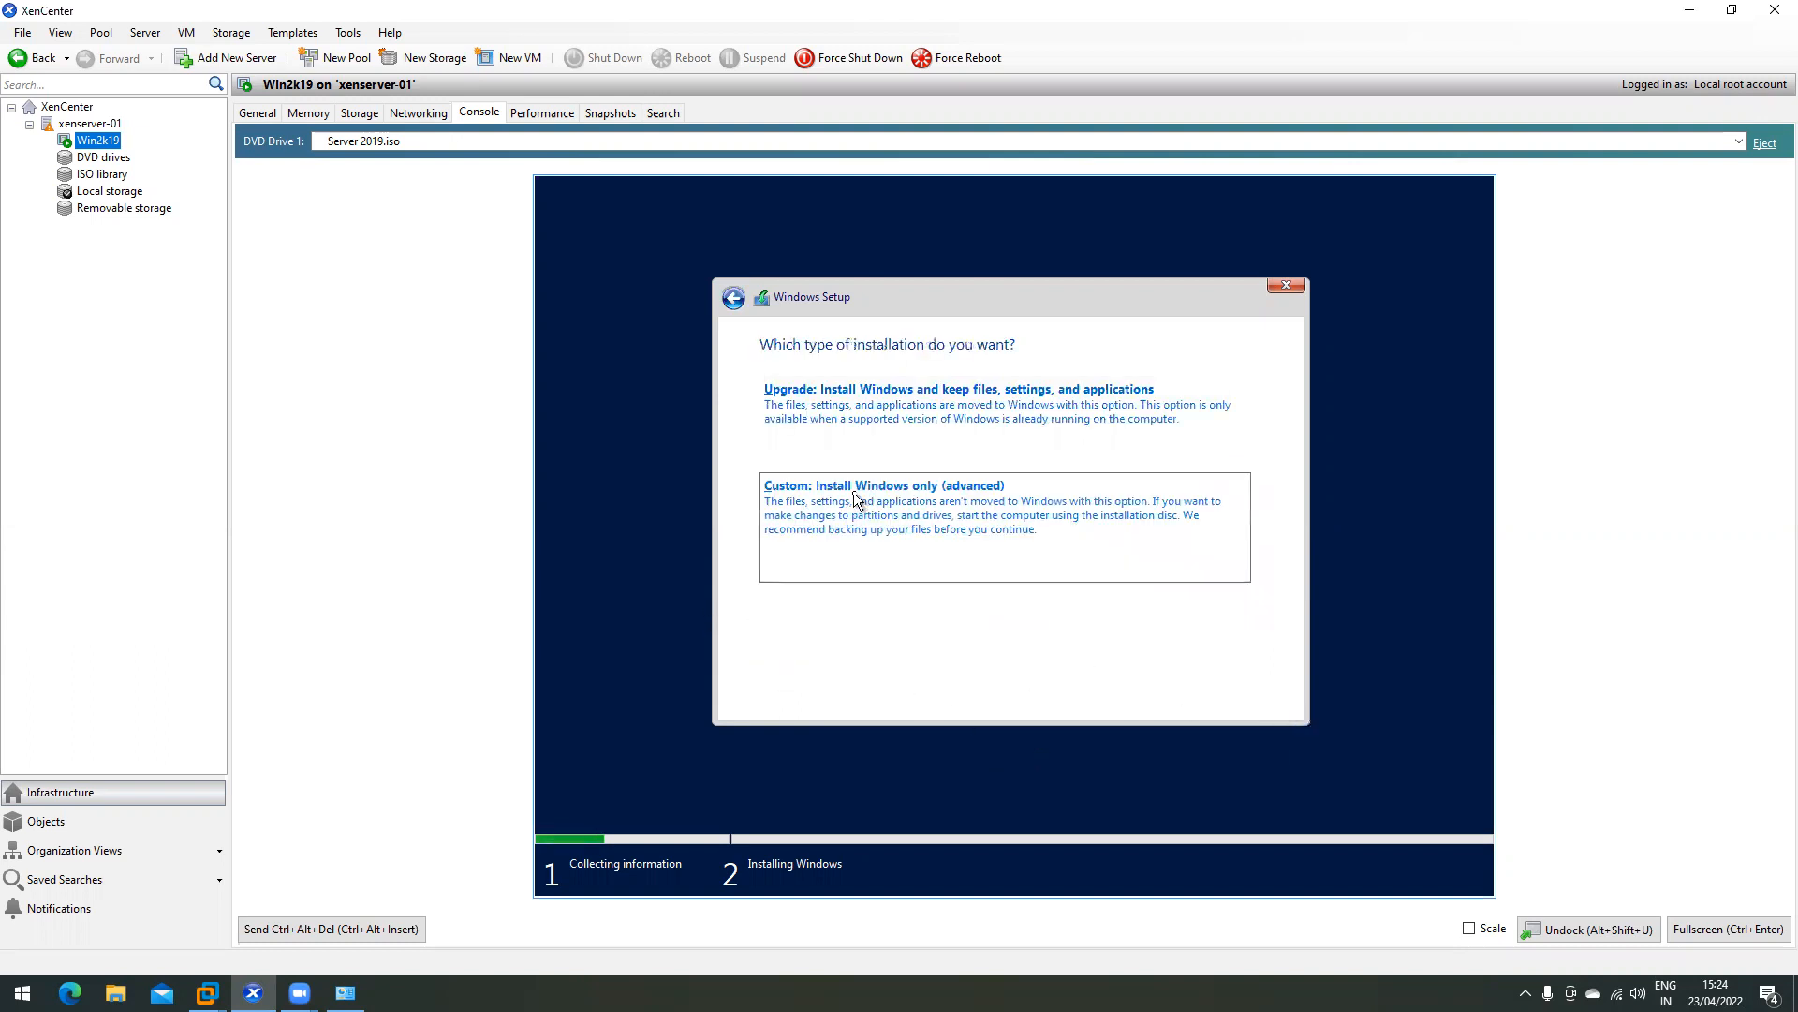
# - On the Win2k19 console, choose the custom Windows-only install and continue with the chosen drive
pyautogui.click(854, 494)
pyautogui.click(1253, 699)
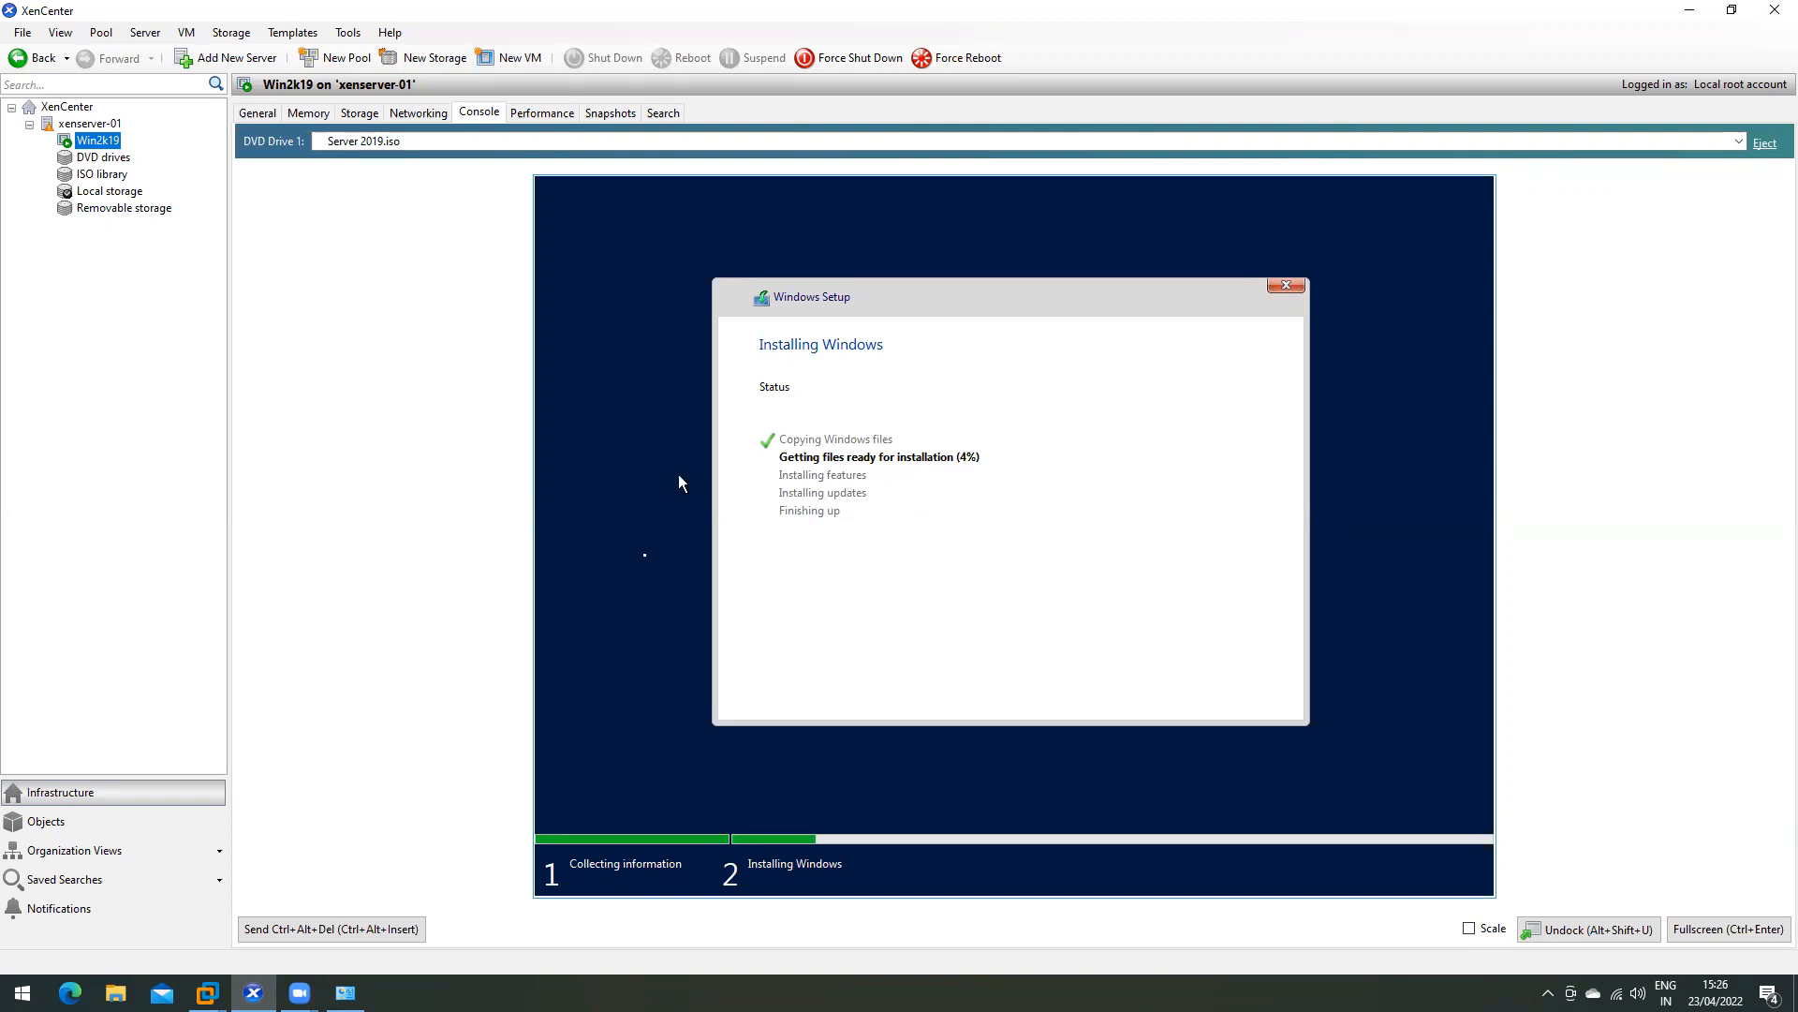
# - Bring the DDC's Citrix Studio to the front and open its Logging configuration log
pyautogui.moveTo(206, 992)
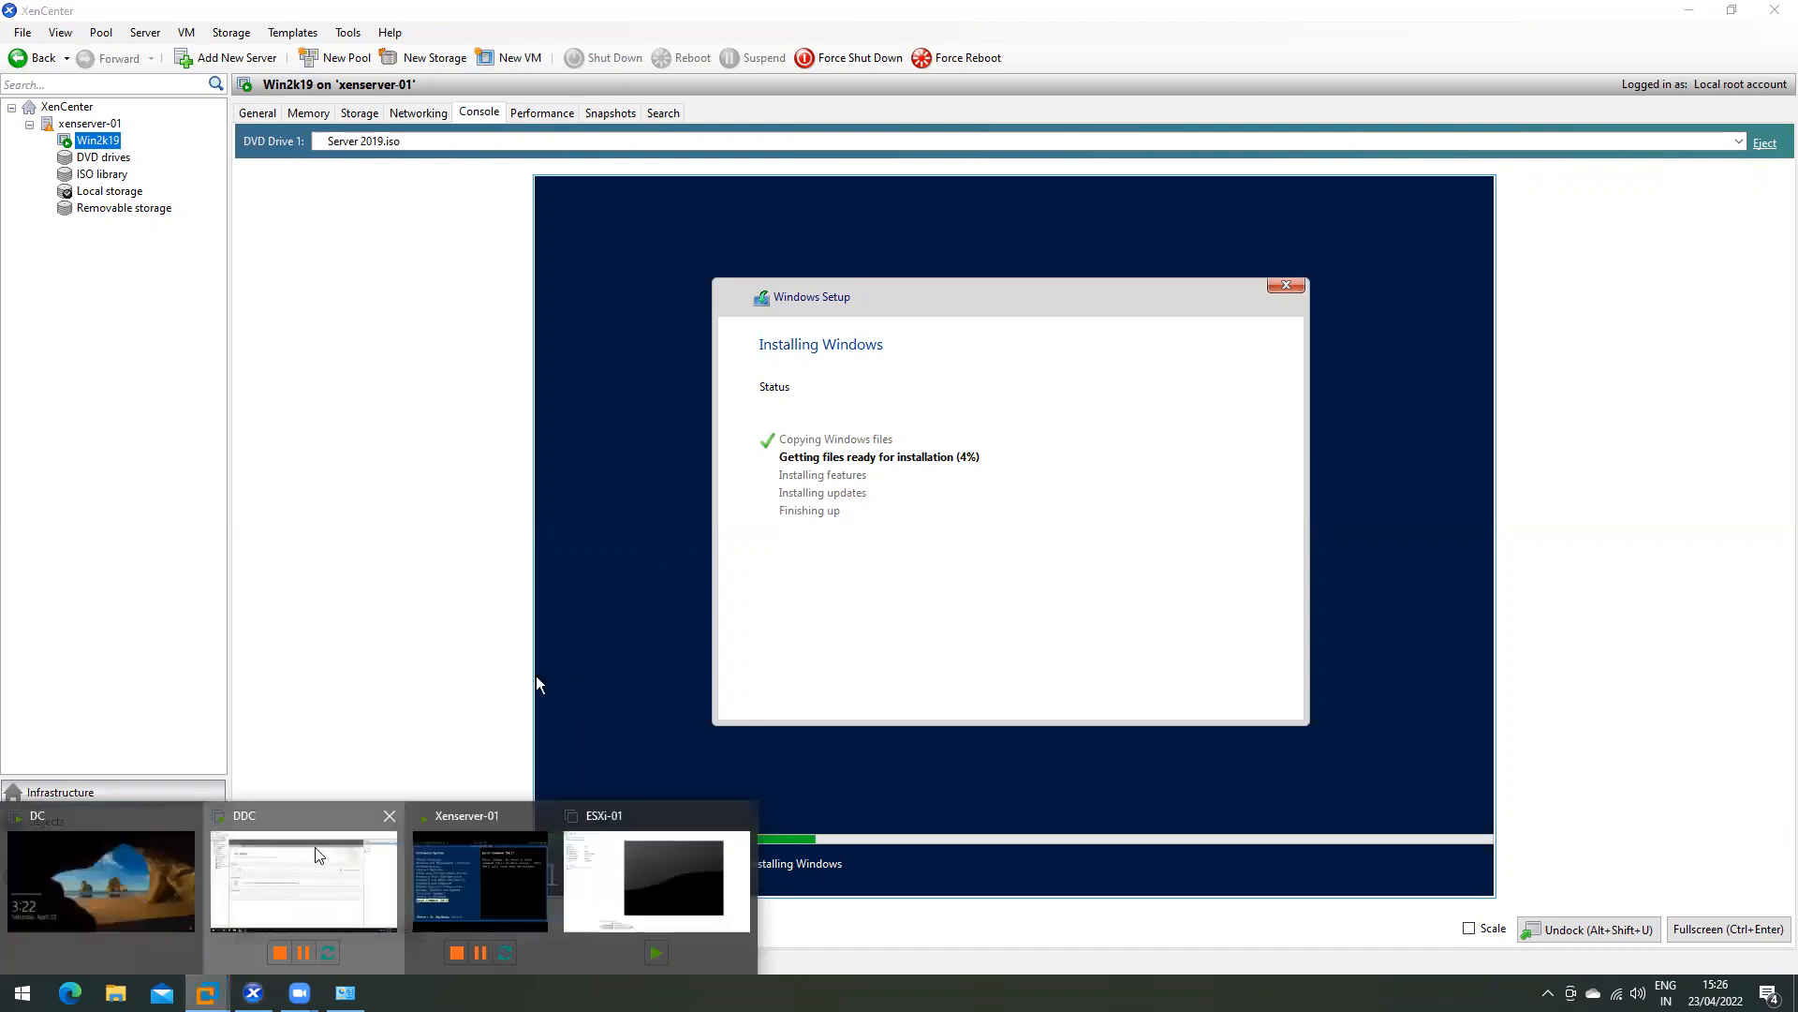
pyautogui.click(305, 881)
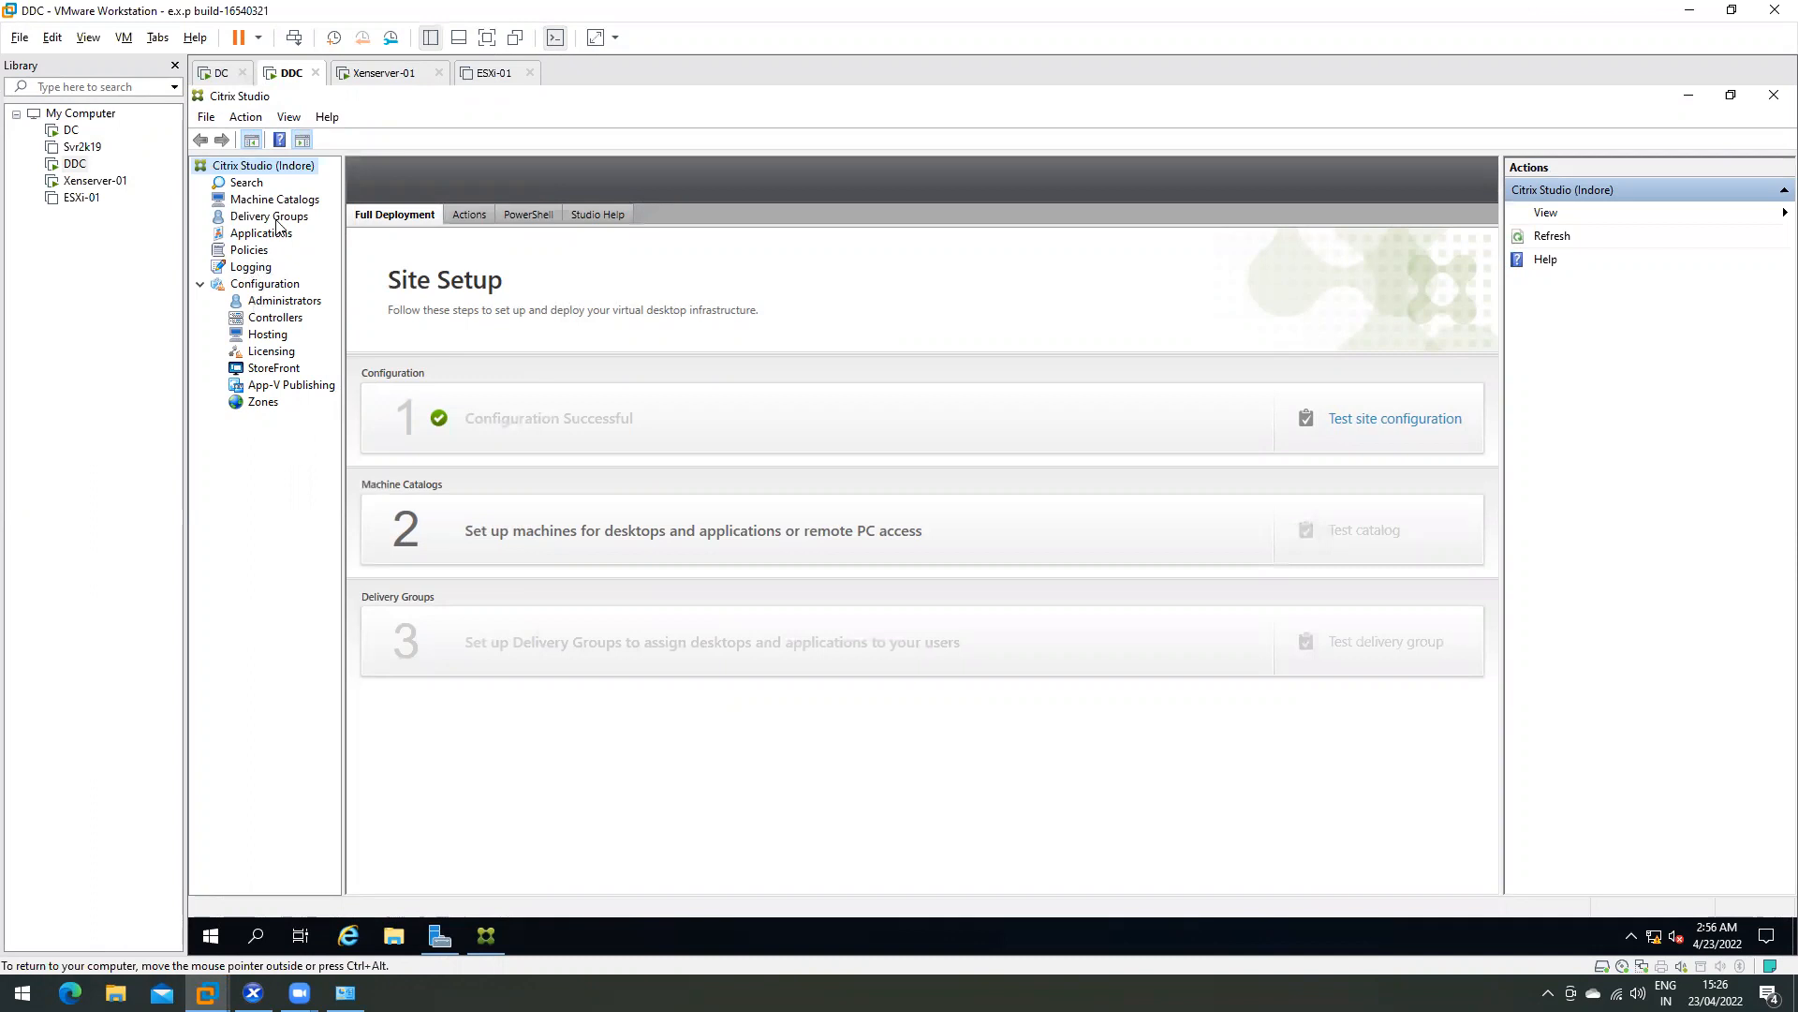
pyautogui.click(260, 268)
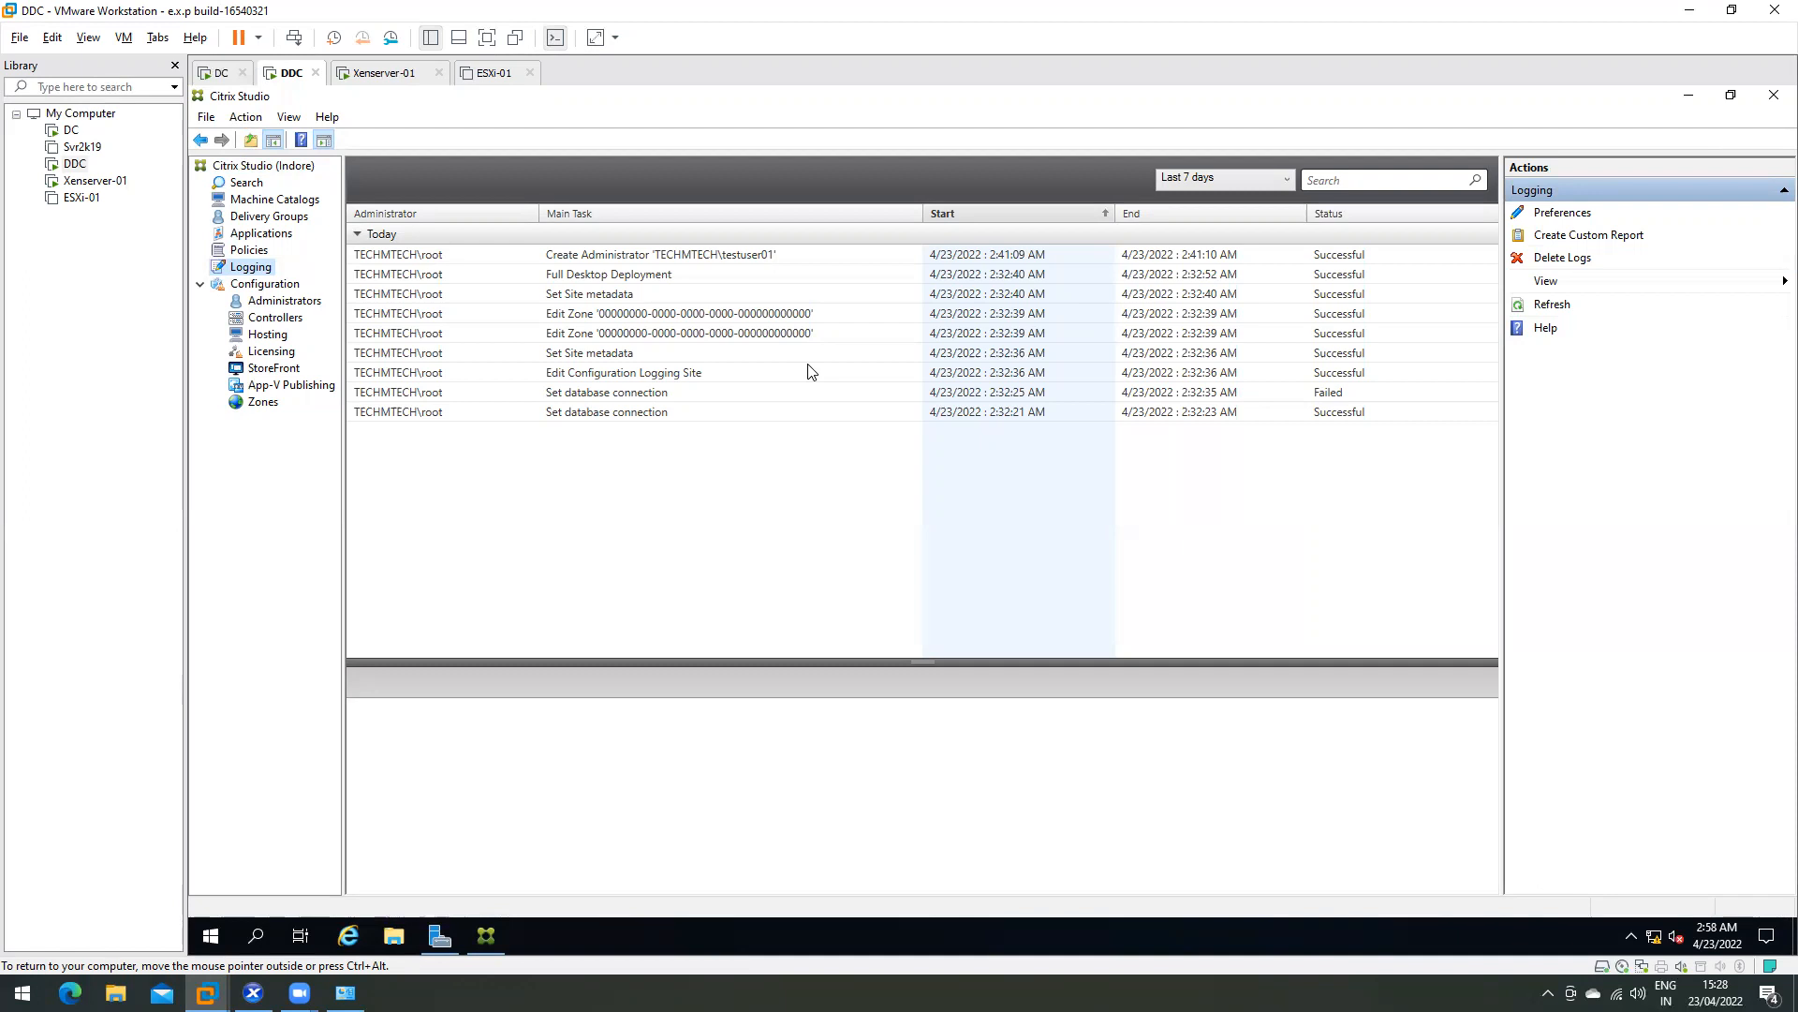
# - Launch cmd from the Run box and run 'net user <account> /domain' for the logged-in account
pyautogui.press('super+r')
pyautogui.write('cmd')
pyautogui.press('Return')
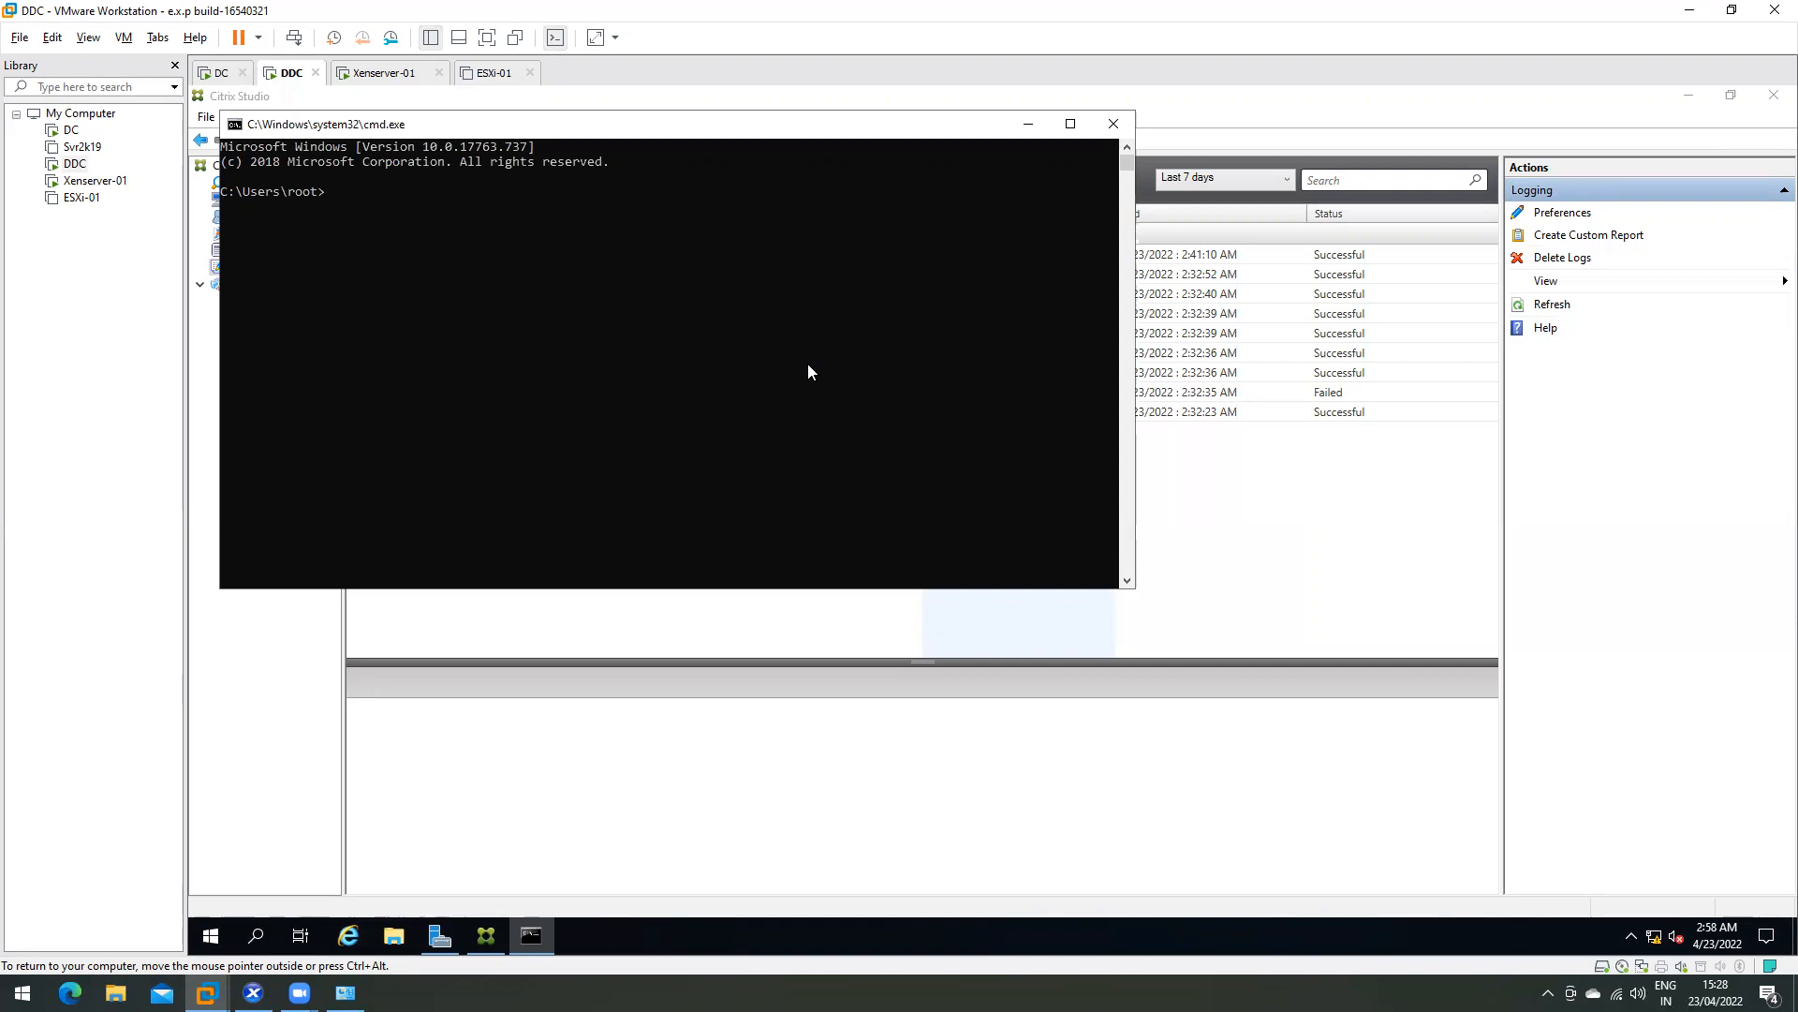
pyautogui.write('net user')
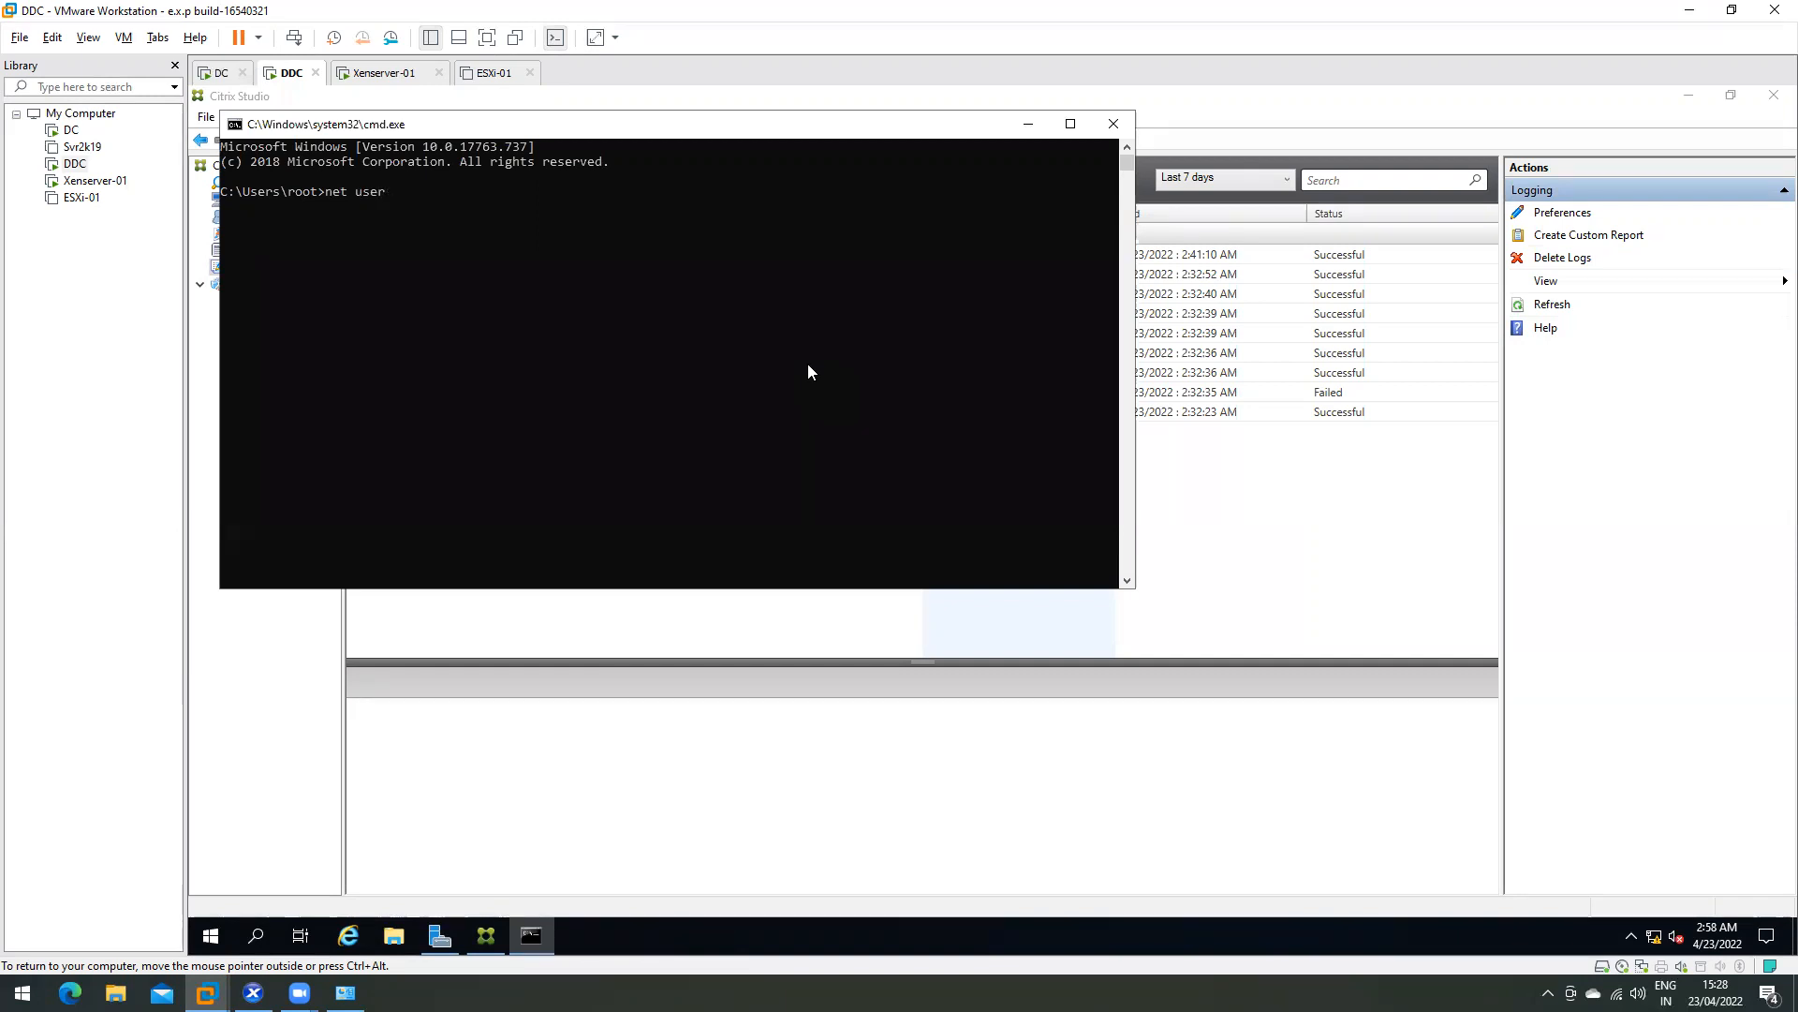
pyautogui.write(' root /domain')
pyautogui.press('Return')
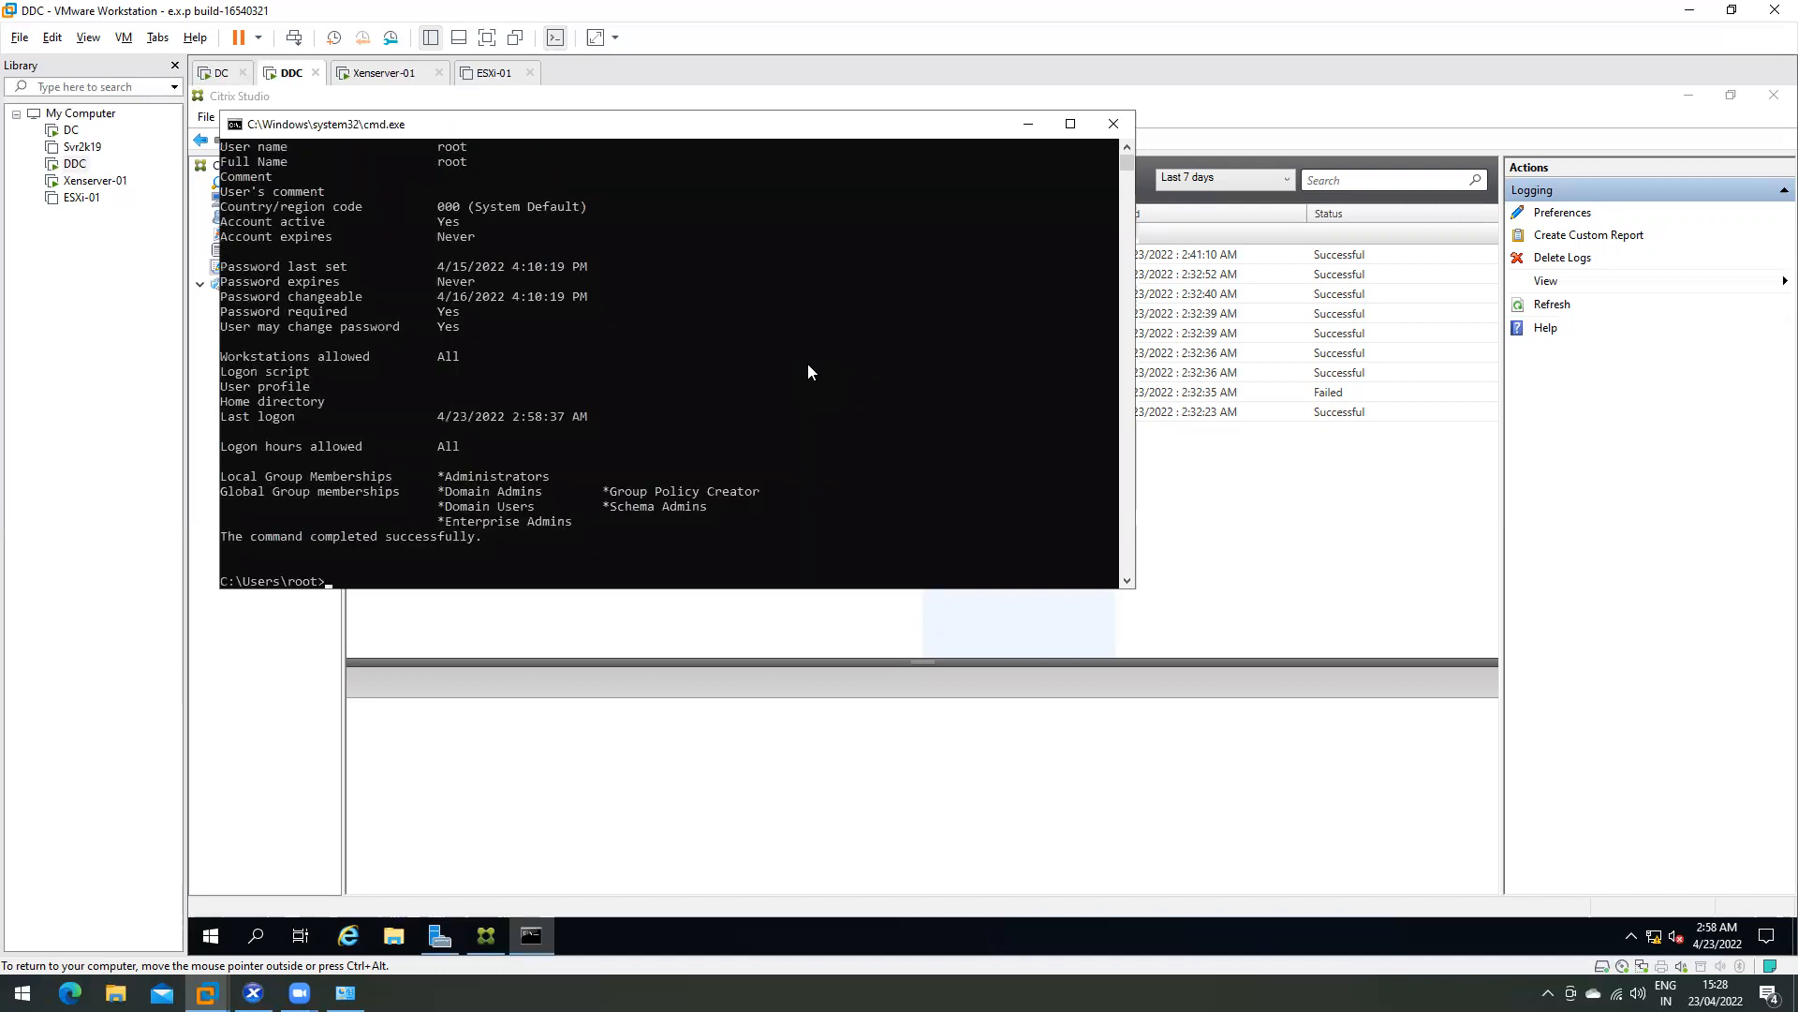
# - Maximize the Command Prompt and highlight the user name, account-active and password fields
pyautogui.click(1071, 124)
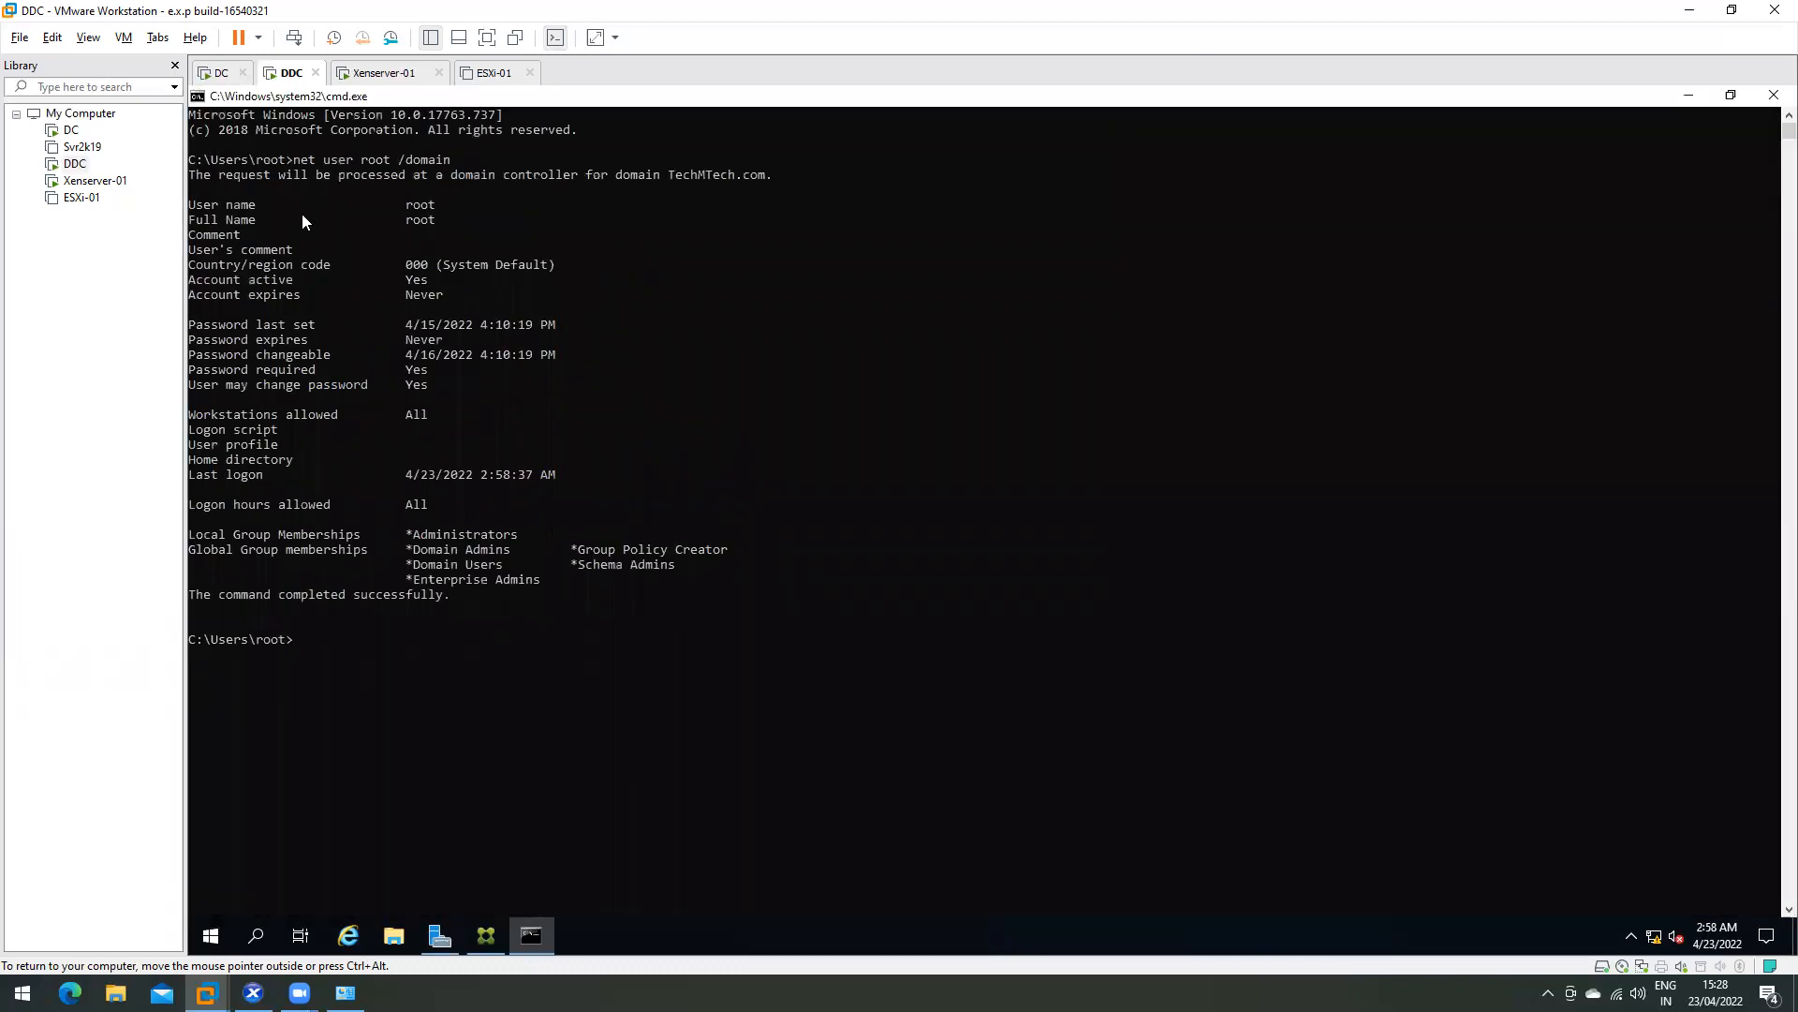
pyautogui.doubleClick(422, 204)
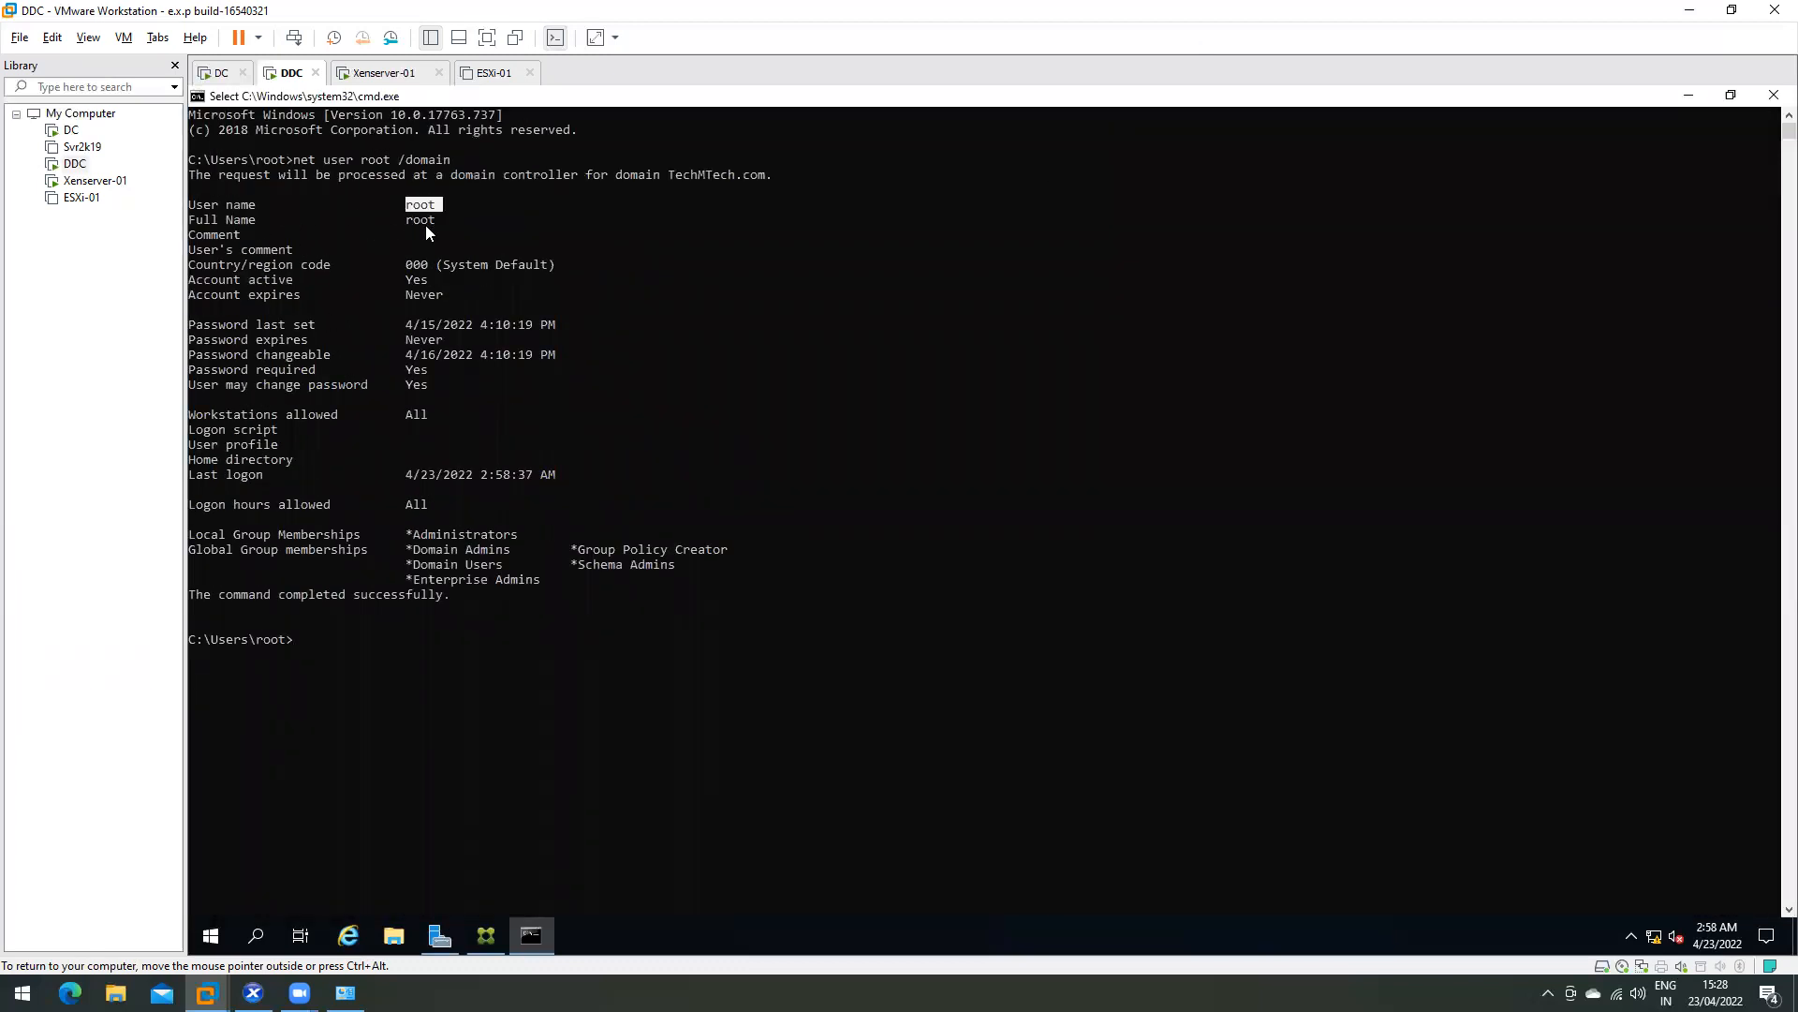
pyautogui.doubleClick(253, 283)
pyautogui.click(416, 279)
pyautogui.doubleClick(251, 326)
pyautogui.doubleClick(436, 324)
pyautogui.doubleClick(251, 341)
pyautogui.doubleClick(440, 340)
pyautogui.doubleClick(285, 354)
pyautogui.doubleClick(444, 354)
pyautogui.doubleClick(285, 384)
pyautogui.click(417, 369)
# - Highlight the last logon, Administrators, Domain Admins and Enterprise Admins memberships, then the full output
pyautogui.moveTo(404, 476); pyautogui.dragTo(579, 475)
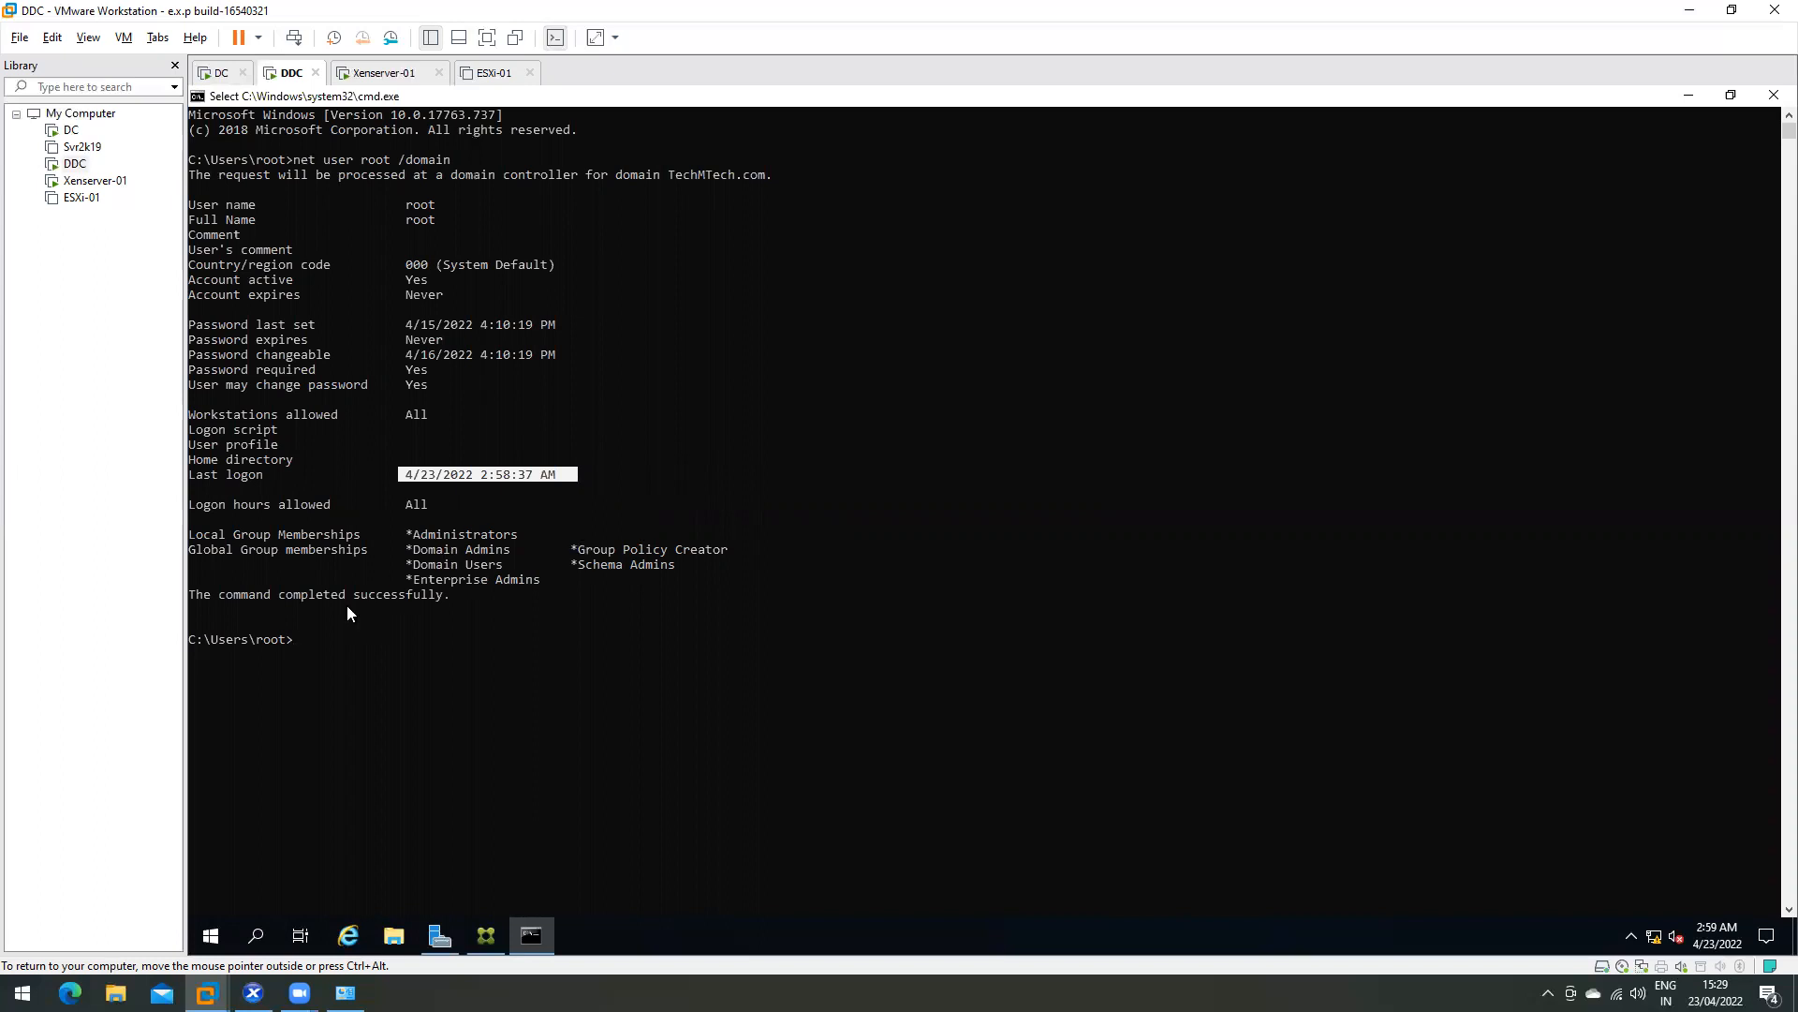
pyautogui.moveTo(521, 532)
pyautogui.mouseDown()
pyautogui.moveTo(406, 535)
pyautogui.moveTo(495, 543)
pyautogui.mouseUp()
pyautogui.doubleClick(491, 536)
pyautogui.doubleClick(472, 552)
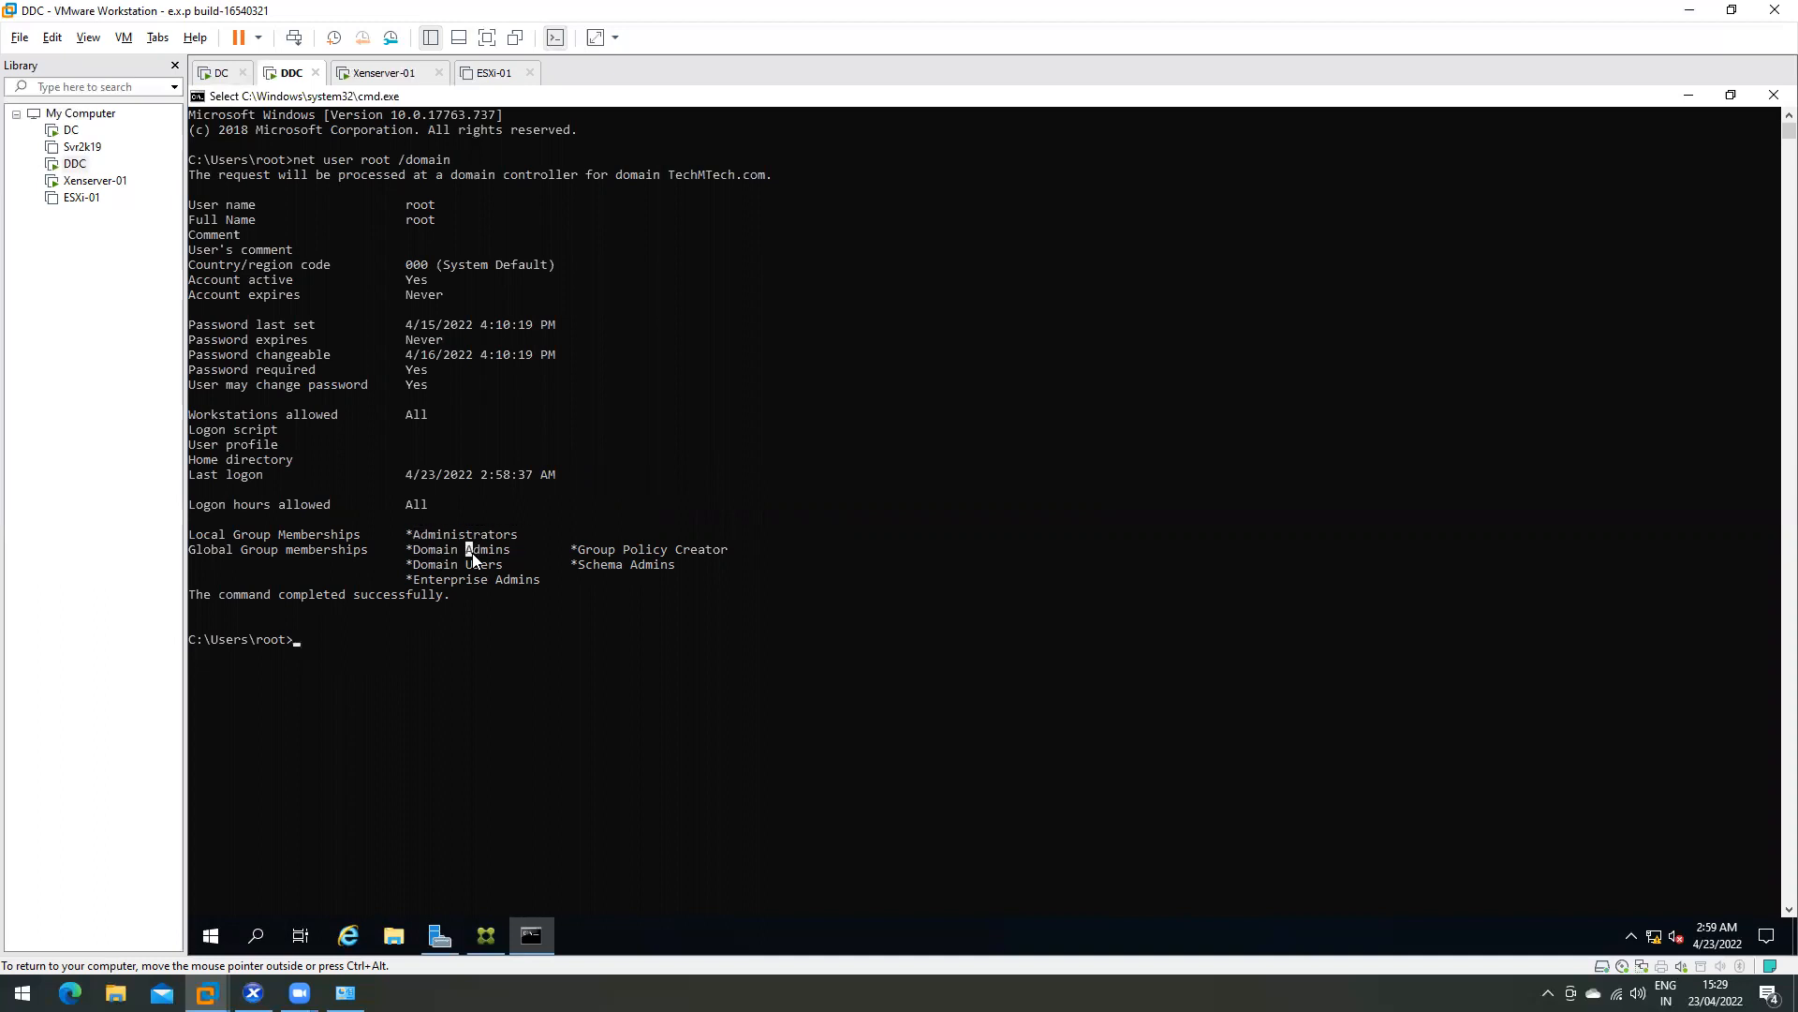
pyautogui.doubleClick(456, 582)
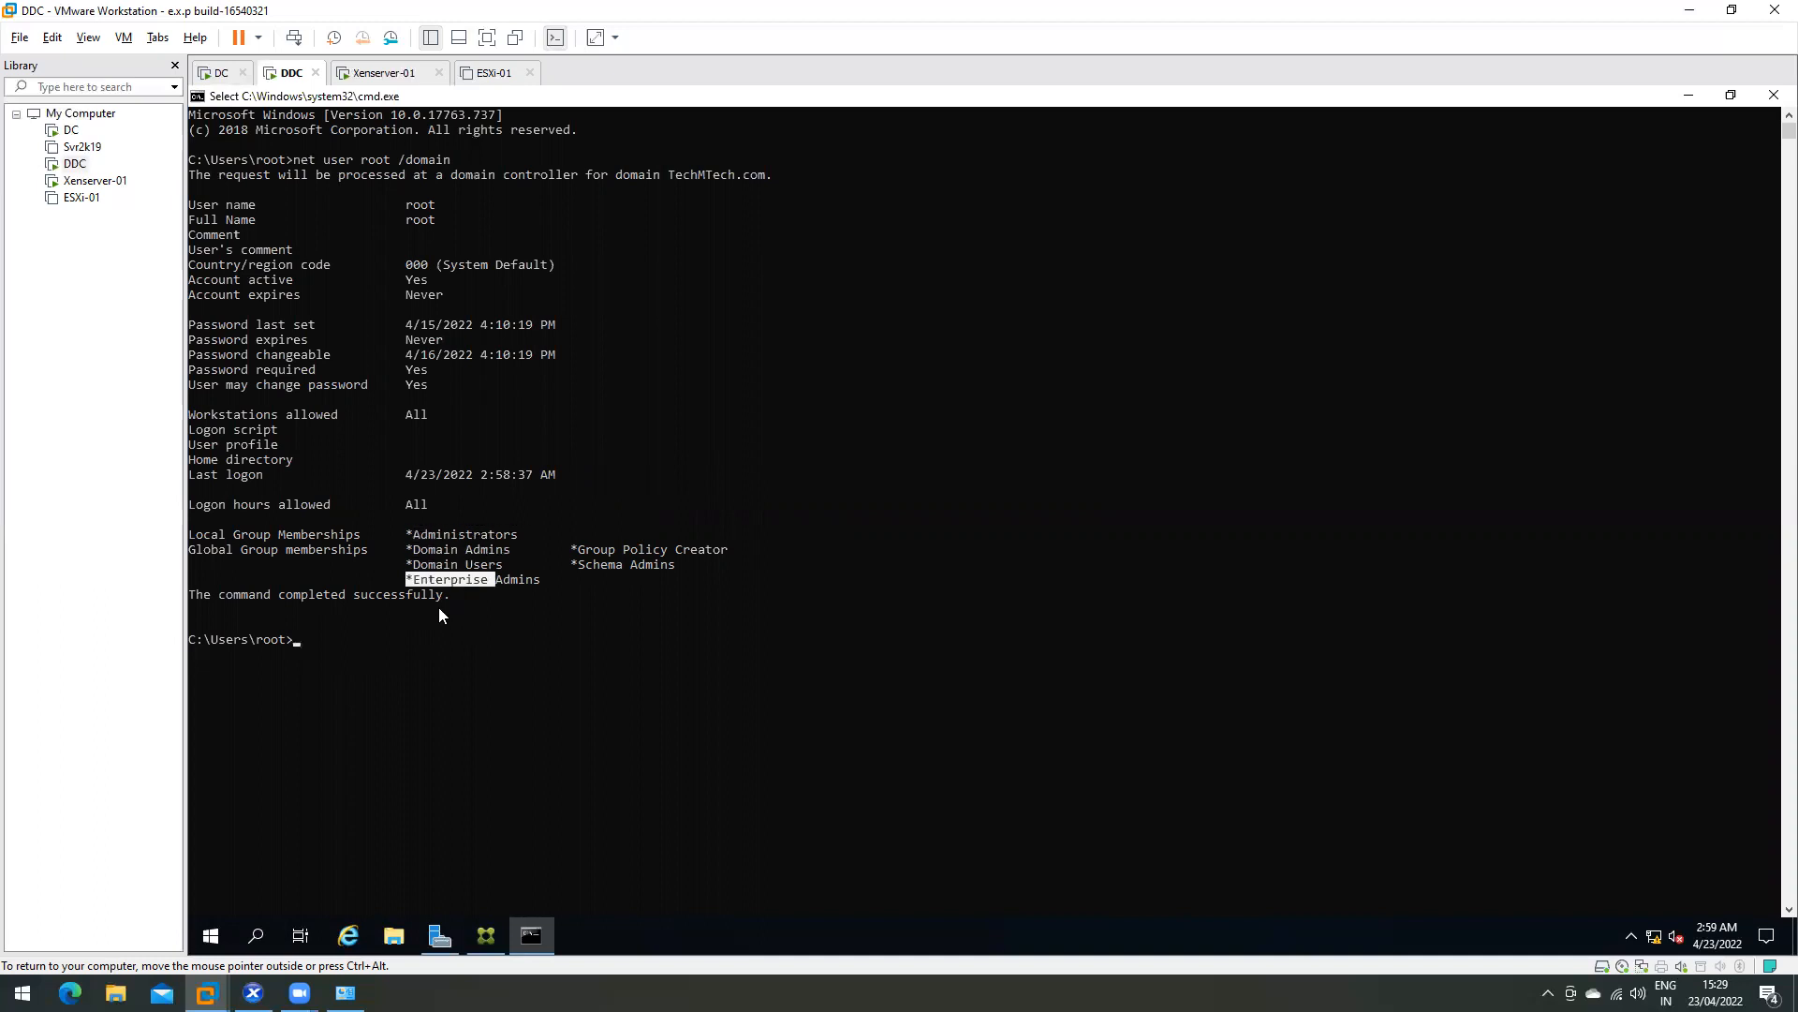
pyautogui.click(461, 295)
pyautogui.click(378, 160)
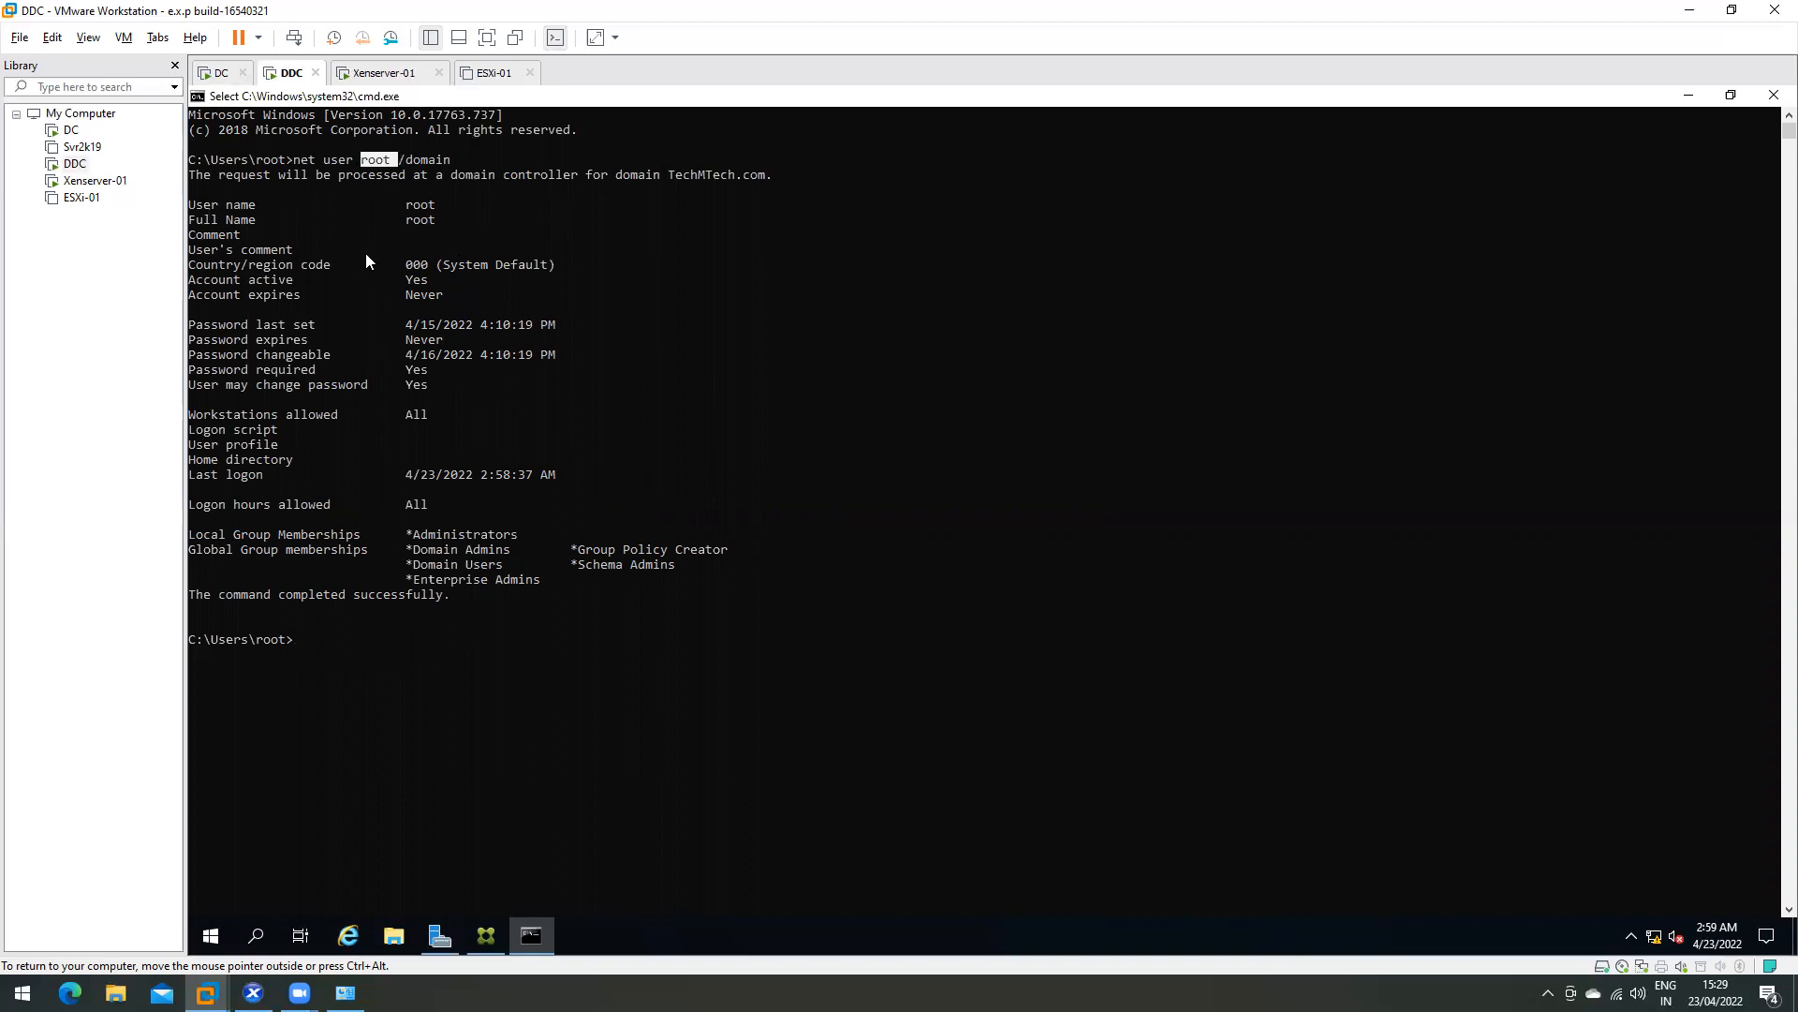
pyautogui.moveTo(386, 212); pyautogui.dragTo(571, 669)
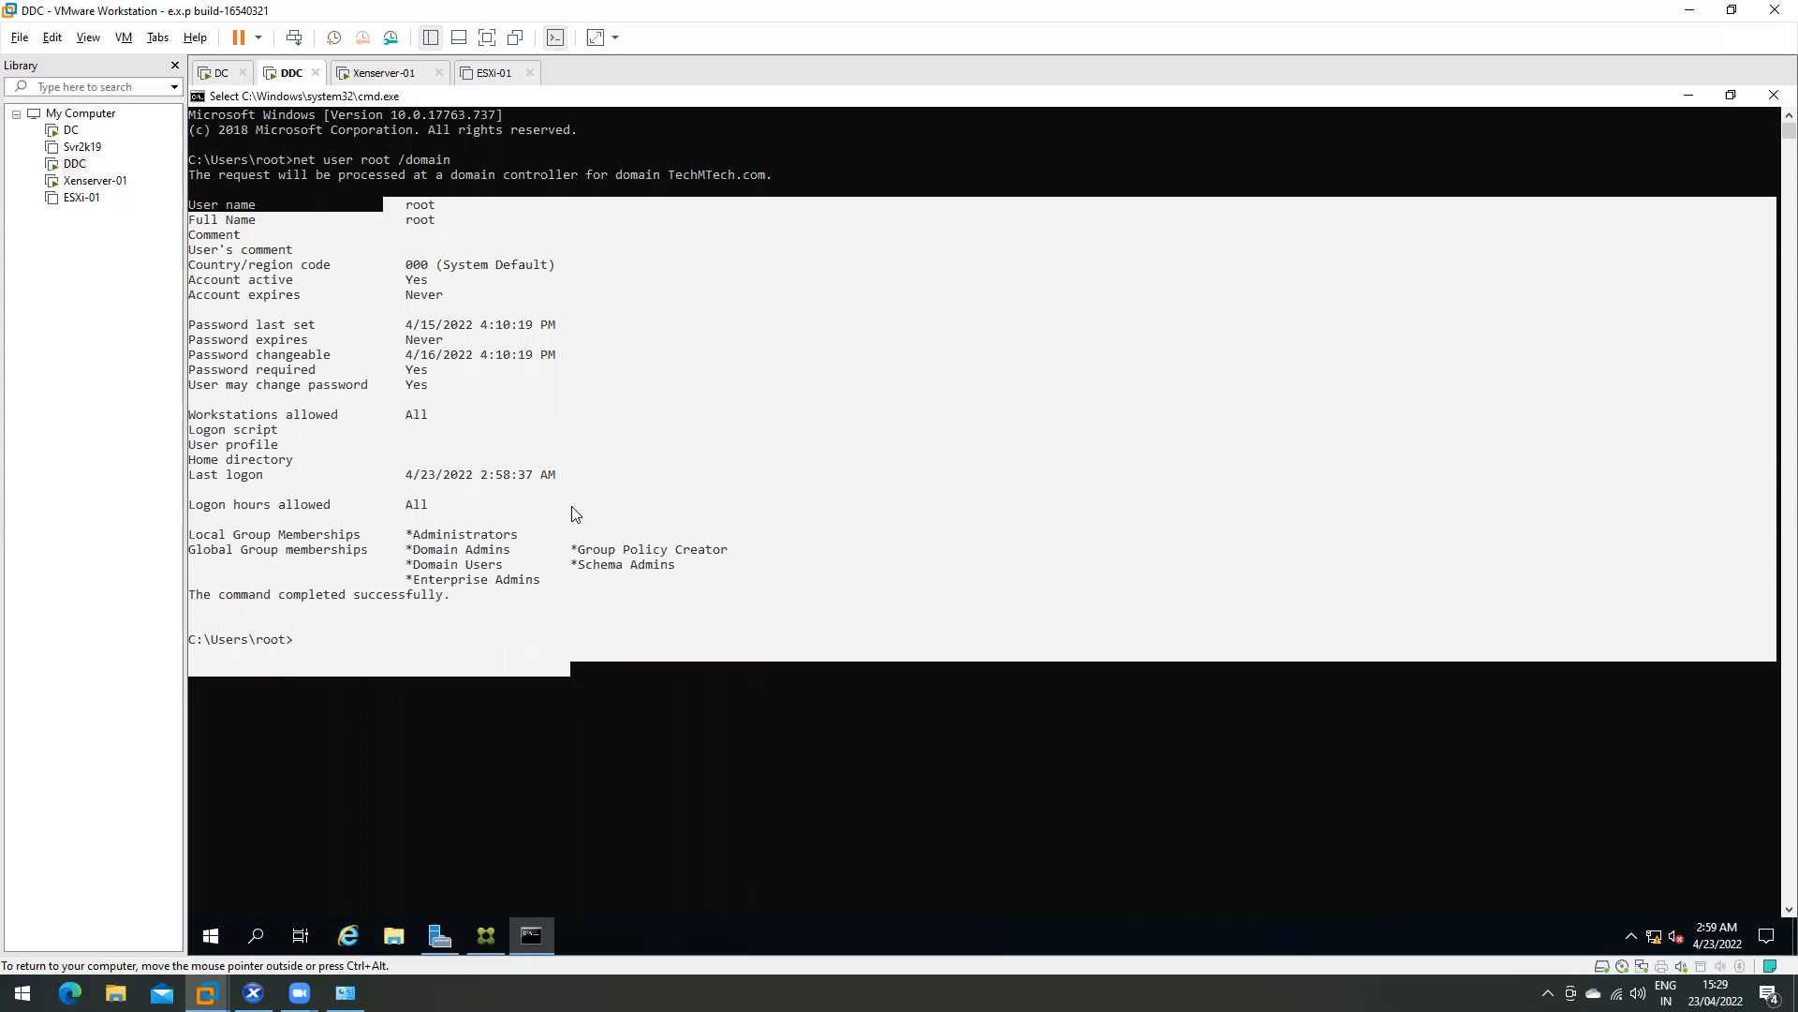
pyautogui.click(566, 653)
pyautogui.moveTo(396, 205); pyautogui.dragTo(735, 652)
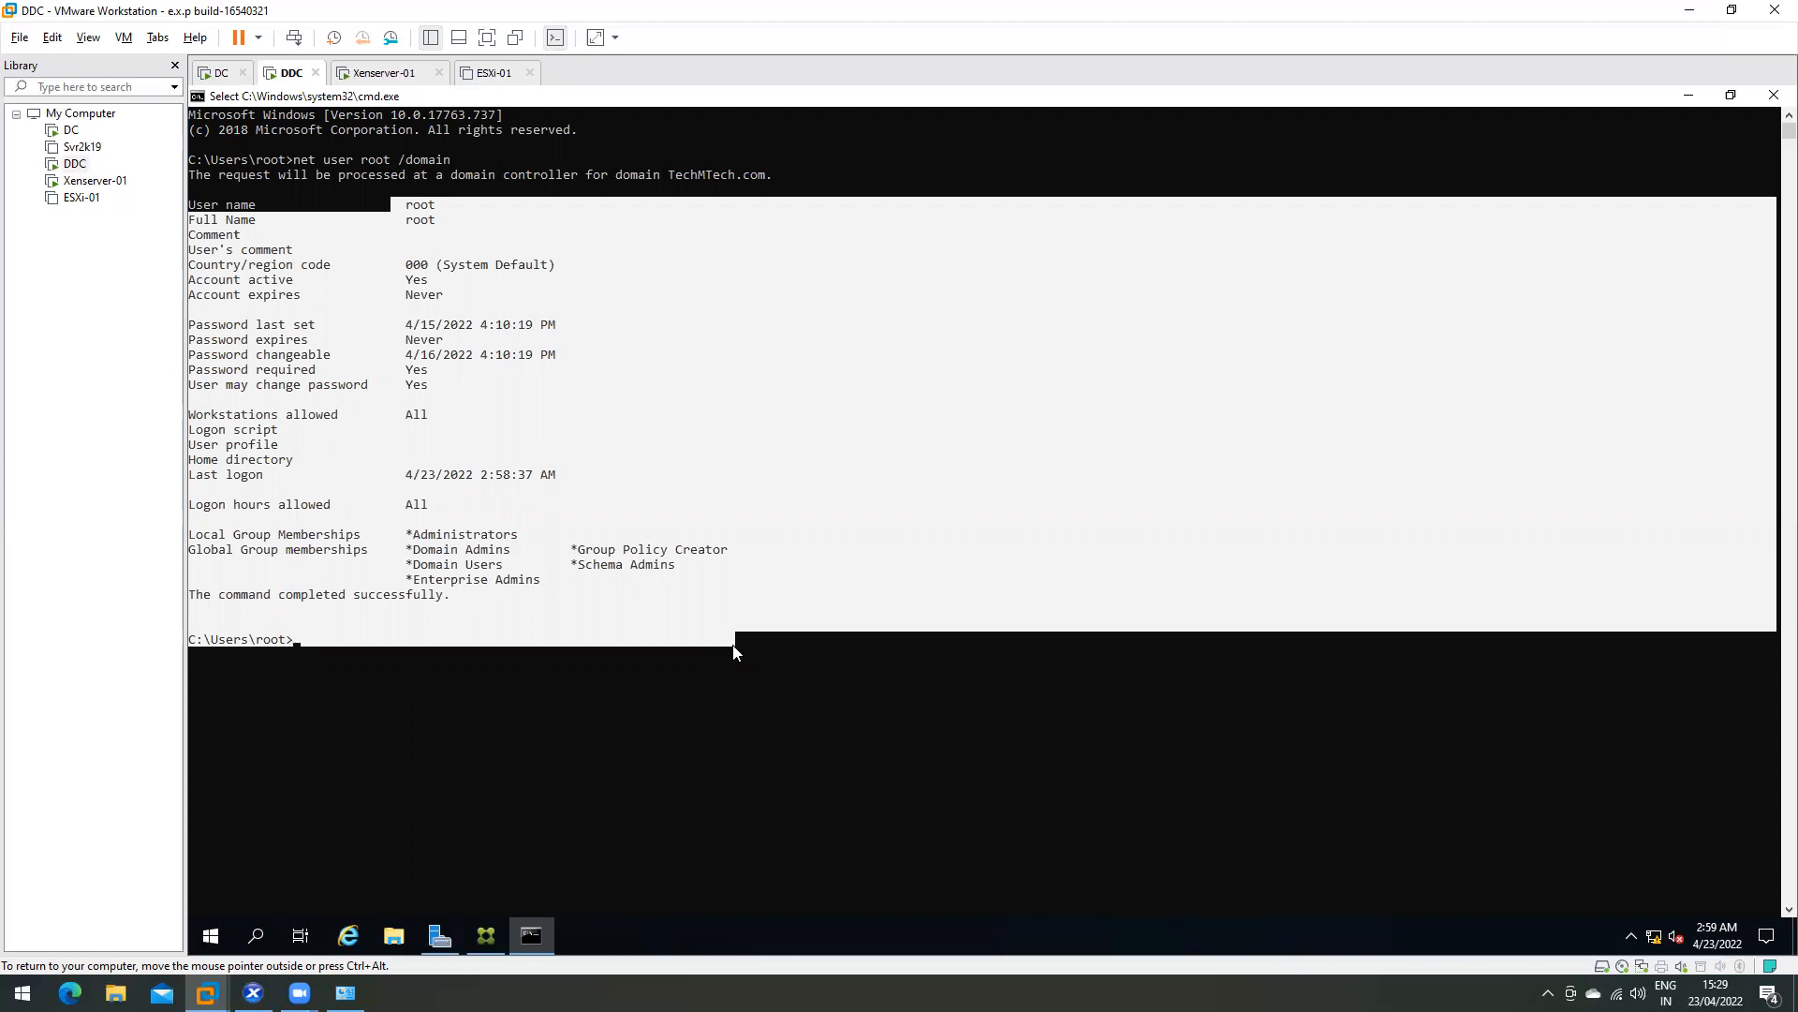
# - Close the Command Prompt and view Configuration > Controllers in Citrix Studio
pyautogui.click(1771, 98)
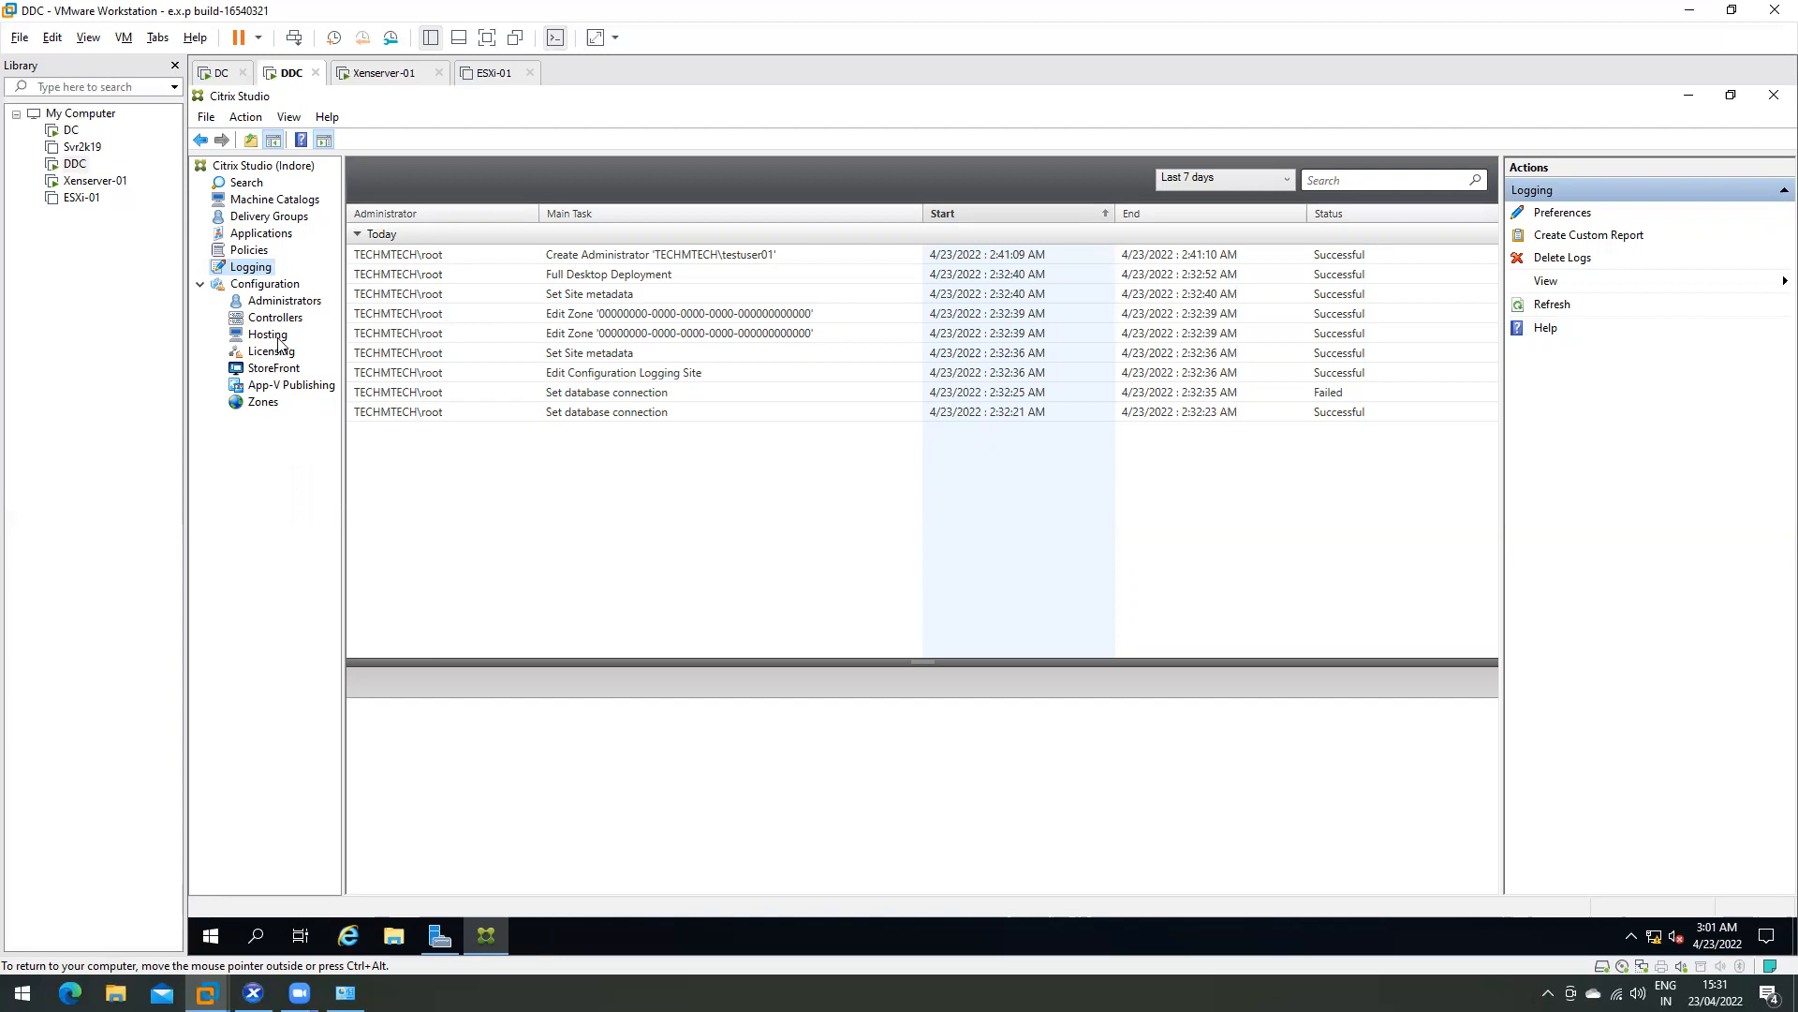
pyautogui.click(264, 284)
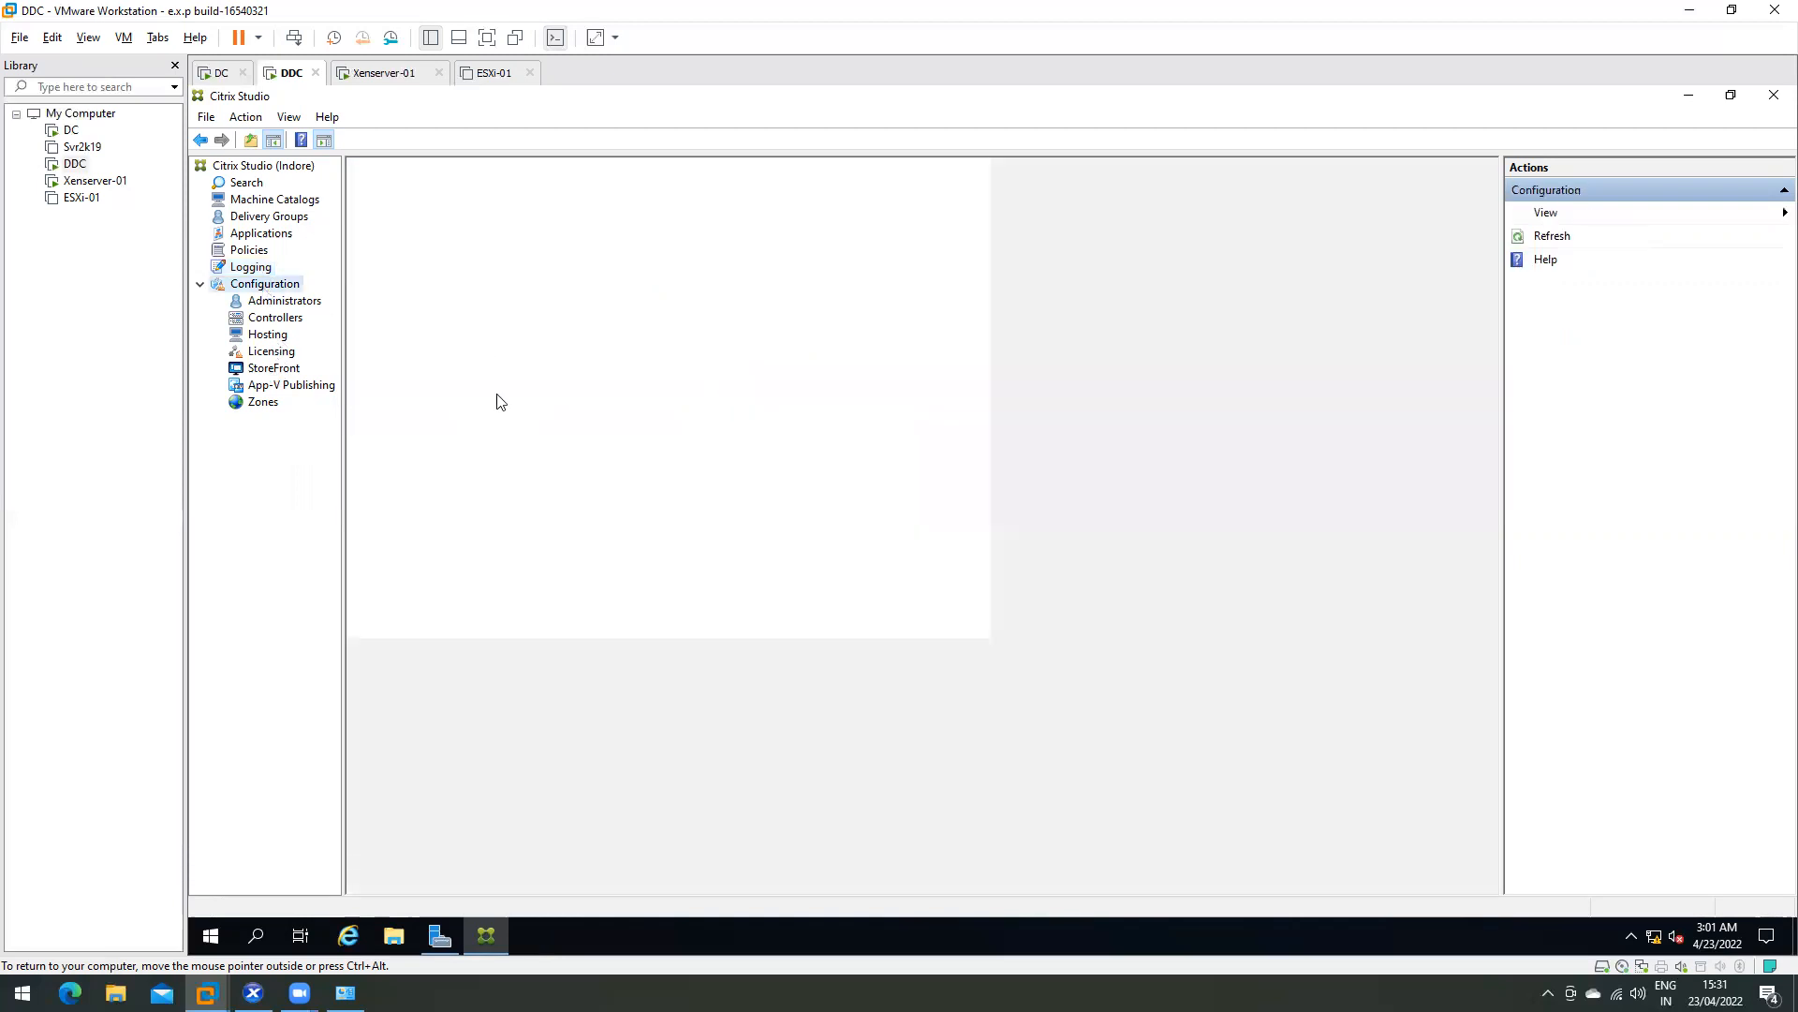
pyautogui.click(275, 319)
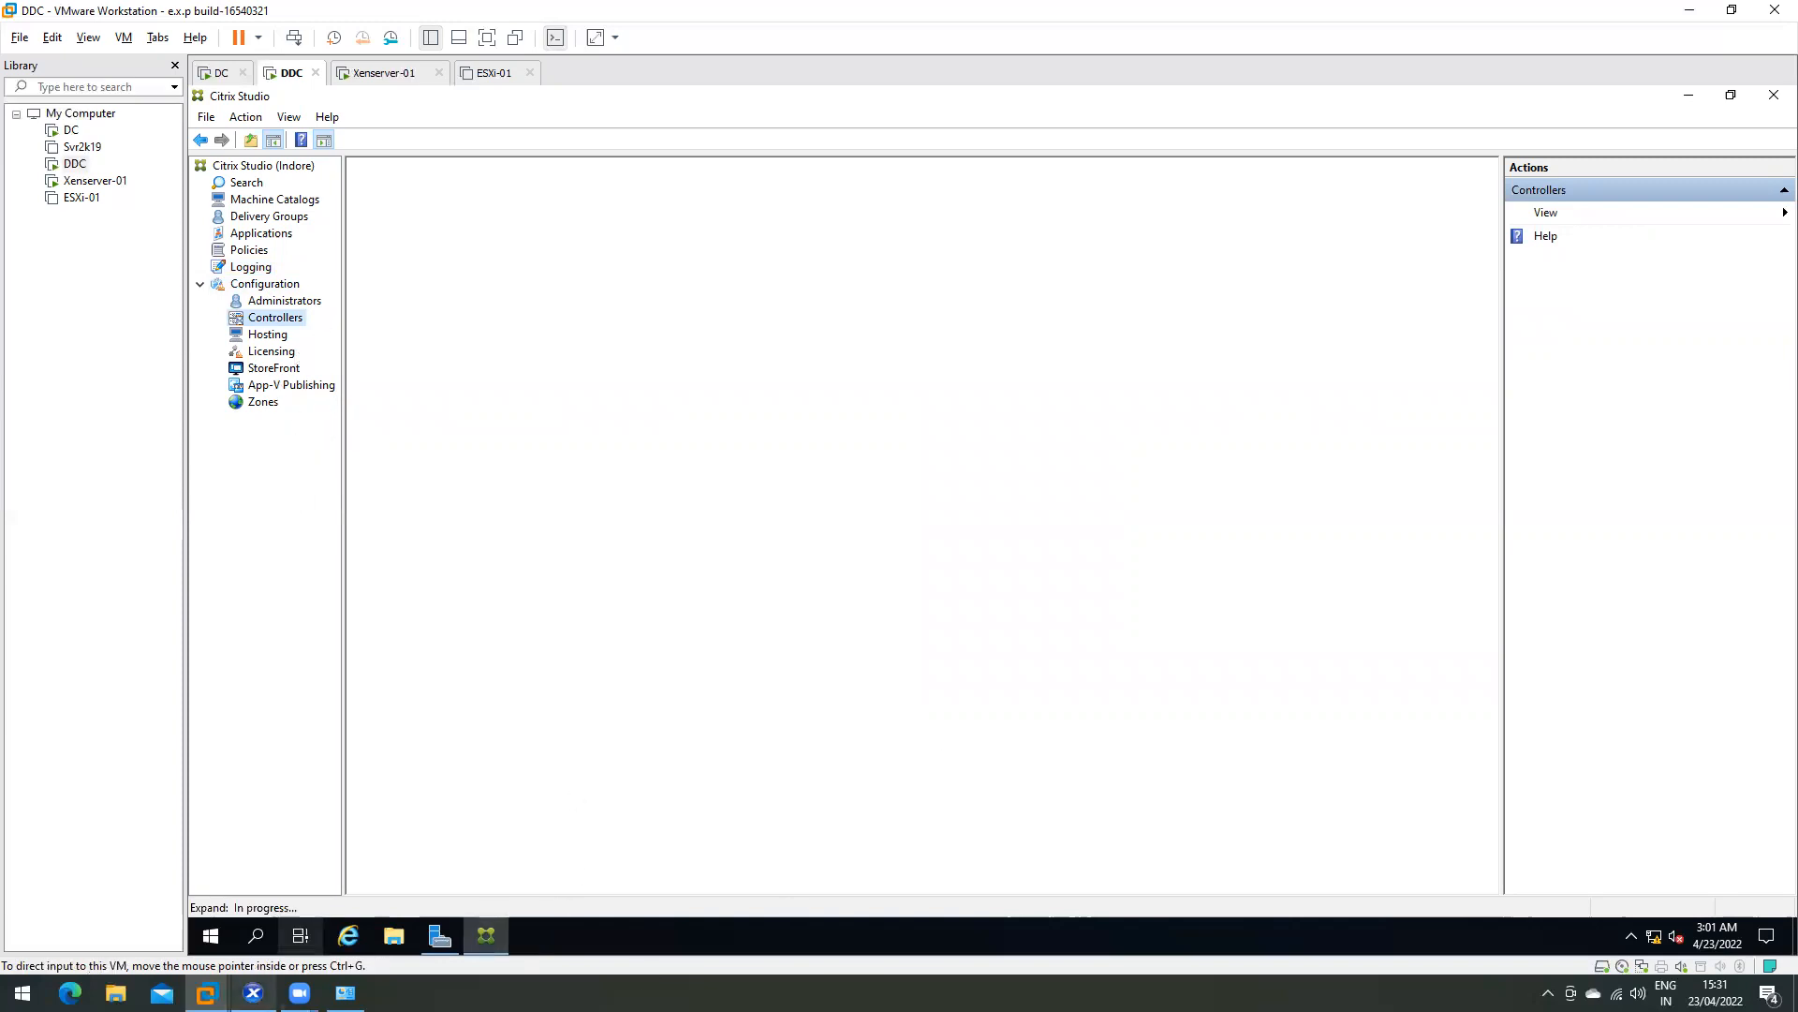
# - Check the Windows Server install progress in XenCenter, return to Studio, then open File Explorer
pyautogui.click(253, 992)
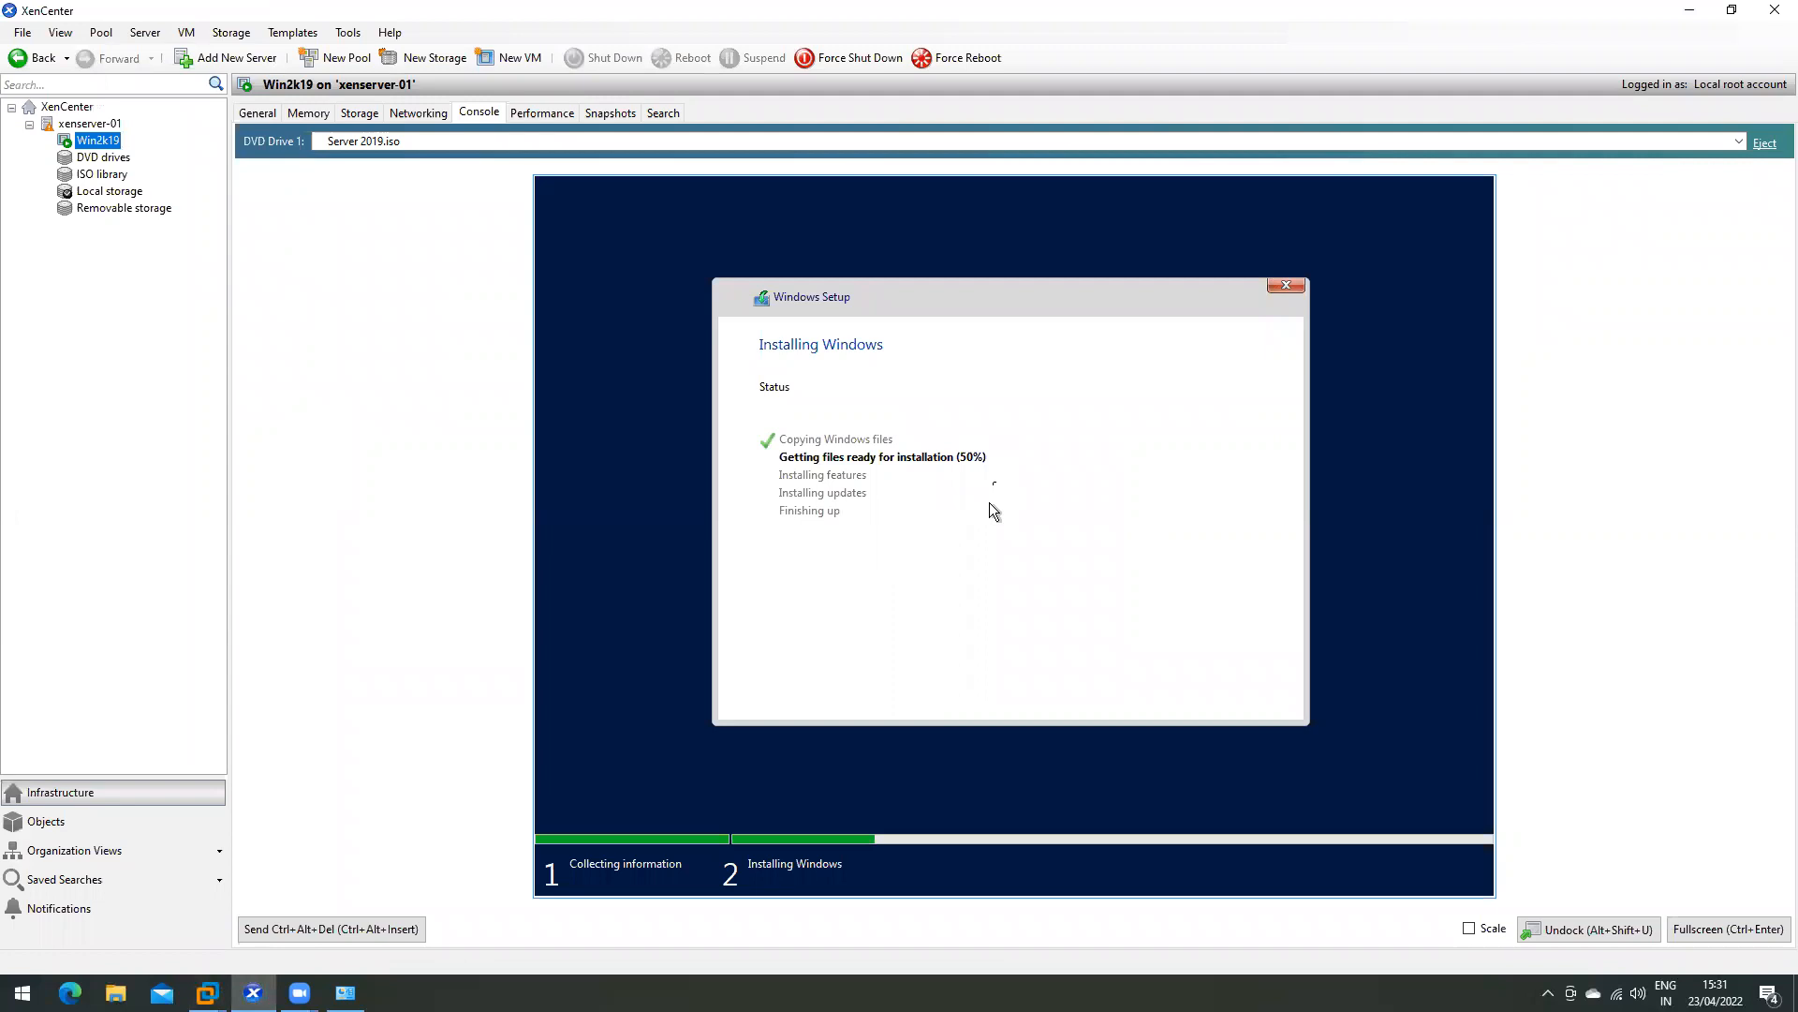
pyautogui.hotkey('alt', 'Tab')
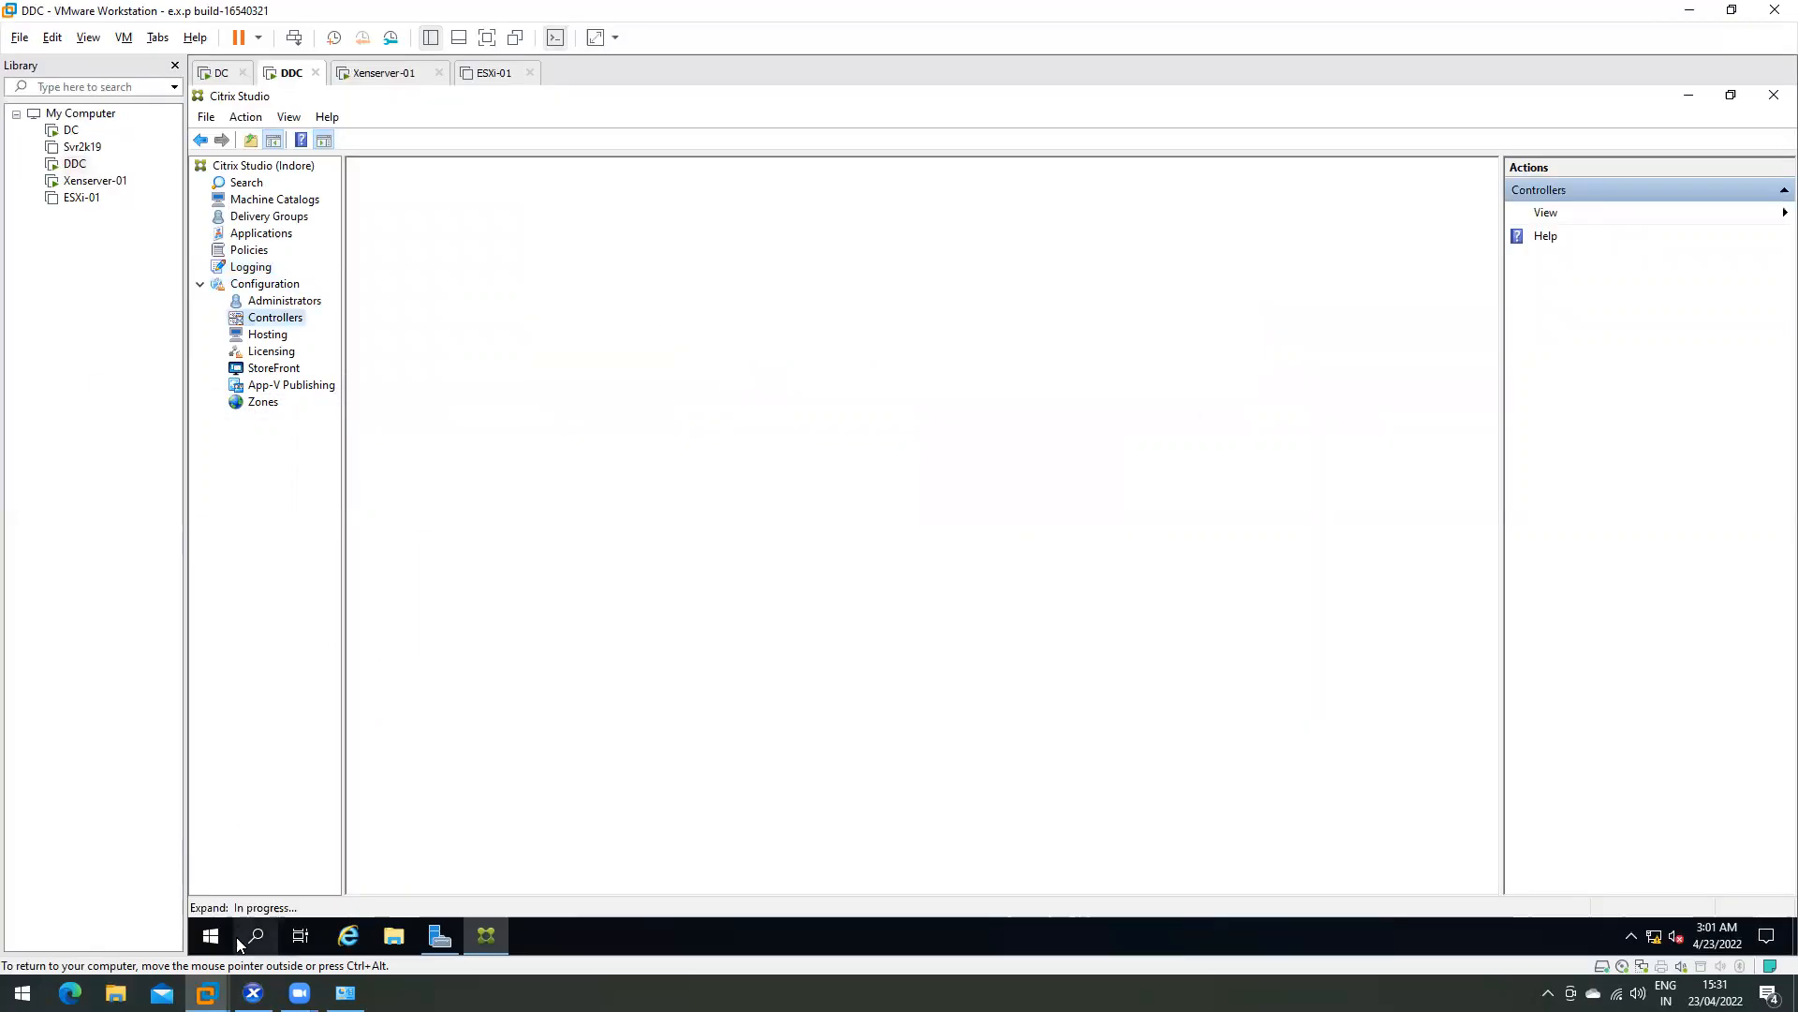
pyautogui.click(115, 993)
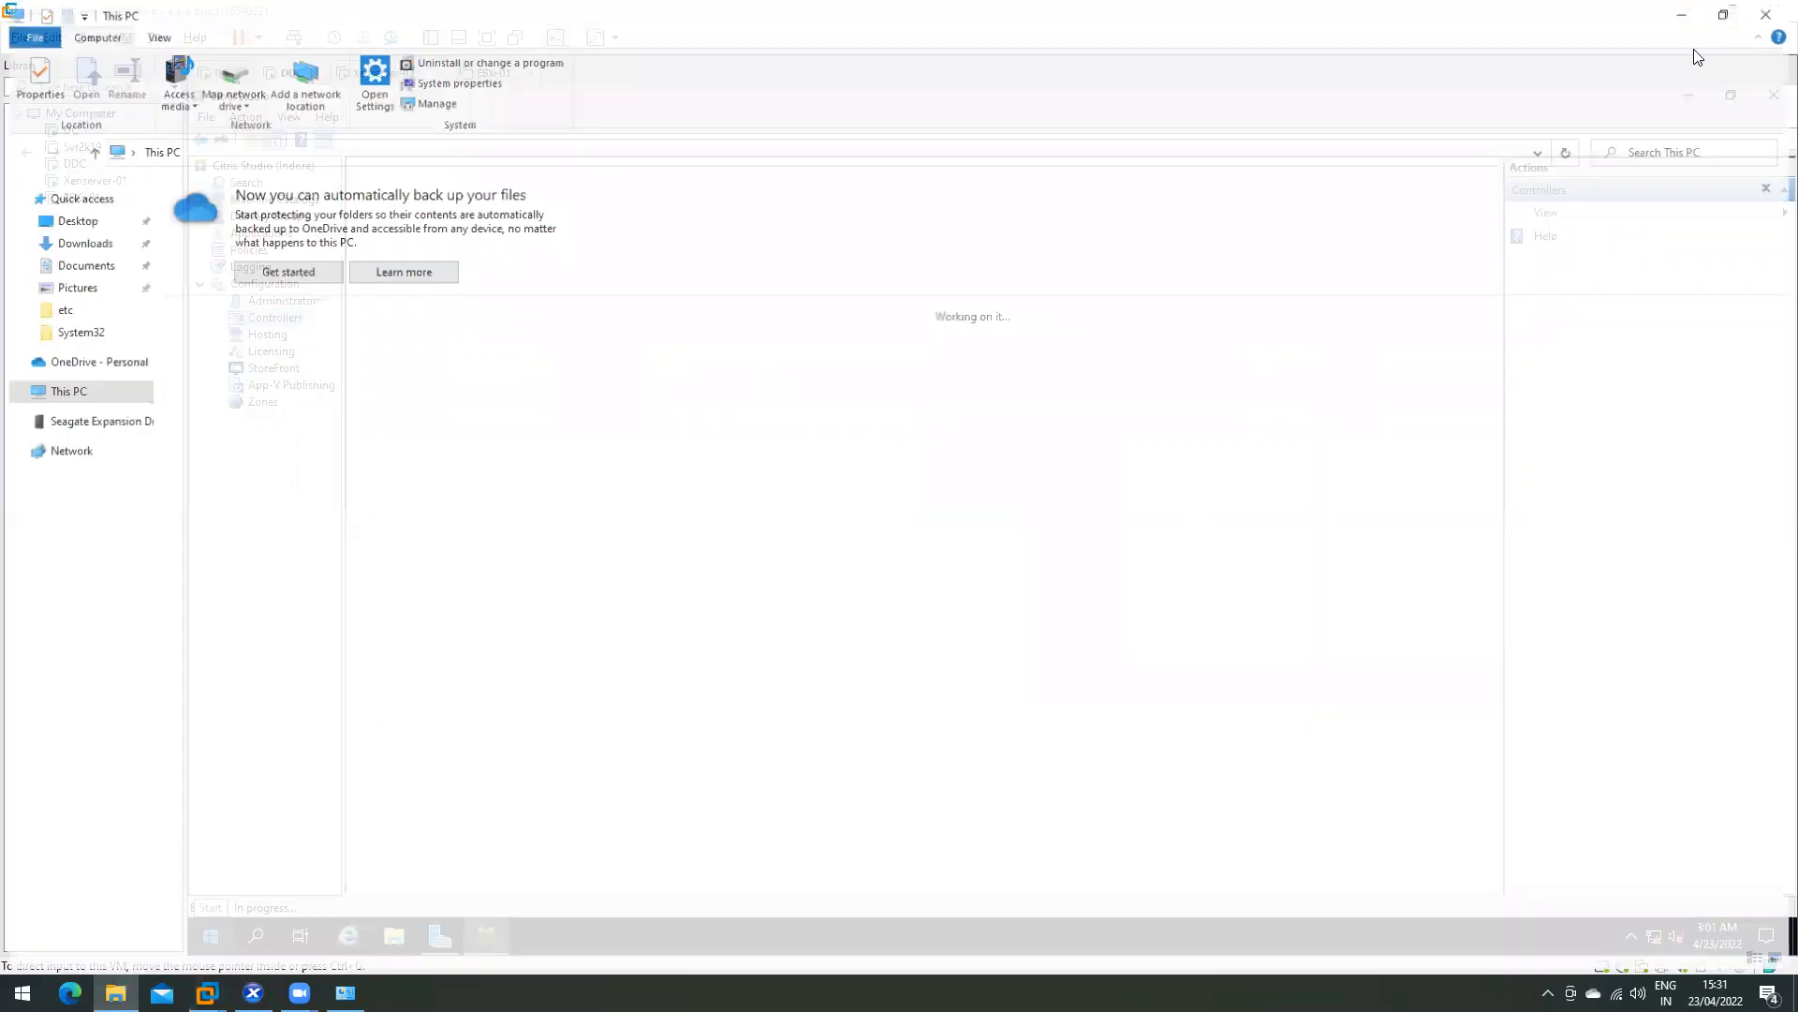
# - Browse Local Disk (C:), Seagate Expansion Drive (D:)\Data\Data, Desktop and Documents
pyautogui.click(329, 480)
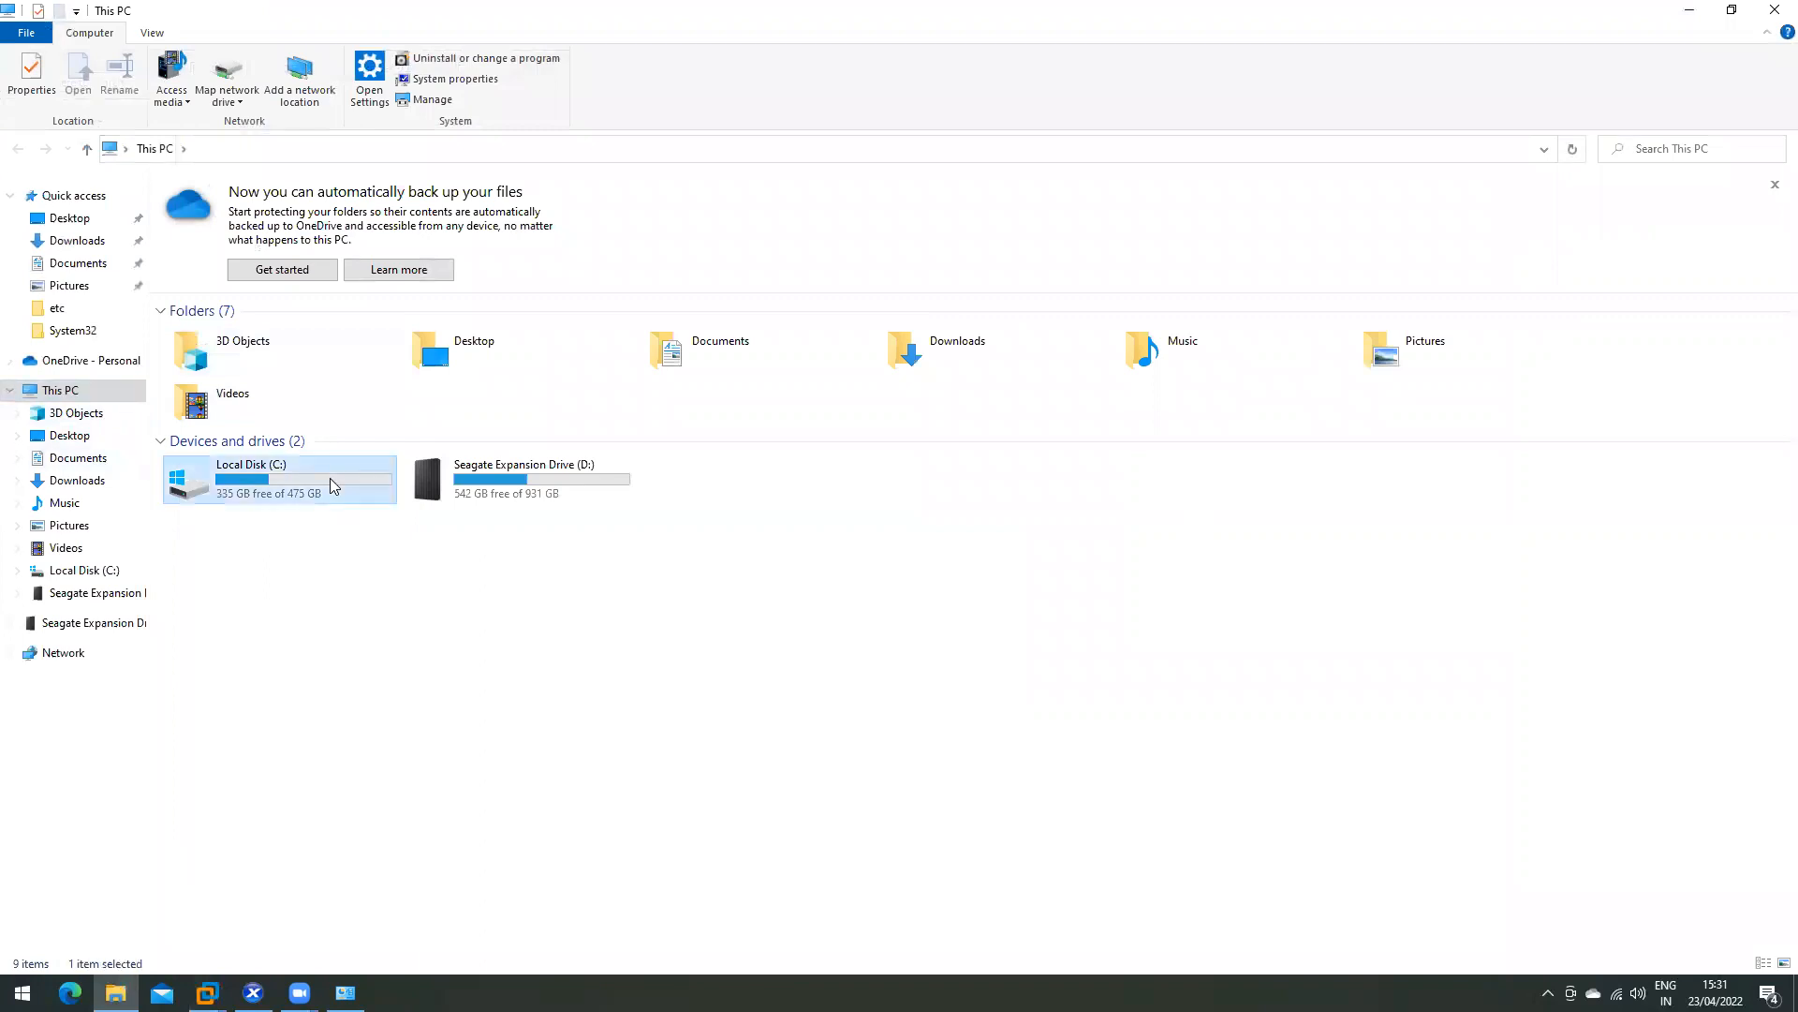
pyautogui.doubleClick(332, 483)
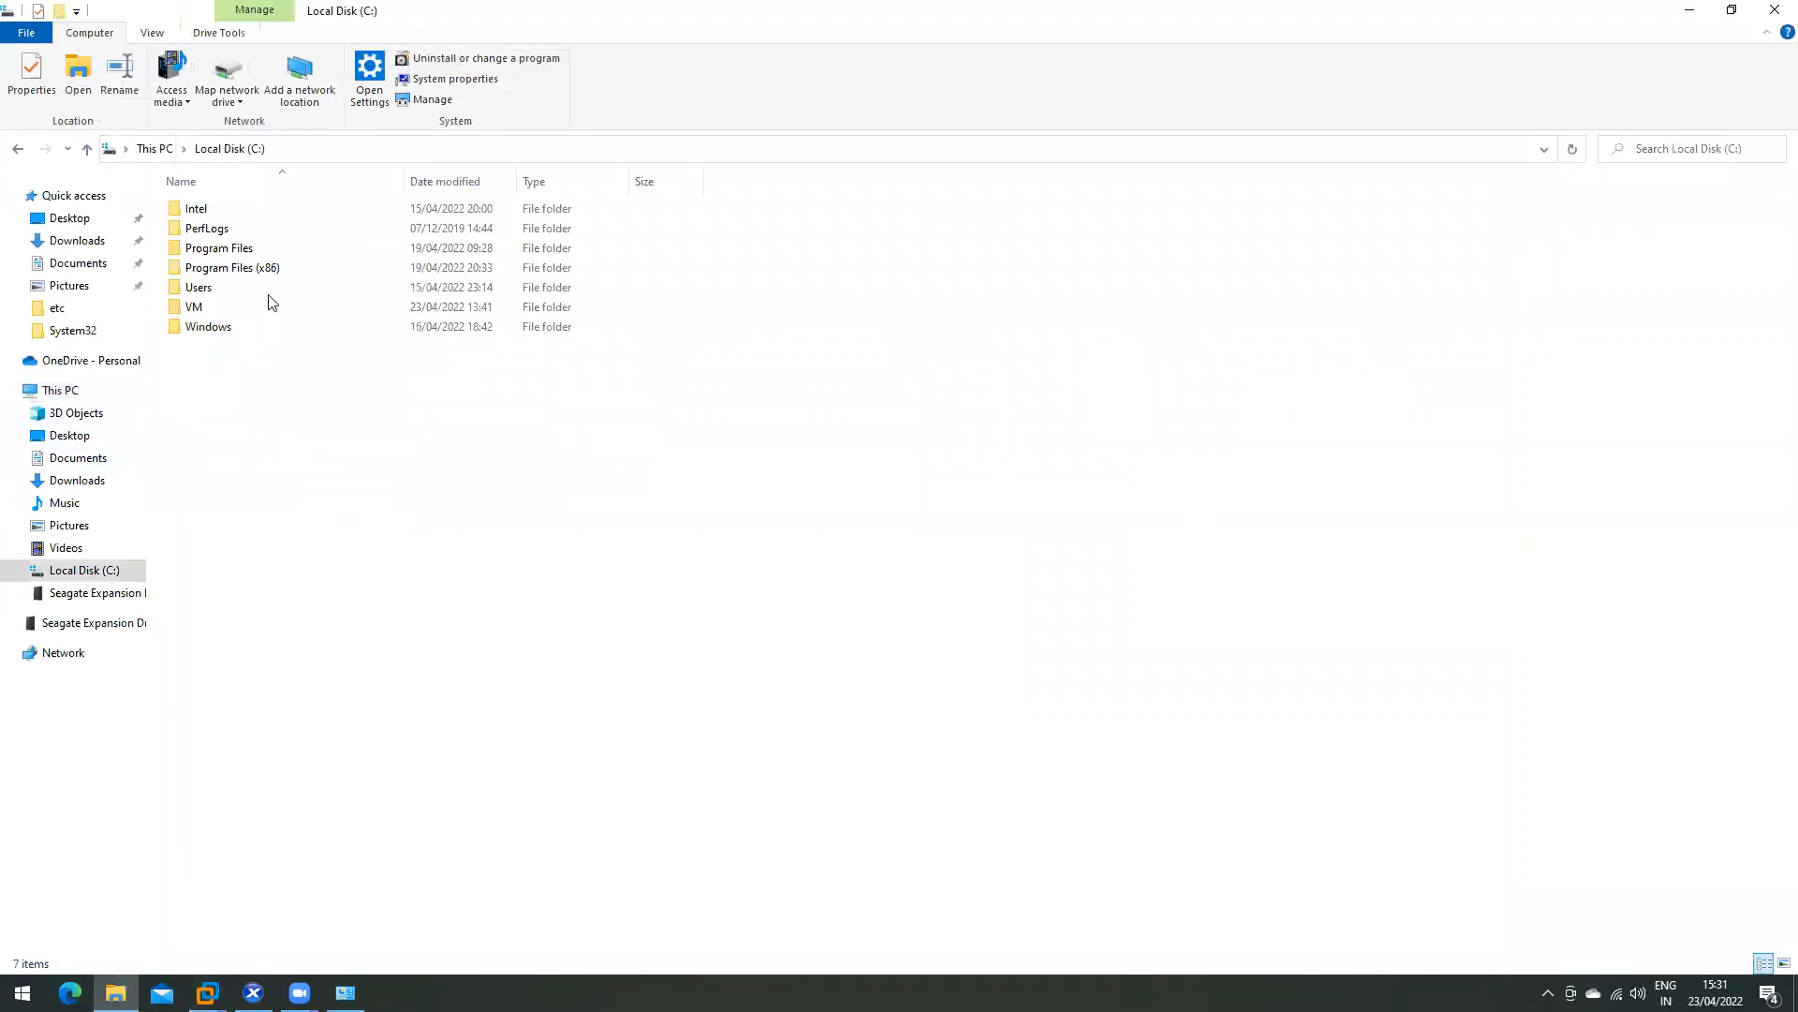
pyautogui.click(88, 601)
pyautogui.doubleClick(231, 210)
pyautogui.doubleClick(234, 209)
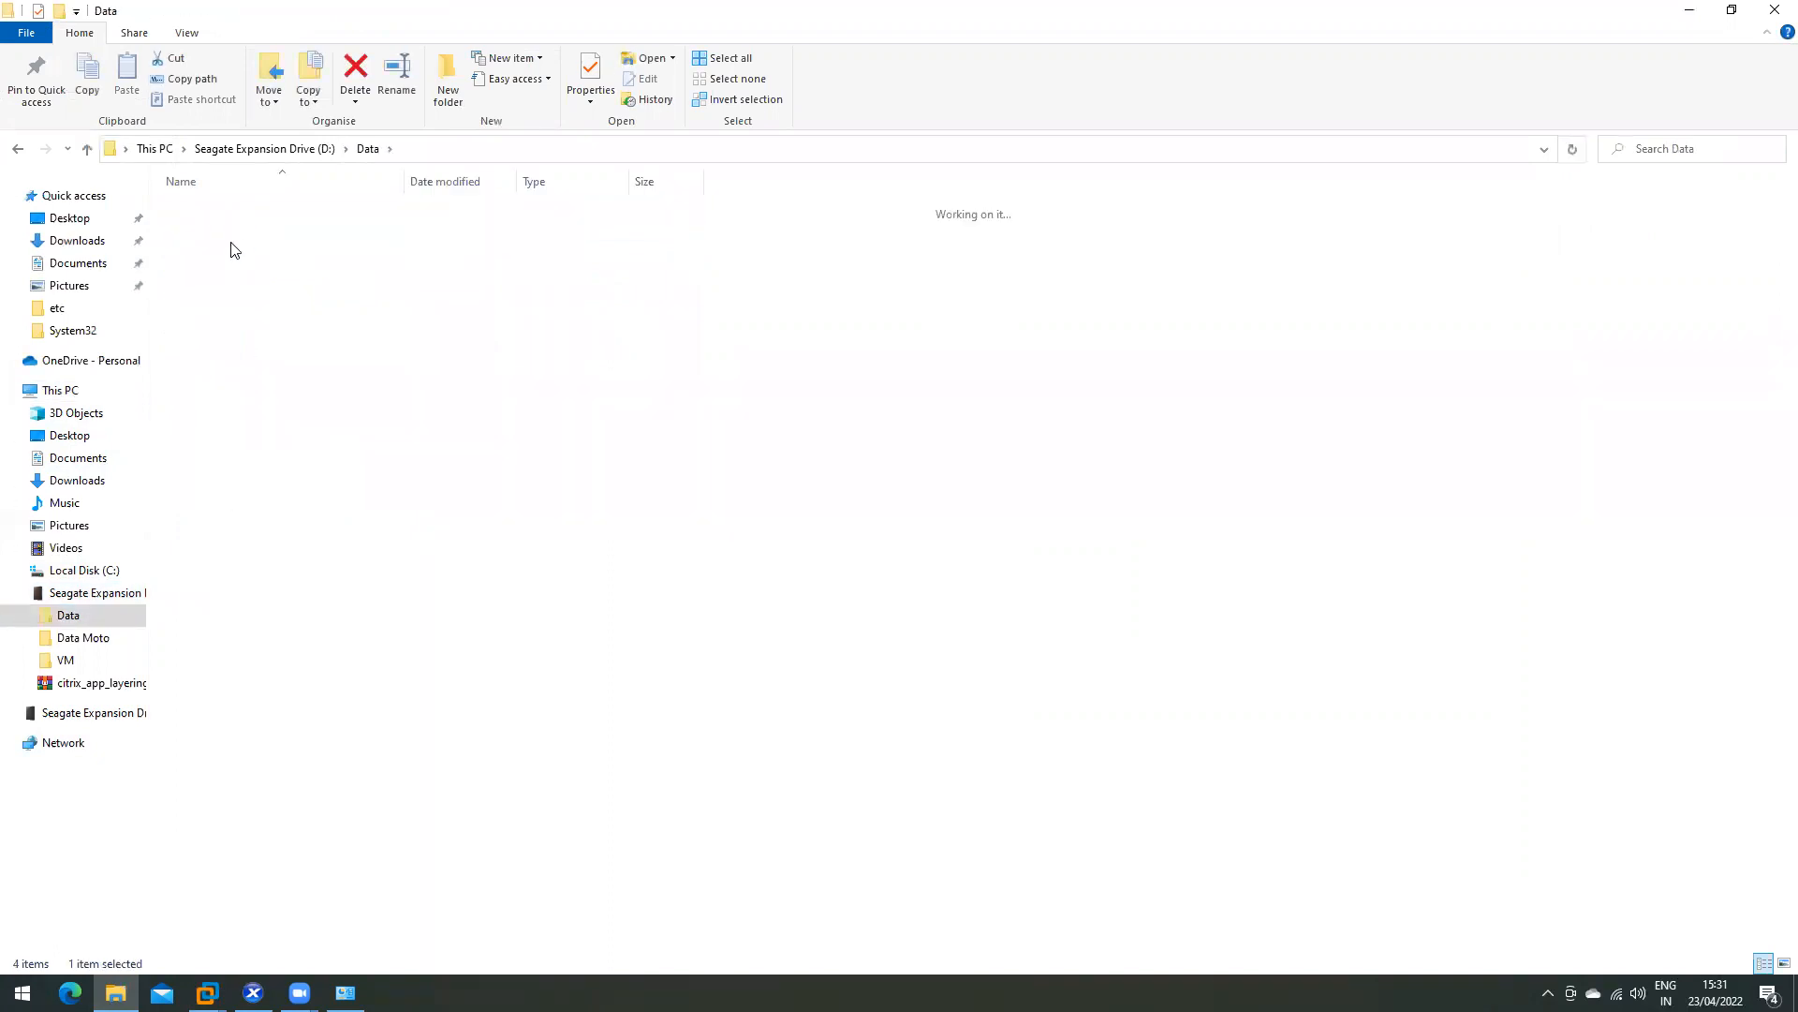
pyautogui.click(192, 150)
pyautogui.click(155, 149)
pyautogui.click(69, 435)
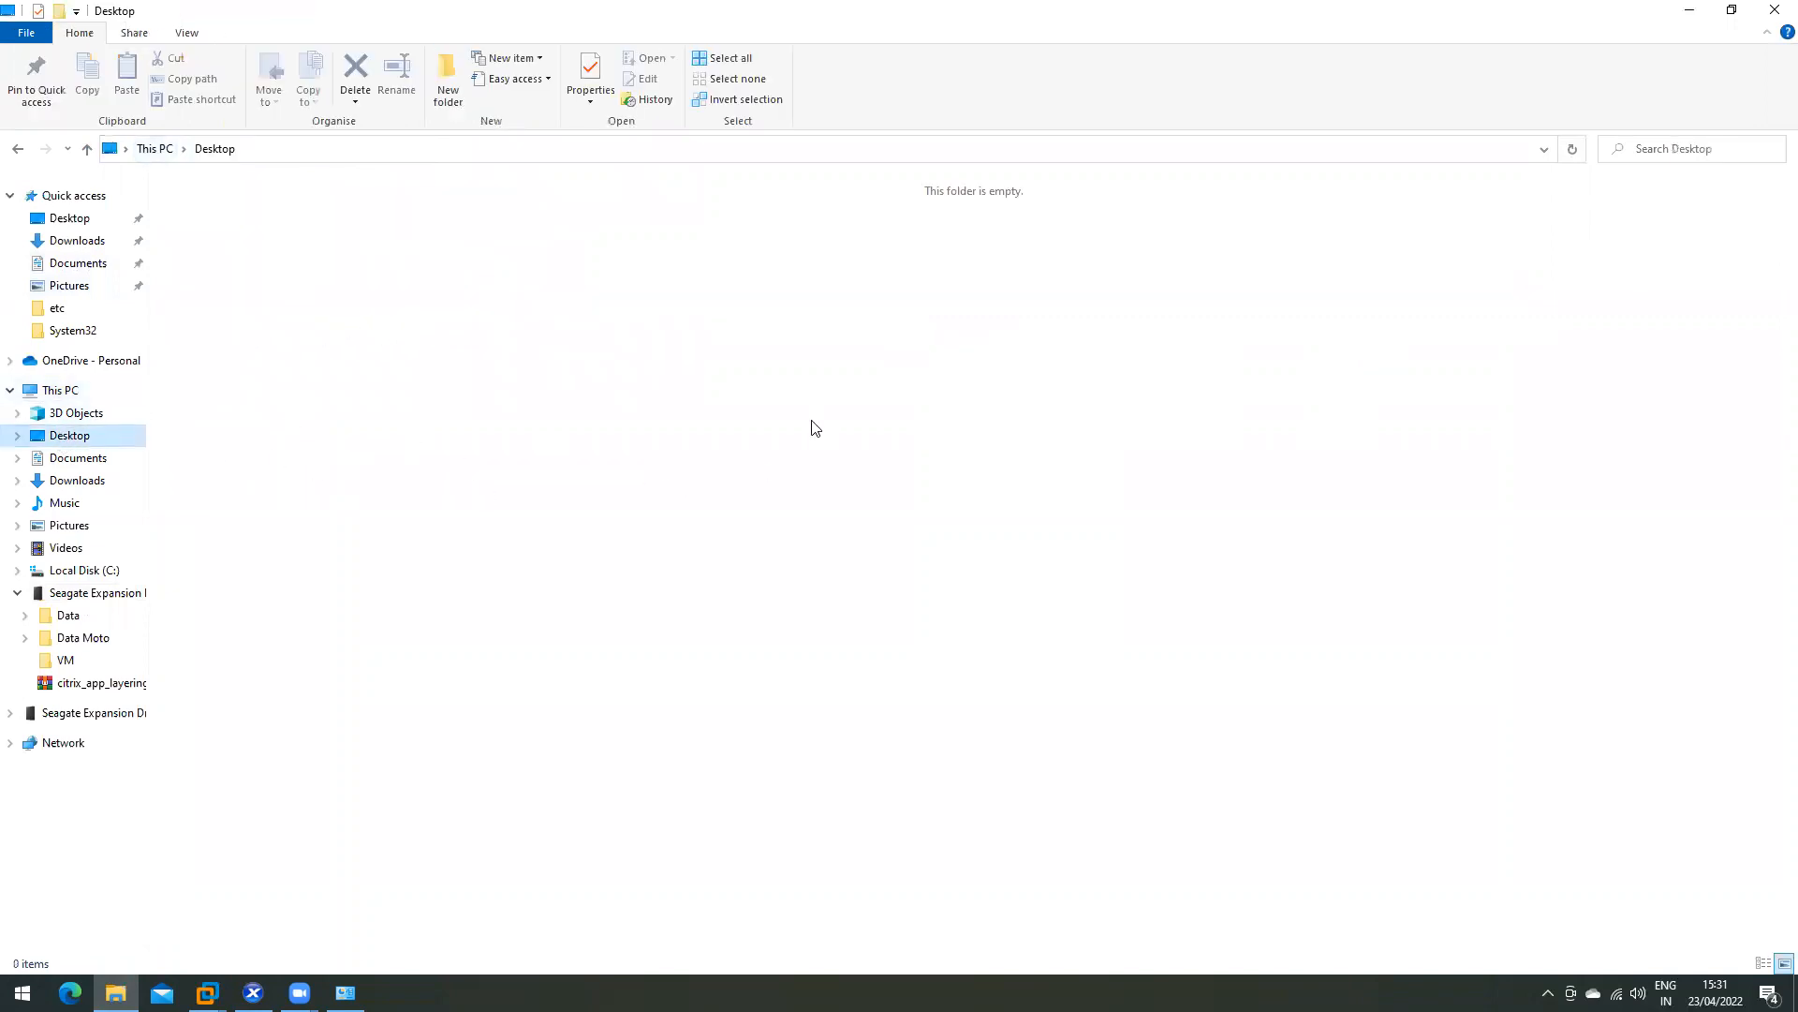
pyautogui.click(79, 458)
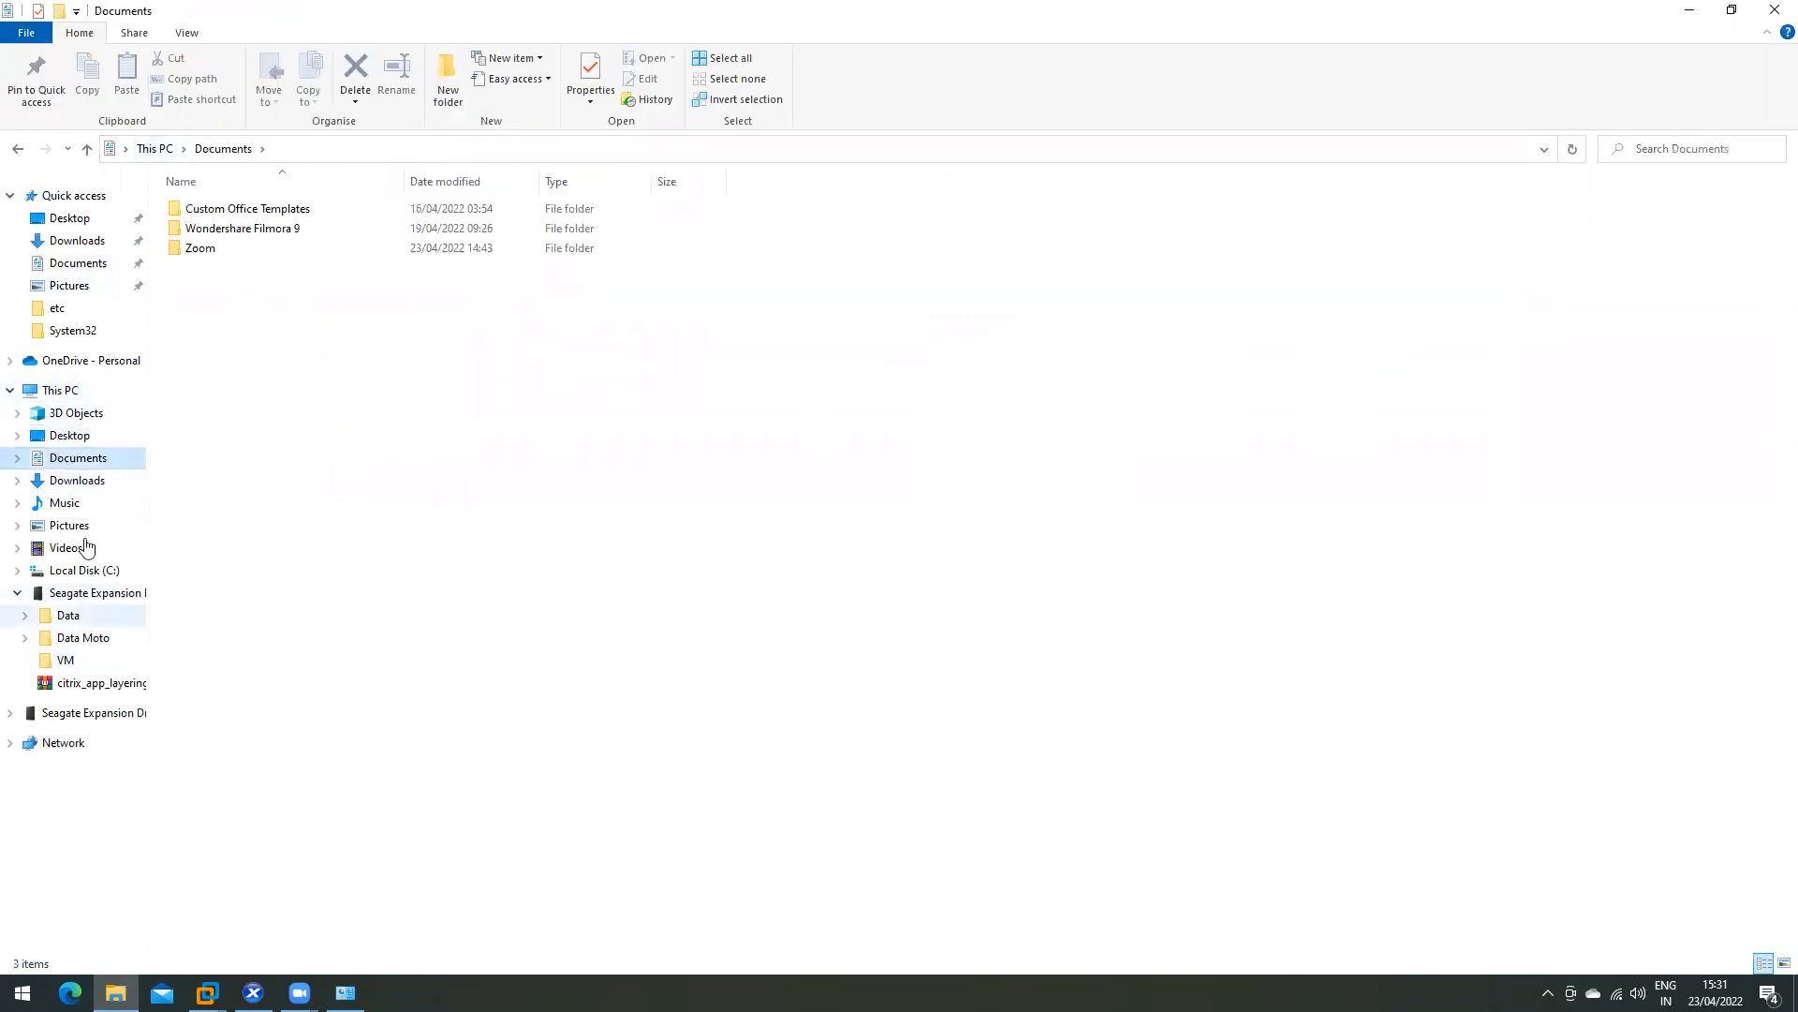
# - Open XenApp XenDesktop.pptx from OneDrive - Personal\Desktop\Online Tutorials
pyautogui.click(89, 362)
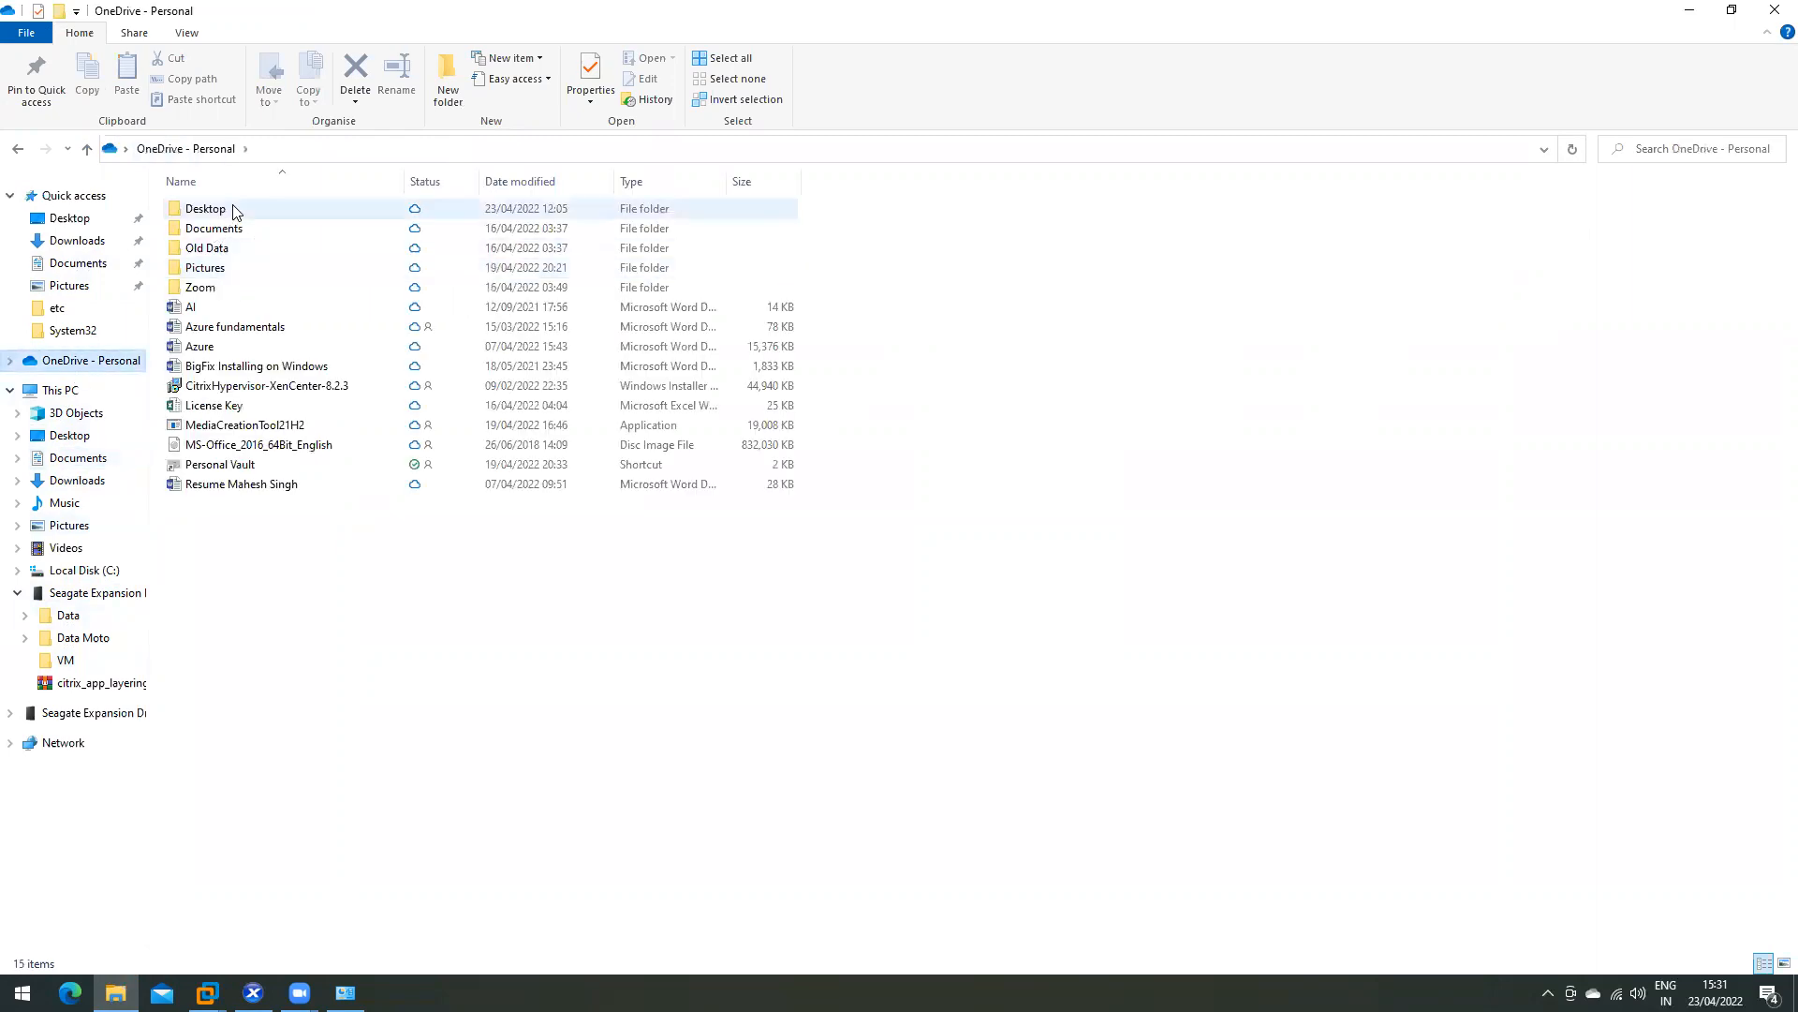
pyautogui.doubleClick(236, 209)
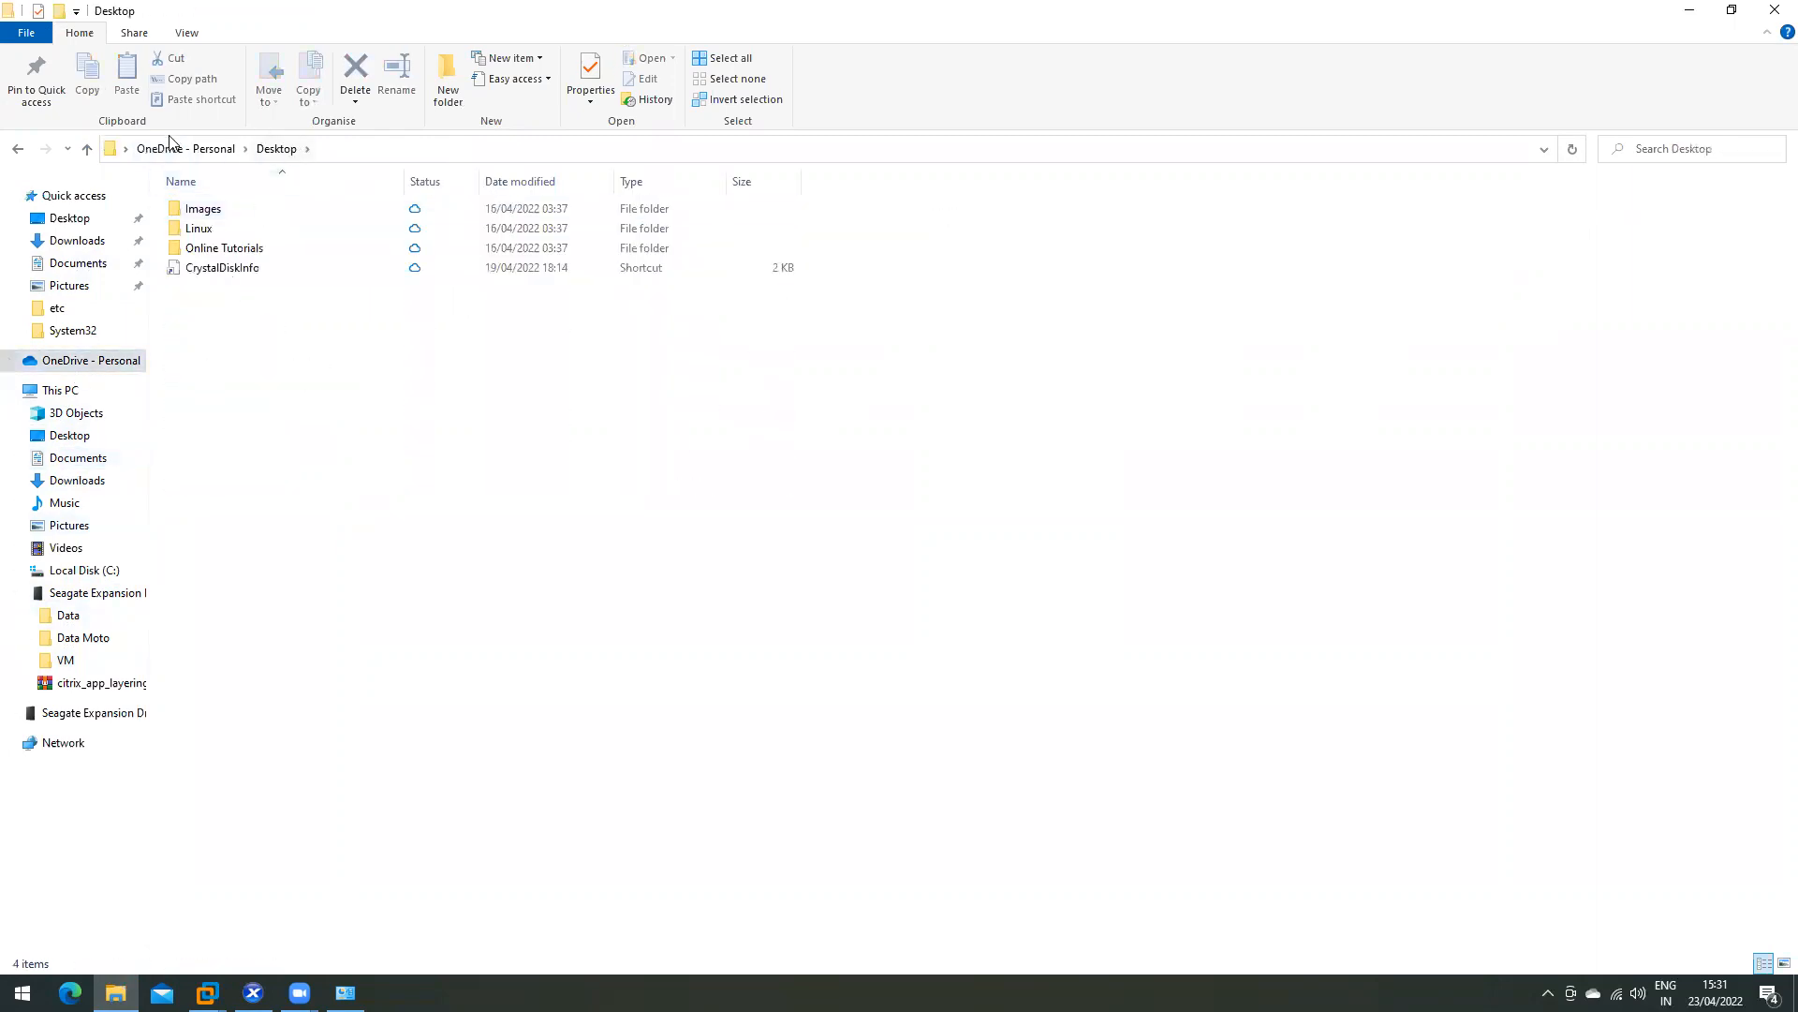
pyautogui.click(191, 150)
pyautogui.doubleClick(225, 209)
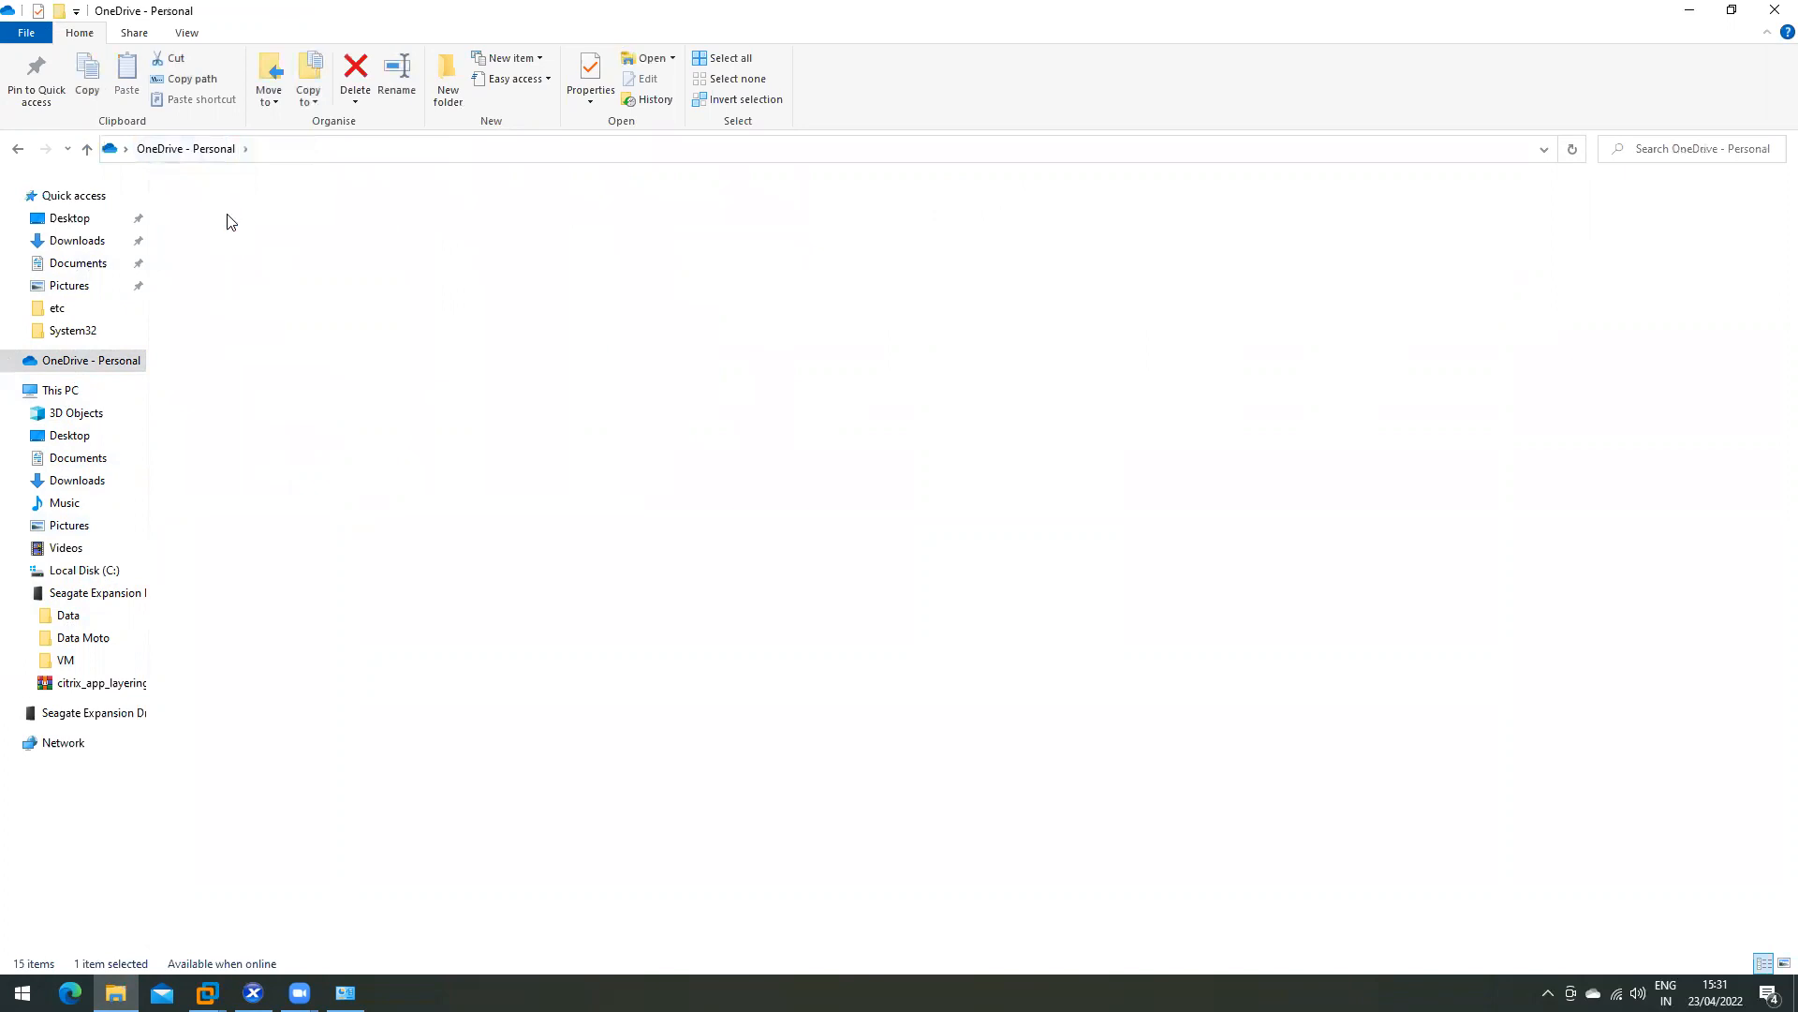
pyautogui.doubleClick(225, 249)
pyautogui.doubleClick(246, 406)
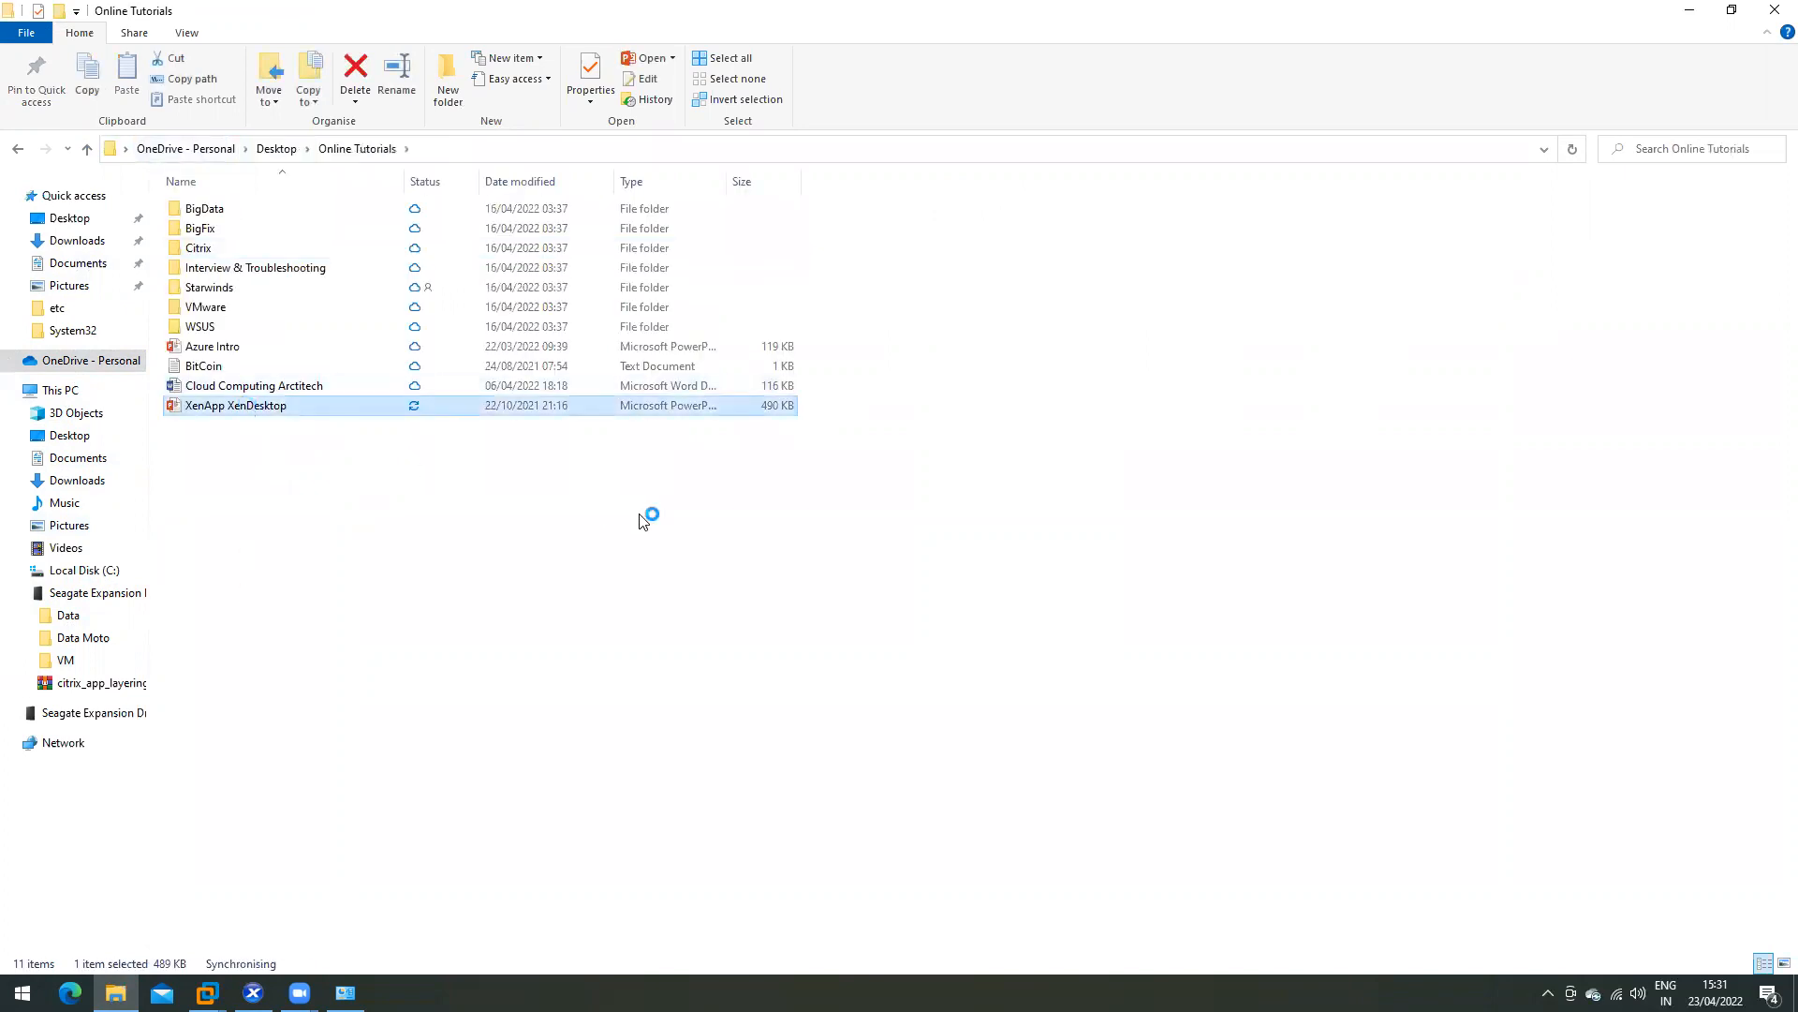
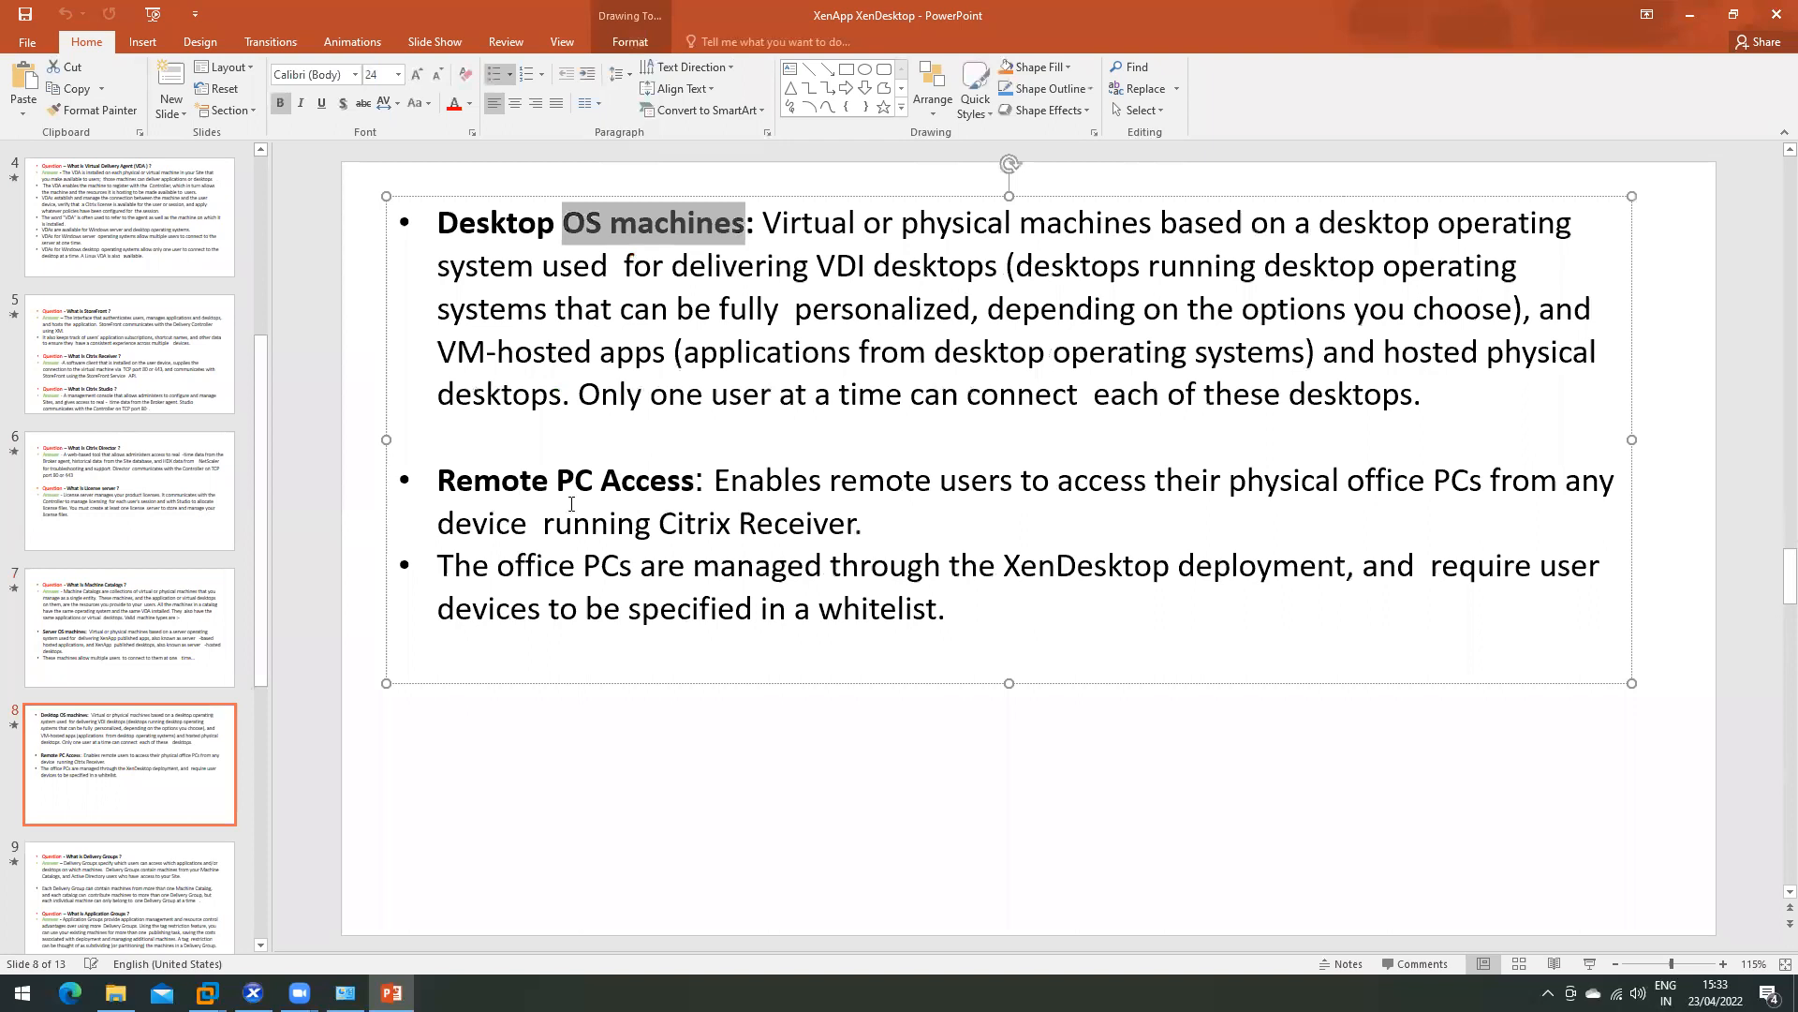
# - Move through slide 9 on Delivery Groups, highlighting 'Application', then on to slide 10
pyautogui.click(744, 472)
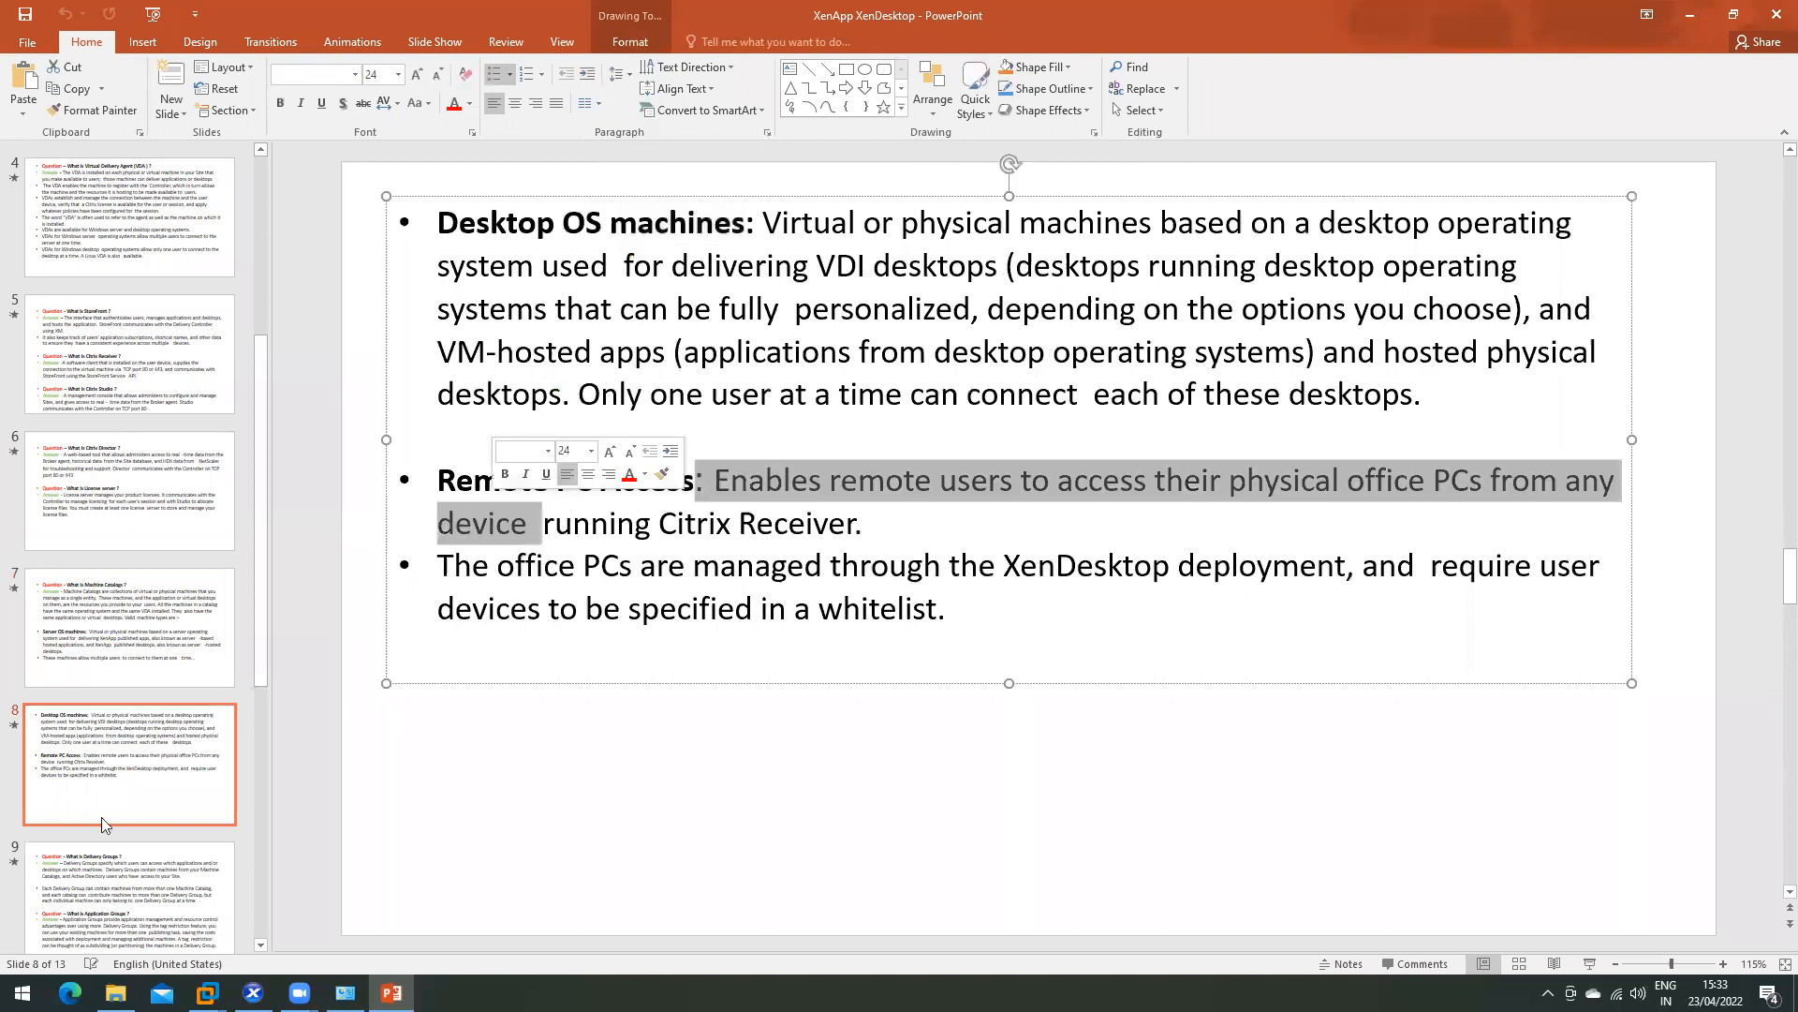
pyautogui.scroll(-1, 85, 833)
pyautogui.click(76, 740)
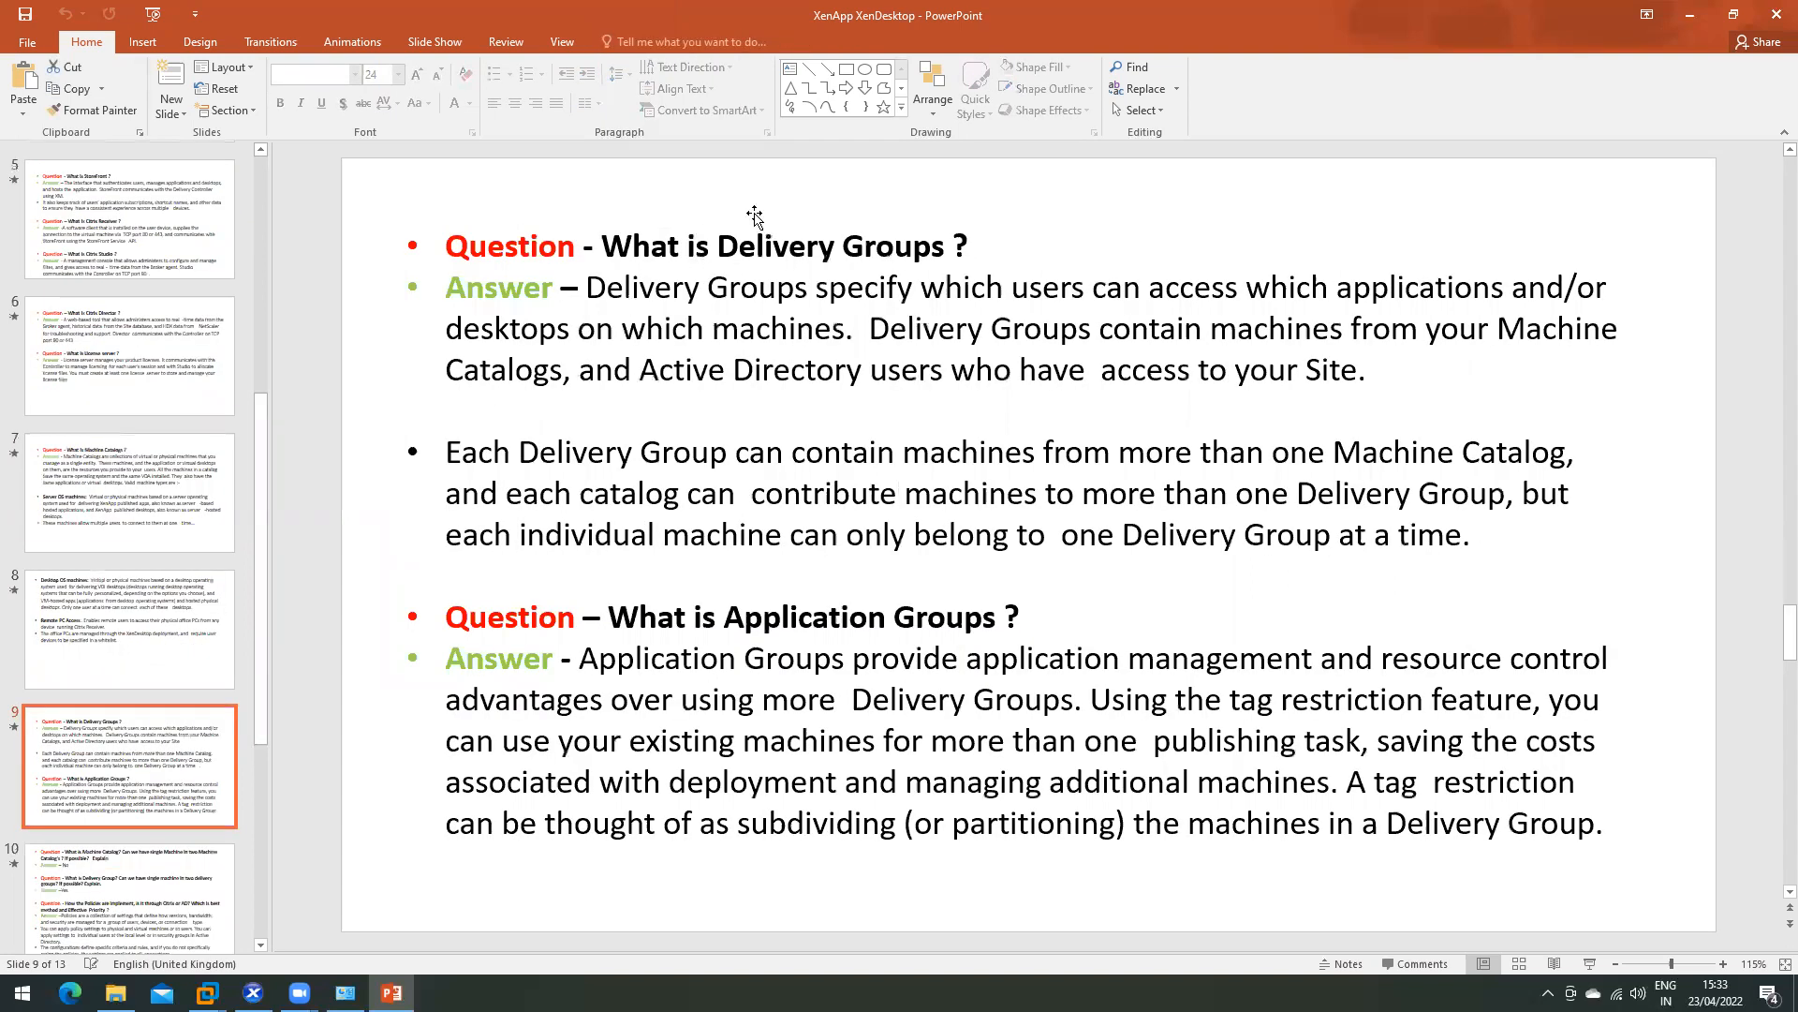
pyautogui.click(789, 247)
pyautogui.doubleClick(776, 629)
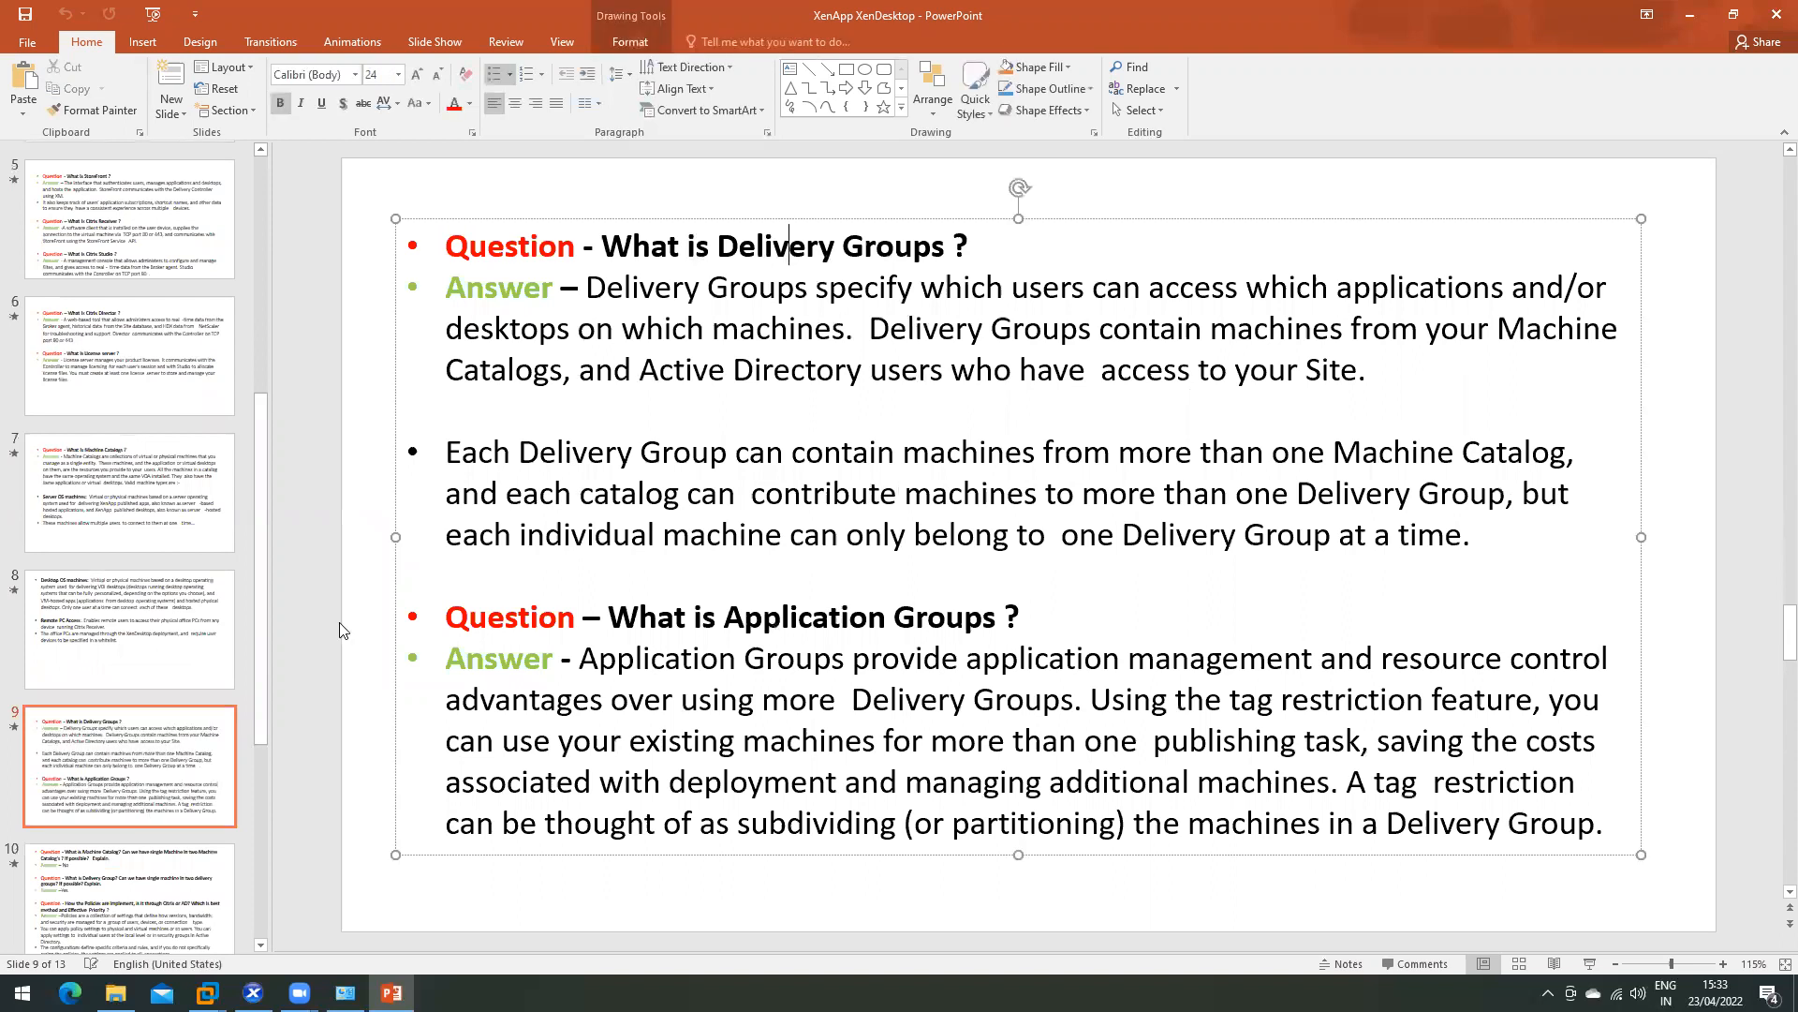
pyautogui.scroll(-3, 106, 701)
pyautogui.click(124, 604)
# - View slide 11 on FMA, highlighting 'Architecture', then settle on slide 12's FMA services tables
pyautogui.click(93, 737)
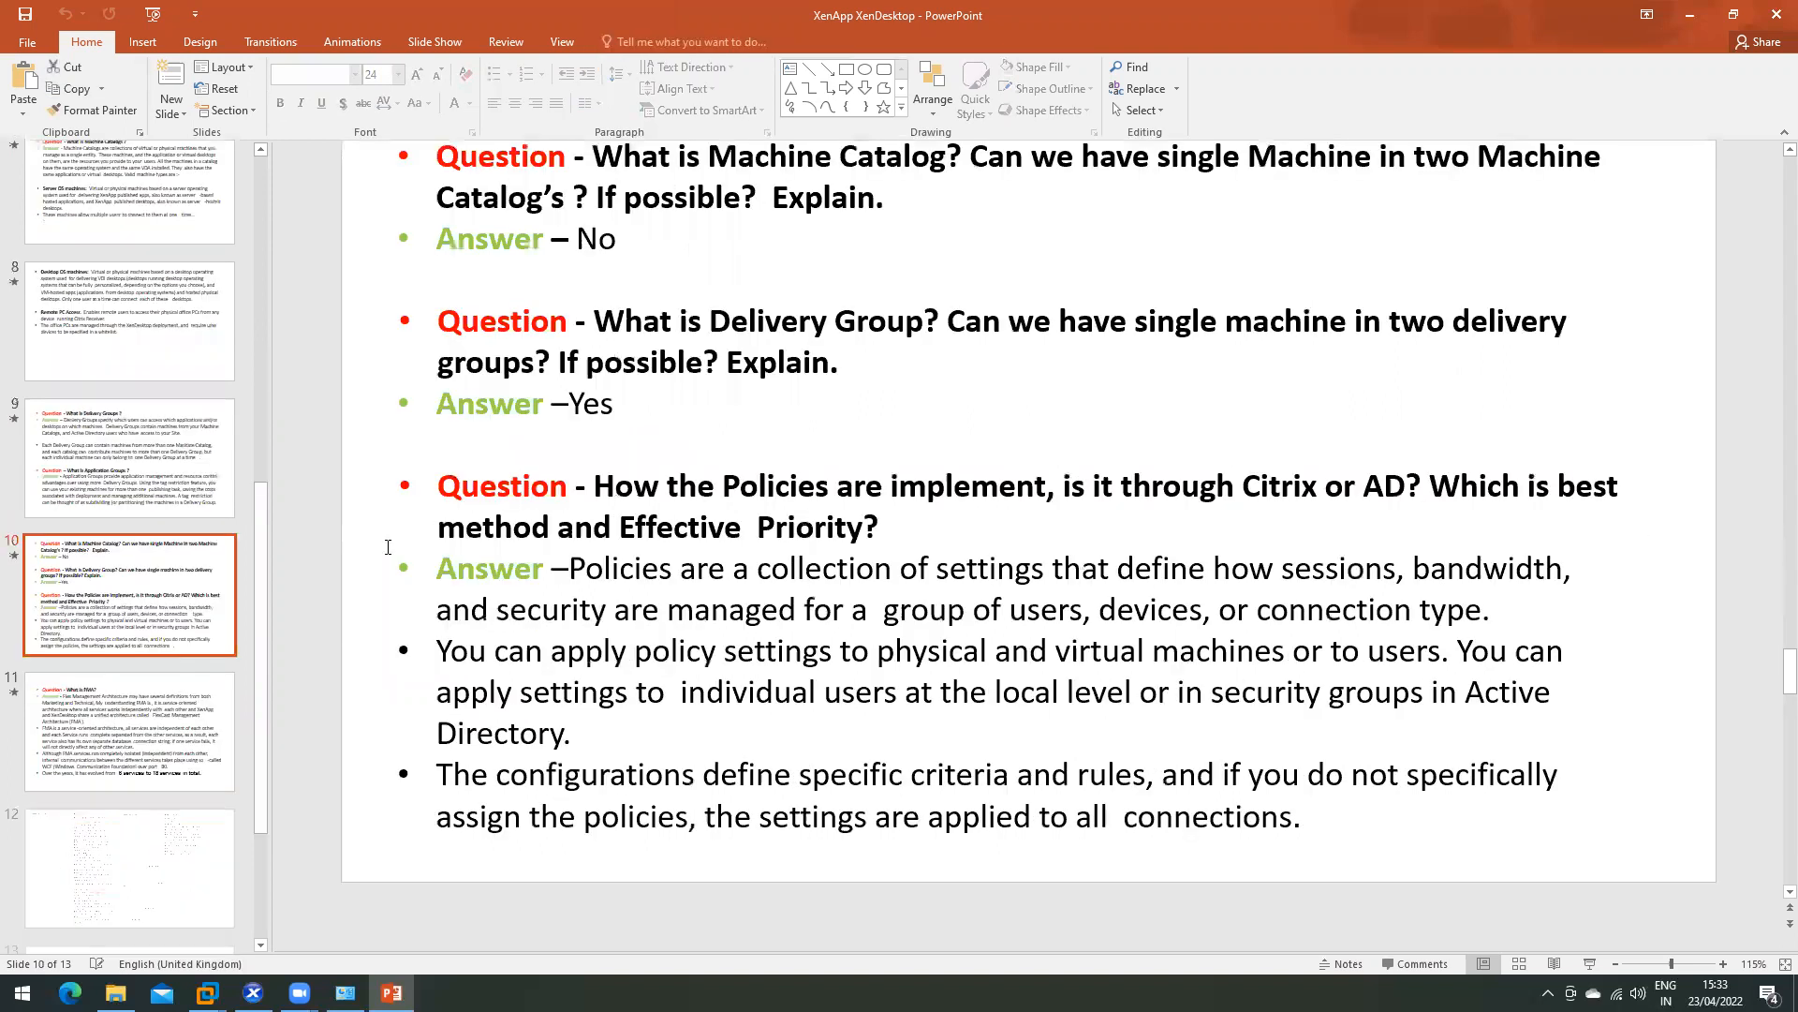
pyautogui.scroll(-1, 83, 743)
pyautogui.click(80, 743)
pyautogui.click(89, 618)
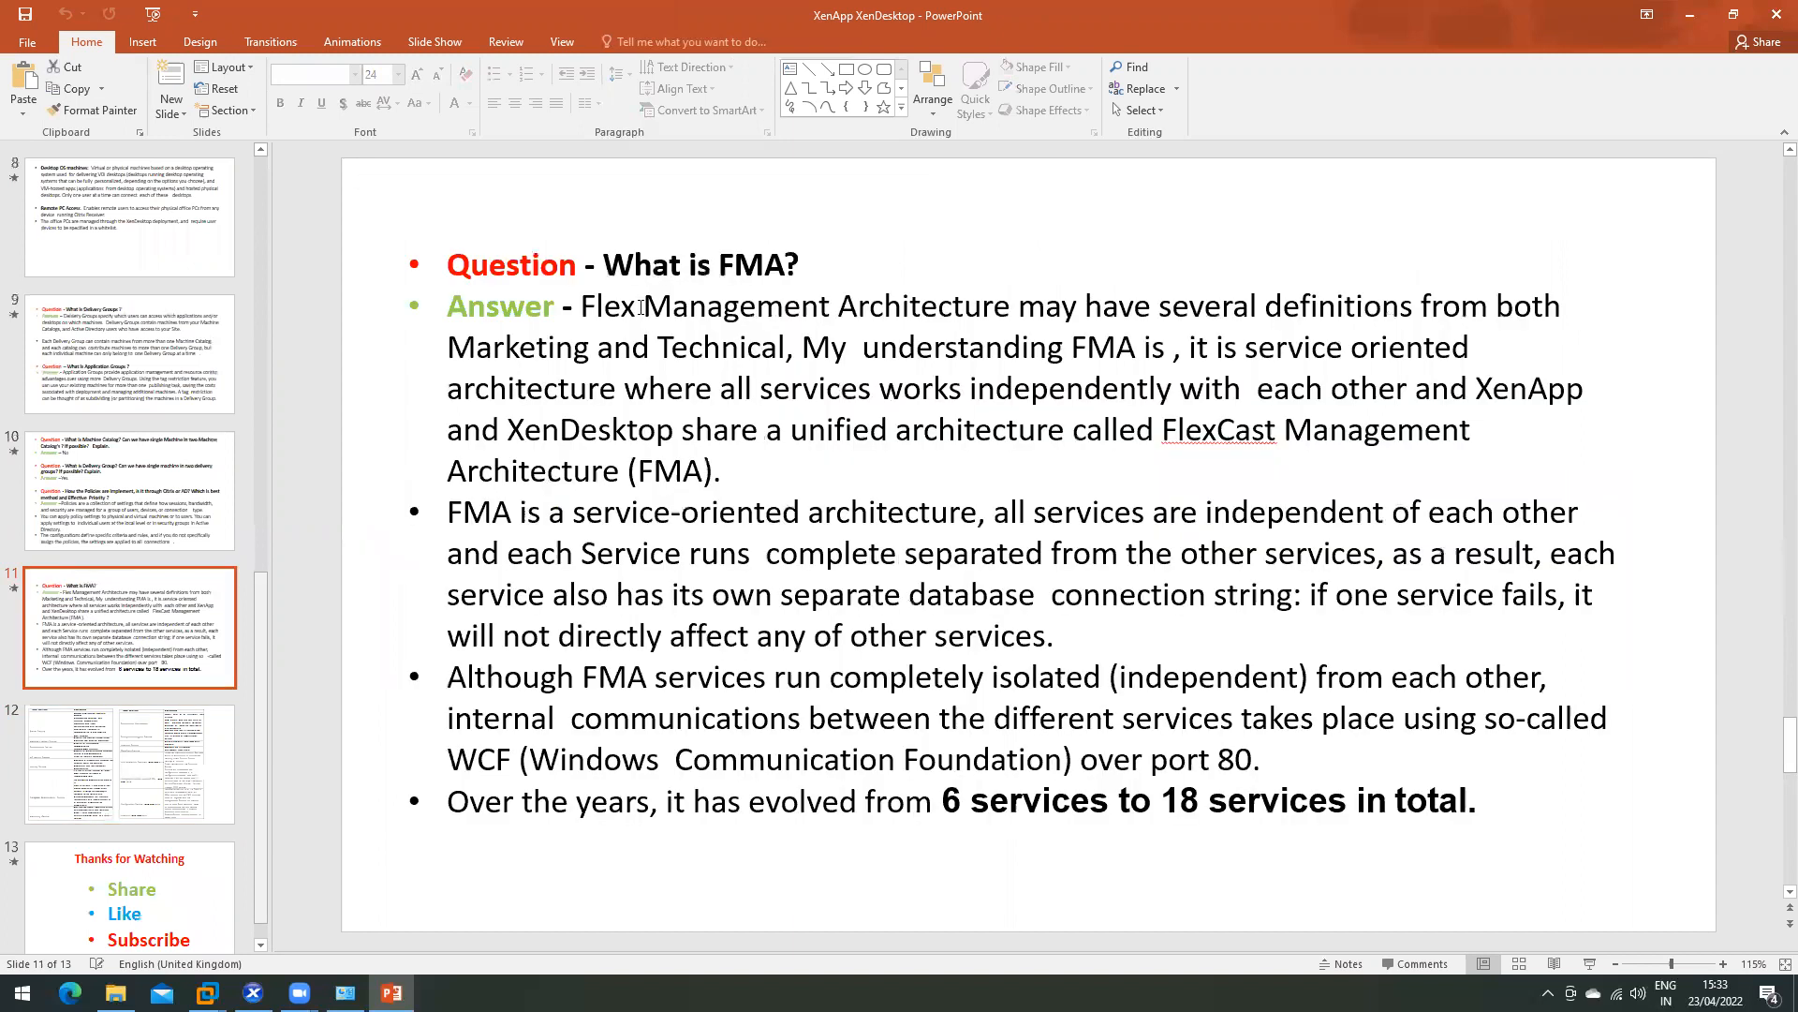
pyautogui.click(921, 311)
pyautogui.doubleClick(921, 311)
pyautogui.click(136, 769)
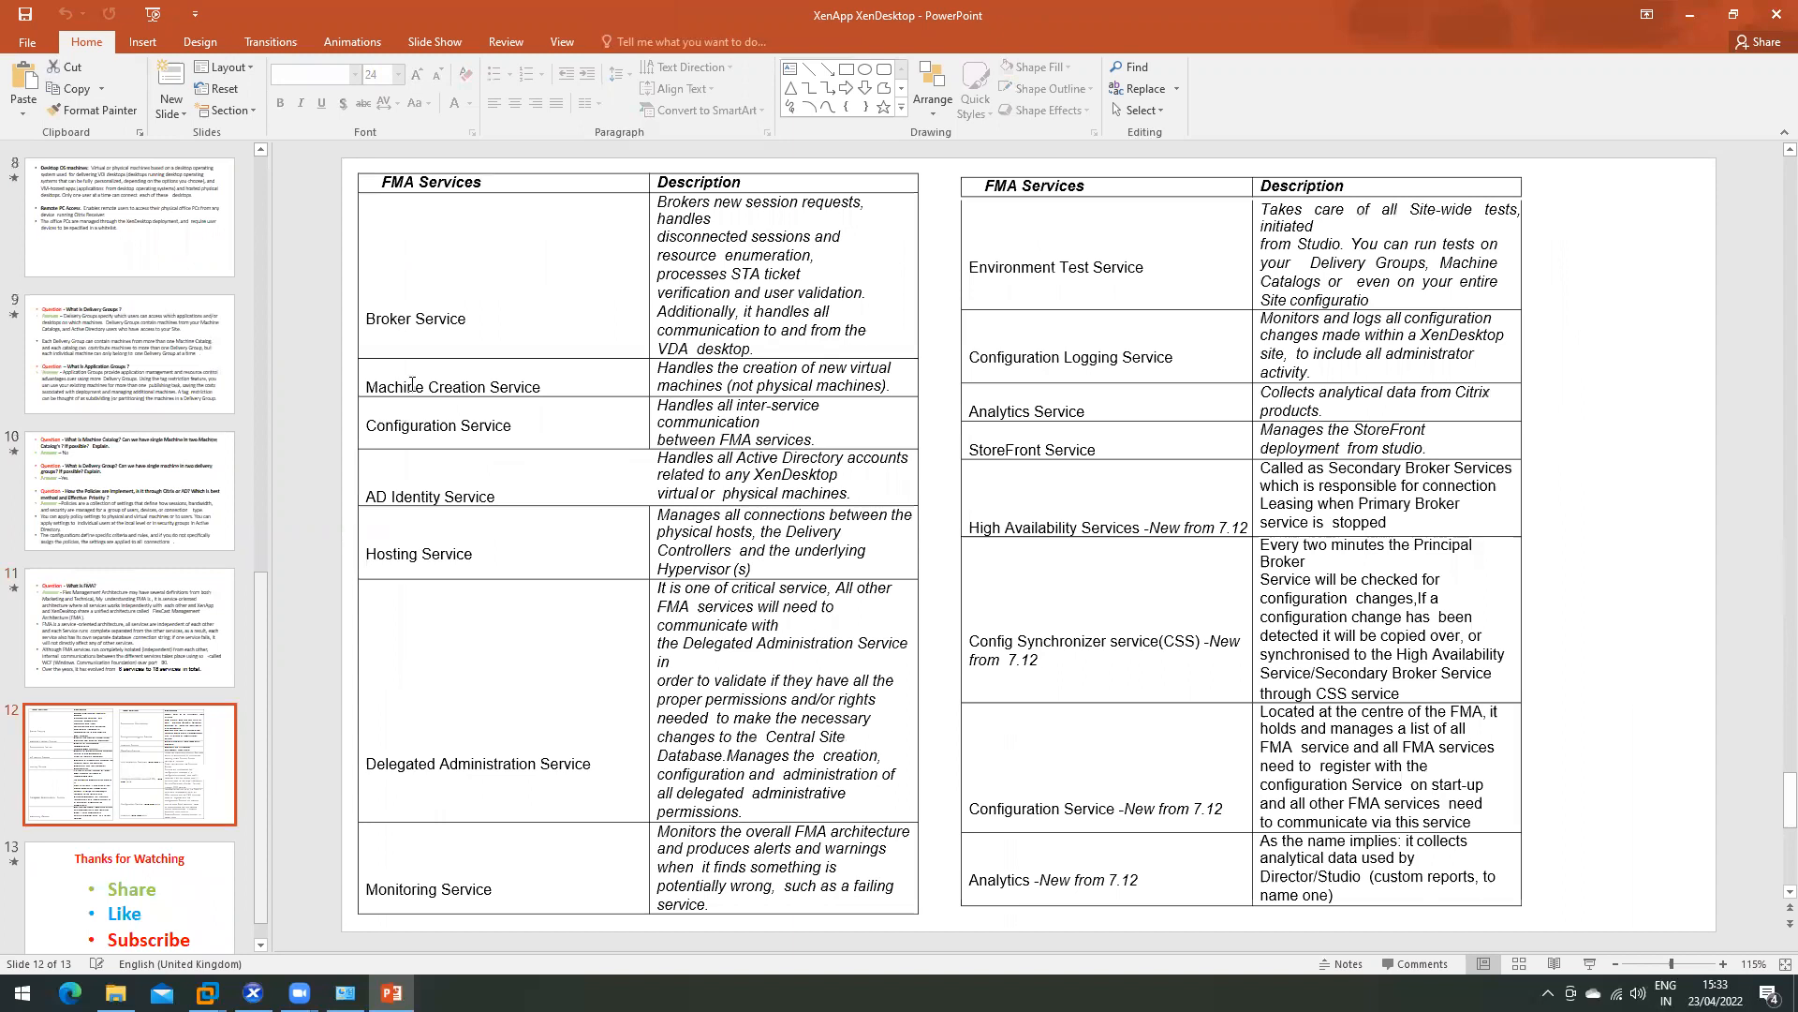
# - Highlight Broker, Configuration, Identity and the Broker-to-Delegated Administration rows, then scroll to slide 13
pyautogui.doubleClick(388, 318)
pyautogui.doubleClick(410, 425)
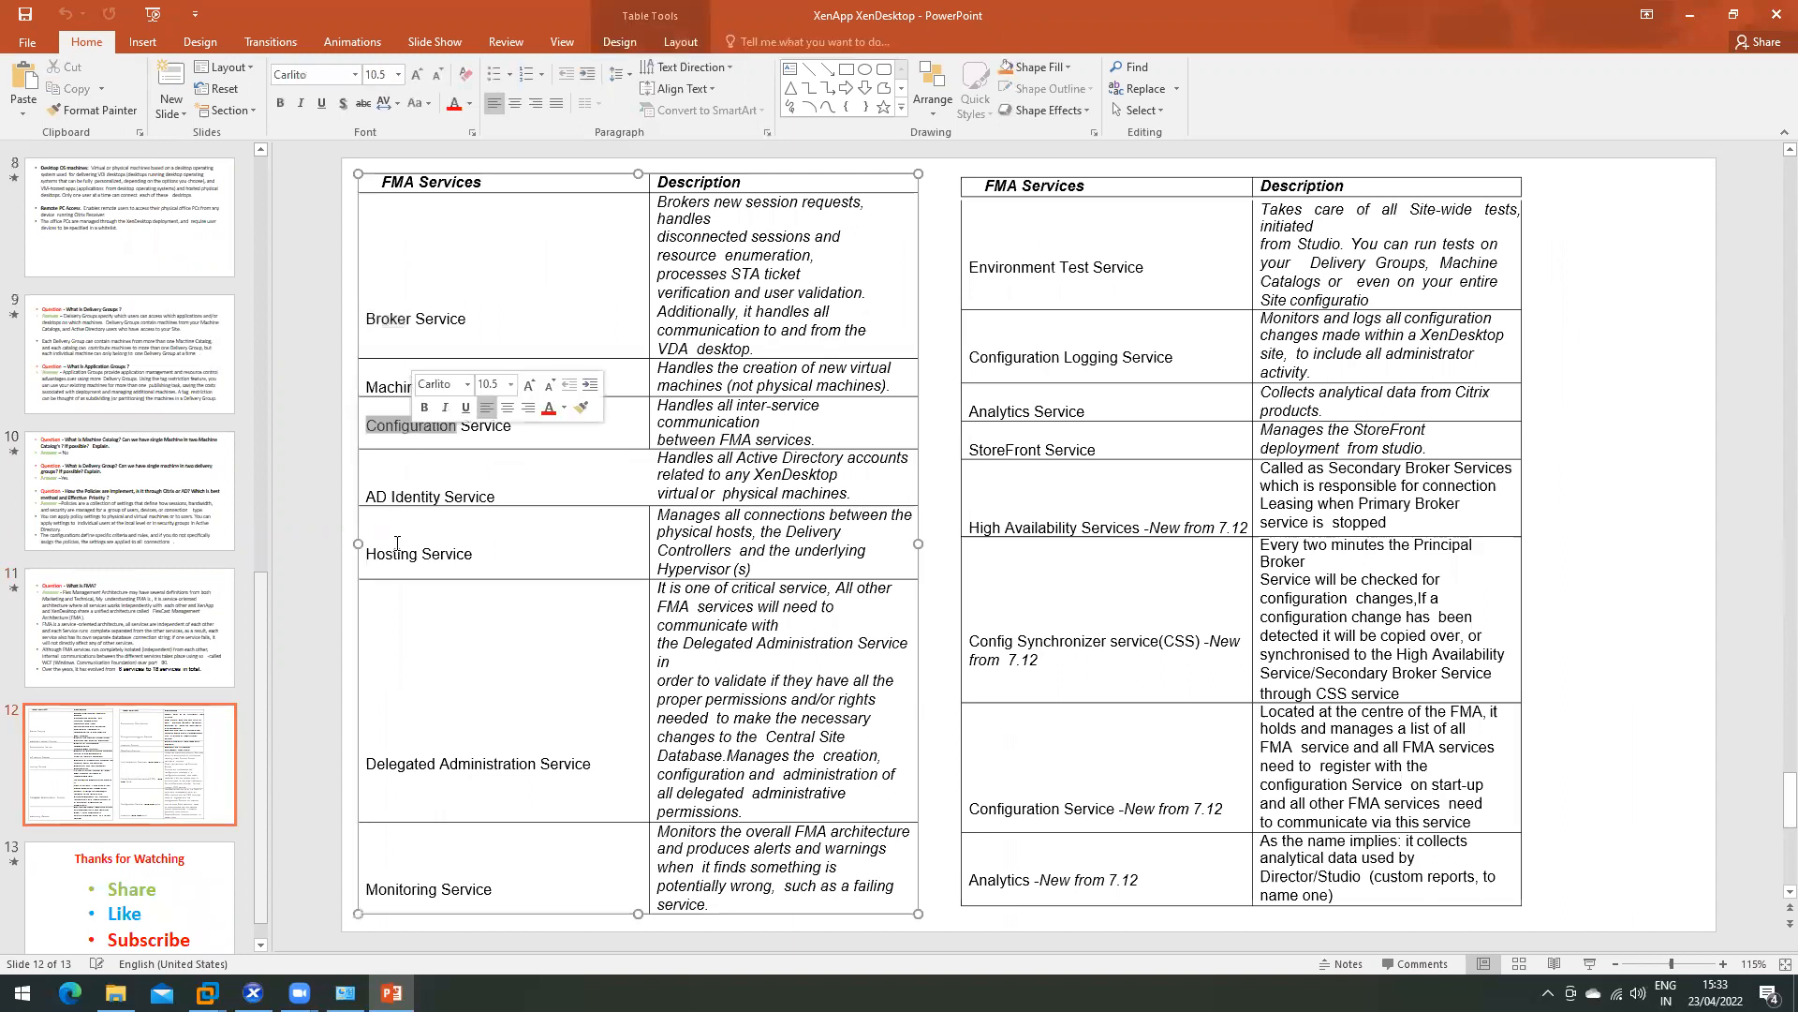
pyautogui.doubleClick(410, 487)
pyautogui.click(477, 238)
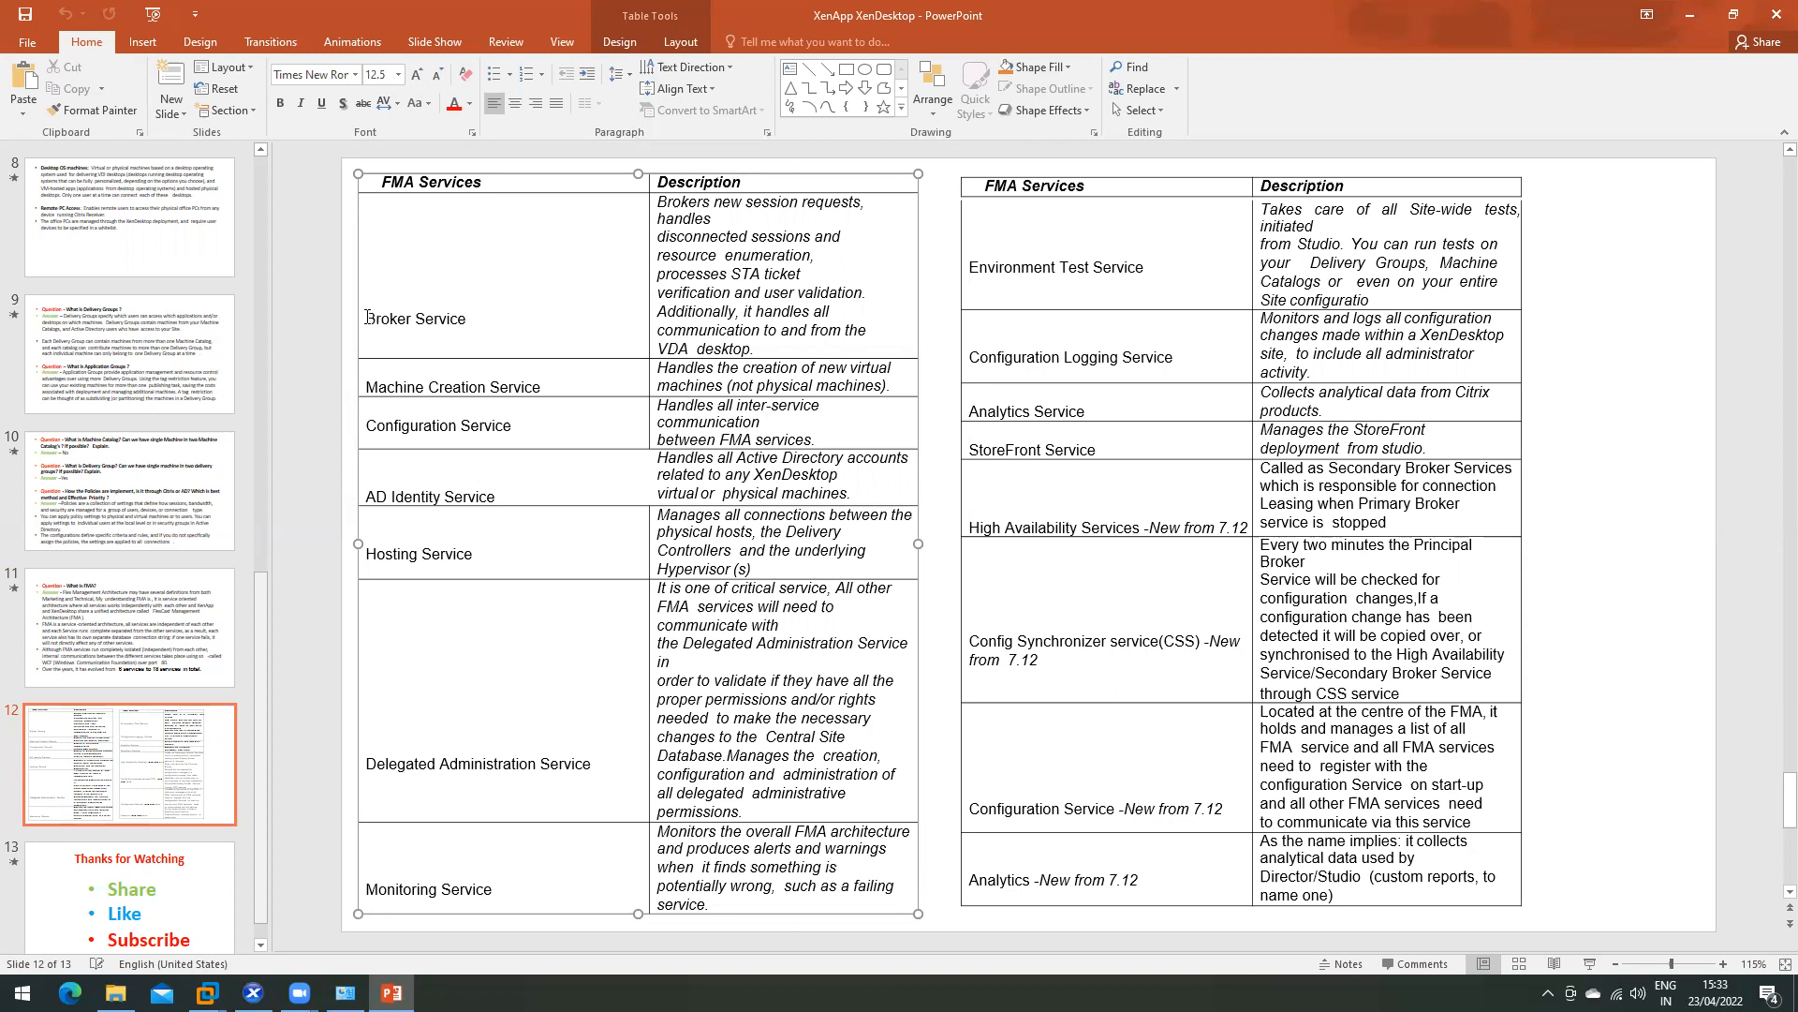
pyautogui.moveTo(422, 281); pyautogui.dragTo(822, 586)
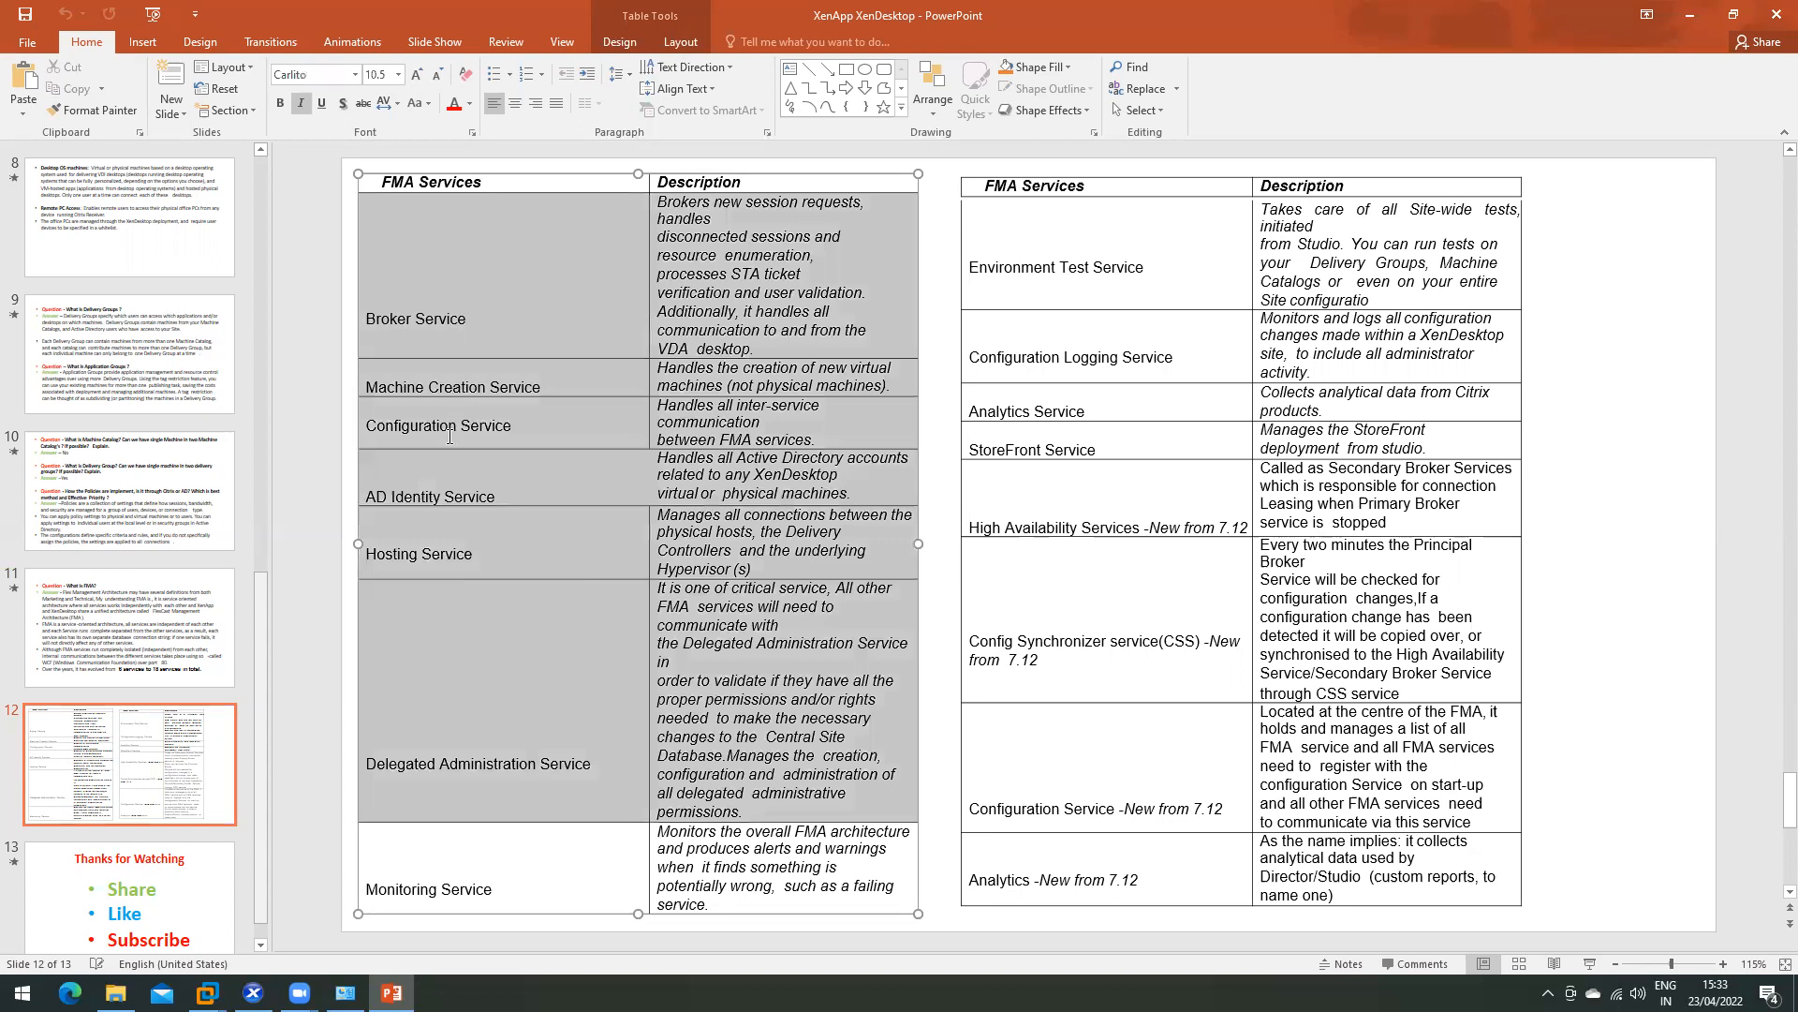
pyautogui.click(721, 517)
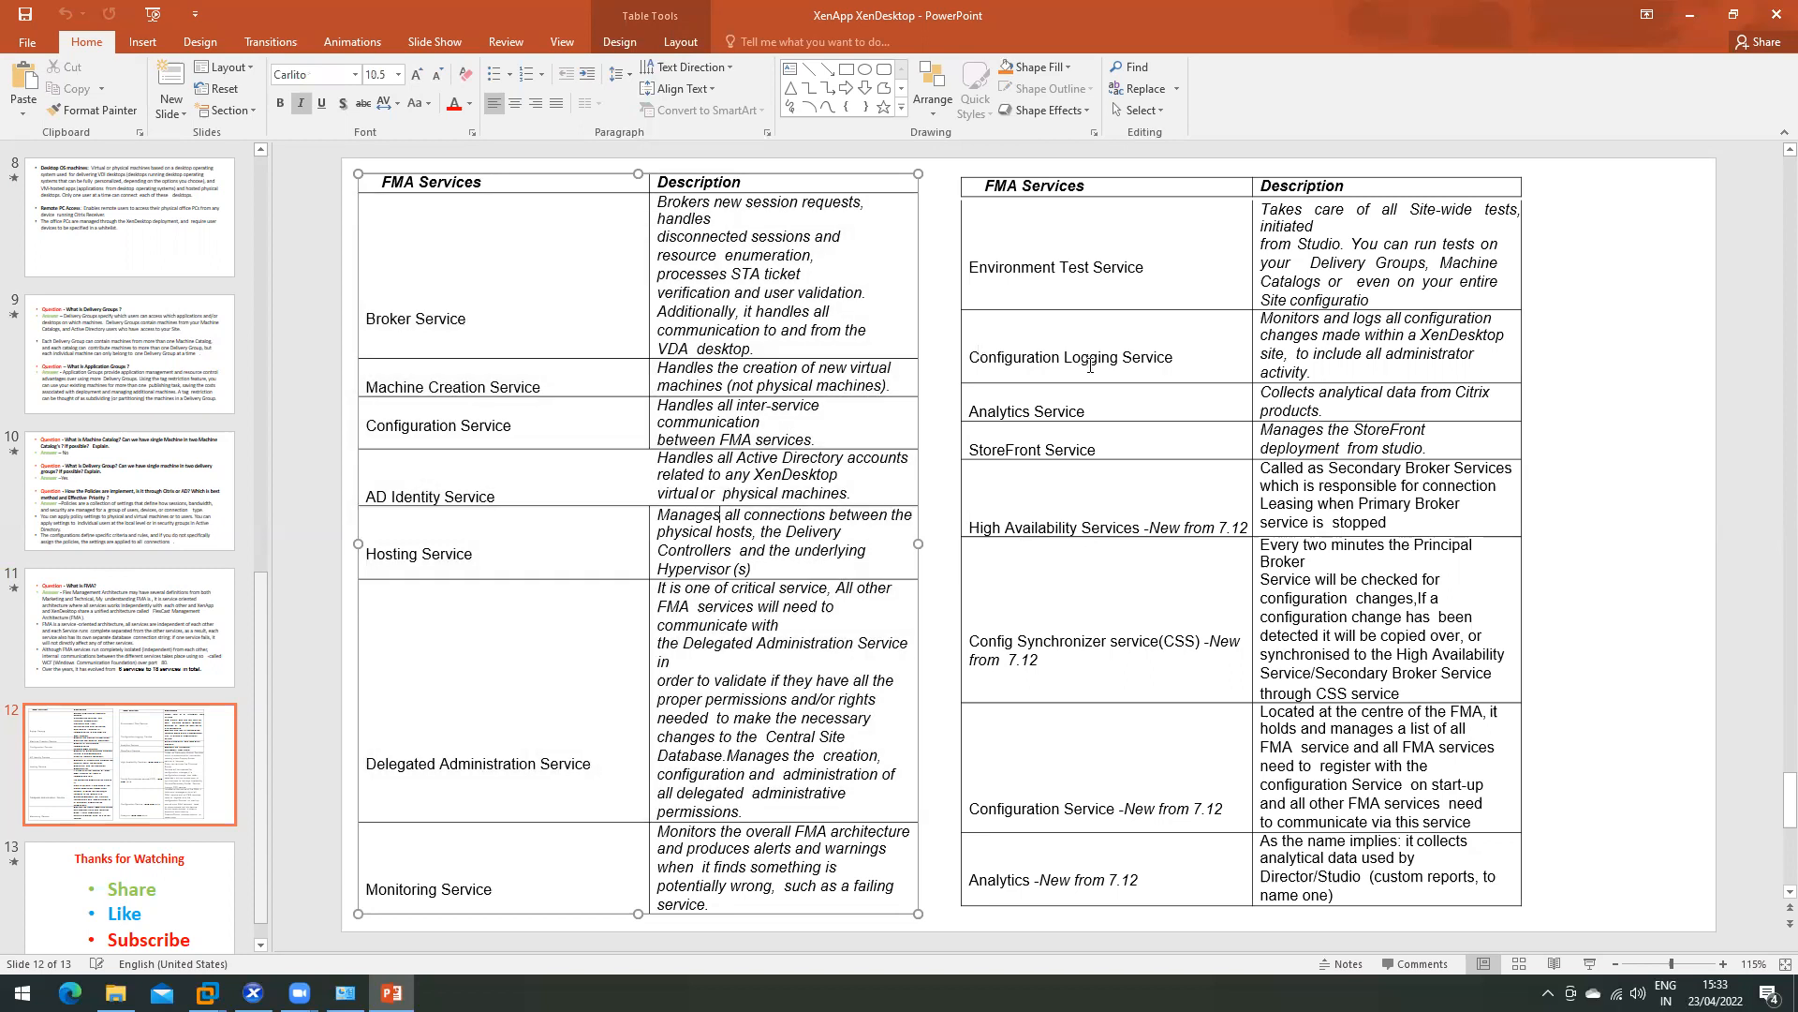
pyautogui.scroll(-3, 438, 696)
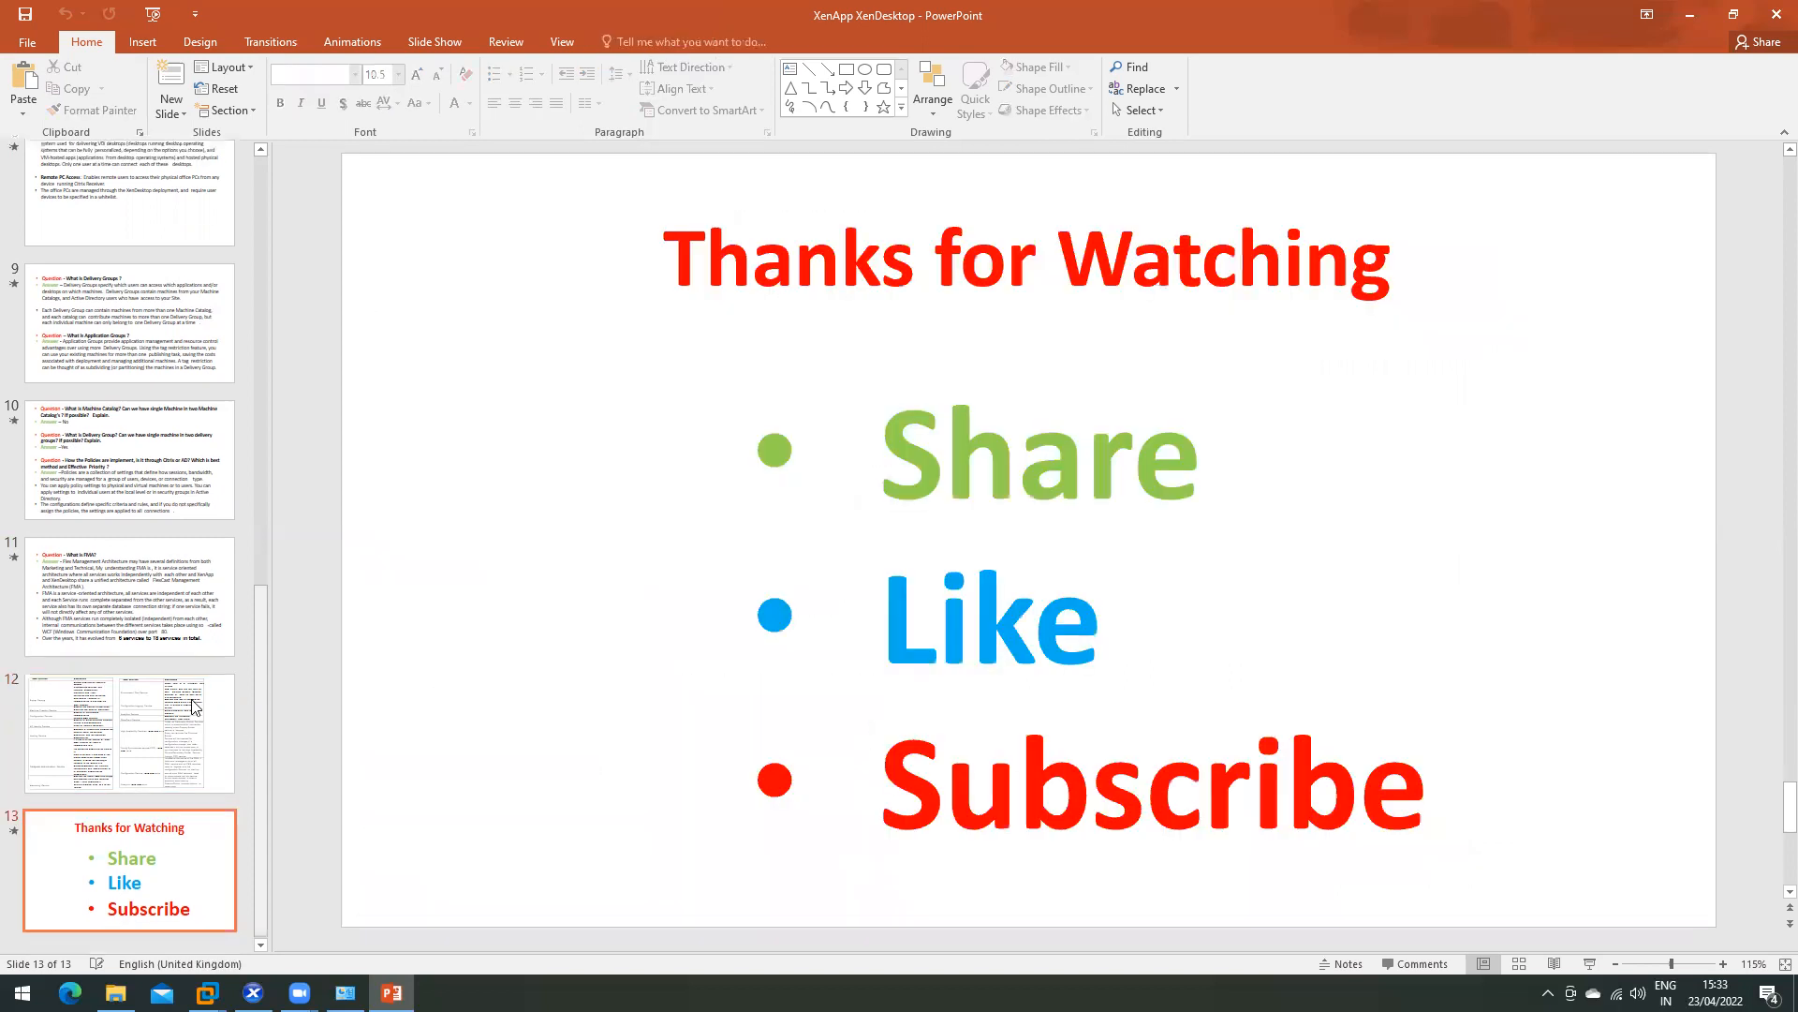
# - On slide 11, highlight '6 services' and '18 services in total', then return to slide 12
pyautogui.click(161, 595)
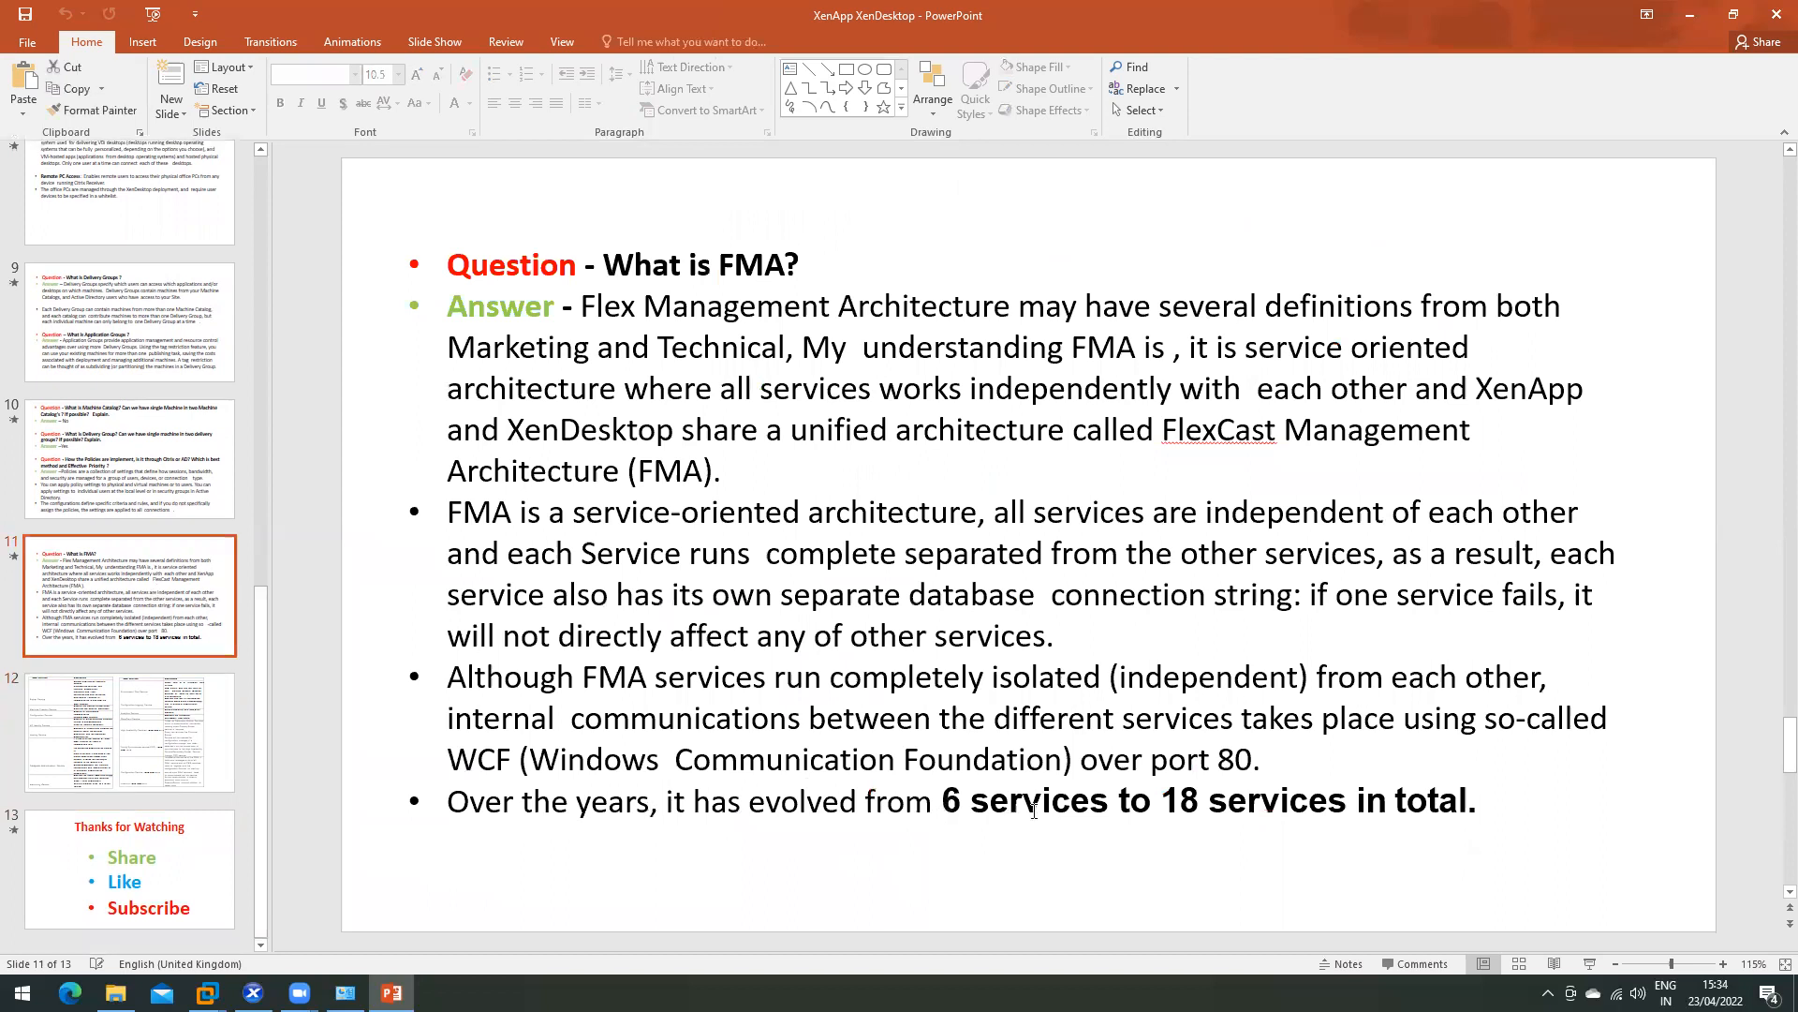
pyautogui.moveTo(1091, 803); pyautogui.dragTo(943, 803)
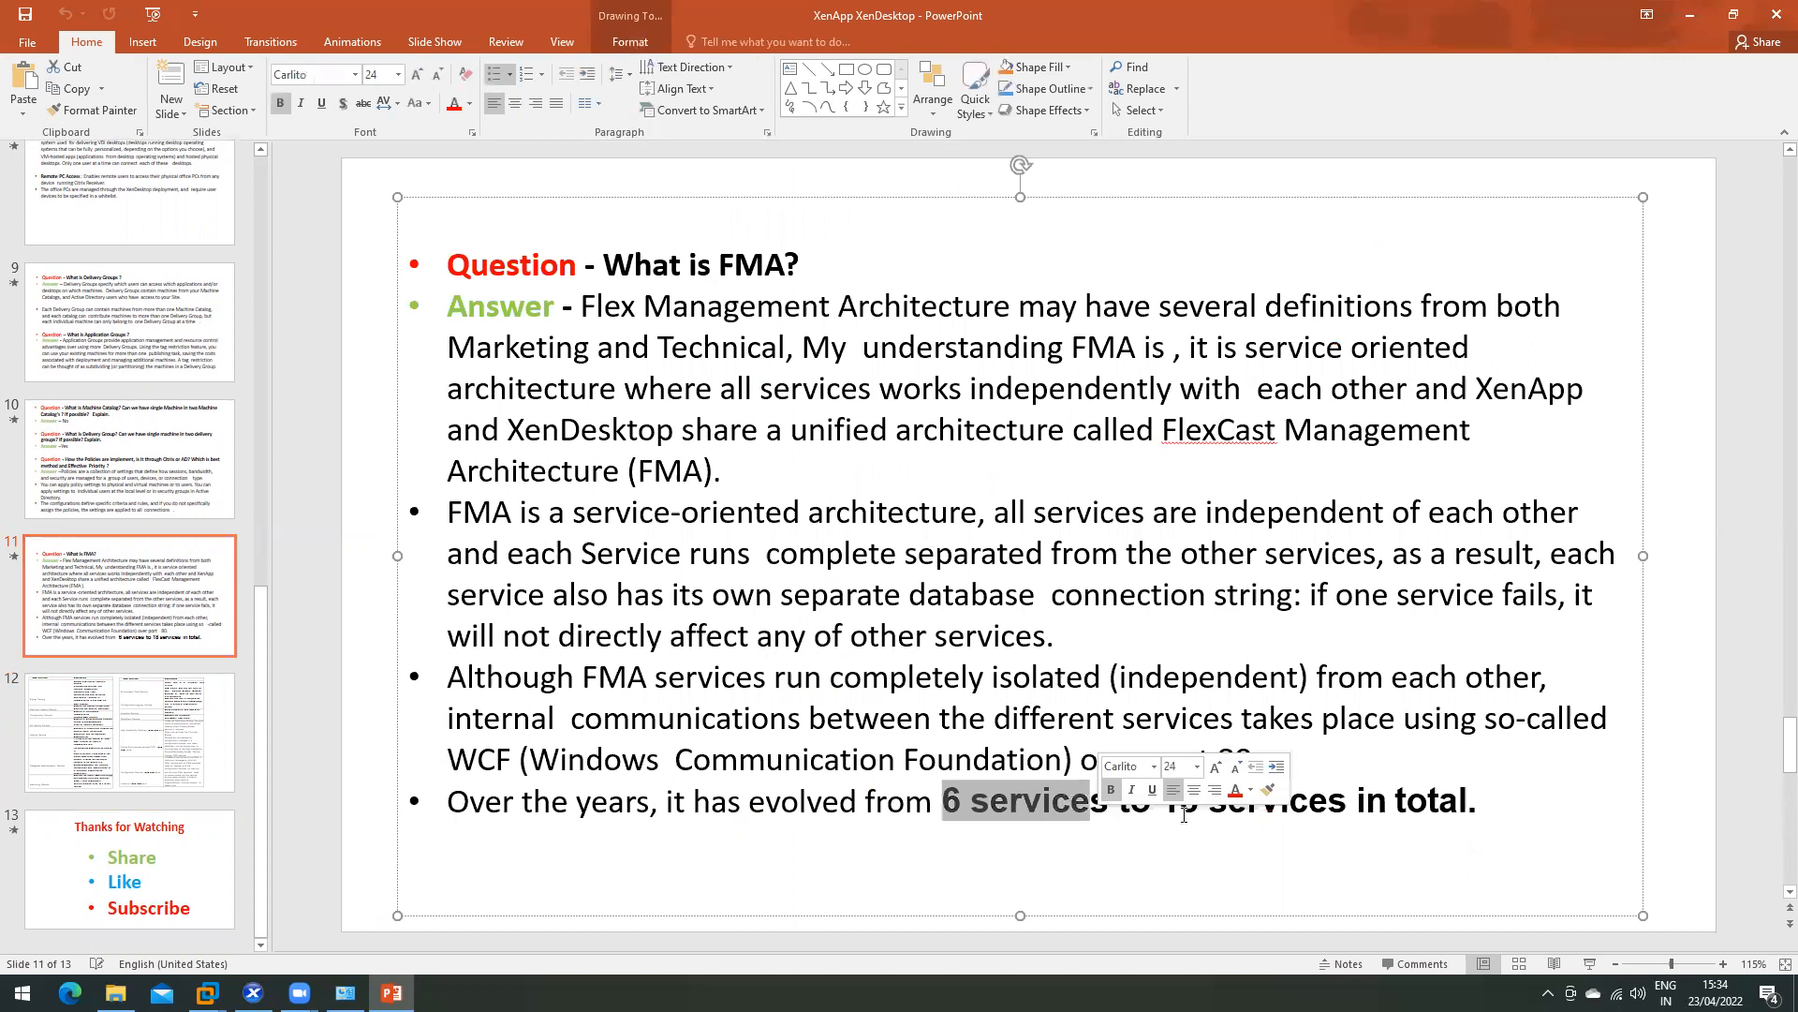
pyautogui.click(1184, 814)
pyautogui.moveTo(1163, 802); pyautogui.dragTo(1229, 803)
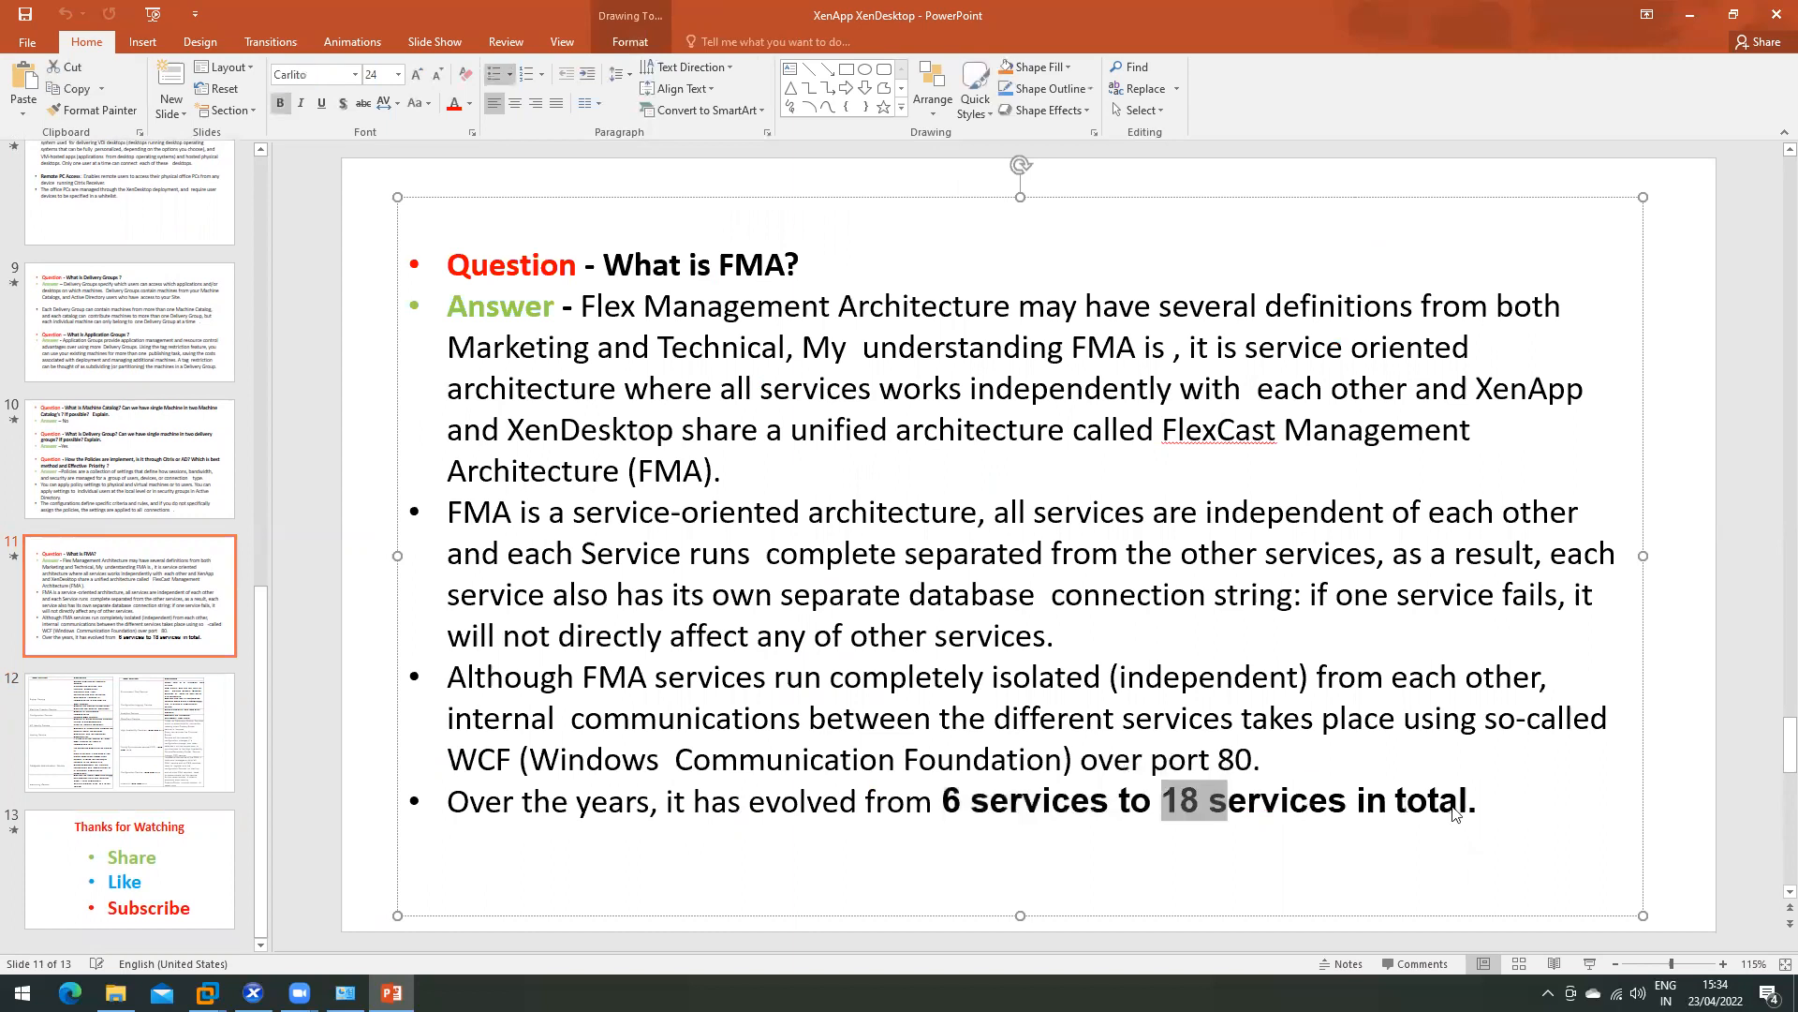
pyautogui.moveTo(1455, 813); pyautogui.dragTo(1463, 811)
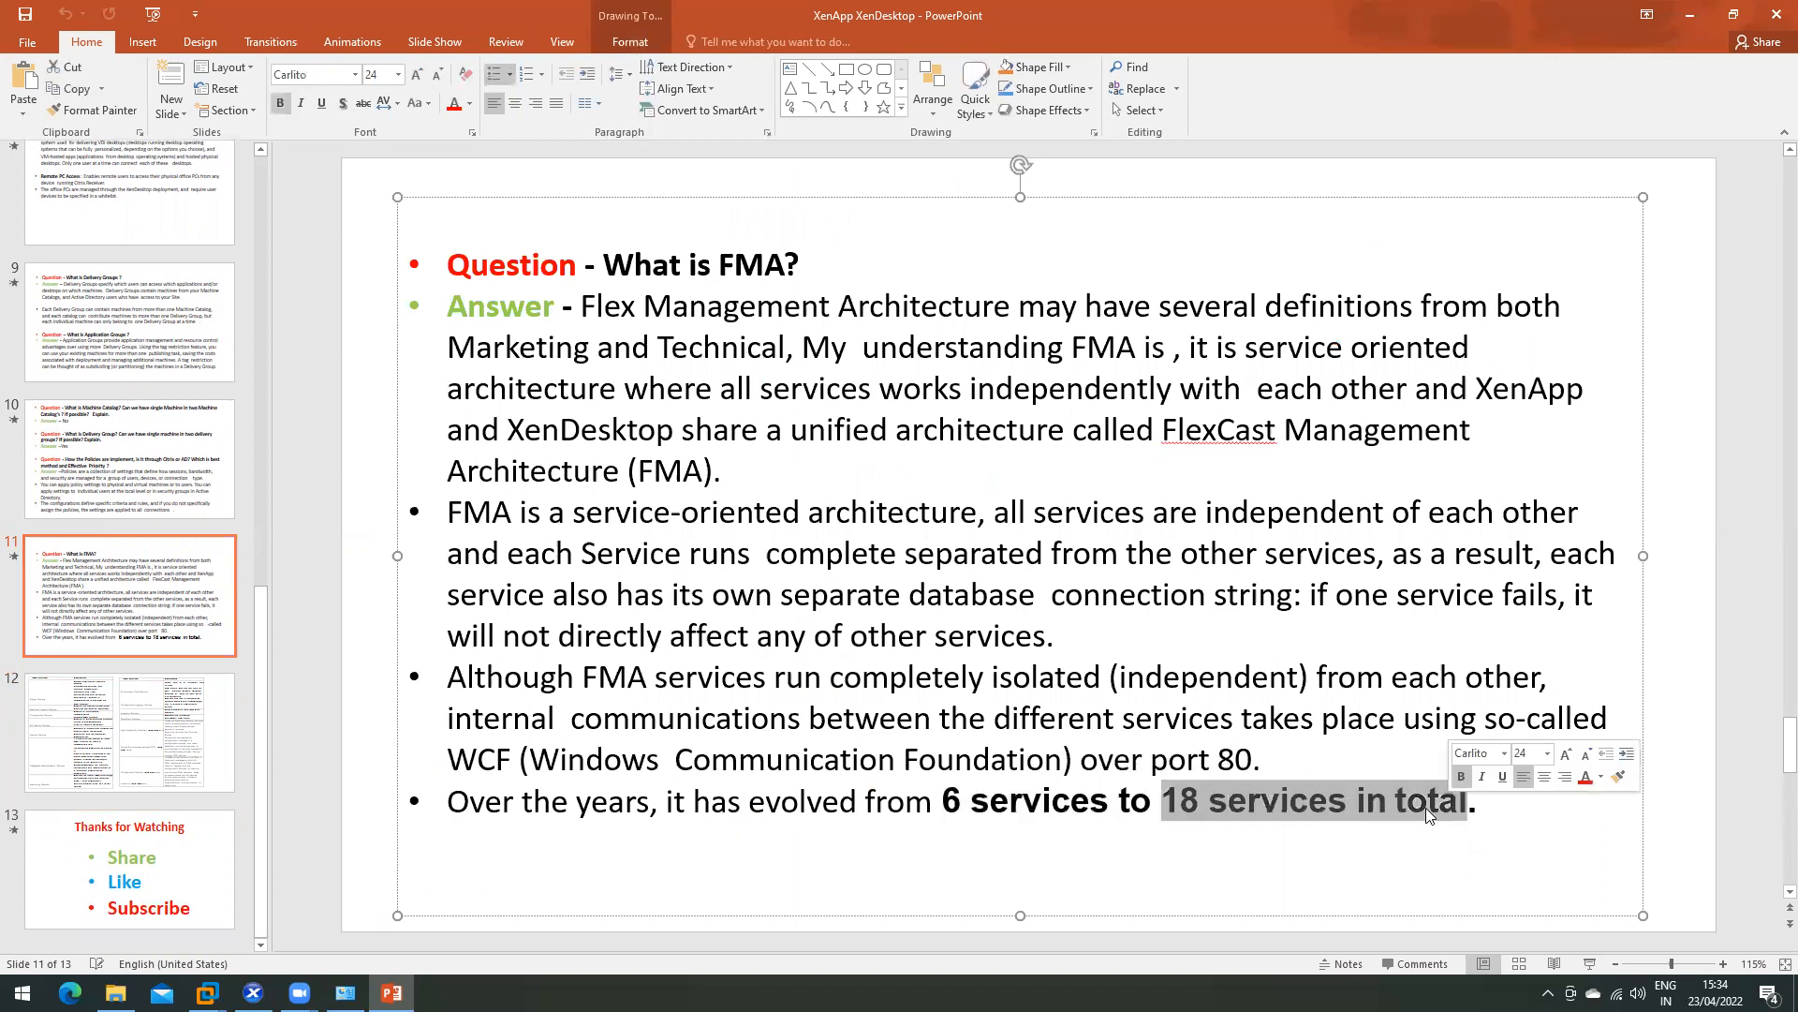
pyautogui.click(59, 717)
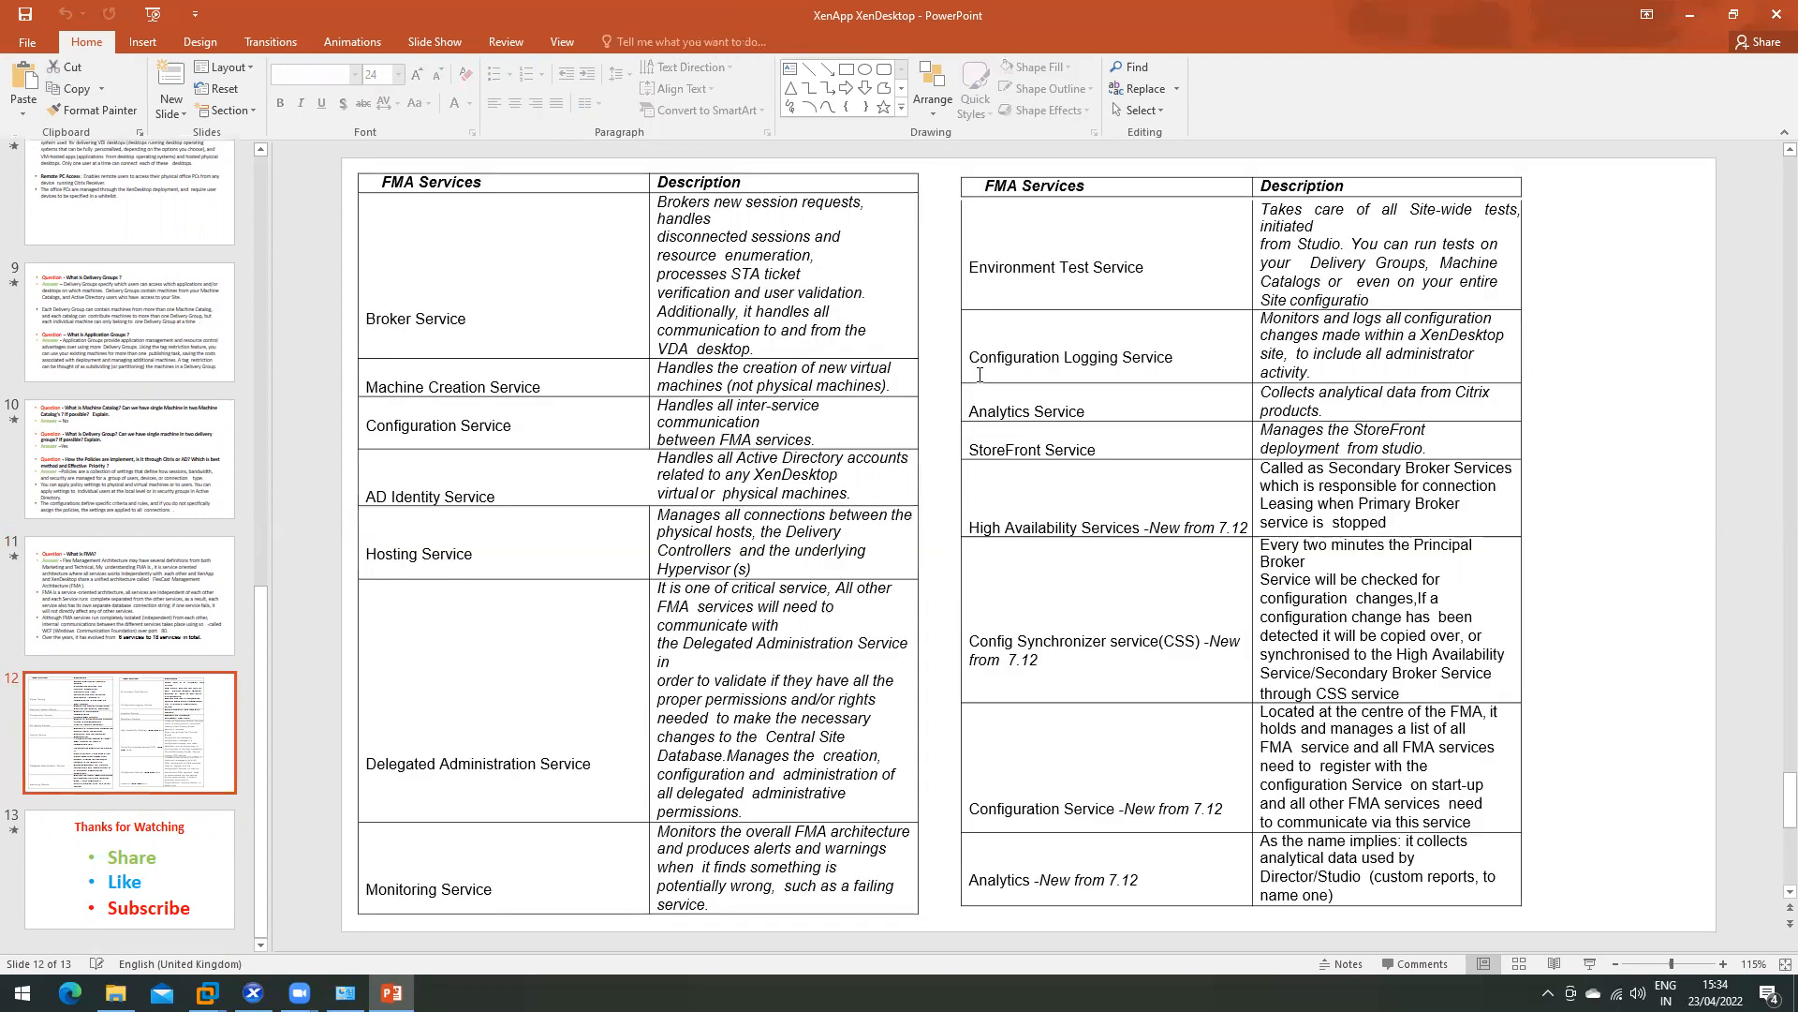
# - Select the left table's service rows and pick out Creation, Hosting and Monitoring
pyautogui.click(371, 321)
pyautogui.moveTo(508, 622); pyautogui.dragTo(503, 614)
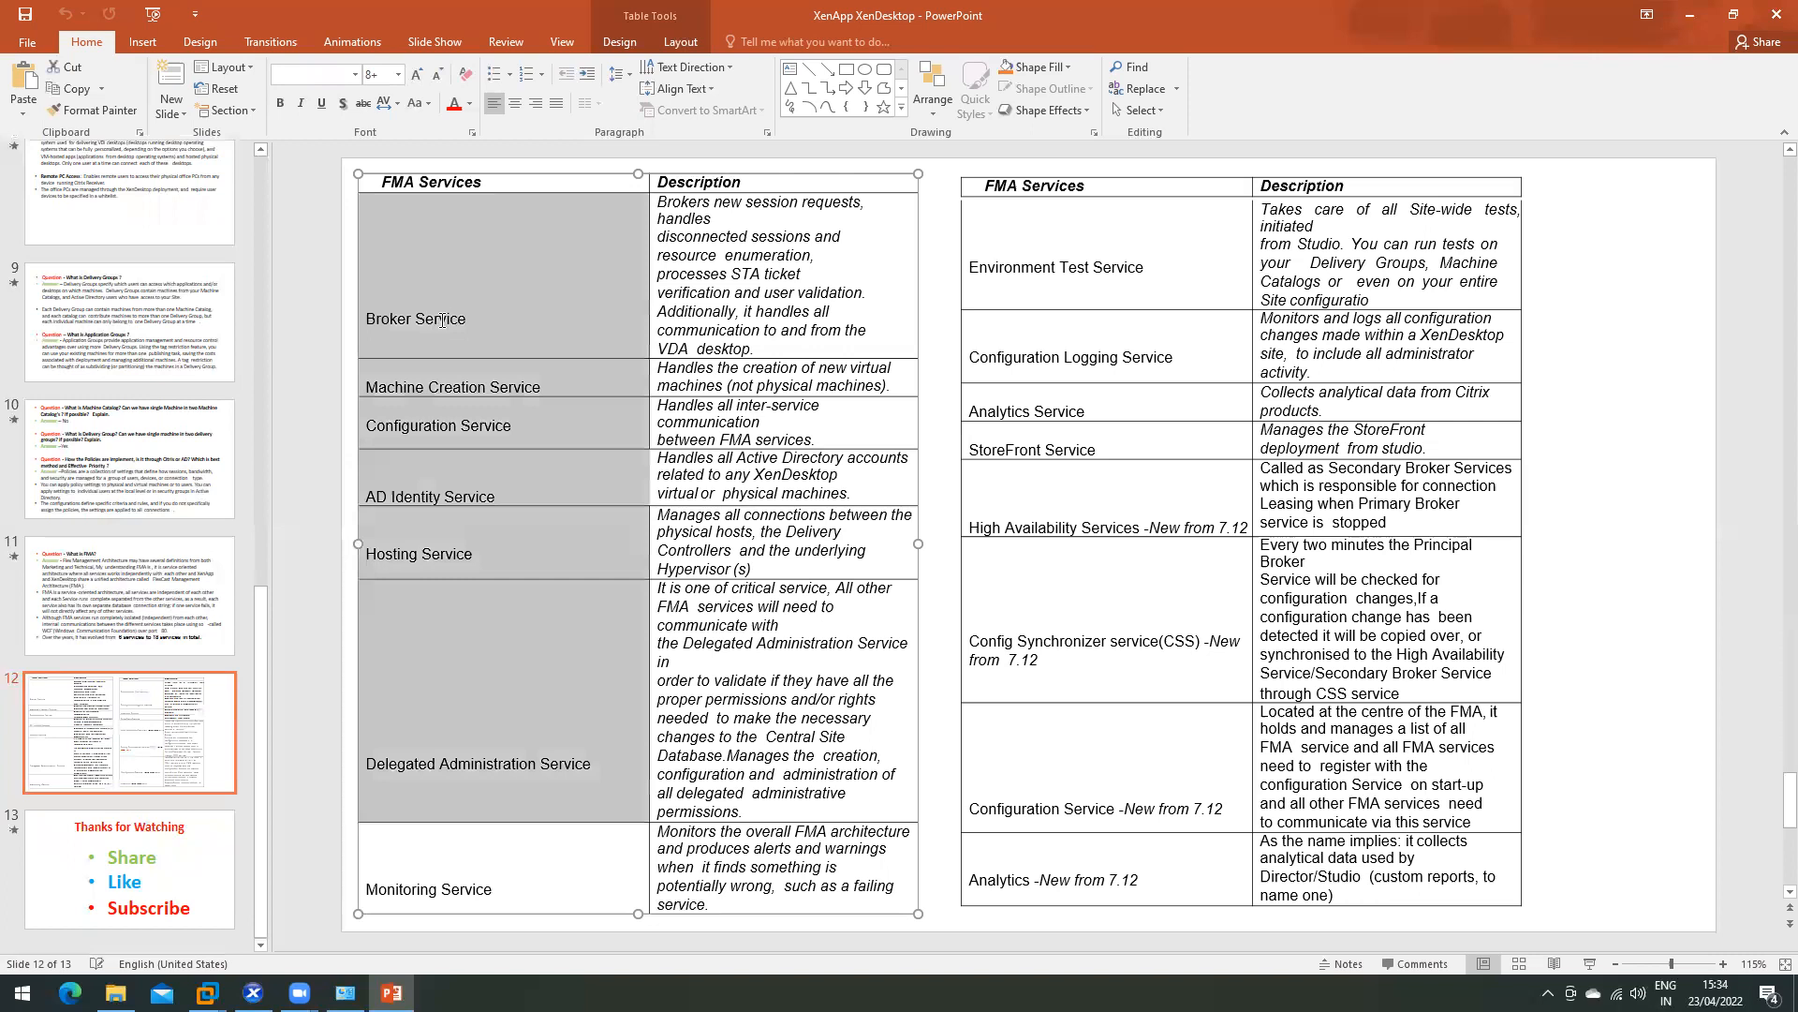
pyautogui.click(440, 324)
pyautogui.doubleClick(442, 394)
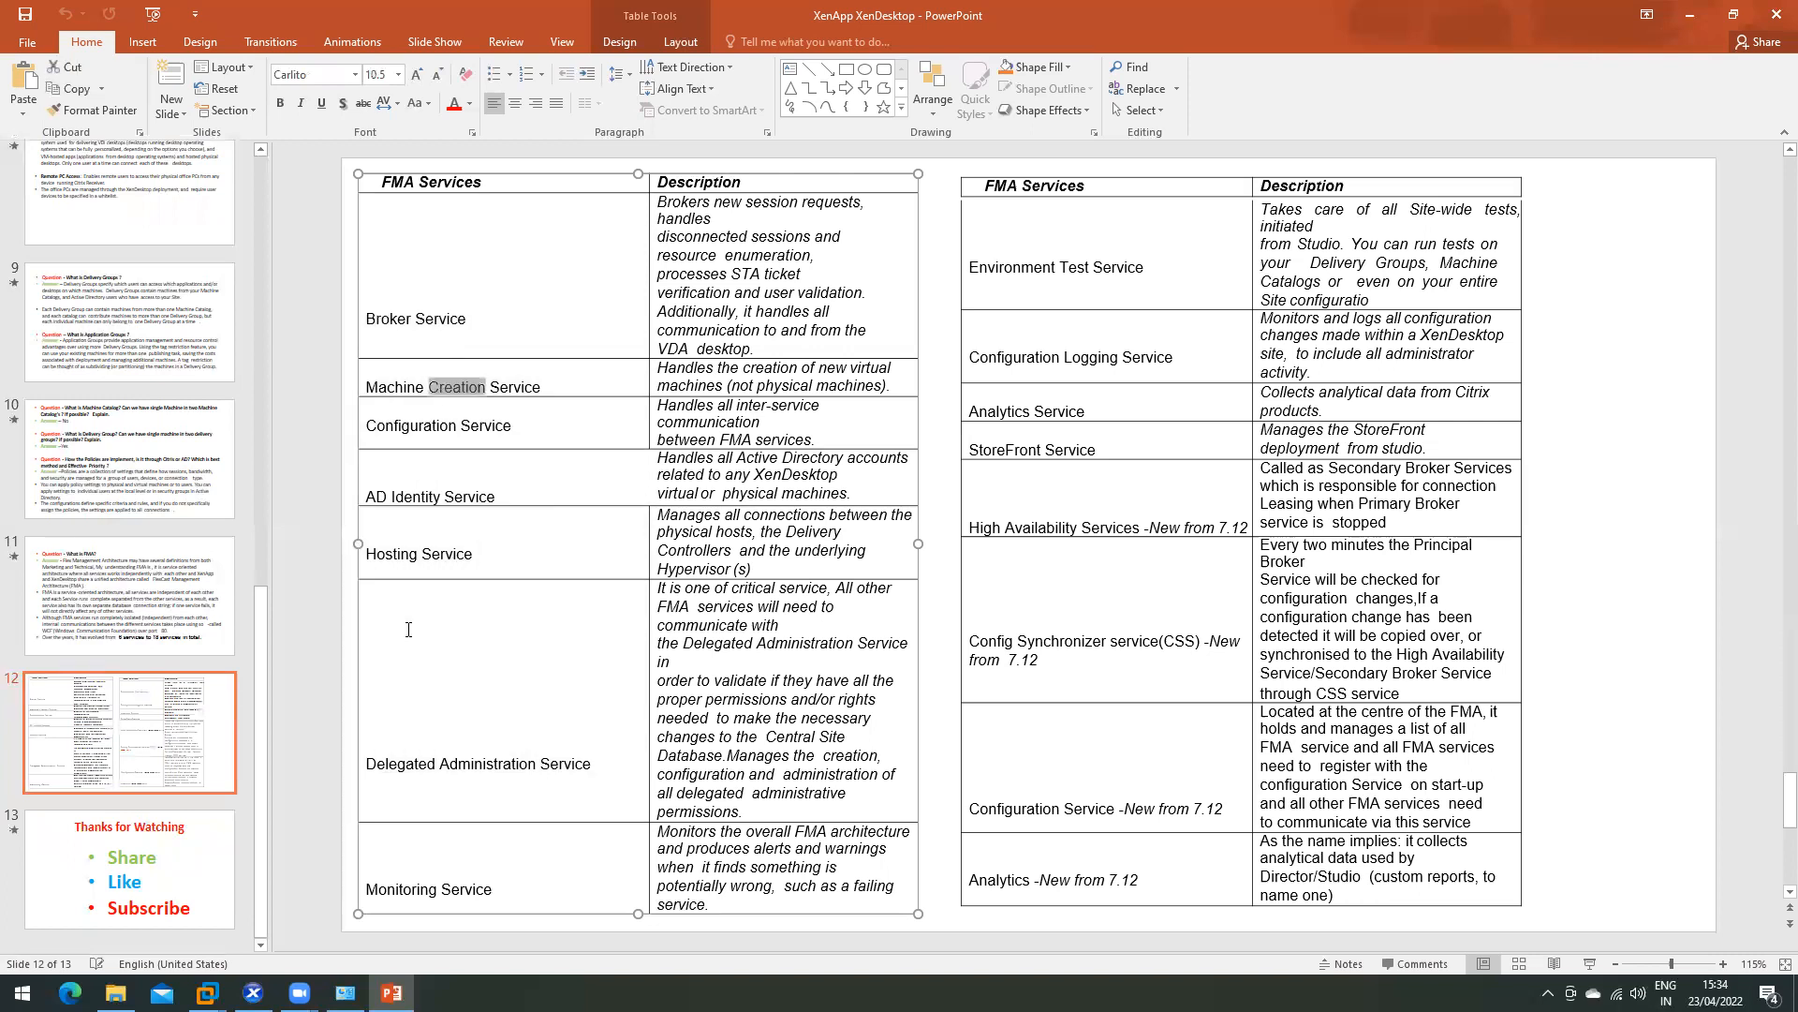
pyautogui.doubleClick(391, 553)
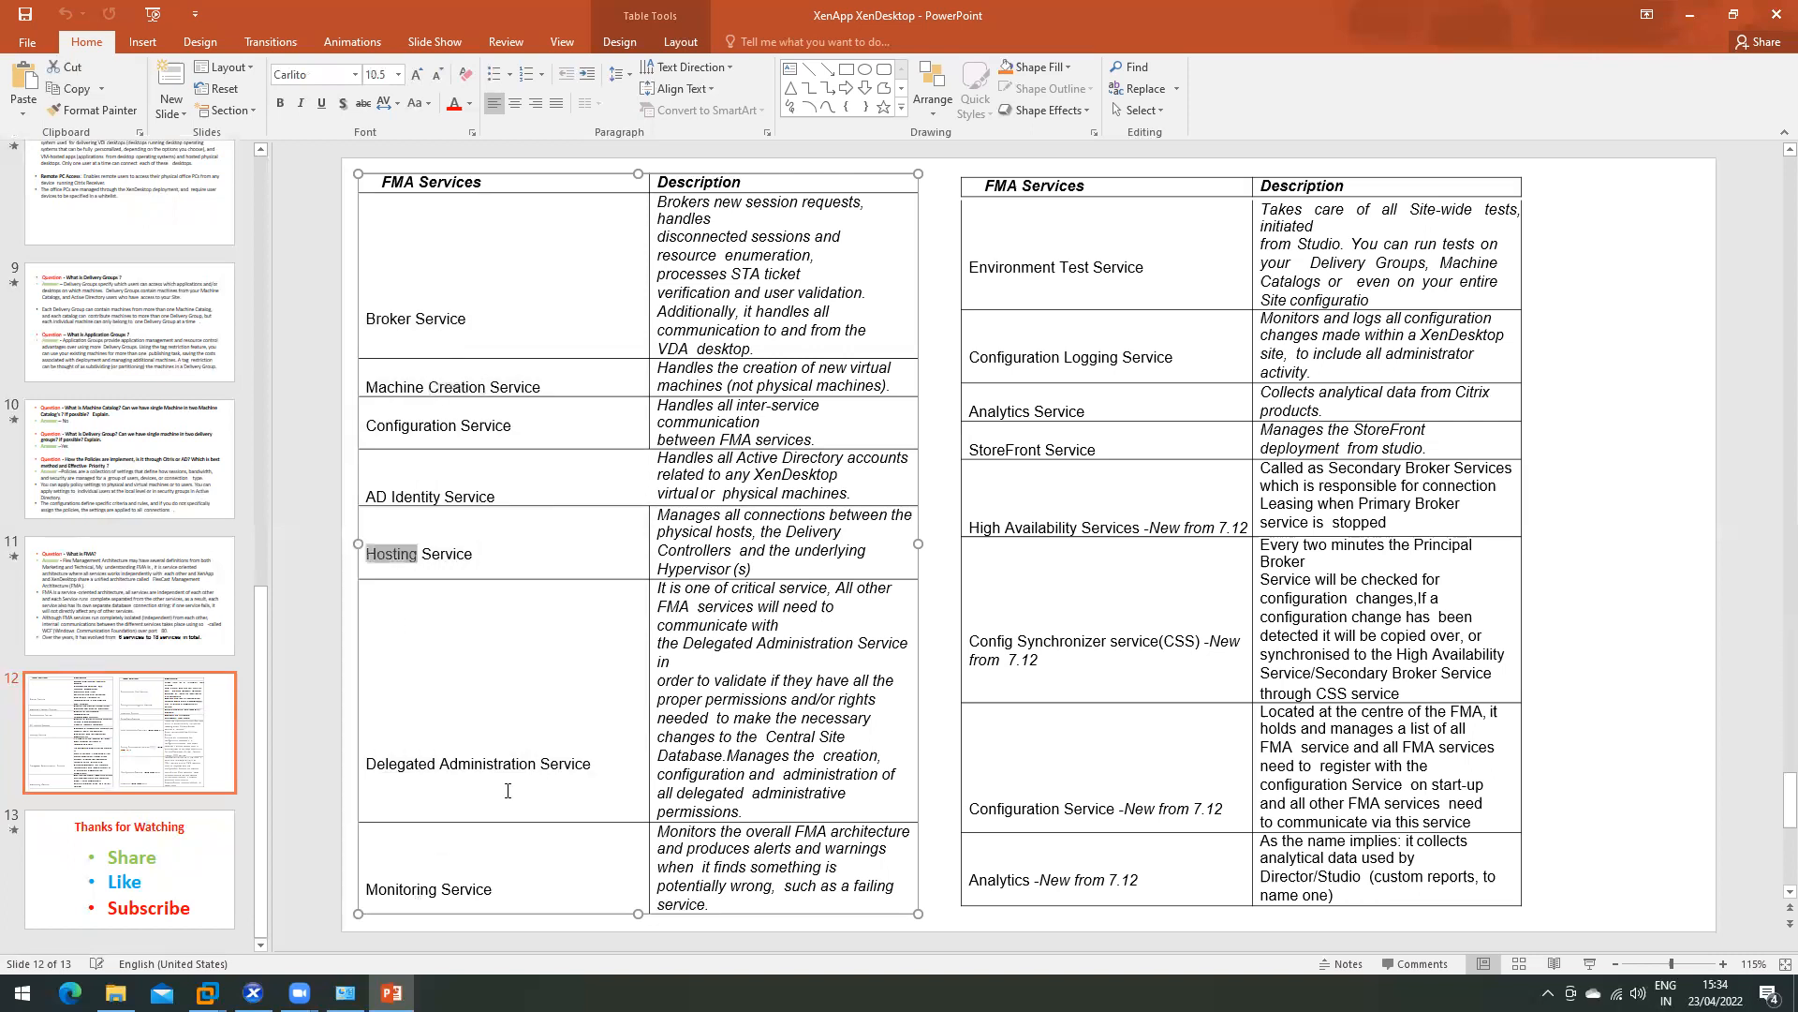
pyautogui.doubleClick(401, 889)
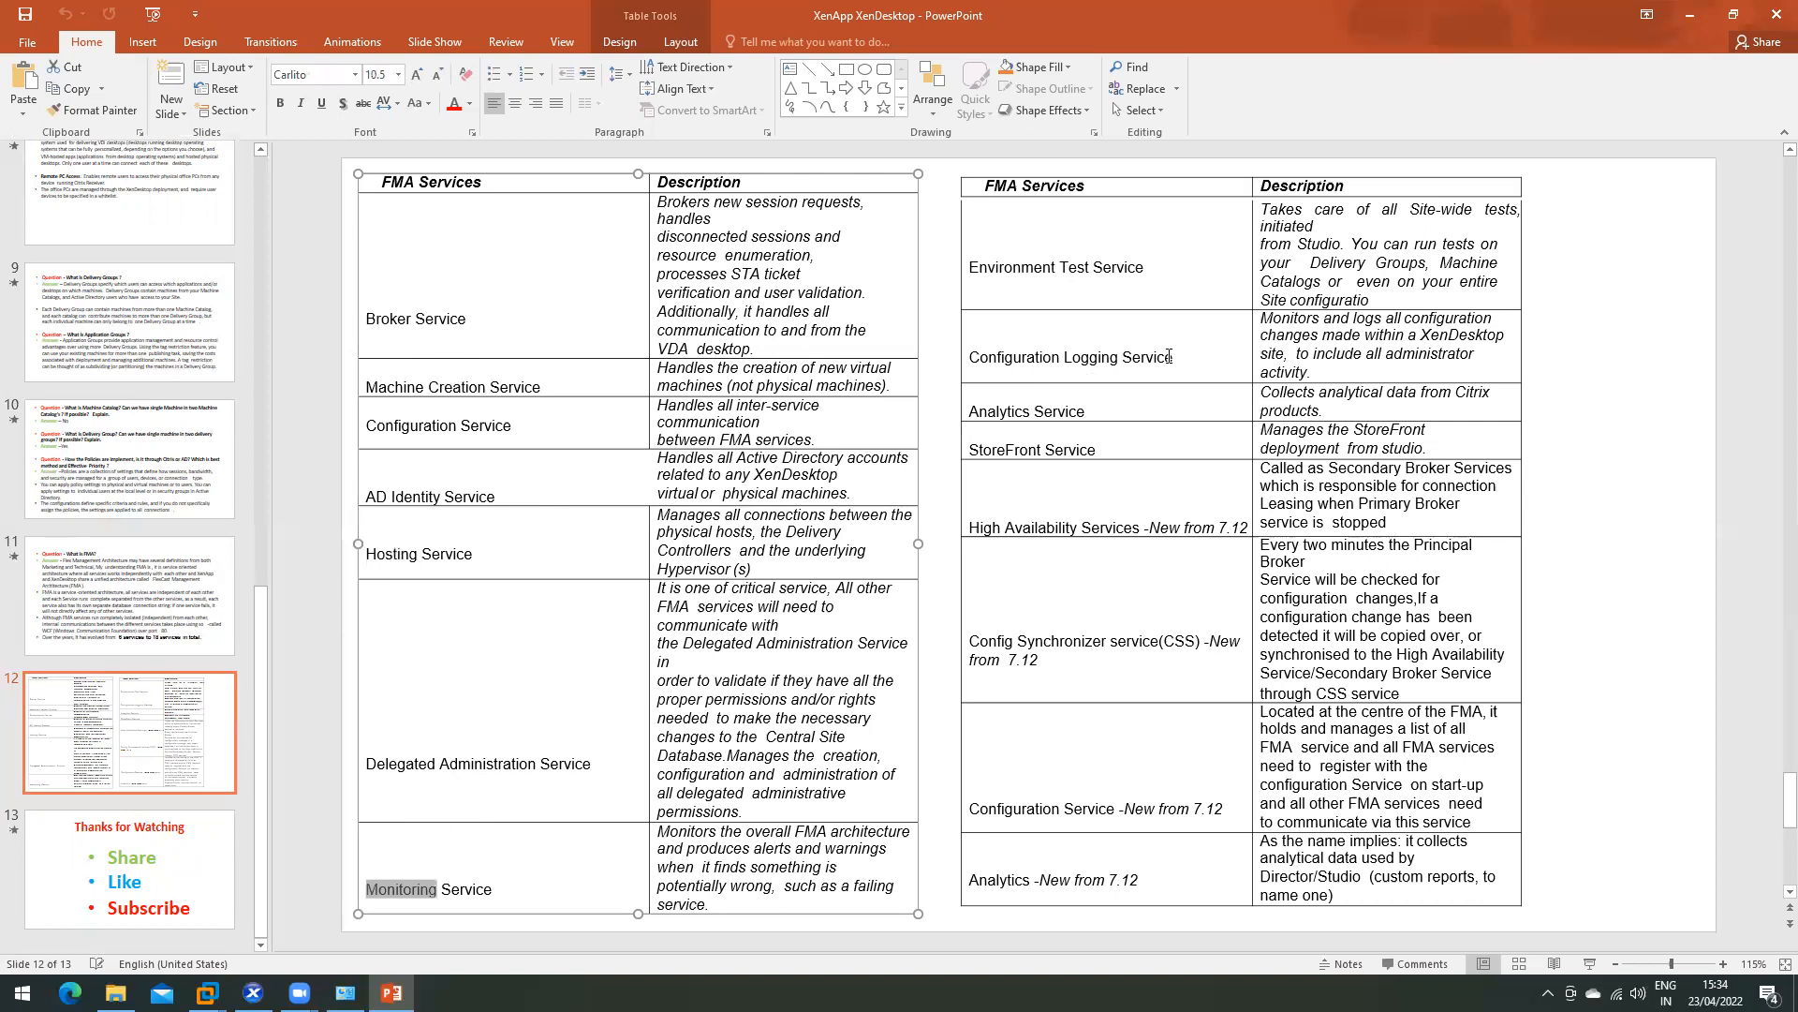
# - Highlight Configuration Logging, Monitoring and High Availability service names, then close PowerPoint
pyautogui.tripleClick(1077, 357)
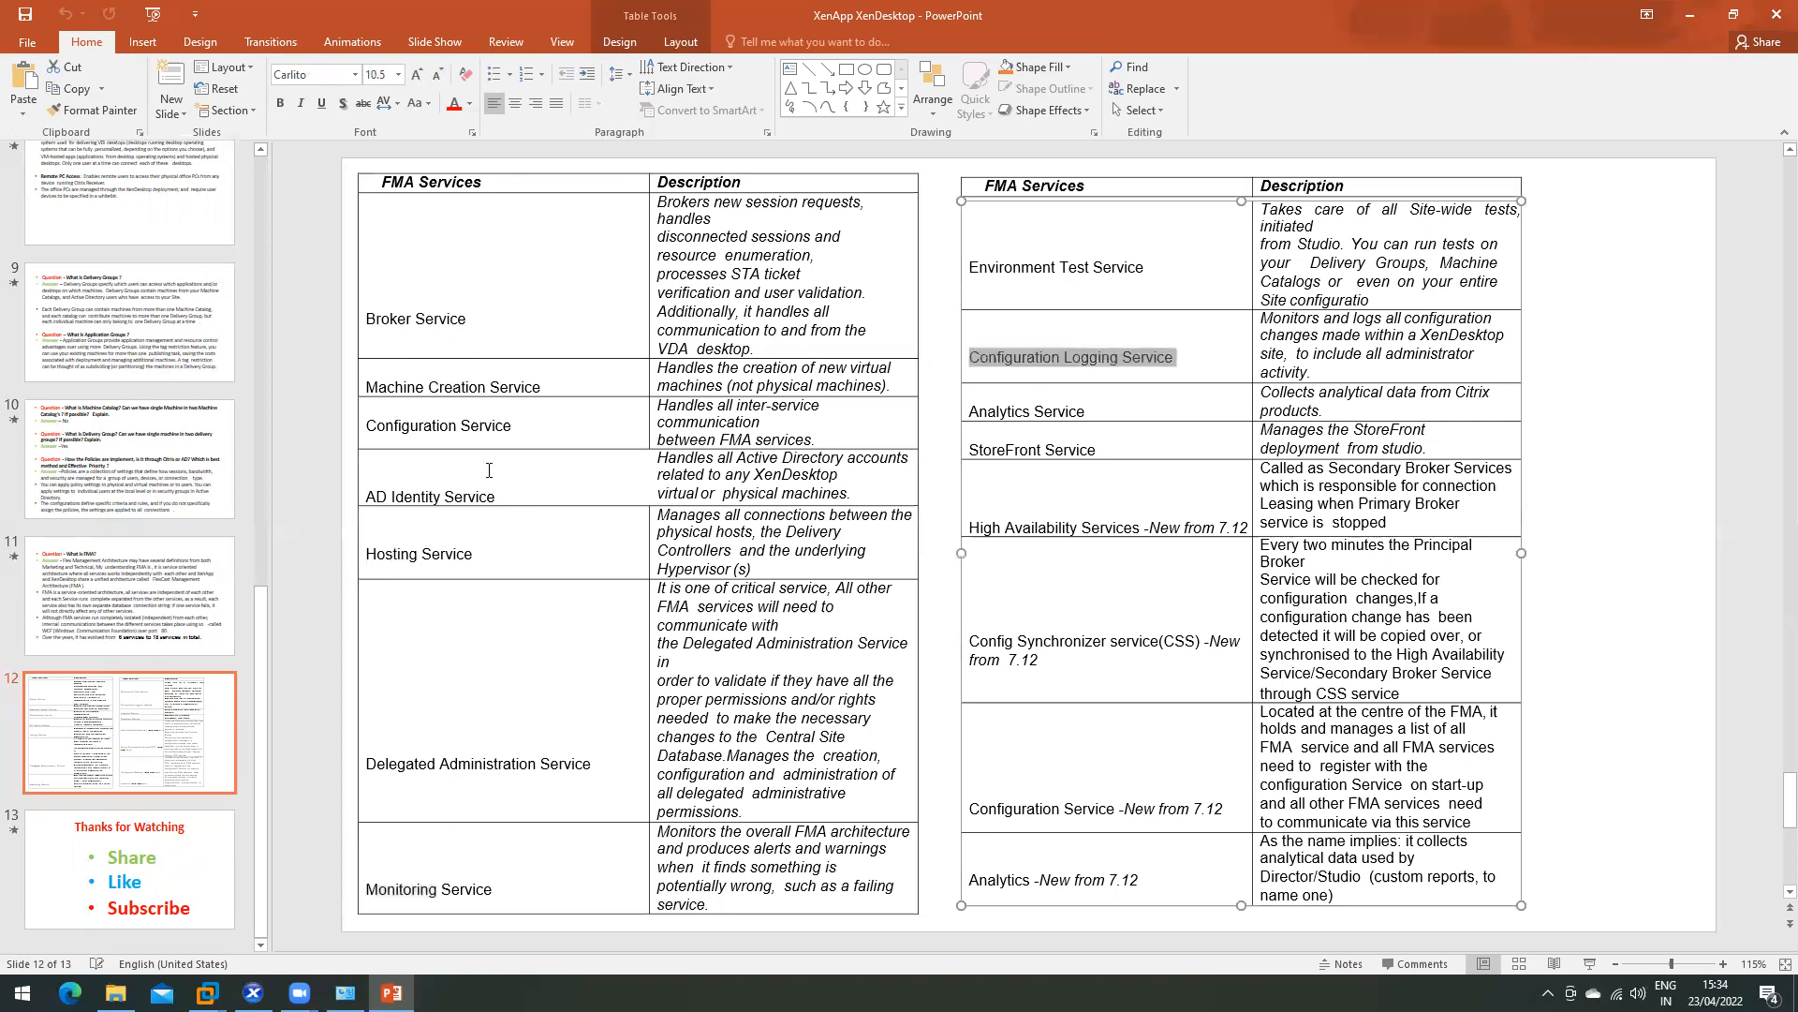
pyautogui.hotkey('ctrl', 'shift', 'Right')
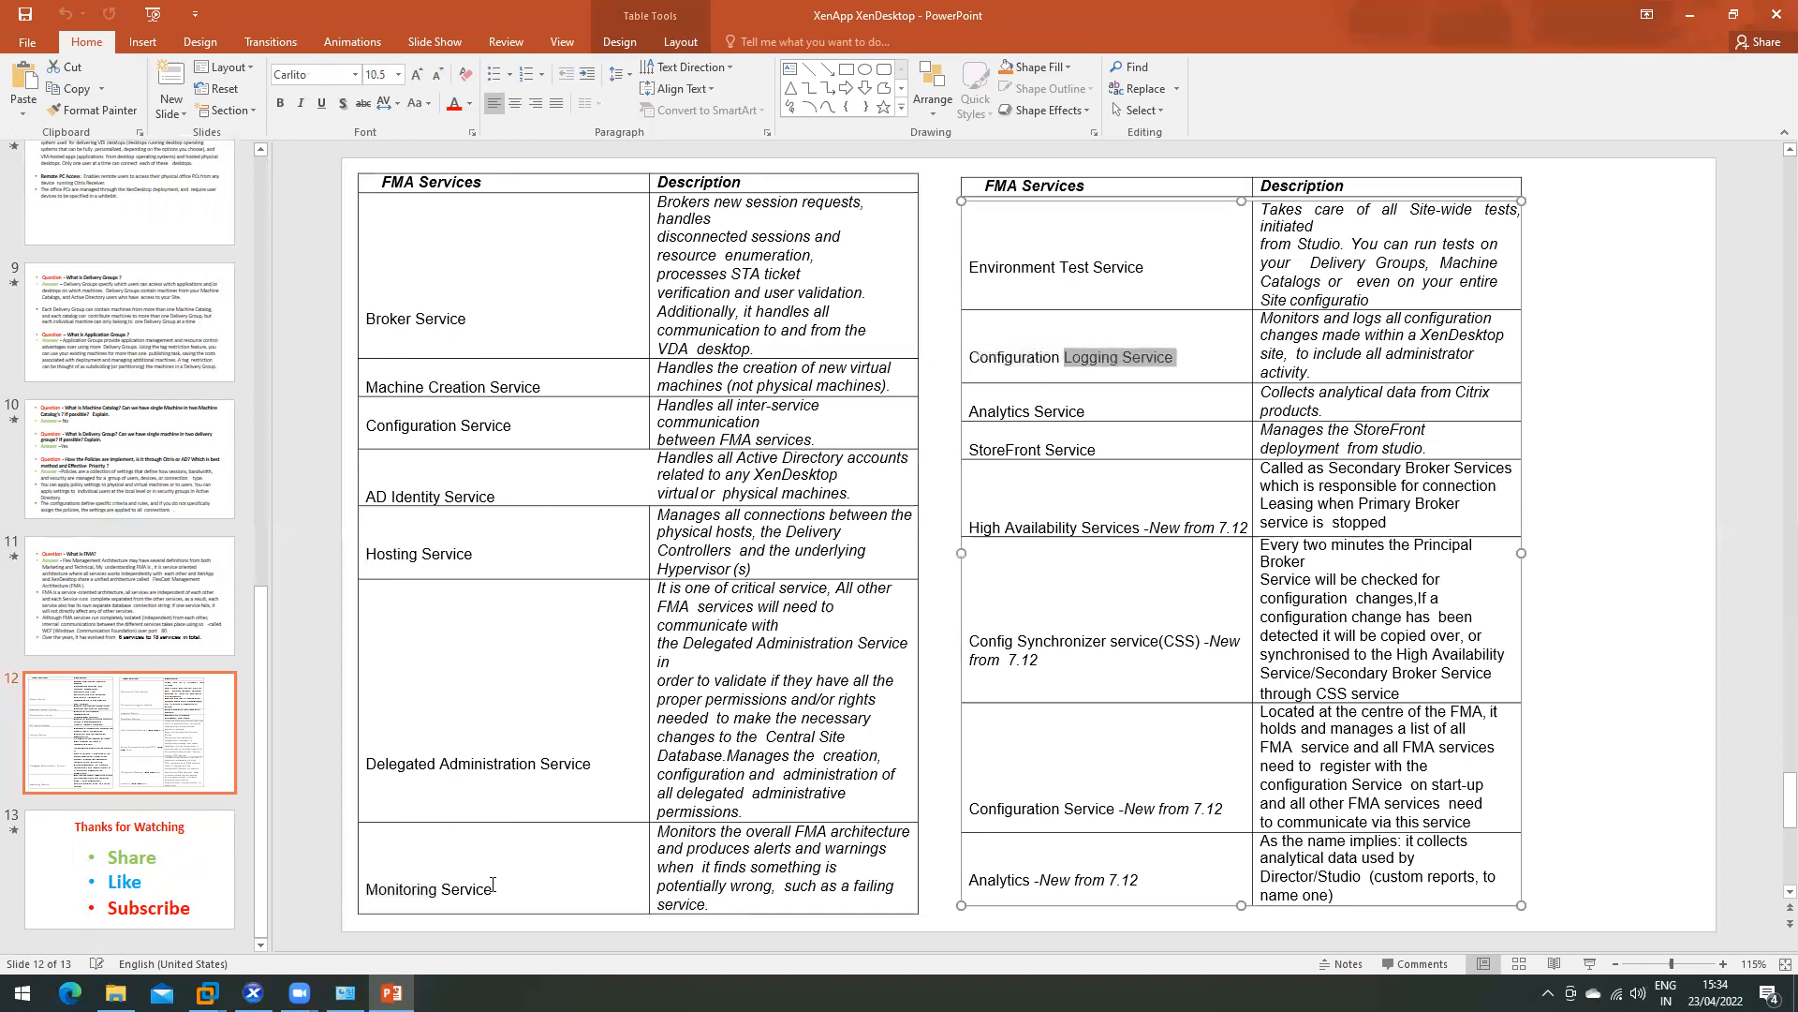
pyautogui.tripleClick(369, 891)
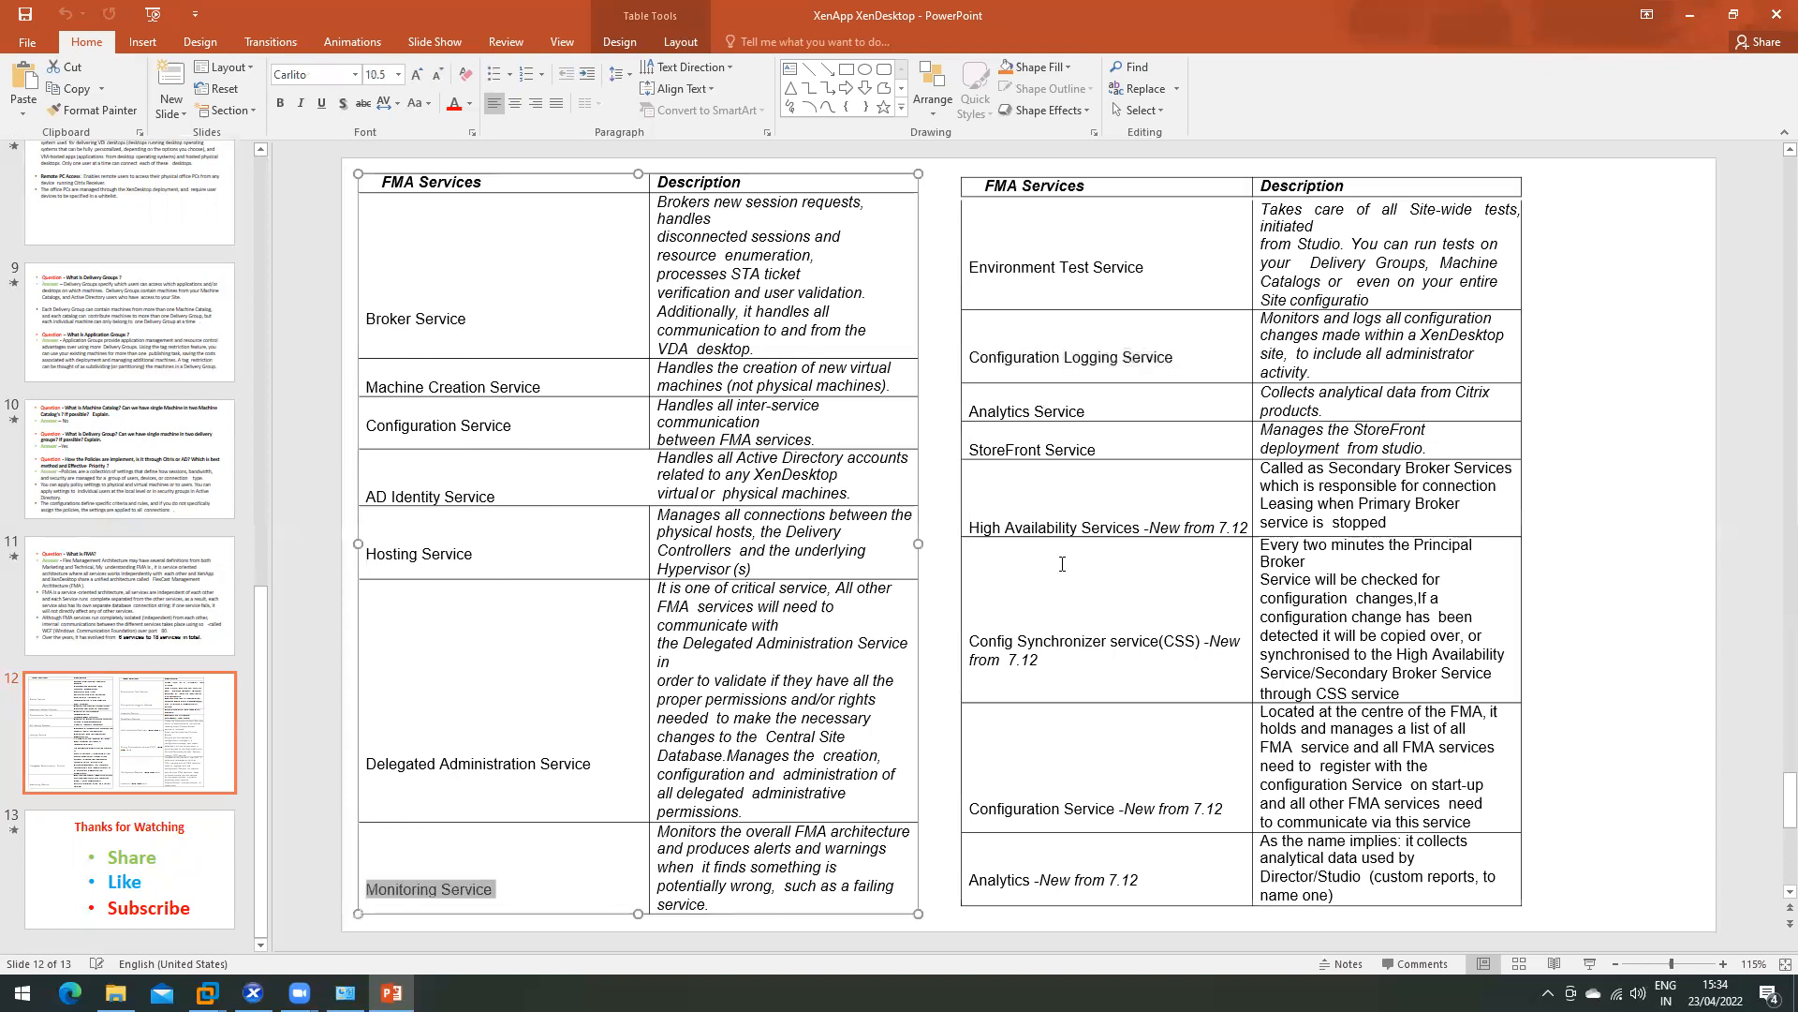
pyautogui.doubleClick(1071, 524)
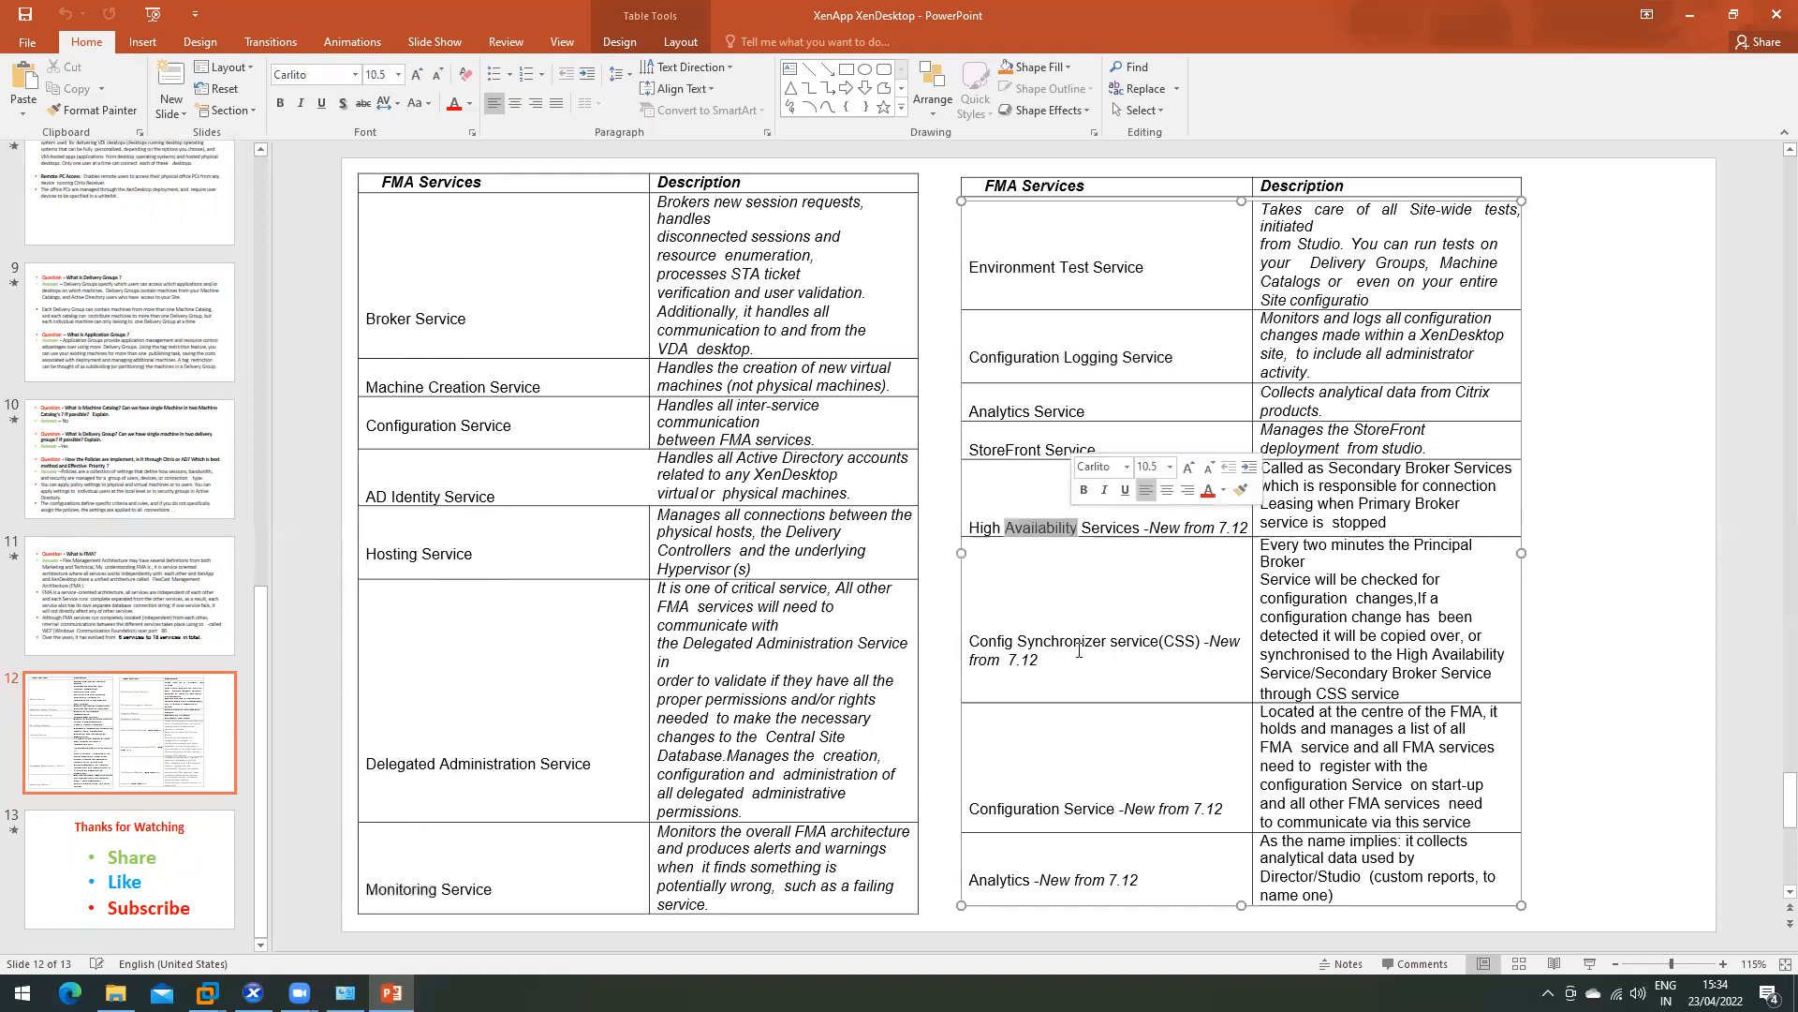
pyautogui.scroll(-1, 1080, 649)
pyautogui.scroll(1, 1078, 653)
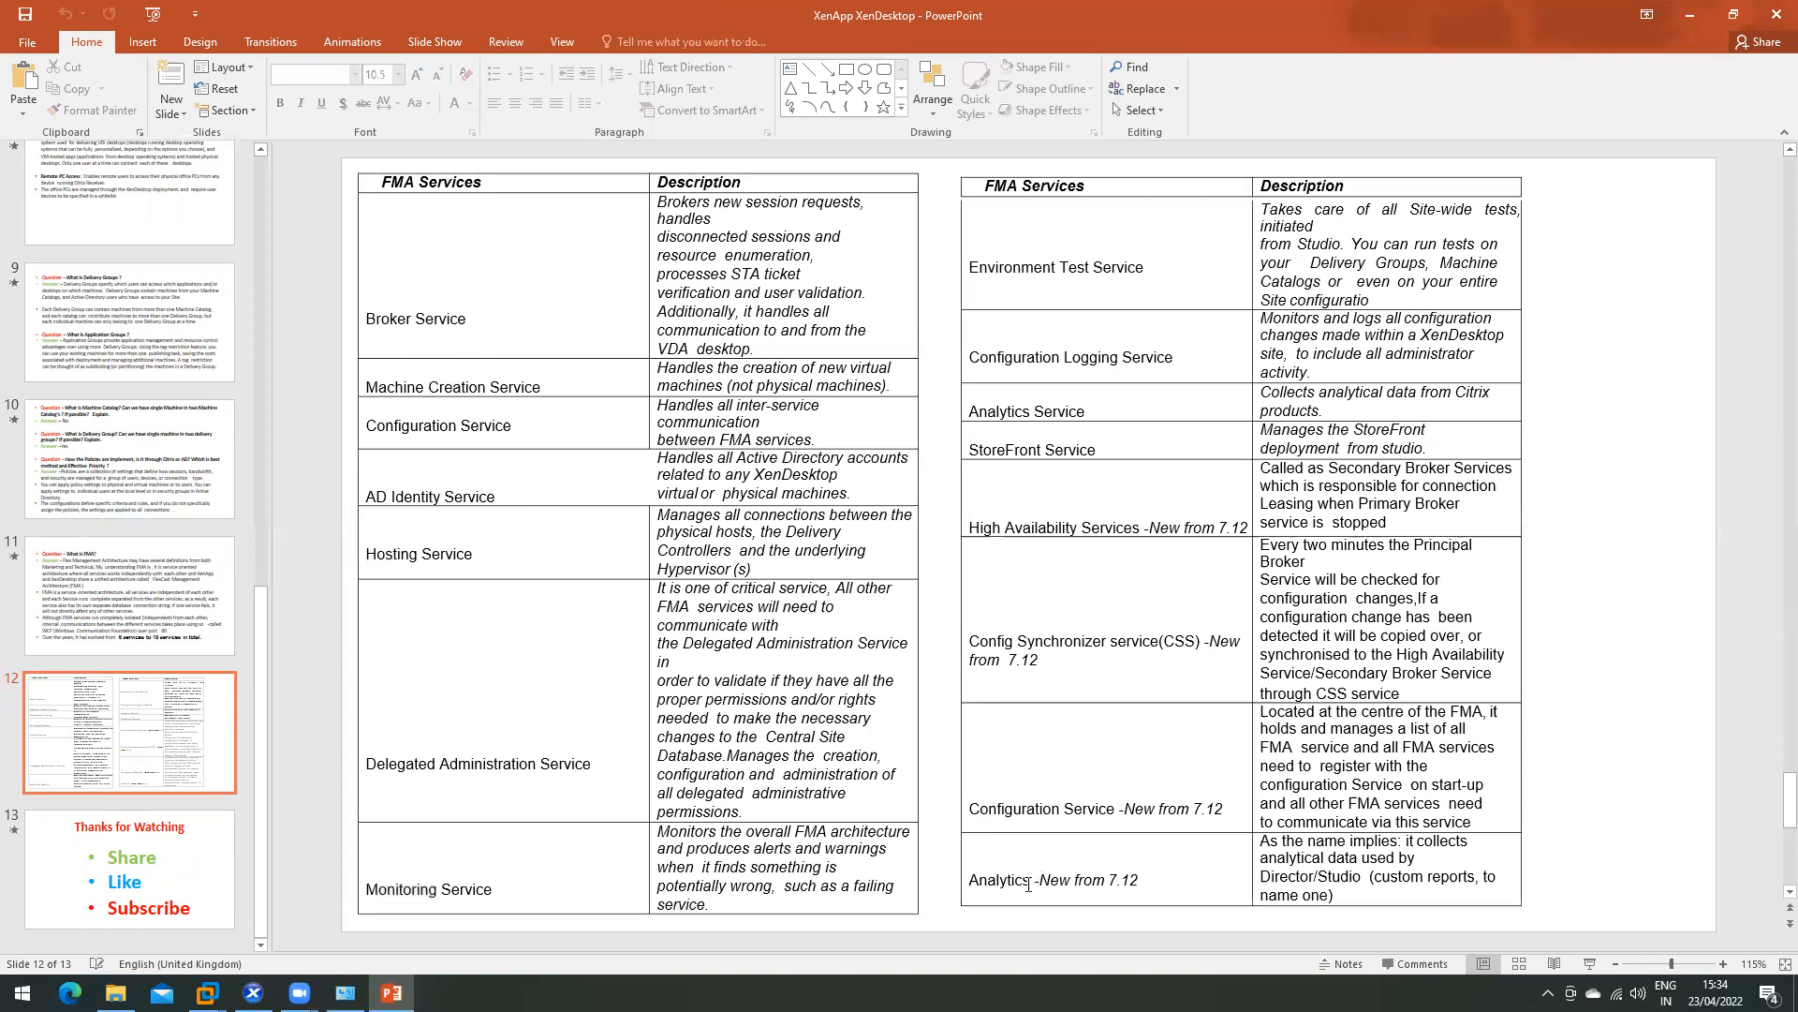
pyautogui.click(1030, 881)
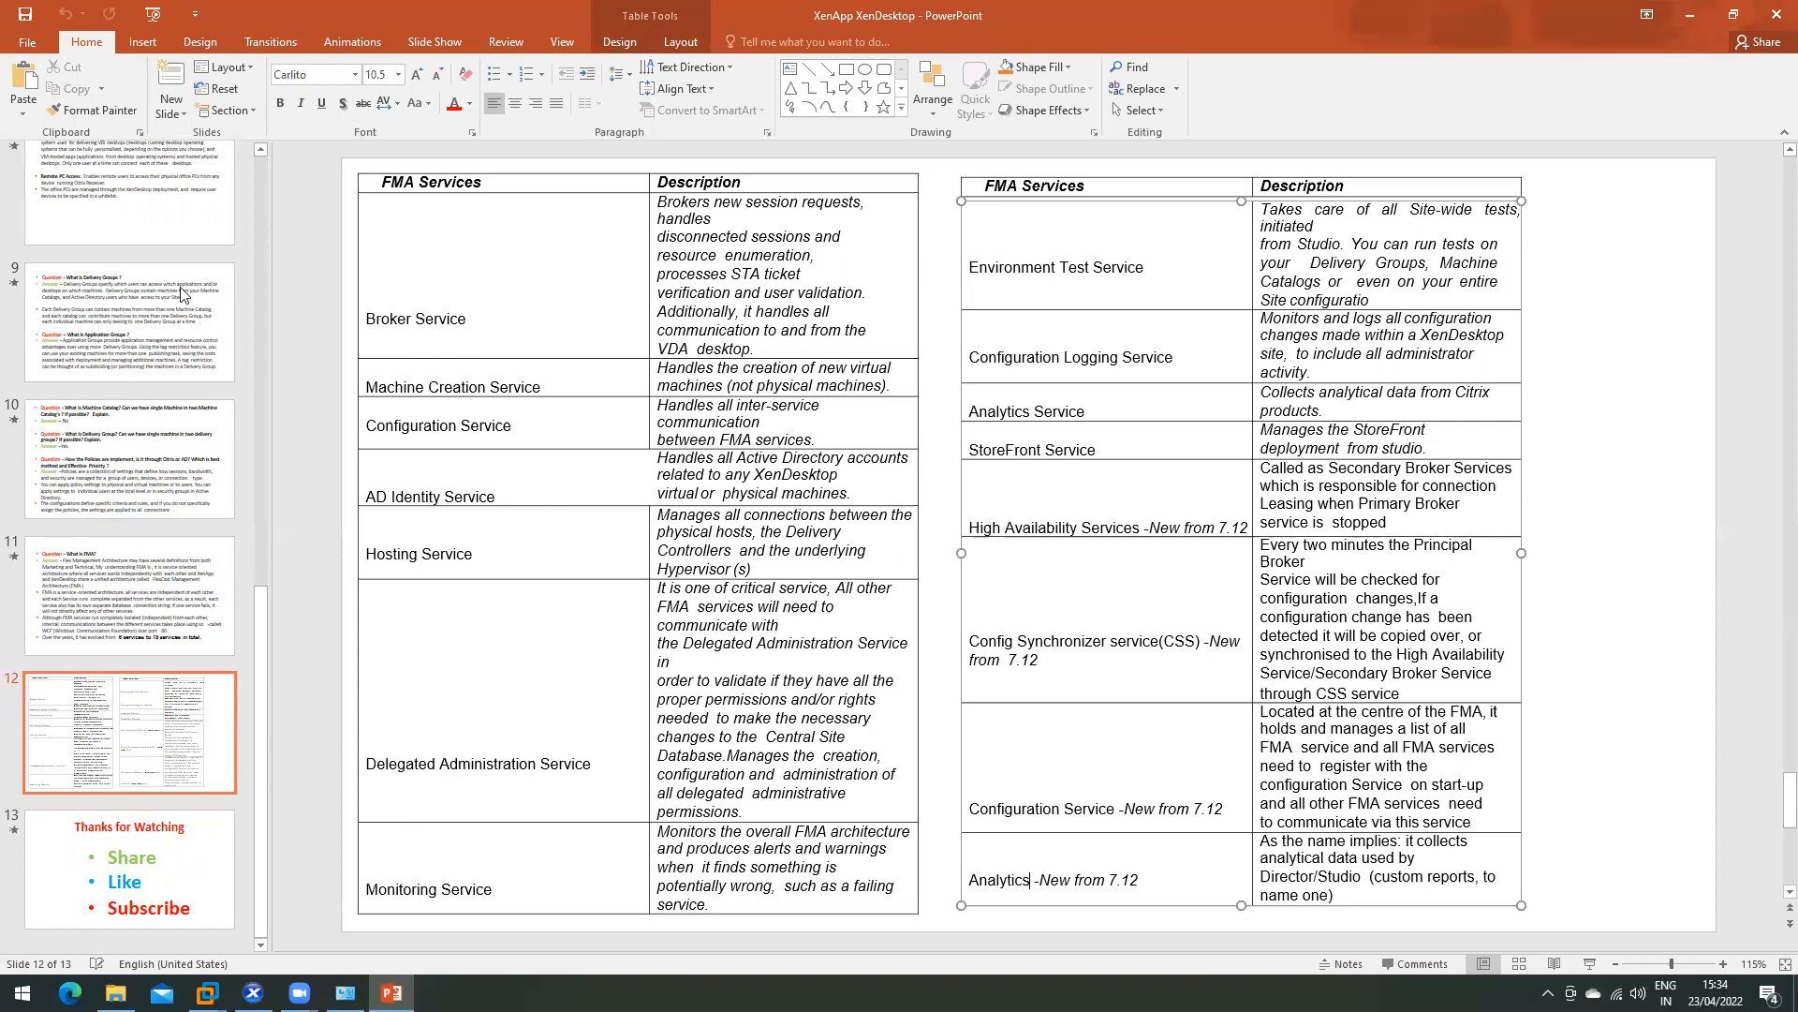
pyautogui.click(432, 385)
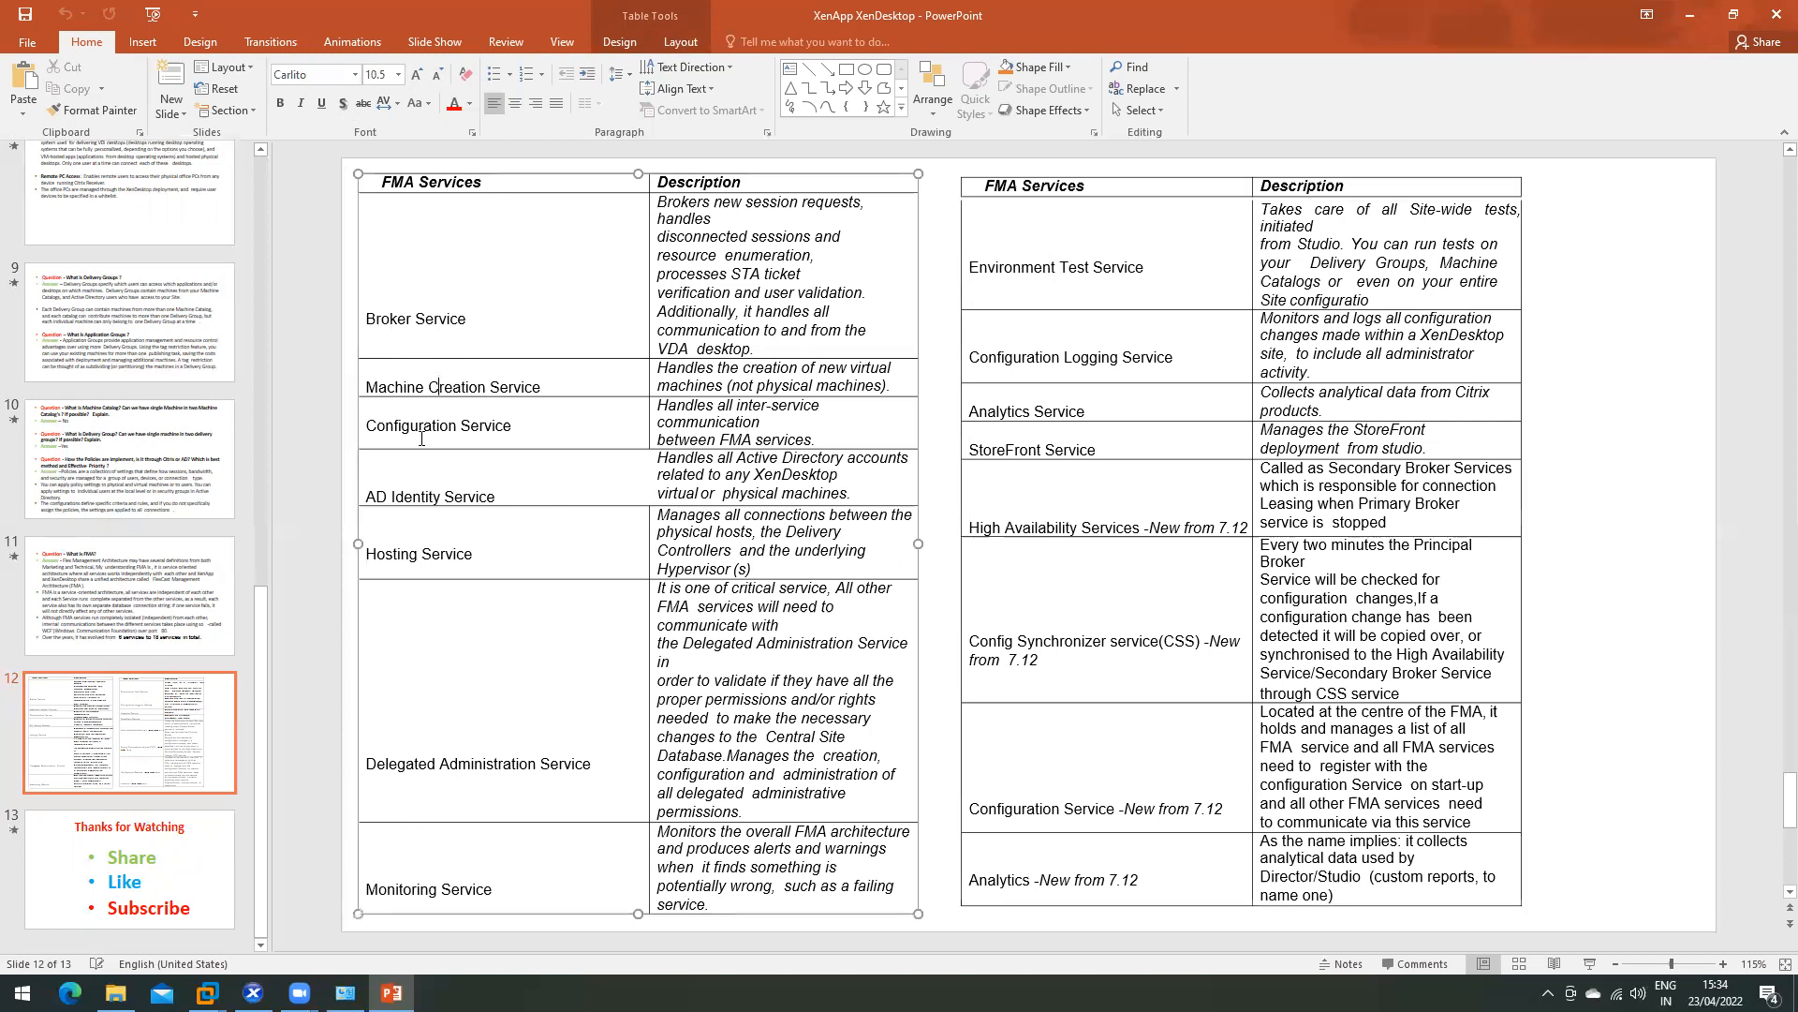
pyautogui.click(1775, 14)
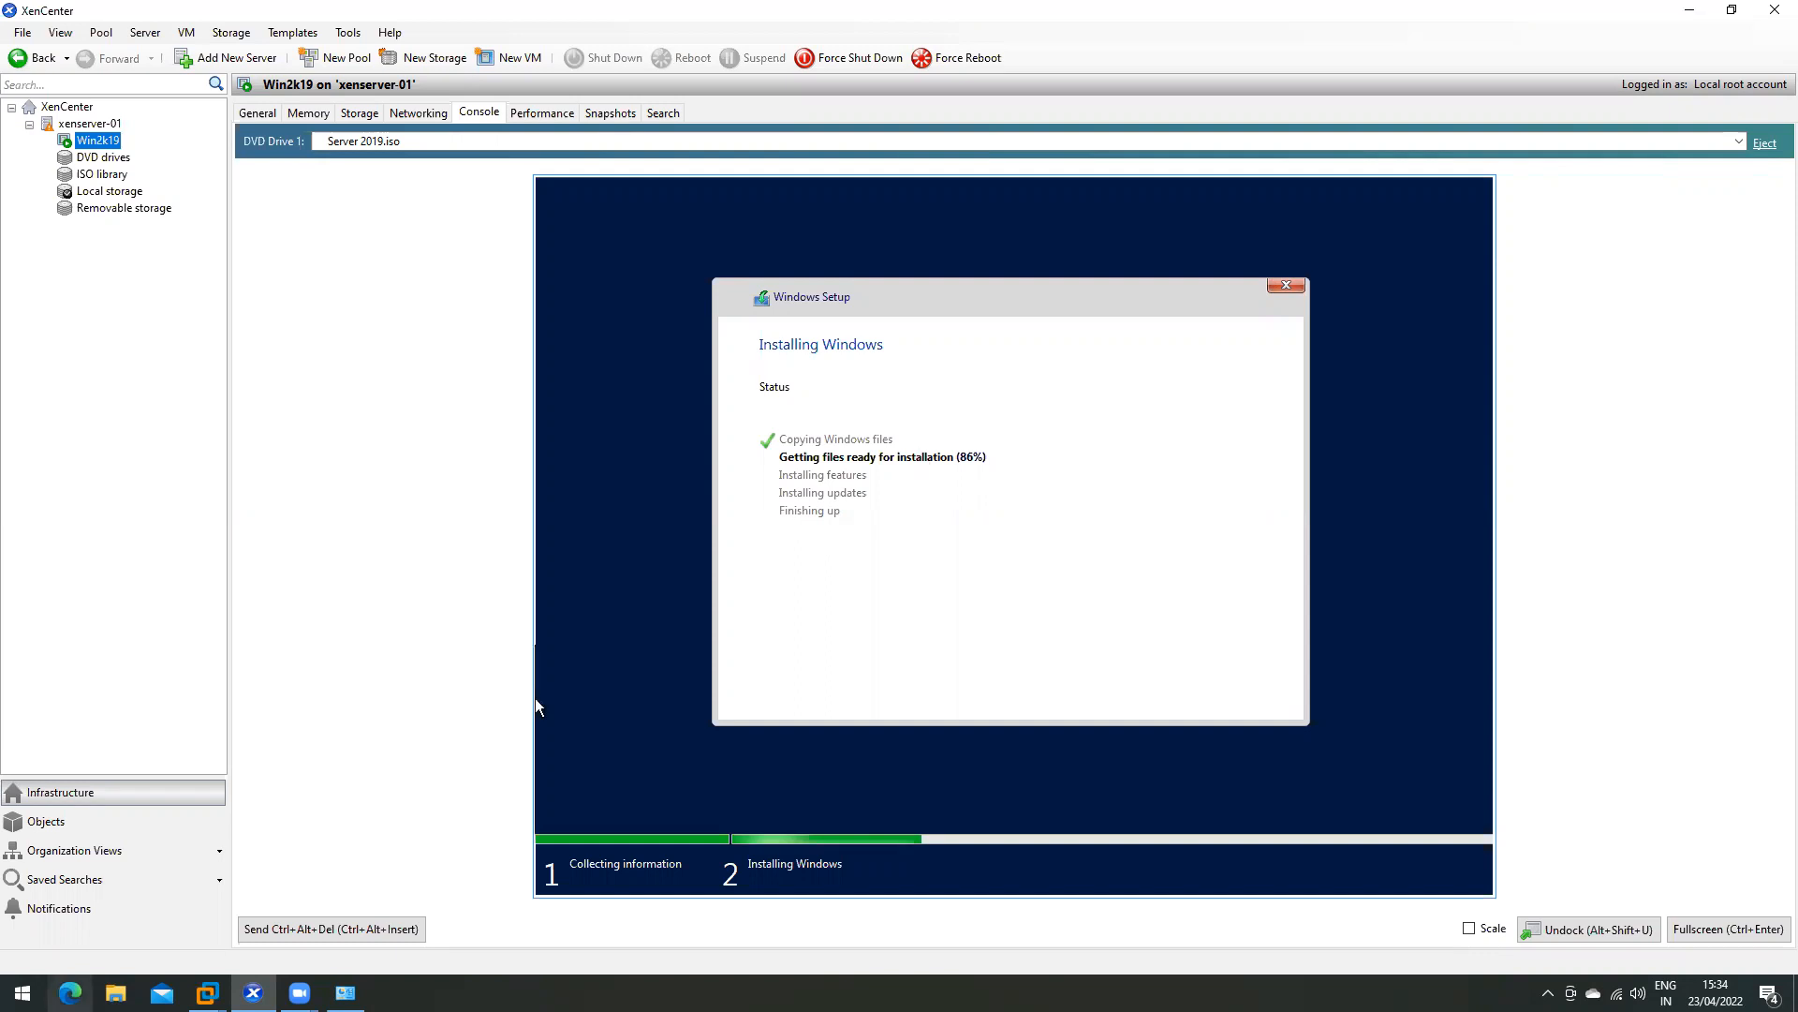
# - Switch to Citrix Studio on the DDC VM and list its Machine Catalogs
pyautogui.moveTo(206, 993)
pyautogui.click(360, 869)
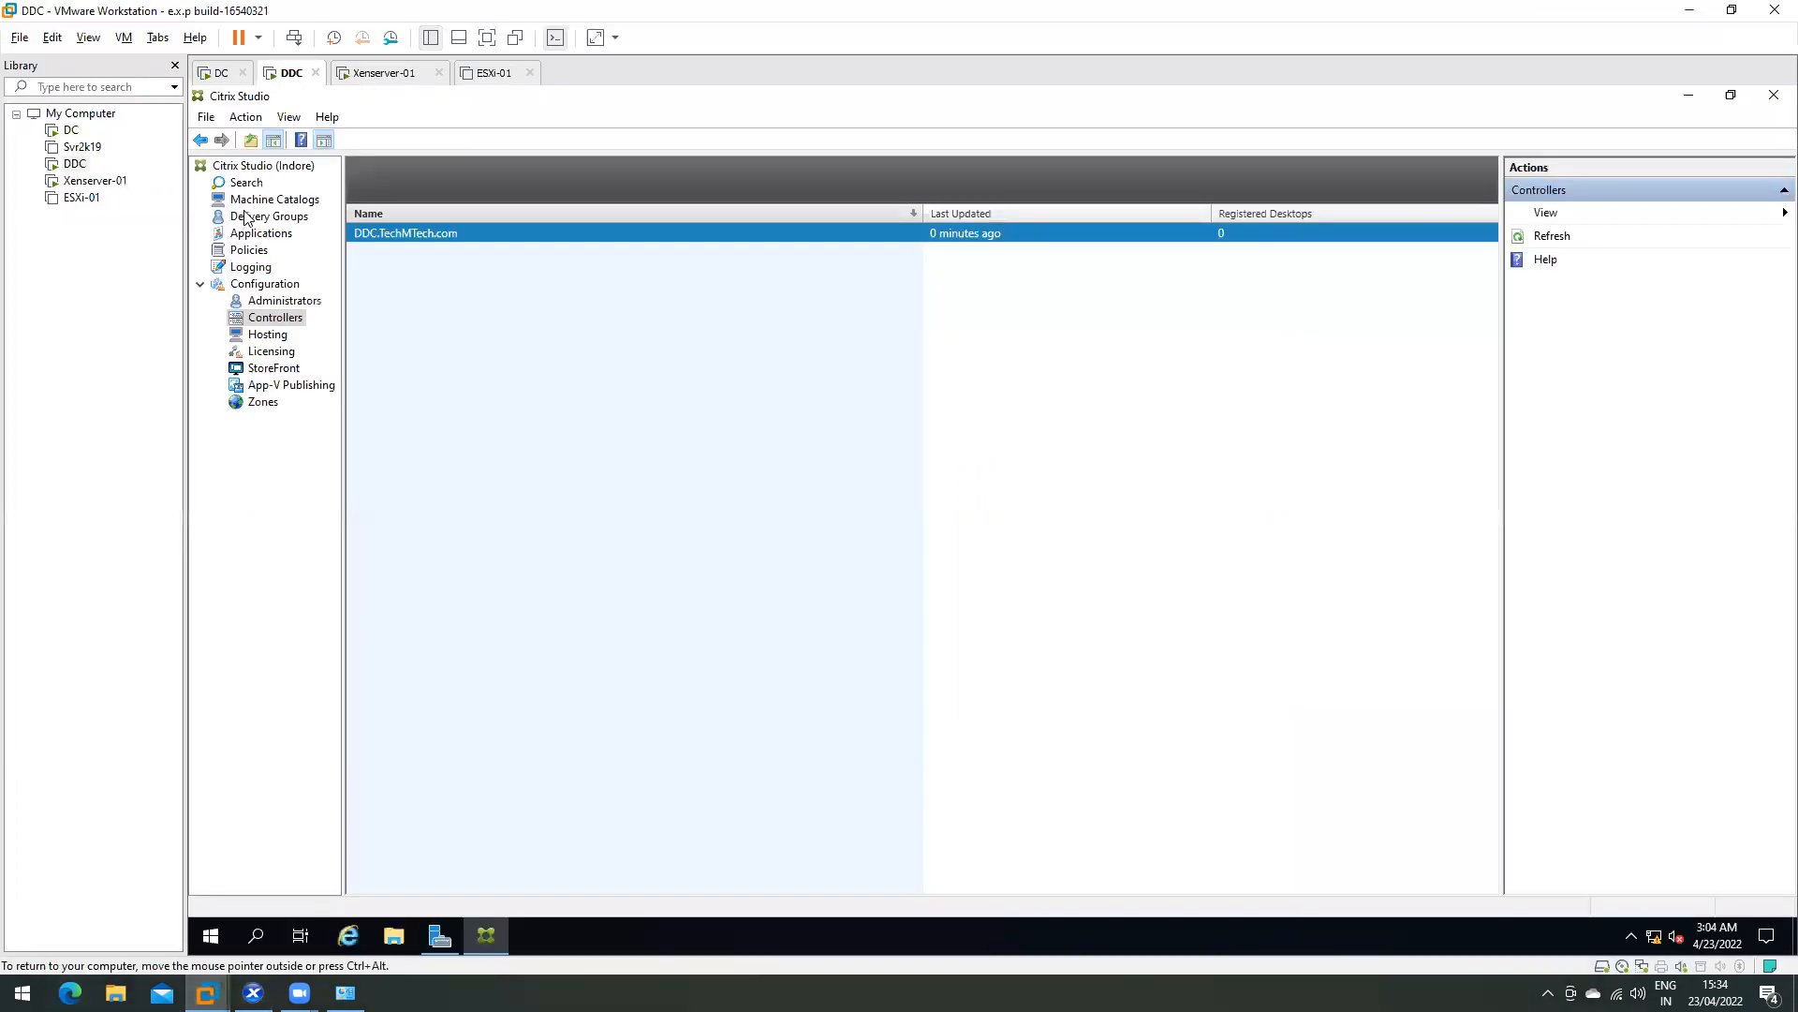
pyautogui.click(251, 204)
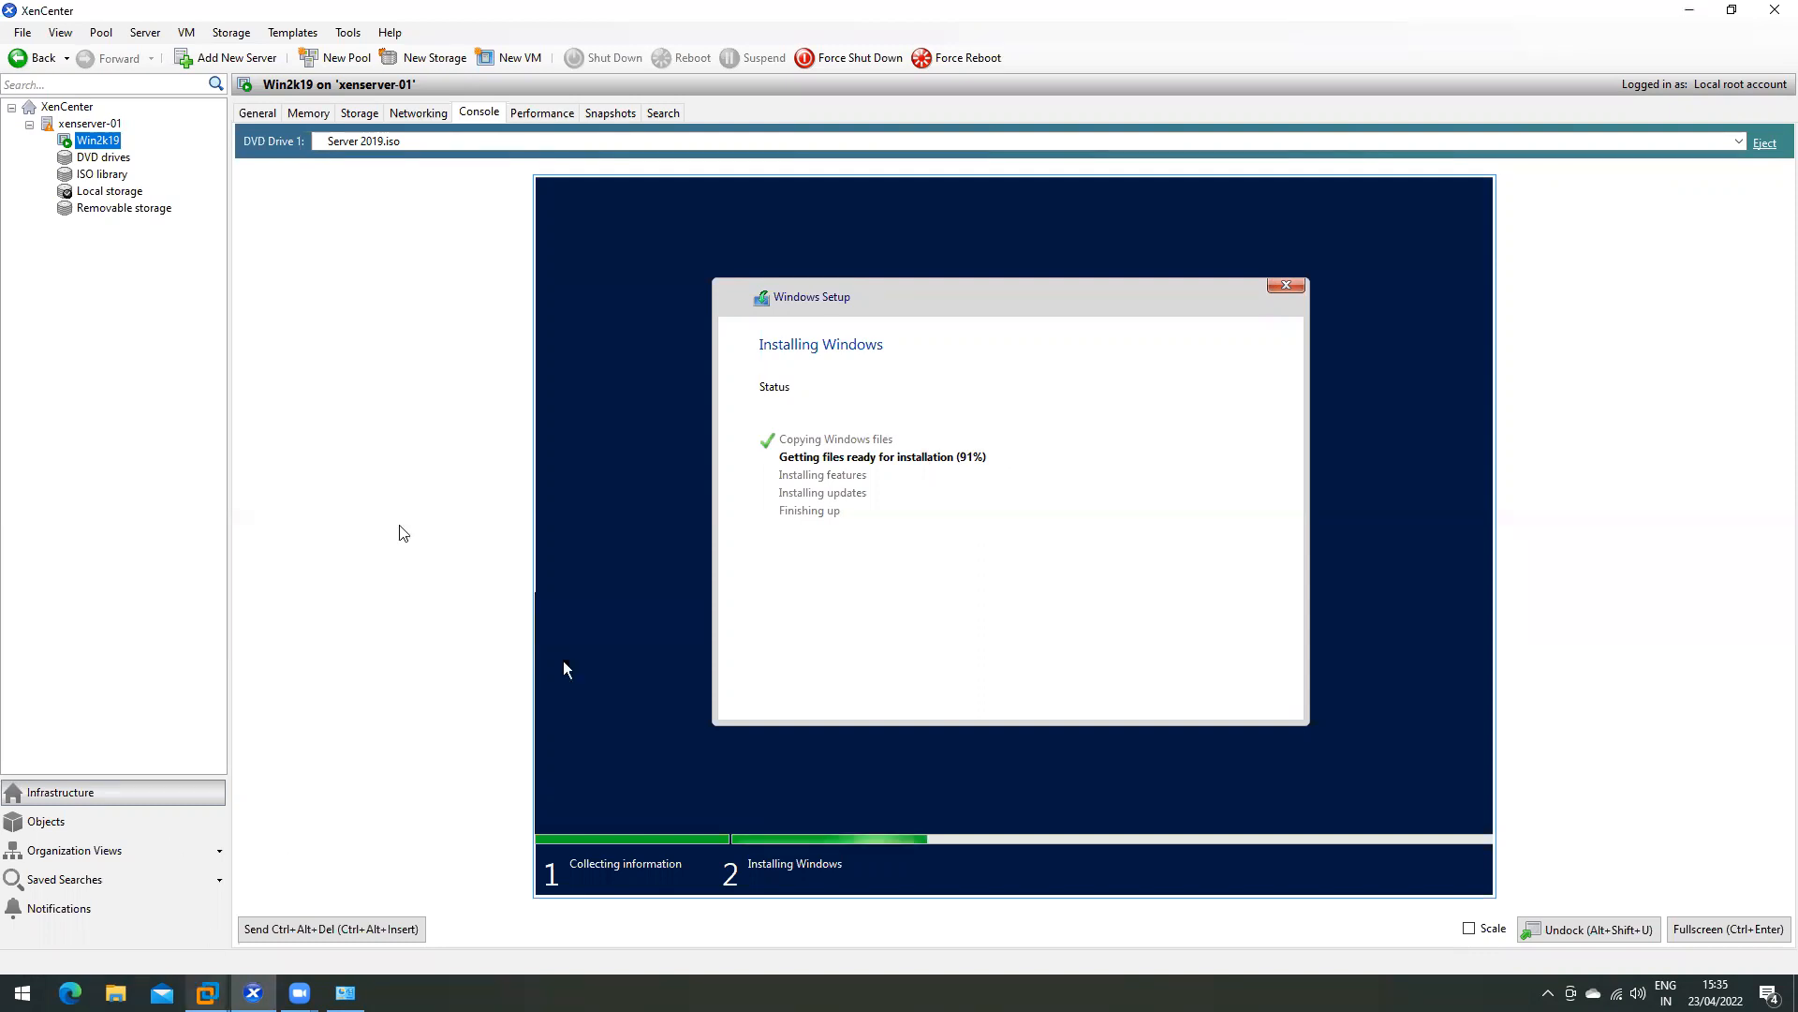
pyautogui.hotkey('alt', 'Tab')
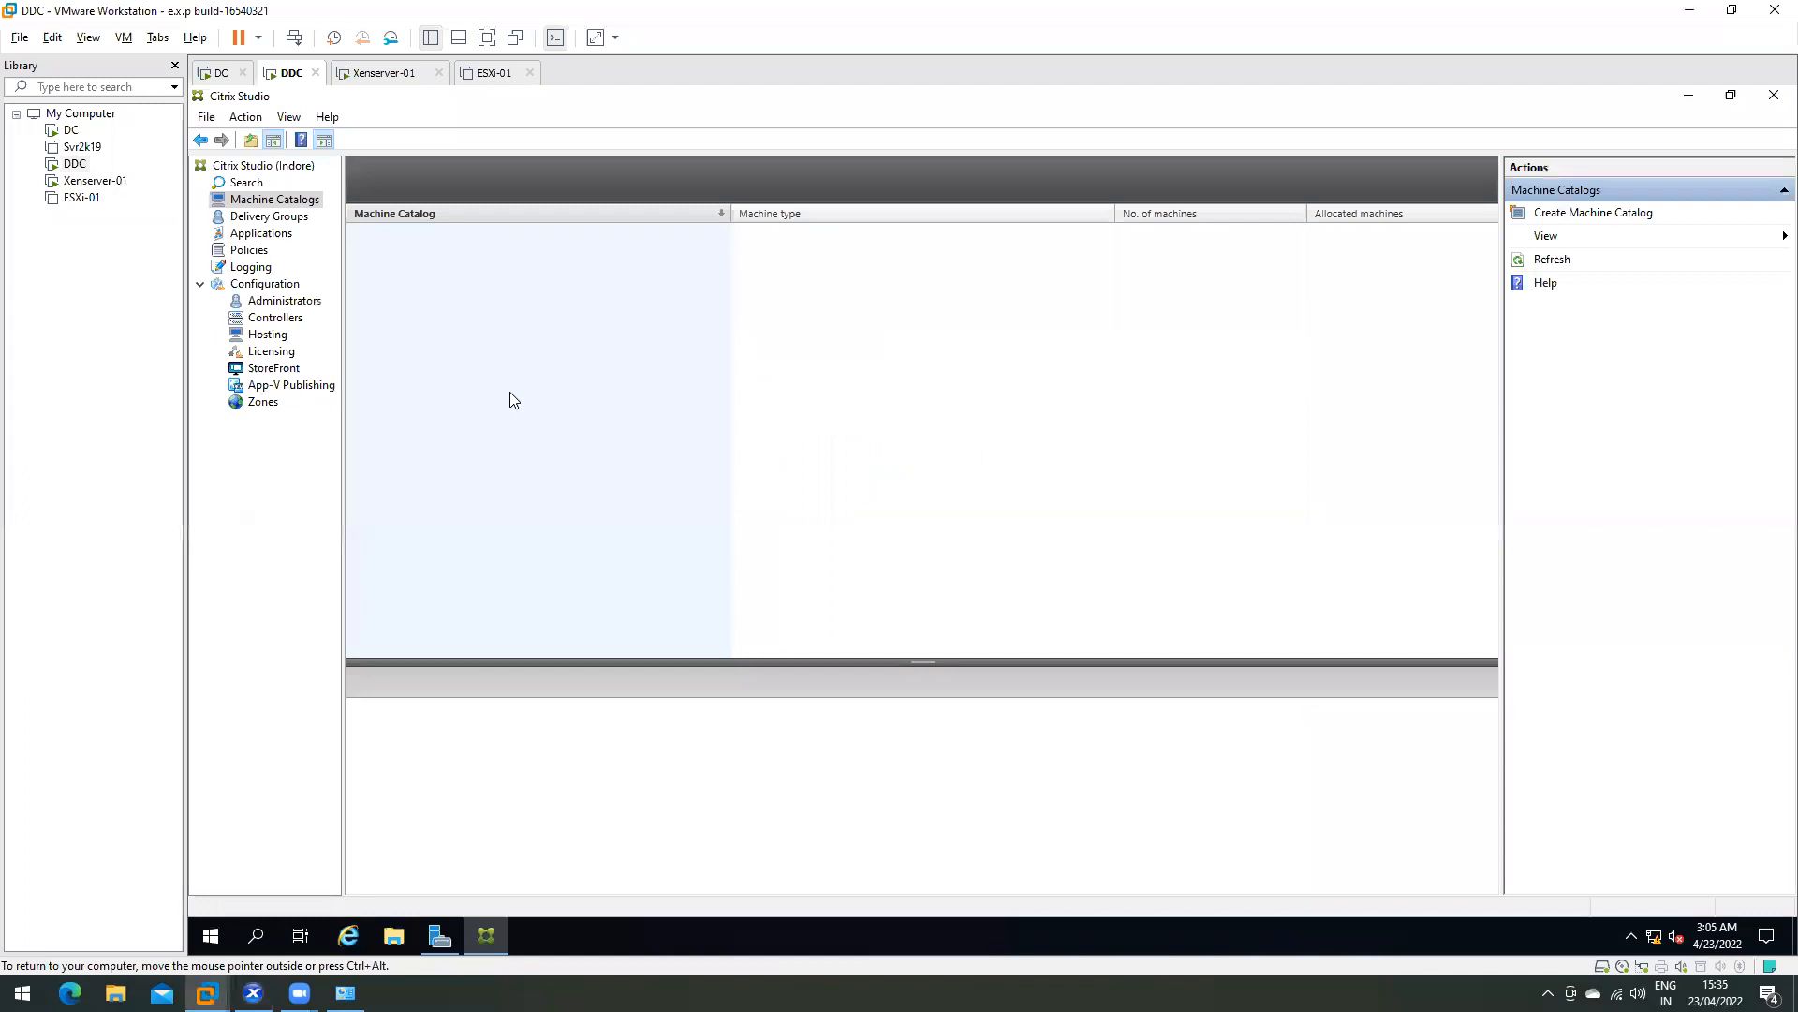
# - Browse Studio's Delivery Groups, Applications and Machine Catalogs, then return to the Windows Server install progress
pyautogui.click(268, 217)
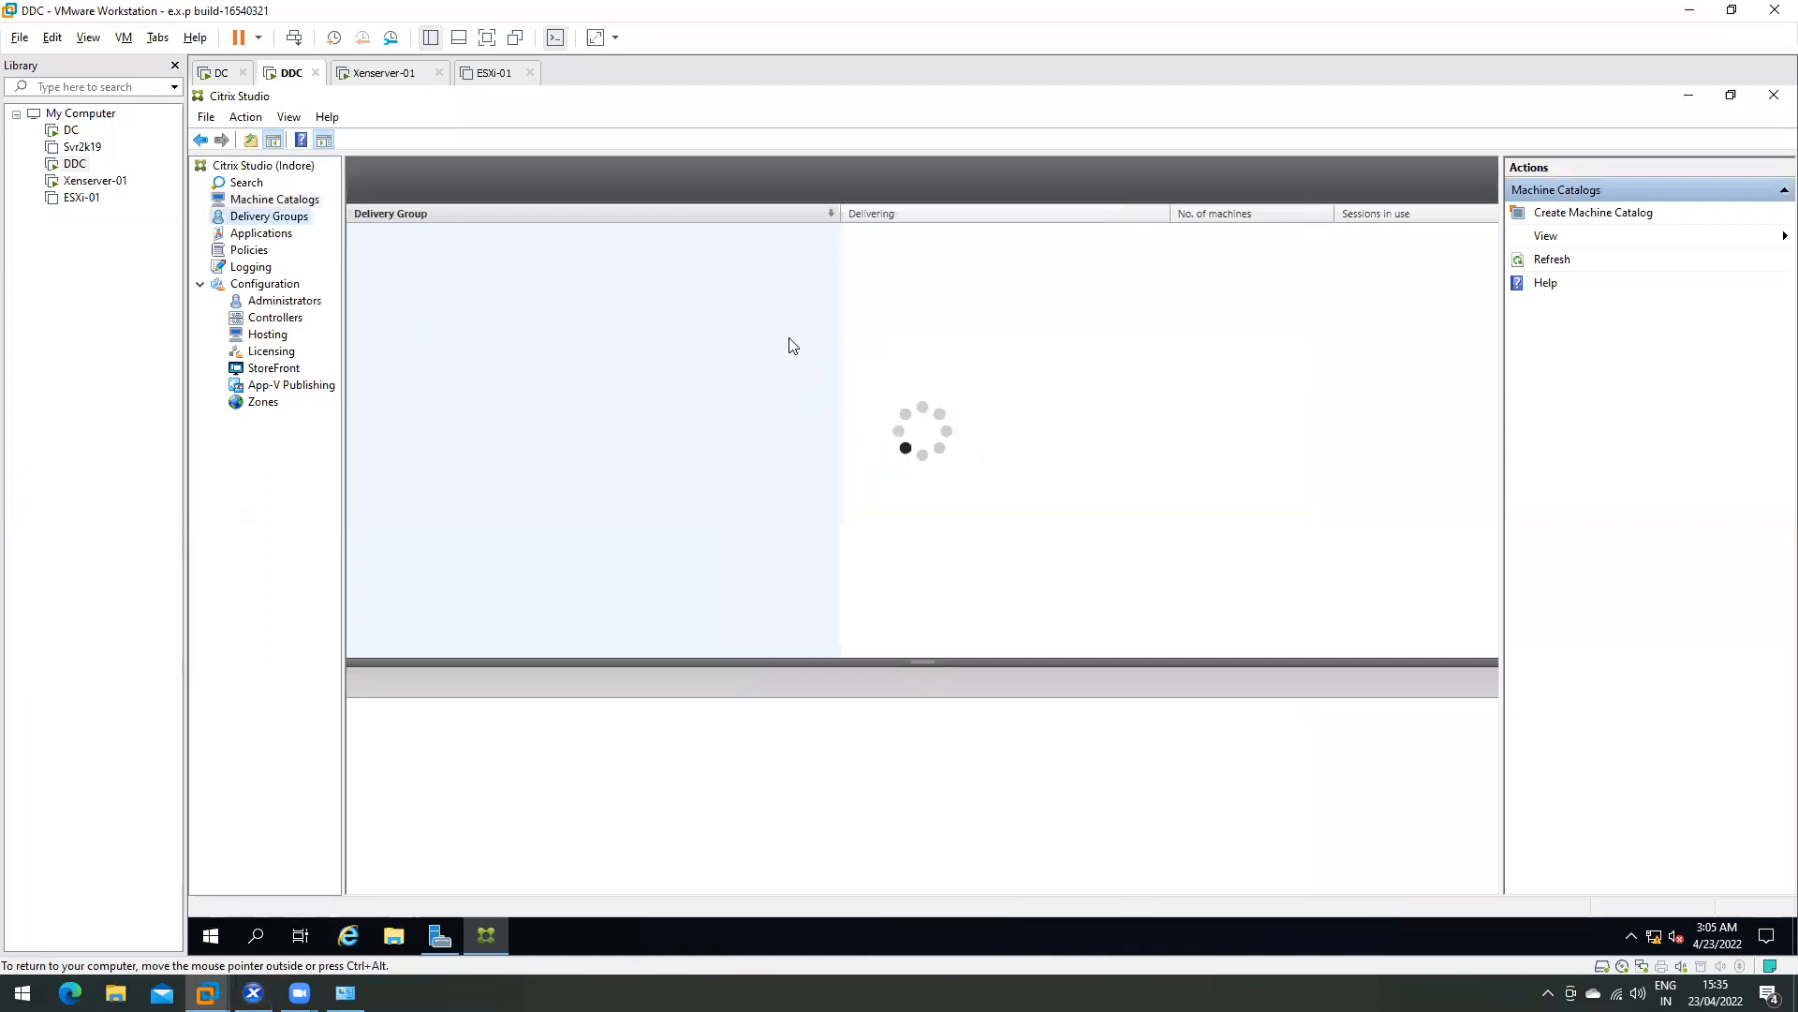
pyautogui.click(277, 232)
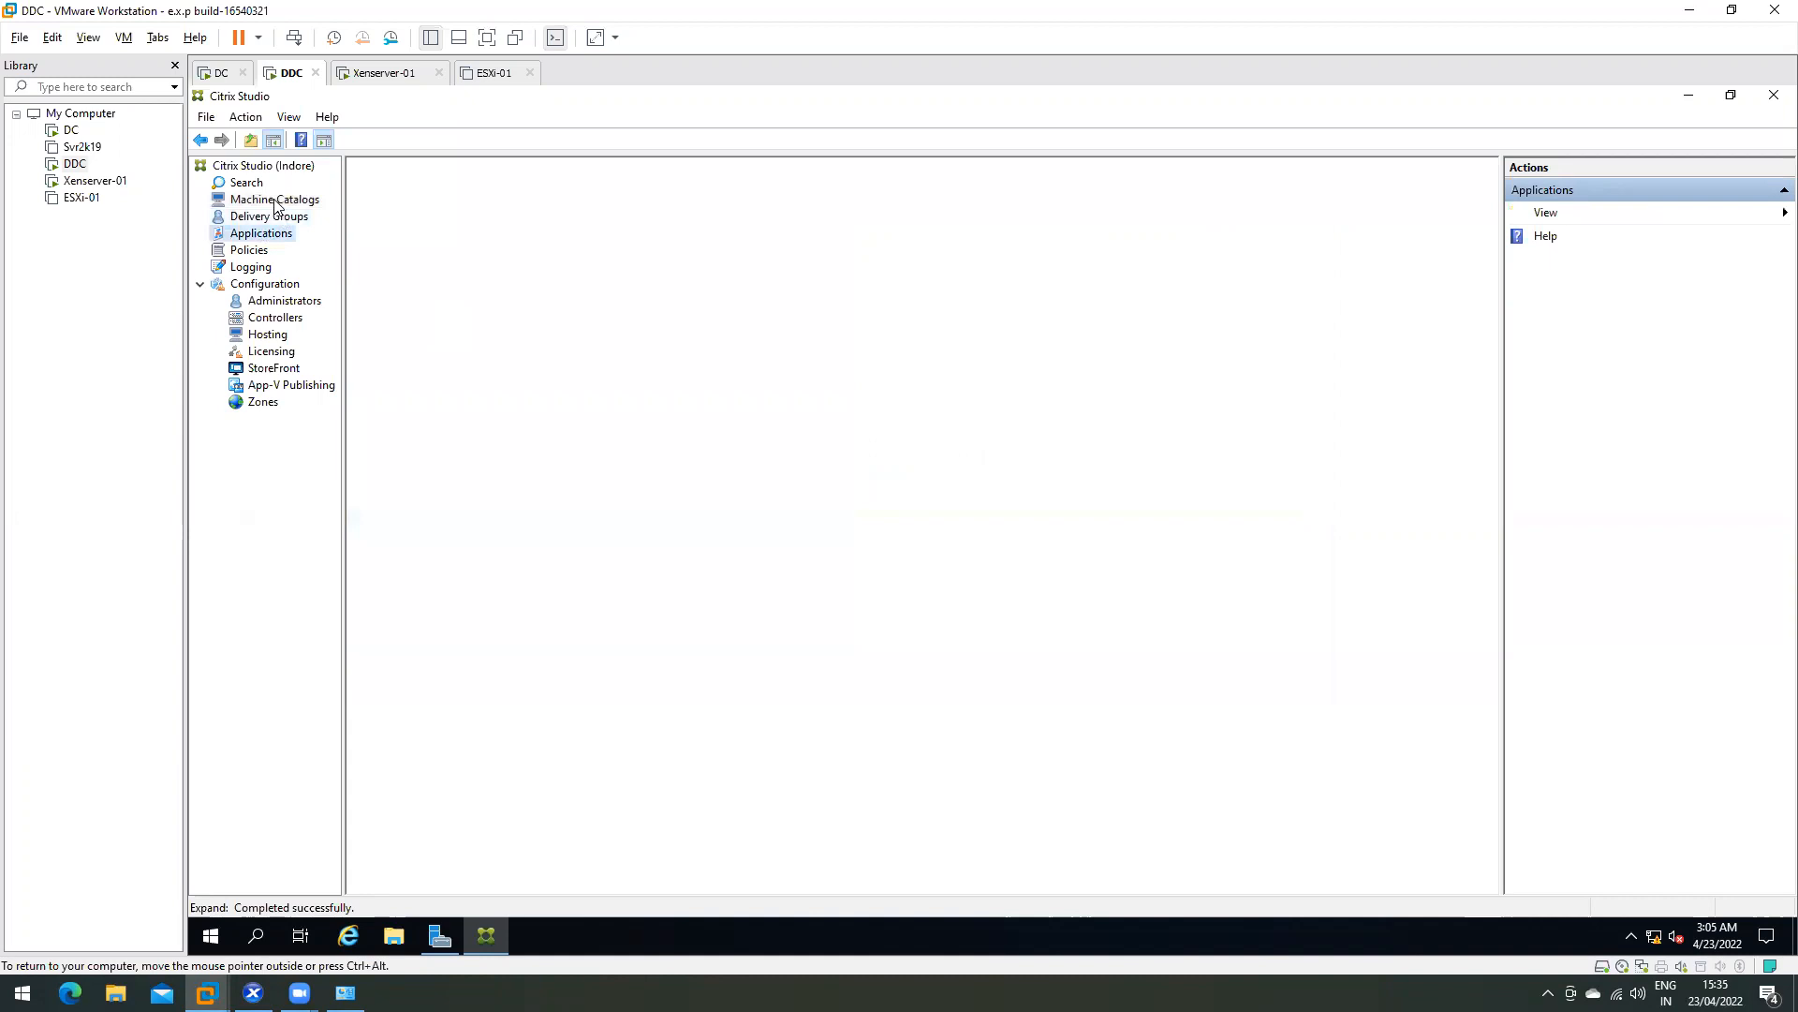
pyautogui.click(269, 217)
pyautogui.click(266, 233)
pyautogui.click(271, 199)
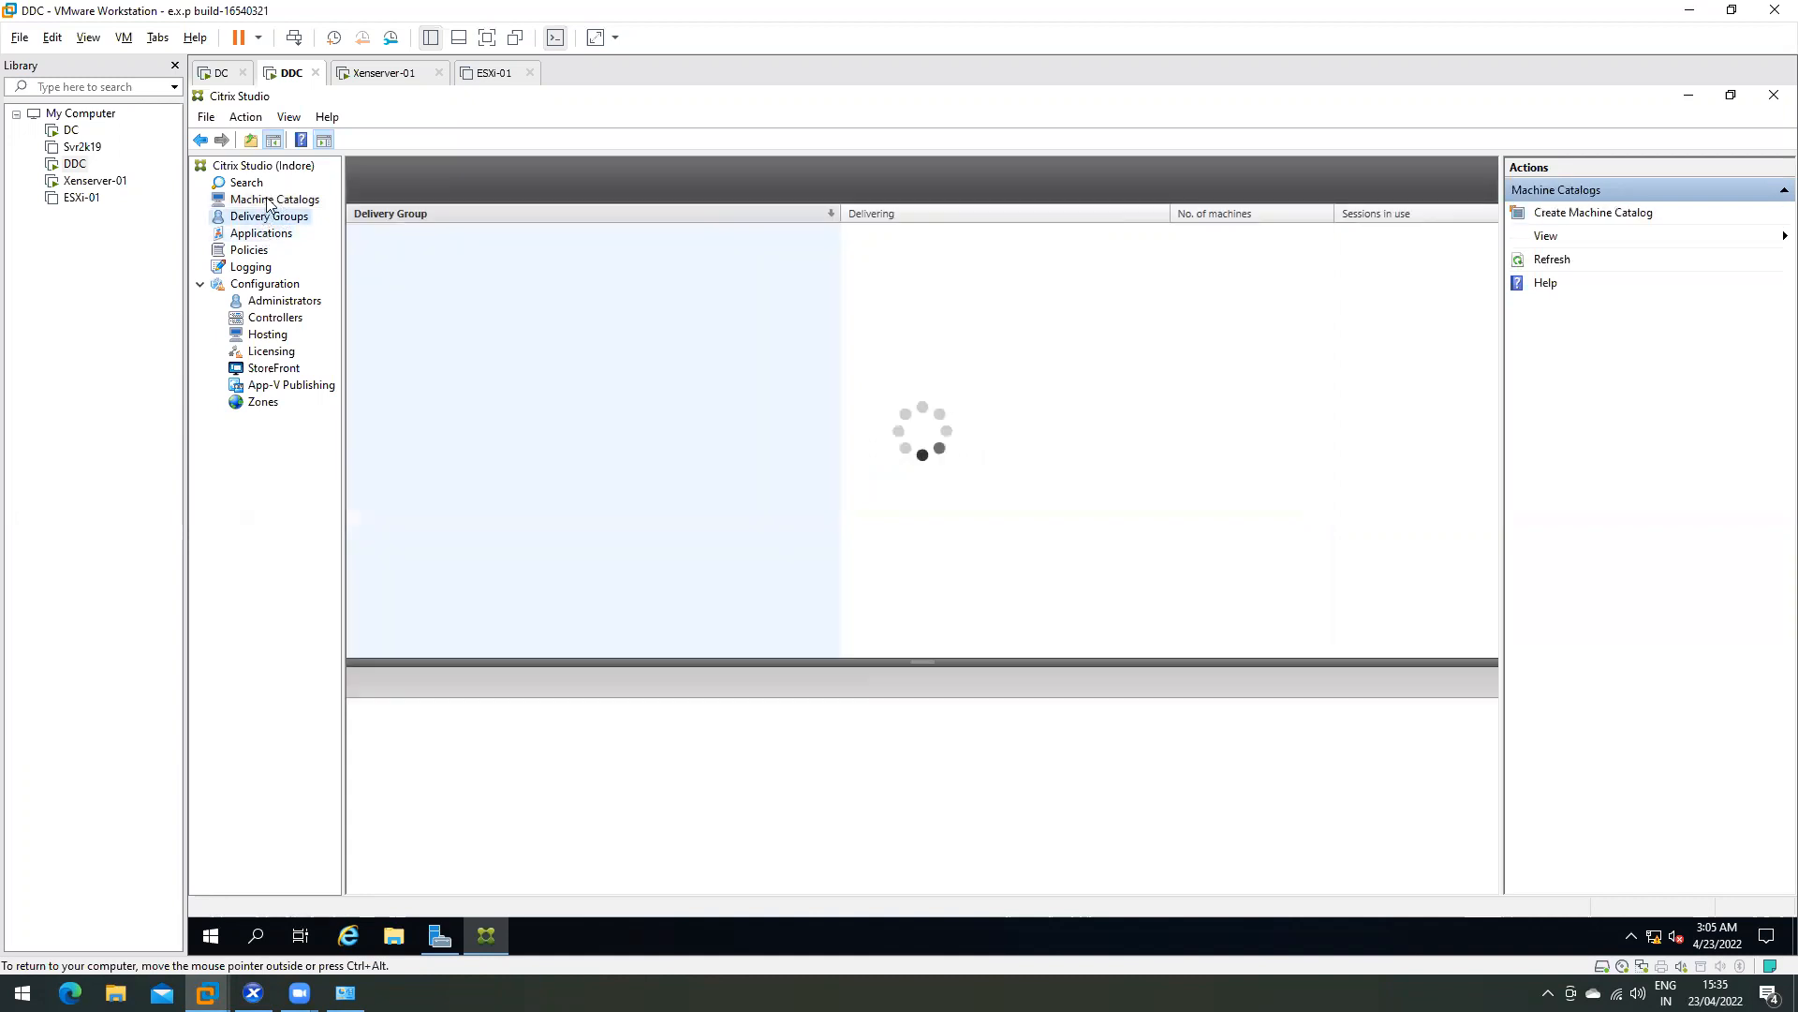
pyautogui.click(264, 234)
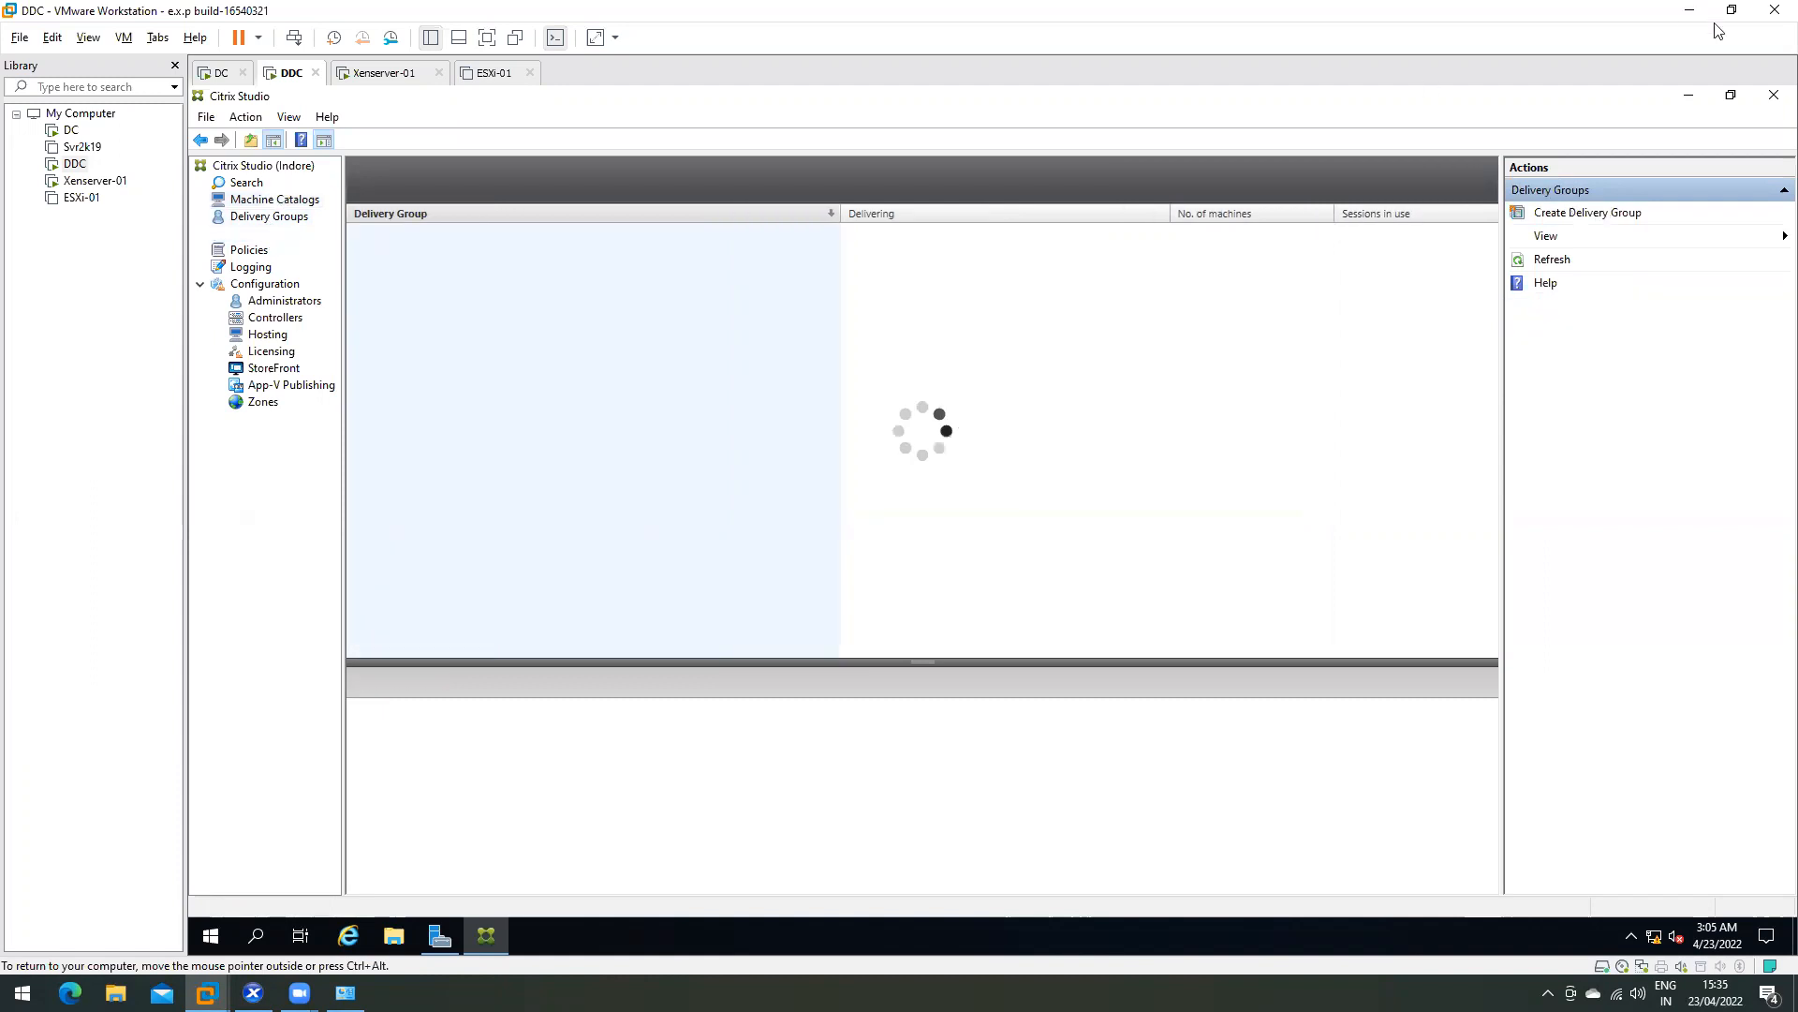
pyautogui.hotkey('alt', 'Tab')
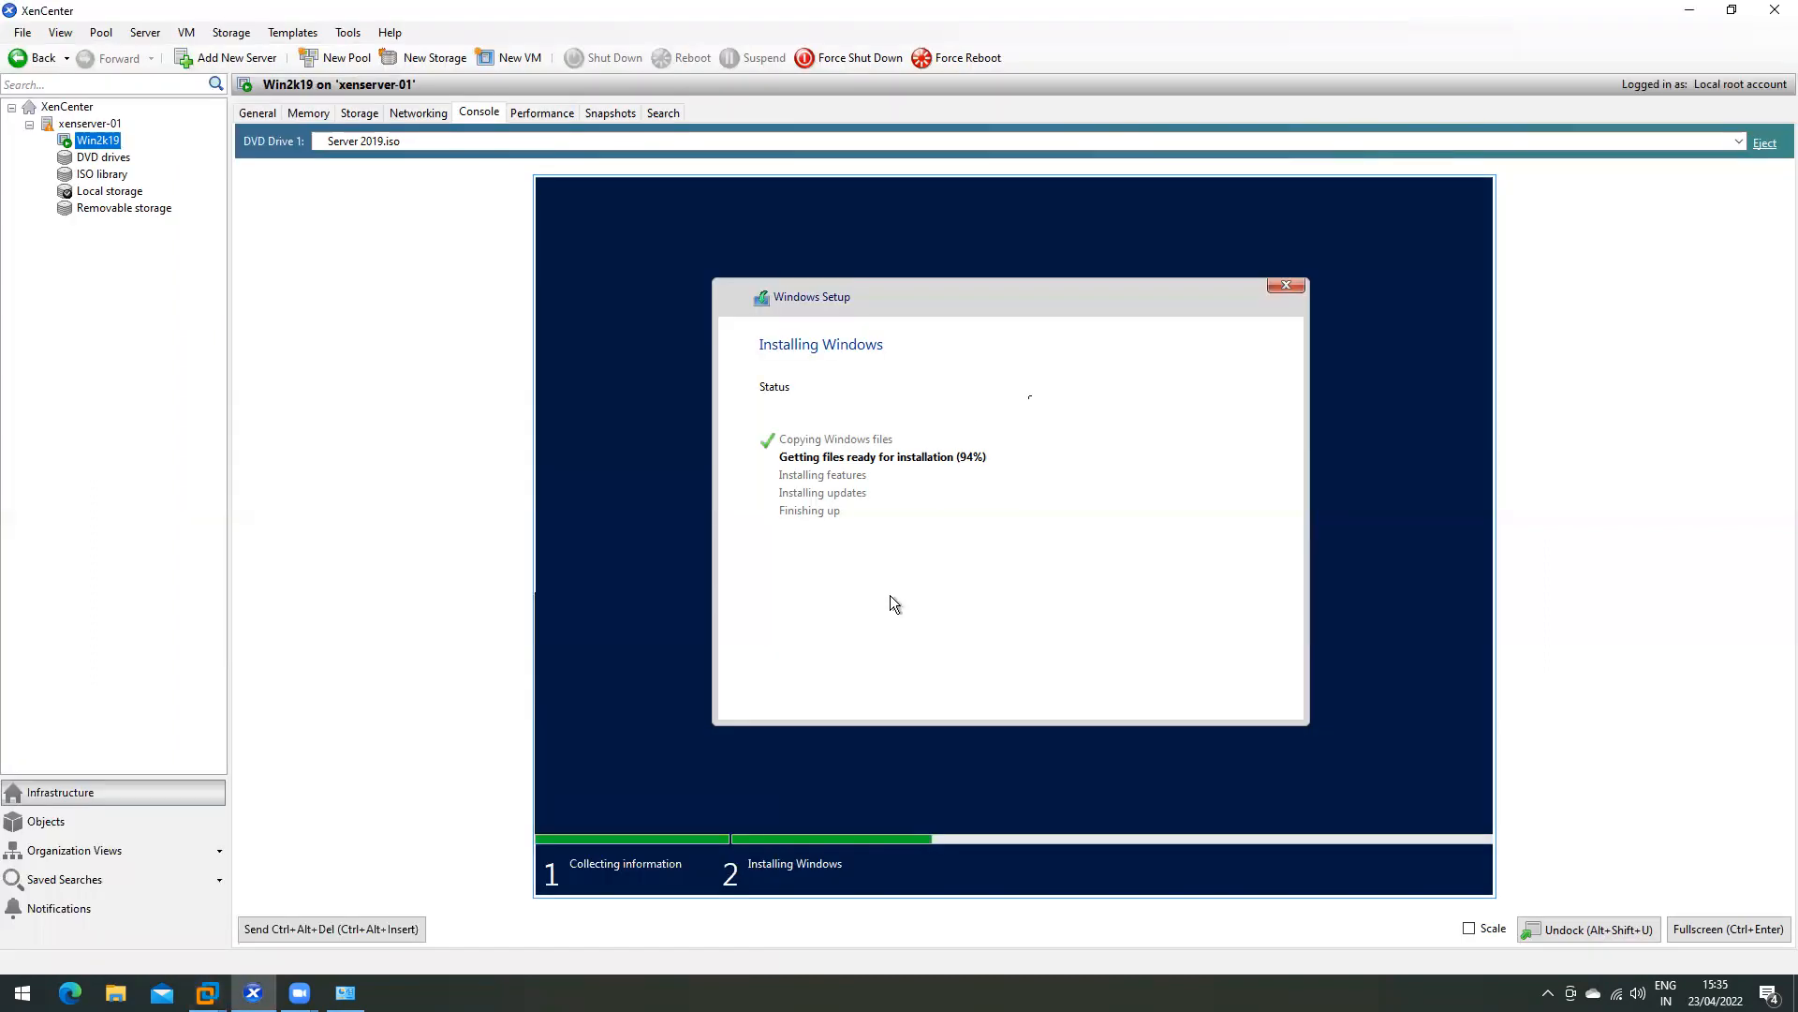